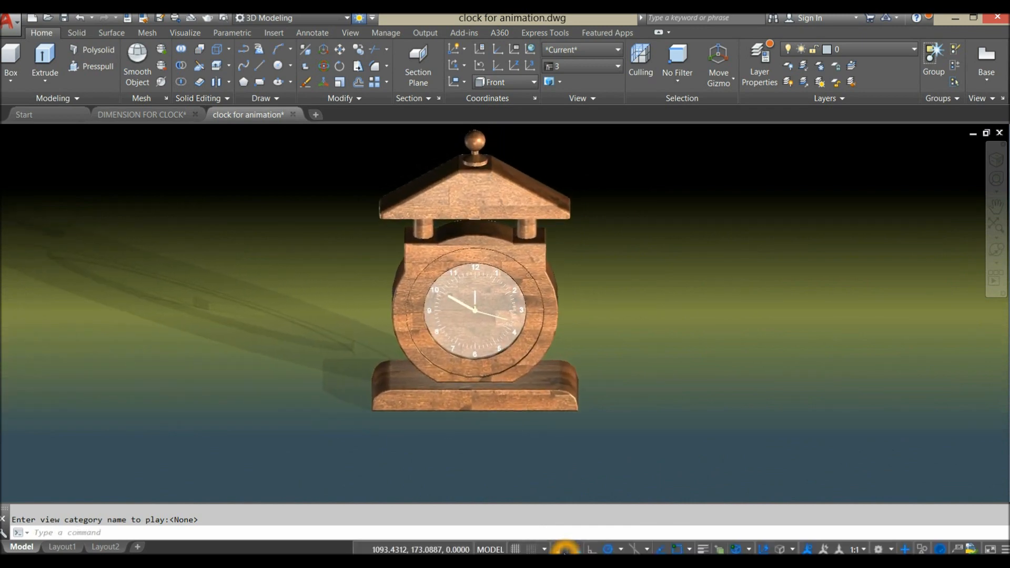
left_click(768, 396)
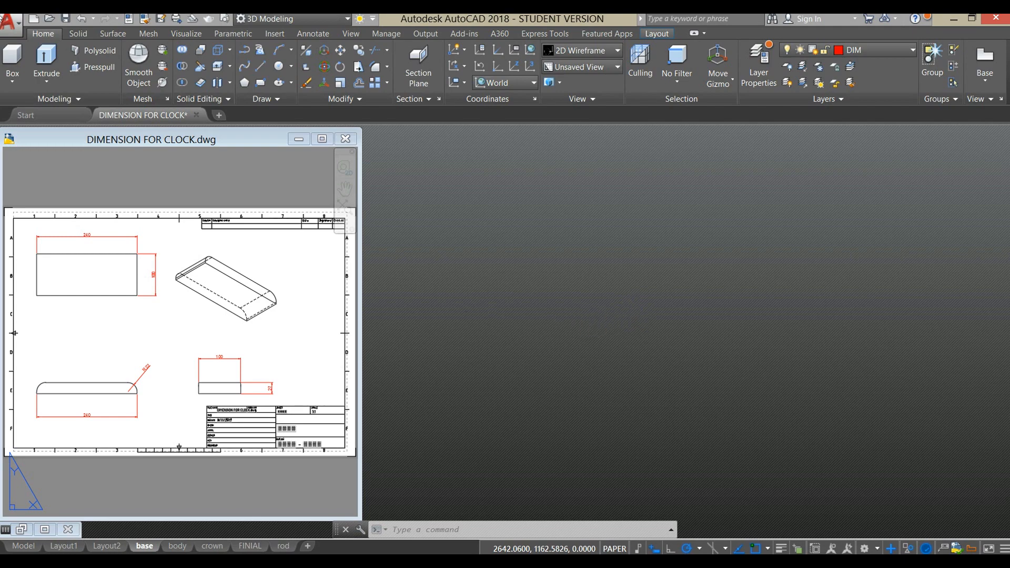
- Create a new drawing from the acadiso3D template
left_click(19, 27)
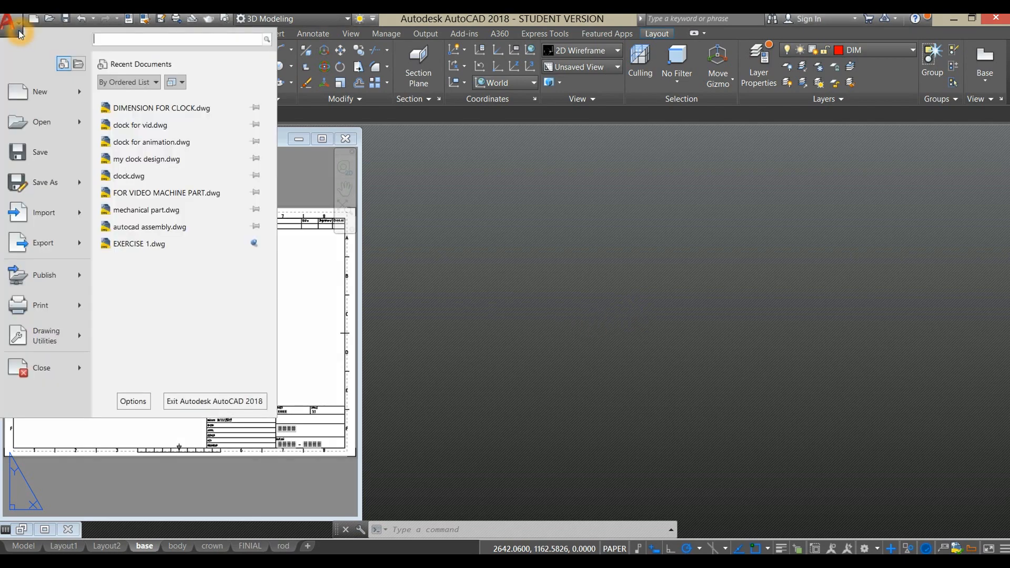
left_click(33, 93)
left_click(167, 99)
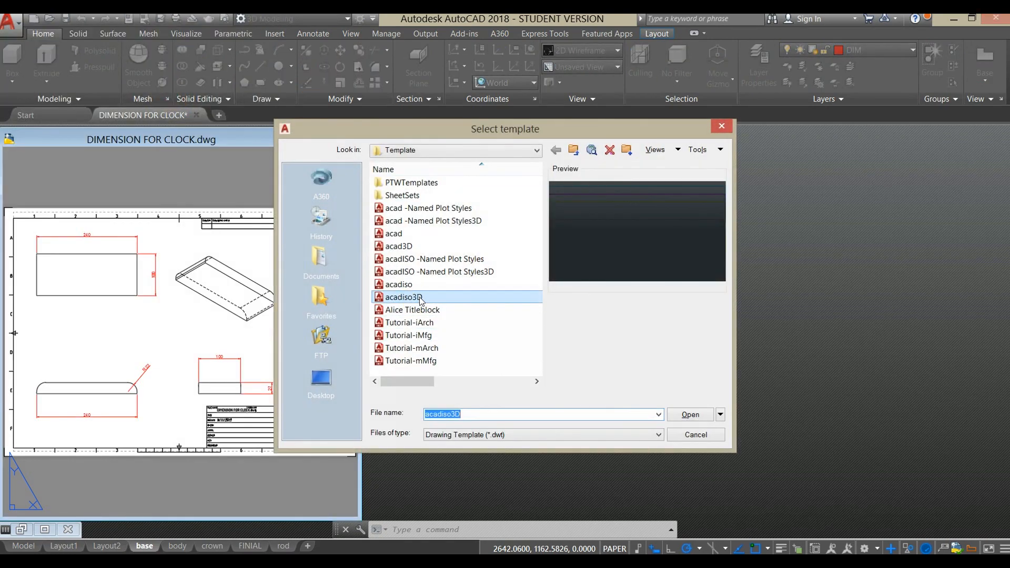
left_click(443, 298)
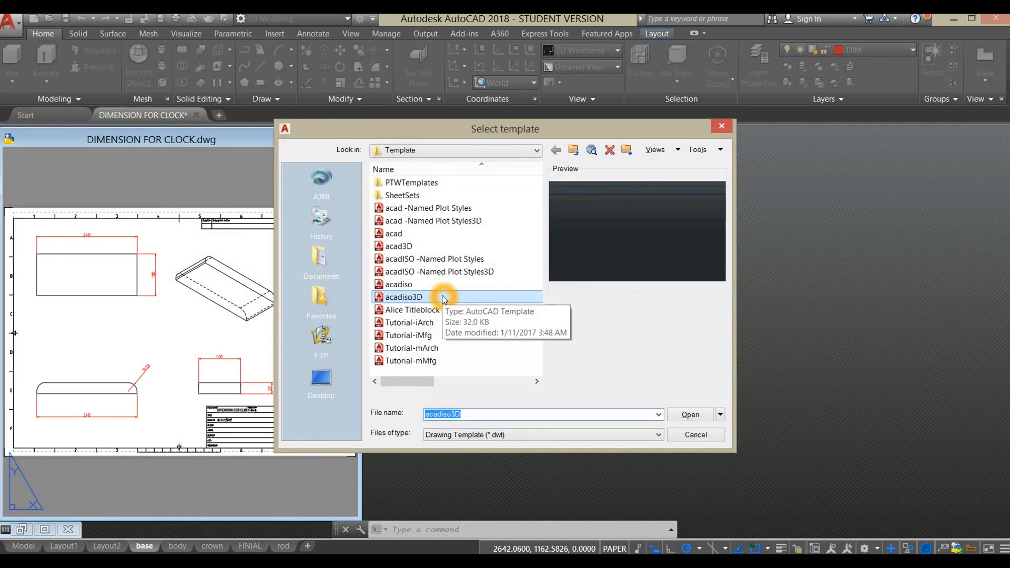
left_click(691, 414)
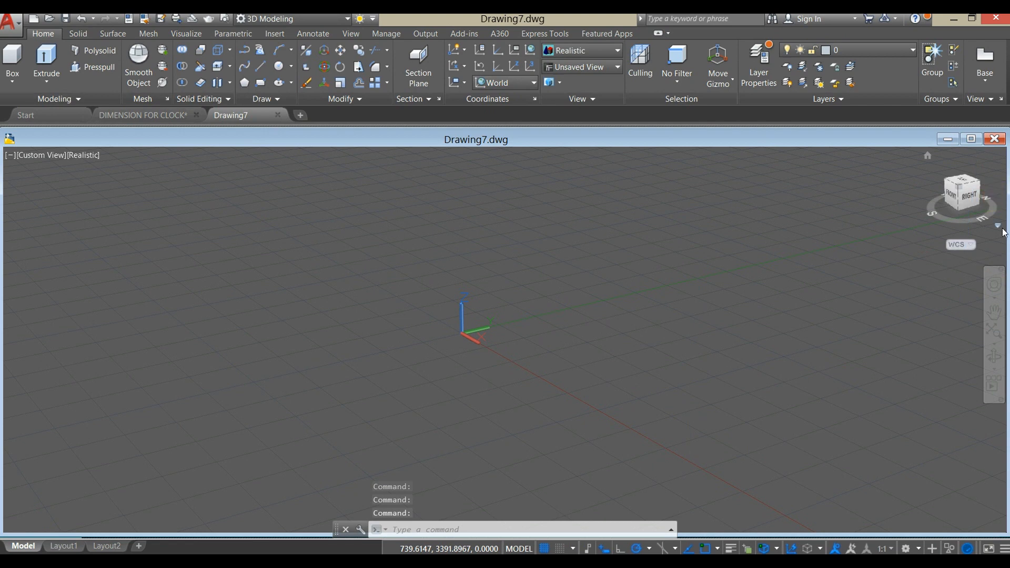
- Change the new drawing's view from perspective to parallel projection
left_click(999, 225)
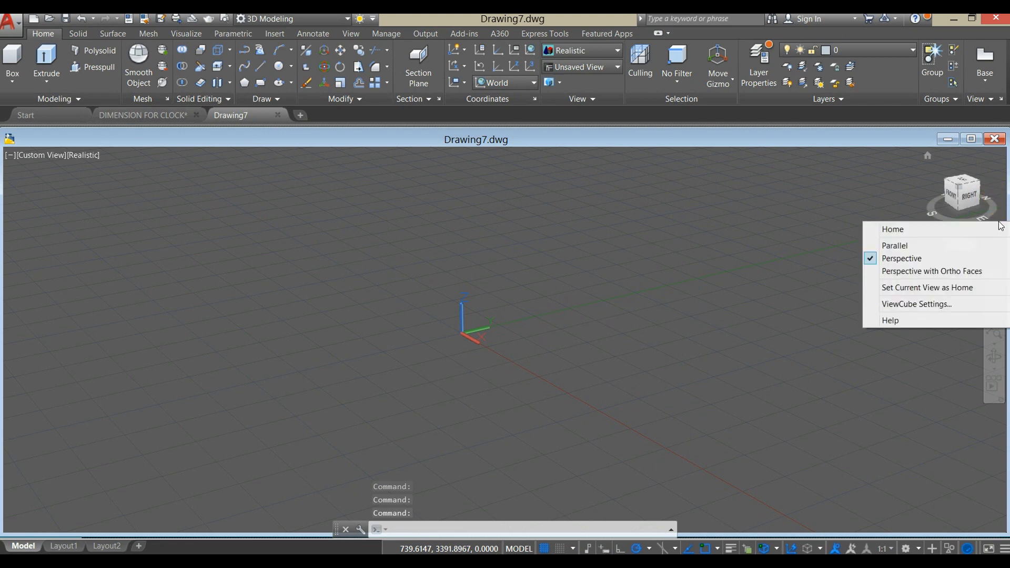
left_click(901, 246)
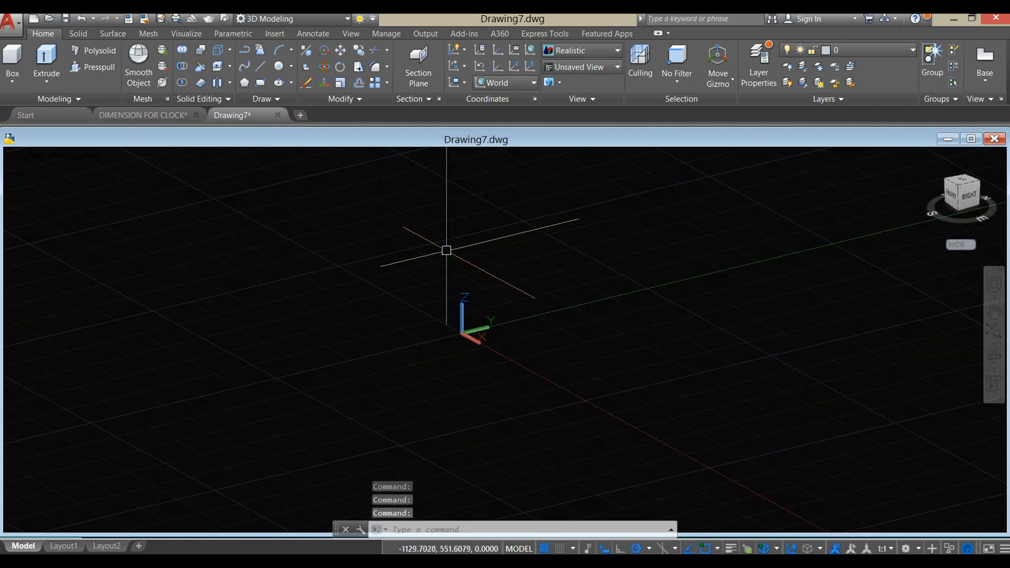
left_click(463, 249)
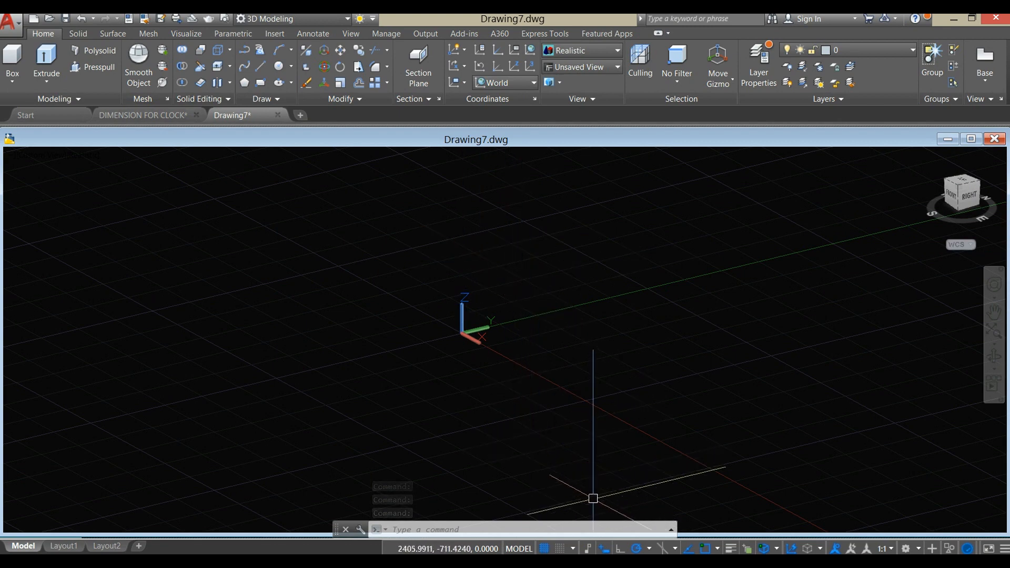
- Check the drafting aids: snap mode, dynamic input, polar tracking, object snap tracking, 2D and 3D object snaps, dynamic UCS, and the list of available toggles
left_click(570, 548)
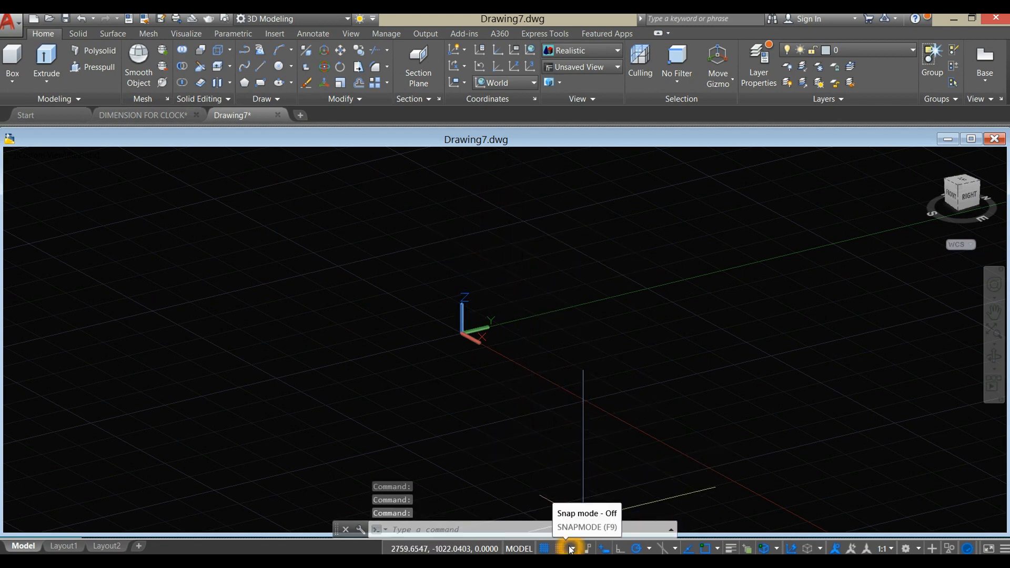
left_click(602, 549)
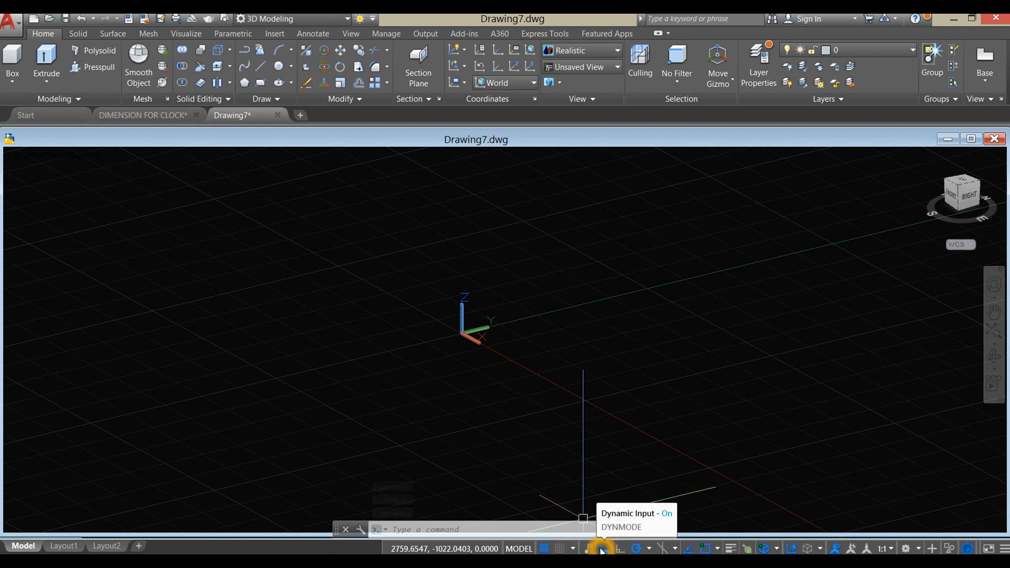
left_click(635, 549)
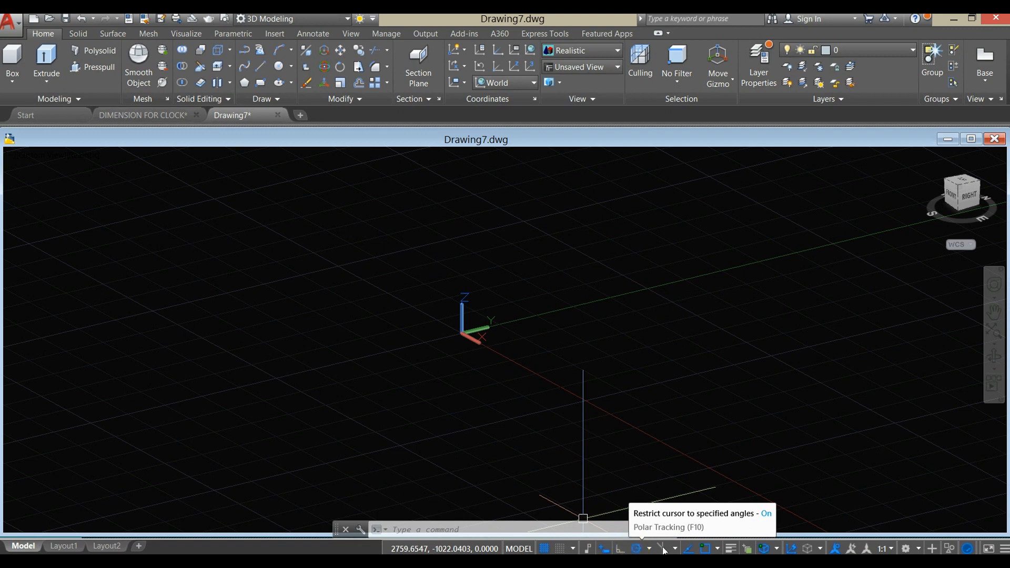
left_click(686, 548)
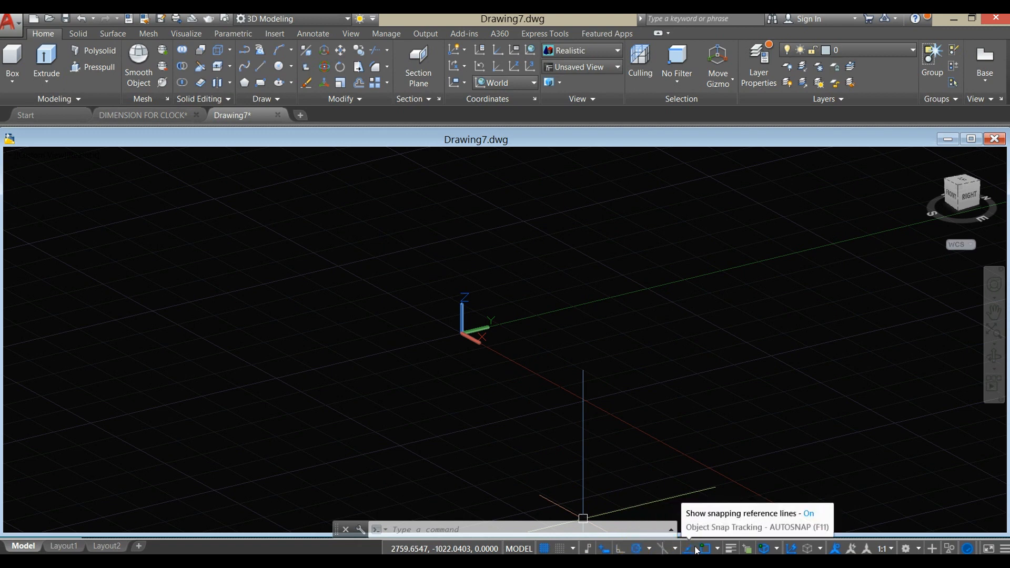
left_click(706, 547)
left_click(766, 548)
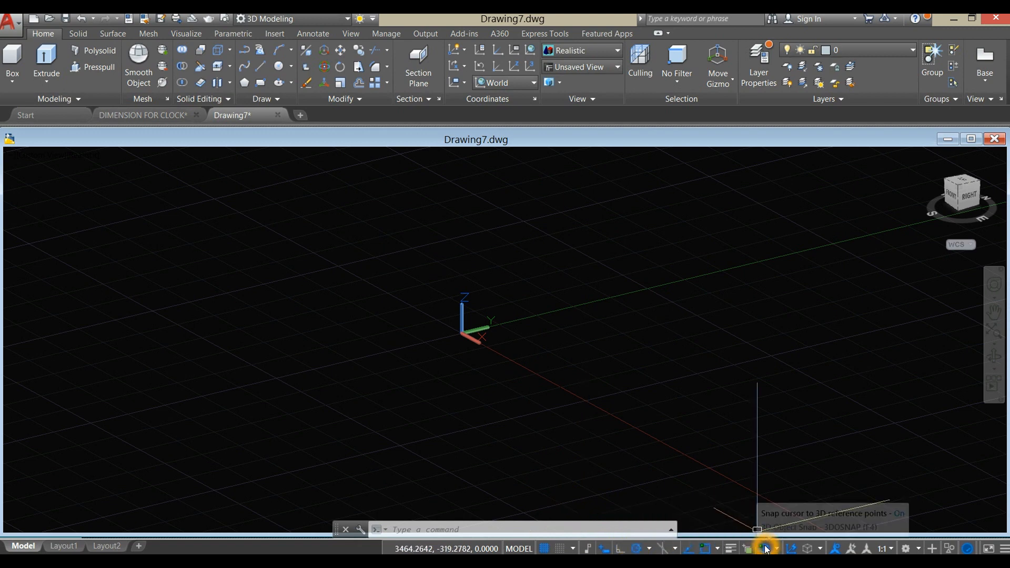
left_click(794, 549)
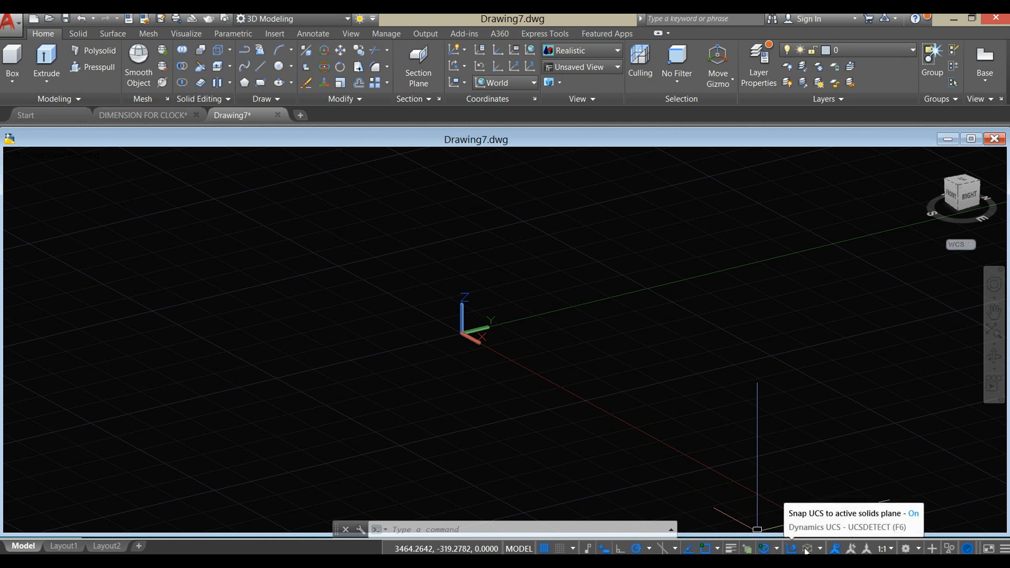
left_click(1003, 549)
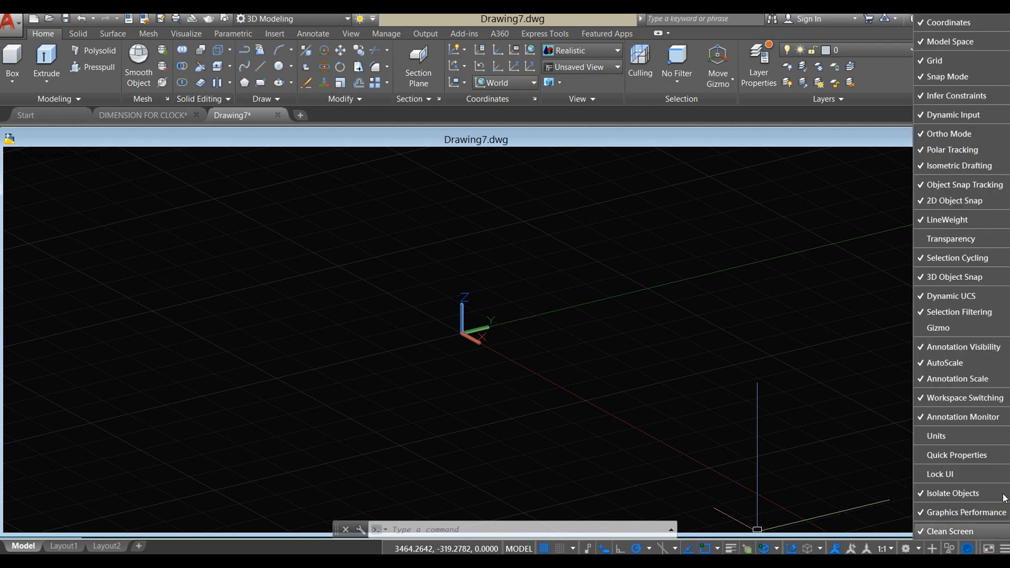
left_click(947, 300)
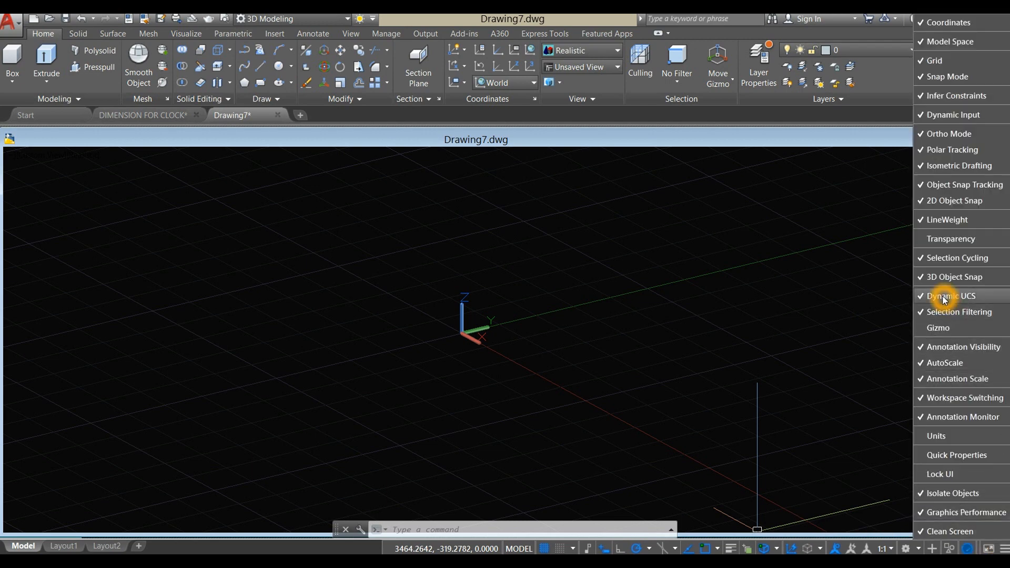
left_click(859, 320)
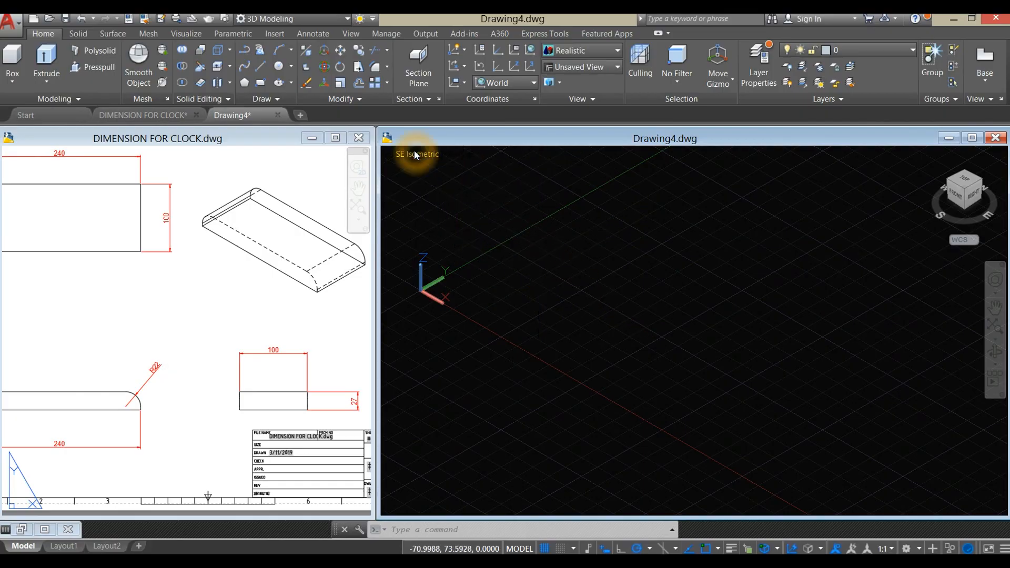
- Switch to the SW Isometric view and draw a 240 by 100 rectangle with its first corner at 0,0,0
left_click(415, 154)
left_click(463, 260)
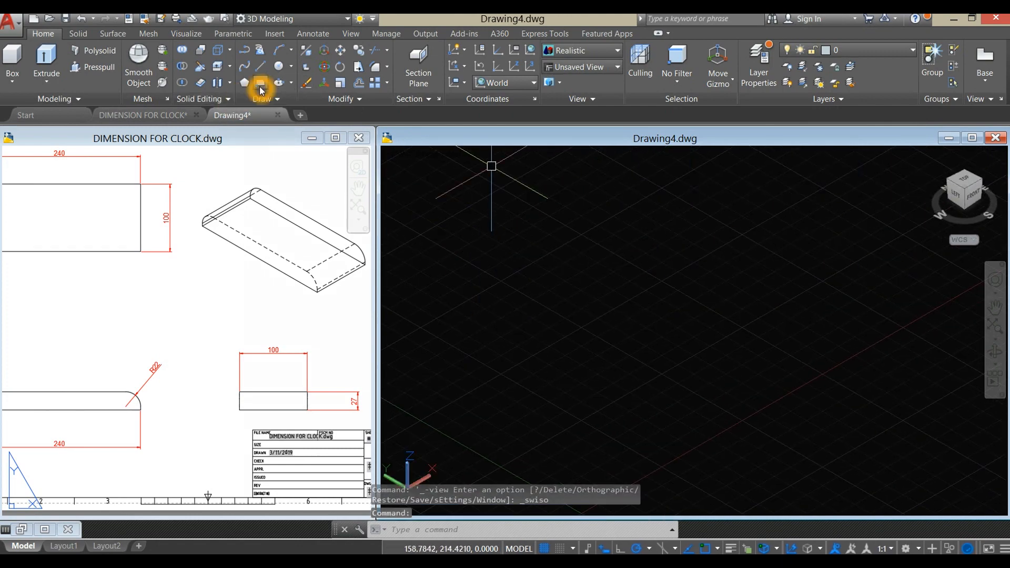
left_click(259, 84)
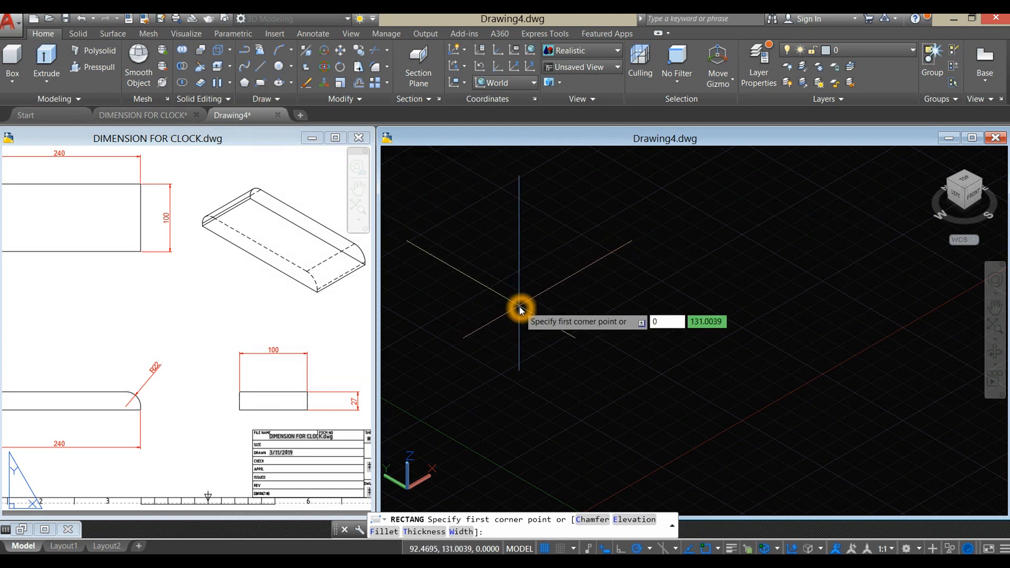
type("0")
key("Tab")
key("Tab")
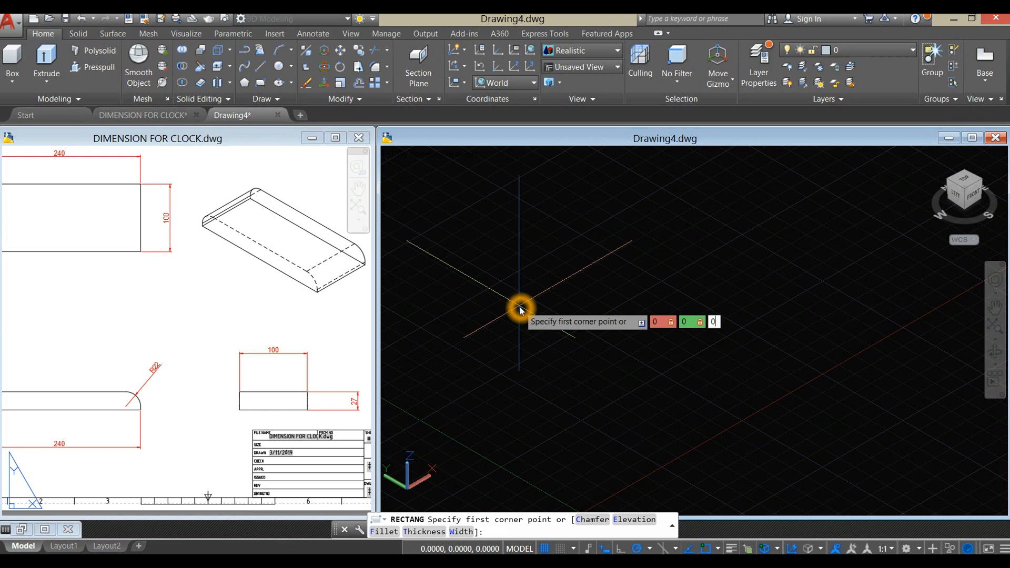
key("Return")
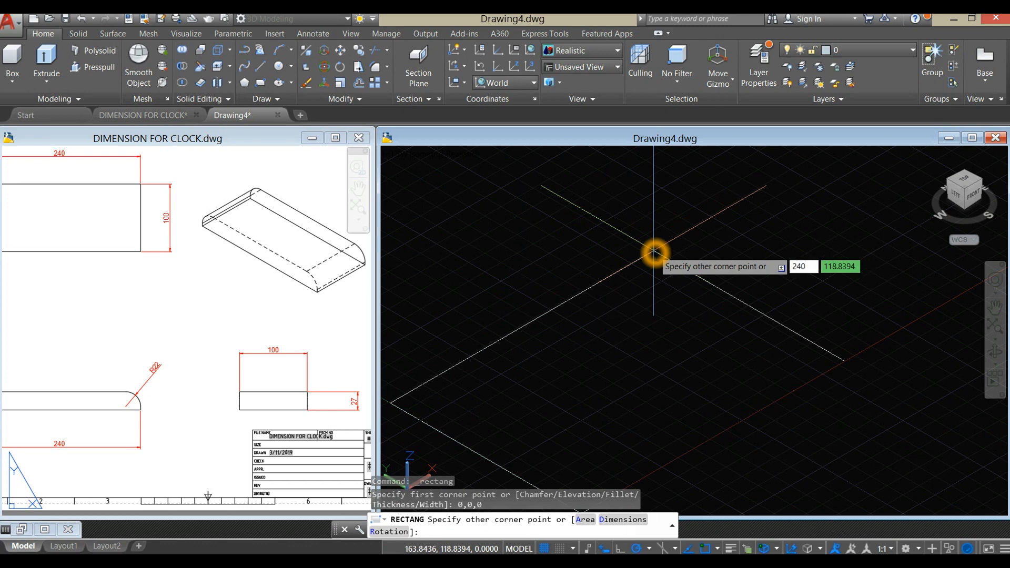
key("Tab")
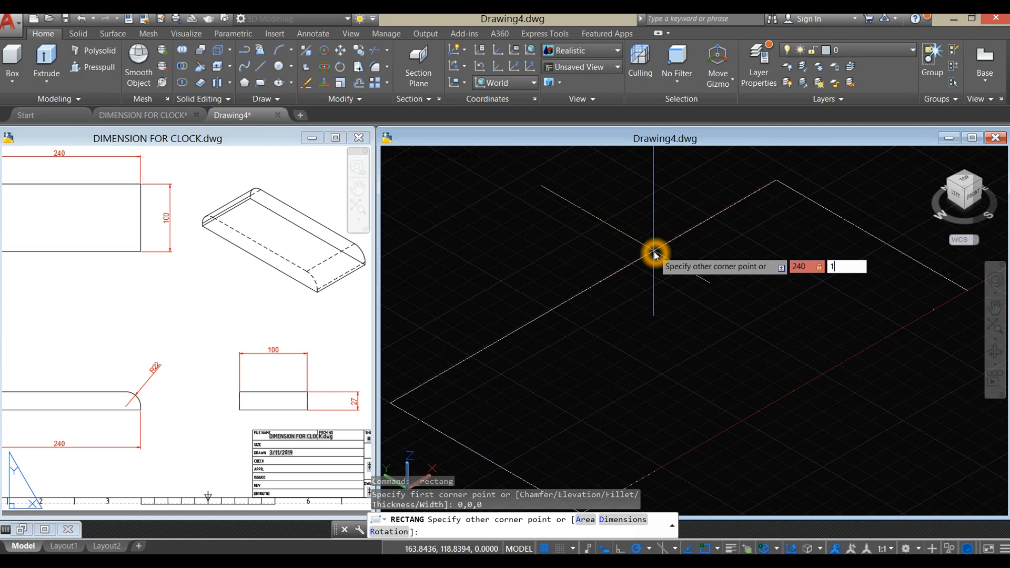
type("100")
key("Return")
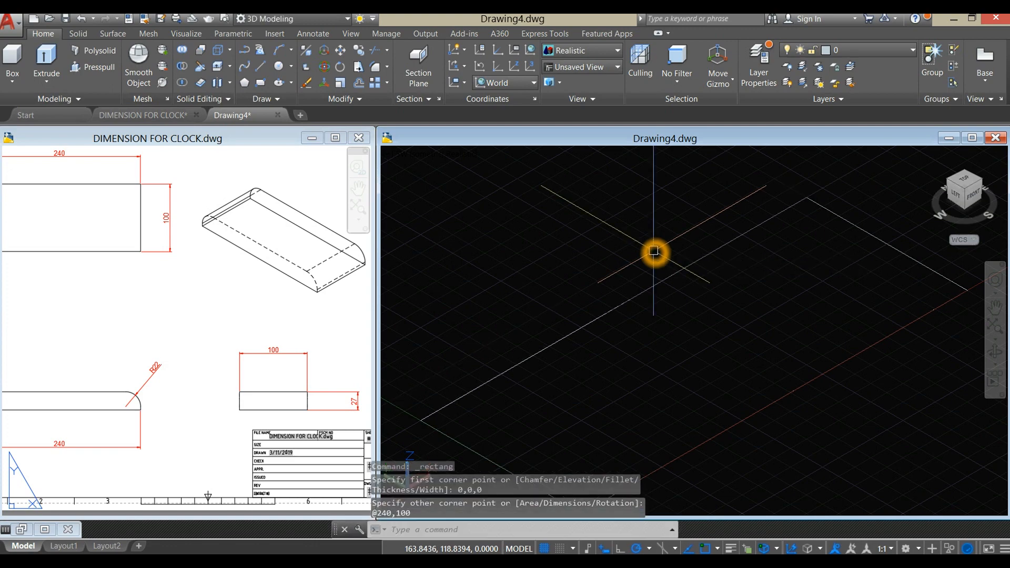
- Extrude the rectangle to a height of 27 as a solid, following the height dimension in the reference drawing
scroll(654, 251, "down", 3)
left_click(191, 413)
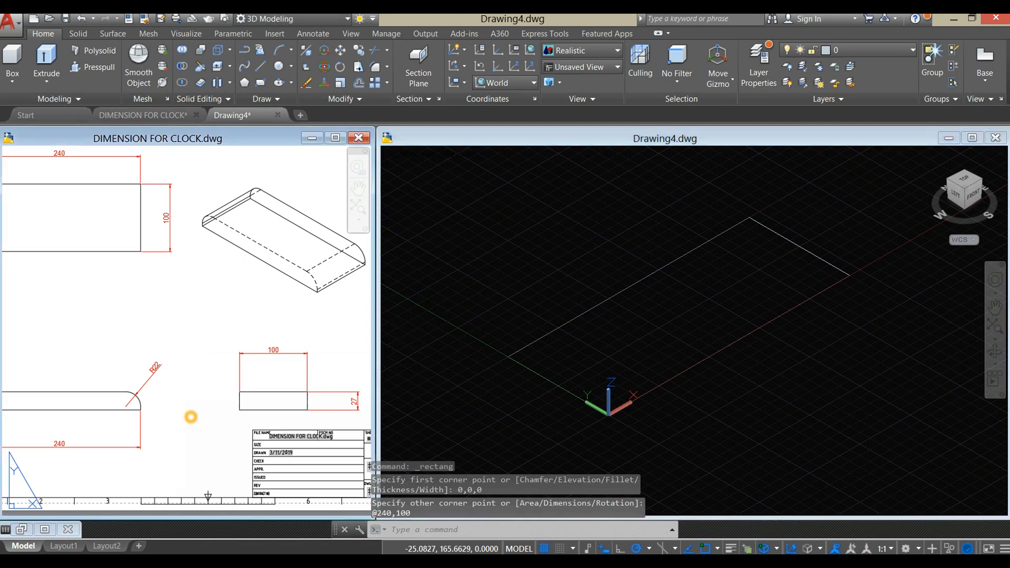
scroll(169, 379, "down", 3)
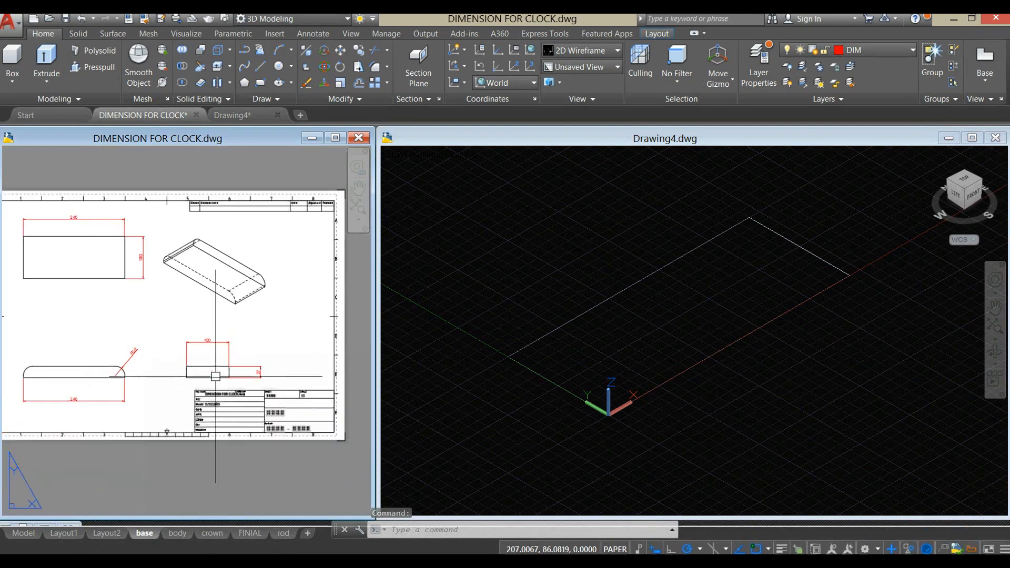
scroll(259, 369, "up", 2)
left_click(503, 273)
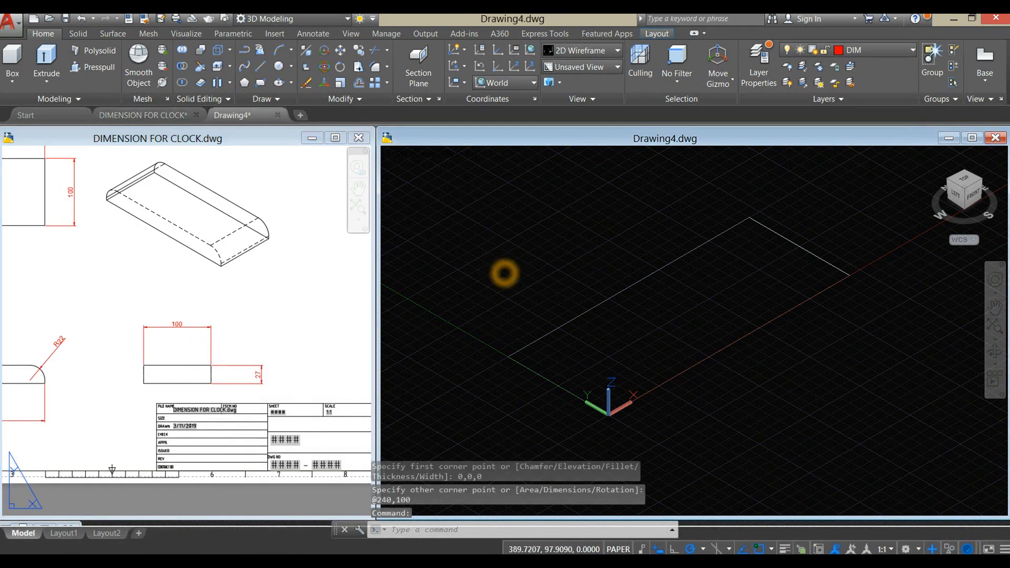
left_click(47, 60)
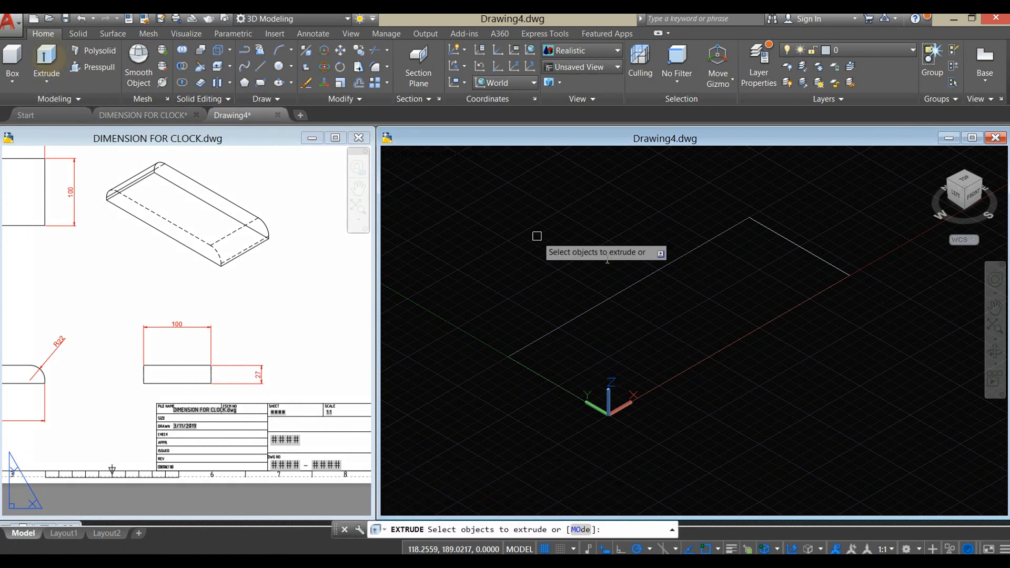
left_click(621, 278)
right_click(573, 208)
left_click(599, 214)
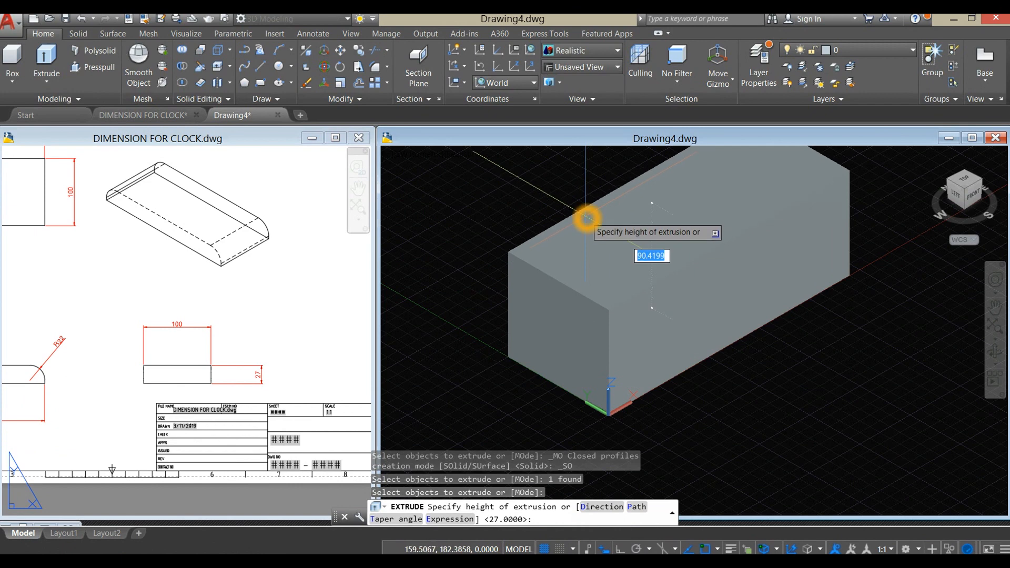
key("Return")
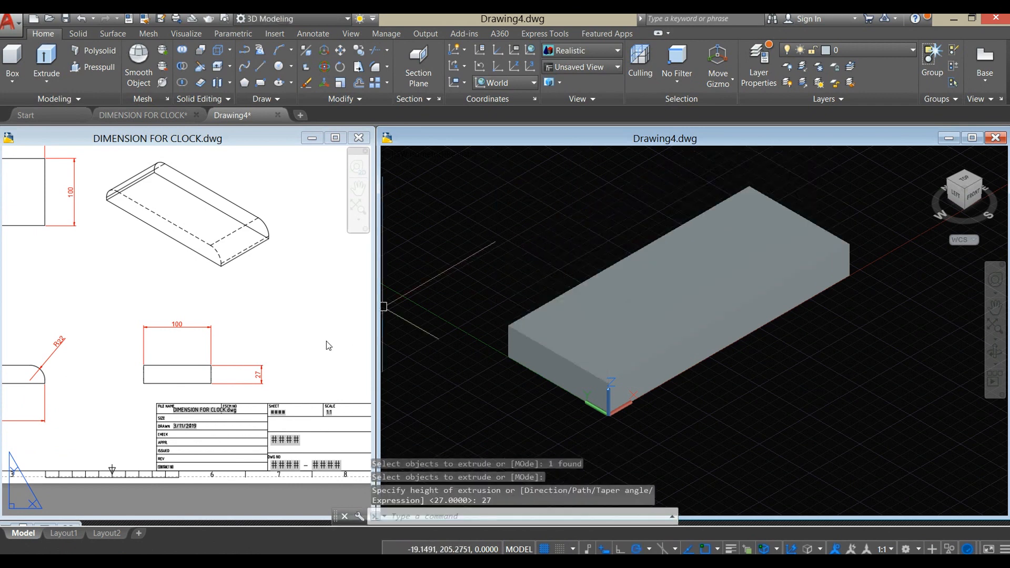
- Fillet the base's two upper end edges with a radius of 22, following the R22 dimension in the reference drawing
left_click(337, 338)
mouse_move(255, 295)
middle_mouse_down()
mouse_move(378, 334)
mouse_move(332, 344)
mouse_move(331, 266)
middle_mouse_up()
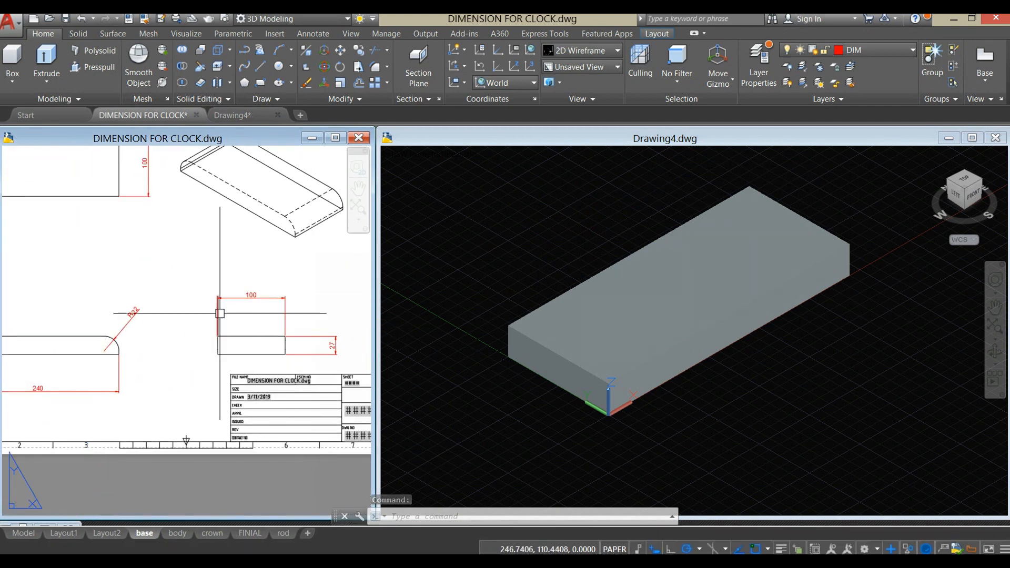
scroll(166, 291, "up", 4)
mouse_move(167, 291)
middle_mouse_down()
mouse_move(234, 306)
mouse_move(274, 387)
middle_mouse_up()
left_click(78, 33)
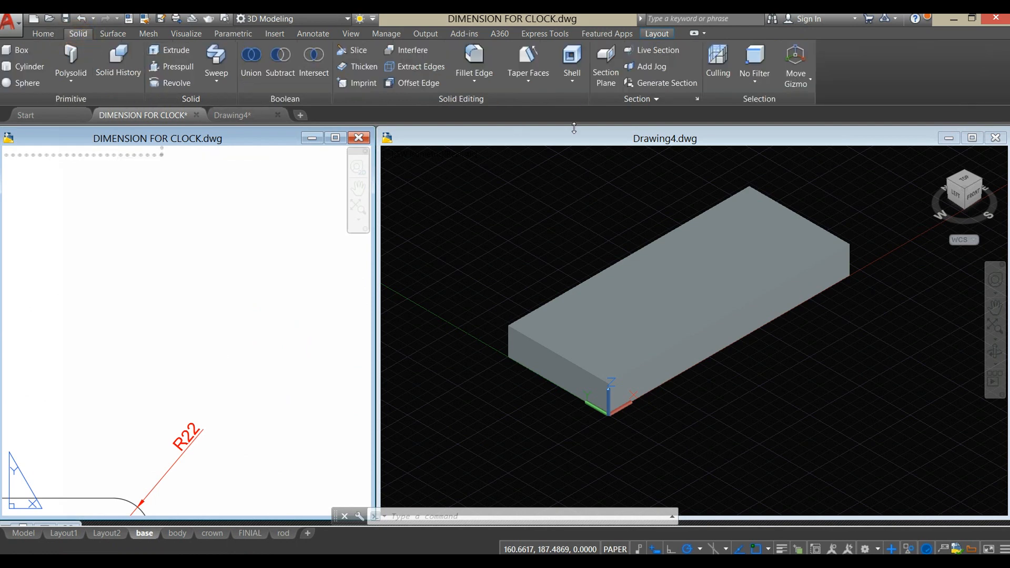
left_click(475, 63)
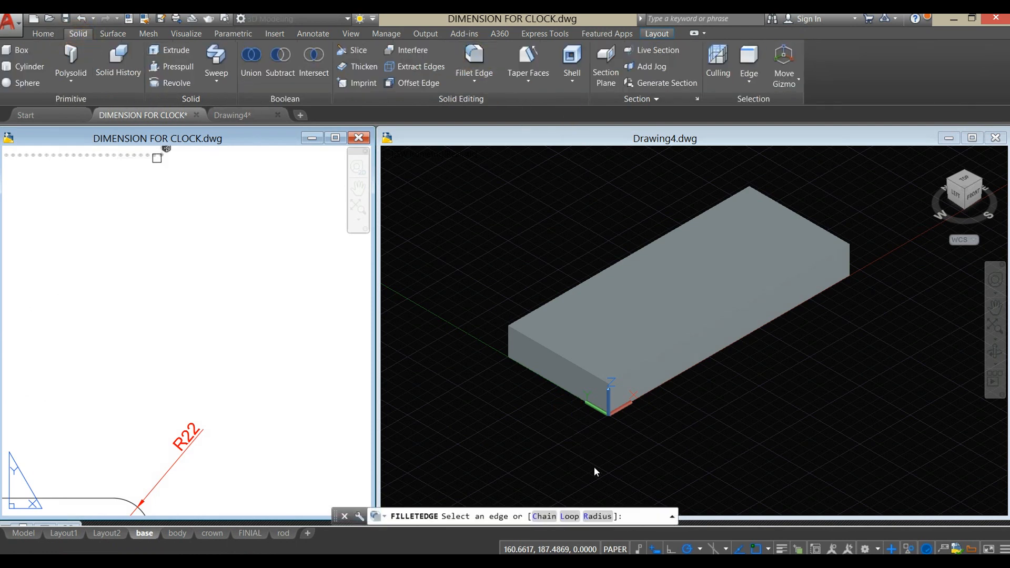
left_click(599, 517)
type("22")
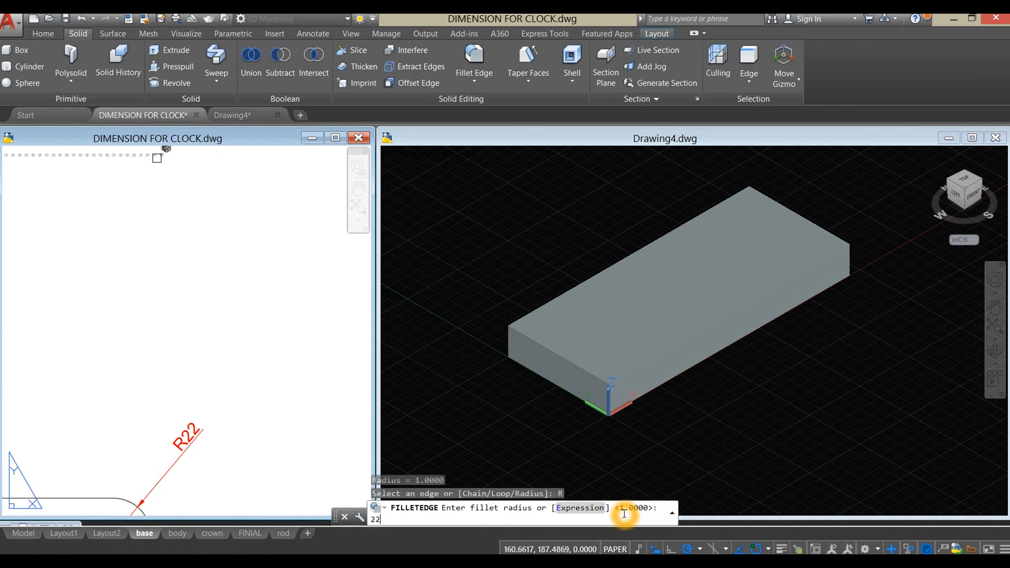
key("Return")
left_click(624, 516)
type("22")
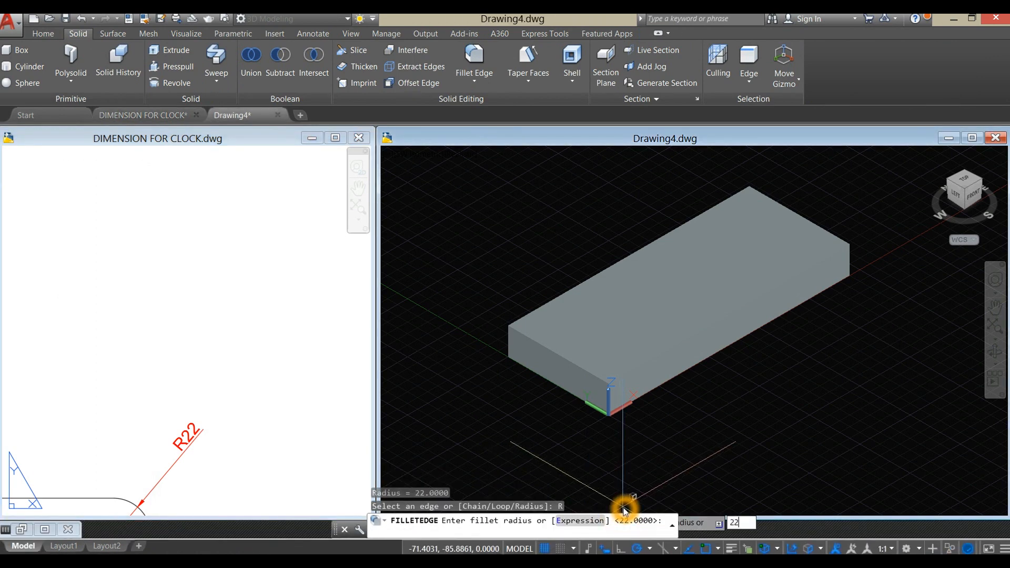
key("Return")
left_click(582, 370)
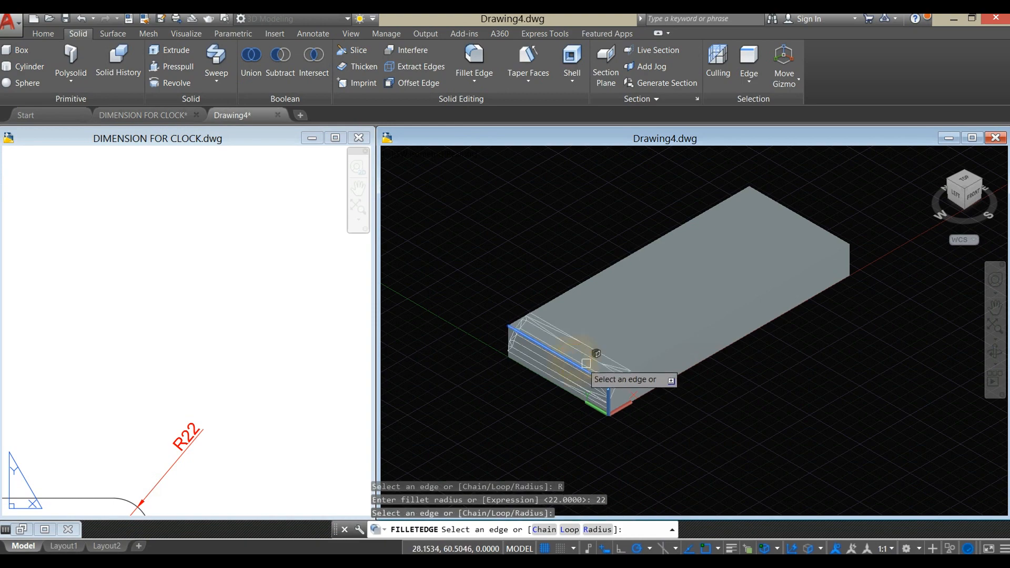
left_click(781, 207)
right_click(842, 192)
left_click(856, 204)
right_click(858, 204)
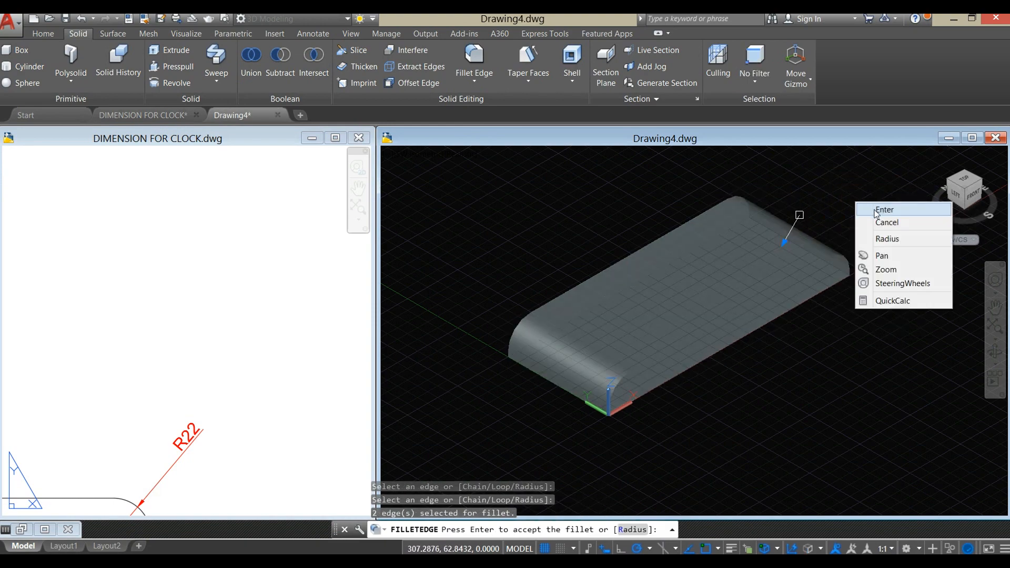
left_click(871, 209)
- Draw a line about 209 long along the positive X direction from the base's lower corner at 240,0,0
scroll(799, 297, "down", 4)
middle_click_drag(798, 298, 654, 332)
scroll(663, 327, "down", 4)
scroll(690, 309, "up", 3)
type("l")
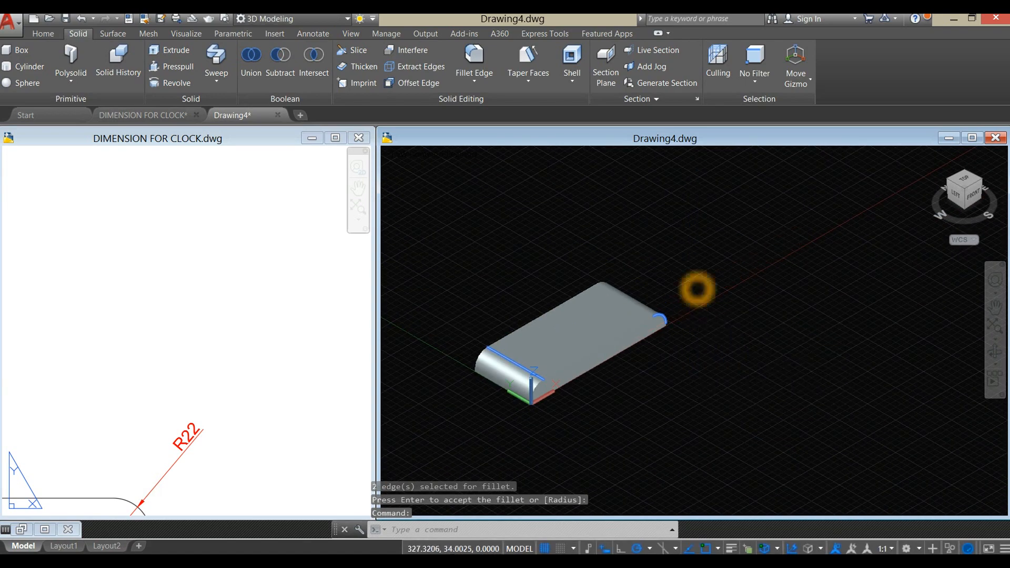
key("Return")
scroll(684, 336, "up", 3)
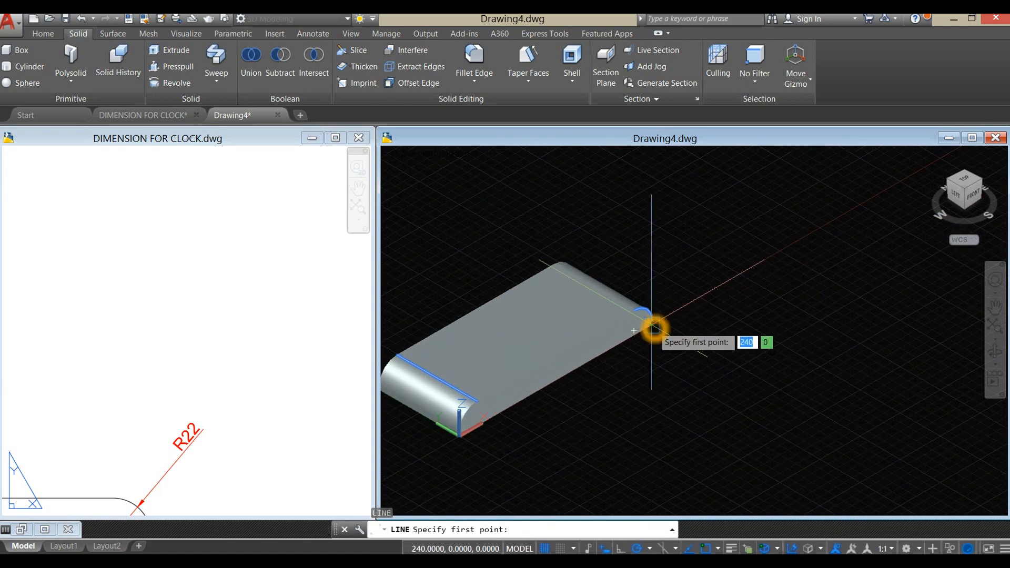
left_click(653, 325)
left_click(818, 228)
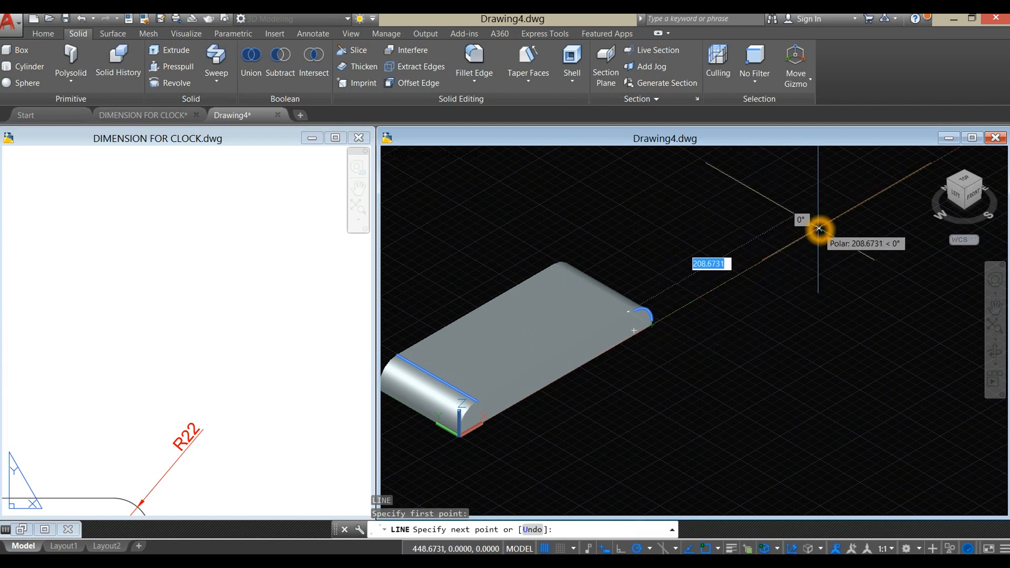
right_click(842, 288)
left_click(873, 296)
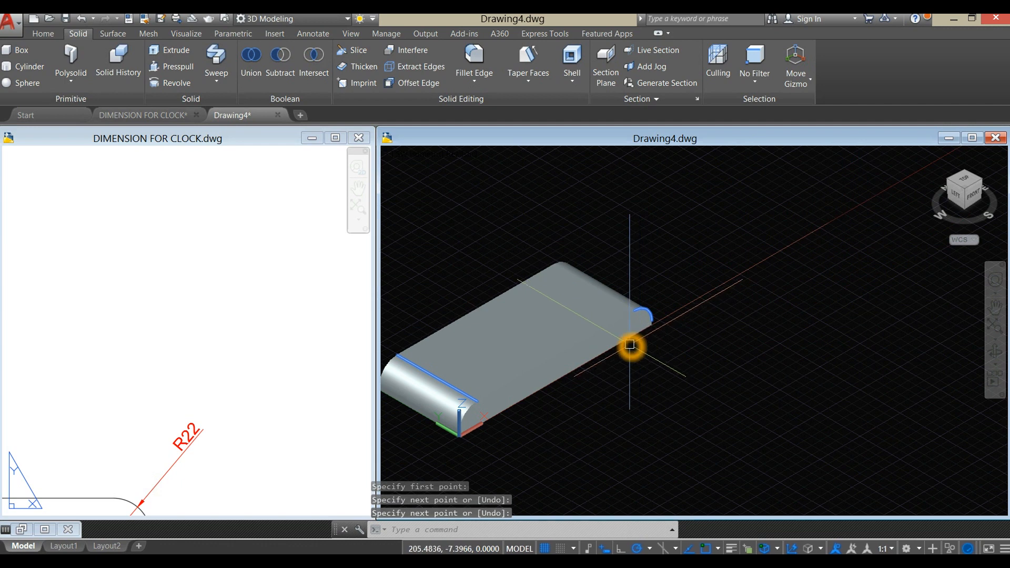
- Hide the base solid so that only the line remains in the model space
left_click(628, 343)
right_click(650, 255)
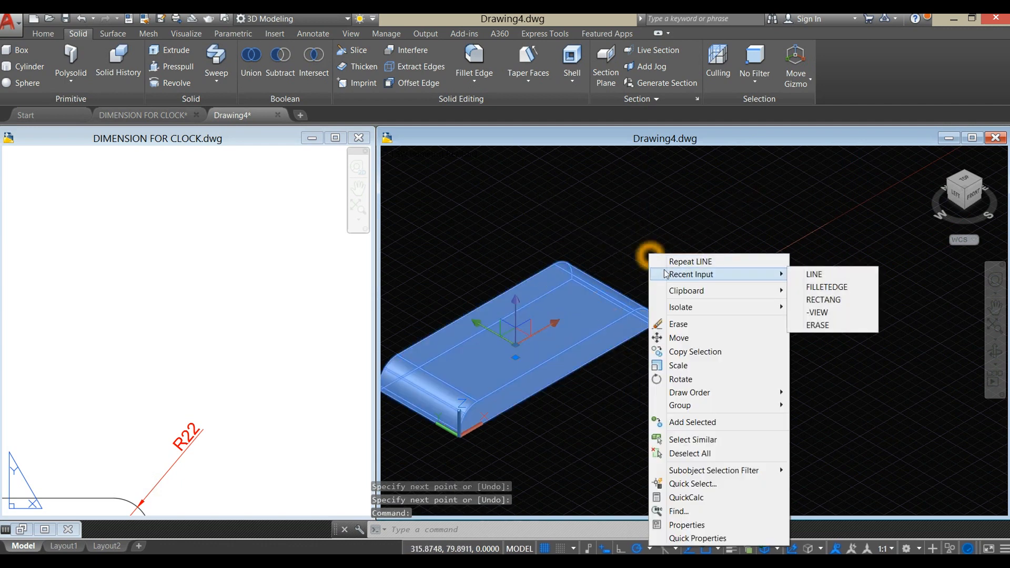
left_click(681, 310)
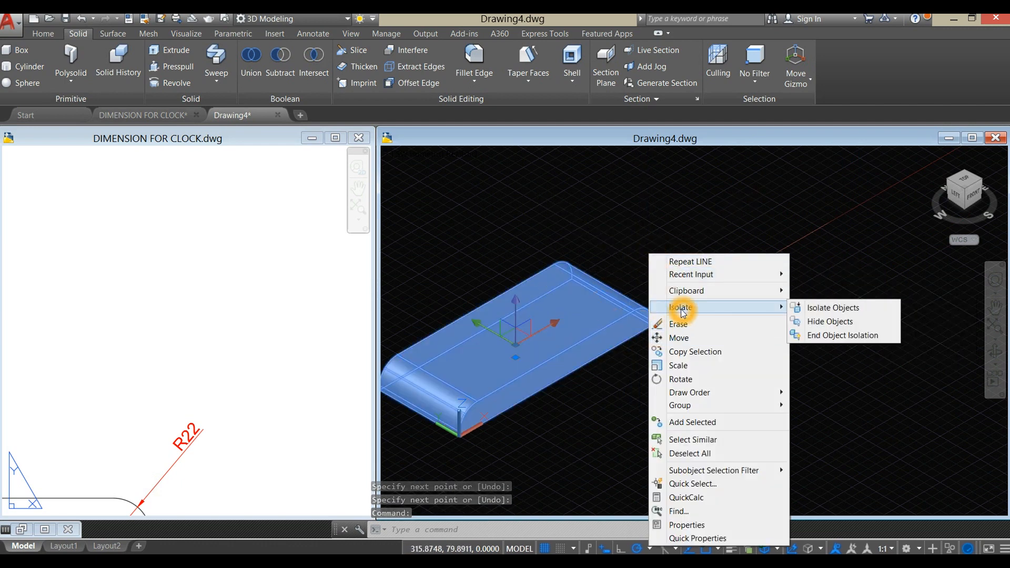
left_click(826, 321)
middle_click(770, 340)
middle_click(770, 341)
left_click(699, 324)
left_click(232, 361)
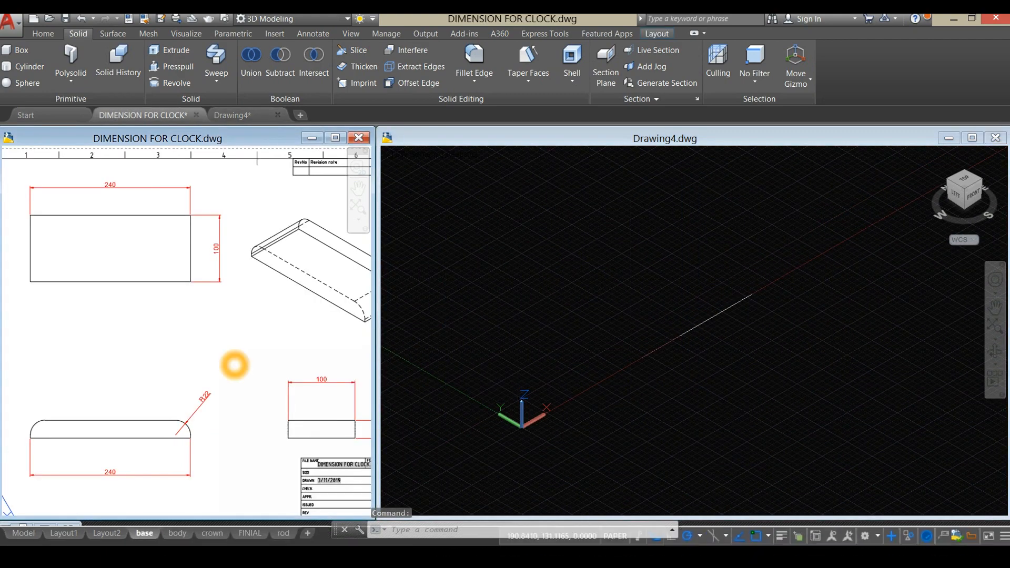
left_click(655, 400)
left_click(718, 369)
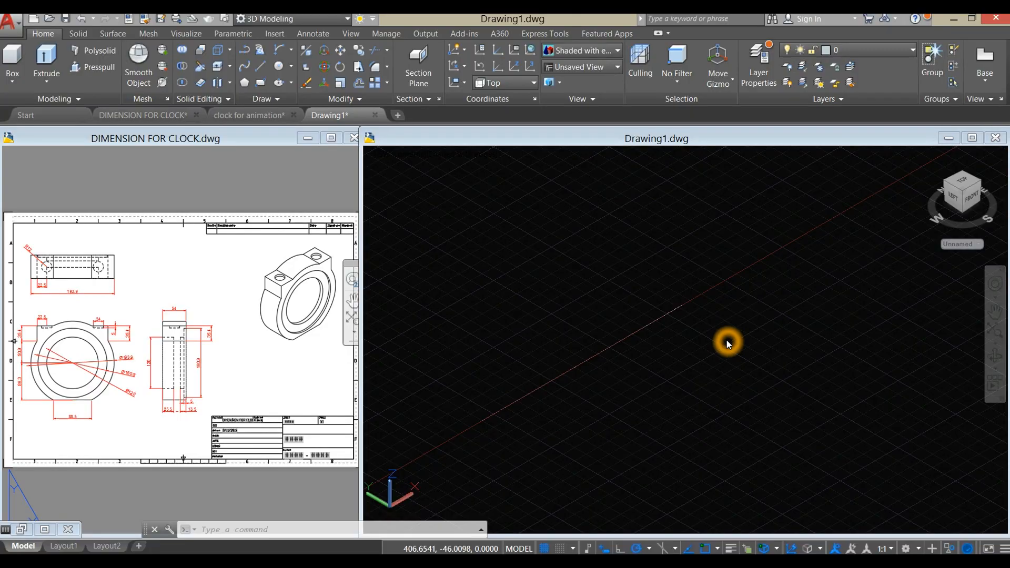
left_click(725, 343)
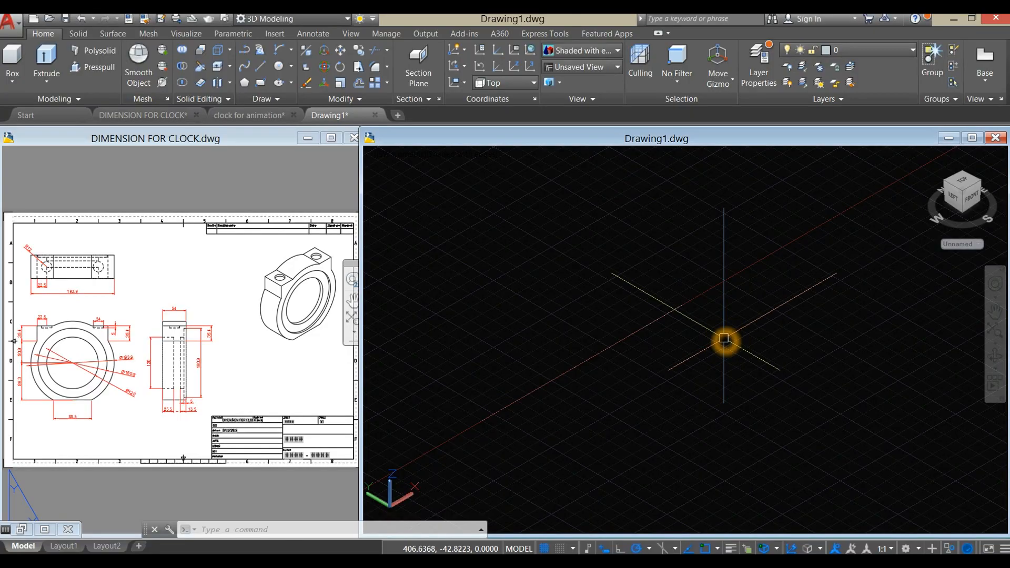
key("Return")
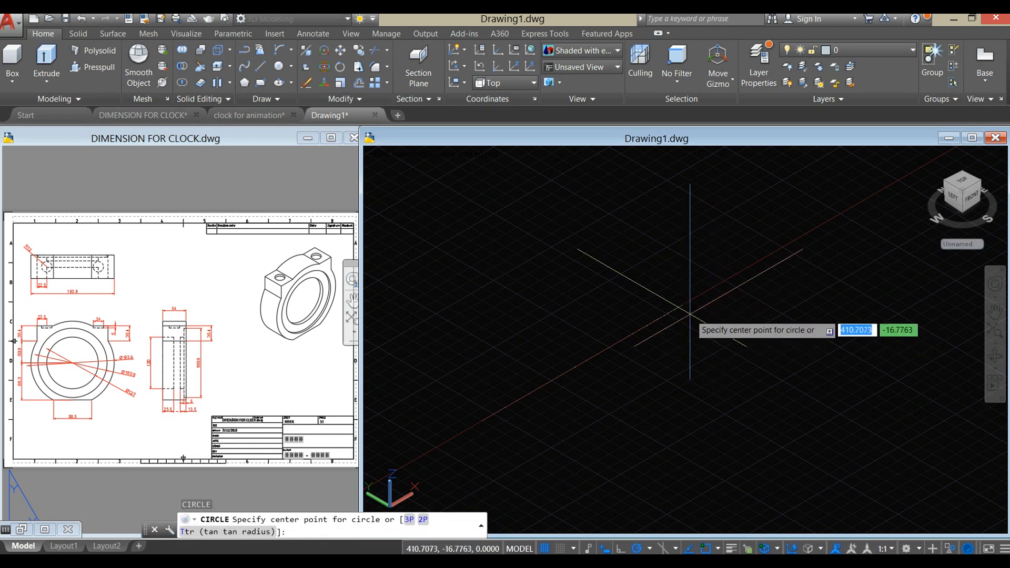
left_click(683, 307)
left_click(719, 274)
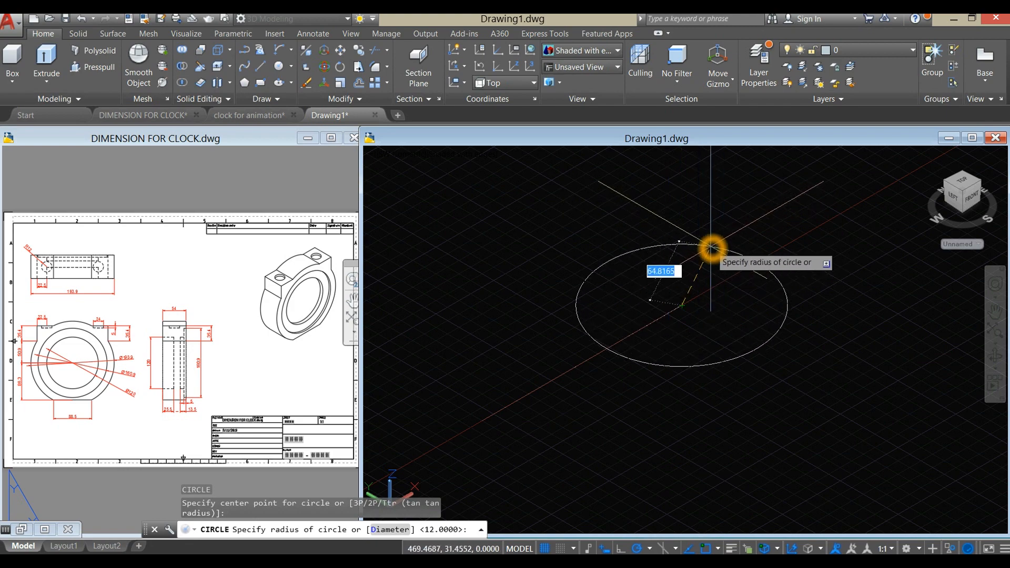
key("Escape")
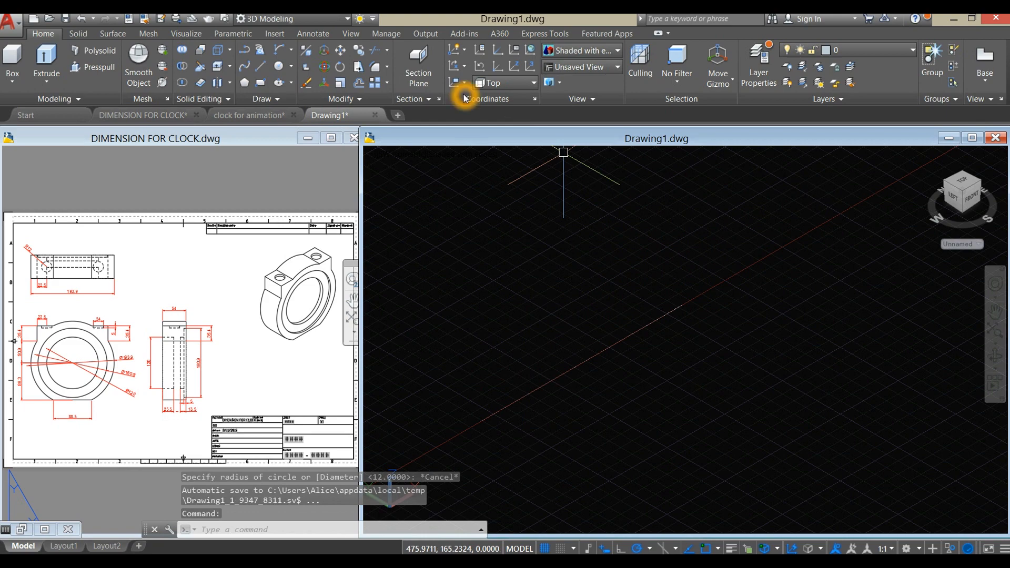
- Define a new UCS by its Z axis near the line, pointing Z along 270° so the XY plane stands vertical
left_click(514, 67)
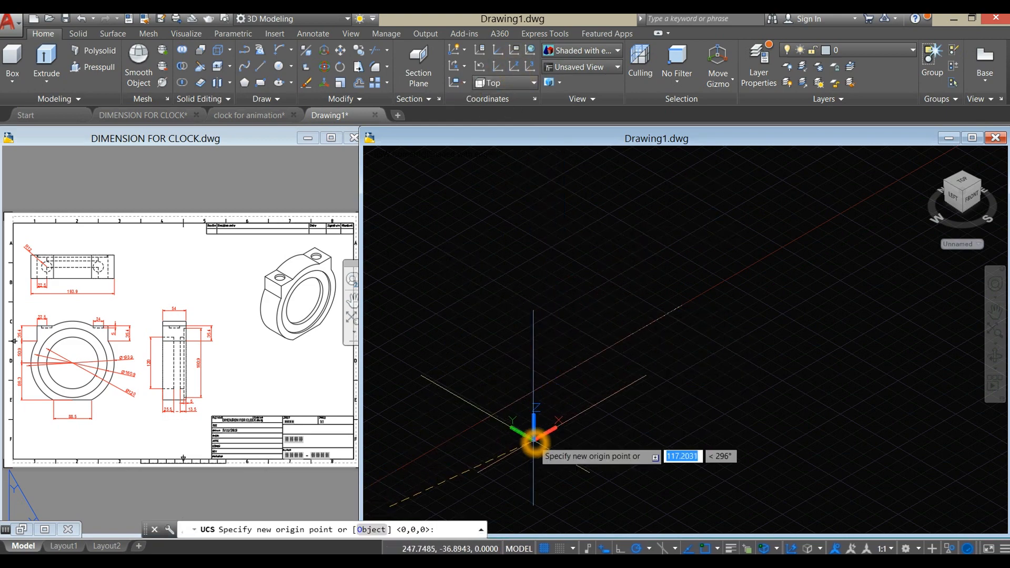
left_click(535, 441)
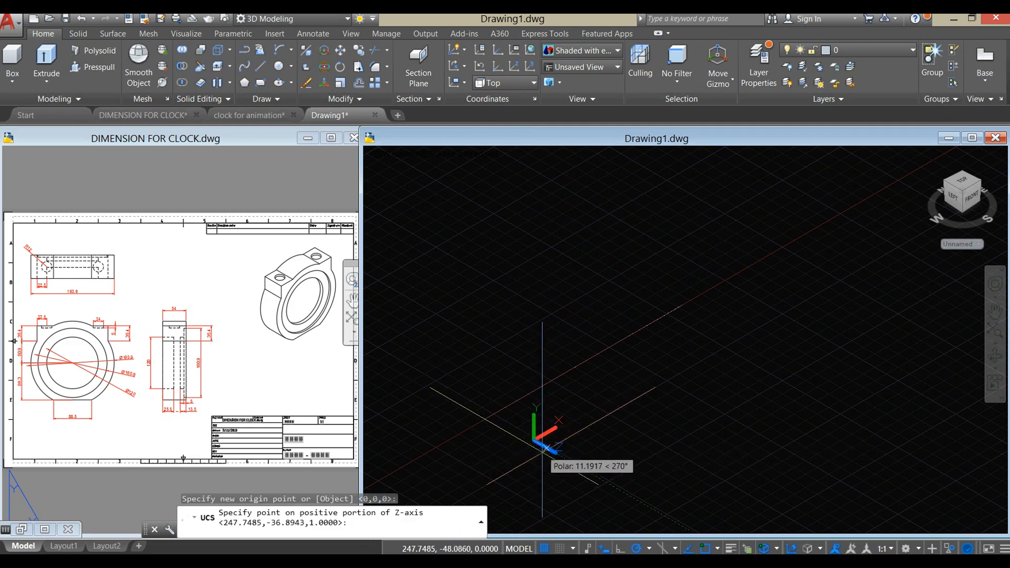
left_click(614, 489)
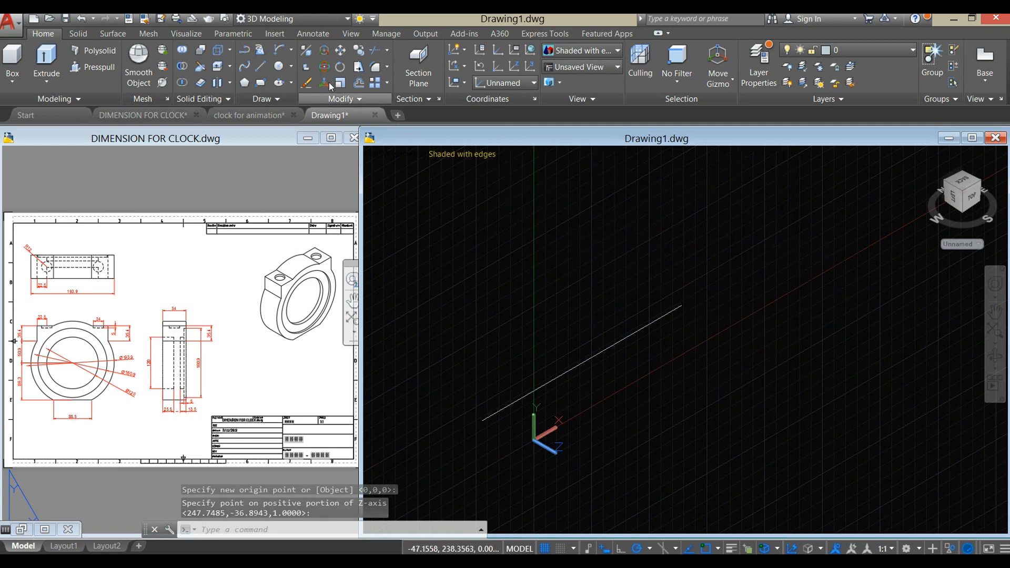
left_click(285, 68)
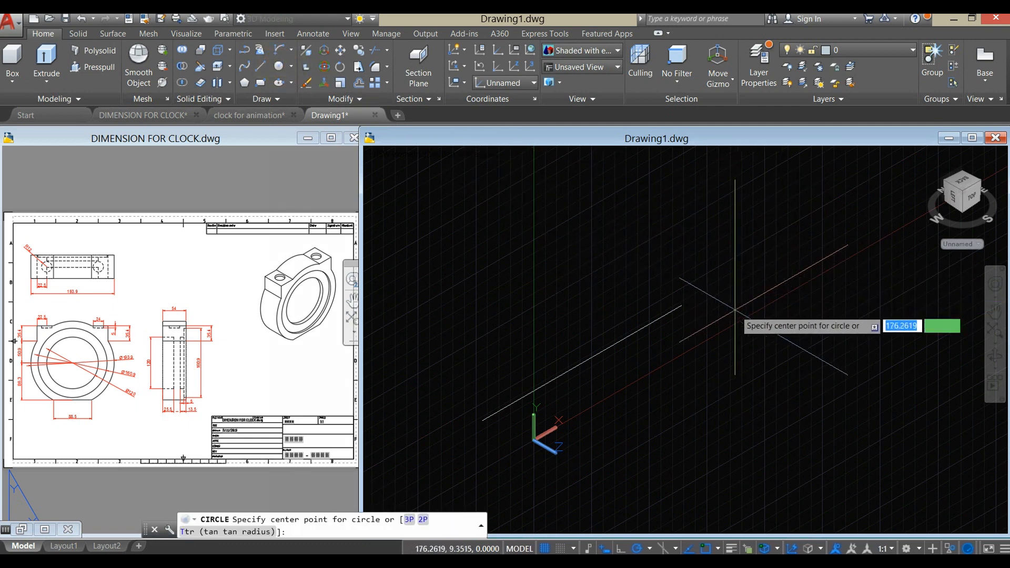
left_click(680, 309)
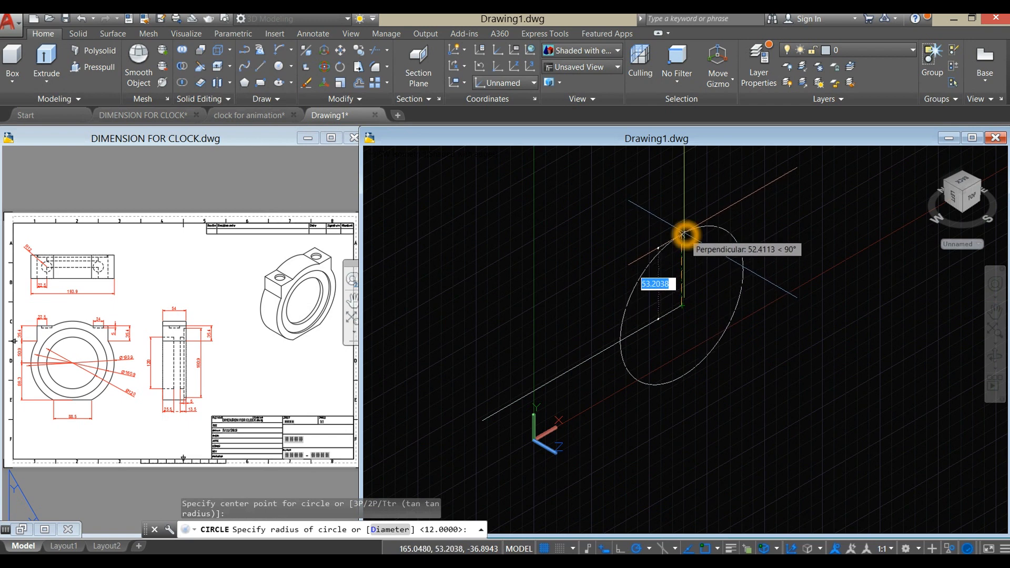
type("d")
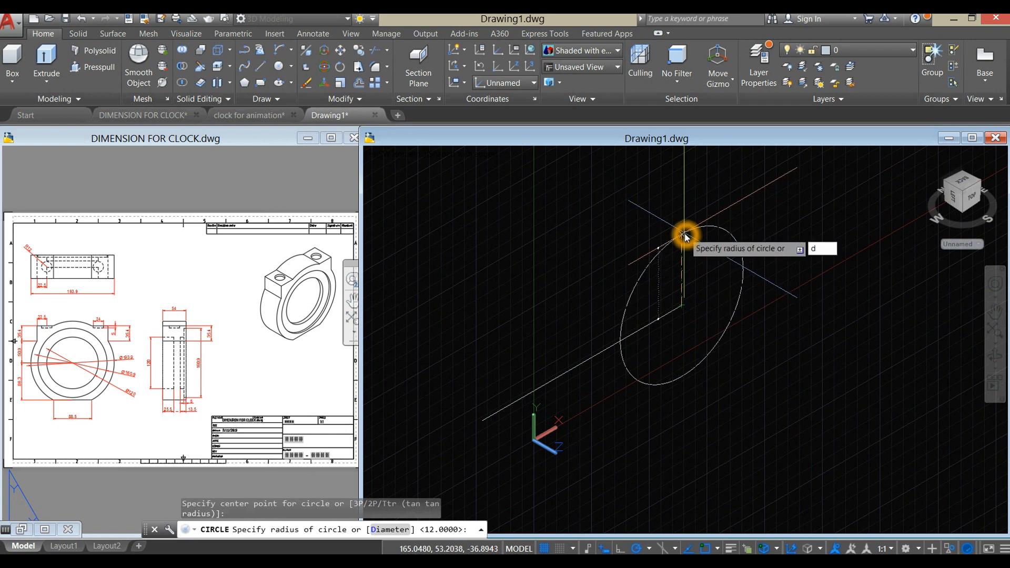
key("Return")
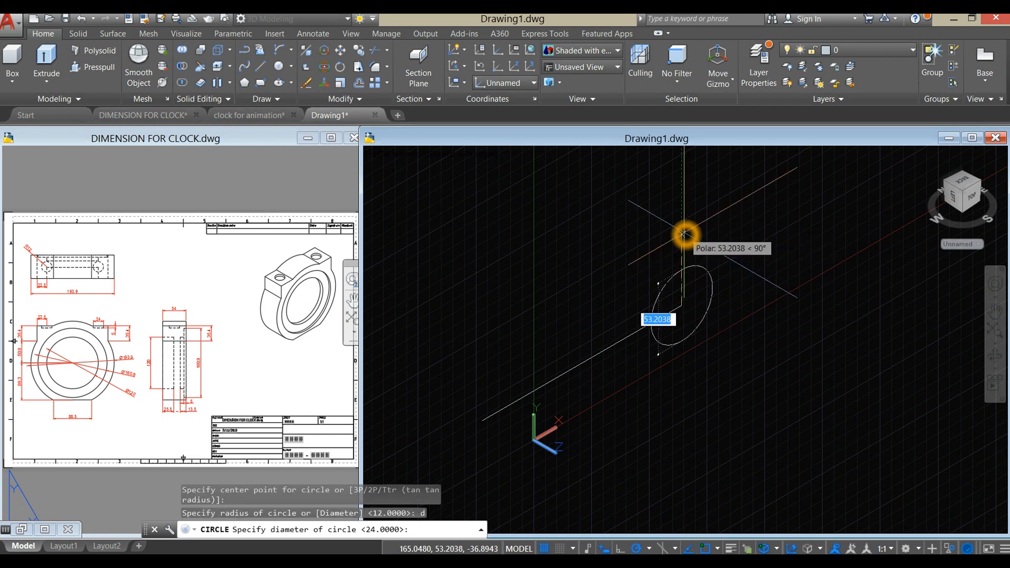
key("Escape")
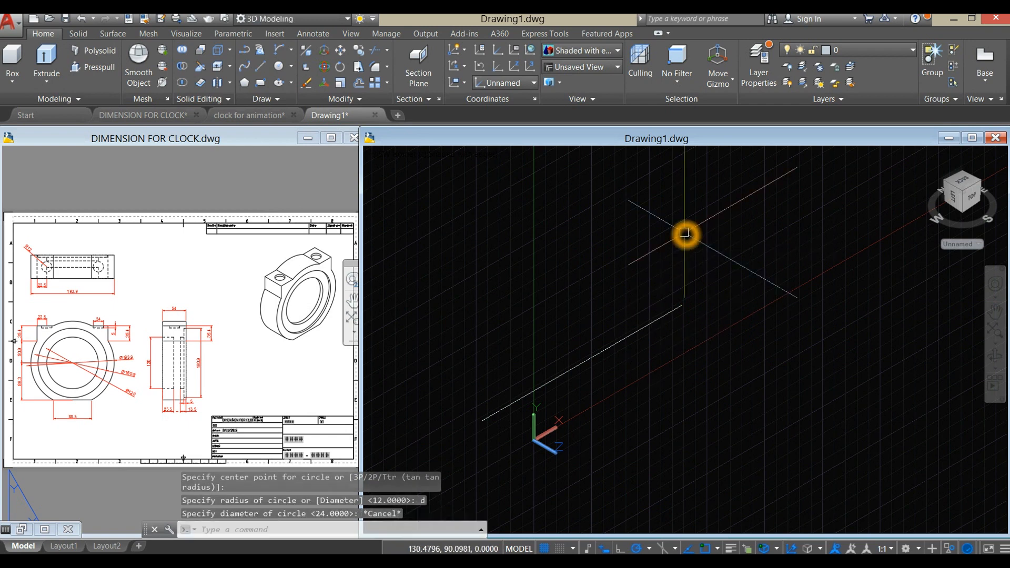
- Draw the clock body's outer circle with a diameter of 193.9, centred on the far end of the line
left_click(165, 414)
scroll(70, 392, "up", 2)
left_click(164, 388)
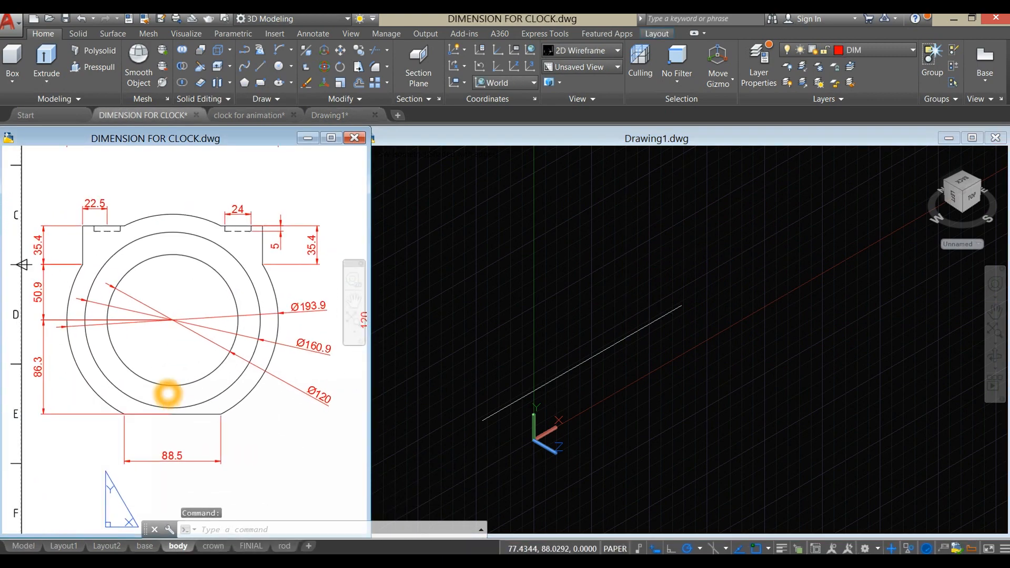
left_click(761, 327)
type("c")
key("Return")
left_click(685, 306)
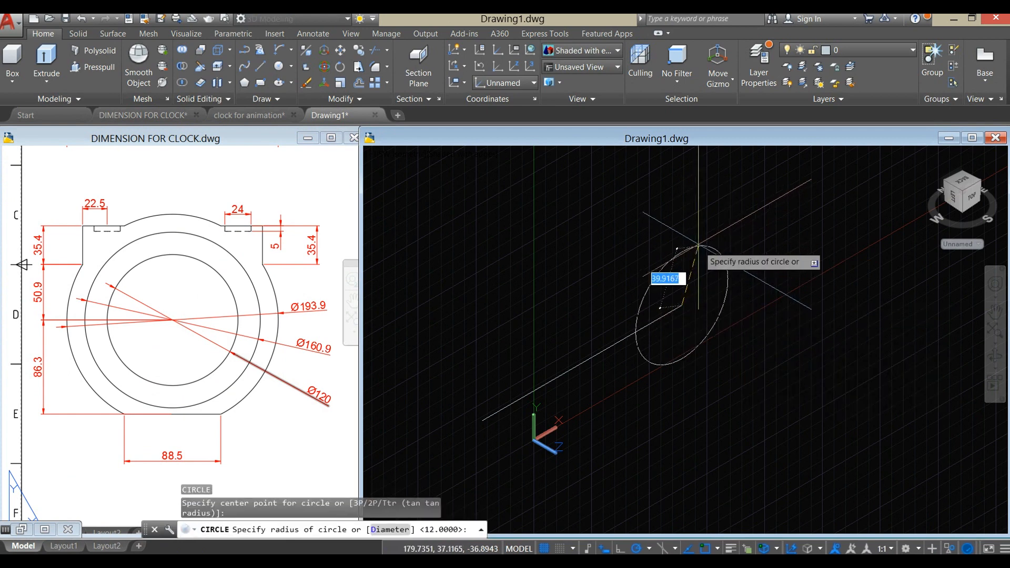
type("d")
key("Return")
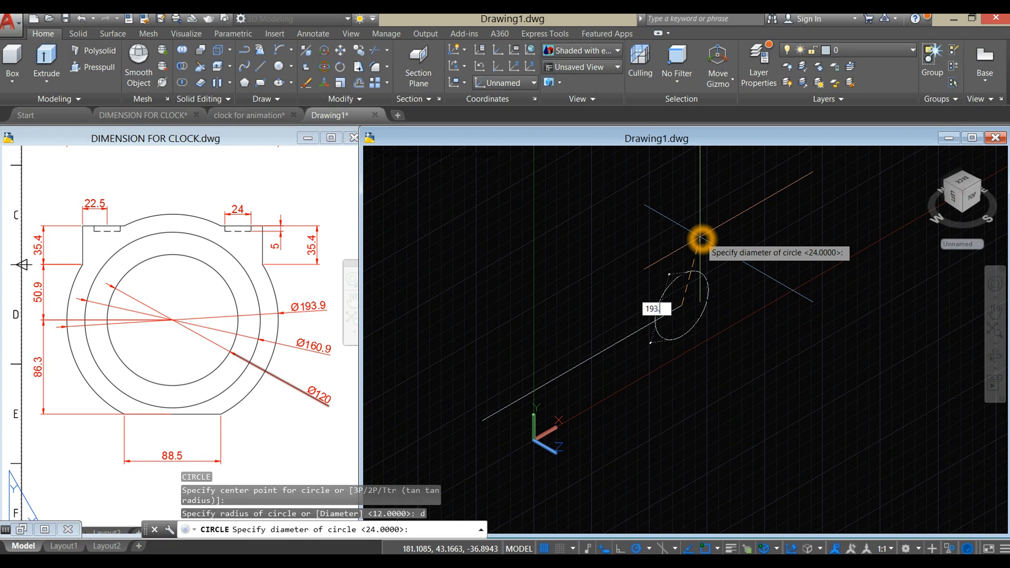
type("193.9")
key("Return")
- Draw a concentric circle with a diameter of 160.9 inside the body's outer circle
right_click(704, 238)
left_click(736, 244)
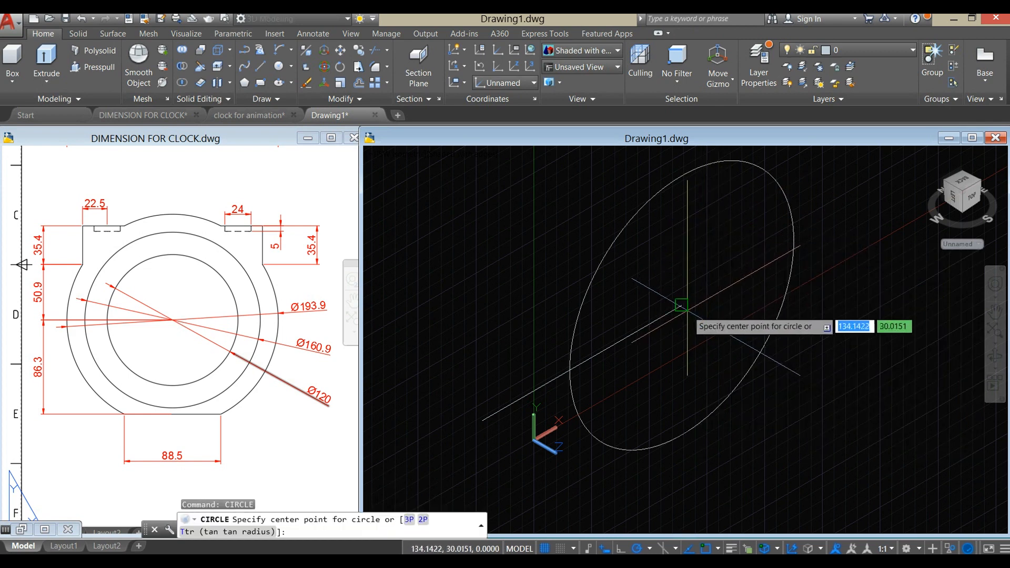
left_click(682, 308)
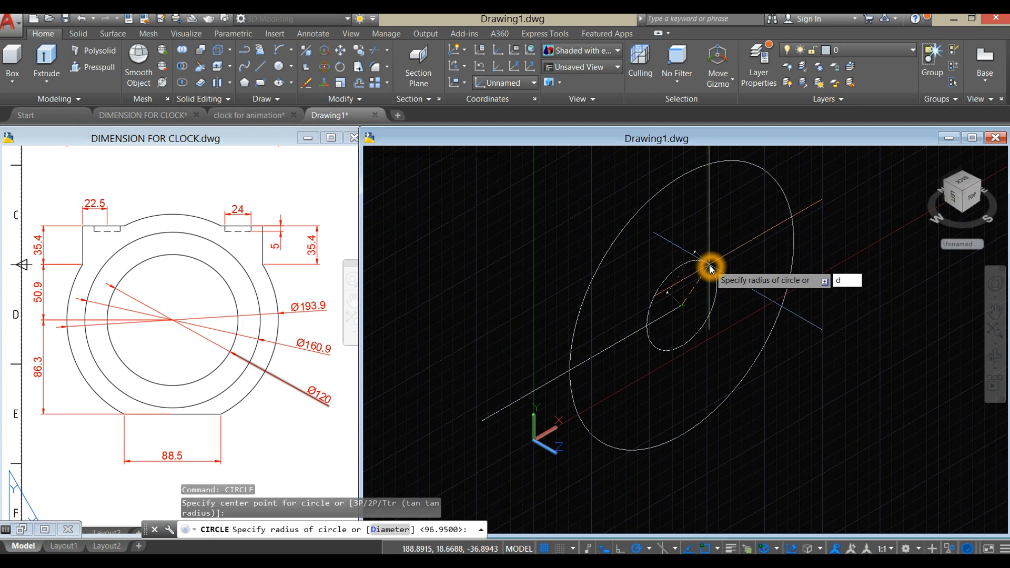
key("Return")
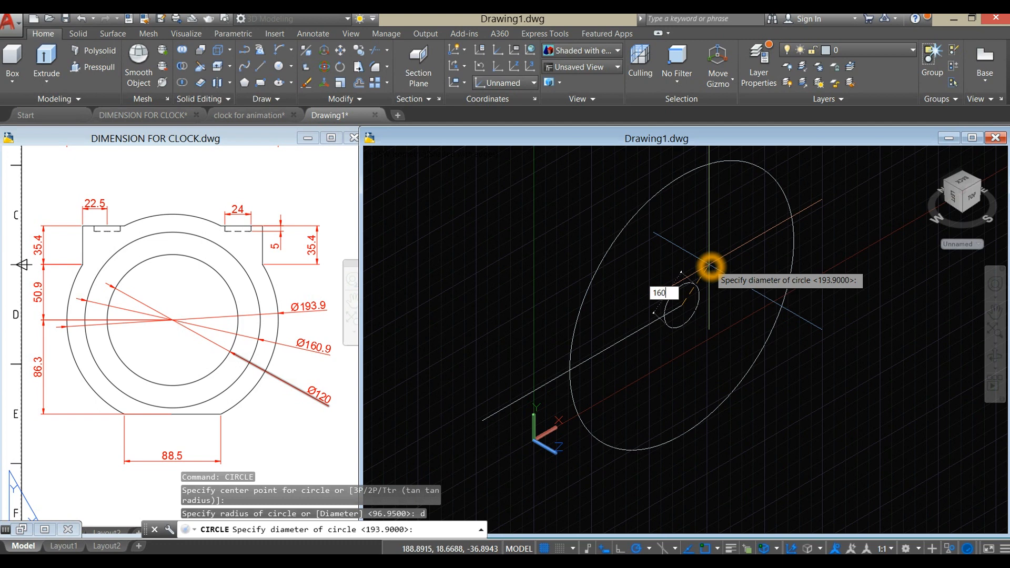
key("Return")
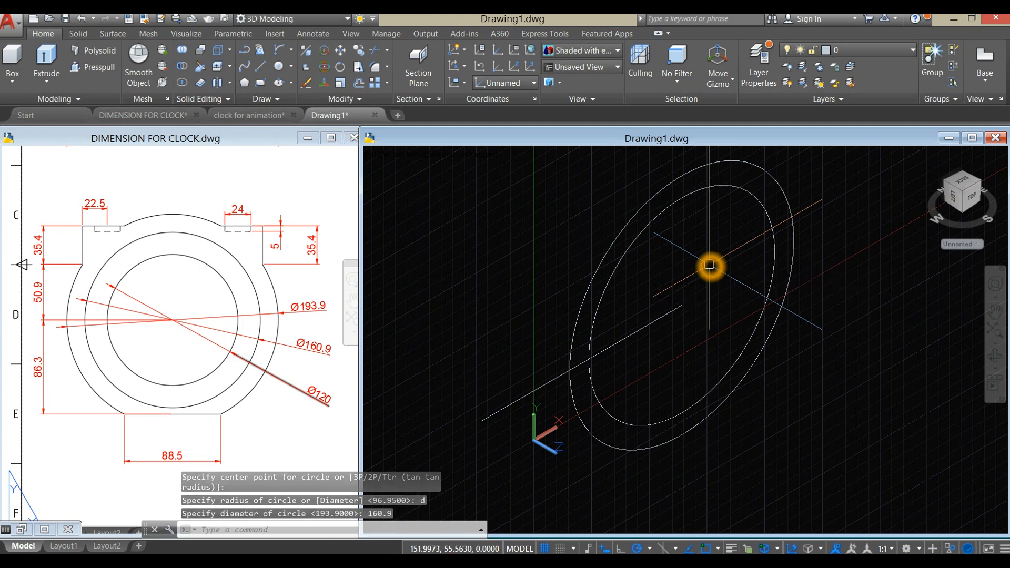
- Draw a third concentric circle with a diameter of 120 inside the other two, centred on the line's far end
right_click(709, 263)
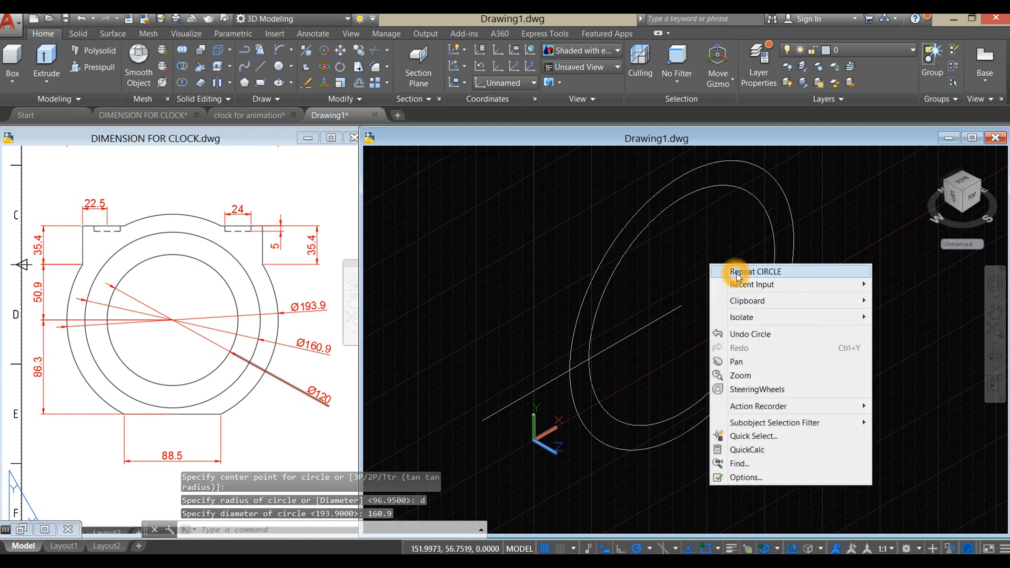
left_click(734, 272)
left_click(681, 305)
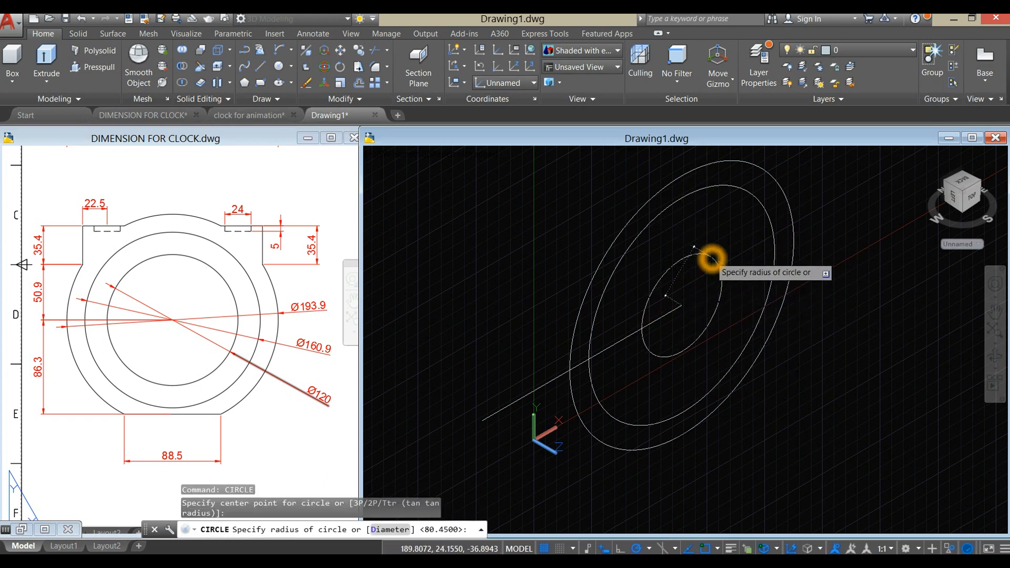
type("d")
key("Return")
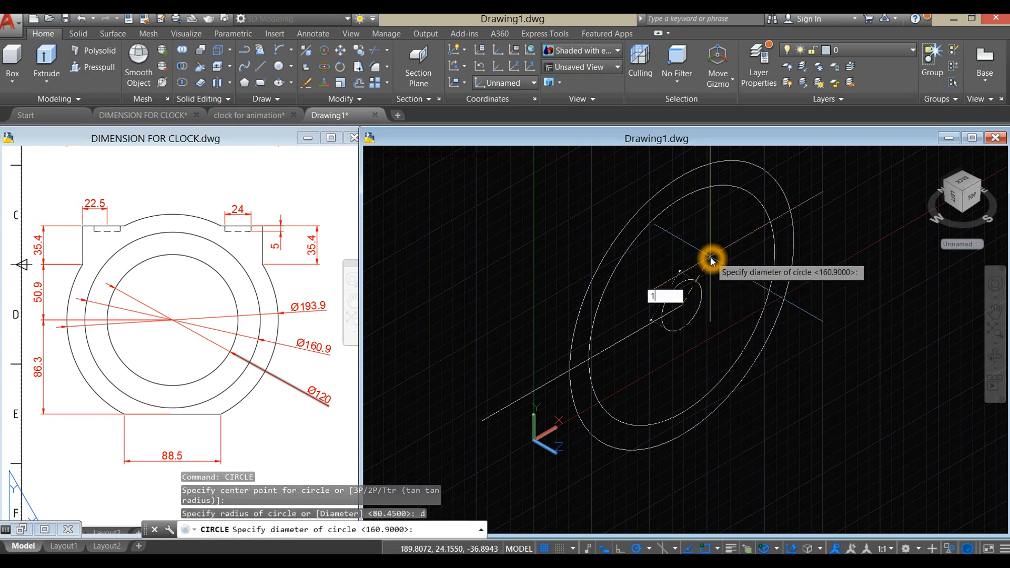
key("Return")
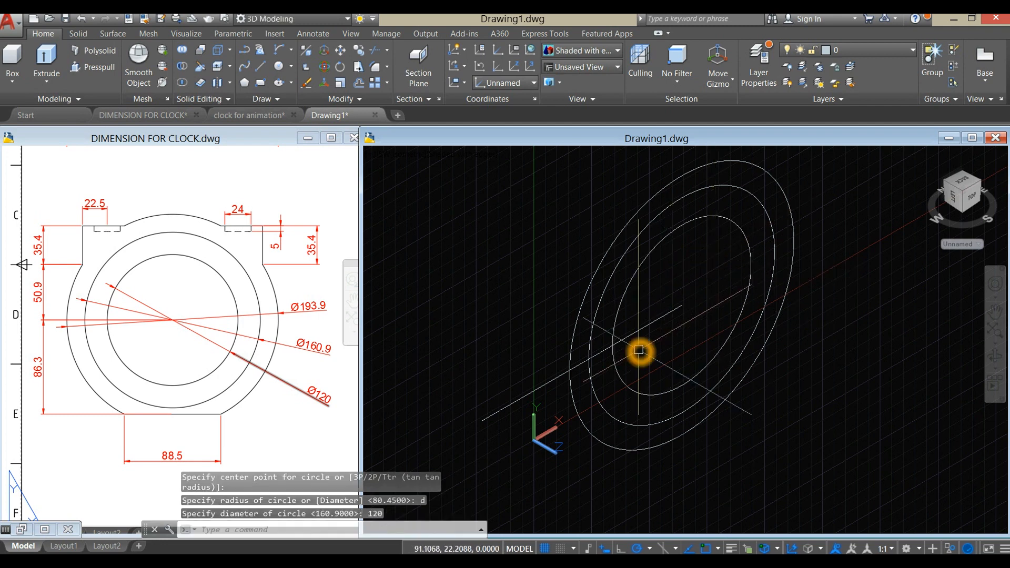
- Erase the guide line used to locate the circles' centre and switch the model to the Front view
left_click(640, 337)
key("Delete")
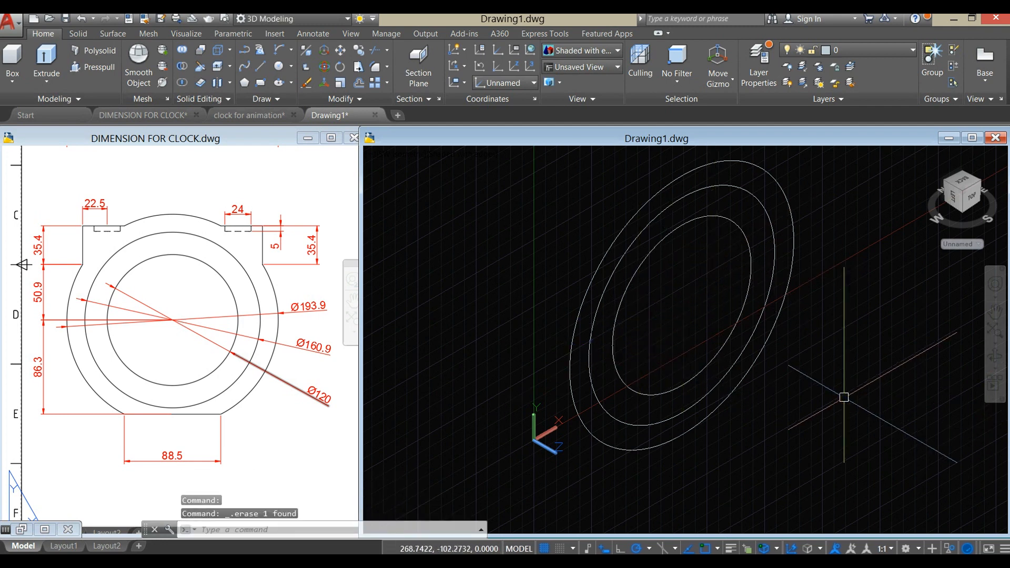
left_click(393, 154)
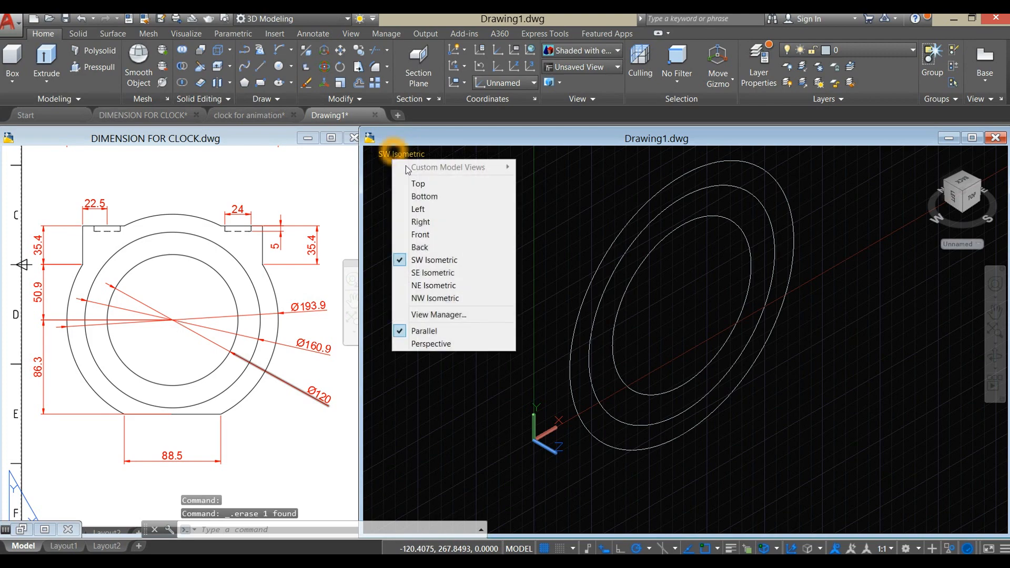
left_click(429, 234)
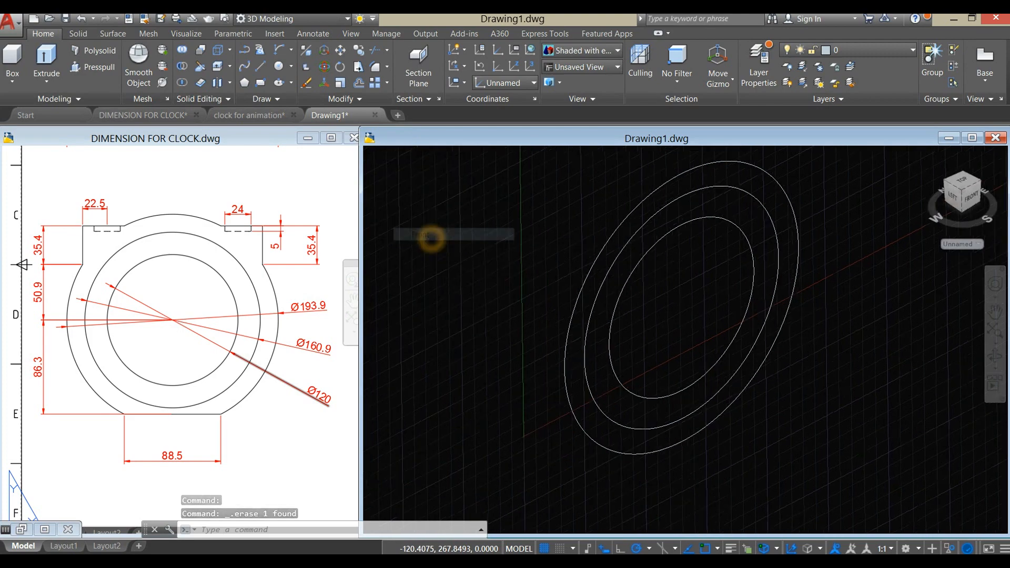
scroll(718, 315, "down", 5)
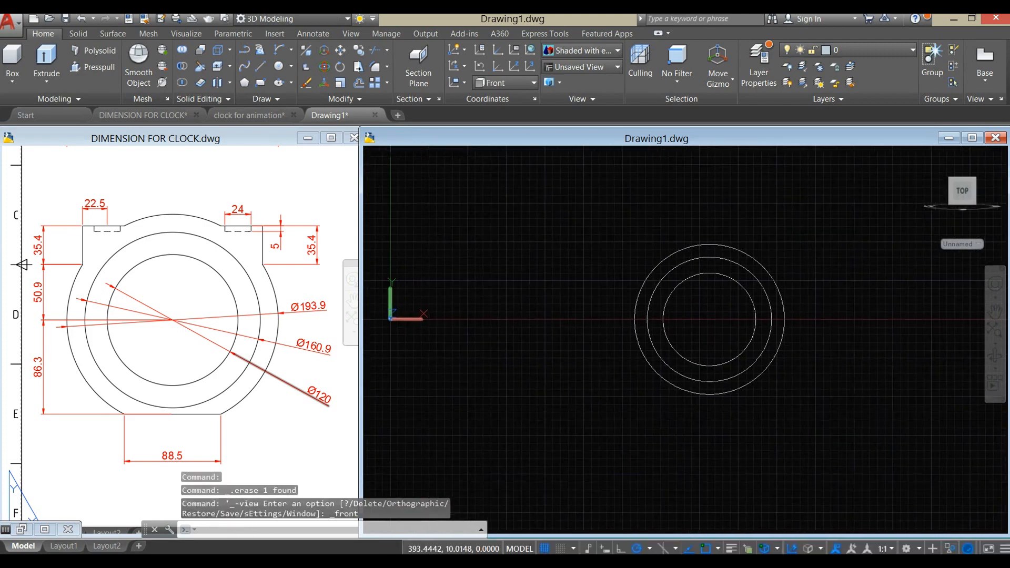
- Check the flat bottom edge on the body's dimension drawing and draw a line 86.3 straight down from the circles' centre
left_click(210, 414)
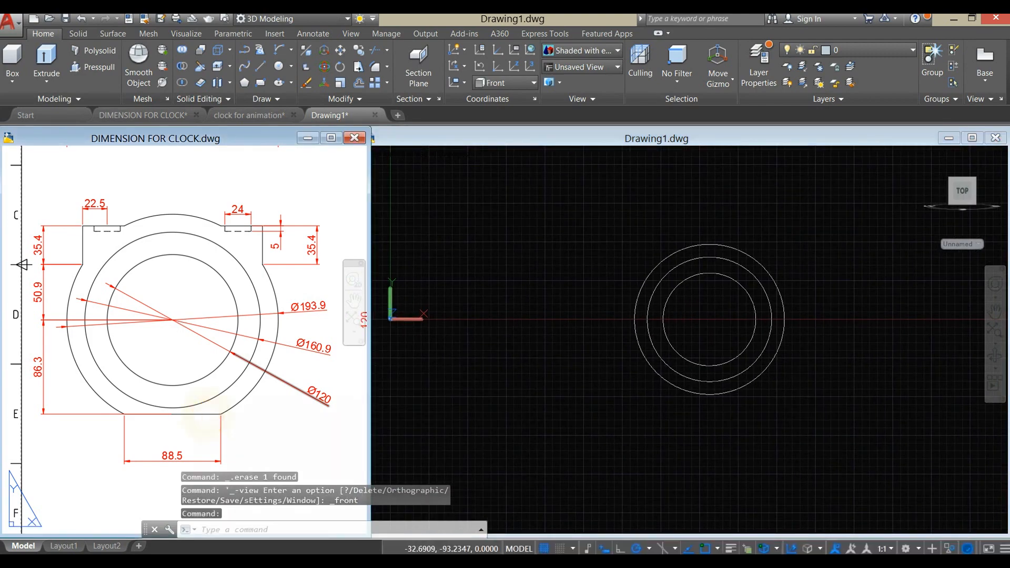
left_click(171, 323)
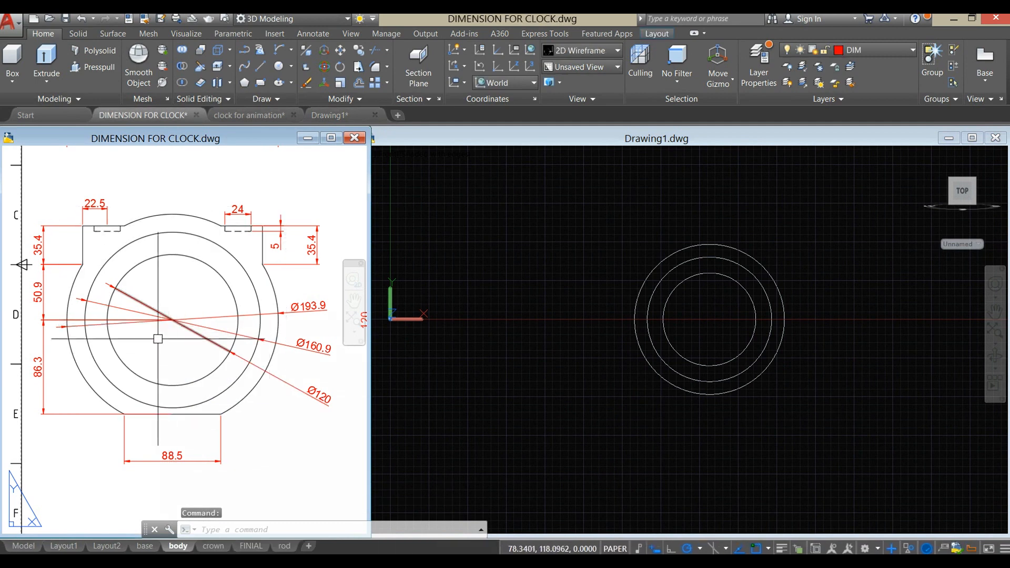
left_click(174, 415)
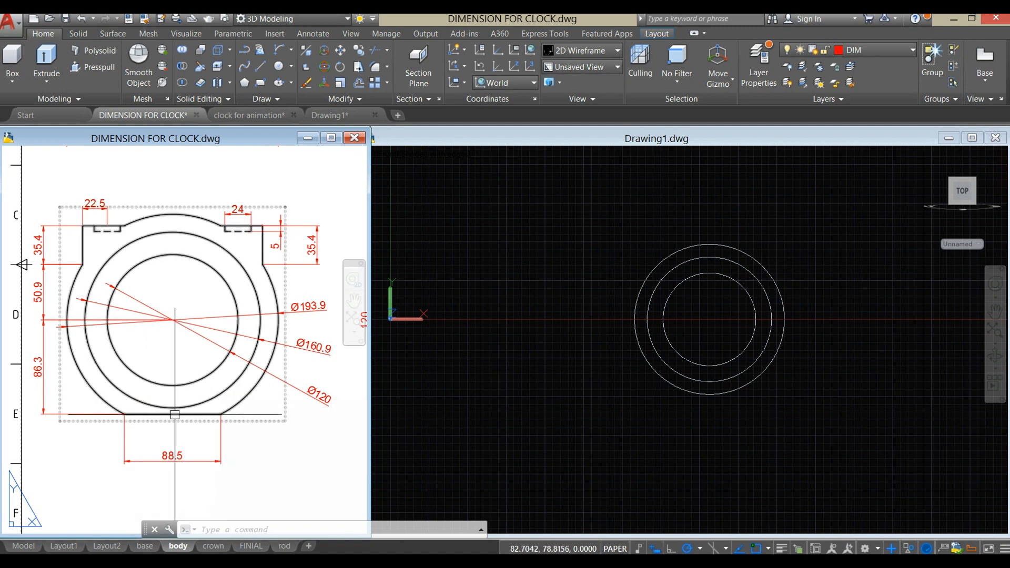
left_click(630, 440)
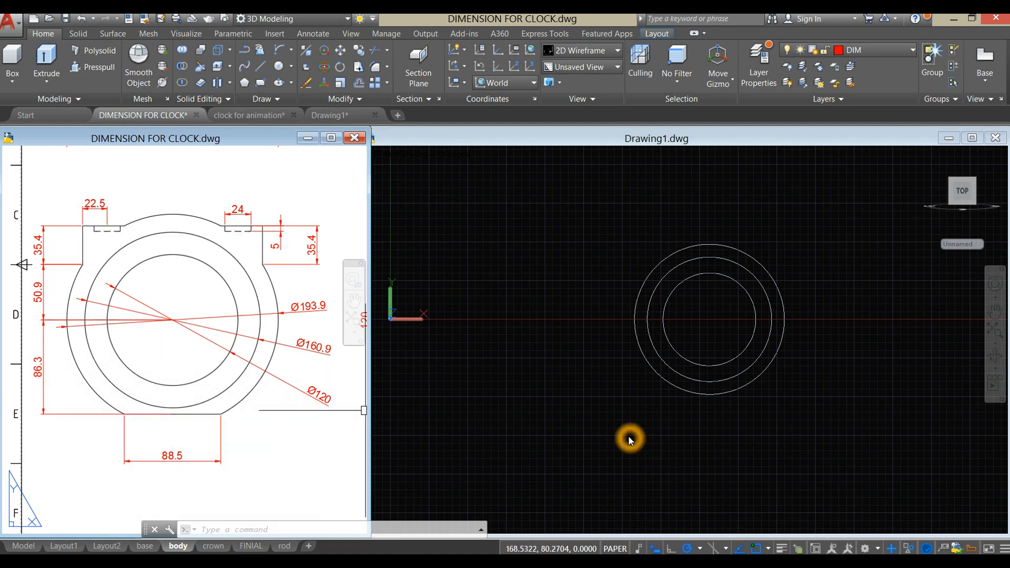
left_click(697, 422)
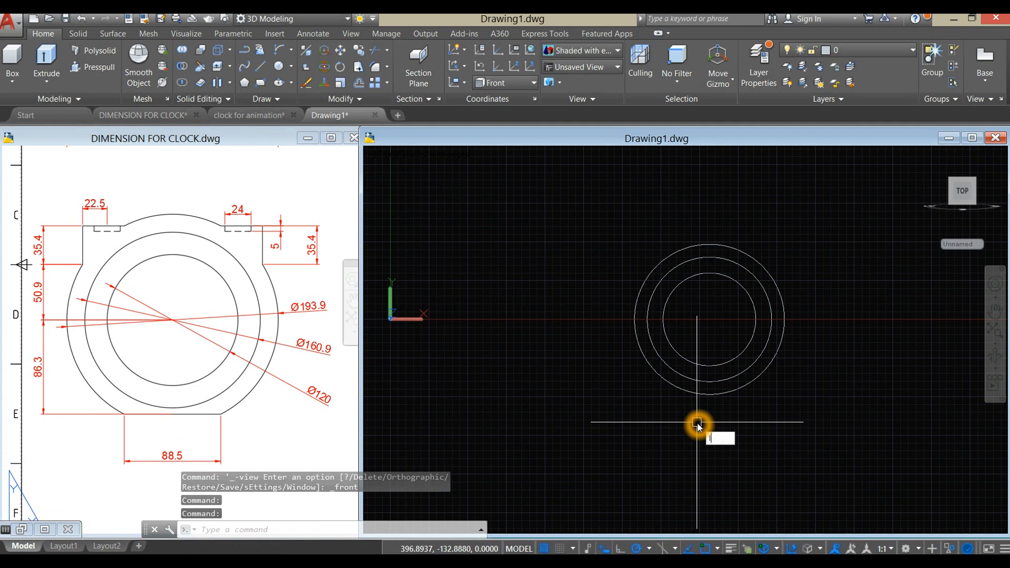
type("l")
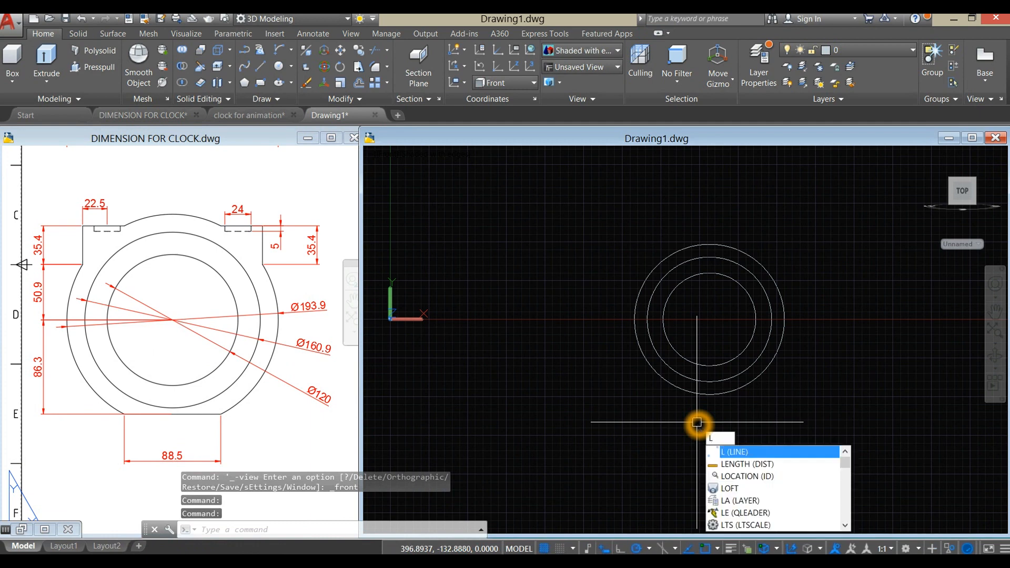
key("Return")
left_click(708, 321)
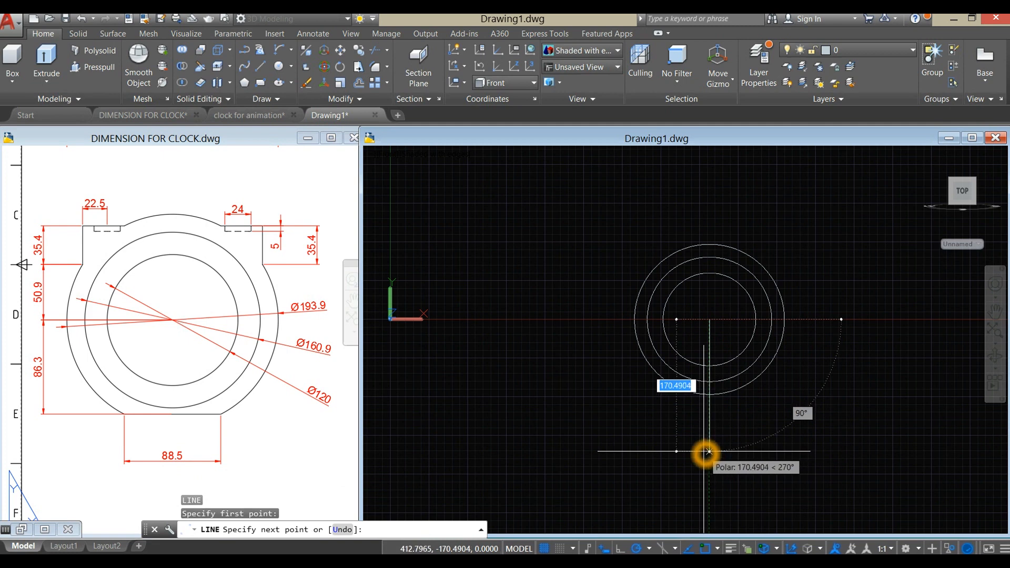
type("86")
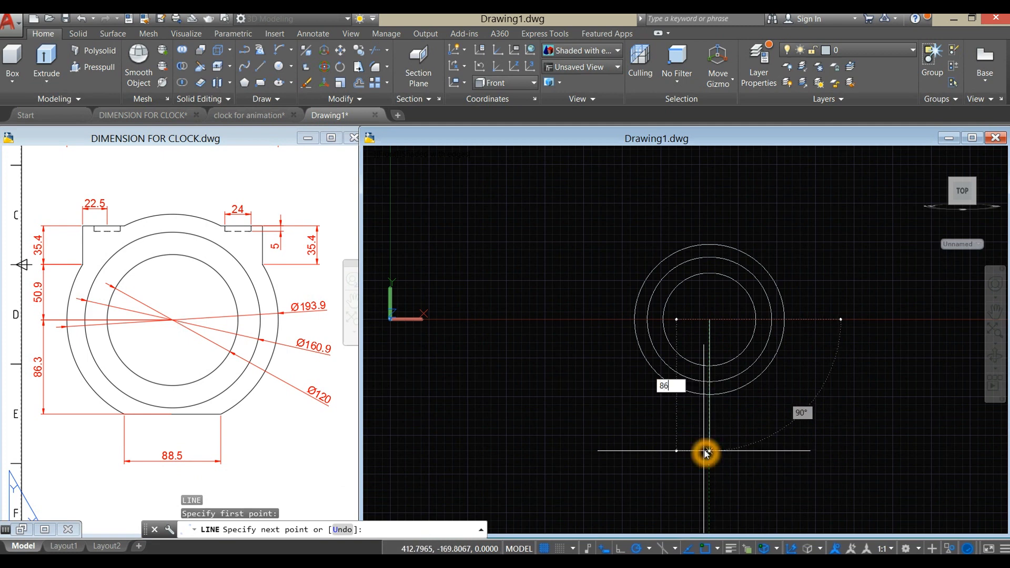
type(".3")
key("Return")
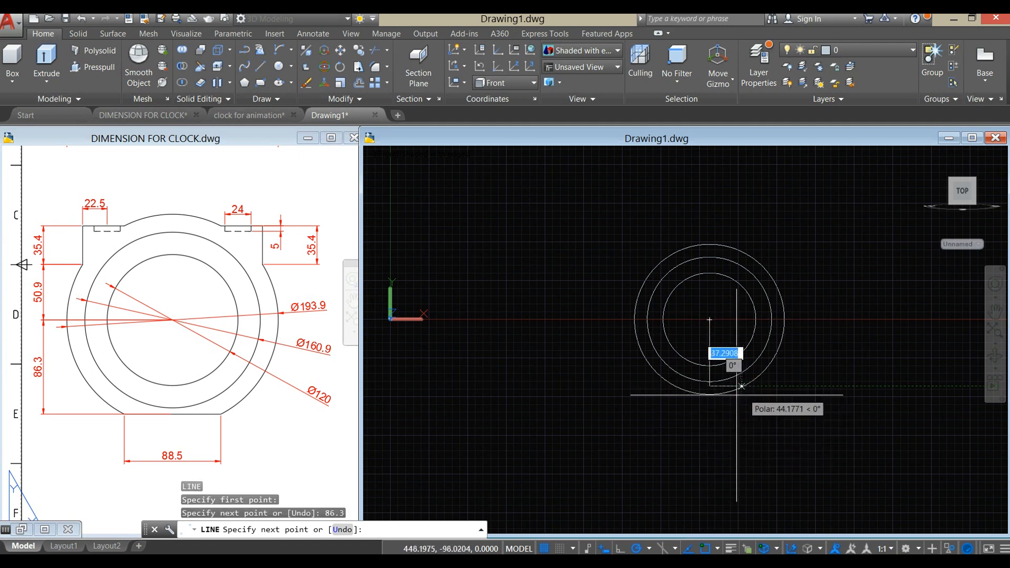
- Draw horizontal lines from the vertical line's lower end to the outer circle on both sides to form the flat bottom edge
scroll(720, 394, "up", 5)
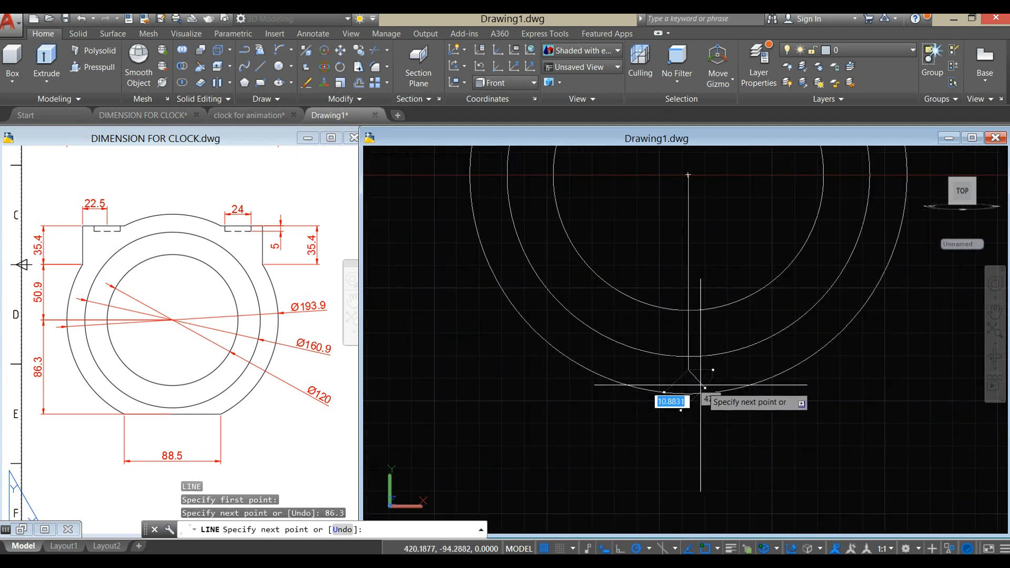
left_click(589, 370)
right_click(646, 399)
left_click(660, 406)
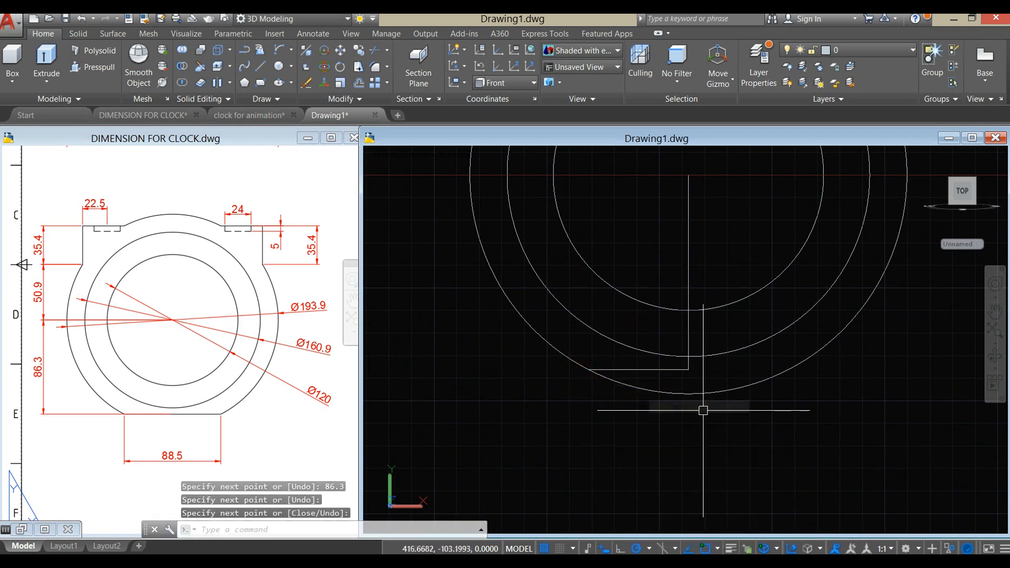
right_click(722, 422)
left_click(760, 209)
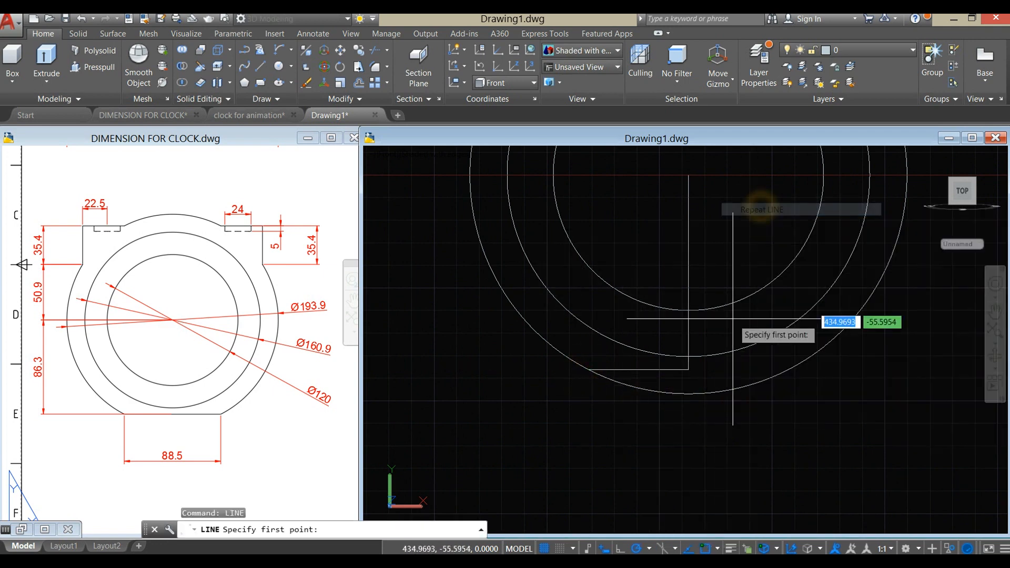
left_click(688, 370)
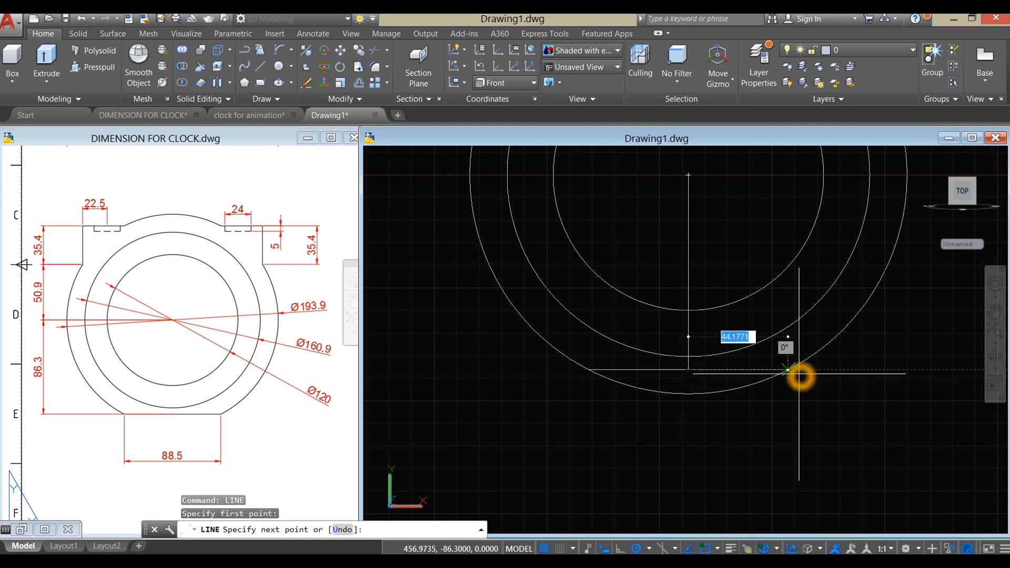
left_click(788, 369)
right_click(838, 367)
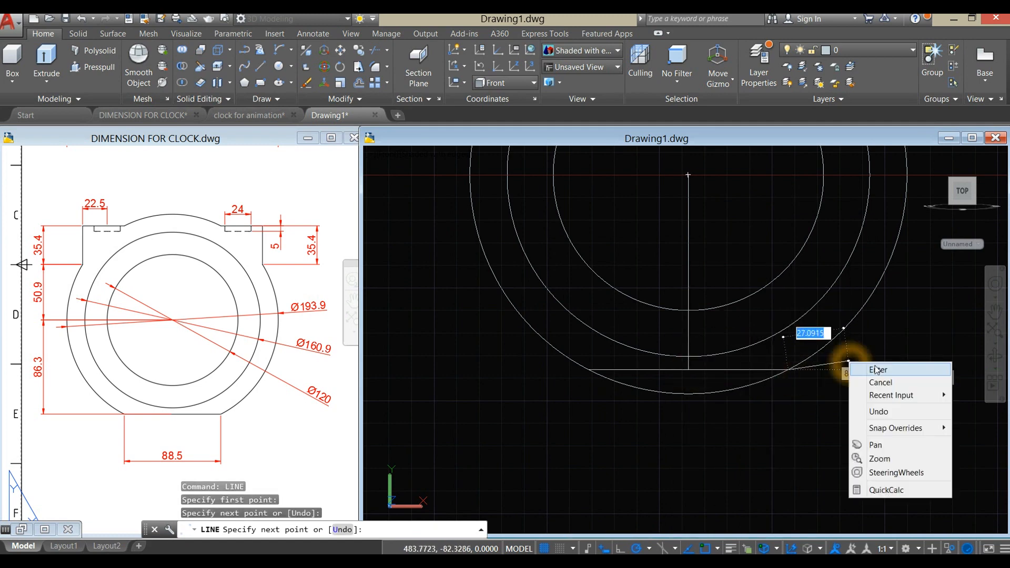
left_click(870, 367)
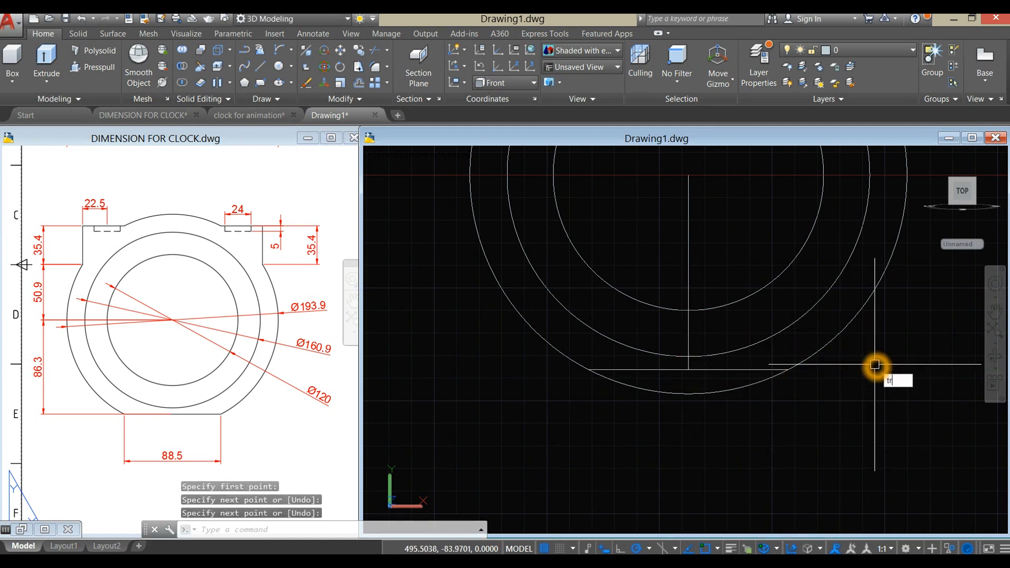
- Trim away the outer circle's arc below the flat bottom edge
key("Return")
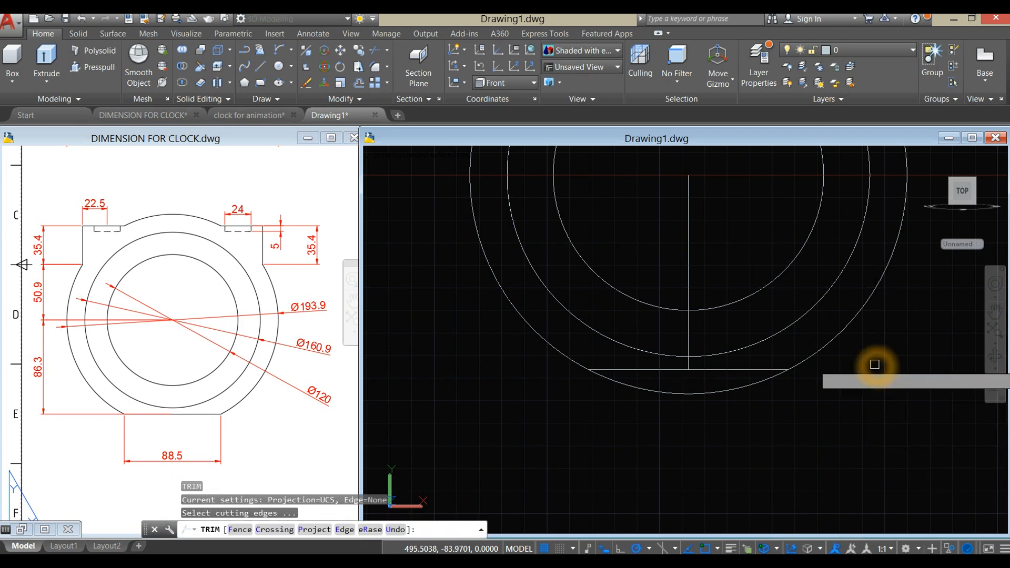
key("Return")
left_click(744, 388)
right_click(776, 397)
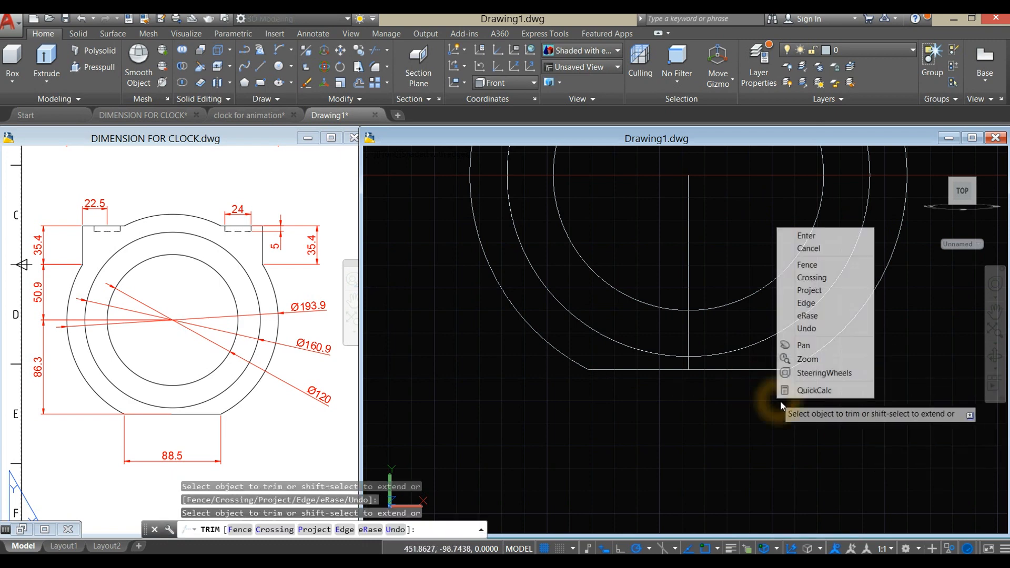
left_click(804, 237)
- Erase the vertical construction line between the circles' centre and the flat bottom edge
scroll(732, 300, "down", 3)
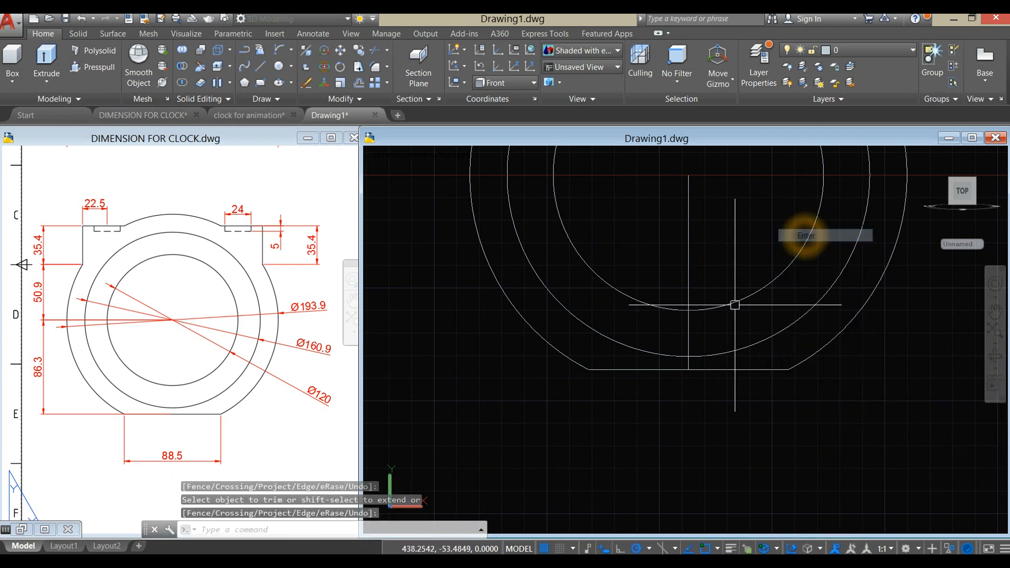
left_click(703, 274)
key("Delete")
scroll(645, 318, "down", 4)
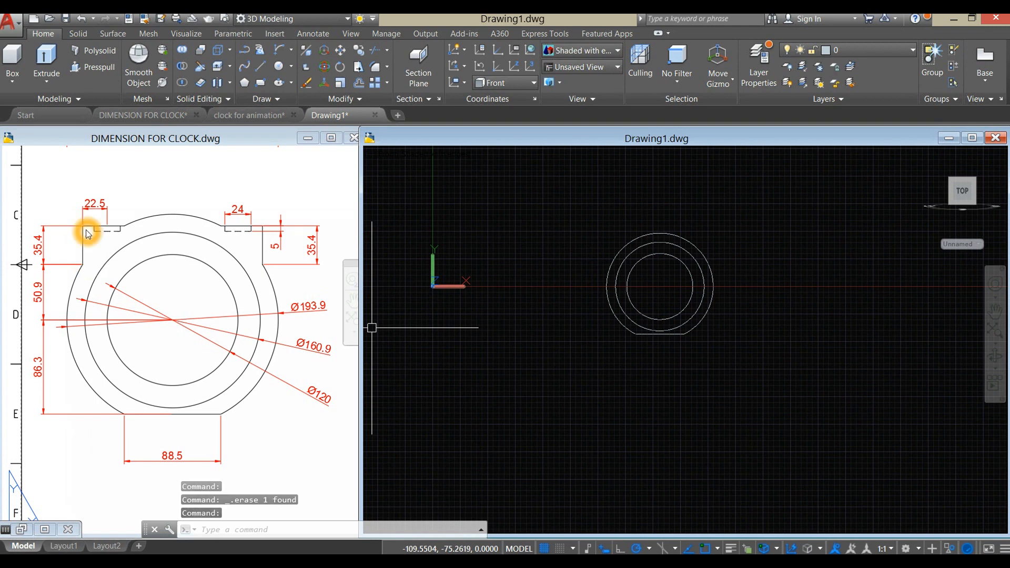
- Check the shoulder dimensions on the reference drawing and draw a construction line 50.9 straight up from the circles' centre
left_click(702, 402)
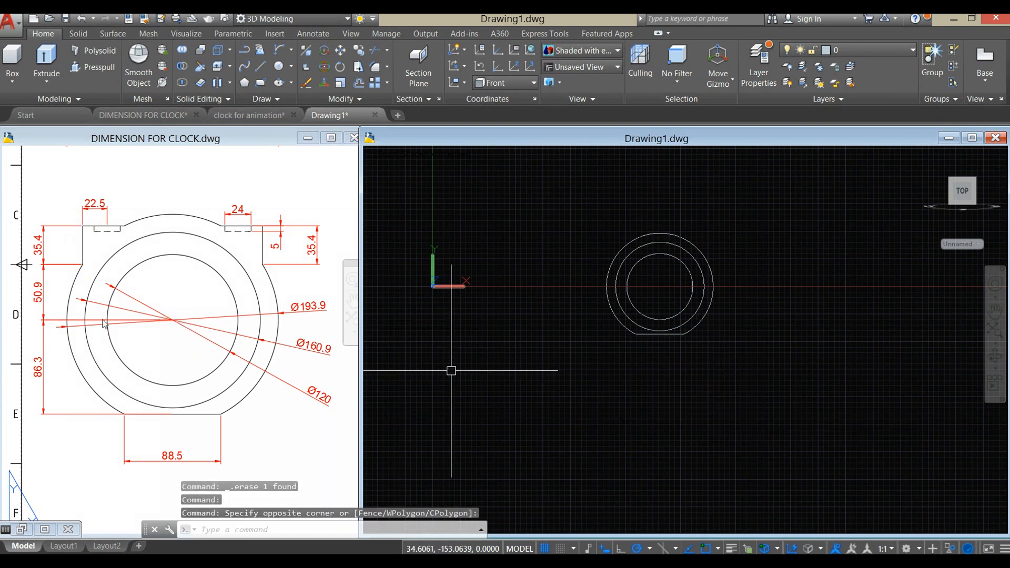
left_click(153, 315)
left_click(132, 305)
left_click(84, 266)
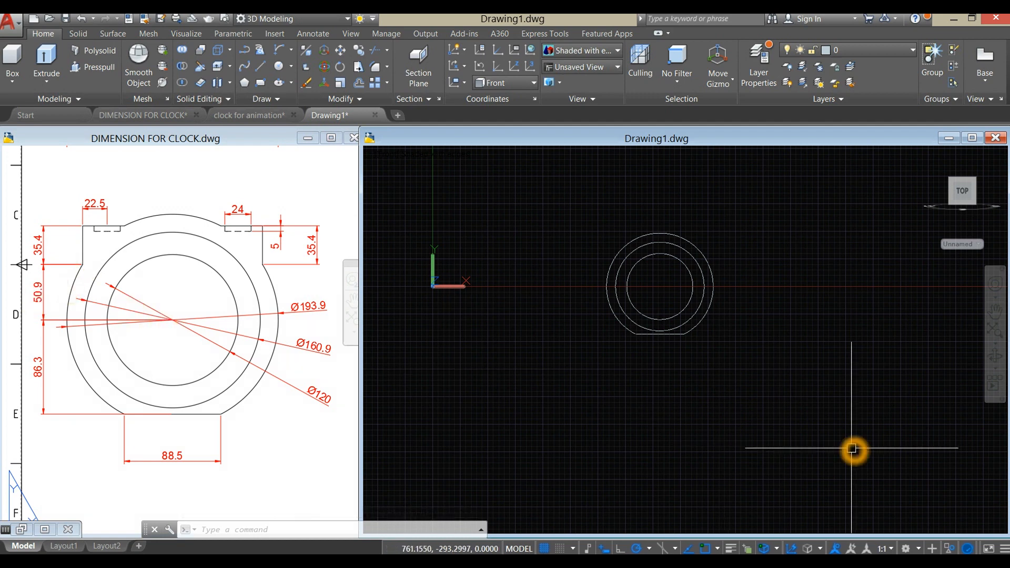
left_click(697, 421)
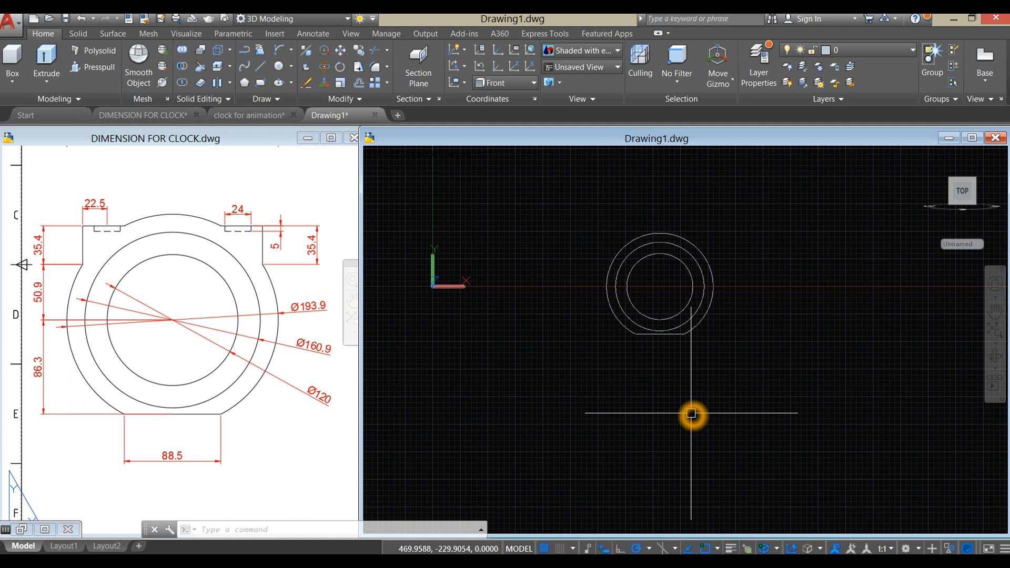
type("l")
key("Return")
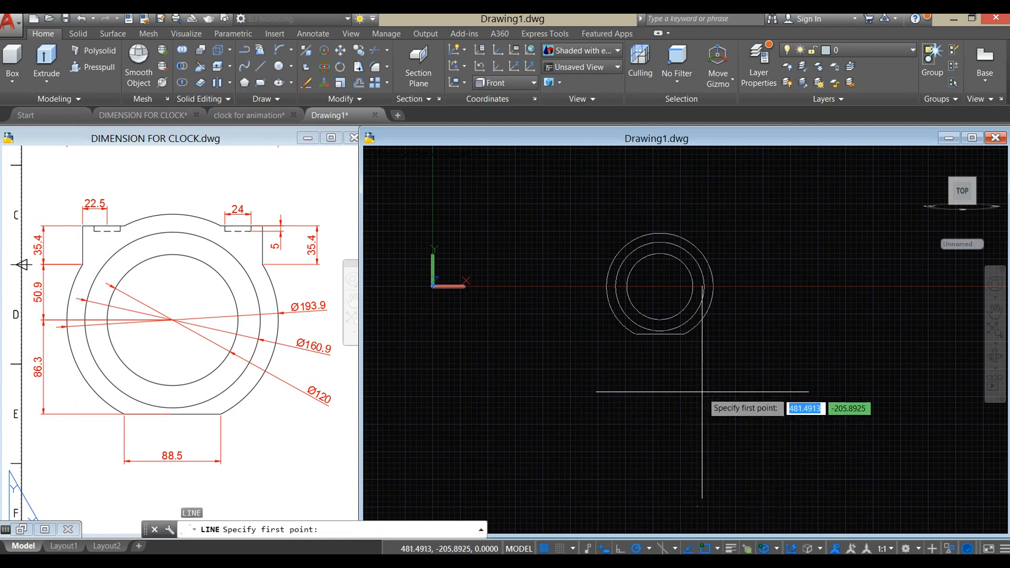
left_click(655, 287)
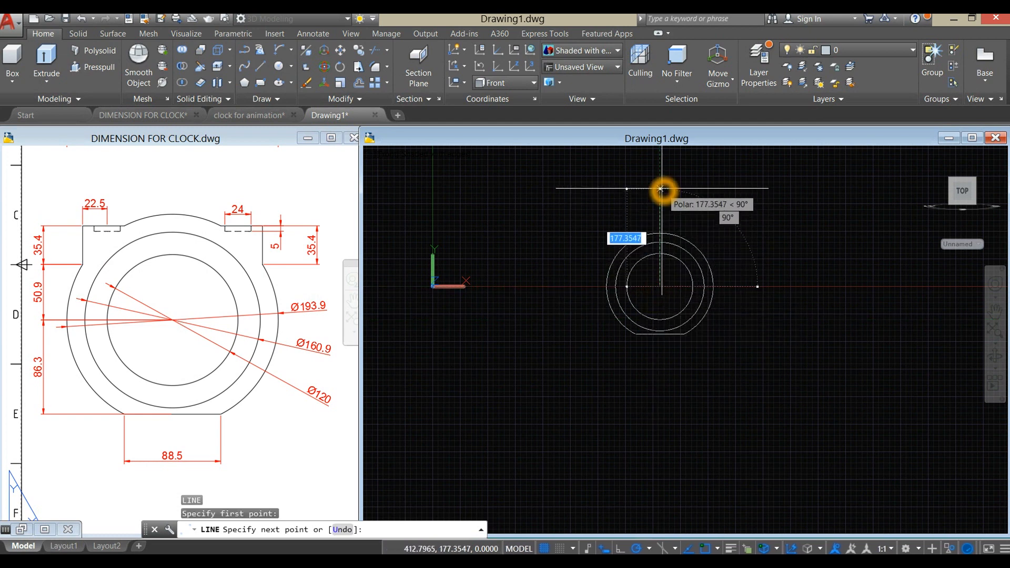
type("50.9")
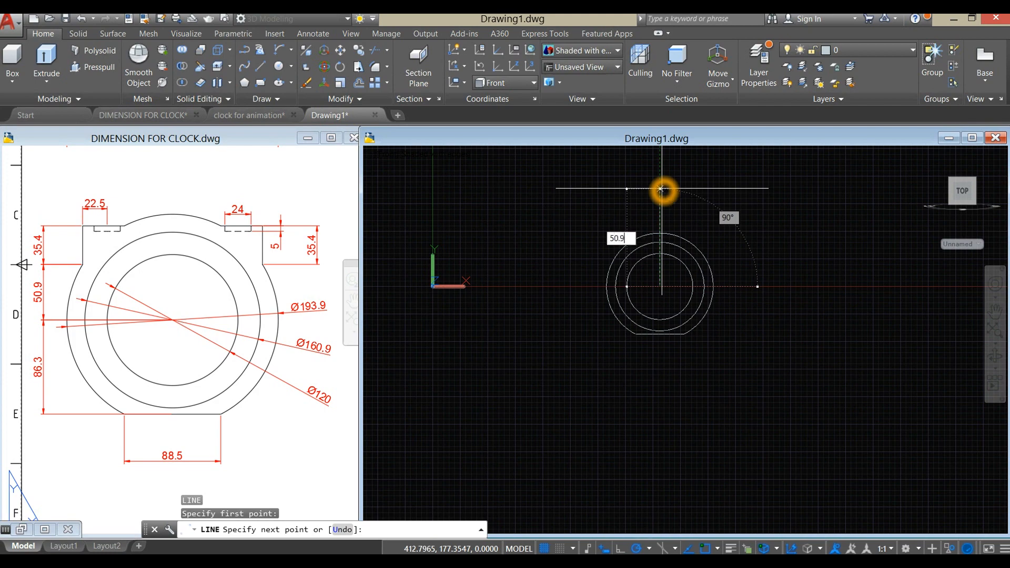
key("Return")
- Continue the line horizontally from the top of the 50.9 segment to the left side of the outer circle
scroll(625, 265, "up", 5)
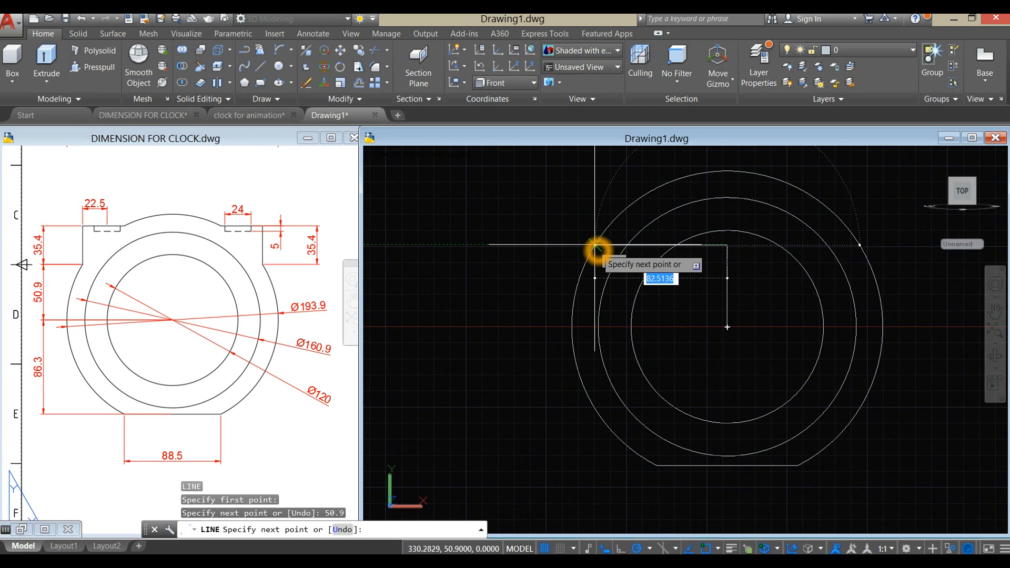
left_click(596, 246)
middle_click_drag(598, 210, 586, 253)
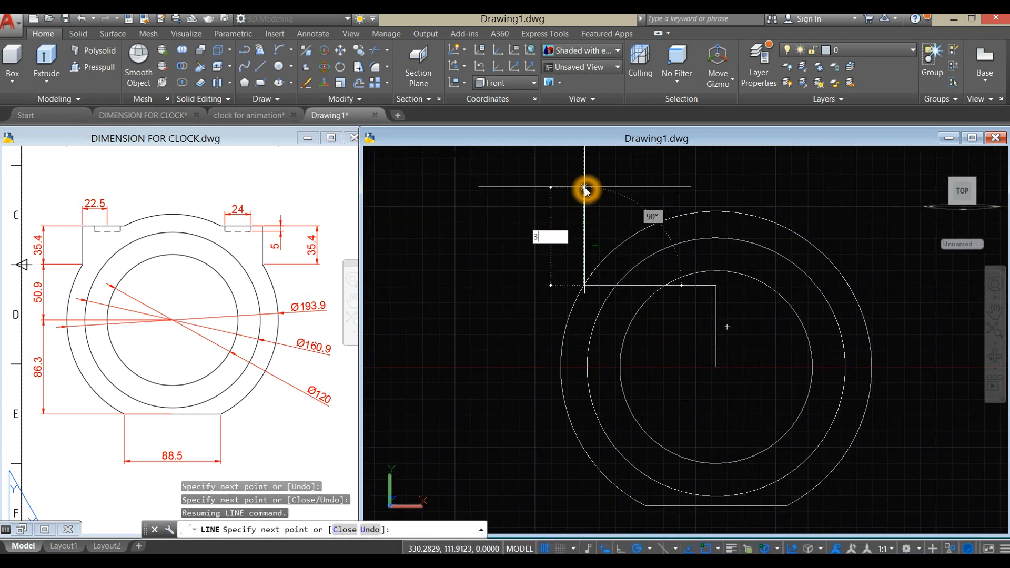
- Draw the upper-left shoulder with a 35.4 vertical line up from the outer circle and a horizontal line back to the circle
key("Return")
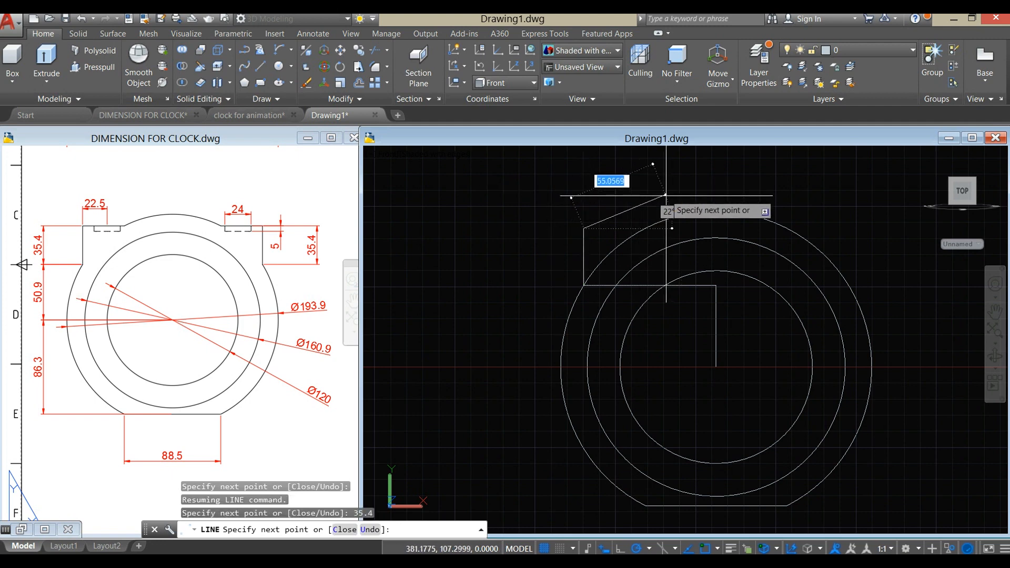
left_click(645, 228)
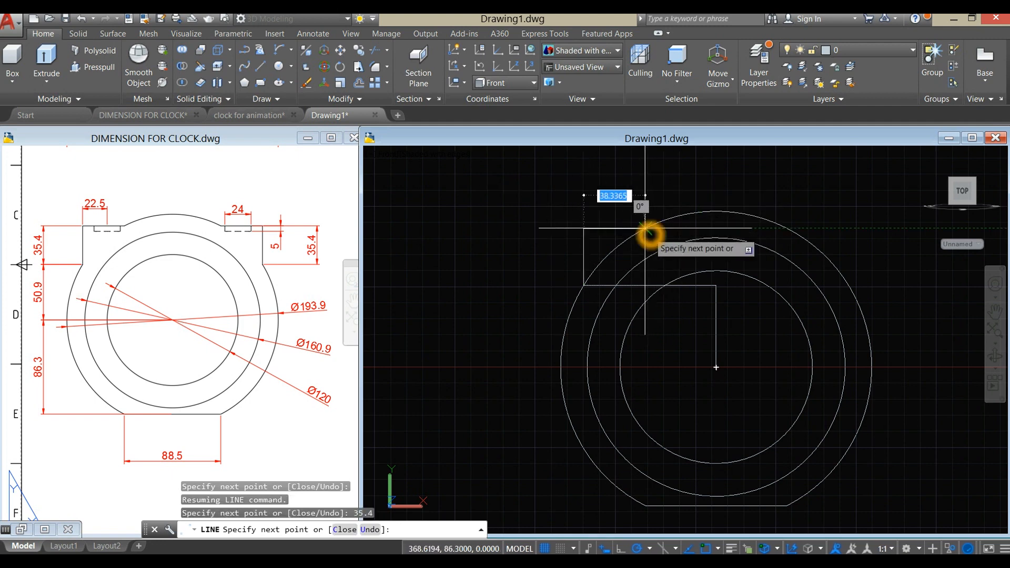
right_click(695, 164)
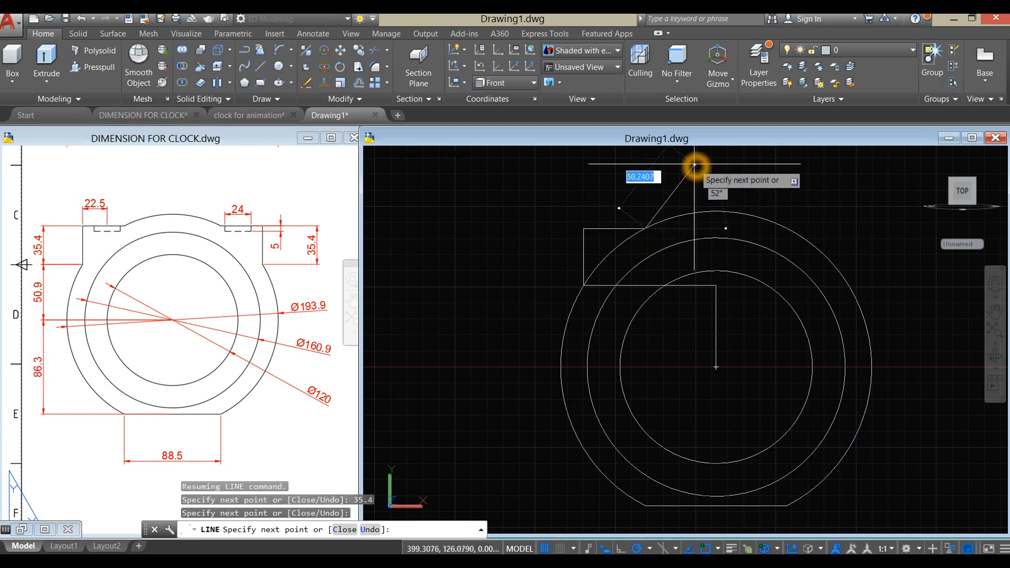
left_click(710, 169)
- Erase the vertical and horizontal construction lines running from the circles' centre to the left shoulder
left_click(716, 322)
left_click(613, 286)
left_click(633, 288)
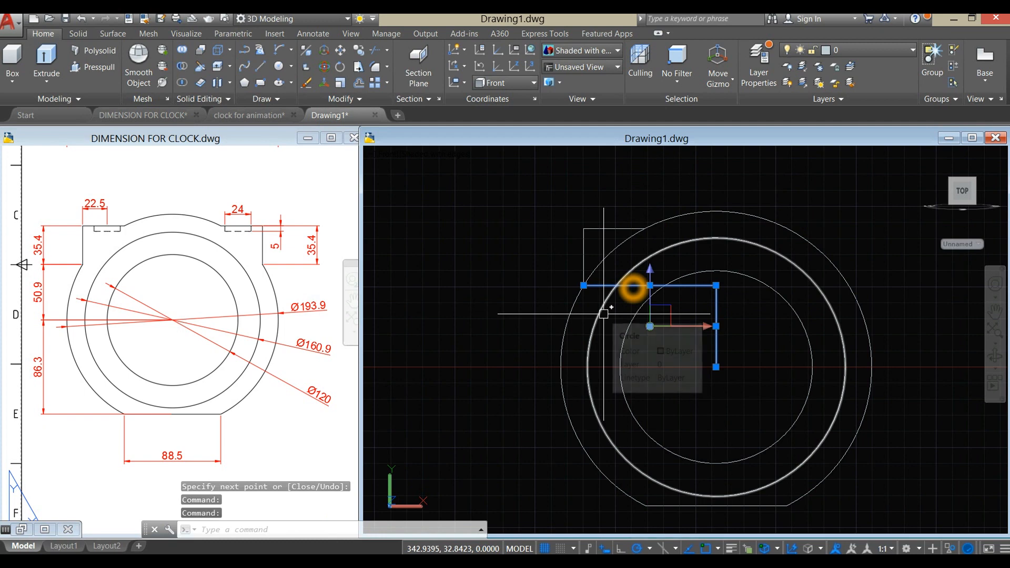
key("Delete")
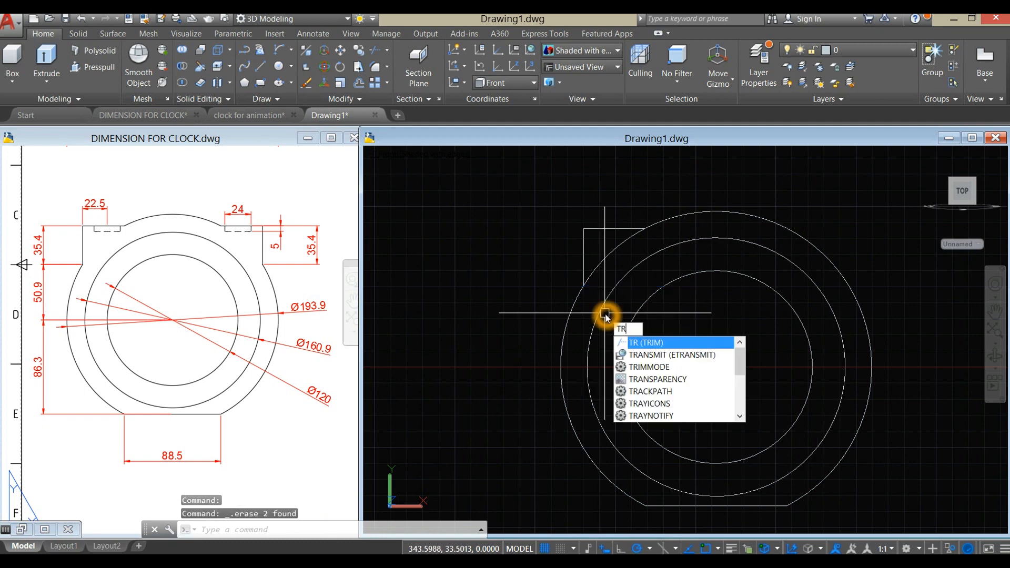
- Trim away the outer circle's arc inside the upper-left shoulder corner
key("Return")
key("Return")
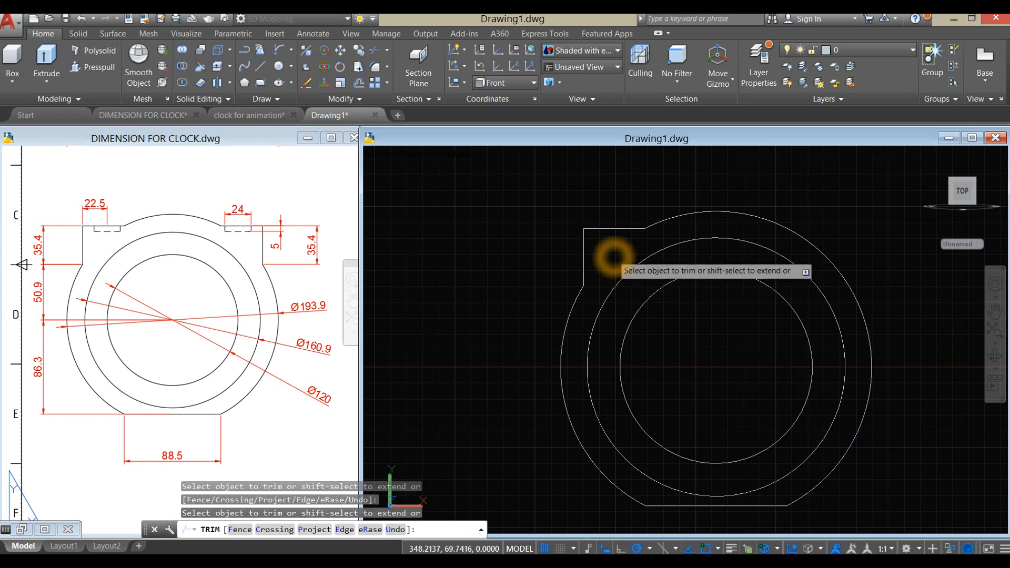
right_click(695, 292)
left_click(716, 301)
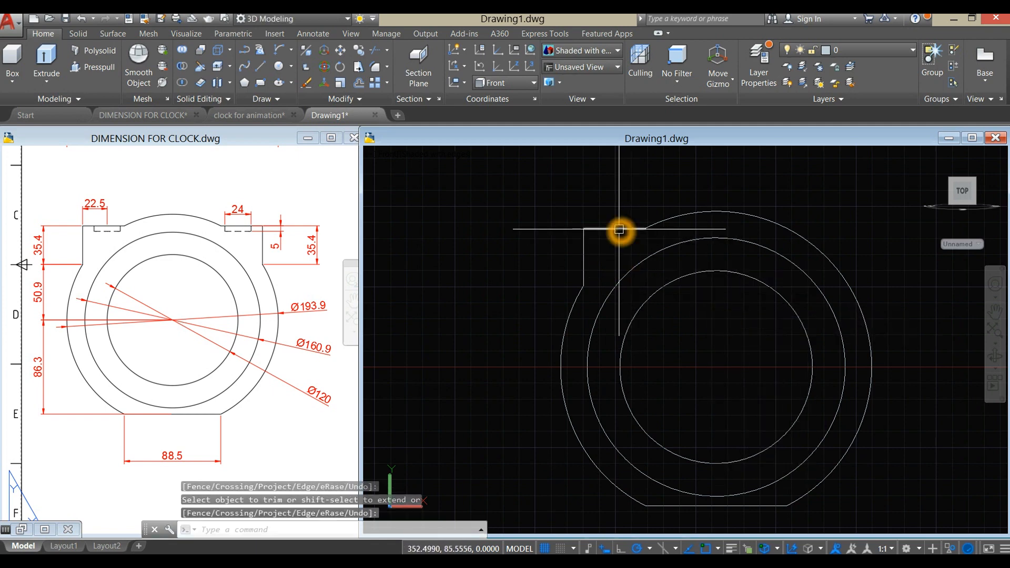
left_click(620, 229)
left_click(586, 255)
key("Escape")
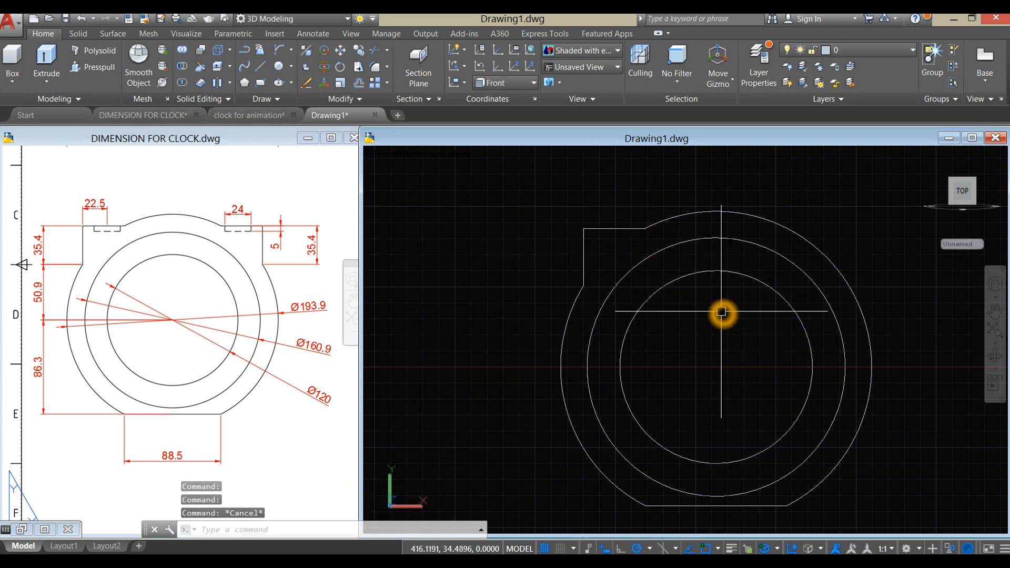
- Mirror the left shoulder's two lines about the vertical axis through the circles' centre, keeping the source lines
type("mi")
key("Return")
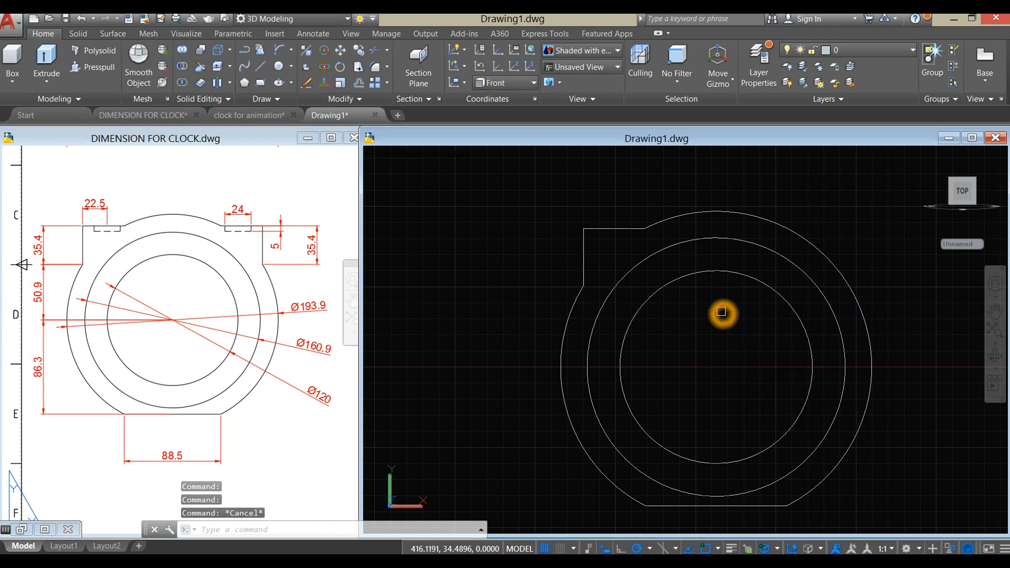
left_click(606, 233)
left_click(591, 261)
left_click(592, 261)
scroll(701, 252, "down", 2)
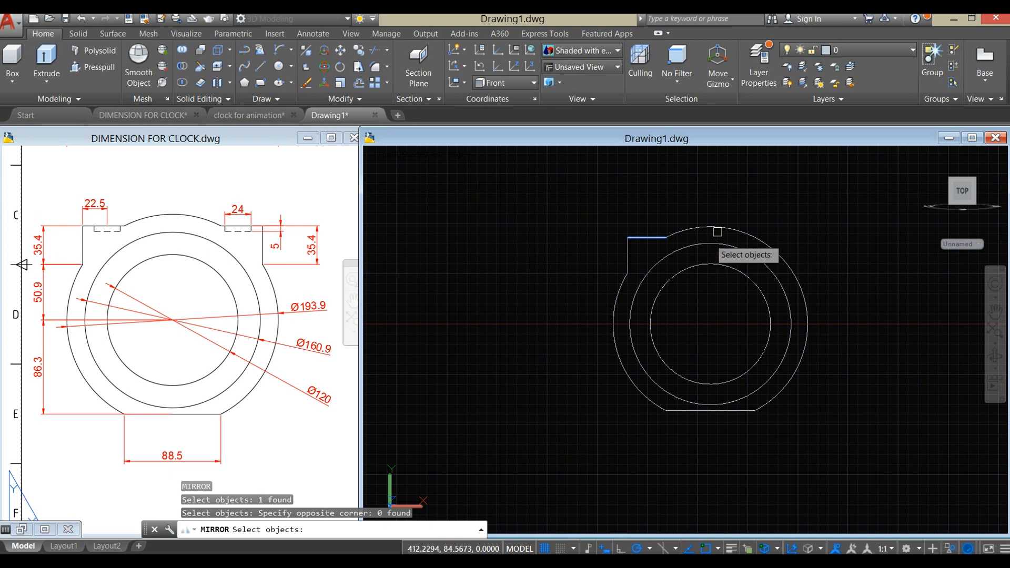
left_click(628, 250)
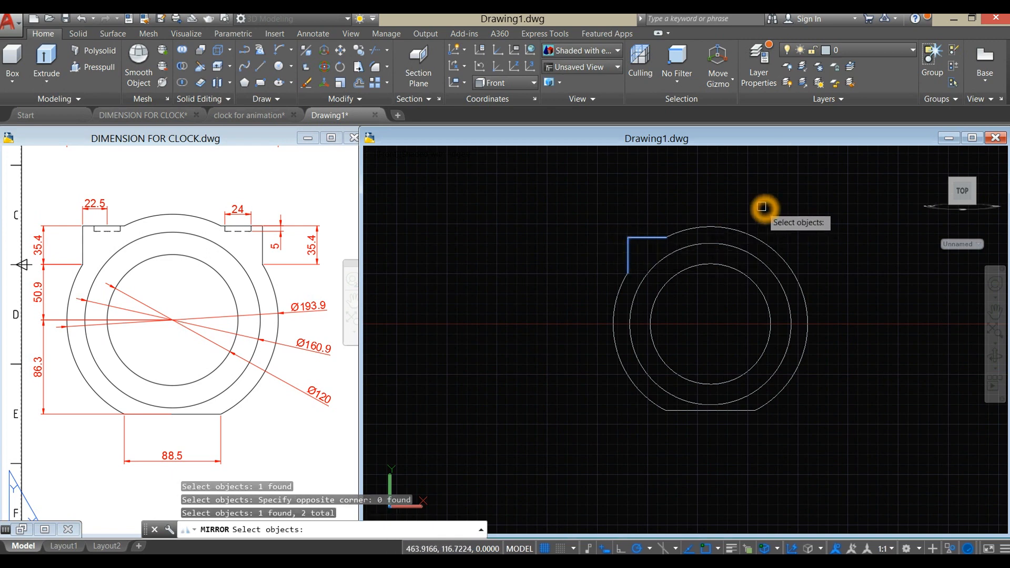
key("Return")
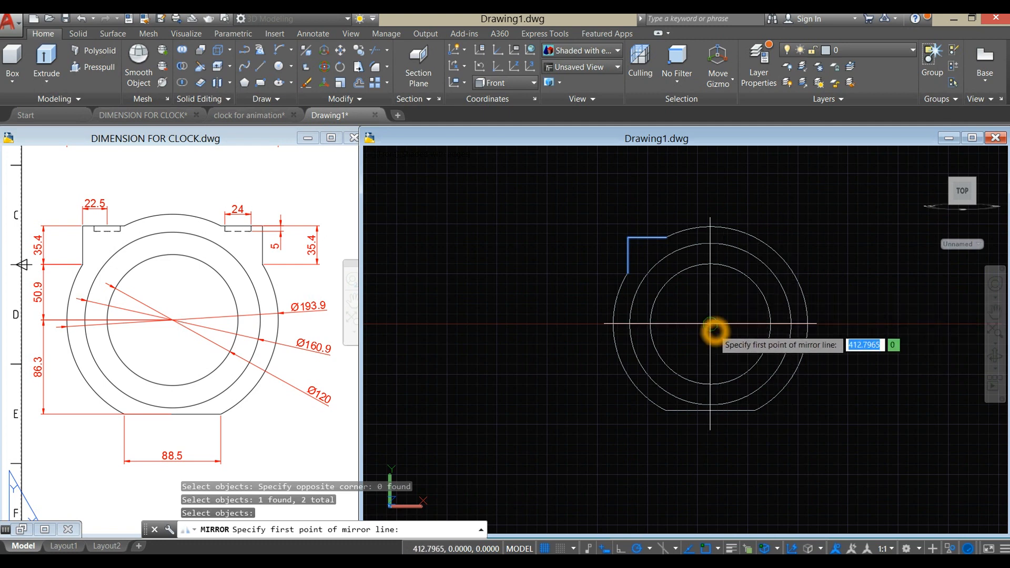
left_click(712, 413)
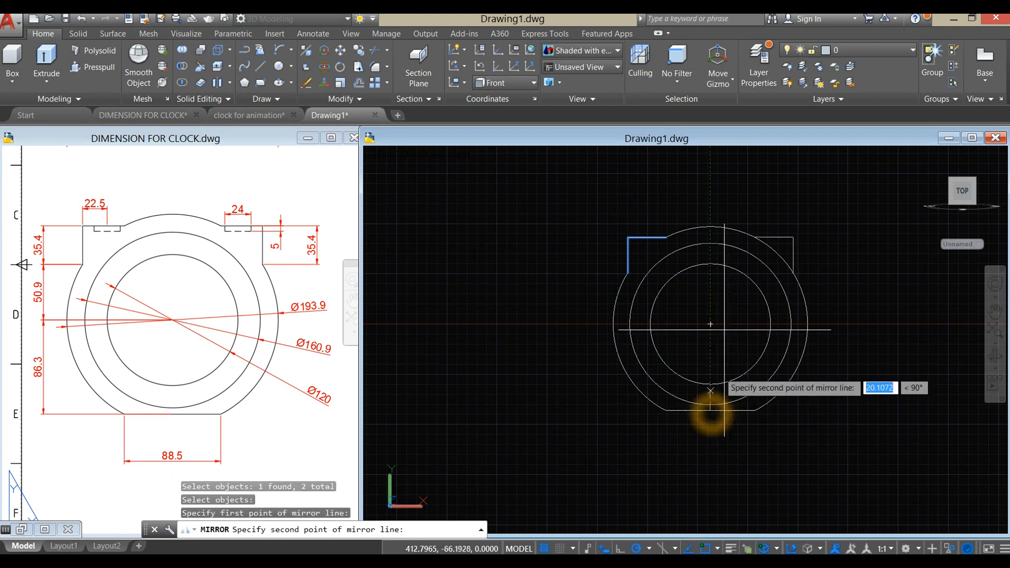
left_click(711, 183)
left_click(737, 230)
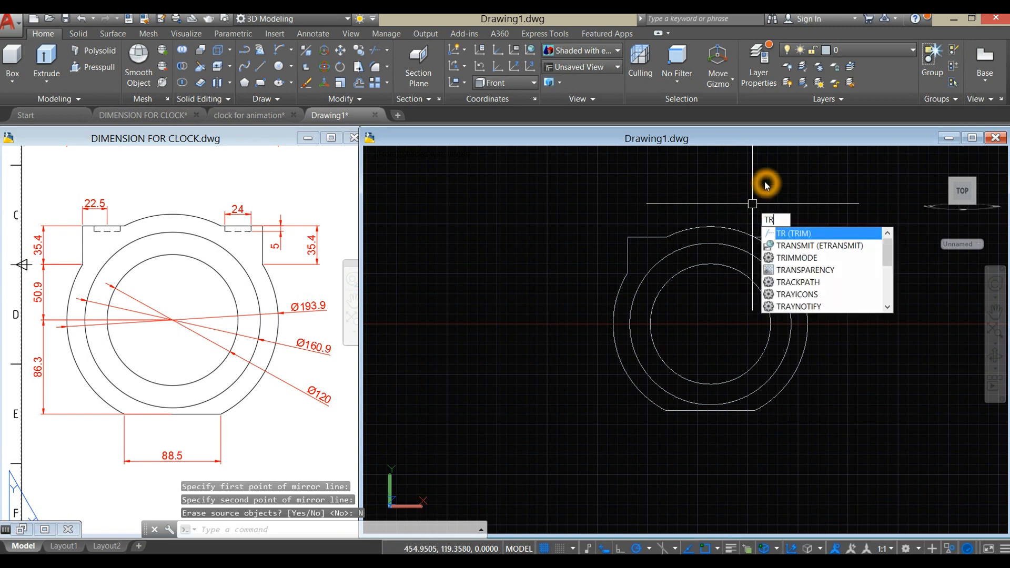
- Trim away the outer circle's arc inside the mirrored upper-right shoulder corner
key("Return")
right_click(766, 179)
right_click(820, 224)
left_click(836, 227)
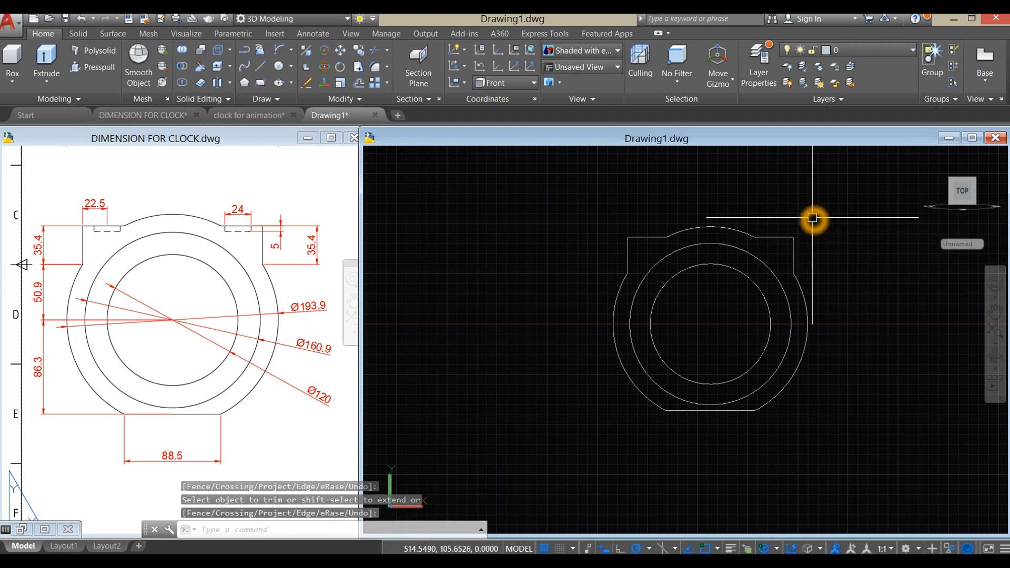
- Join all the shoulder lines, outer arcs and flat bottom edge segments into one closed outline
type("J")
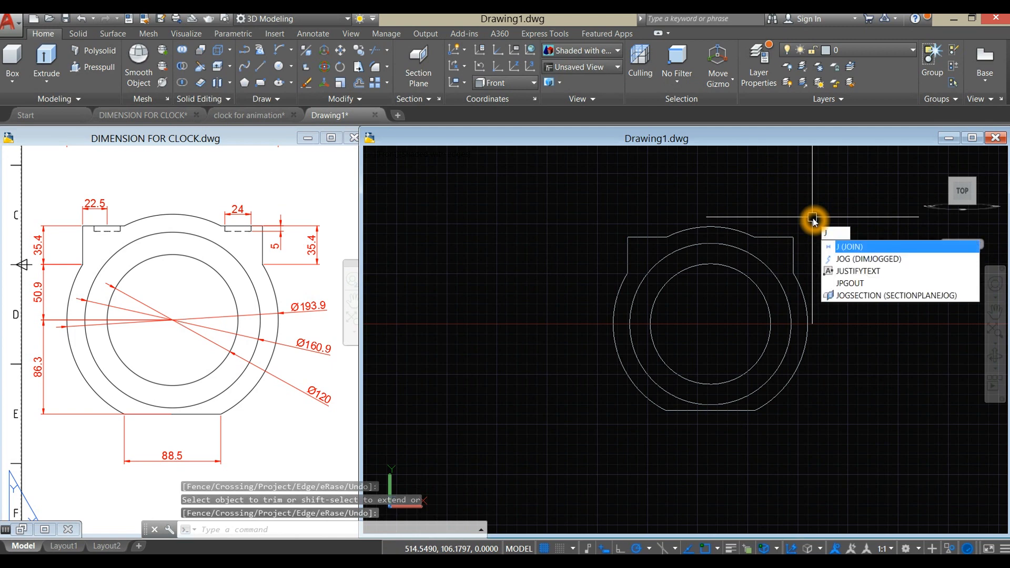
key("Return")
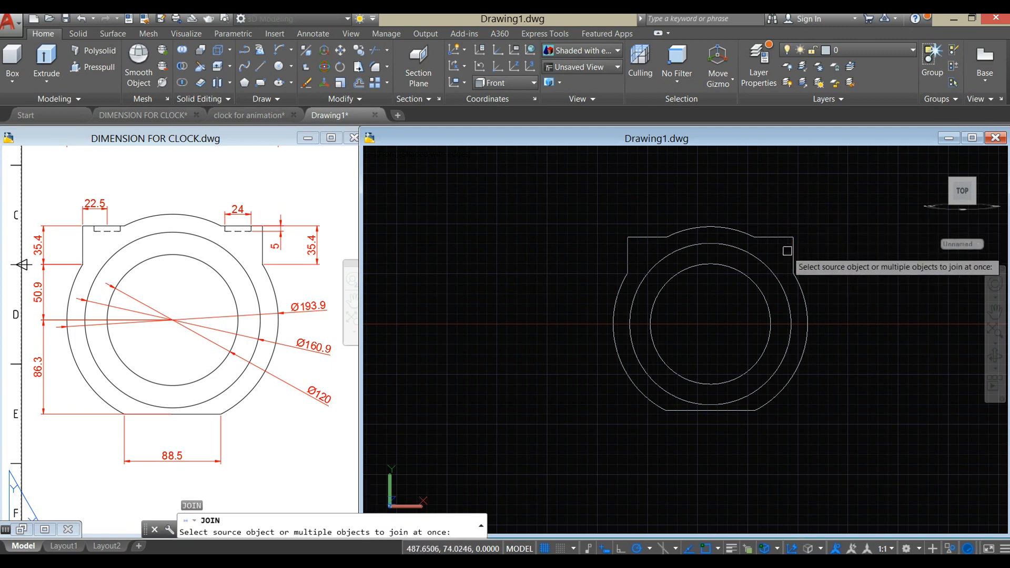
left_click(810, 226)
left_click(763, 219)
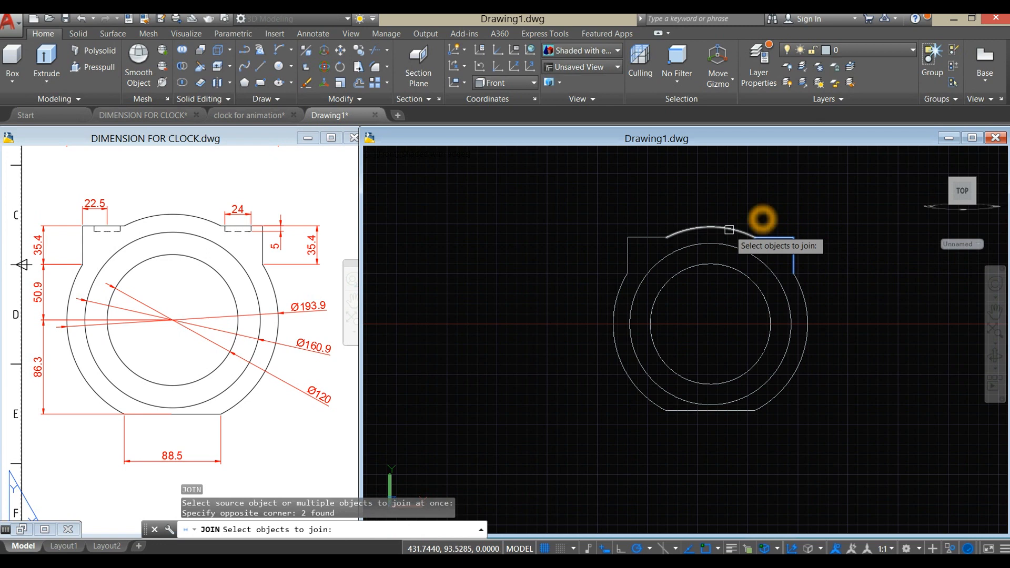
left_click(729, 230)
left_click(657, 238)
left_click(626, 253)
left_click(635, 375)
left_click(690, 410)
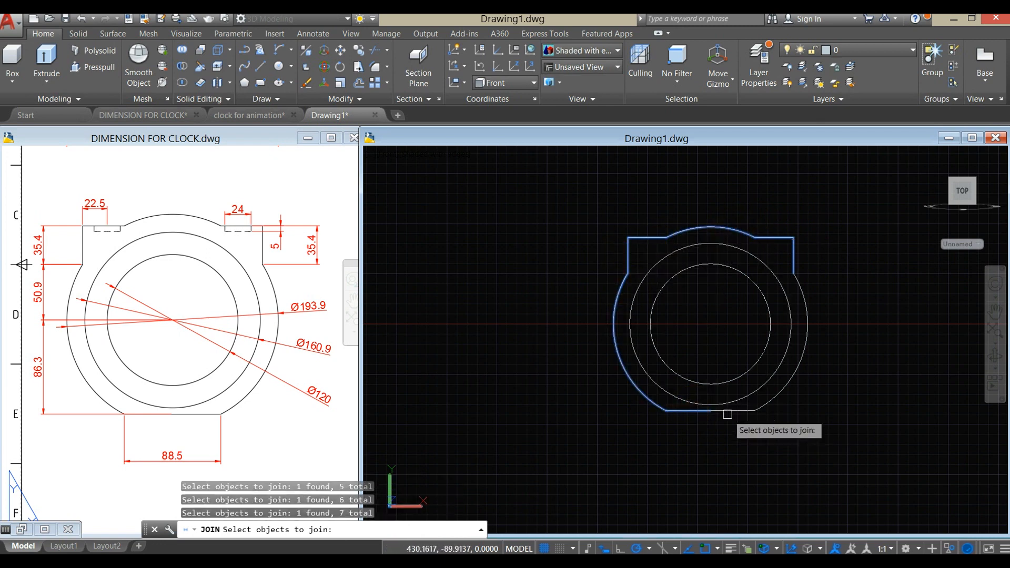
left_click(784, 397)
key("Return")
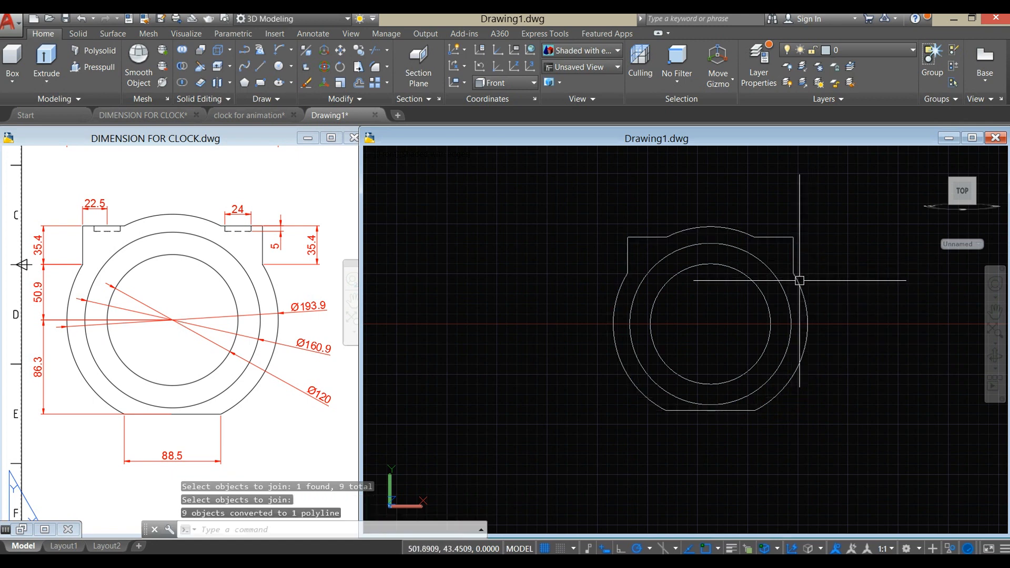
left_click(798, 281)
key("Escape")
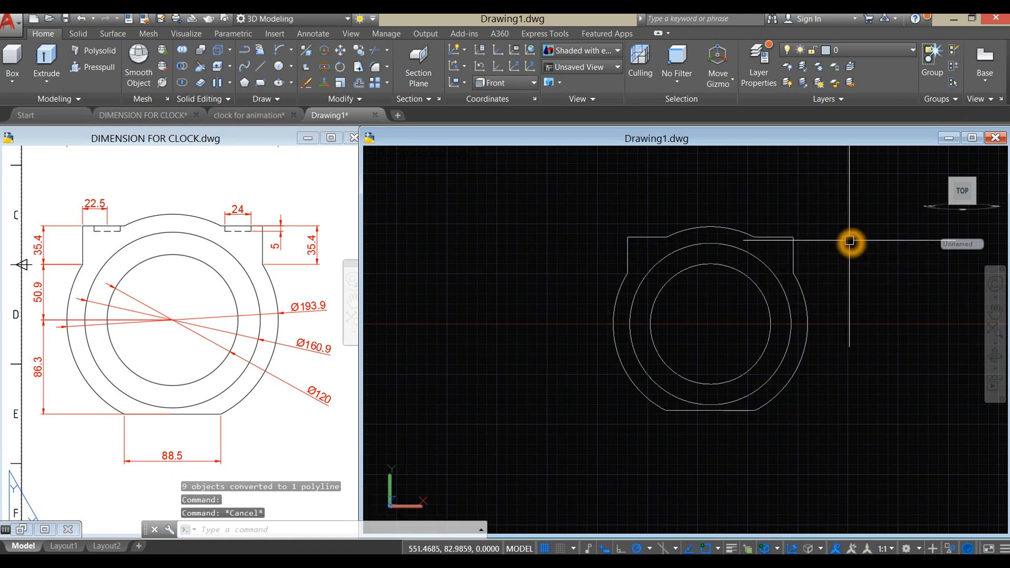
- Examine the side and isometric views on the reference drawing for the clock body's depth and shape
left_click(250, 443)
scroll(231, 401, "down", 2)
scroll(231, 400, "down", 4)
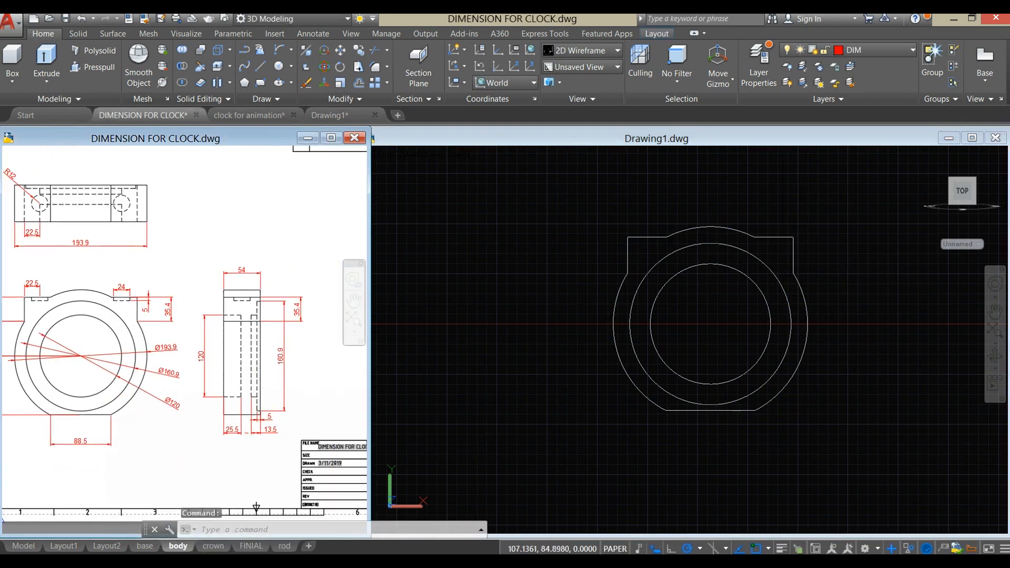
scroll(233, 336, "up", 6)
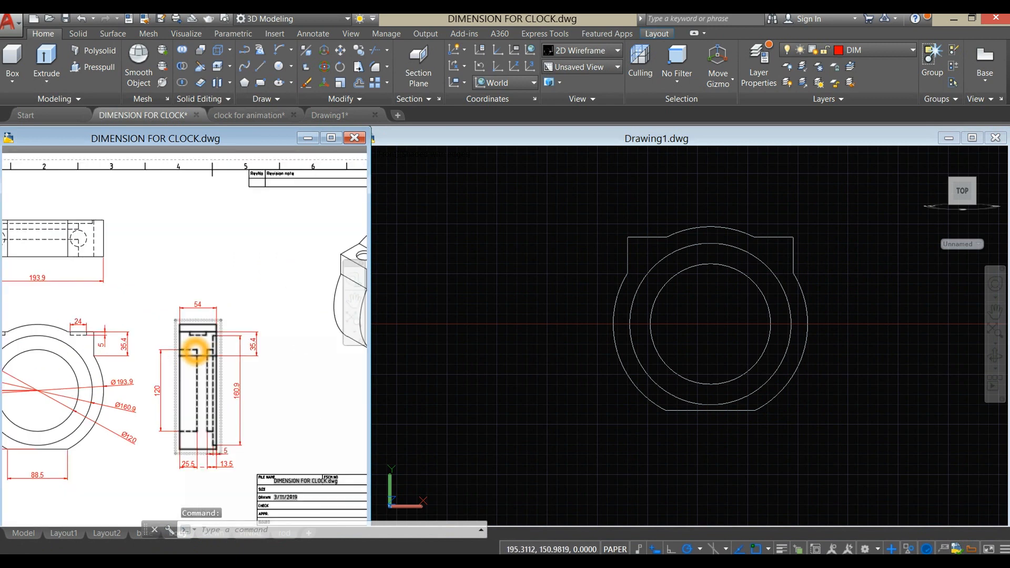
scroll(69, 381, "down", 4)
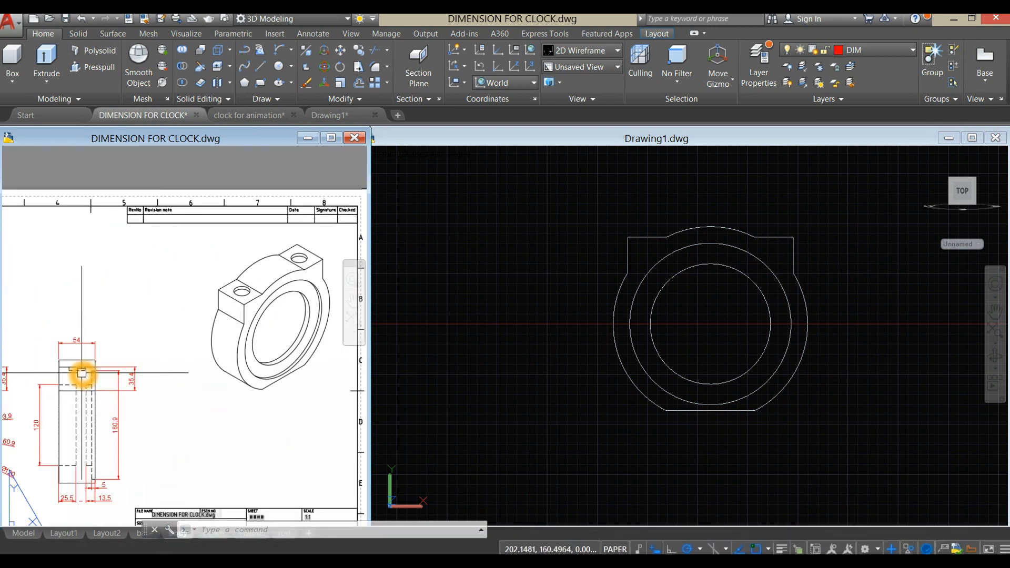
left_click(126, 441)
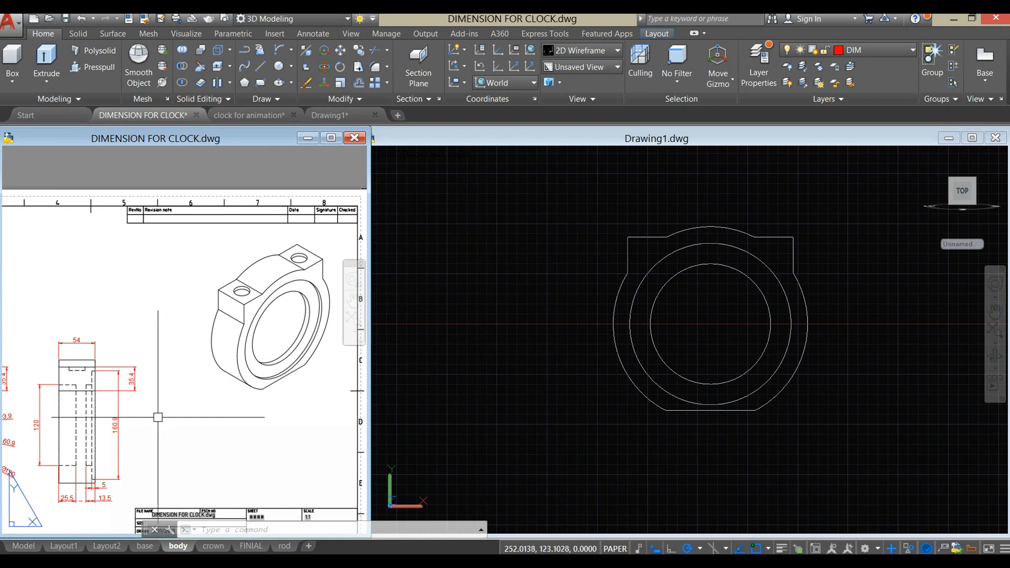
left_click(208, 288)
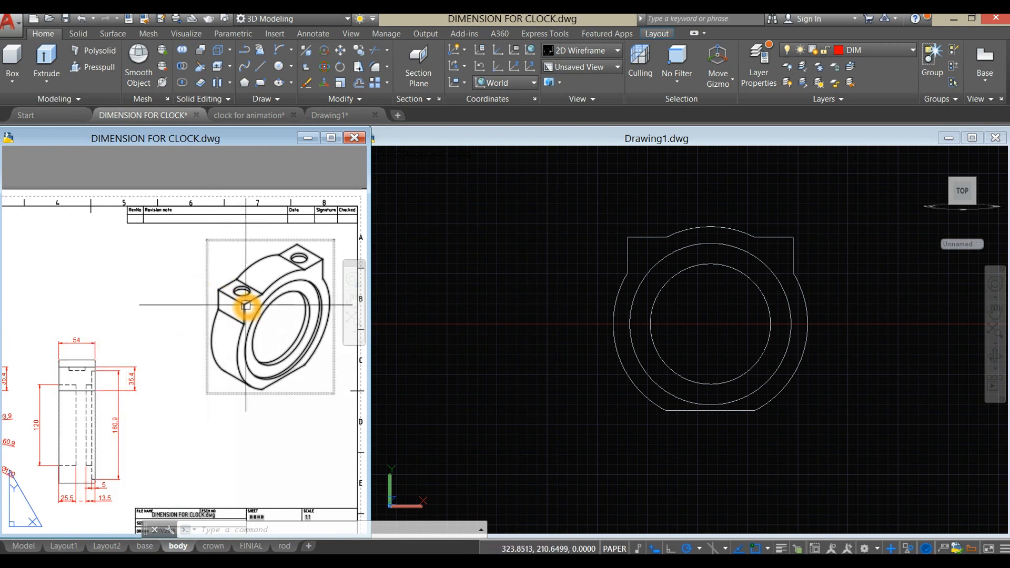
- Extrude the closed clock body outline backward by 54 in the Drawing1 model
left_click(539, 372)
middle_click_drag(527, 345, 588, 394, "shift")
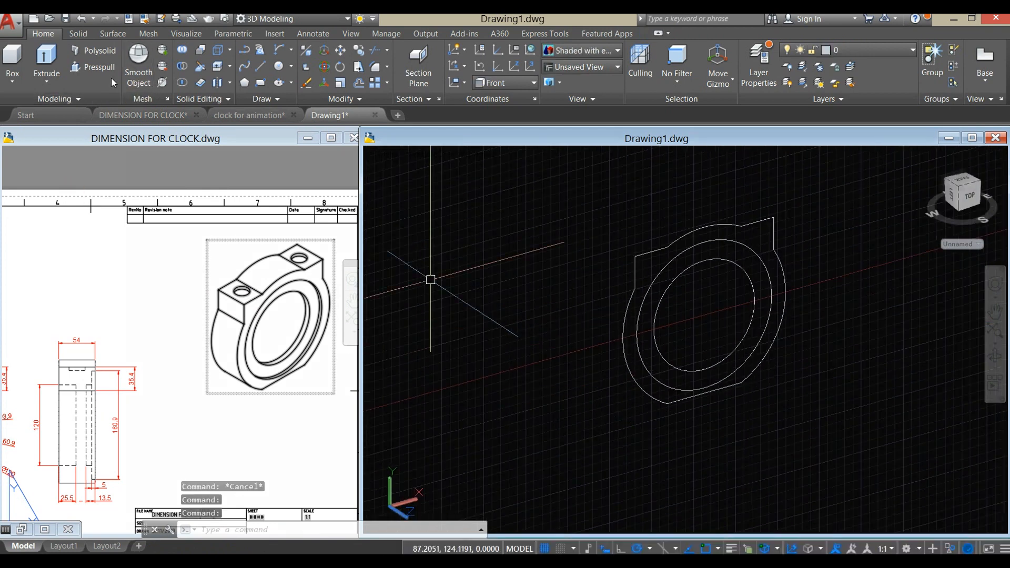
left_click(50, 65)
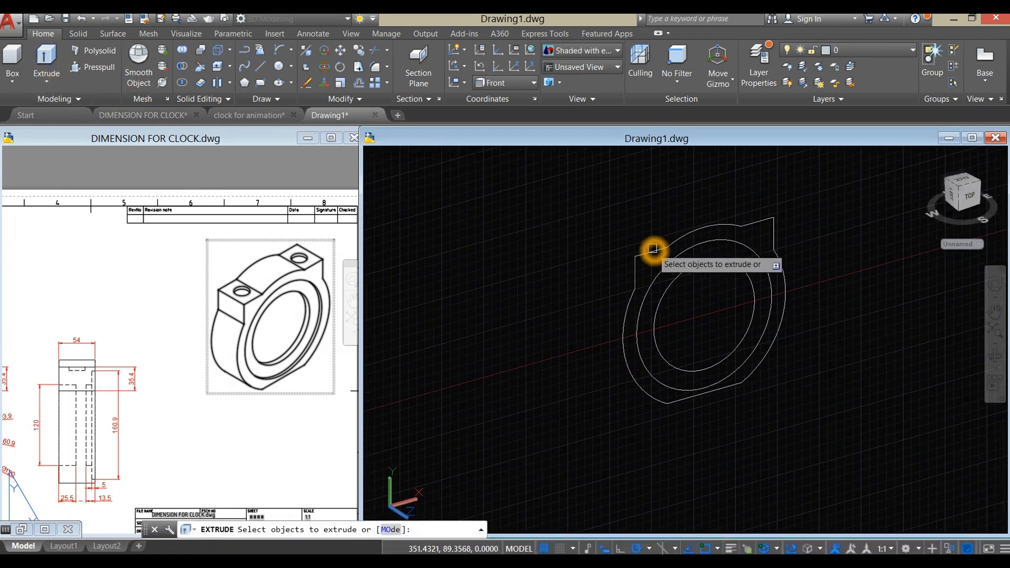
left_click(764, 218)
right_click(775, 206)
left_click(792, 199)
left_click(711, 188)
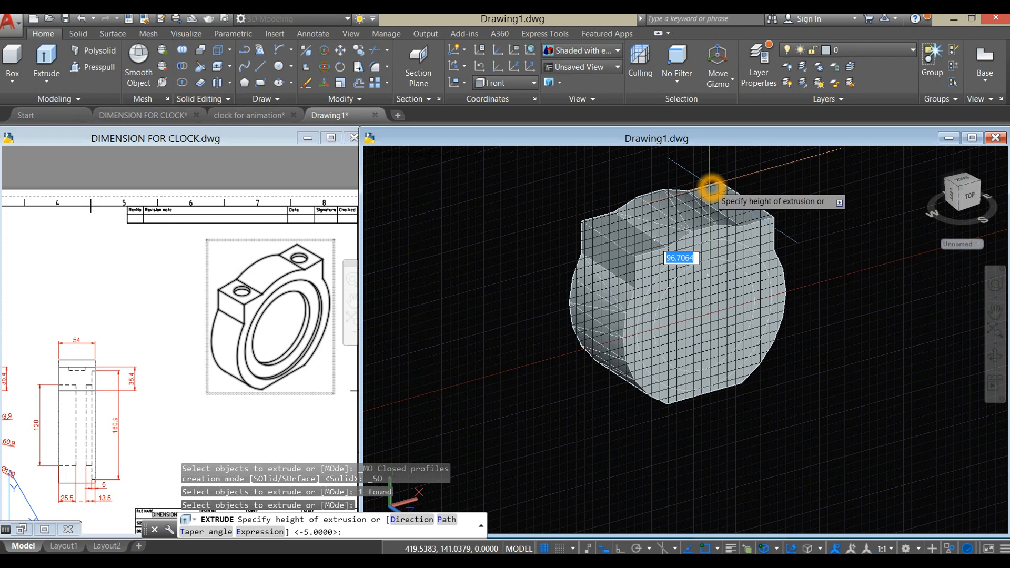
key("Return")
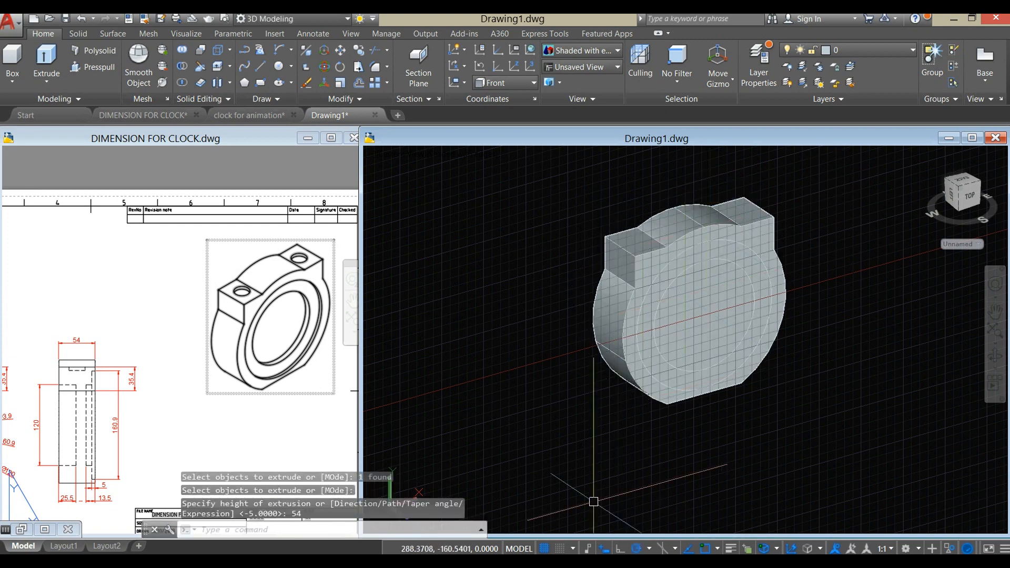
- Turn off the grid and set the model's visual style to 2D Wireframe
left_click(545, 548)
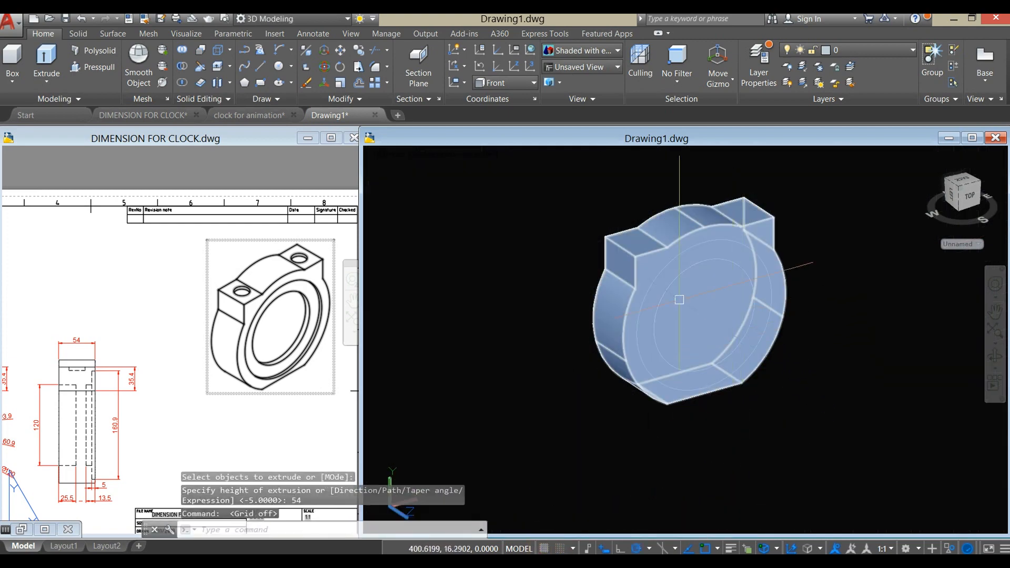
left_click(447, 156)
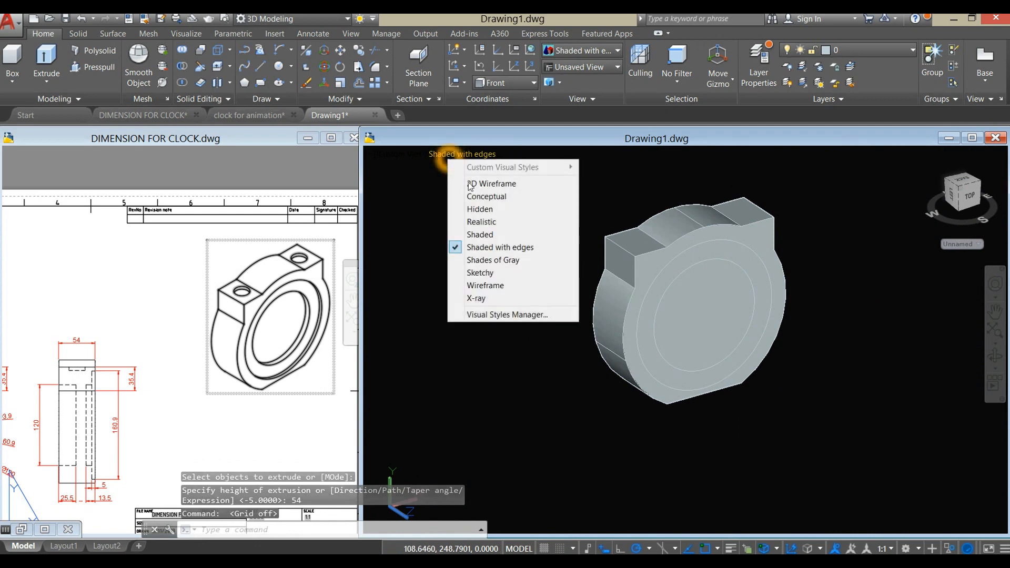
left_click(491, 181)
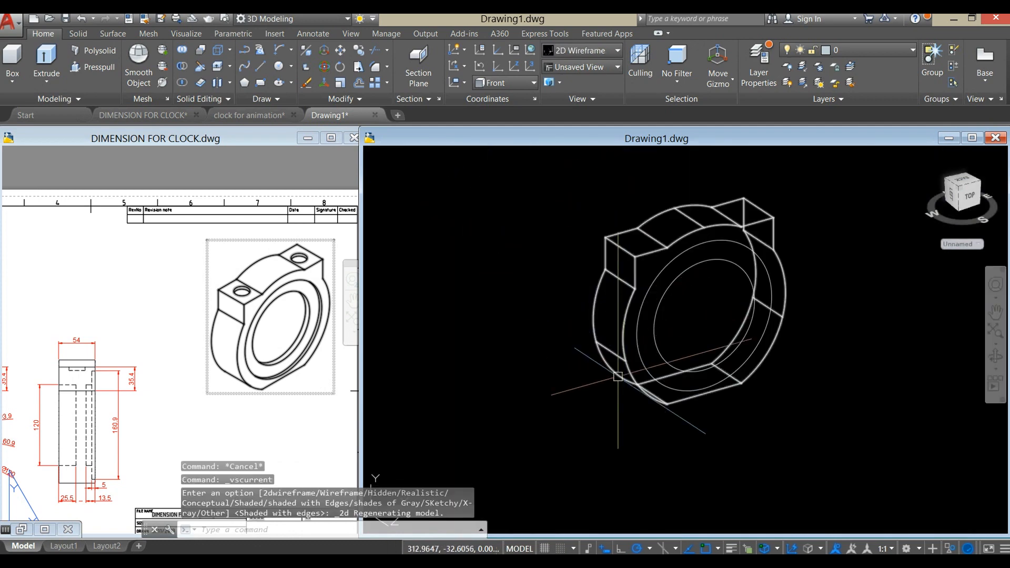
- Copy the innermost circle from the front face to the centre of the clock body's back face
left_click(714, 262)
right_click(796, 207)
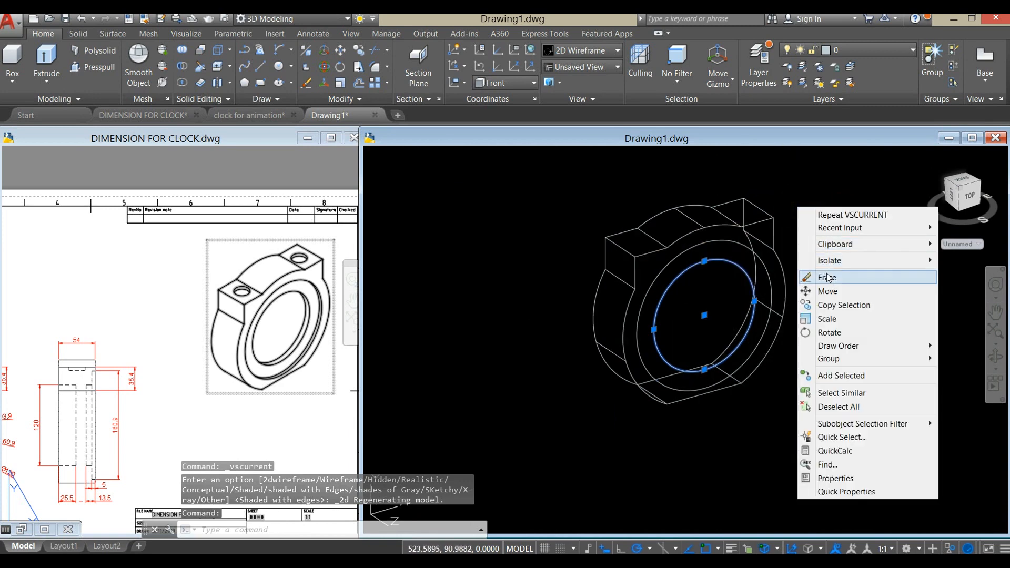
left_click(835, 305)
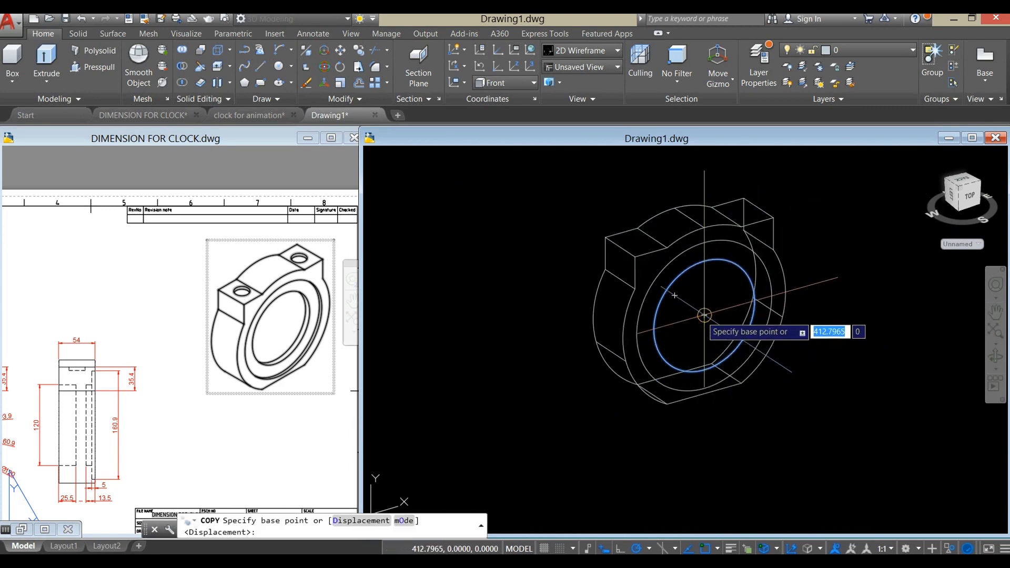
left_click(703, 315)
middle_click_drag(680, 325, 696, 342, "shift")
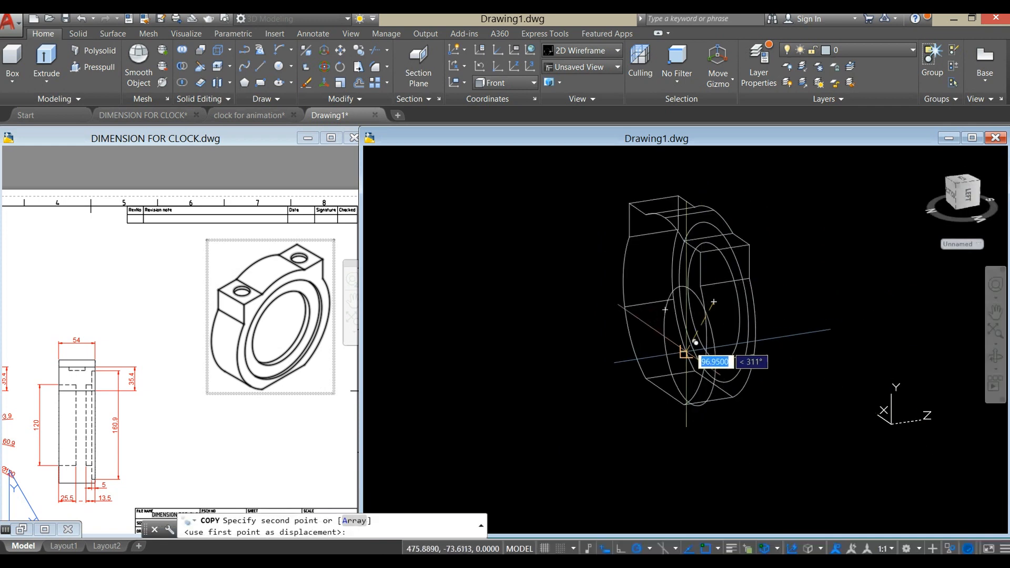
left_click(713, 302)
right_click(762, 272)
left_click(784, 279)
middle_click_drag(679, 284, 676, 309, "shift")
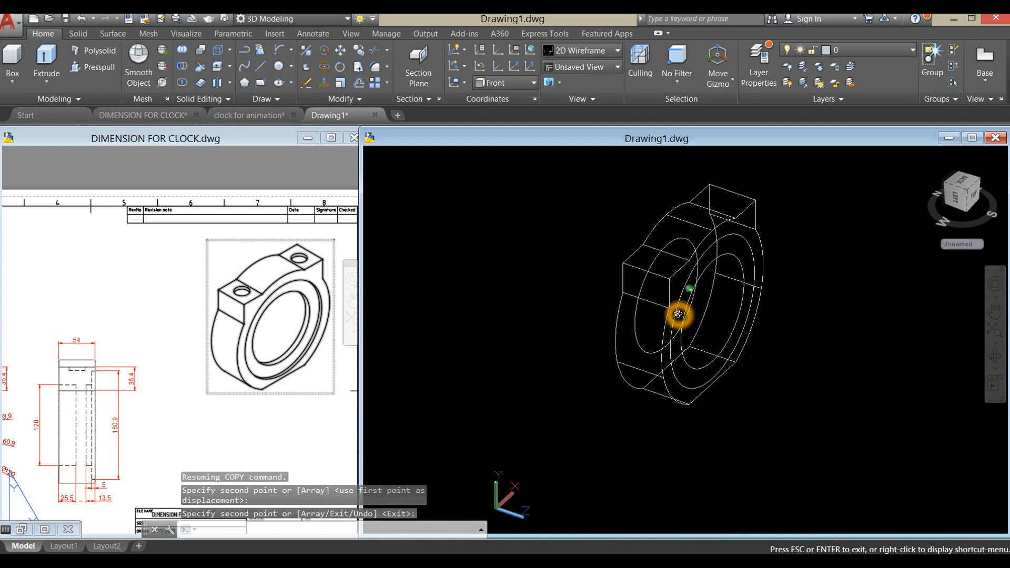
- Examine the reference drawing's side view for the depths of the front and rear openings
left_click(280, 426)
scroll(309, 354, "down", 5)
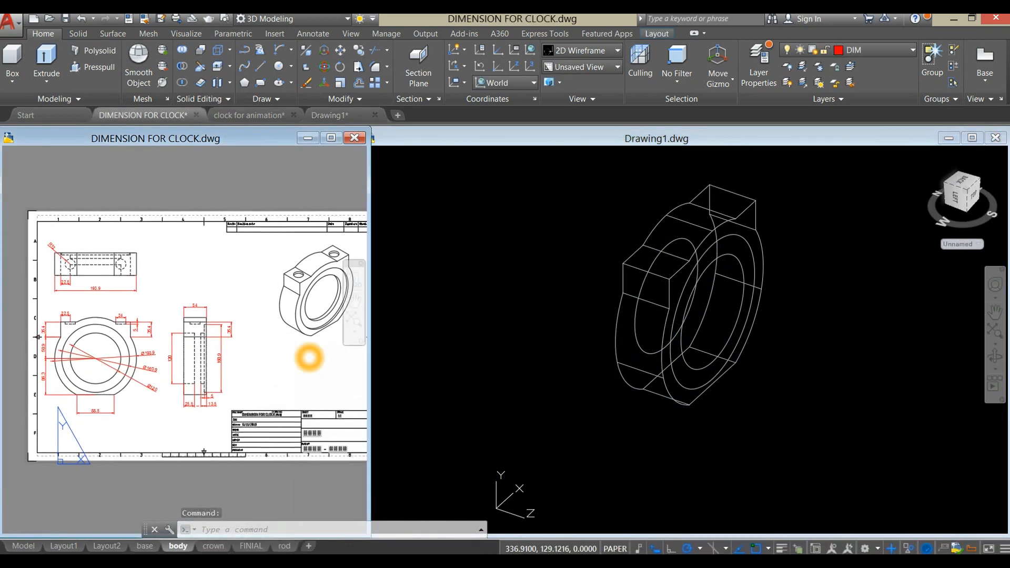
left_click(798, 315)
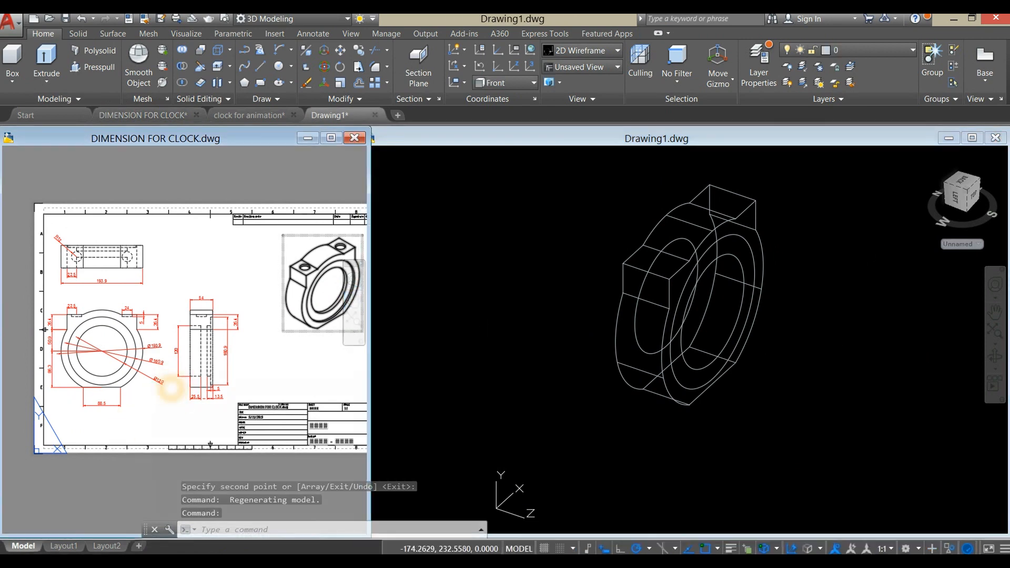
left_click(189, 377)
scroll(189, 378, "up", 4)
middle_click_drag(162, 389, 116, 407)
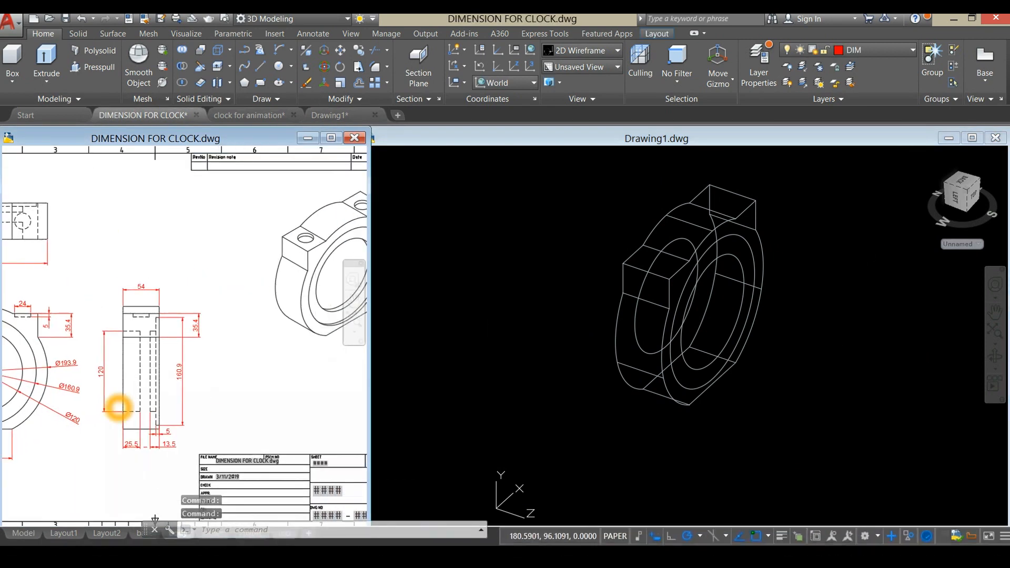
scroll(132, 415, "up", 2)
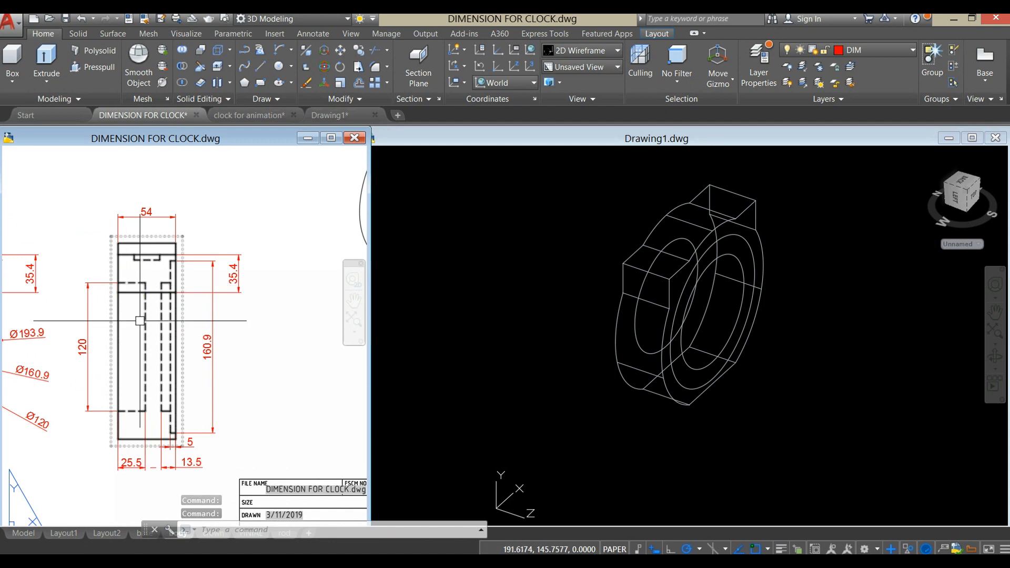
left_click(566, 397)
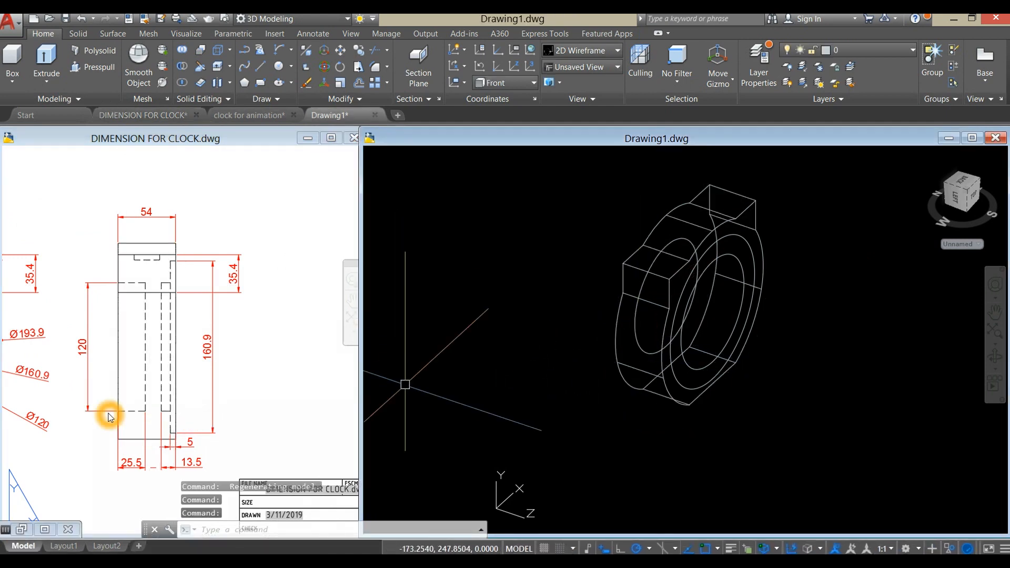
- Presspull the circle on the back face 25.5 into the clock body to cut the rear opening
middle_click_drag(481, 377, 581, 361, "shift")
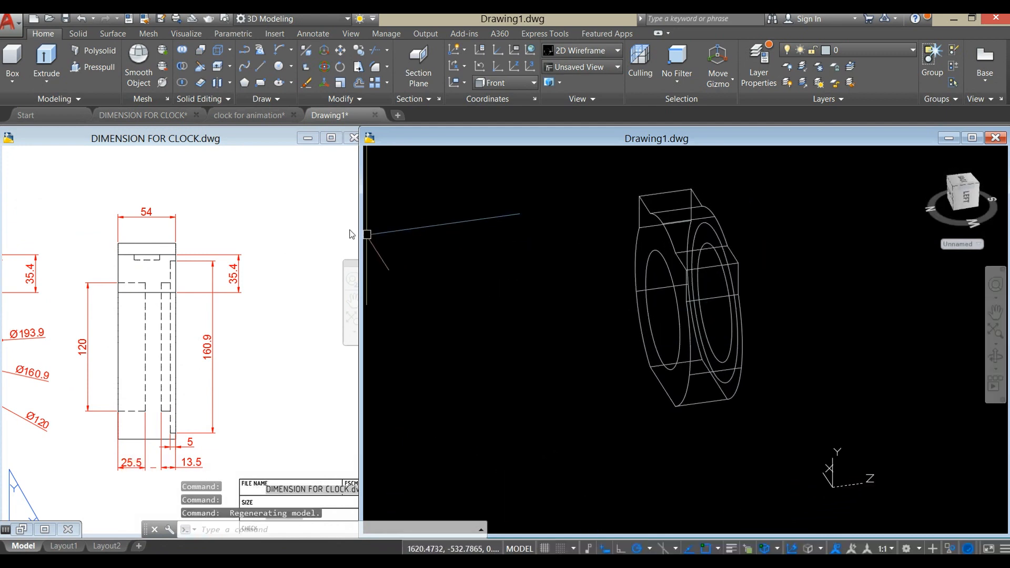
left_click(91, 72)
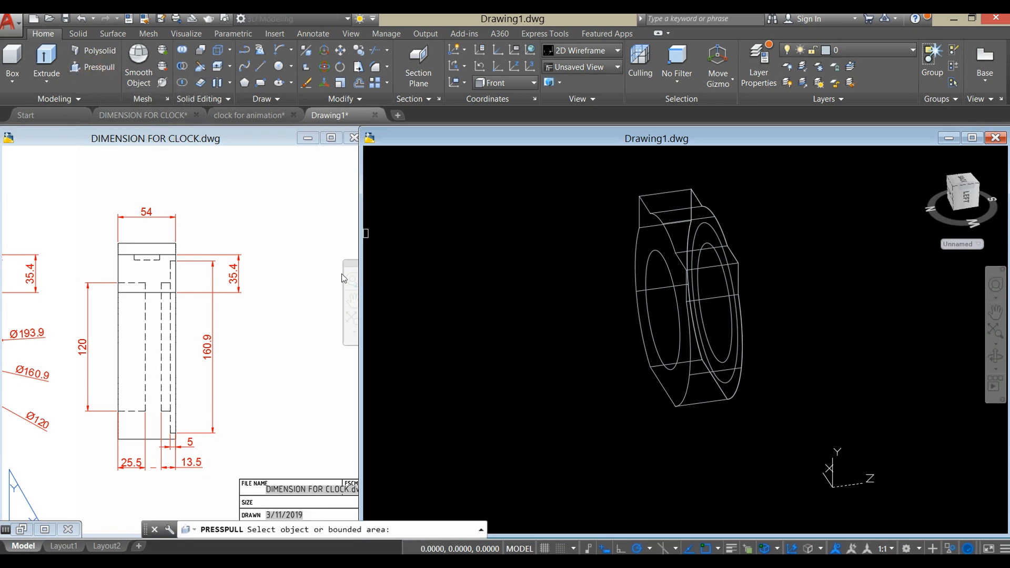
left_click(657, 305)
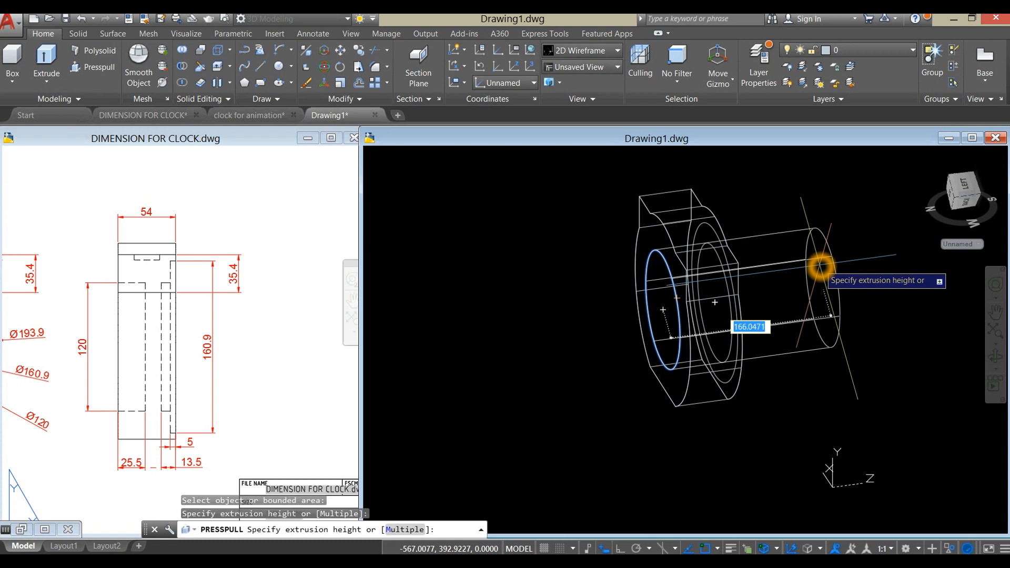
key("Return")
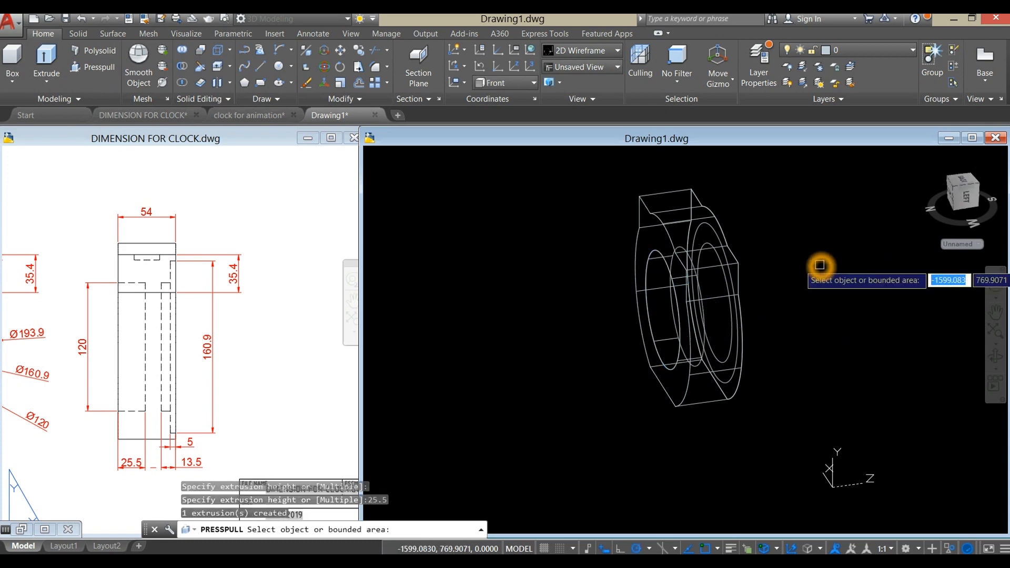
- Presspull the innermost front circle 13.5 into the clock body to cut the front opening
middle_click_drag(820, 266, 752, 270, "shift")
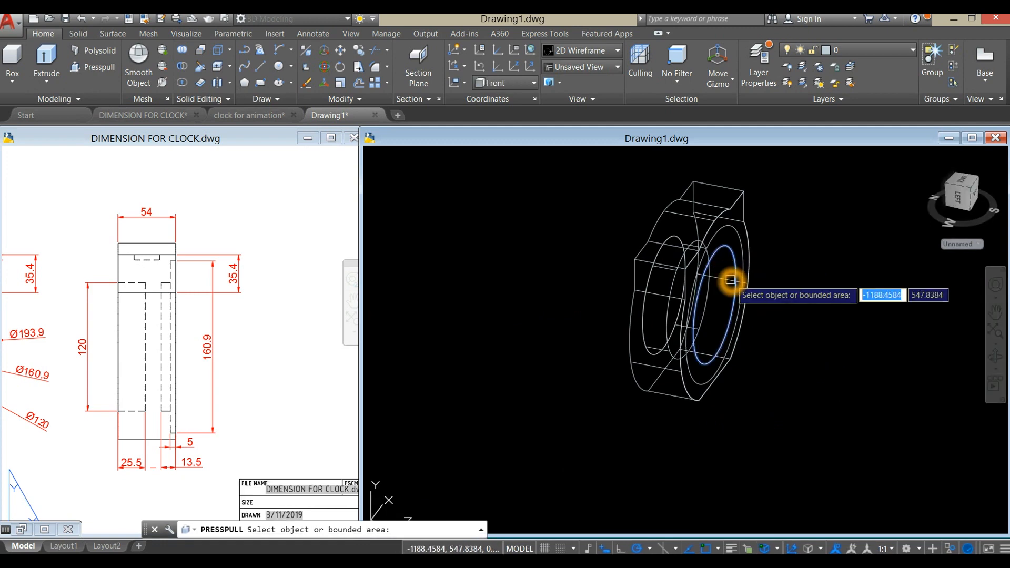
left_click(731, 280)
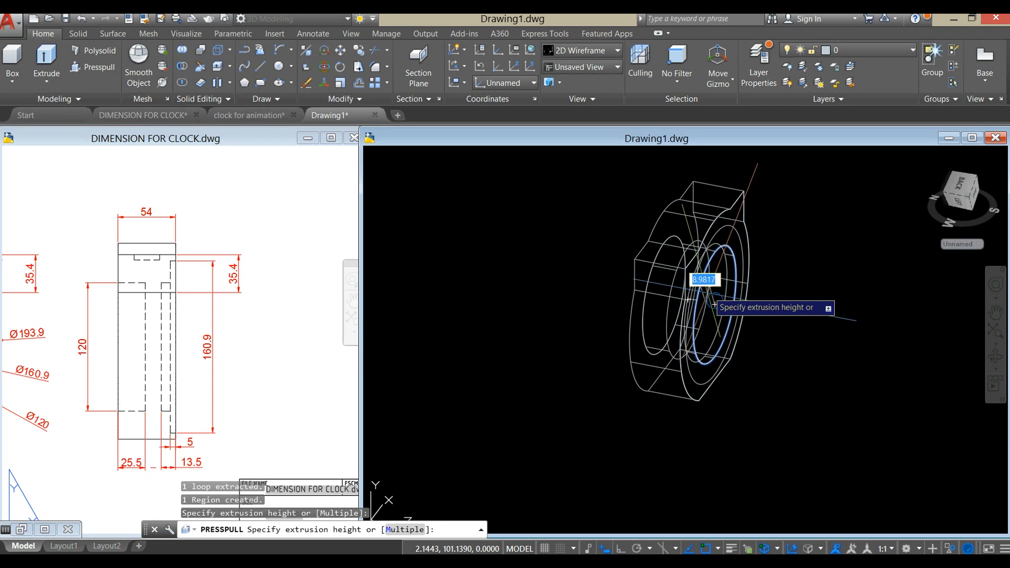
left_click(592, 317)
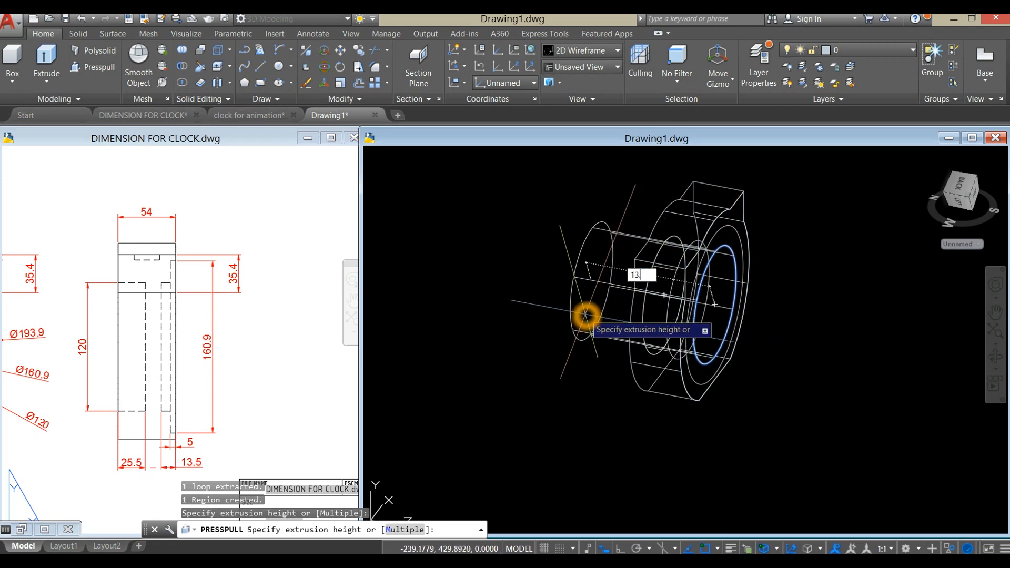
key("Return")
key("Return")
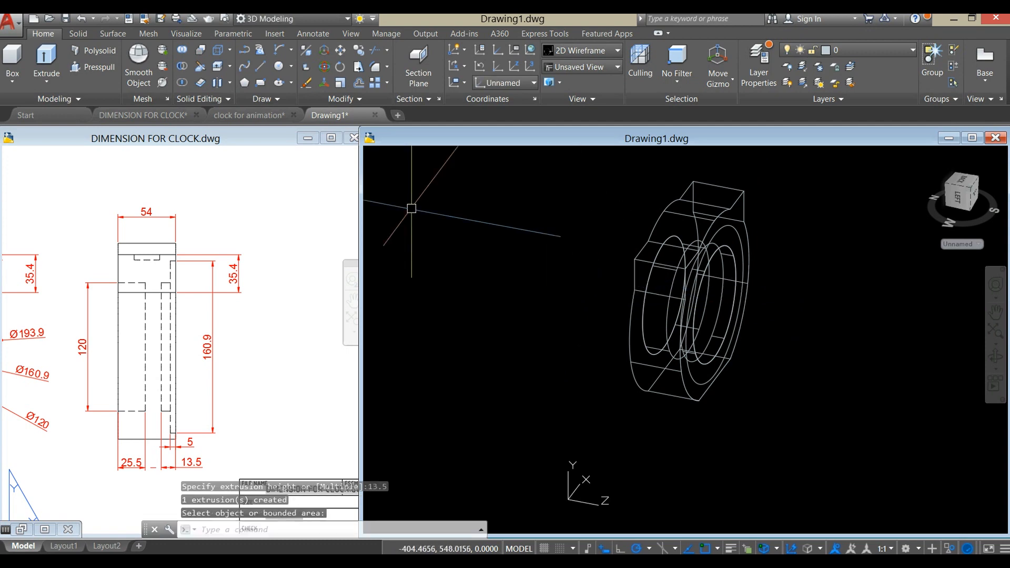
- Set the model's visual style to Shaded with edges
left_click(453, 158)
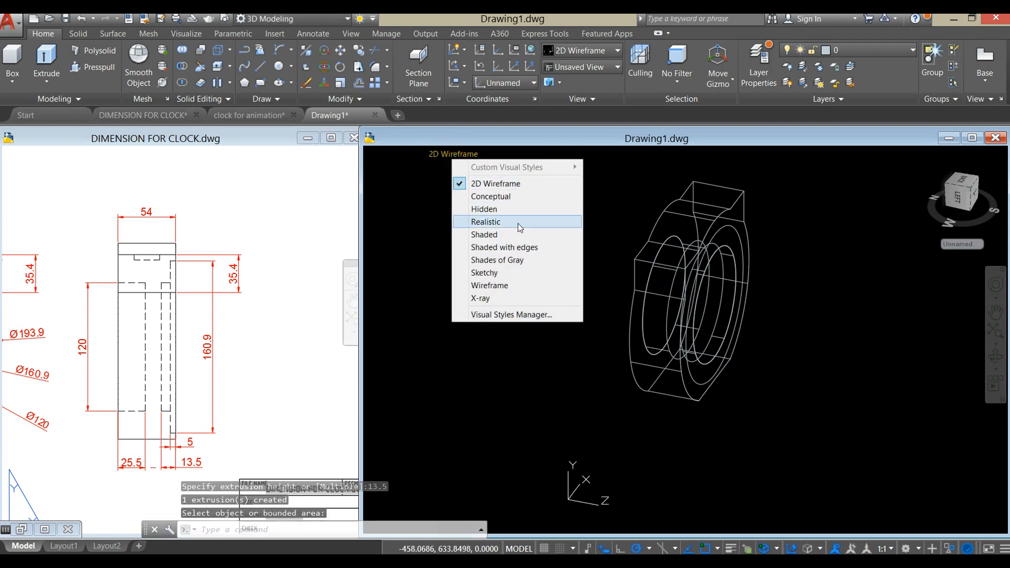
left_click(522, 248)
mouse_move(787, 332)
middle_mouse_down("shift")
mouse_move(938, 305)
mouse_move(772, 319)
middle_mouse_up("shift")
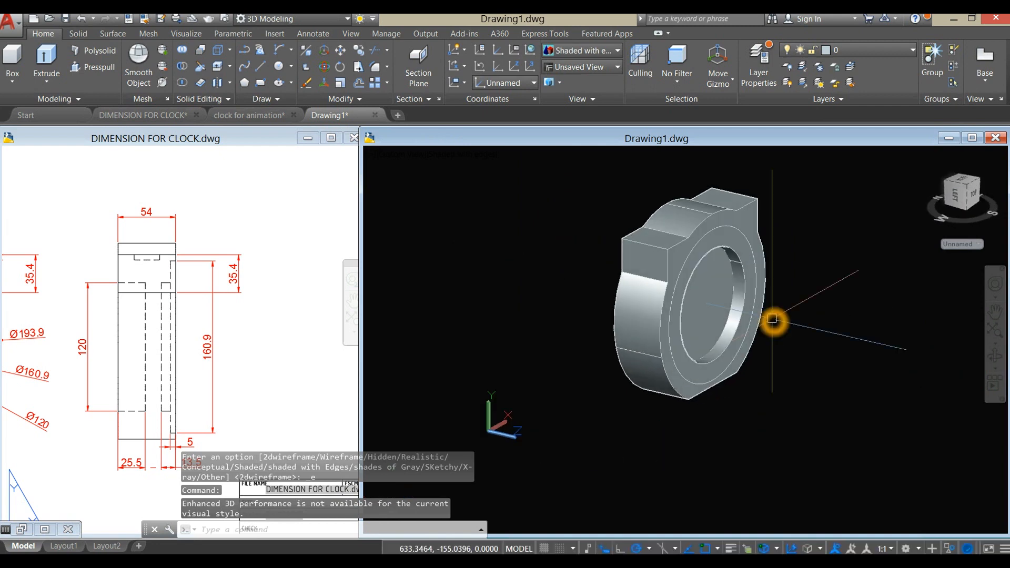
- Presspull the ring between the two front circles 5 into the body to cut a shallow recess
left_click(88, 72)
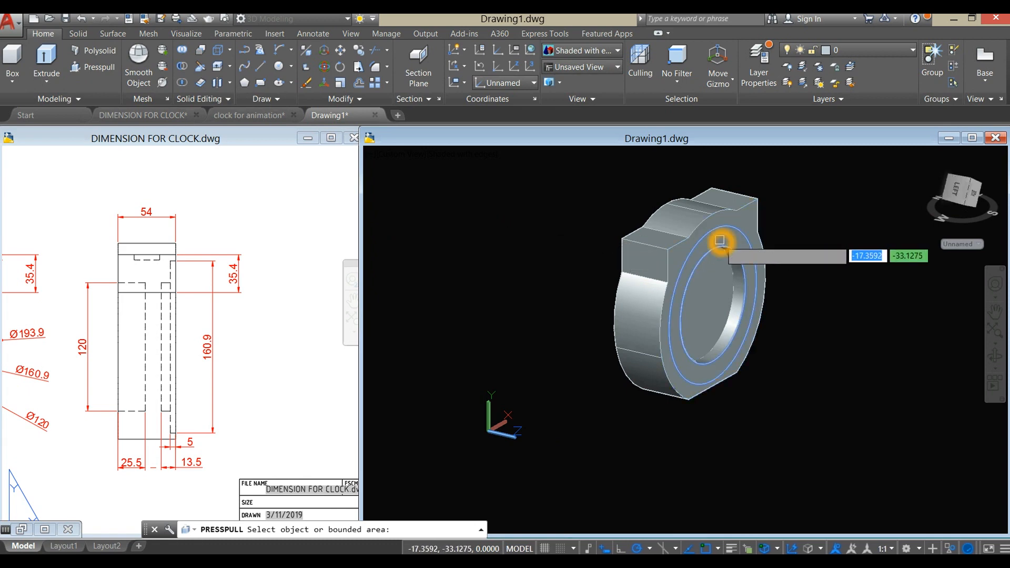
left_click(719, 239)
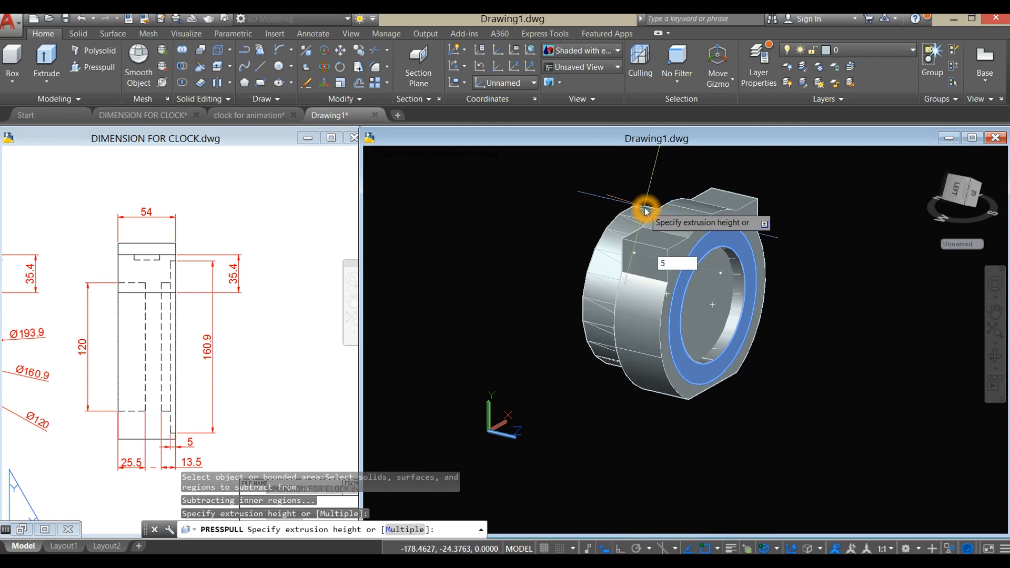
key("Return")
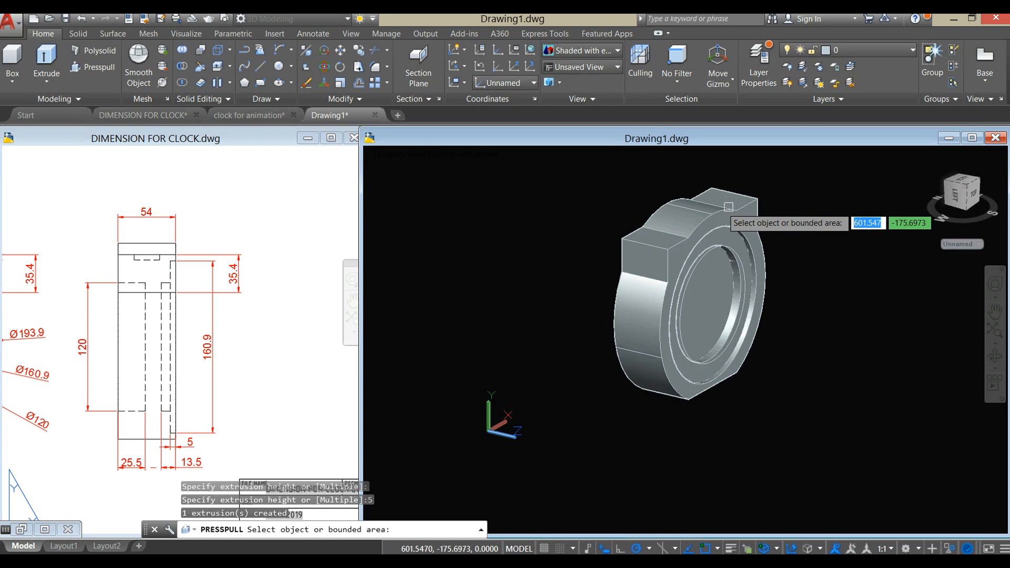
middle_click_drag(793, 245, 644, 303, "shift")
key("Return")
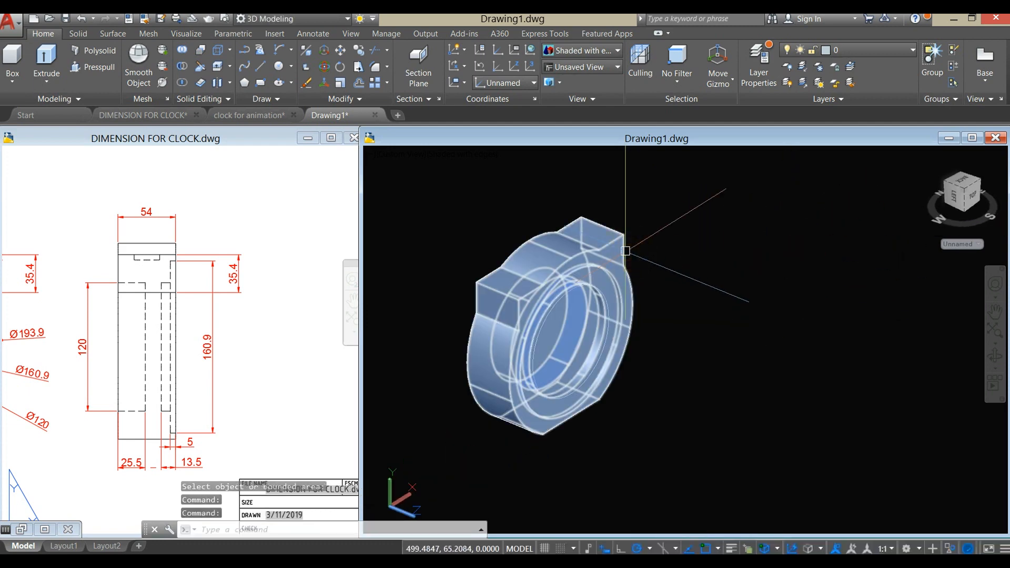
- Move the clock body solid away from its leftover construction circles
left_click(626, 251)
right_click(675, 216)
left_click(697, 295)
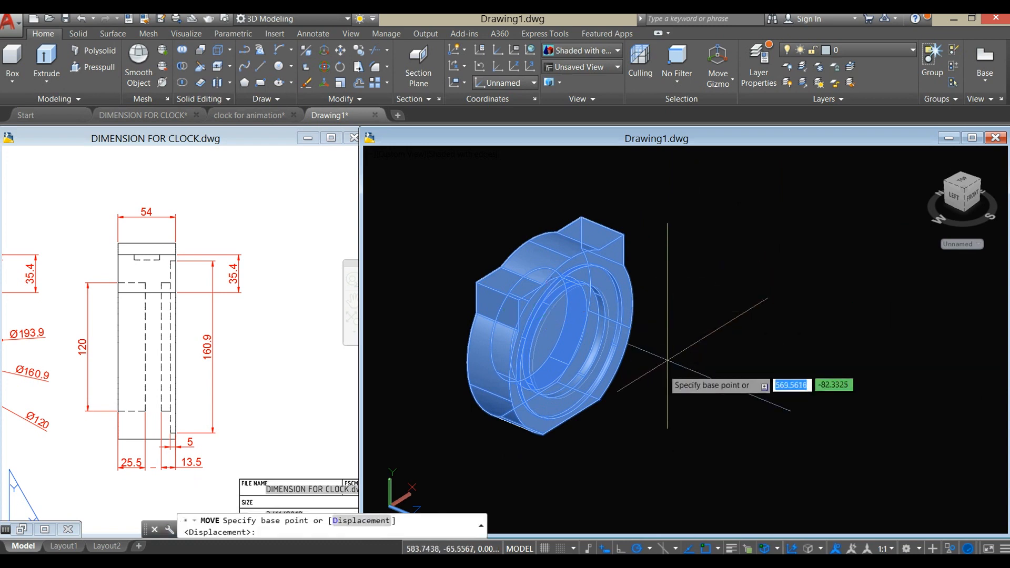
left_click(667, 360)
left_click(807, 293)
- Erase the three leftover construction circles beside the clock body
left_click(597, 440)
left_click(453, 337)
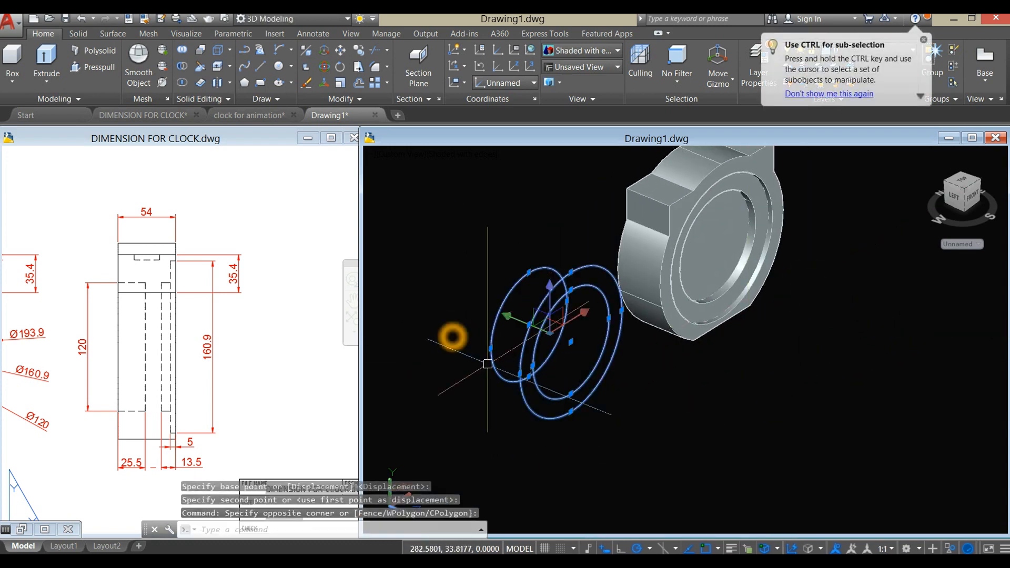
key("Delete")
mouse_move(496, 361)
middle_mouse_down("shift")
mouse_move(564, 379)
mouse_move(526, 447)
middle_mouse_up("shift")
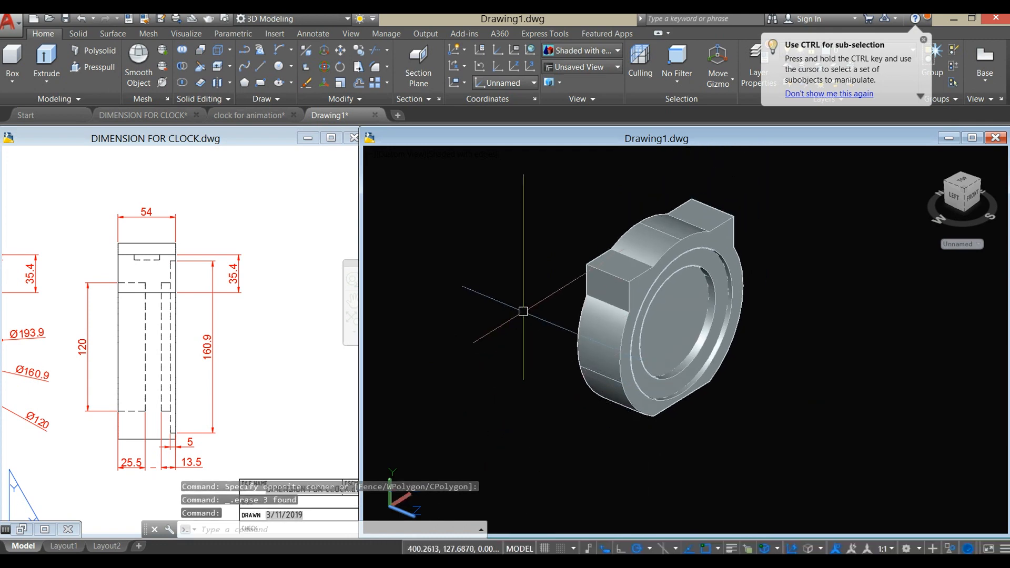
- Examine the top and front views on the reference drawing for the shoulder holes' size, depth and position
left_click(286, 395)
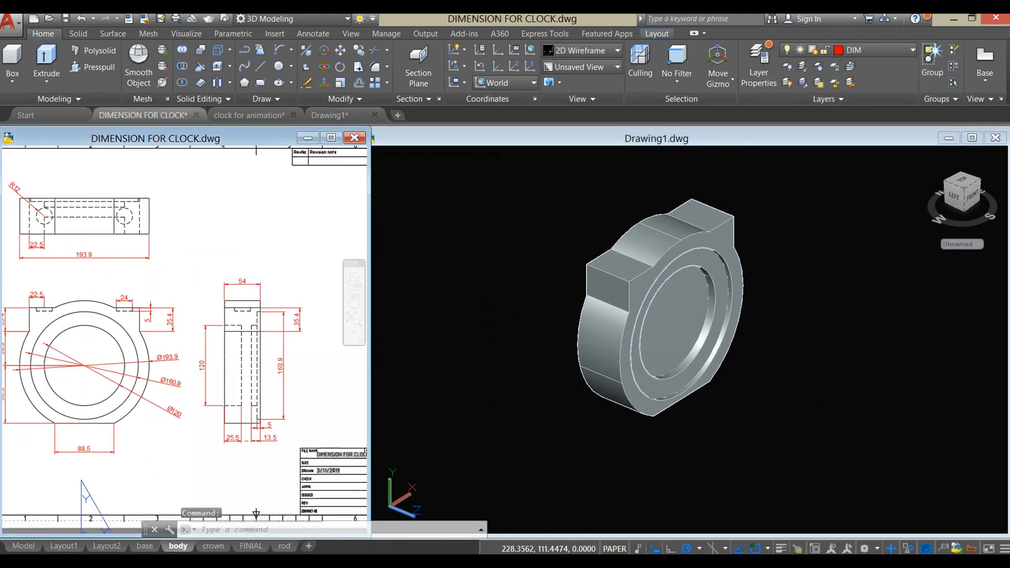
scroll(358, 408, "down", 2)
scroll(214, 343, "up", 2)
middle_click_drag(214, 343, 10, 352)
scroll(295, 292, "up", 2)
scroll(286, 274, "up", 4)
middle_click_drag(286, 273, 169, 322)
scroll(305, 249, "down", 2)
middle_click_drag(310, 246, 280, 257)
scroll(189, 339, "down", 2)
middle_click_drag(189, 339, 371, 247)
scroll(366, 249, "down", 2)
scroll(175, 339, "up", 4)
middle_click_drag(85, 339, 355, 332)
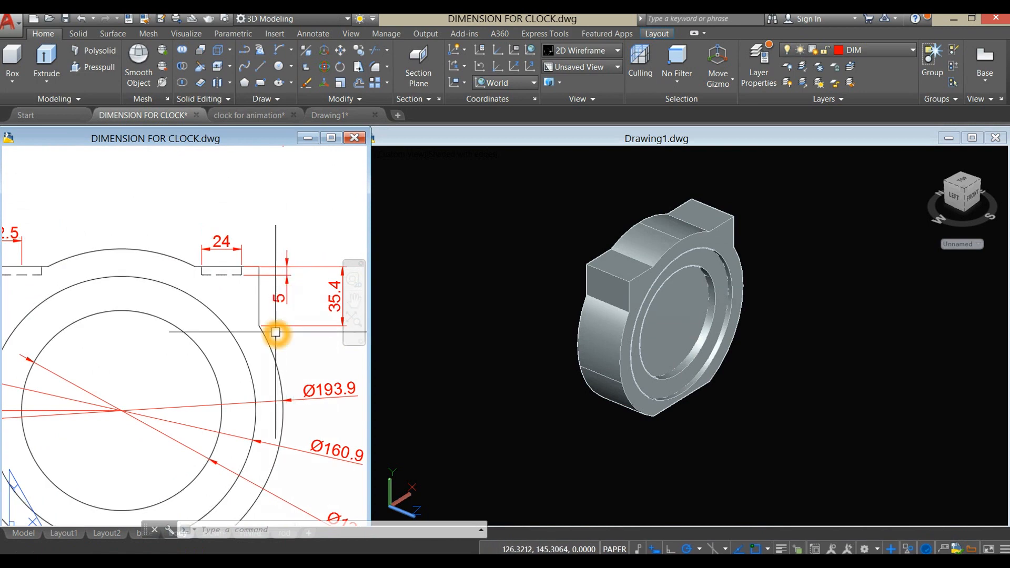
scroll(276, 336, "down", 3)
scroll(228, 341, "down", 1)
scroll(189, 337, "up", 4)
left_click(181, 427)
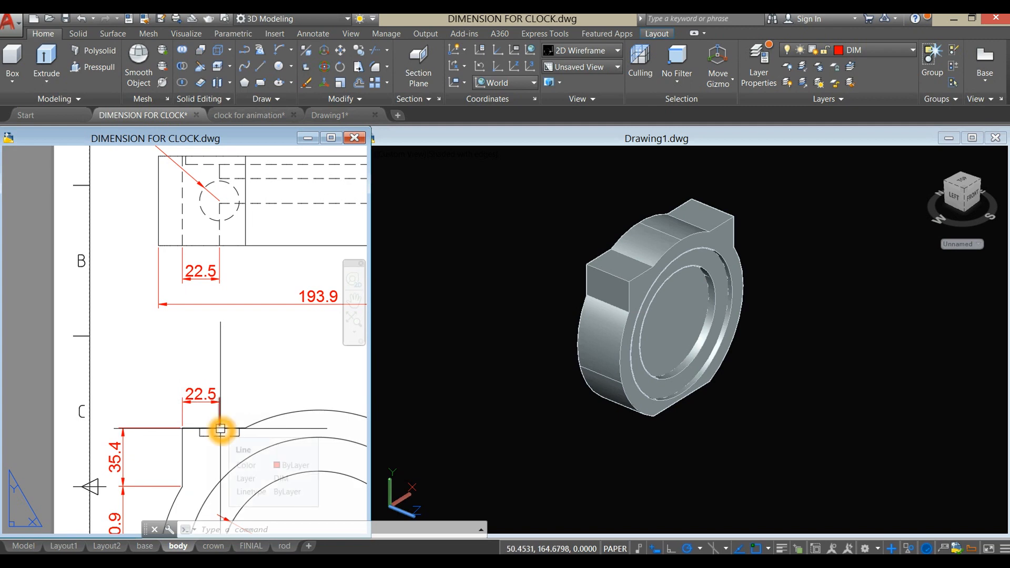
- Draw a 22.5 construction line inward from the midpoint of the left shoulder's outer top edge in the clock model
left_click(760, 417)
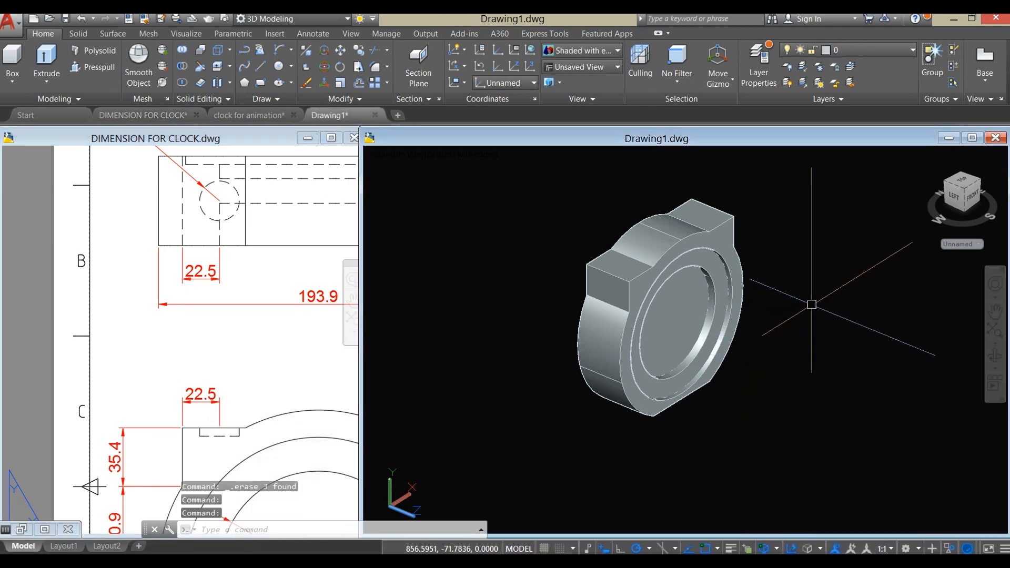
type("l")
key("Return")
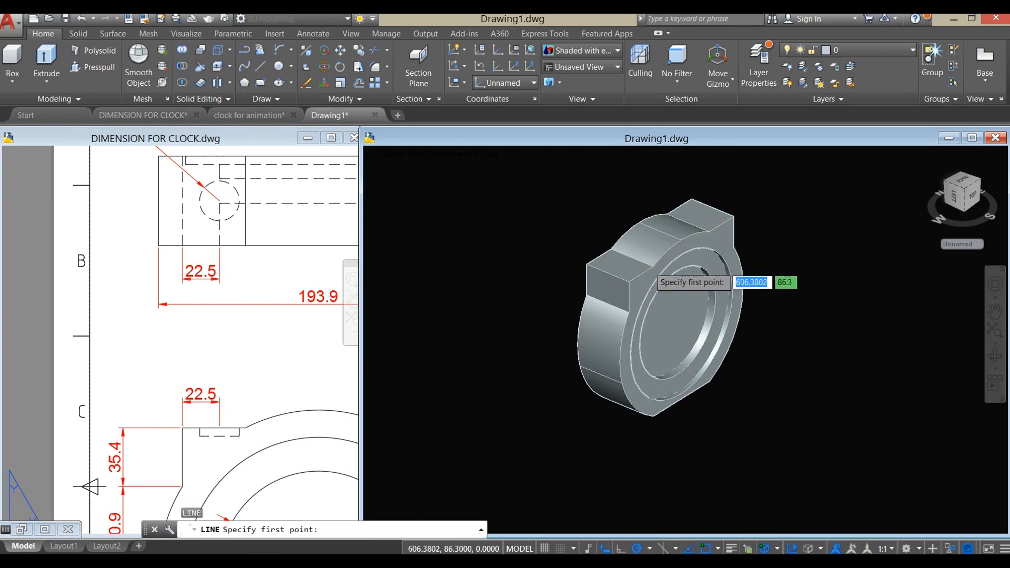
scroll(631, 268, "up", 2)
left_click(590, 280)
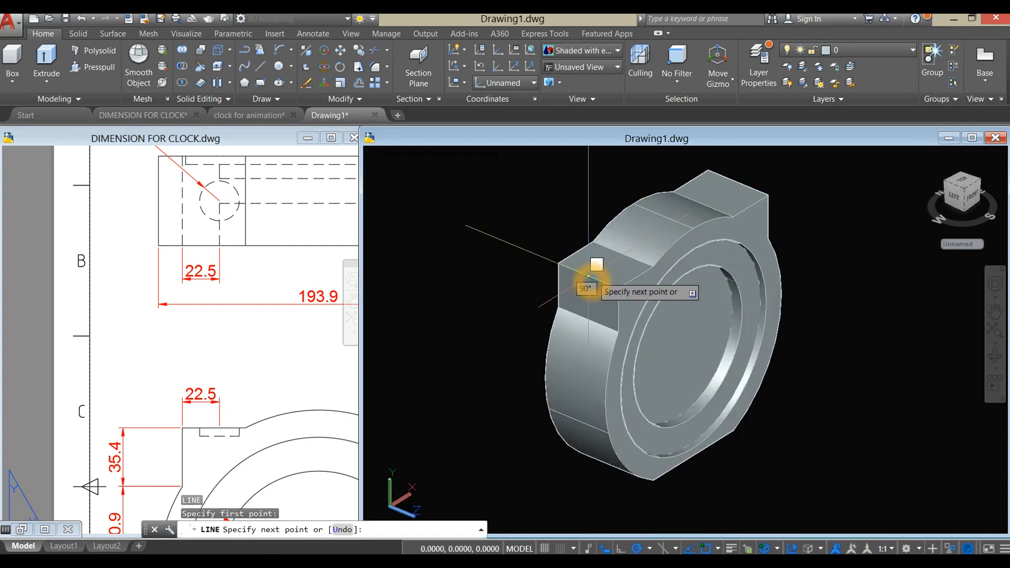
left_click(642, 244)
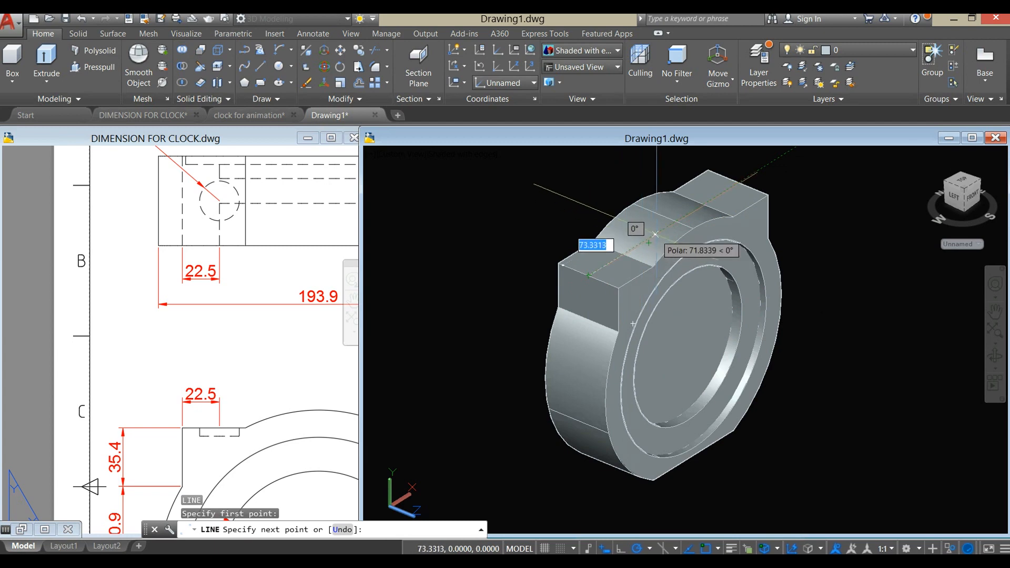
left_click(648, 244)
left_click(641, 244)
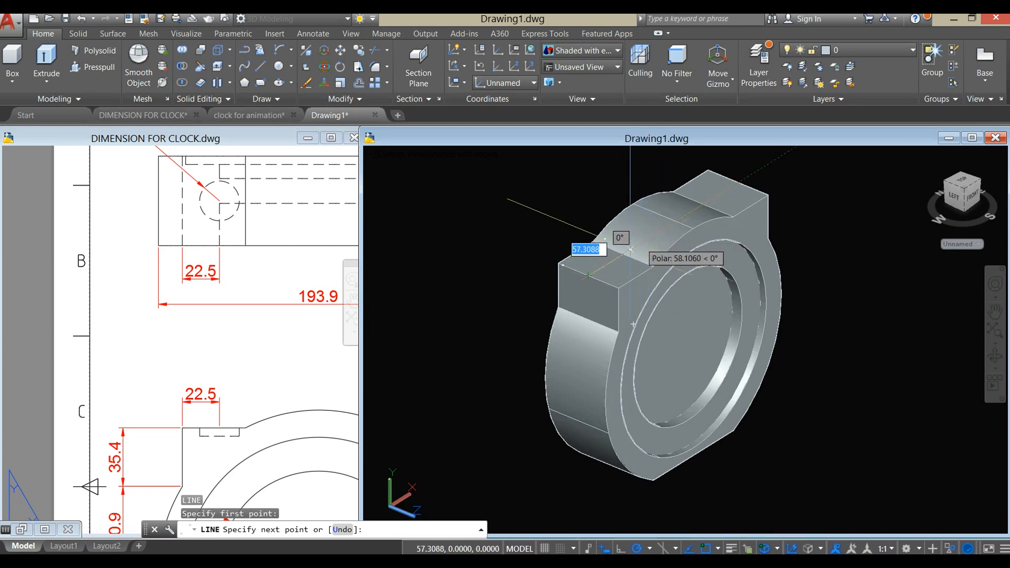
scroll(627, 262, "up", 3)
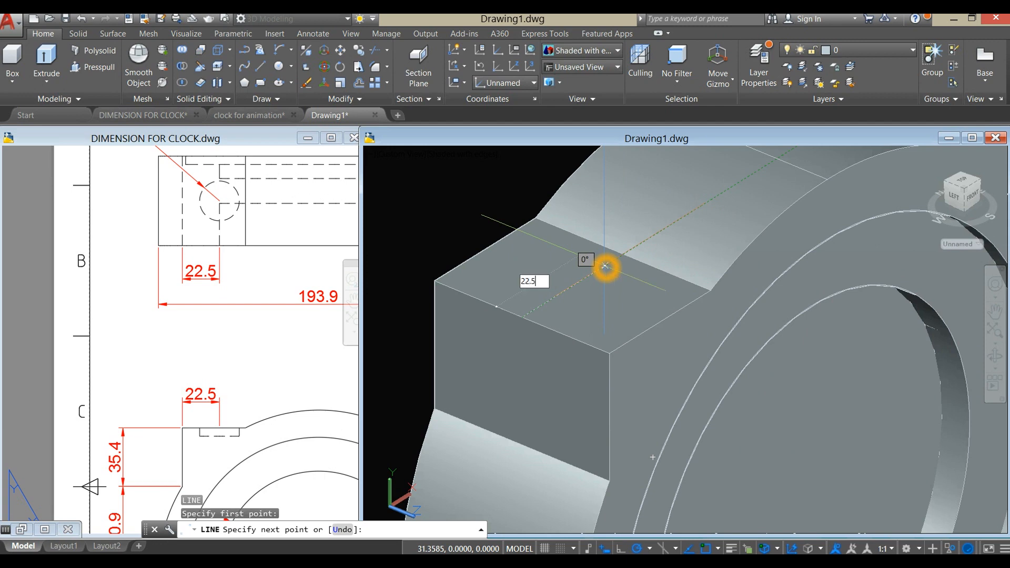
key("Return")
right_click(607, 246)
left_click(630, 257)
- Realign the UCS by Z-axis vector so that its Z axis points straight up beside the clock body
scroll(630, 257, "down", 2)
middle_click_drag(620, 264, 617, 232)
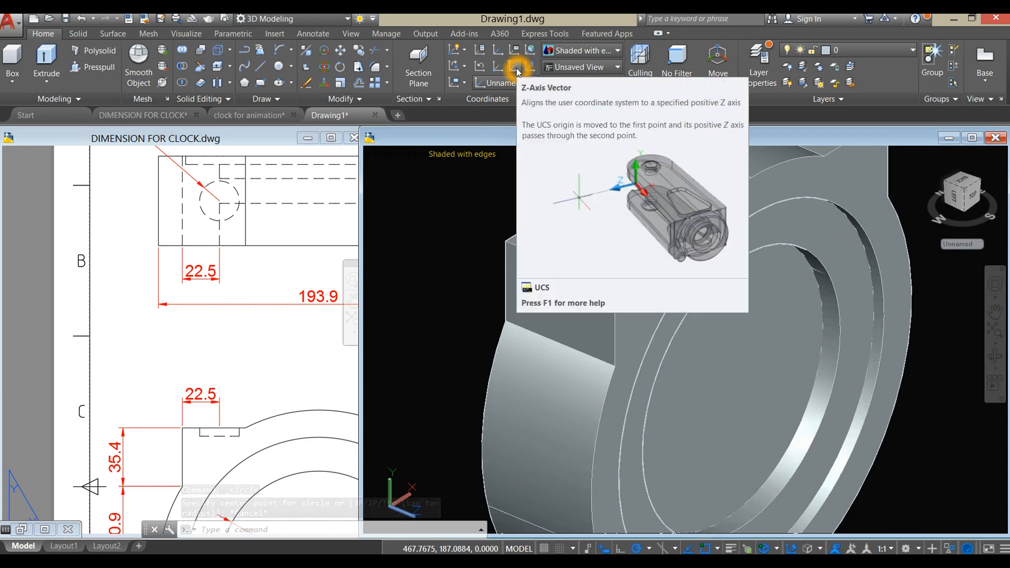
left_click(517, 72)
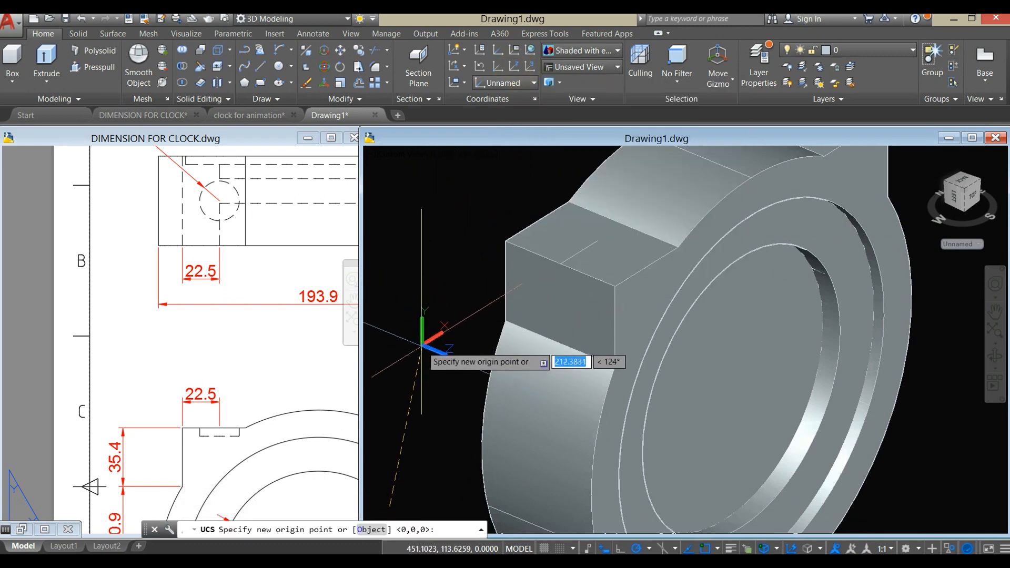
left_click(422, 349)
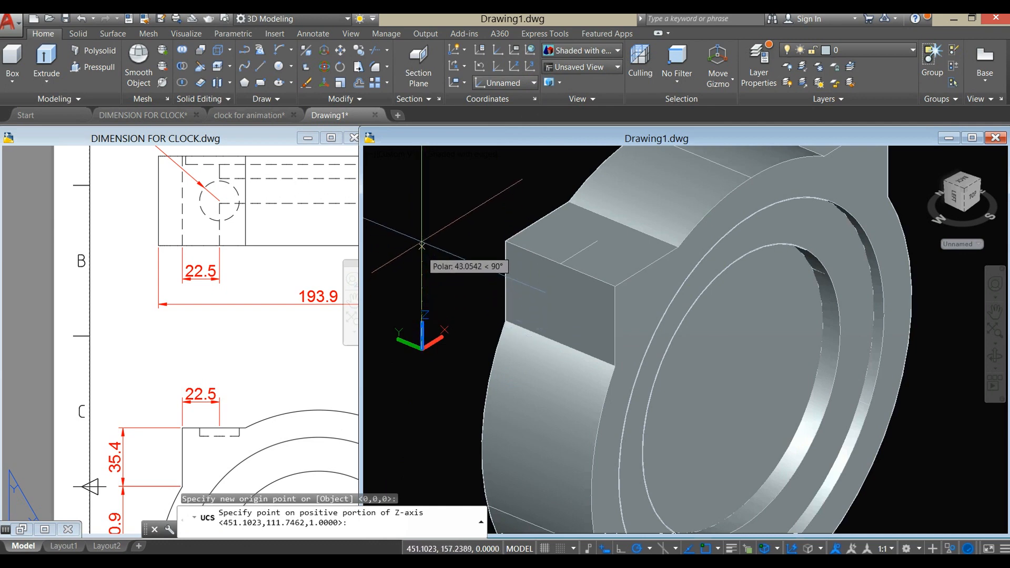
- Draw a circle of radius 12 on the left shoulder's top face, centred on the construction line's inner end
left_click(299, 429)
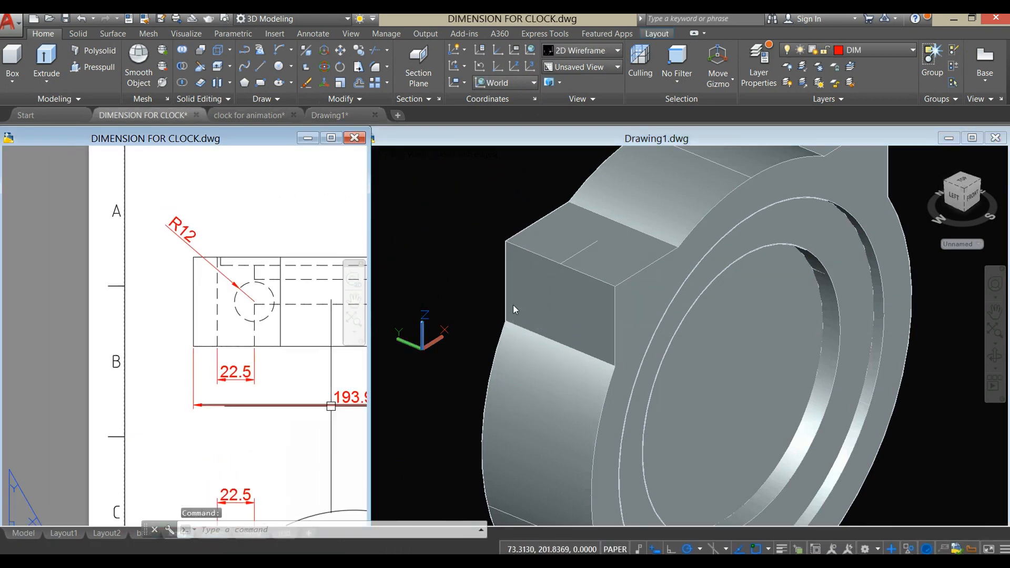
left_click(448, 242)
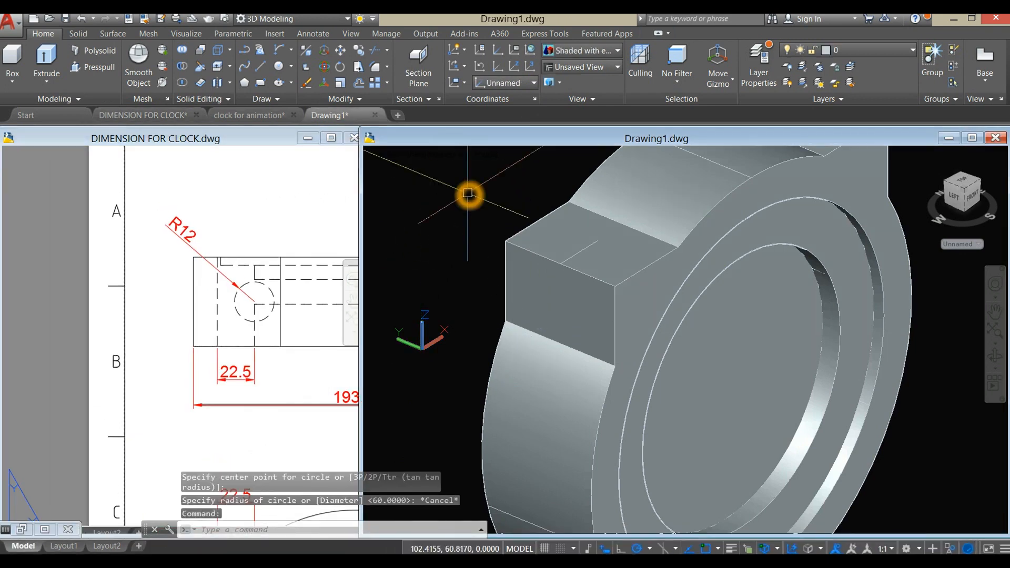
type("c")
key("Return")
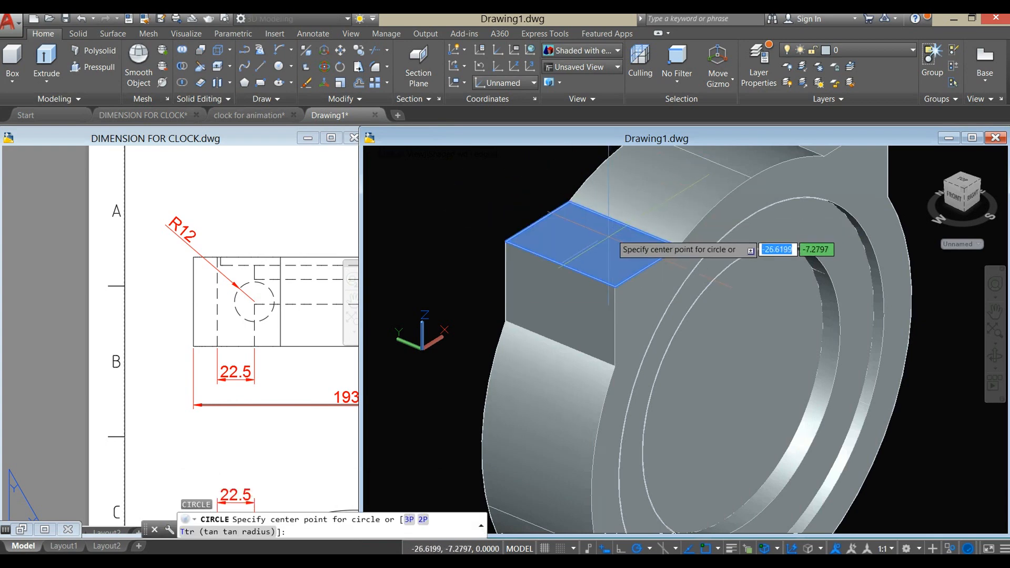
scroll(602, 245, "up", 5)
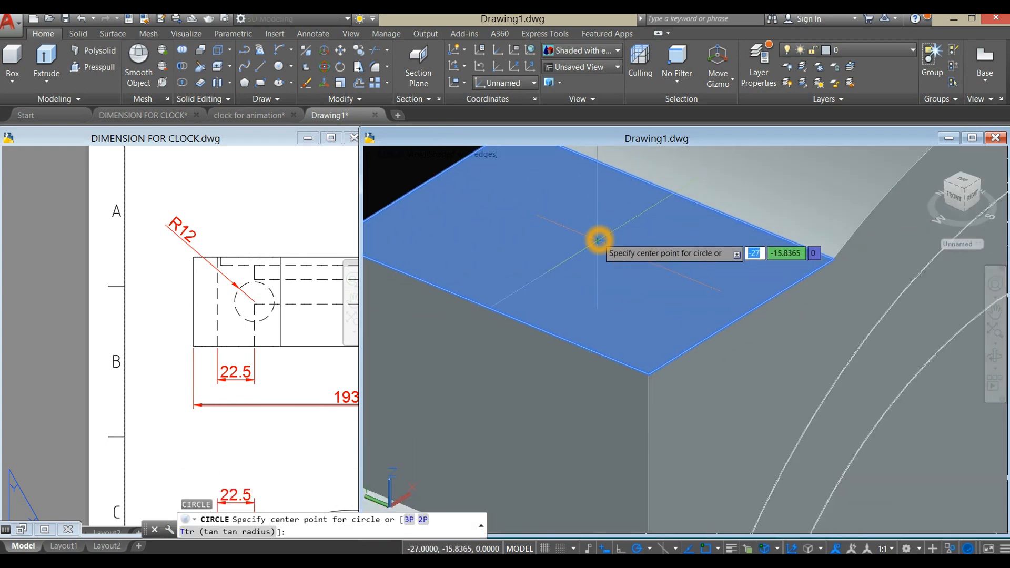
left_click(599, 239)
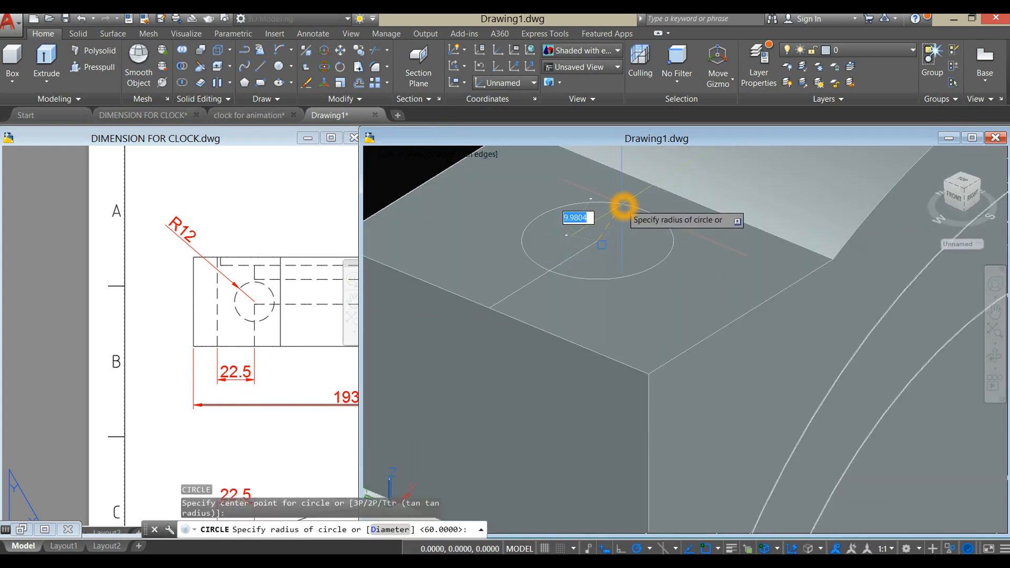
key("Return")
scroll(615, 226, "down", 6)
scroll(647, 241, "up", 1)
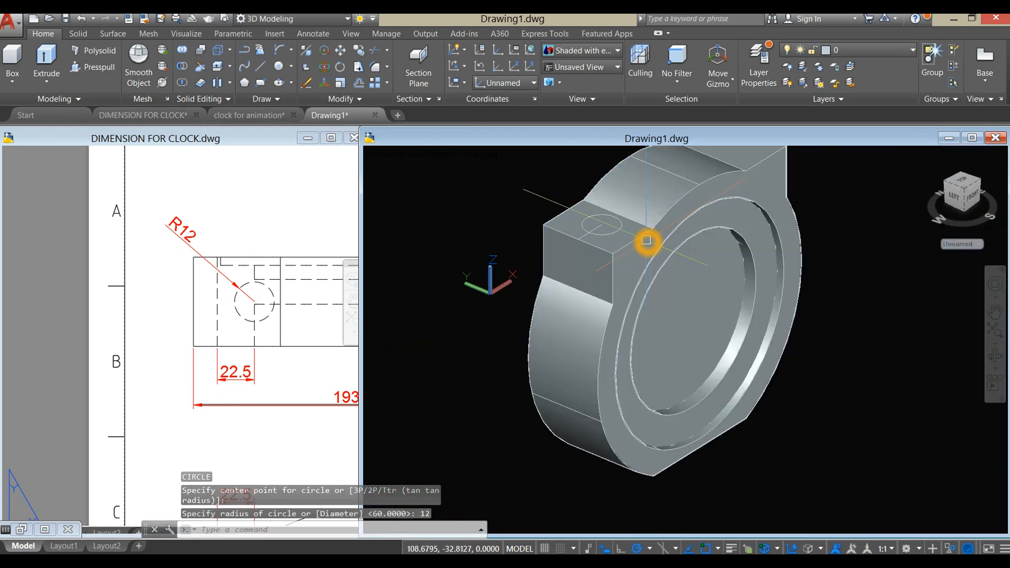
- Show the clock body from the top in the 2D Wireframe visual style
scroll(646, 241, "up", 2)
left_click(411, 153)
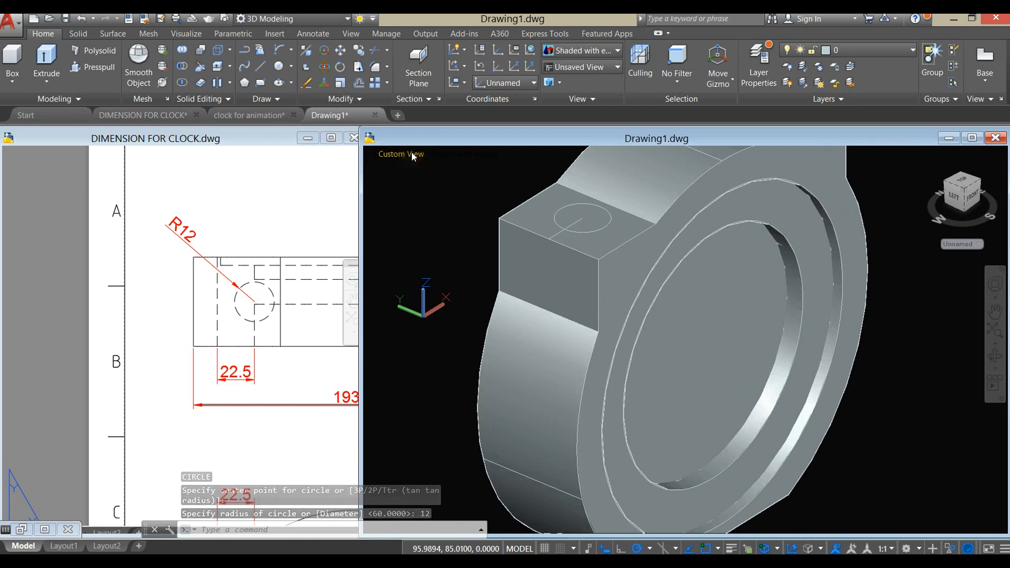
left_click(437, 183)
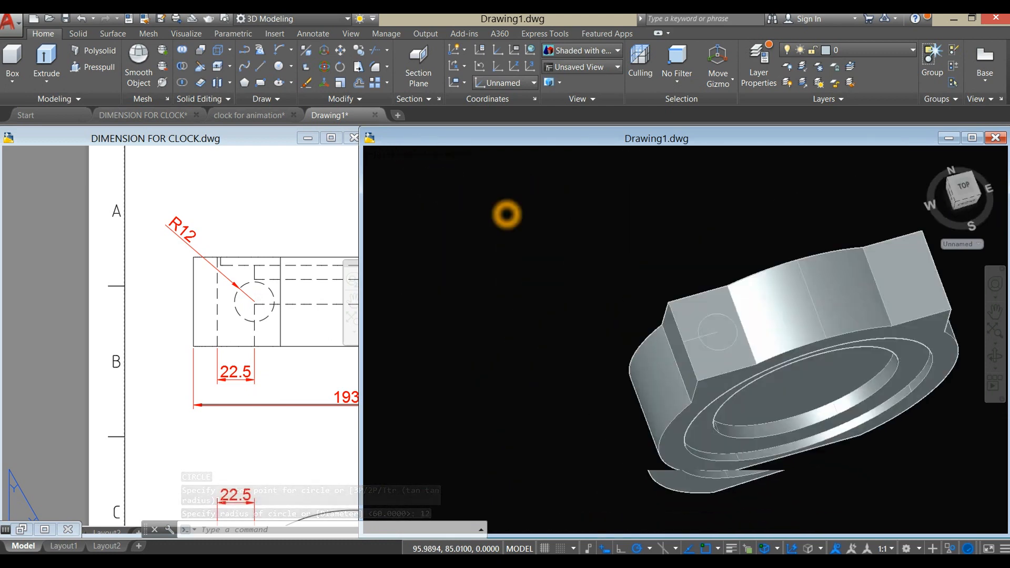
middle_click_drag(837, 392, 656, 390)
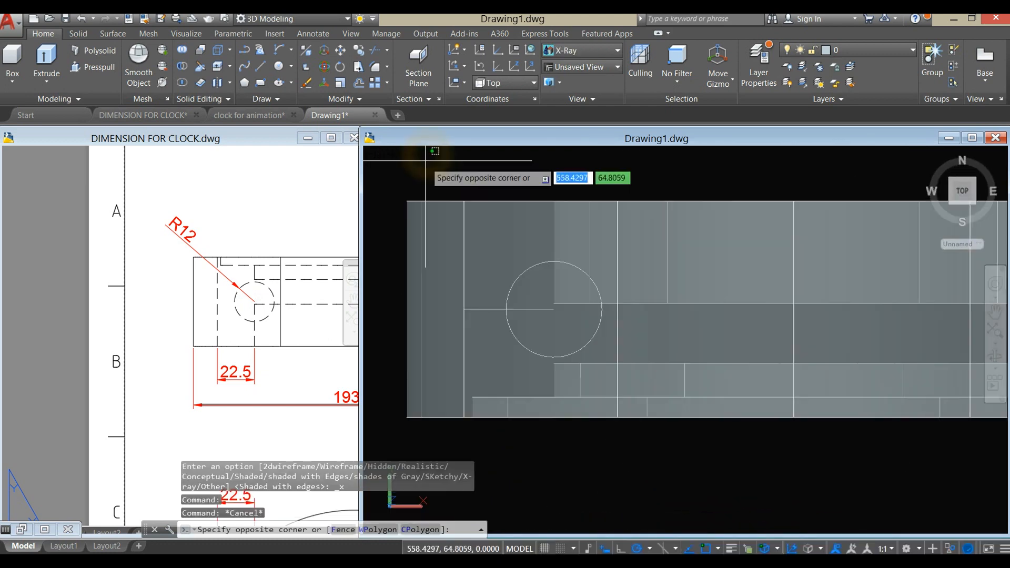
left_click(426, 162)
left_click(415, 155)
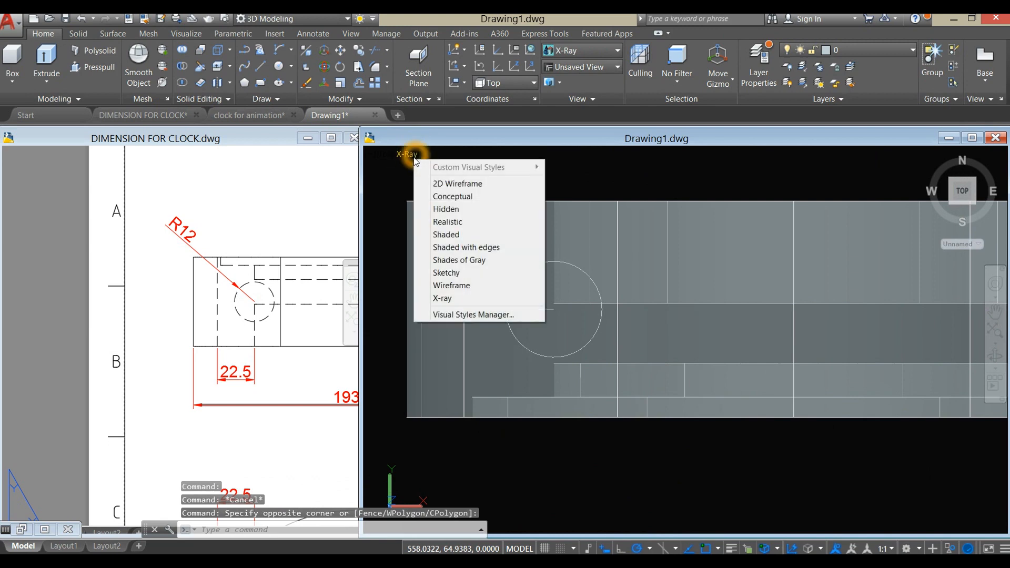
left_click(442, 184)
- Mirror the shoulder circle about the body's vertical centre line onto the opposite shoulder, keeping the original
type("MI")
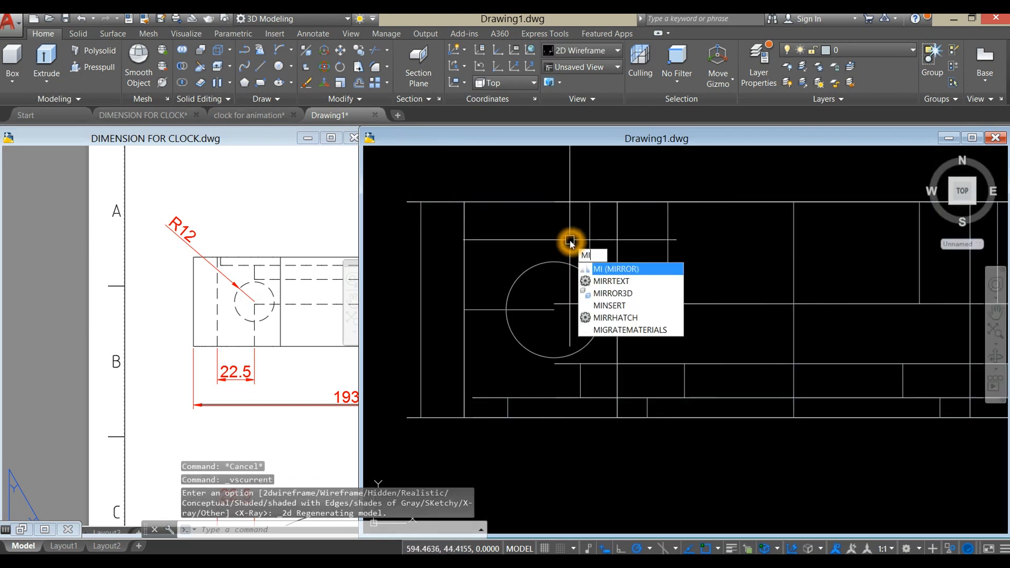
key("Return")
left_click(549, 261)
scroll(641, 260, "down", 4)
middle_click_drag(642, 261, 547, 268)
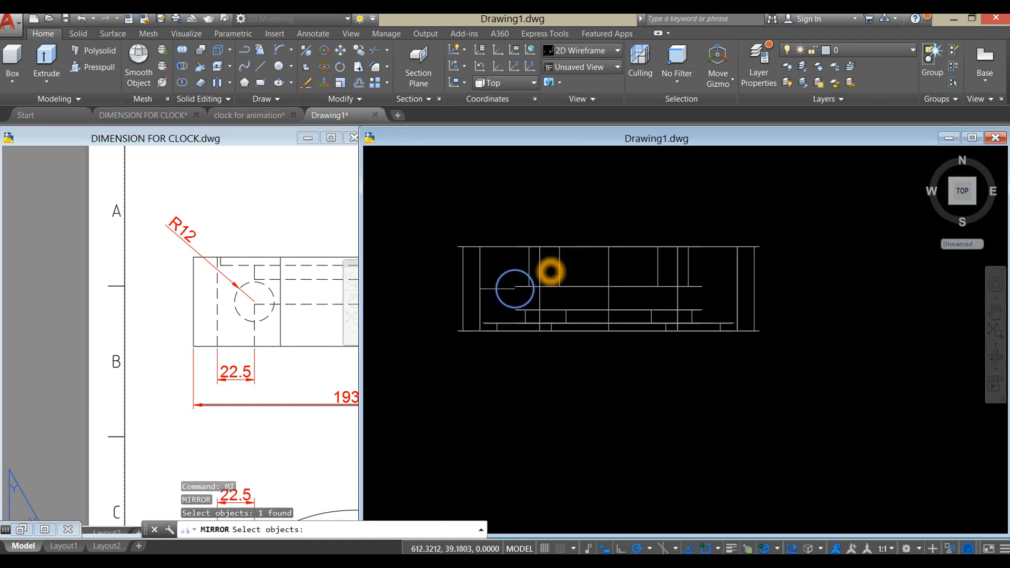
key("Return")
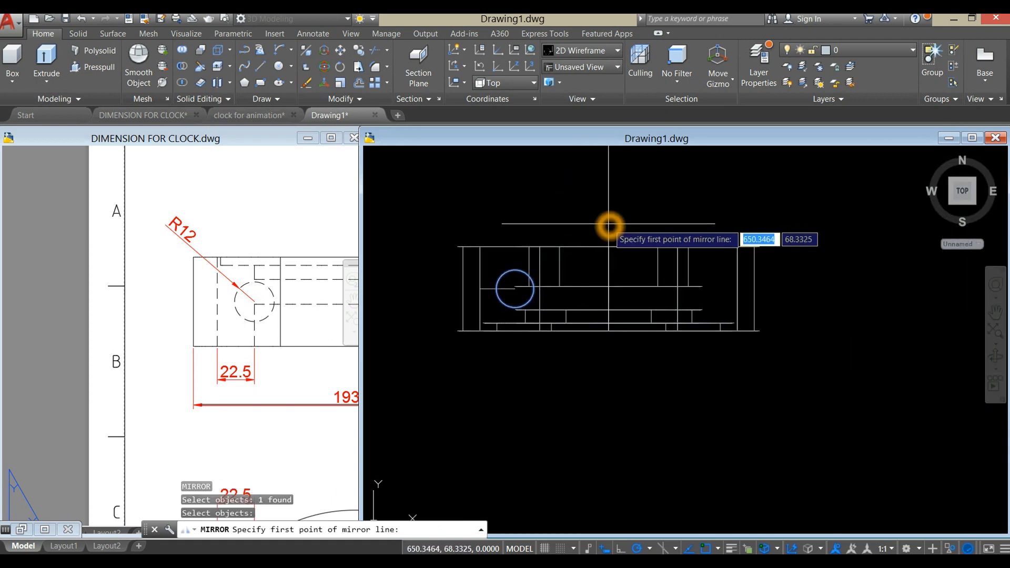
left_click(608, 331)
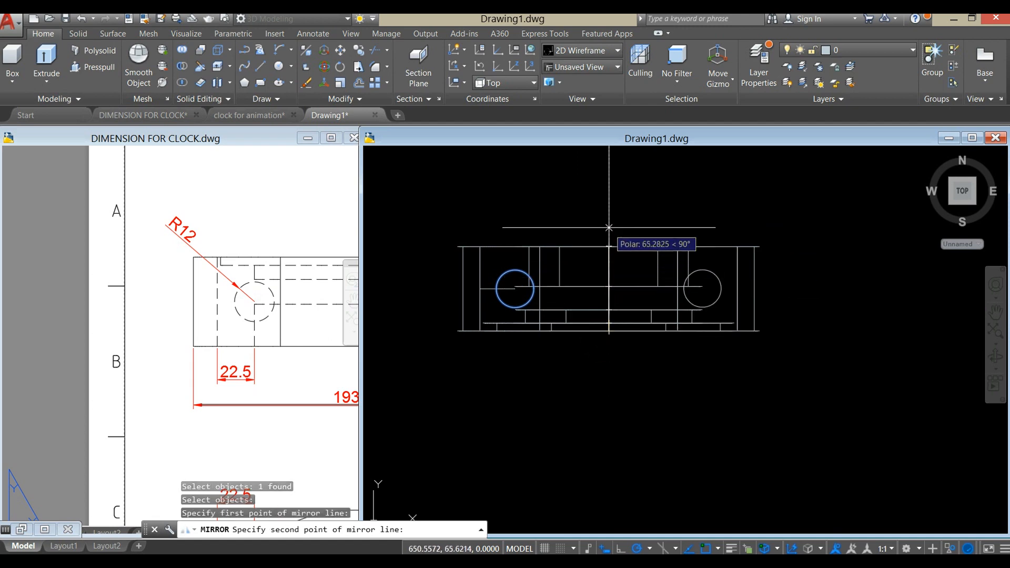
left_click(609, 194)
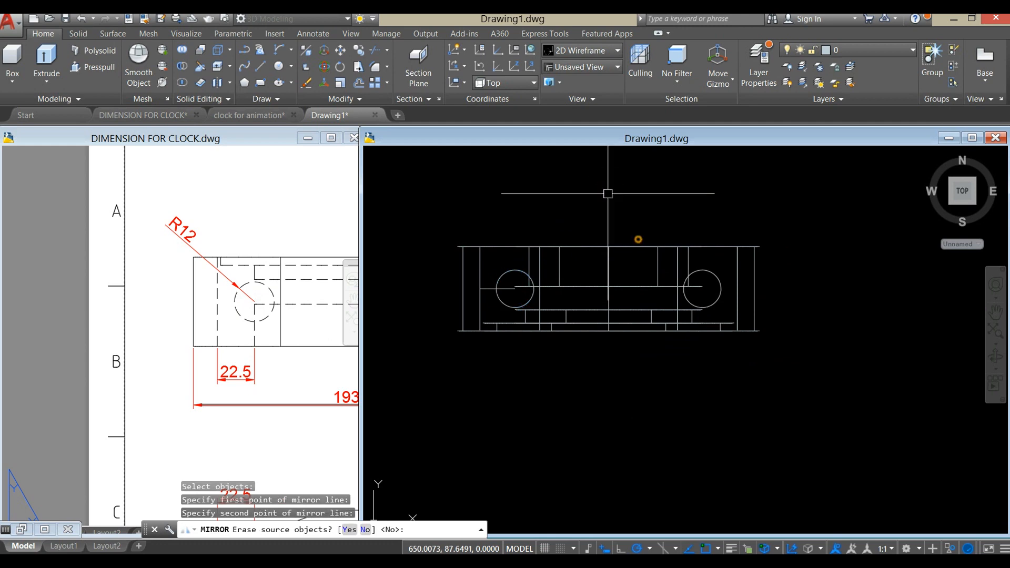
left_click(639, 239)
- Erase the construction line on the left shoulder's top face
mouse_move(600, 372)
middle_mouse_down("shift")
mouse_move(633, 300)
mouse_move(609, 234)
mouse_move(604, 248)
middle_mouse_up("shift")
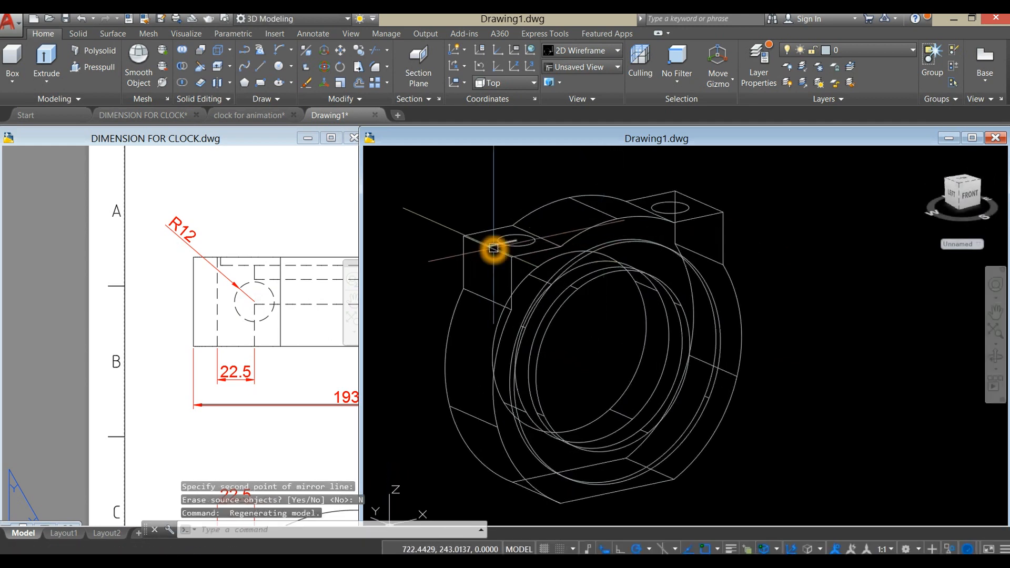
scroll(494, 248, "up", 5)
left_click(507, 225)
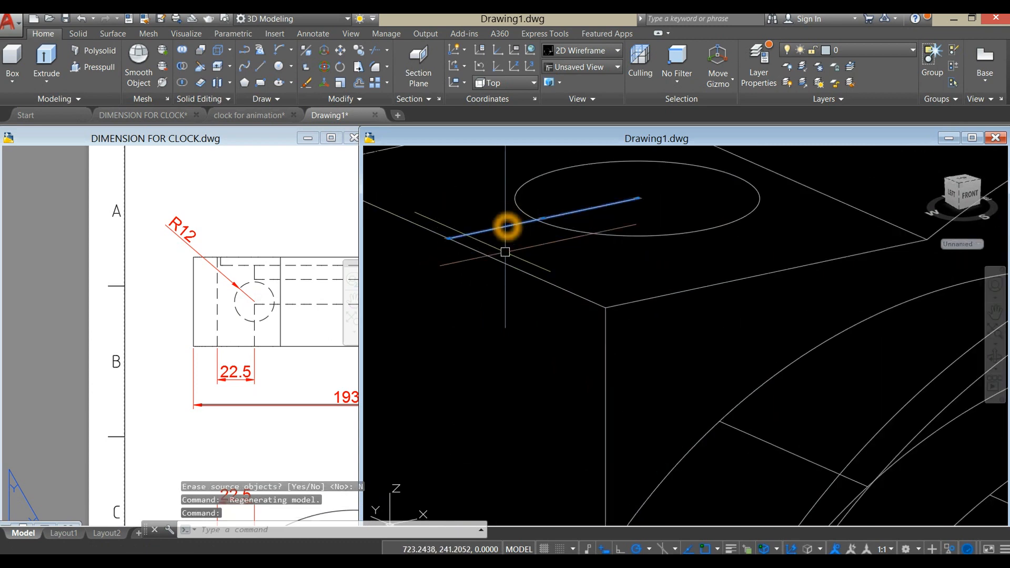
key("Delete")
scroll(504, 249, "down", 5)
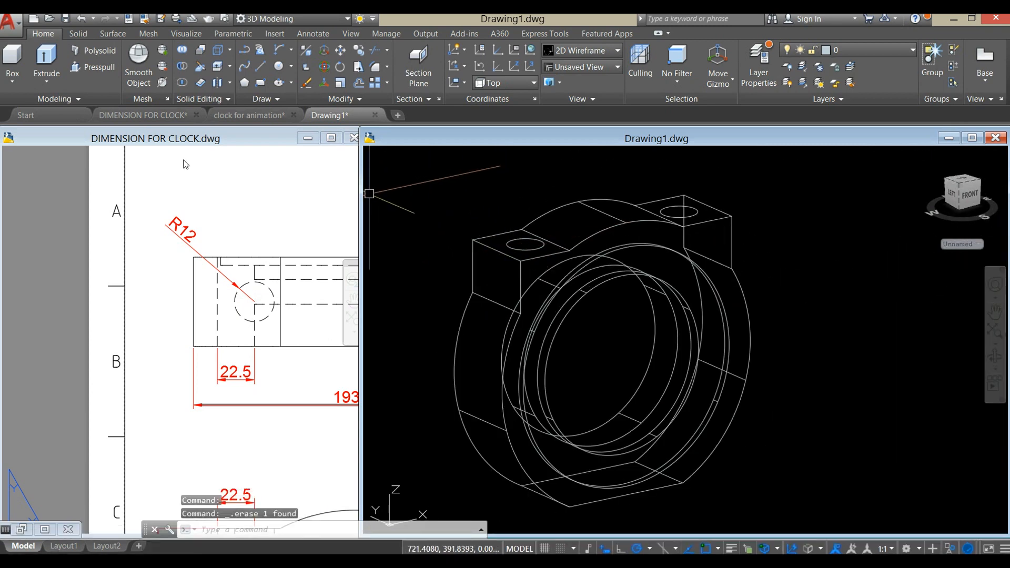
- Presspull the left shoulder's circle 5 down into the body to cut a blind hole
left_click(93, 66)
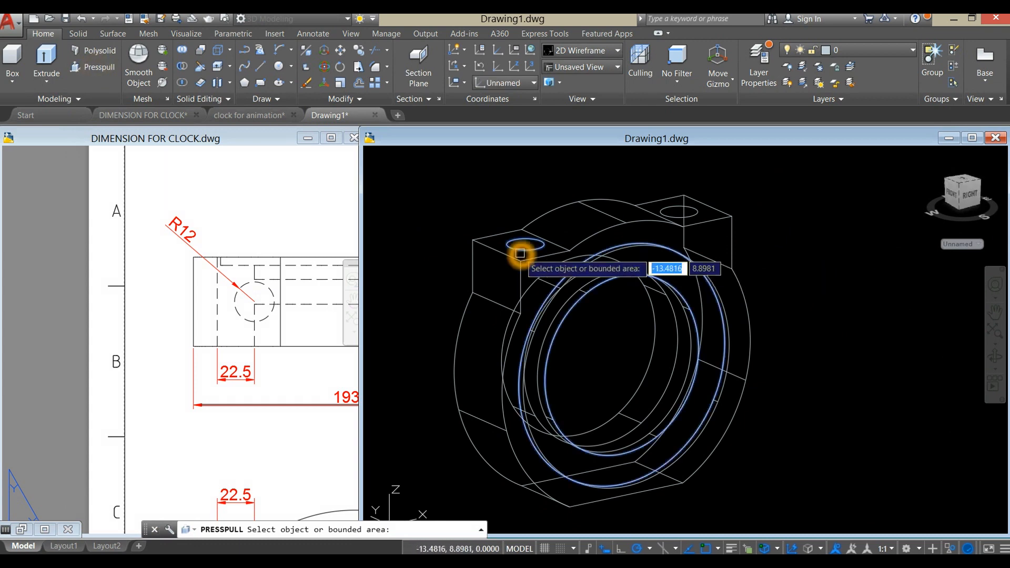
scroll(526, 255, "up", 5)
left_click(536, 218)
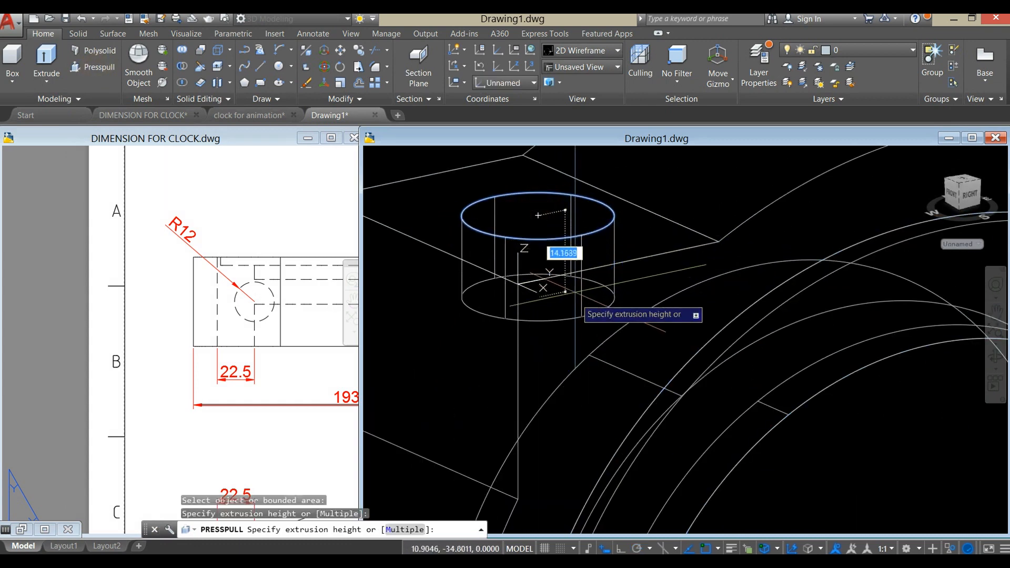
left_click(566, 210)
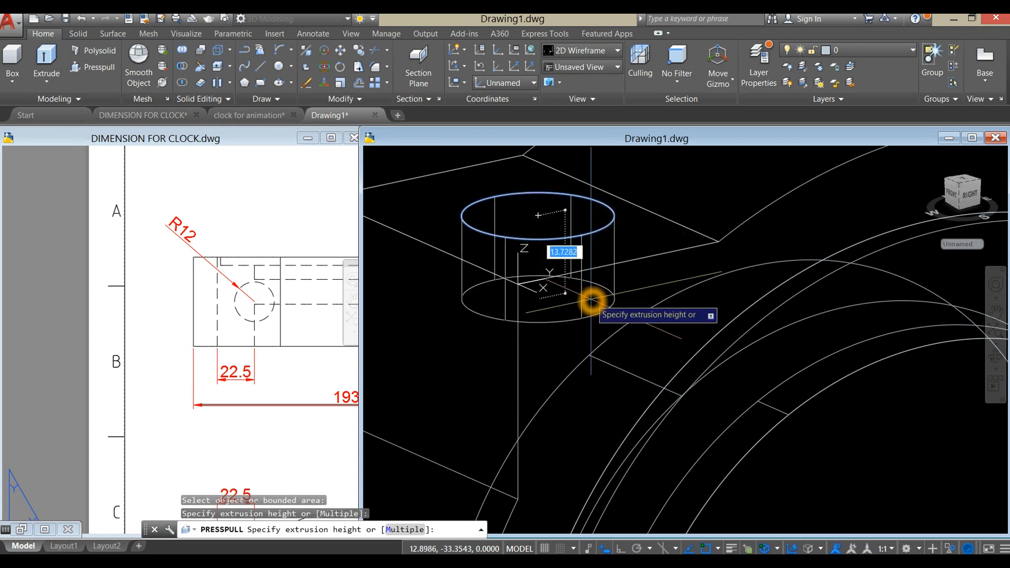
type("5")
key("Return")
- Presspull the right shoulder's circle 5 down into the body to cut the matching blind hole
scroll(591, 295, "down", 4)
scroll(665, 263, "up", 6)
scroll(665, 258, "up", 2)
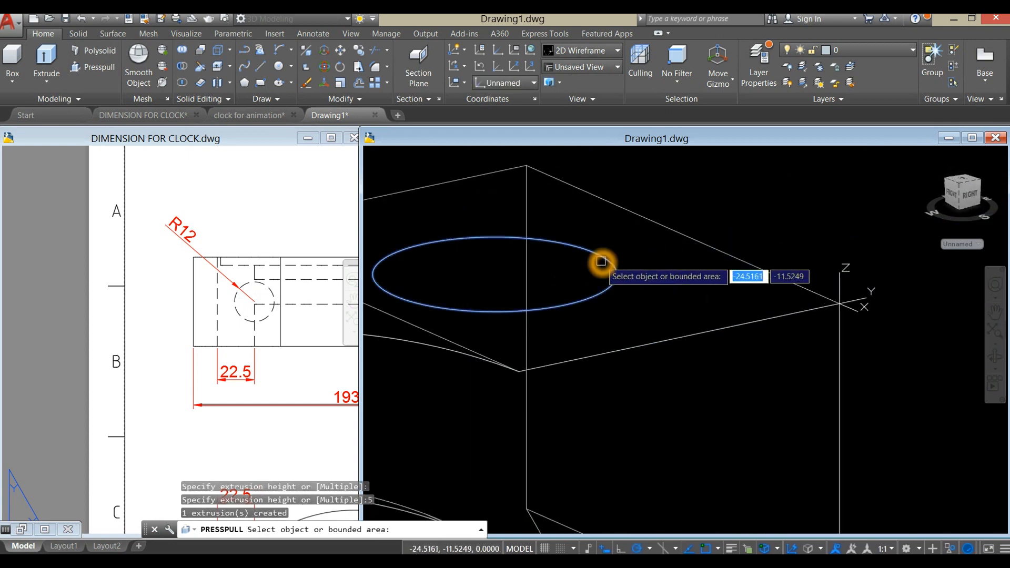
left_click(595, 266)
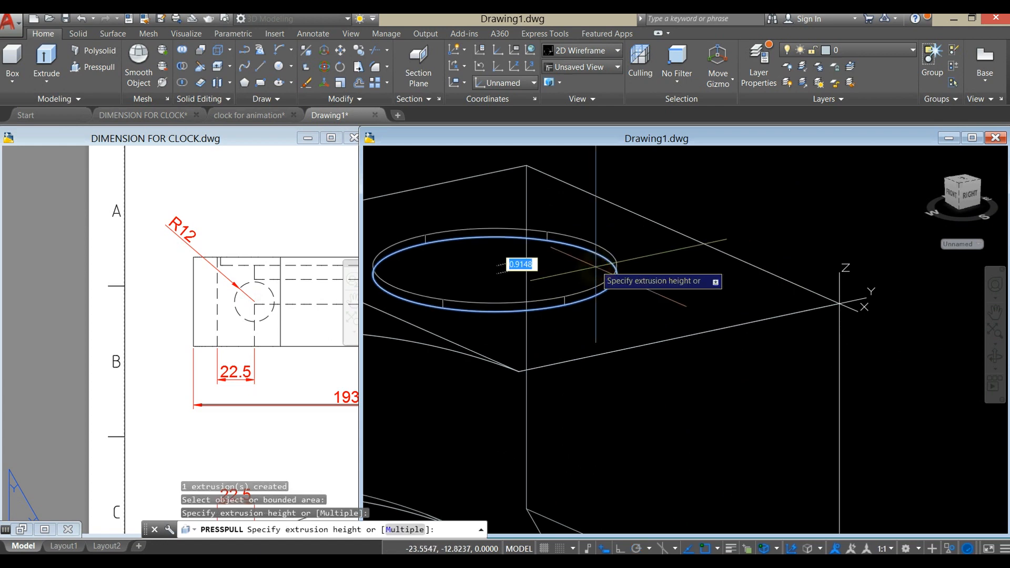
scroll(626, 309, "down", 4)
middle_click_drag(626, 309, 628, 255)
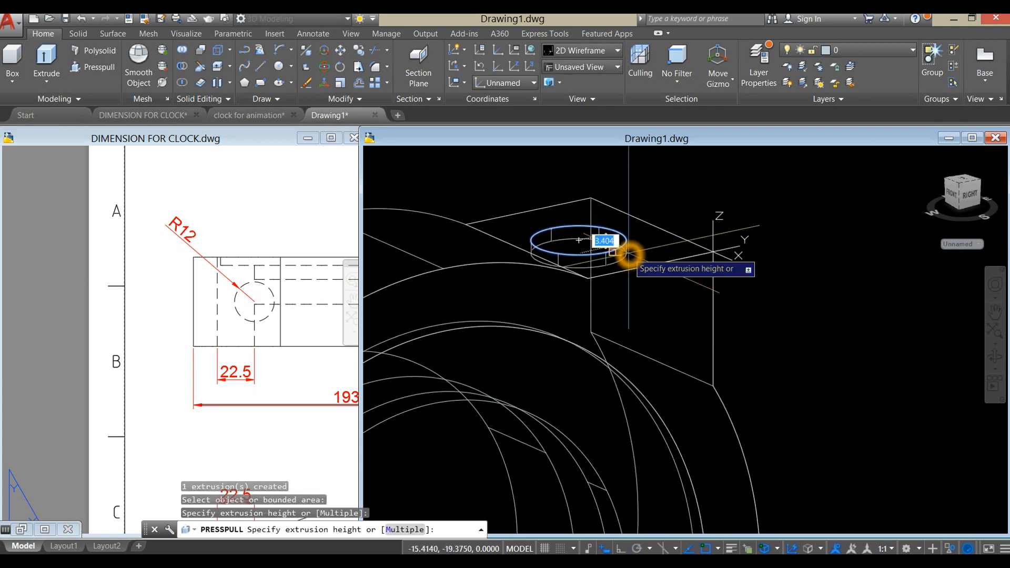
scroll(616, 264, "up", 3)
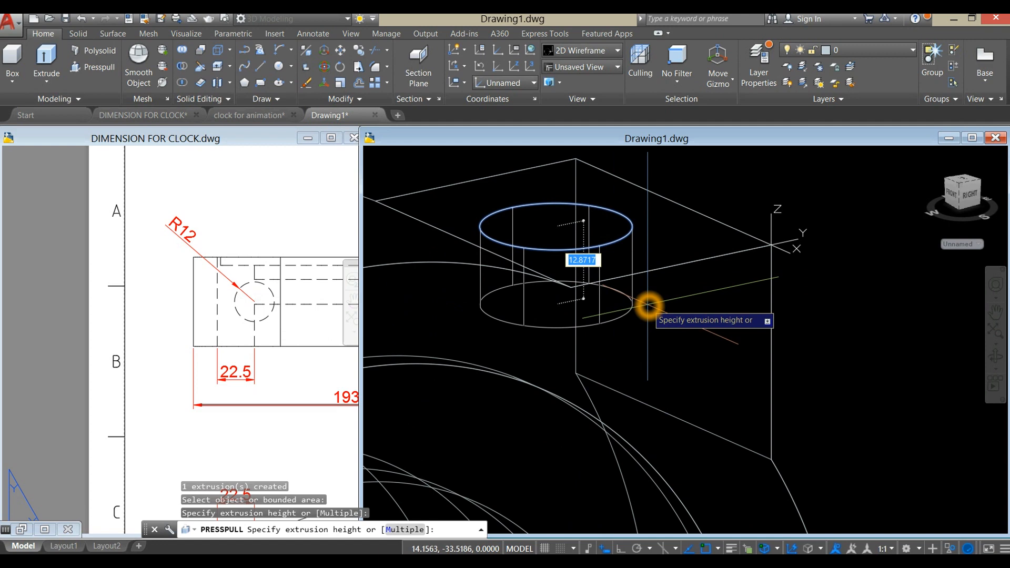
key("Return")
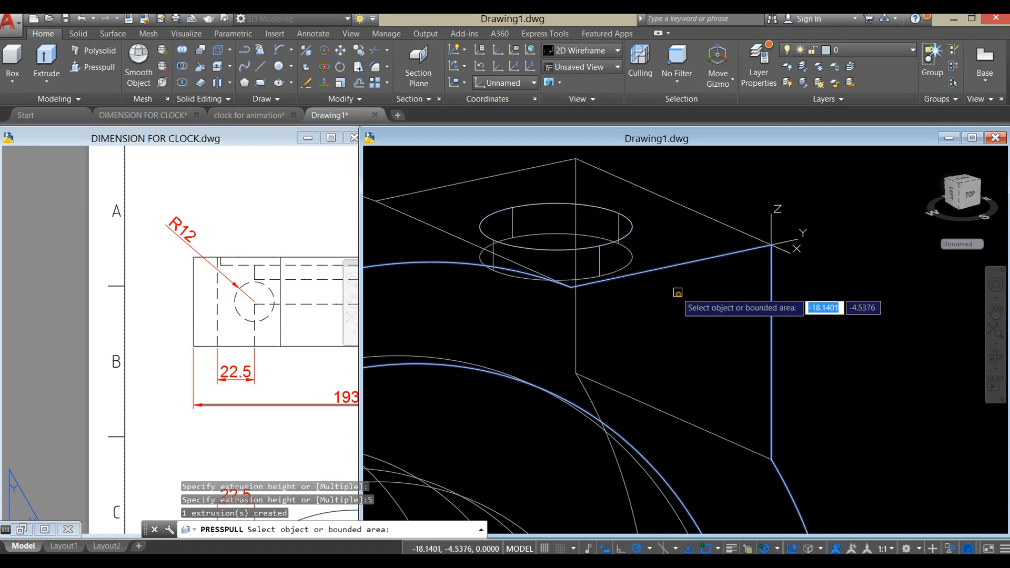
- Finish the Presspull and set the visual style to Realistic, orbiting to show the clock body from its front
key("Return")
scroll(689, 300, "down", 4)
left_click(450, 155)
left_click(496, 224)
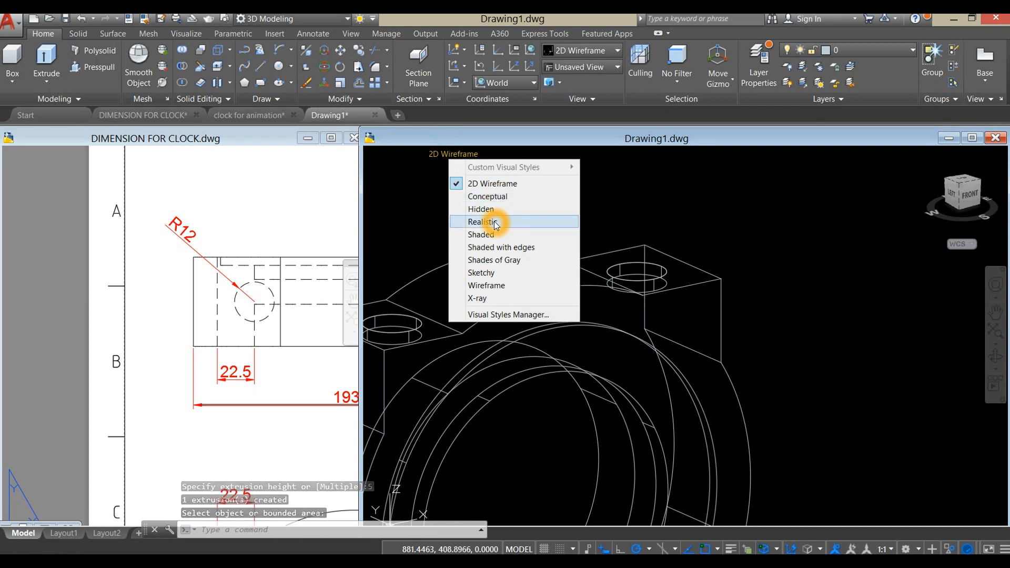
middle_click_drag(548, 243, 605, 258, "shift")
scroll(568, 257, "up", 2)
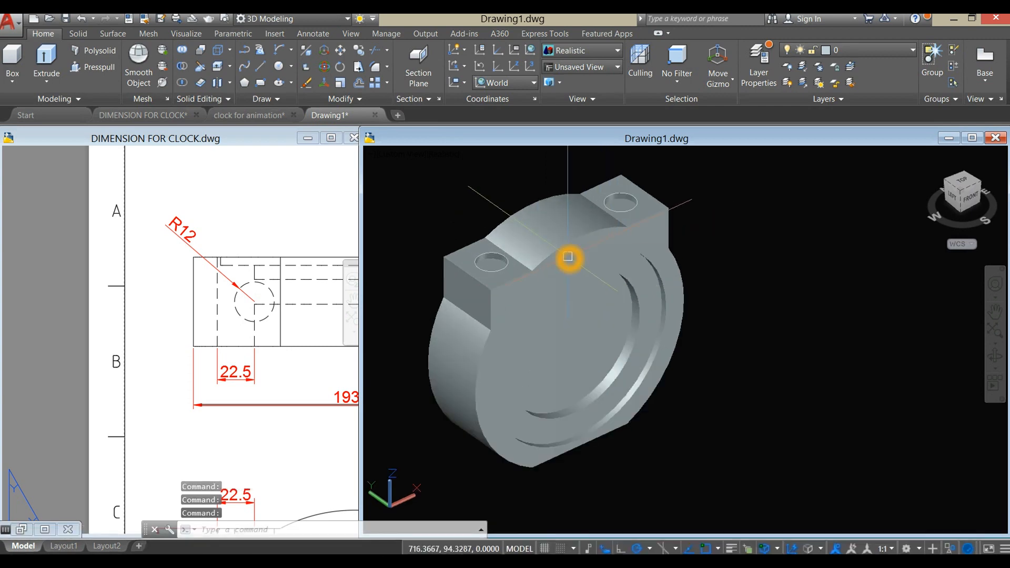
left_click(688, 365)
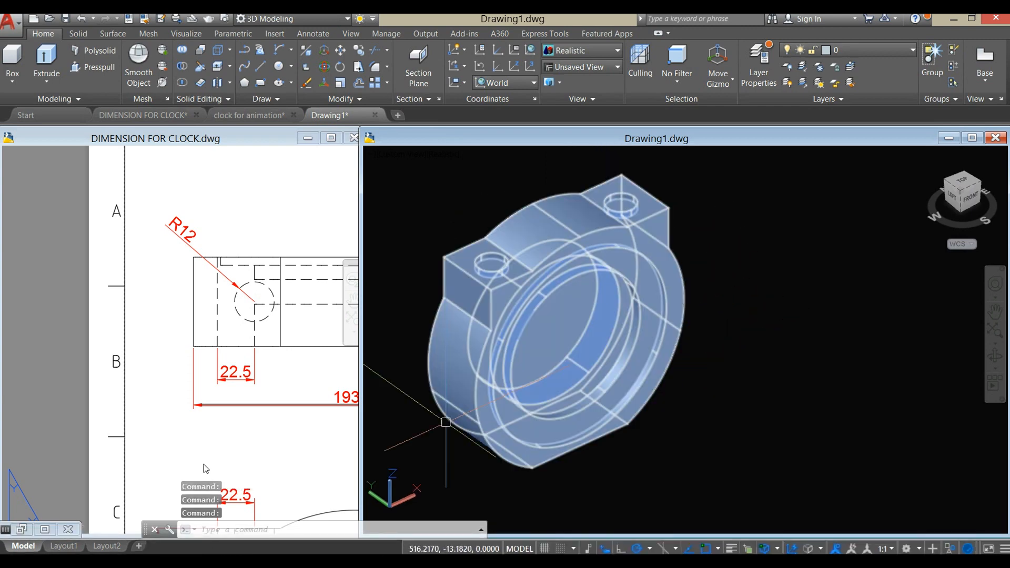
left_click(74, 483)
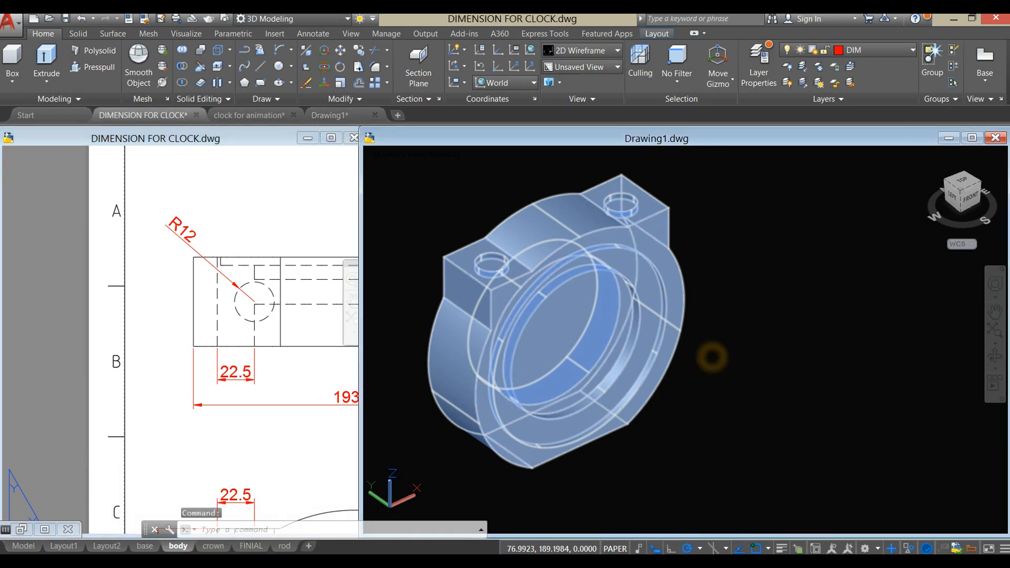
left_click(709, 357)
left_click(734, 338)
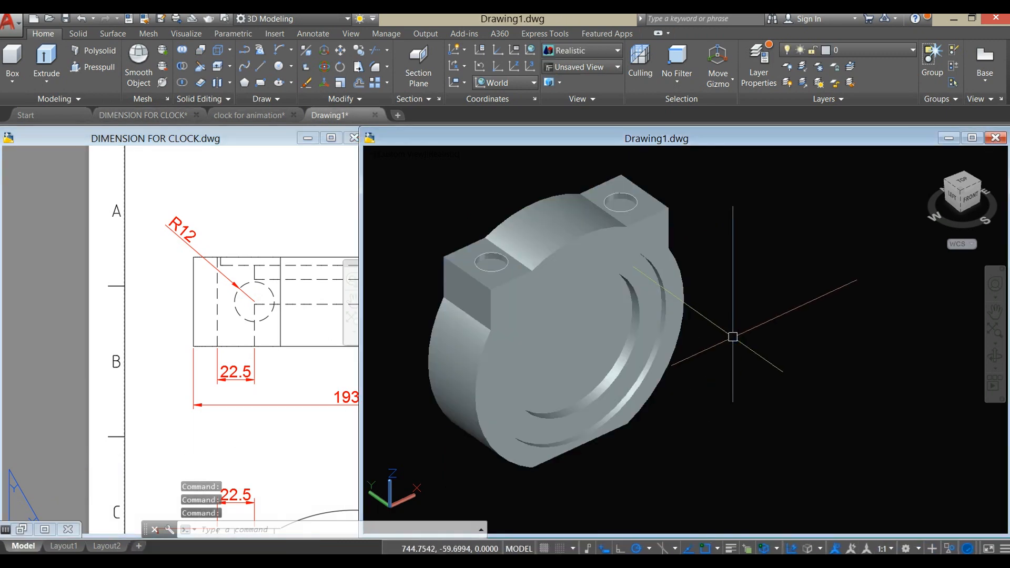
- Draw a reference line from the right shoulder's top front corner outward along the X direction, about 160 long
type("l")
key("Return")
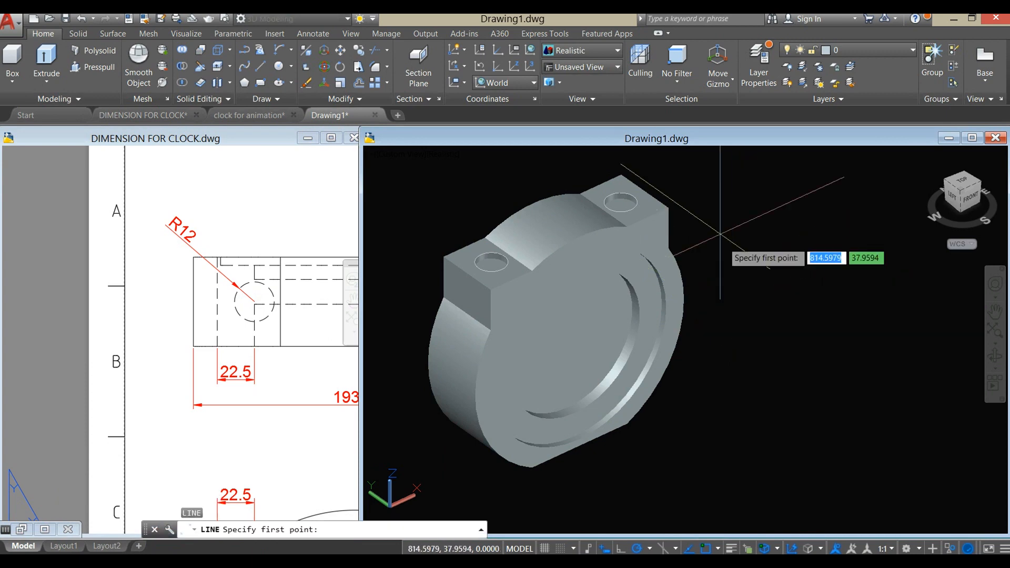
left_click(668, 207)
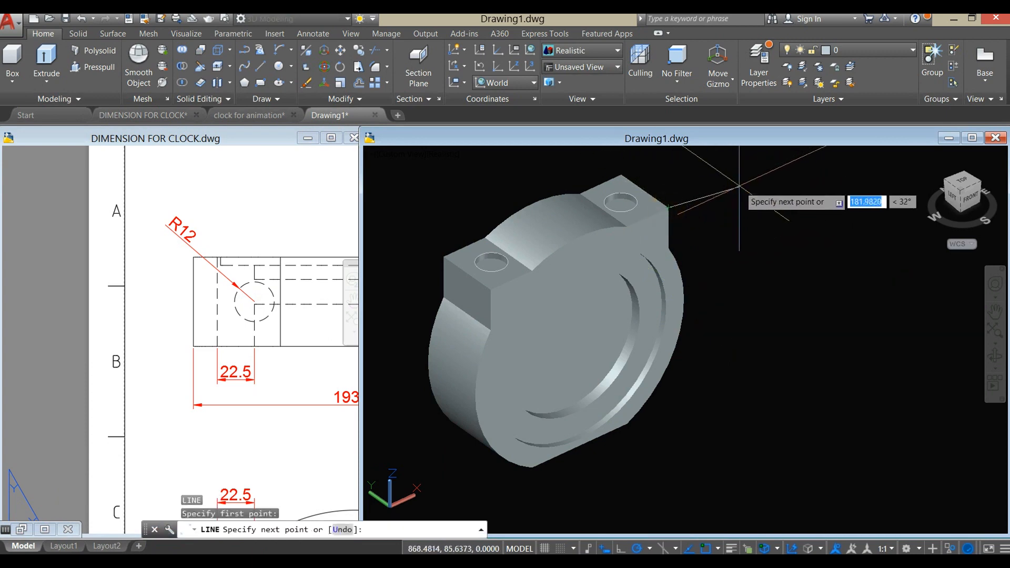
middle_click_drag(739, 185, 665, 266)
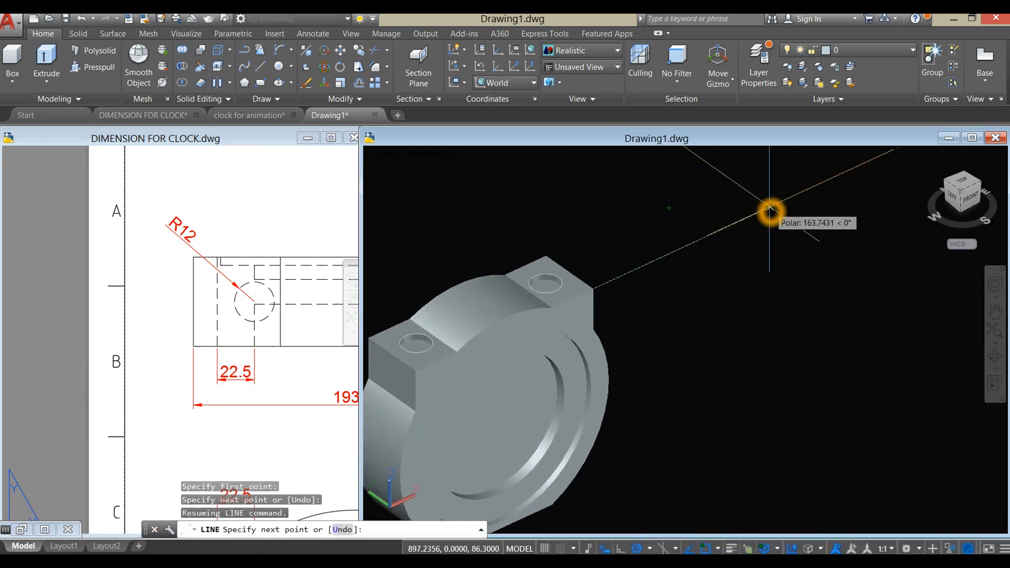
left_click(770, 208)
right_click(828, 241)
left_click(843, 248)
- Hide the clock body solid, leaving the reference line in the drawing
left_click(569, 301)
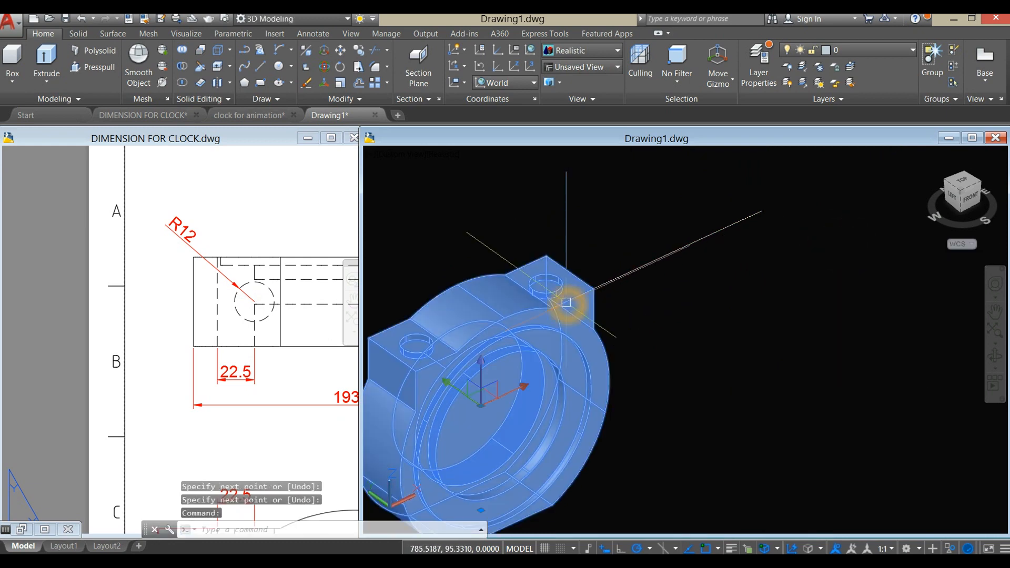
right_click(547, 210)
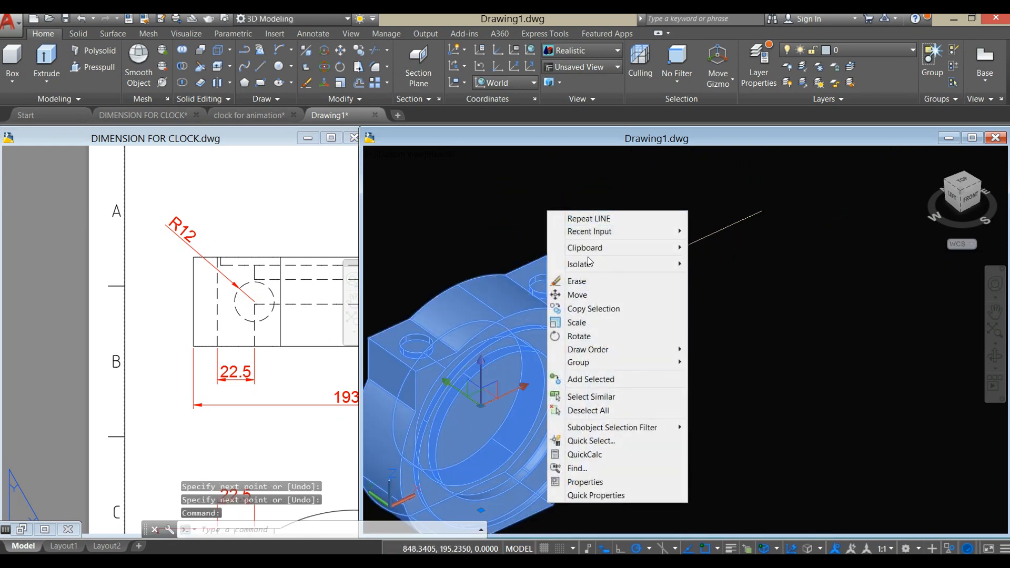
mouse_move(592, 264)
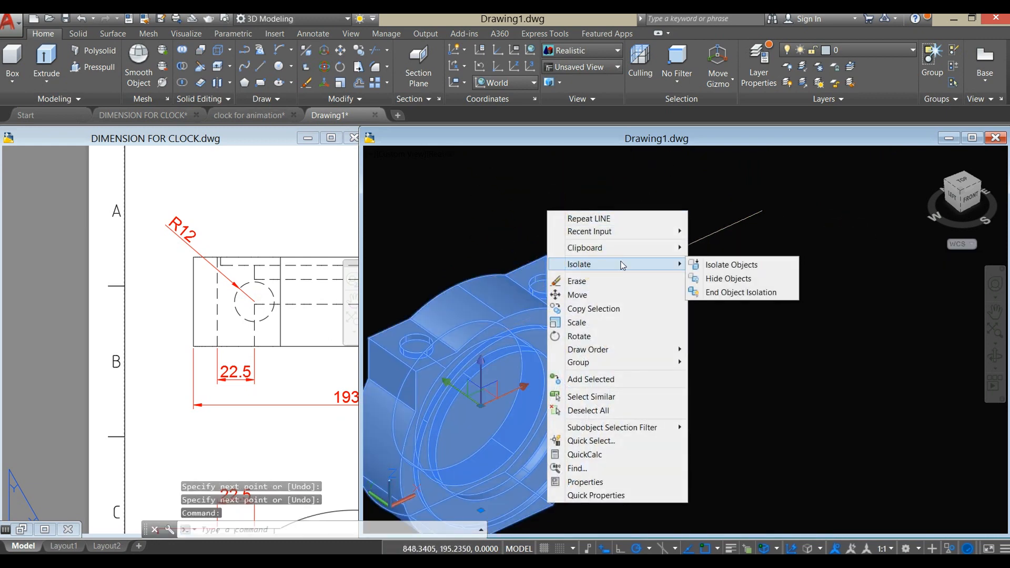
left_click(729, 278)
- Erase the two leftover shoulder-hole circles
left_click(526, 301)
left_click(536, 292)
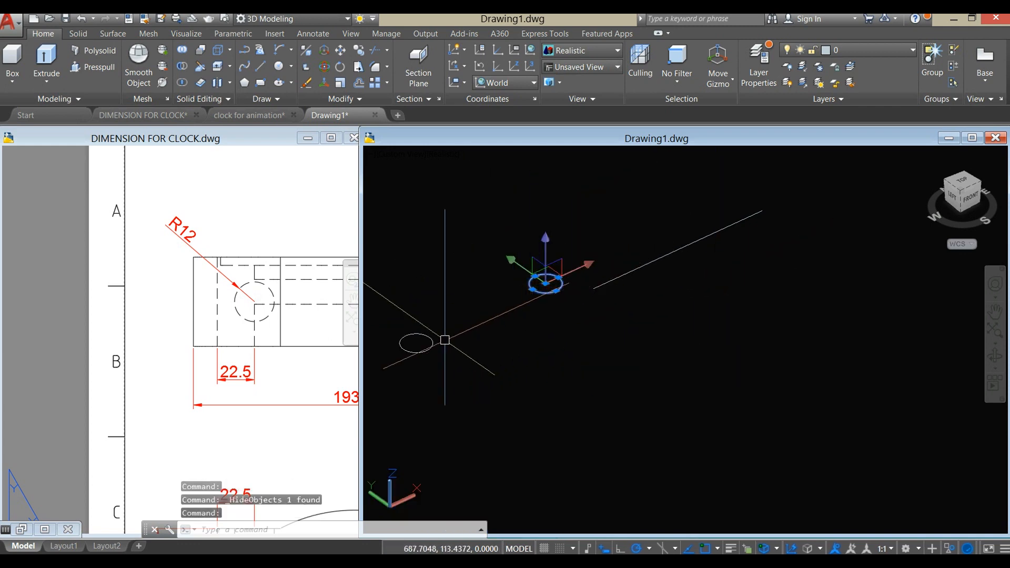
left_click(431, 346)
key("Delete")
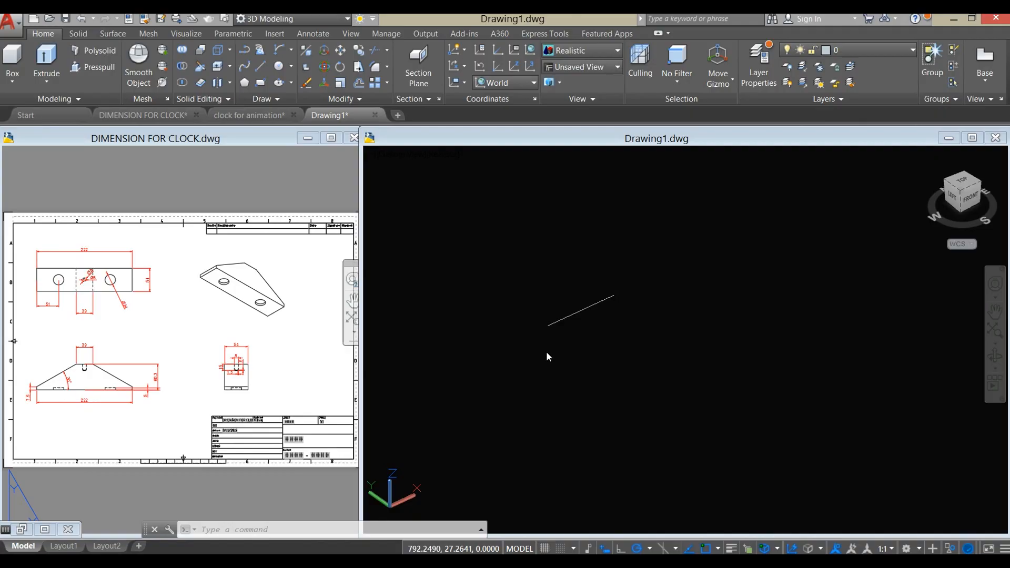
- Set the model to the Front view and bring the reference line's free end into view
left_click(548, 354)
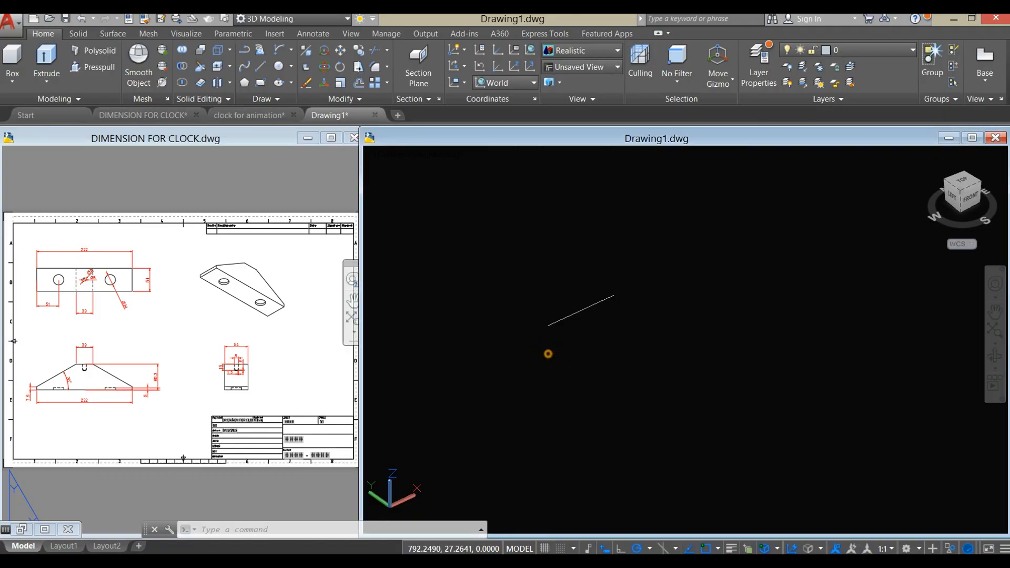
left_click(402, 157)
left_click(439, 235)
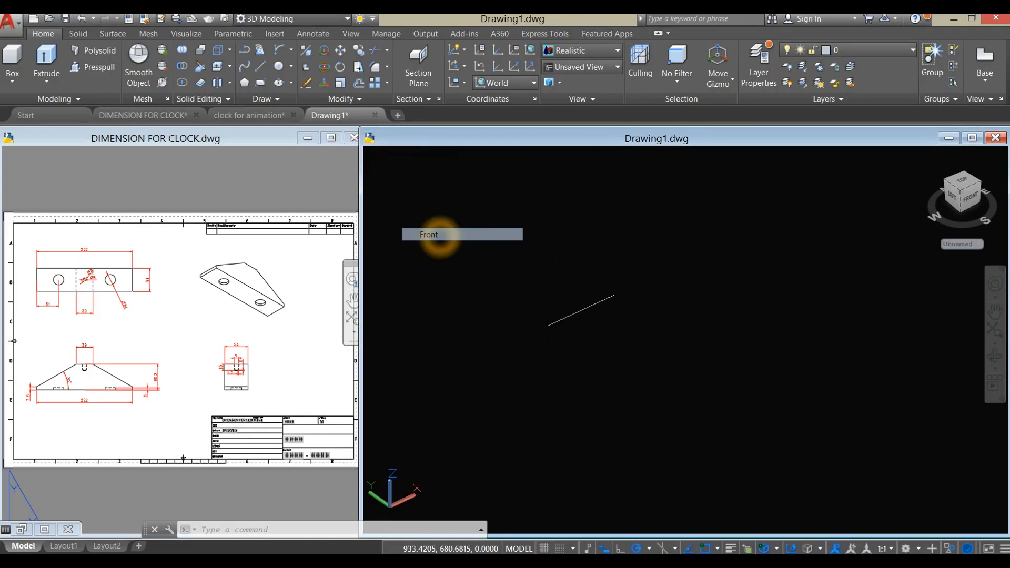
scroll(686, 330, "down", 2)
middle_click_drag(685, 329, 416, 390)
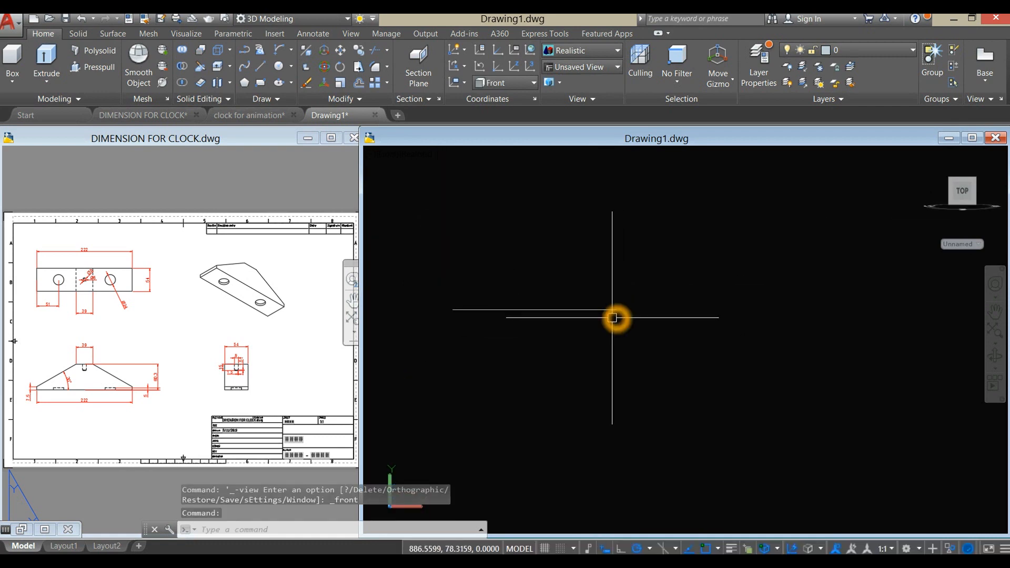
scroll(613, 317, "up", 3)
left_click(623, 297)
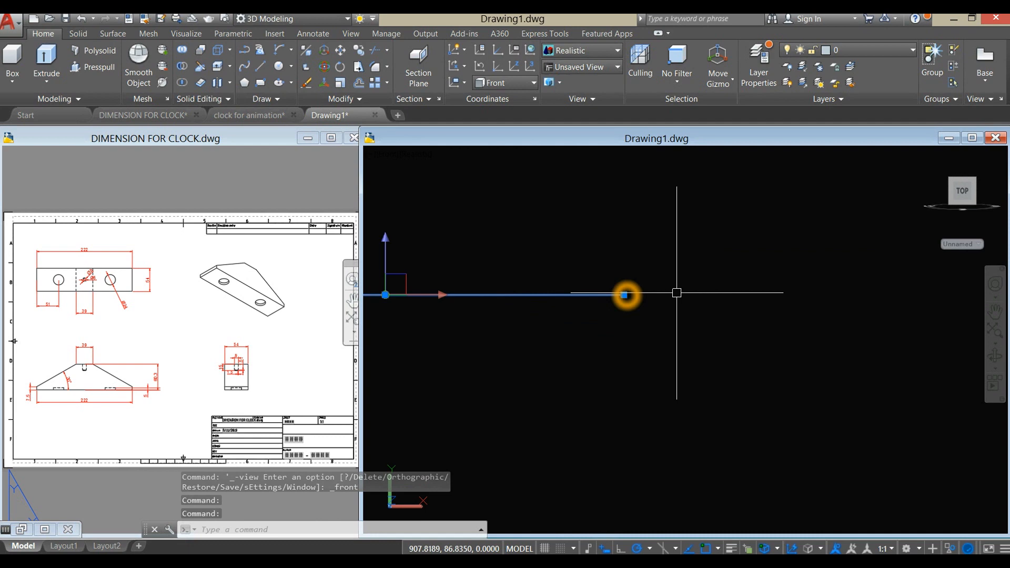
key("Escape")
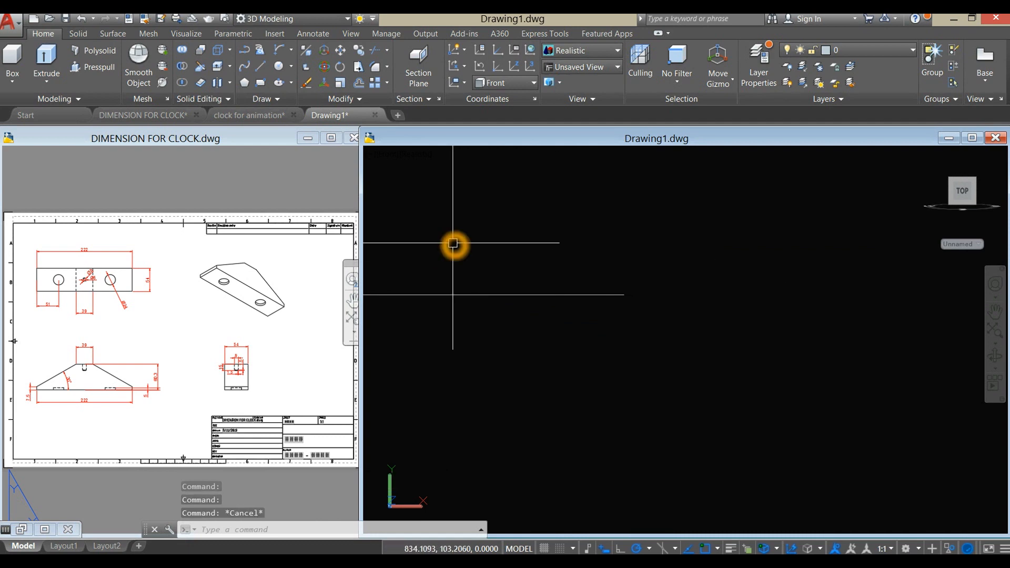
- Draw a horizontal base line 222 long from the right end of the reference line for the crown's front profile
left_click(135, 413)
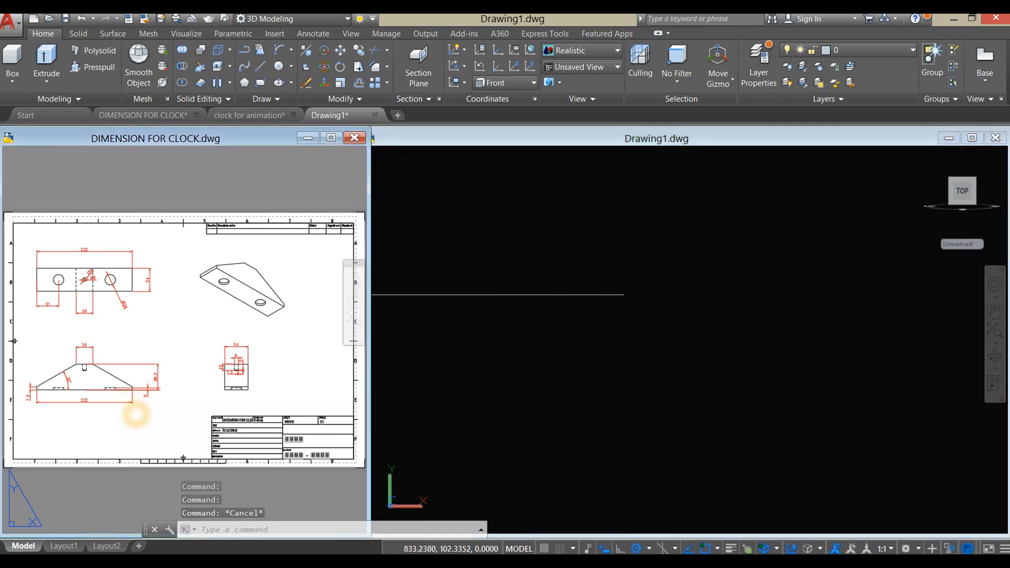
left_click(588, 354)
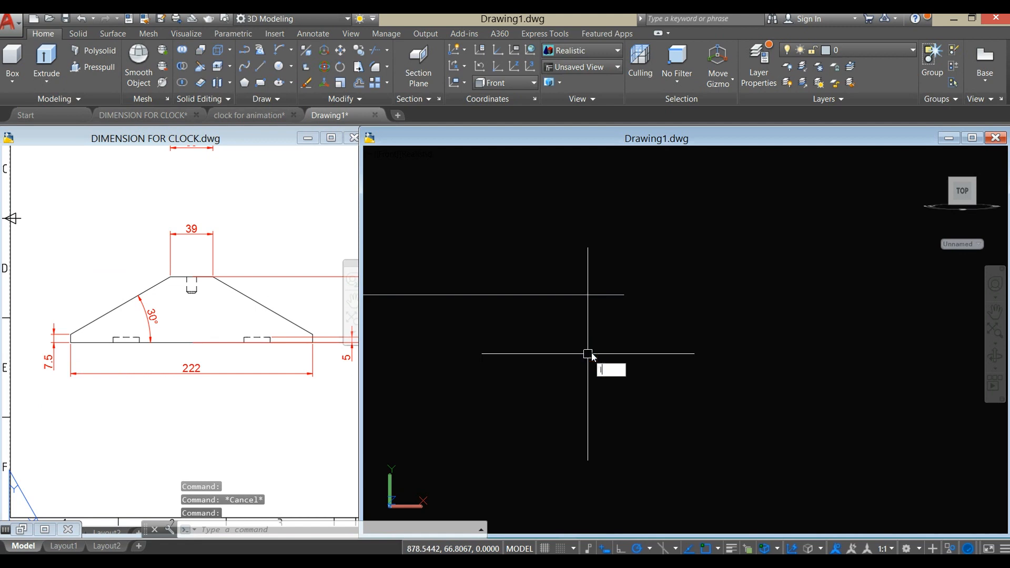
type("l")
key("Return")
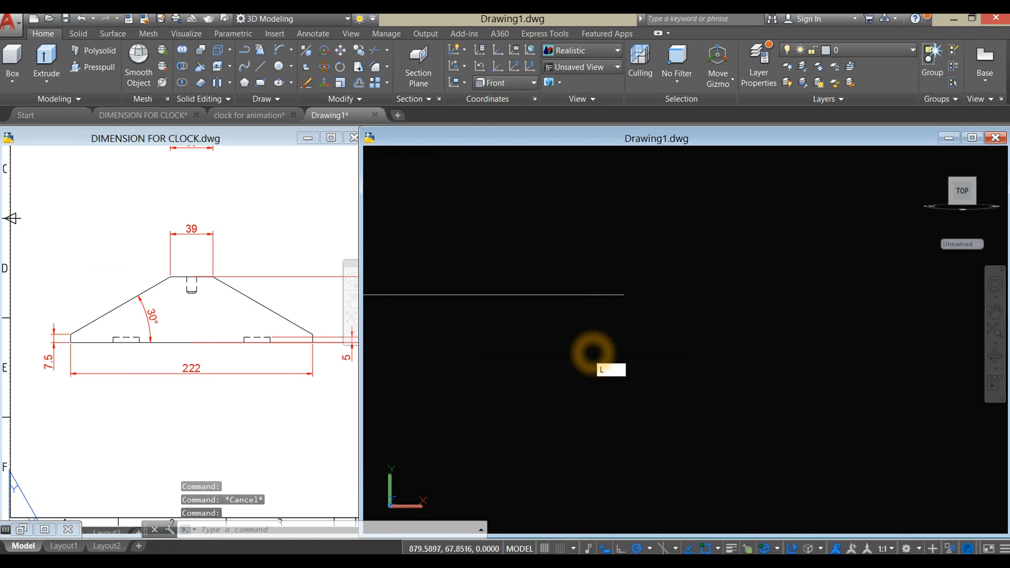
left_click(624, 294)
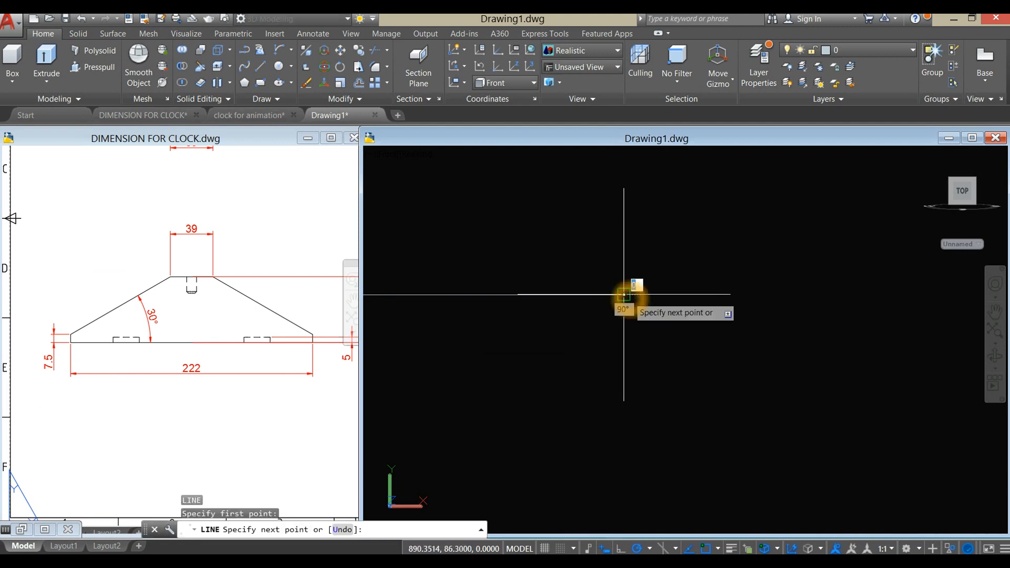
left_click(829, 294)
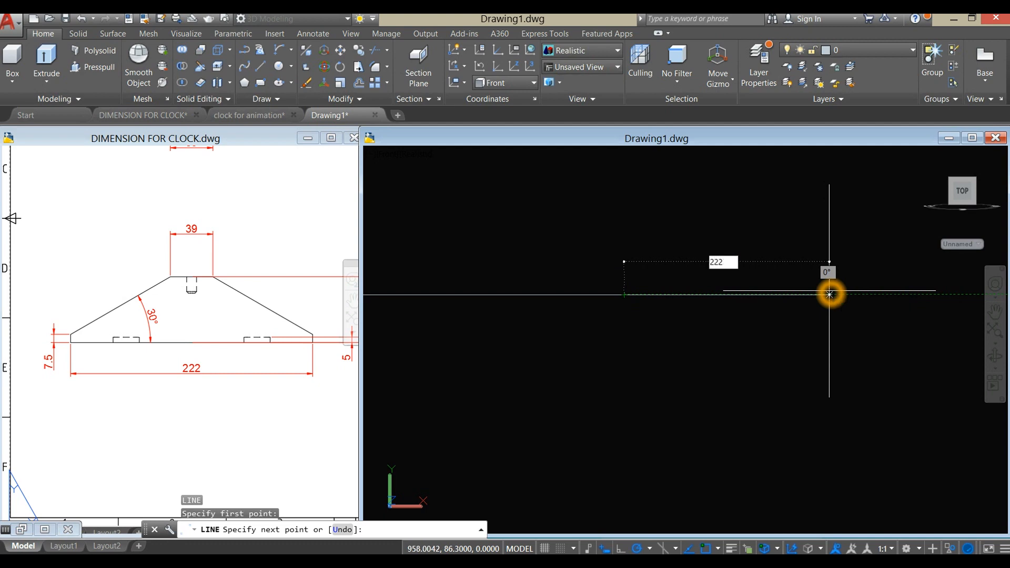
type("222")
key("Return")
right_click(789, 237)
left_click(800, 245)
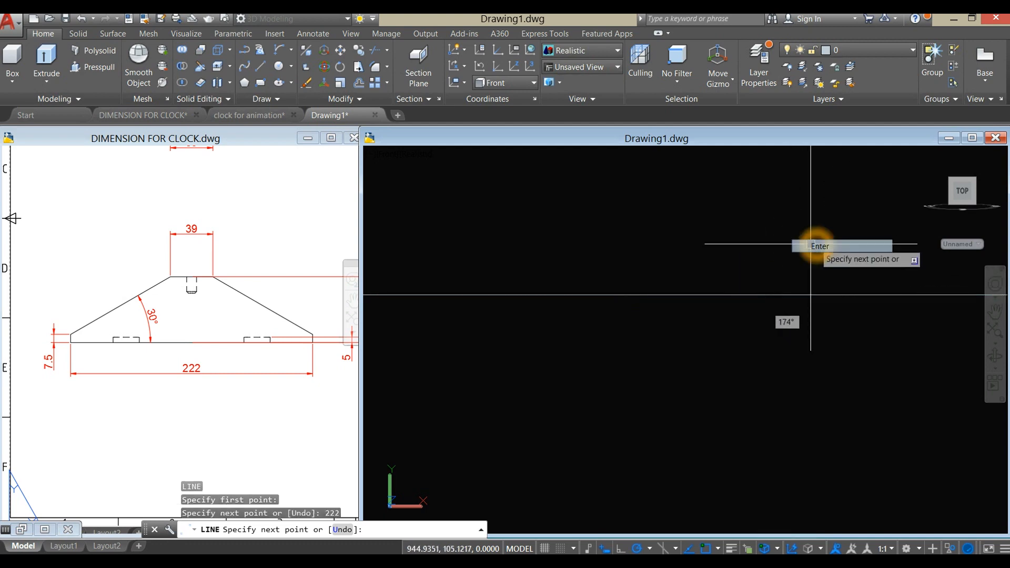
- Erase the reference line, keeping the 222 base line
left_click(442, 299)
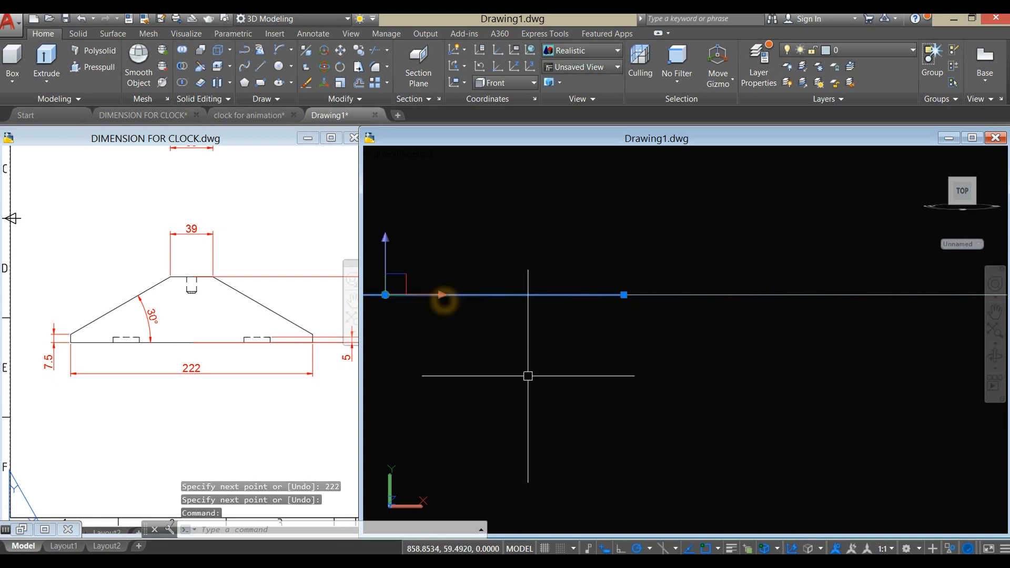
key("Delete")
scroll(546, 361, "down", 5)
middle_click_drag(546, 361, 447, 361)
- Draw a vertical line 7.5 upward from the left end of the base line
left_click(590, 296)
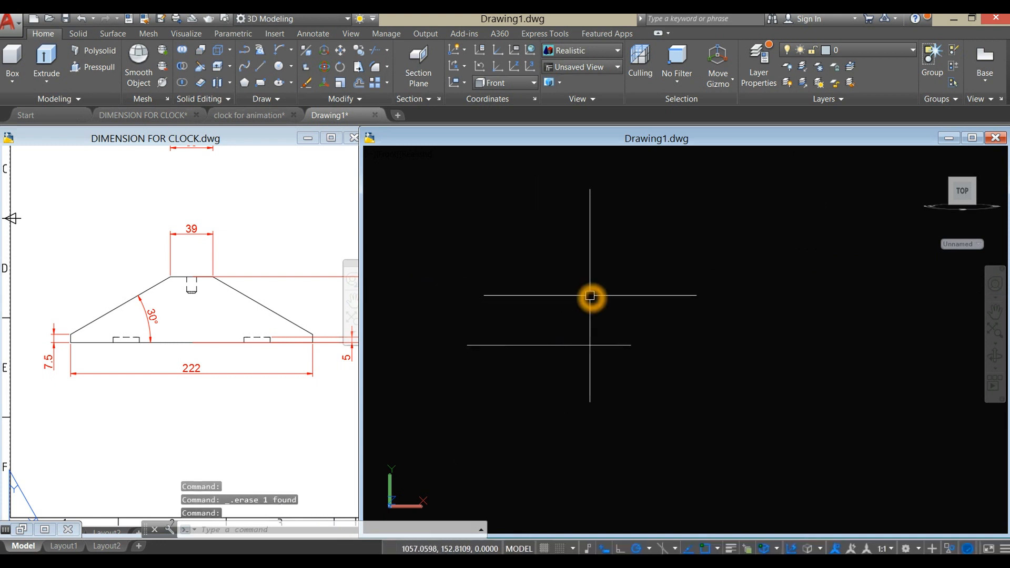
key("Return")
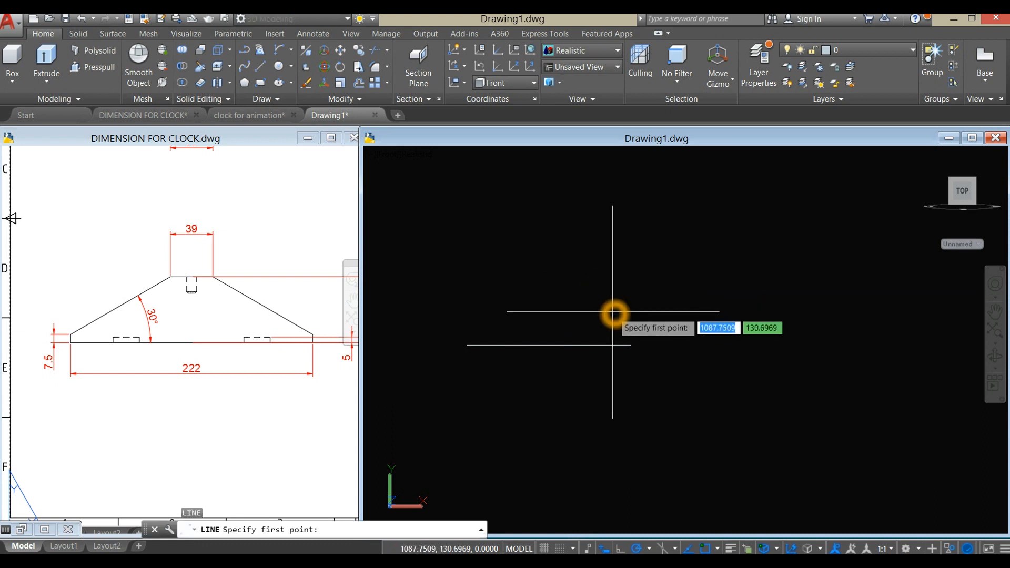
left_click(466, 346)
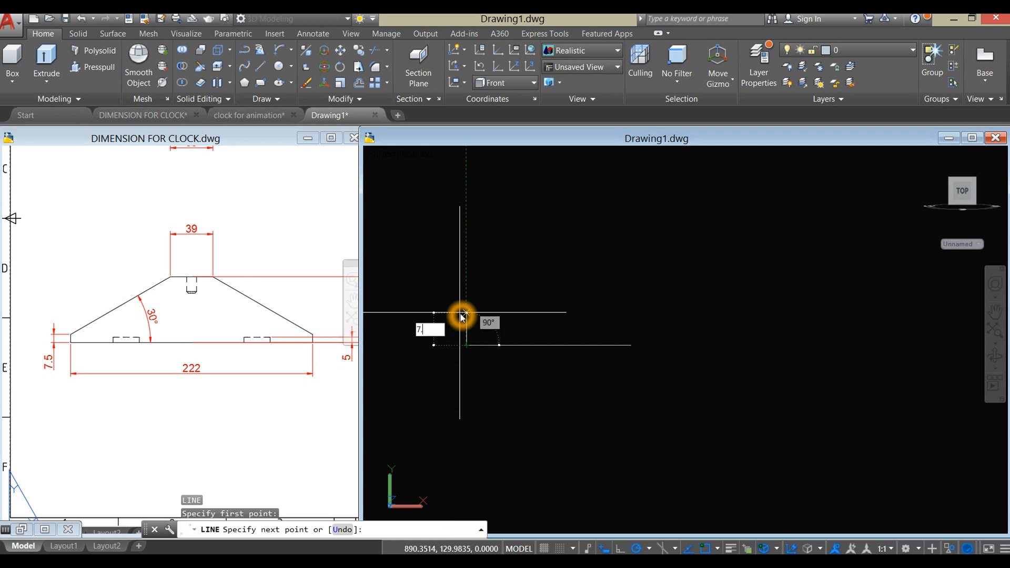
type("7.5")
key("Return")
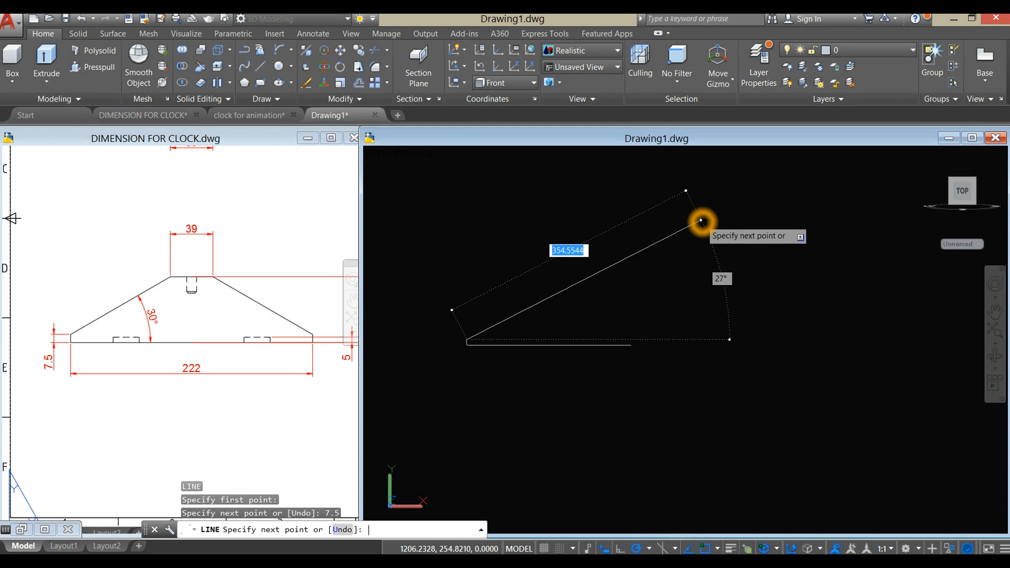
- Continue with a sloped line rising at 30° toward the right from the top of the short vertical edge
type("30")
key("Return")
right_click(704, 220)
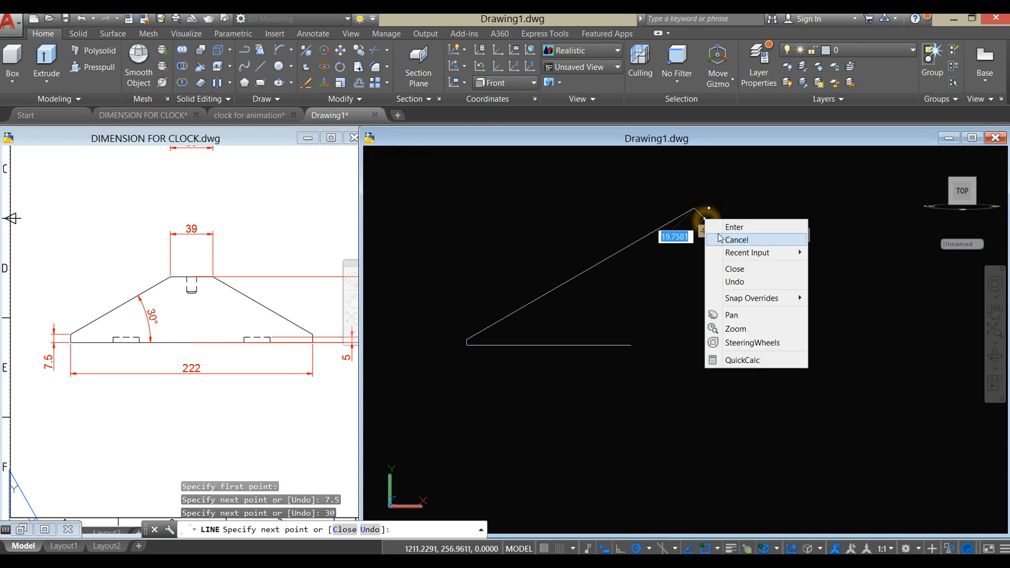
left_click(734, 227)
left_click(593, 268)
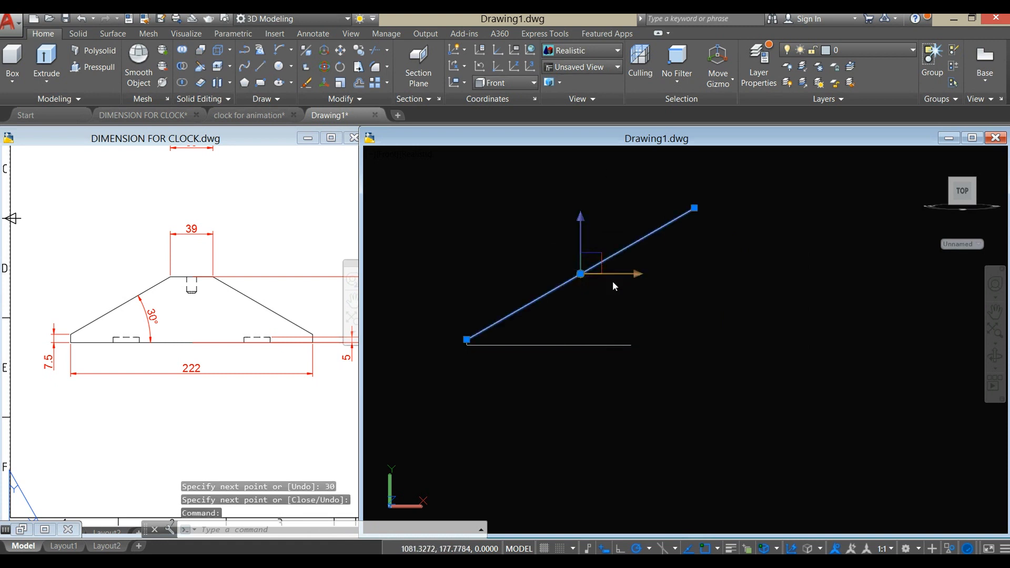
key("Escape")
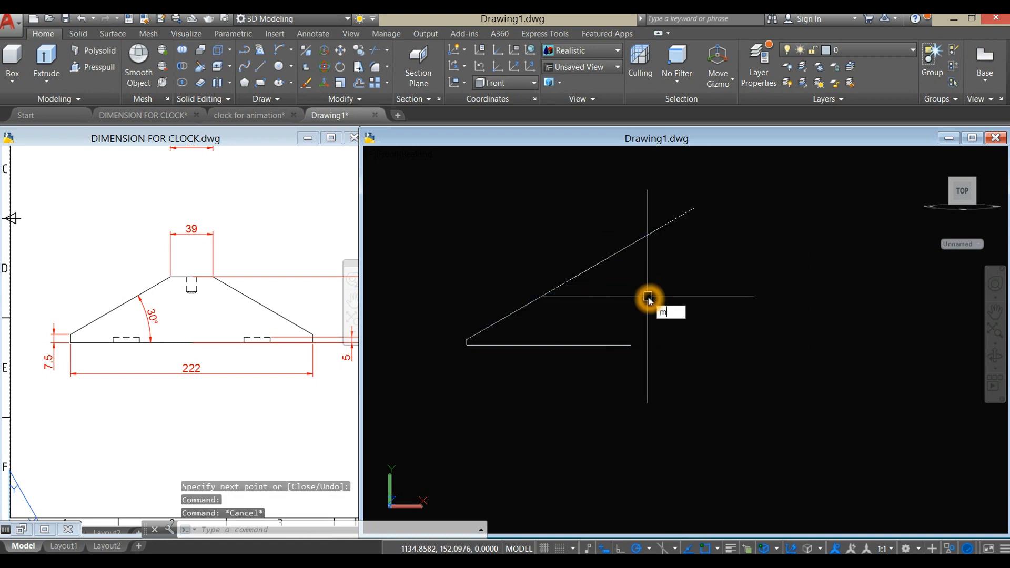
- Mirror the 30° sloped line about a vertical axis through the base line's midpoint, keeping the original line
type("mi")
key("Return")
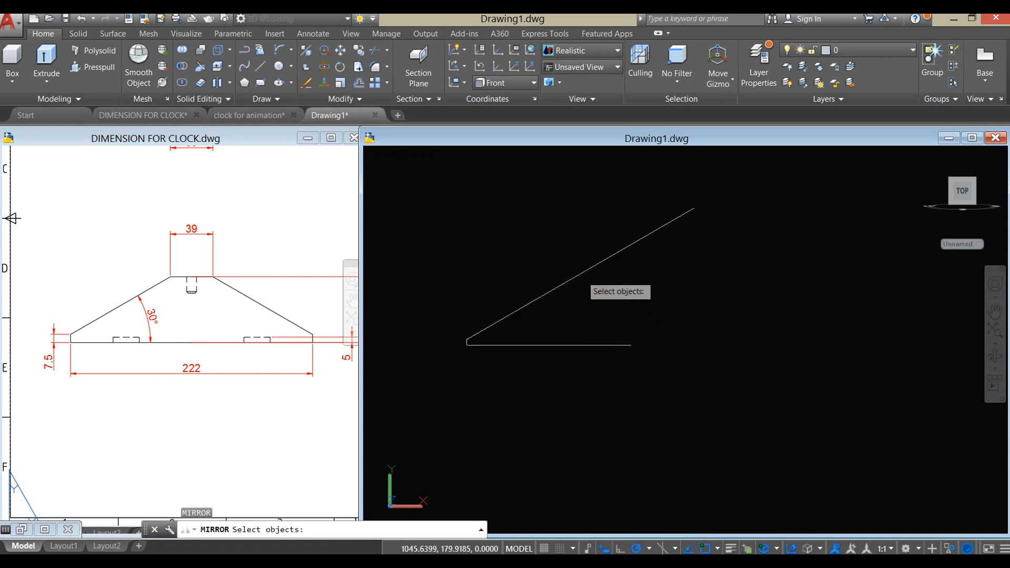
left_click(583, 275)
key("Return")
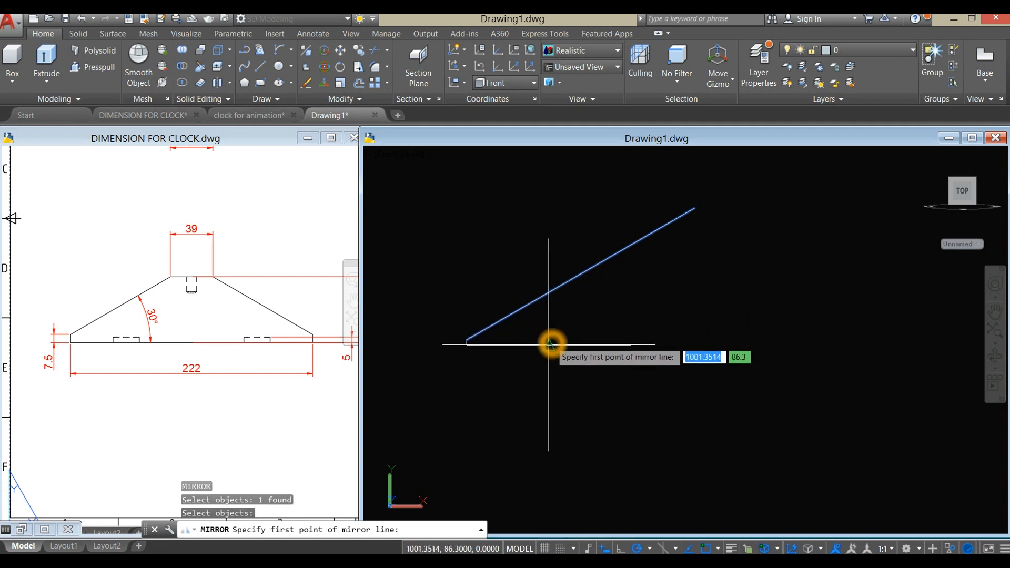
left_click(550, 345)
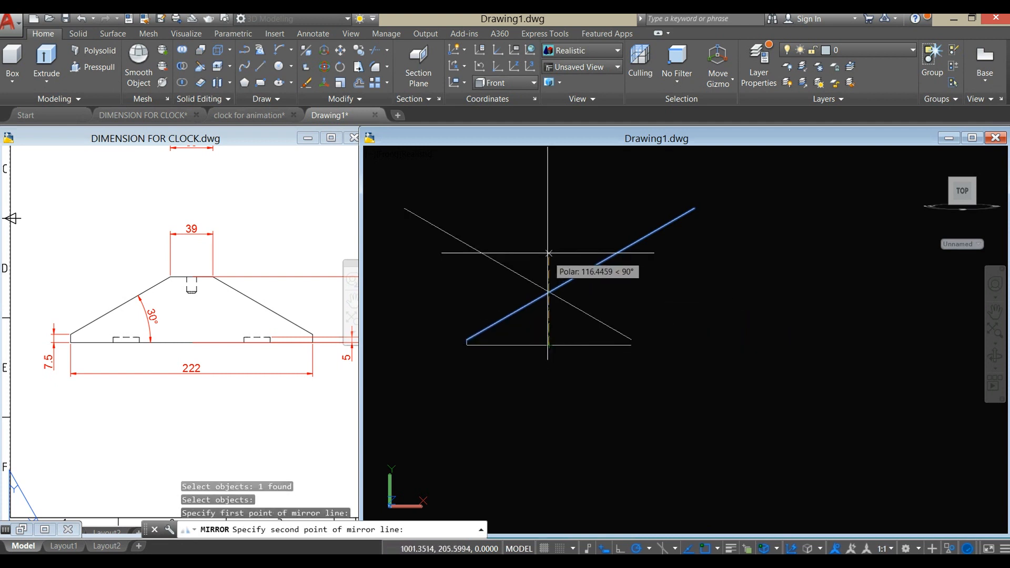
left_click(556, 231)
left_click(572, 284)
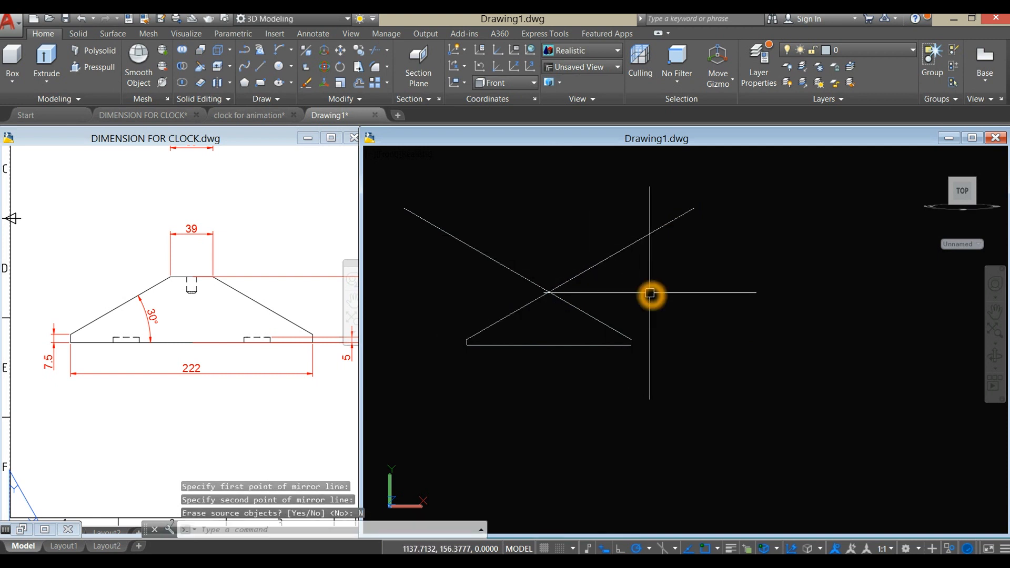
- Draw the short vertical edge at the base line's right end up to the lower end of the mirrored slope
type("l")
key("Return")
scroll(632, 337, "up", 5)
left_click(614, 302)
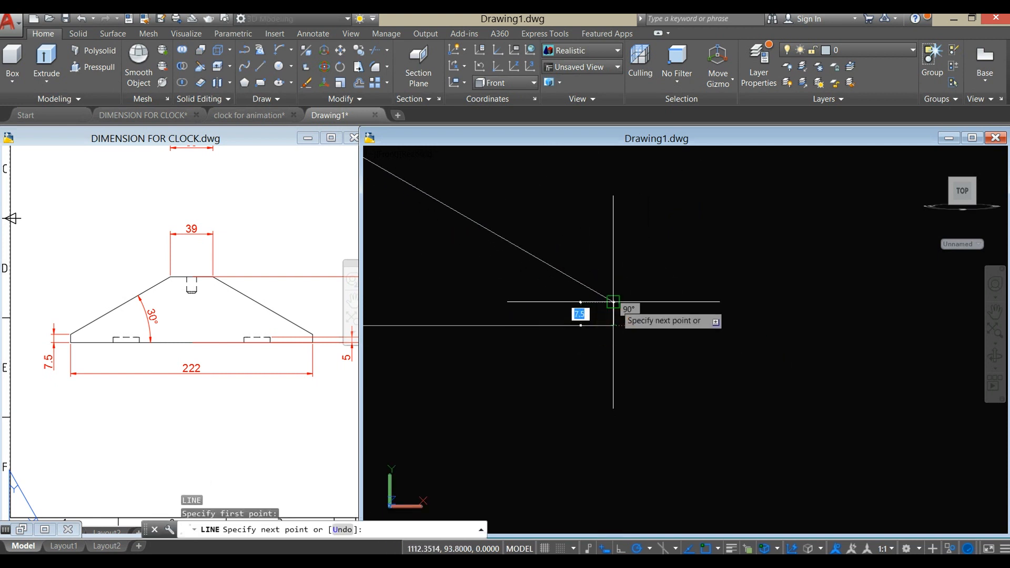
right_click(650, 275)
left_click(676, 284)
scroll(663, 289, "down", 5)
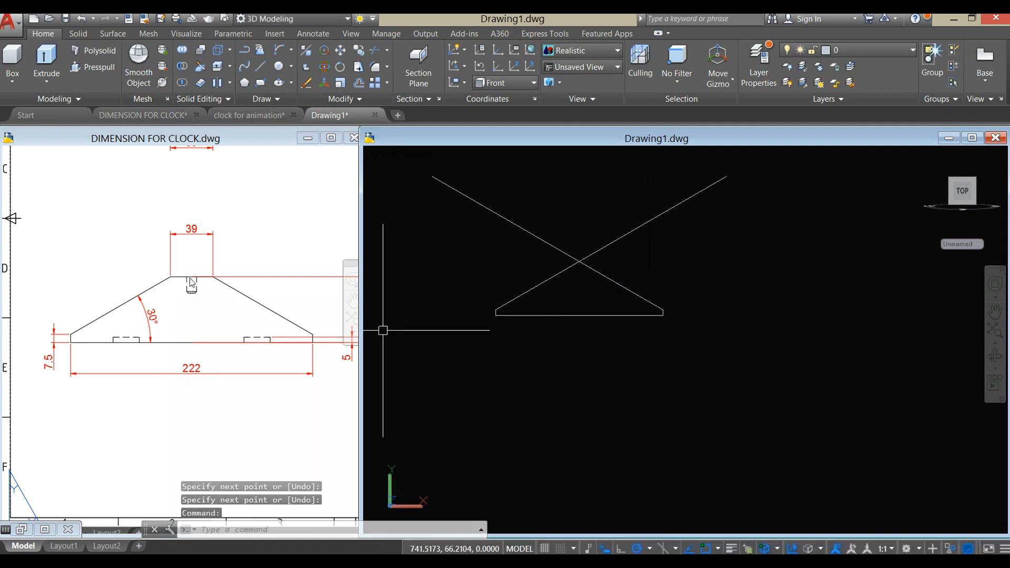
- Check the crown's overall height on its drawing sheet and draw a vertical line 60.3 upward from the base line's midpoint
left_click(224, 314)
middle_click_drag(224, 315, 163, 321)
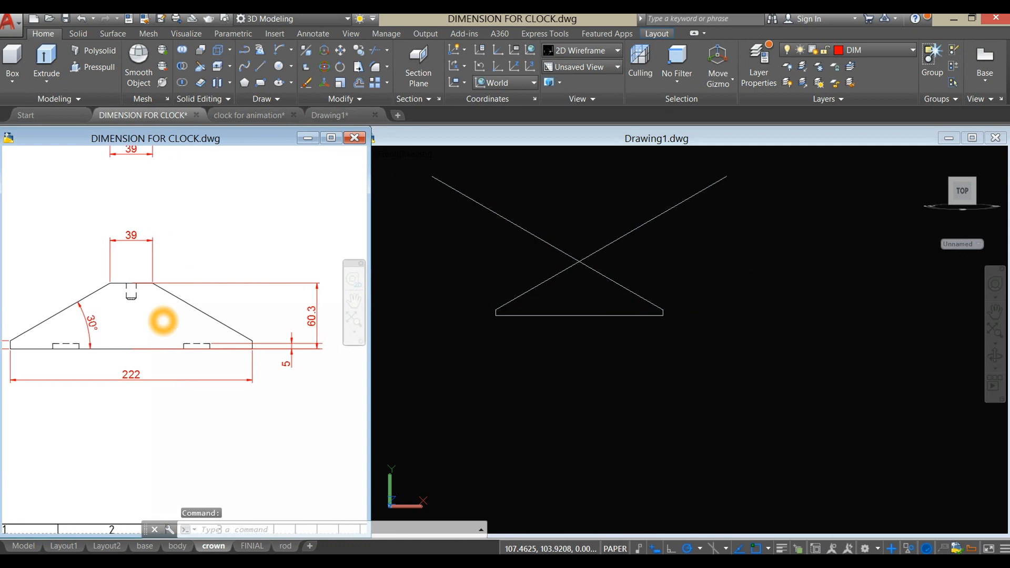
left_click(722, 392)
left_click(647, 372)
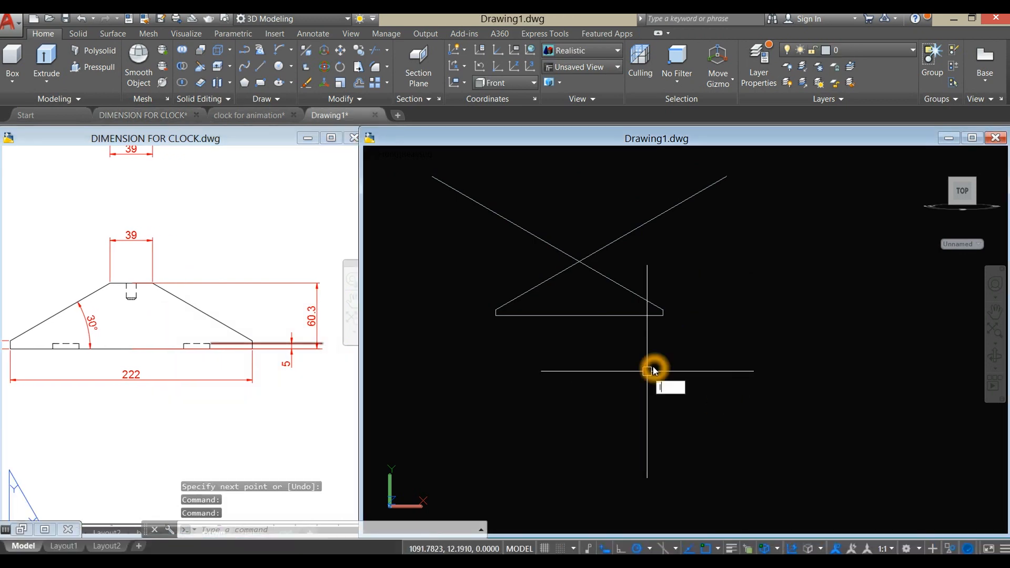
type("L")
key("Return")
left_click(579, 316)
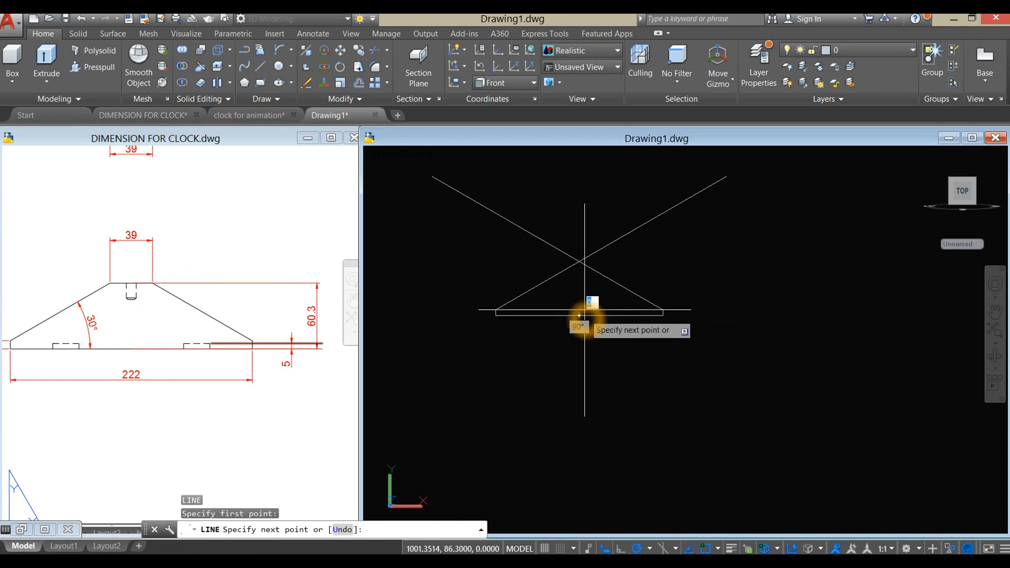
left_click(583, 217)
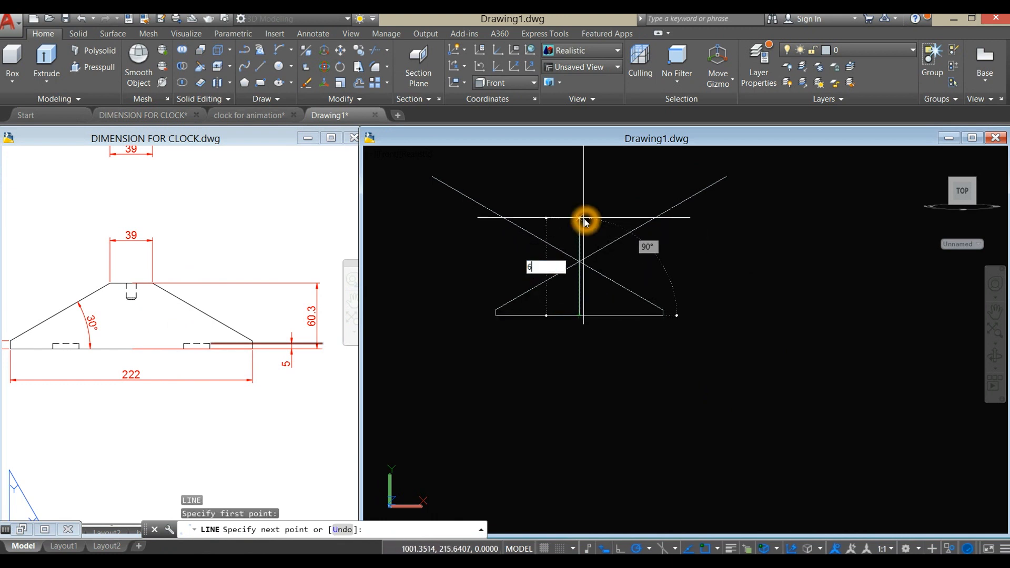
key("Return")
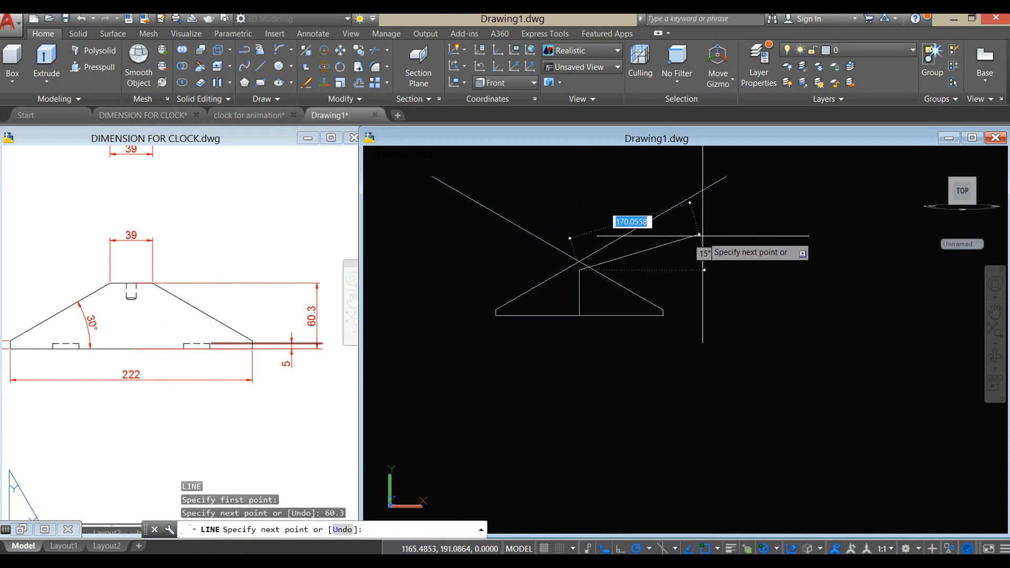
- Continue with a horizontal line from the top of the centre line to its intersection with the right slope
scroll(604, 269, "up", 5)
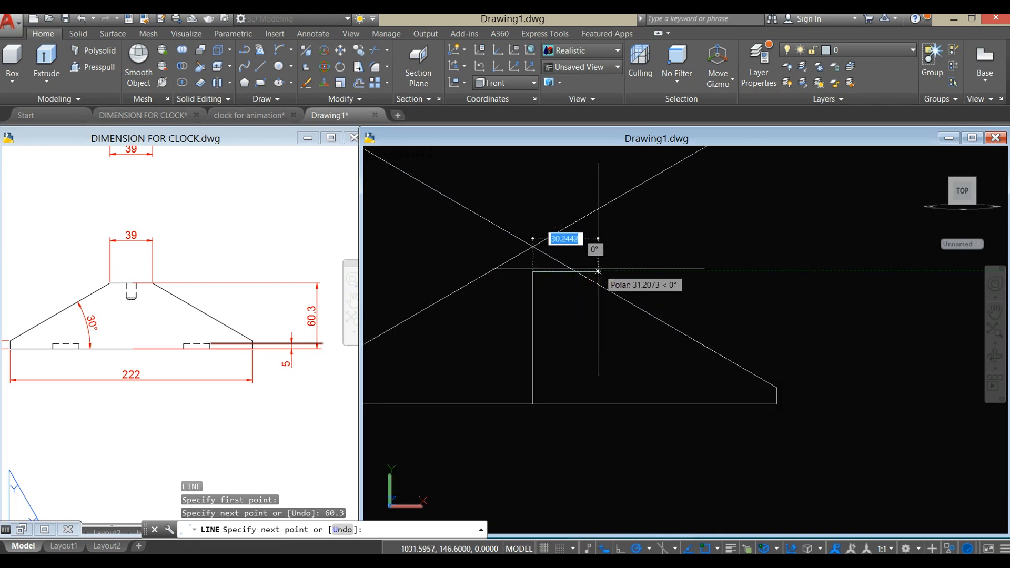
left_click(577, 272)
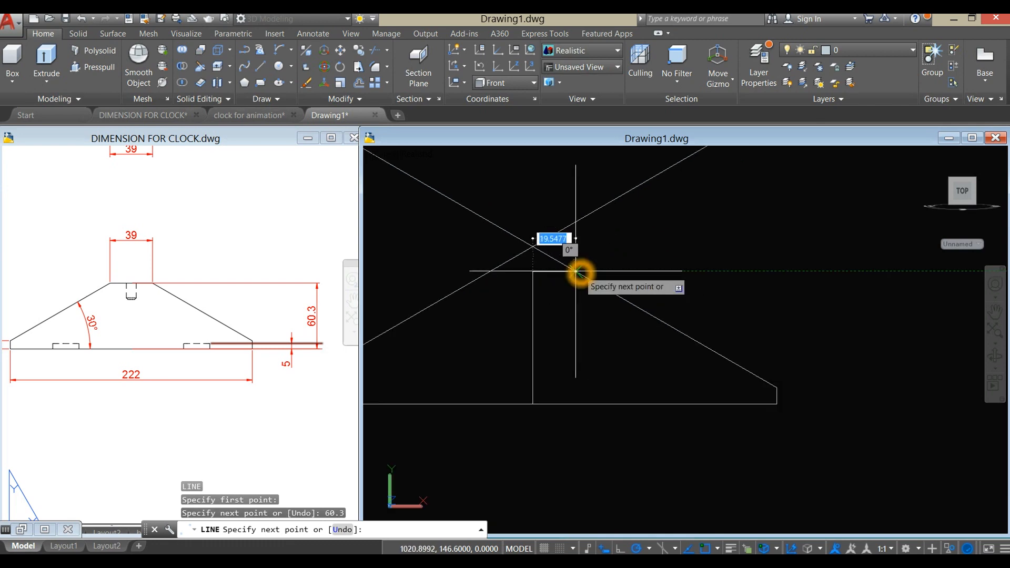
right_click(614, 253)
left_click(627, 259)
- Draw a horizontal line from the top of the centre line to its intersection with the left slope
right_click(621, 246)
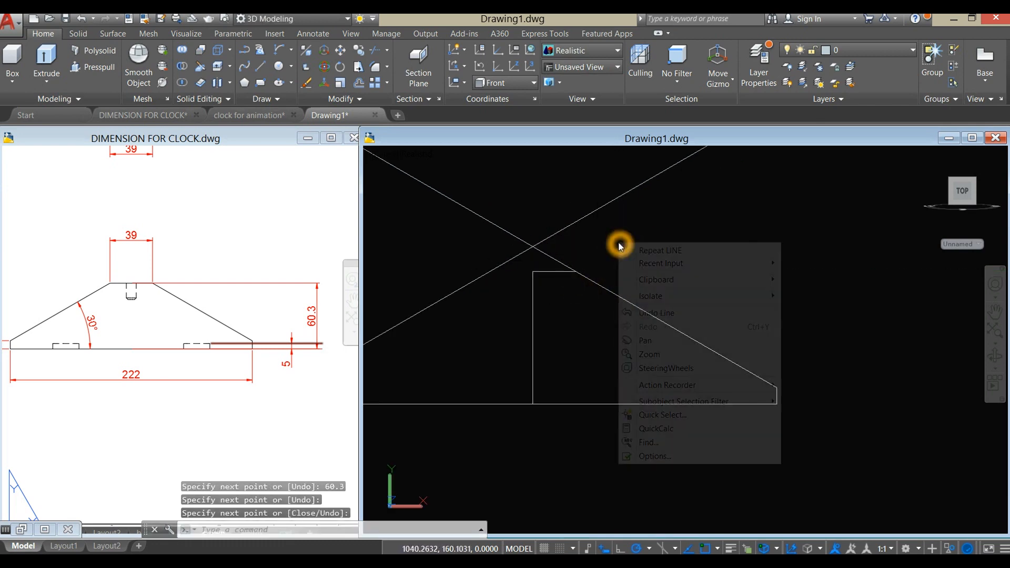
left_click(637, 251)
left_click(533, 272)
left_click(489, 271)
right_click(605, 253)
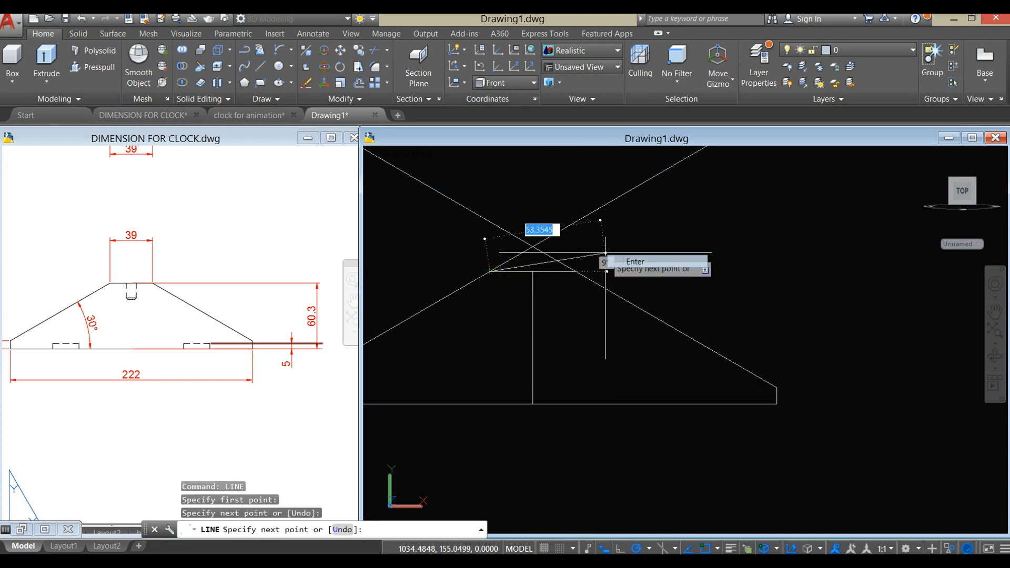
left_click(629, 260)
- Trim the sloped lines above the flat top edge and erase the vertical centre line
scroll(642, 271, "down", 3)
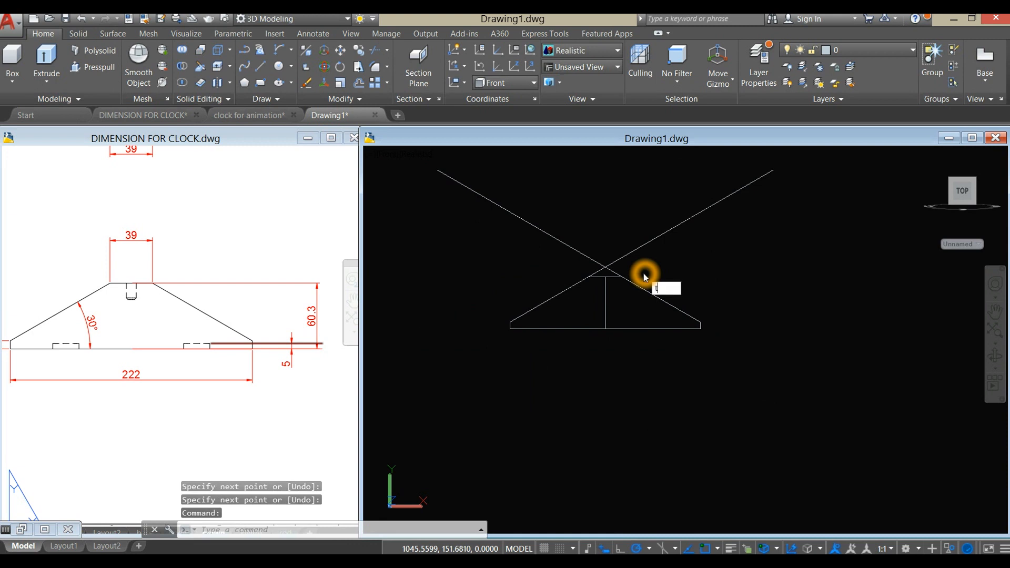
key("Return")
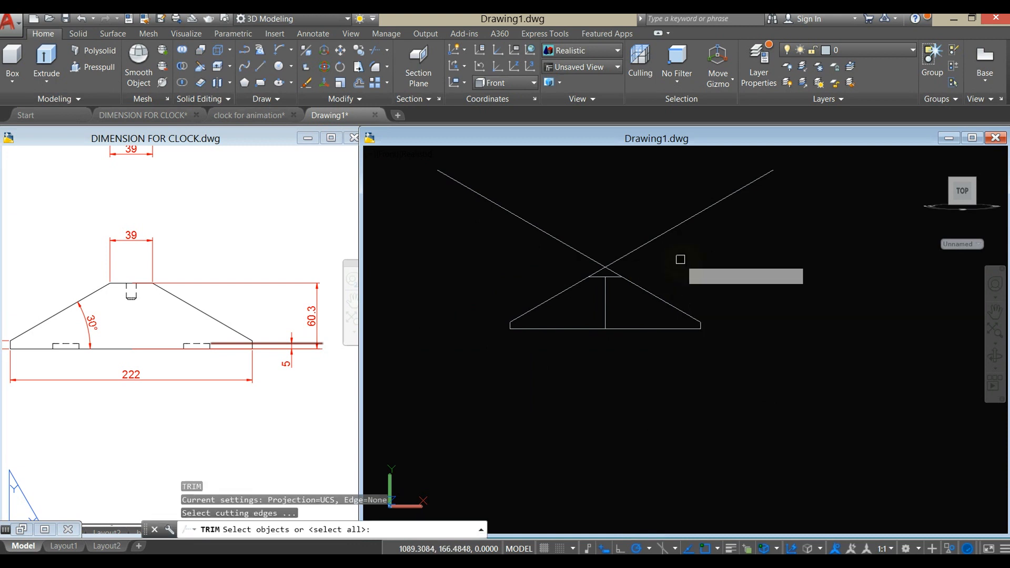
key("Return")
left_click(652, 241)
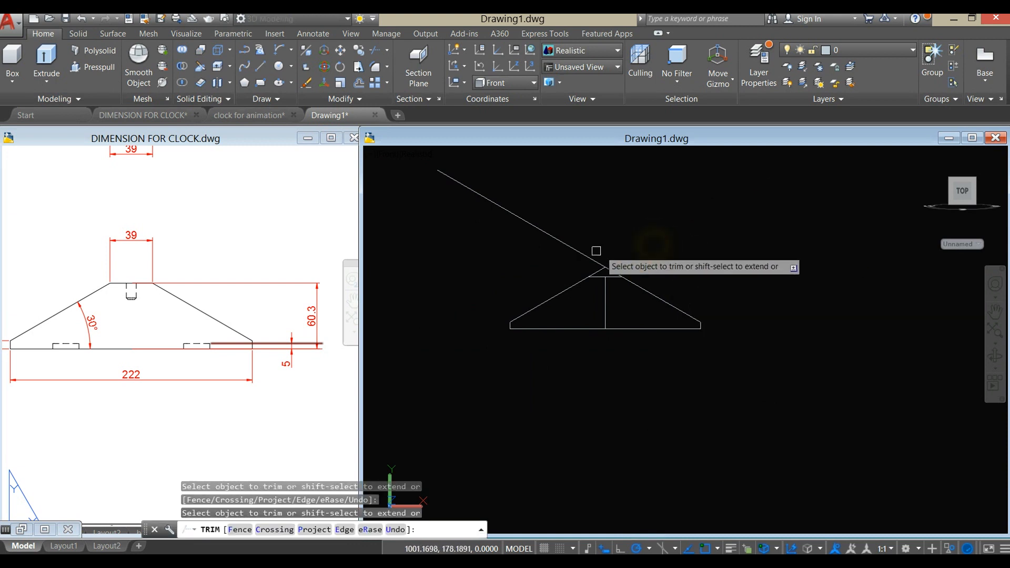
left_click(576, 254)
scroll(579, 255, "up", 3)
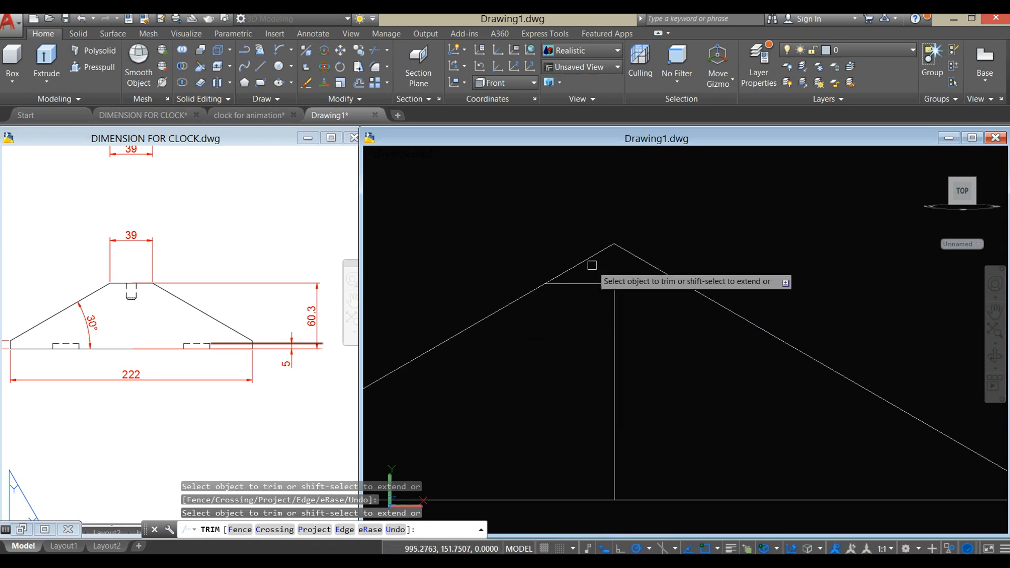
left_click(590, 261)
left_click(634, 256)
right_click(664, 232)
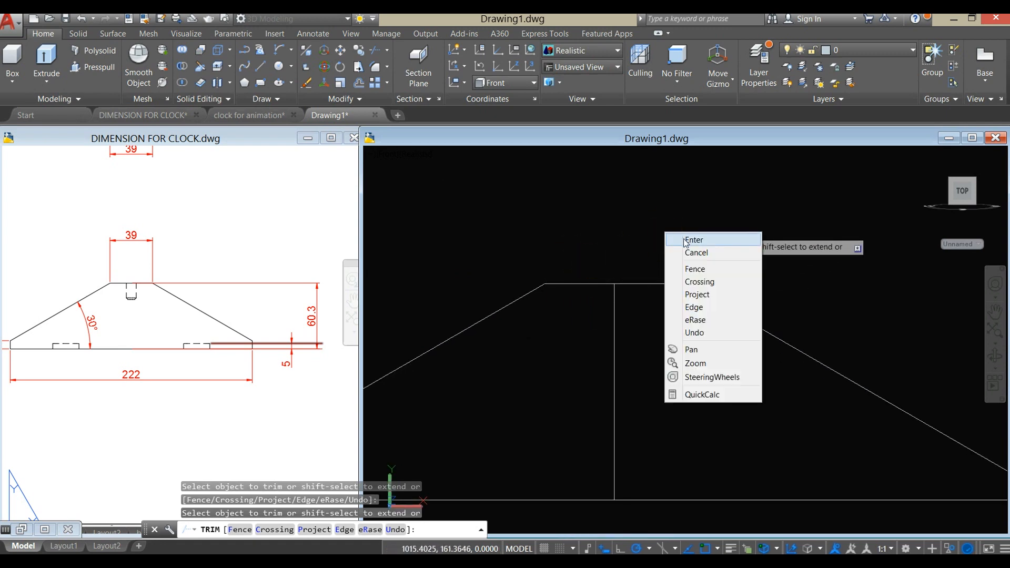
left_click(681, 235)
key("Delete")
scroll(616, 310, "down", 5)
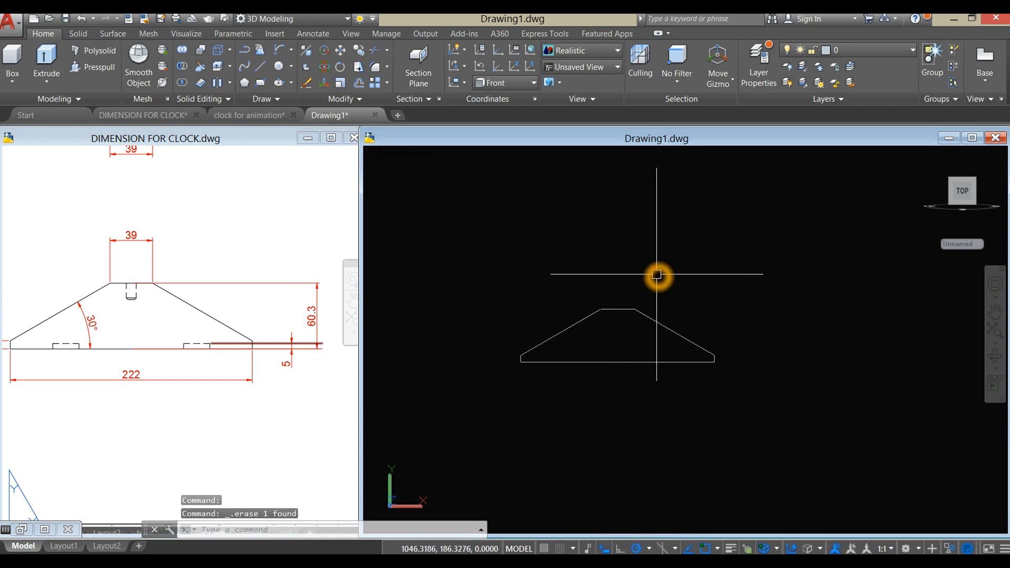
- Join all the lines of the crown's front profile into one closed polyline
key("Return")
left_click(776, 411)
left_click(439, 272)
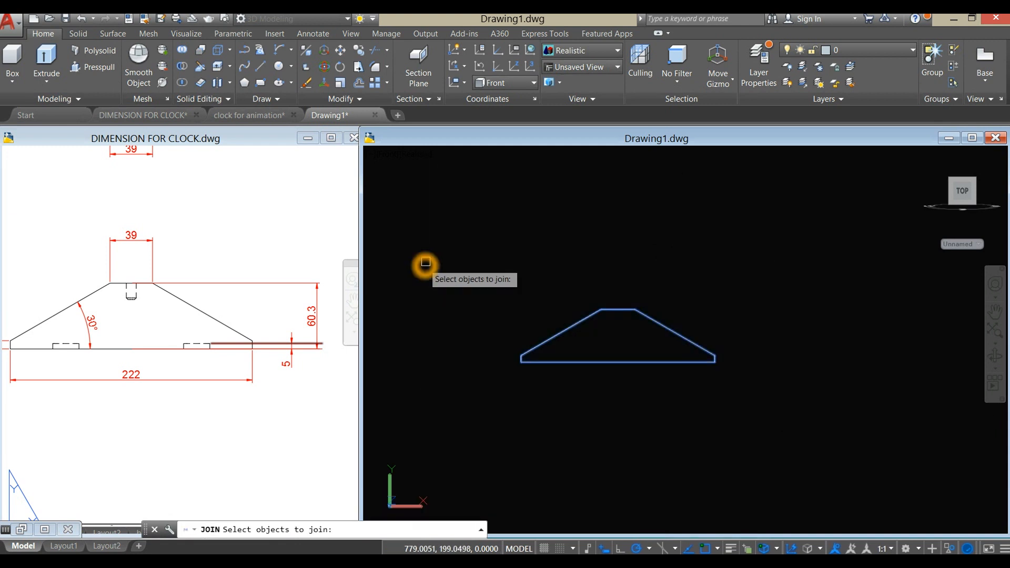
key("Return")
left_click(582, 314)
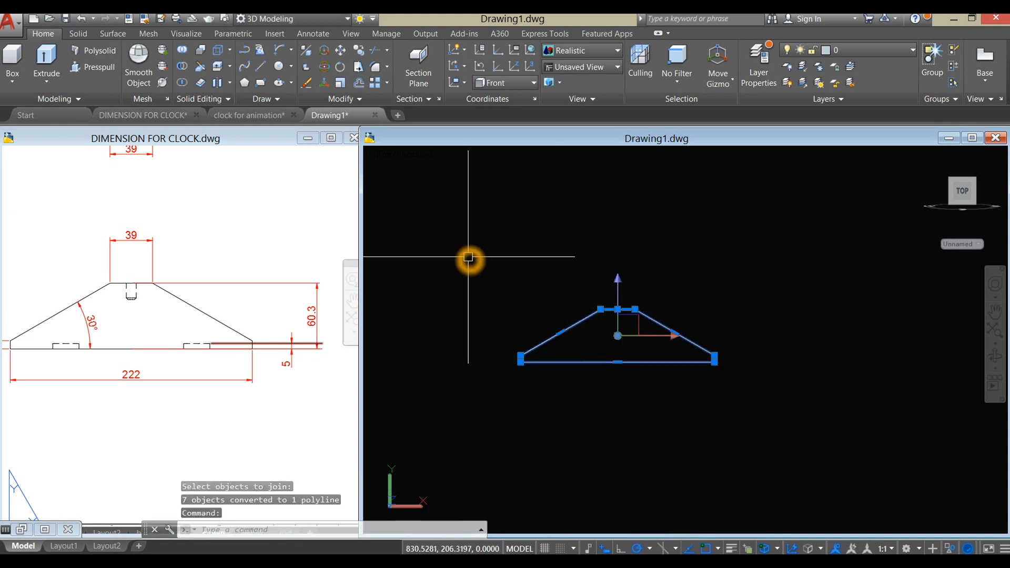
key("Escape")
- Look up the crown's depth on its drawing sheet and extrude the closed front profile 54
left_click(217, 318)
scroll(192, 315, "down", 3)
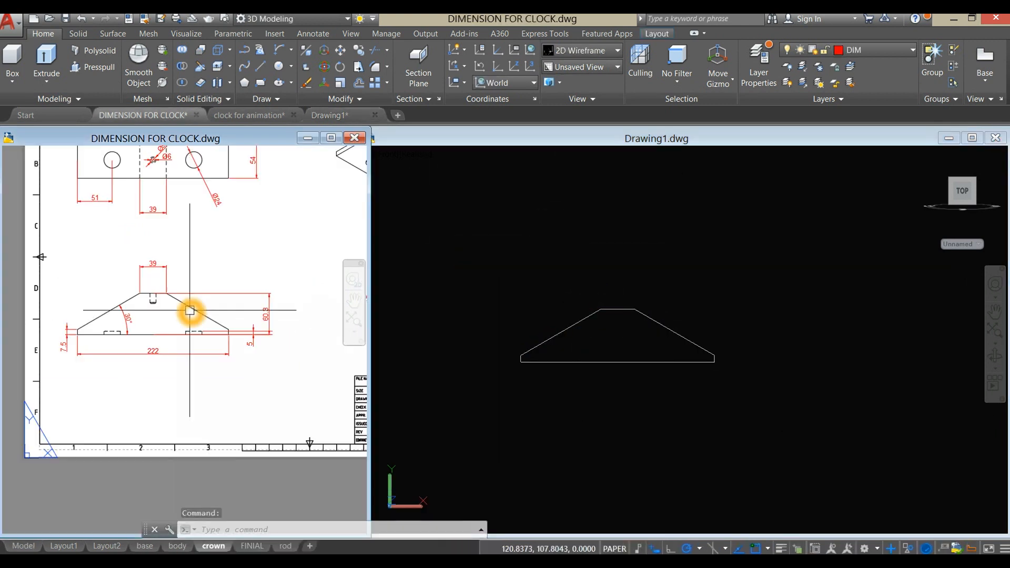
middle_click_drag(83, 327, 162, 398)
scroll(221, 274, "up", 2)
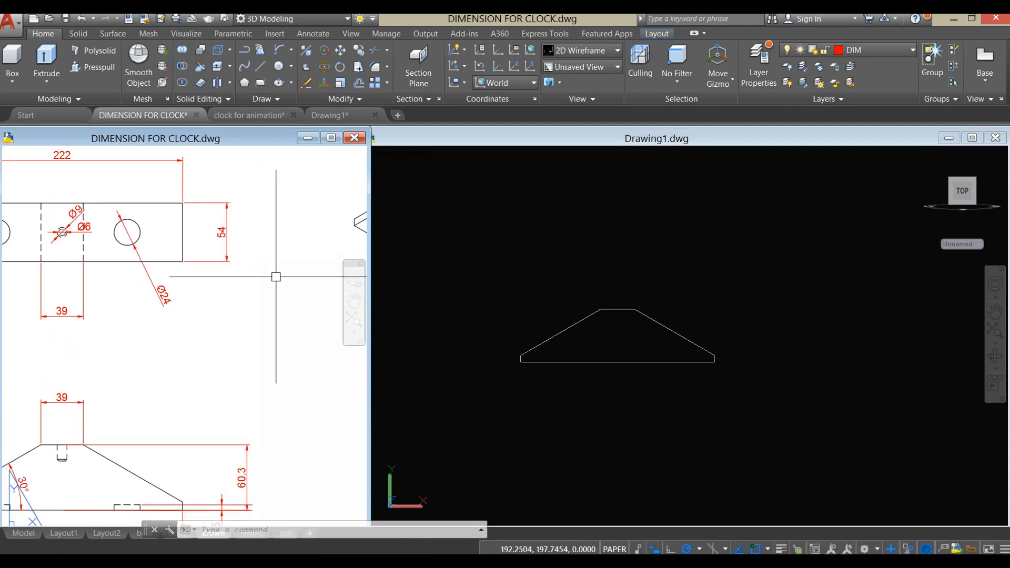
left_click(627, 401)
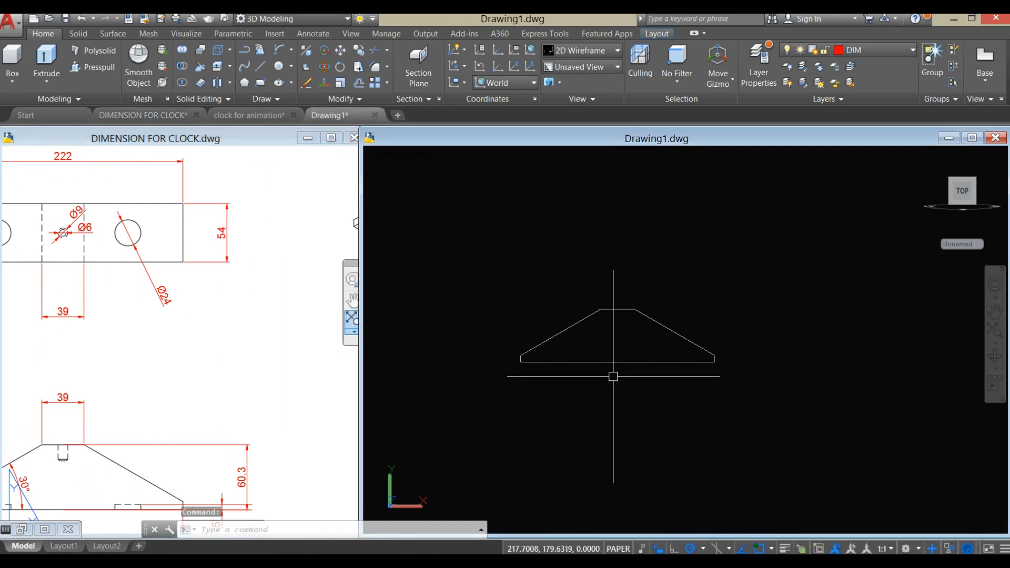
left_click(597, 317)
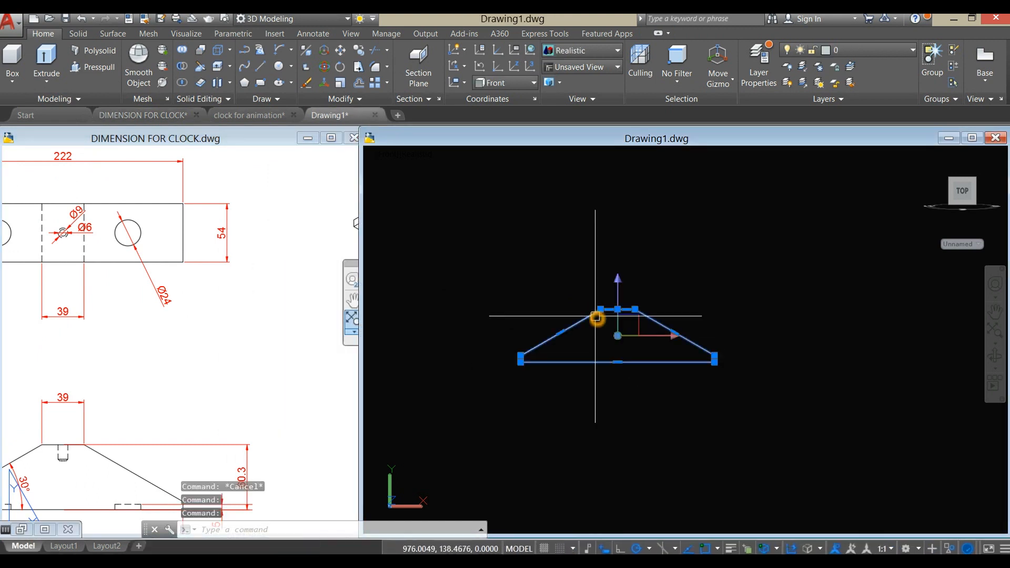
left_click(46, 66)
middle_click_drag(566, 283, 491, 365, "shift")
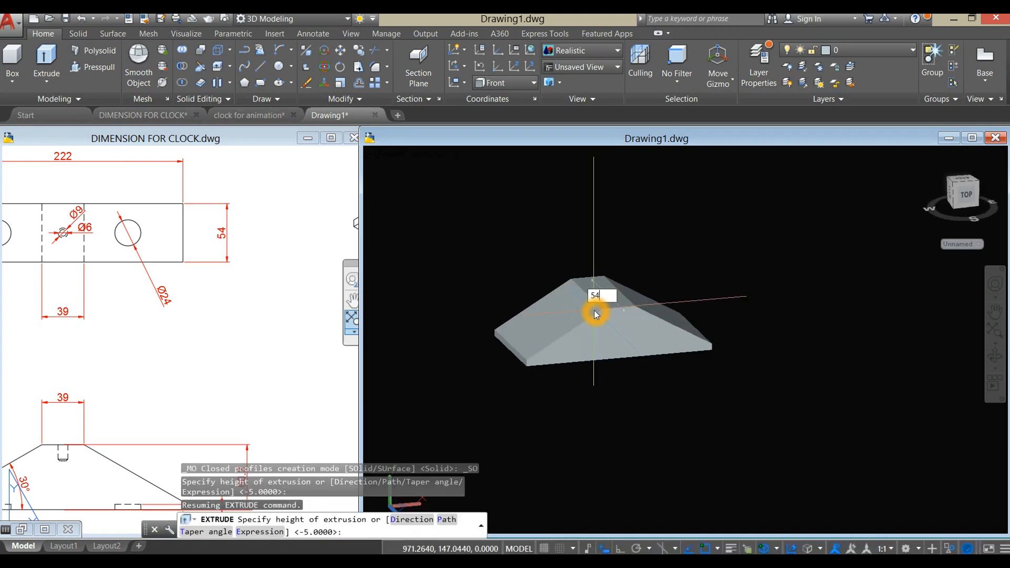
type("54")
key("Return")
- Examine the crown sheet's top and front views for the positions, diameters and depths of the holes
left_click(225, 417)
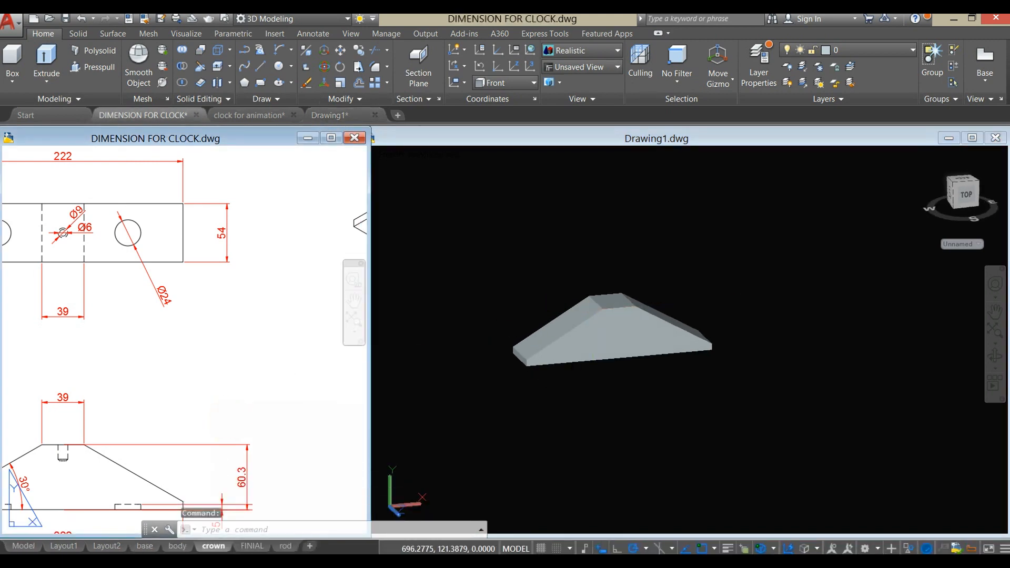
scroll(191, 360, "down", 5)
middle_click_drag(191, 360, 209, 336)
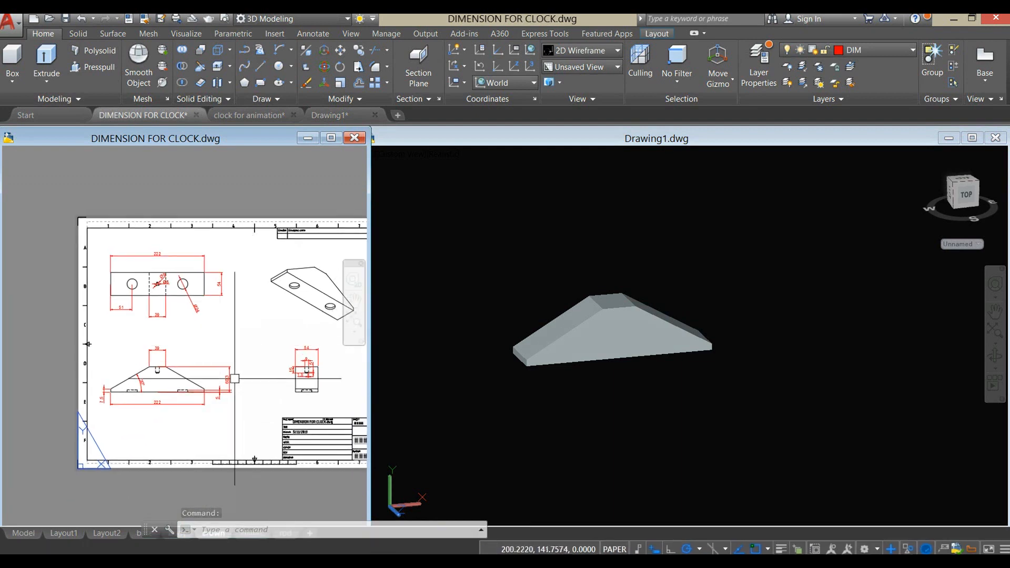
scroll(199, 425, "up", 4)
scroll(199, 426, "down", 2)
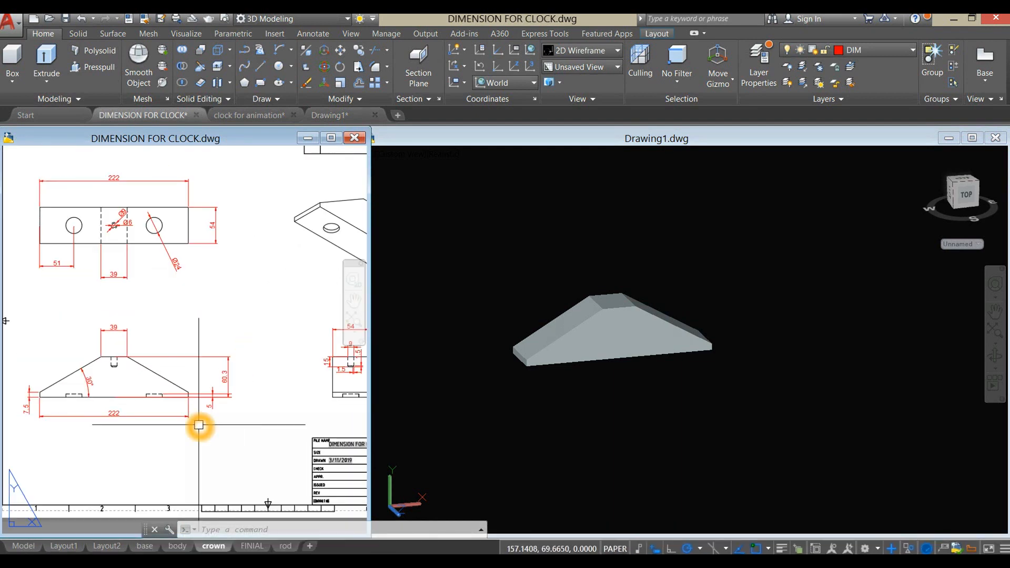
middle_click_drag(198, 427, 209, 439)
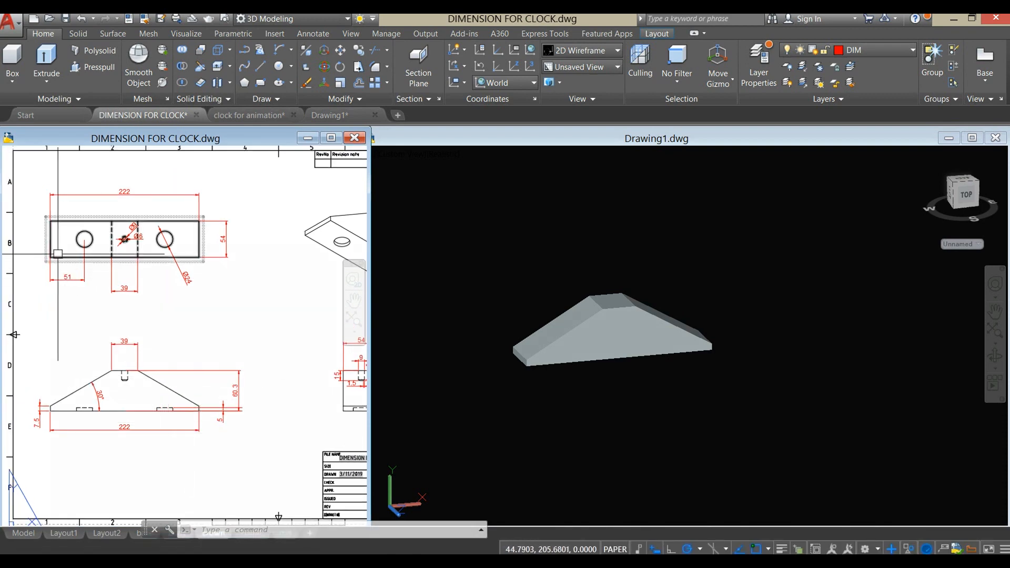
left_click(87, 240)
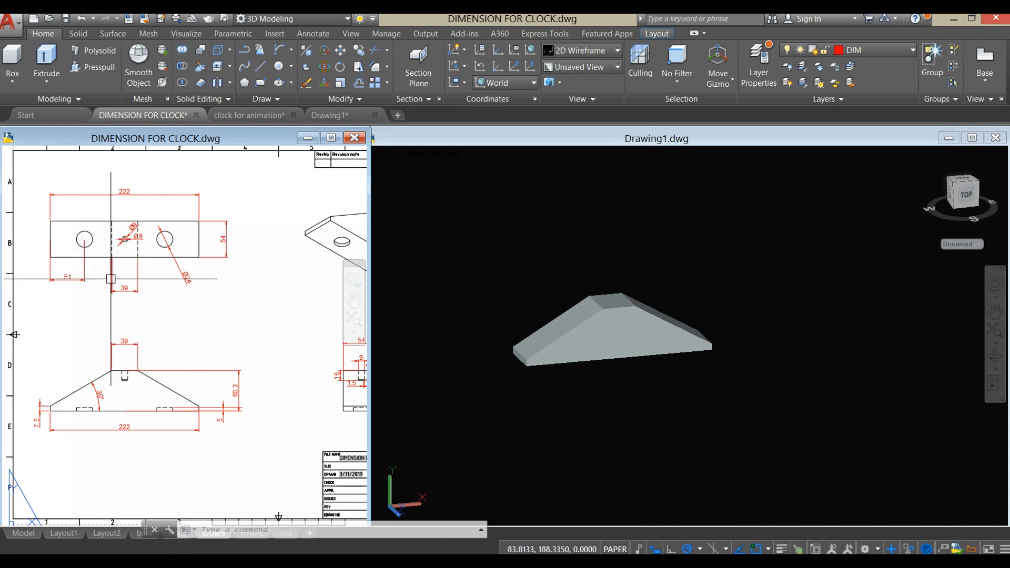
- Draw a 51 mm guide line on the crown's underside, from the midpoint of its short end edge along the centre
left_click(639, 408)
middle_click_drag(633, 401, 634, 309, "shift")
scroll(548, 388, "up", 2)
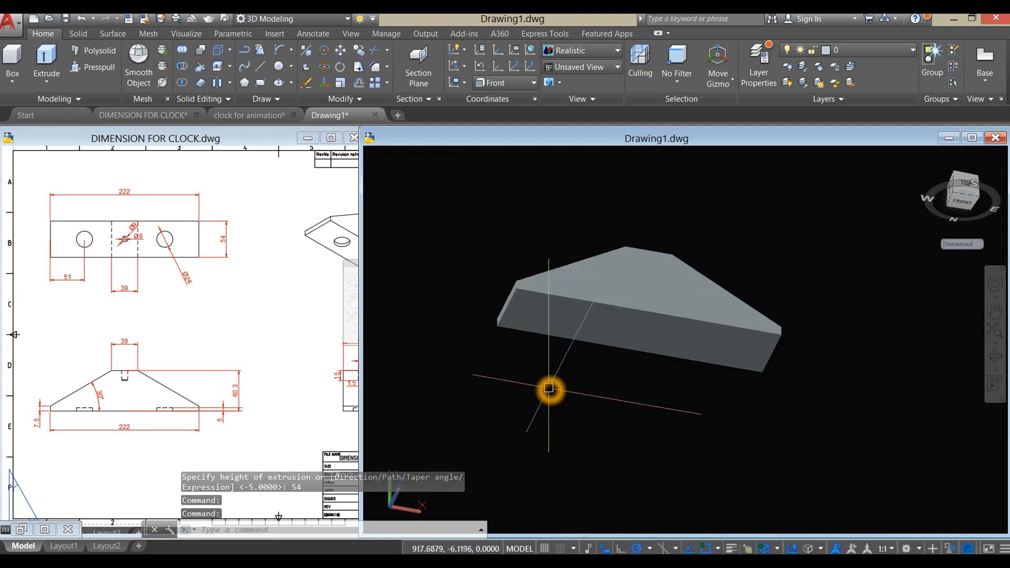
type("l")
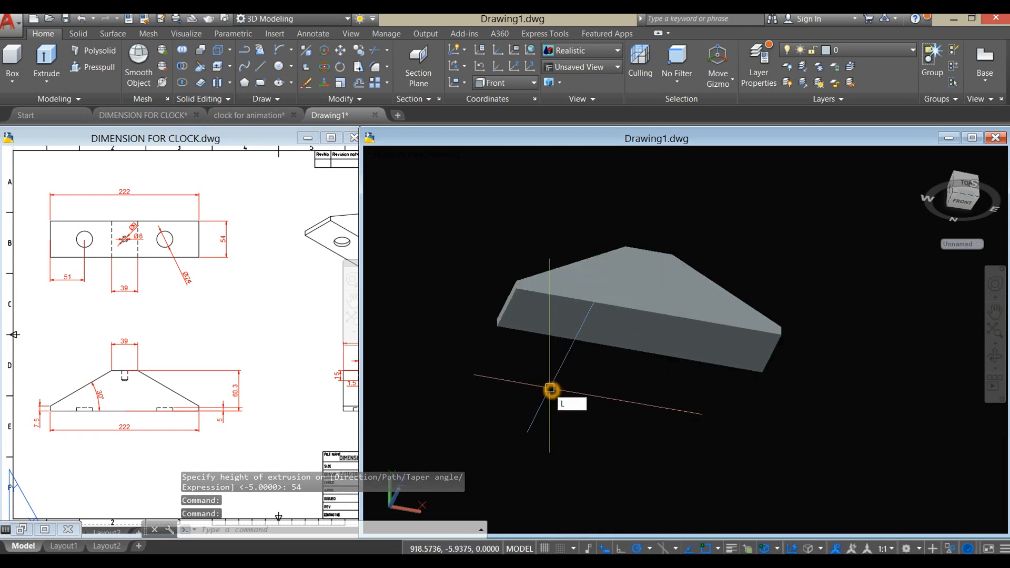
key("Return")
left_click(509, 307)
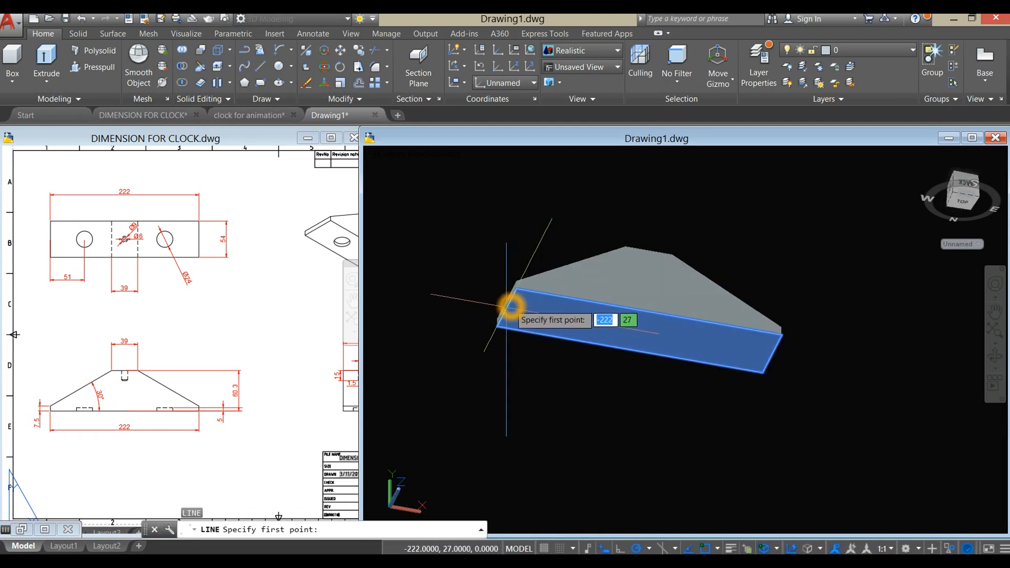
left_click(670, 335)
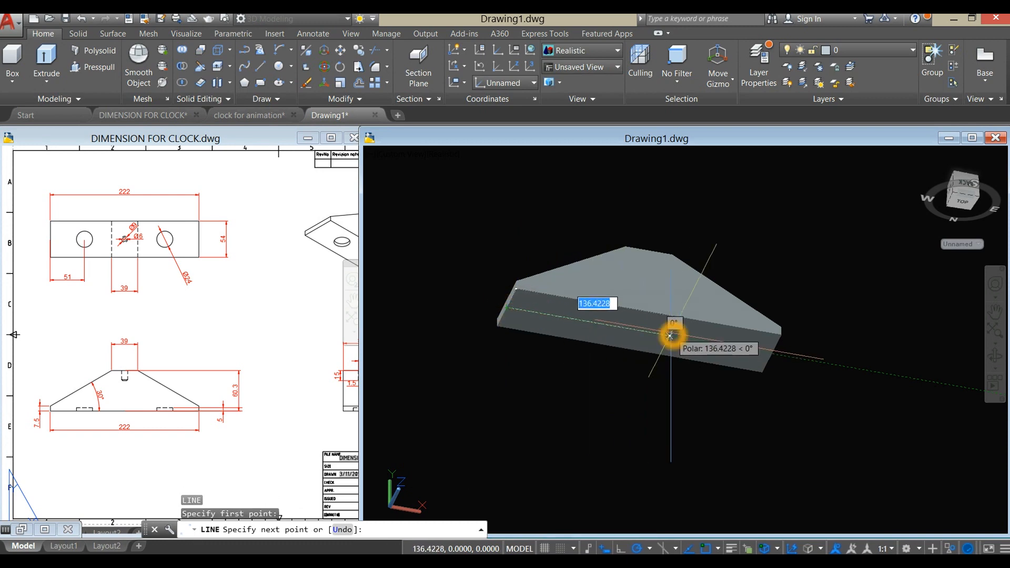
key("Return")
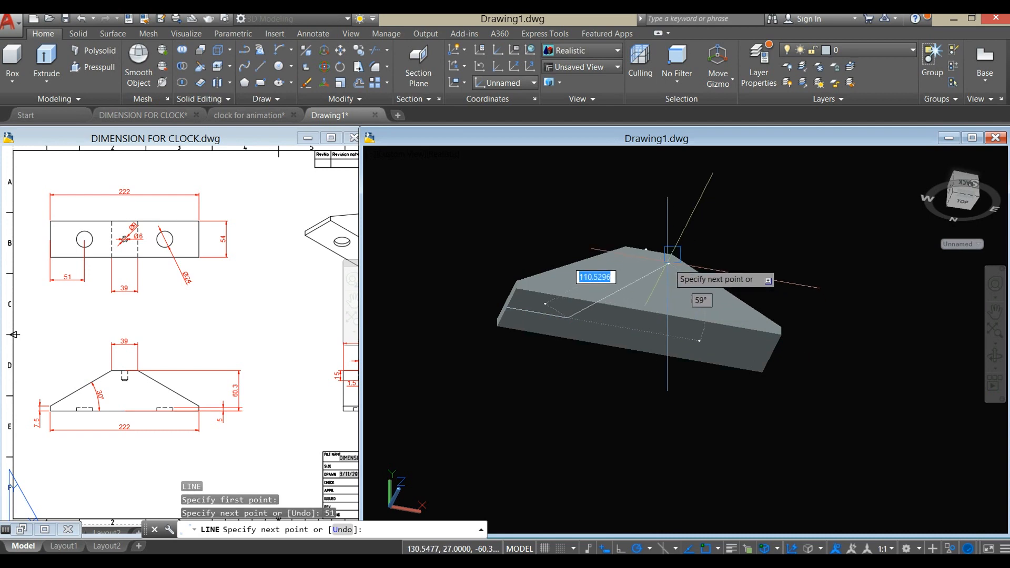
right_click(666, 259)
left_click(695, 265)
- Draw a 24 mm diameter circle on the crown's underside, centred on the inner end of the guide line
mouse_move(645, 264)
middle_mouse_down("shift")
mouse_move(650, 274)
mouse_move(687, 280)
middle_mouse_up("shift")
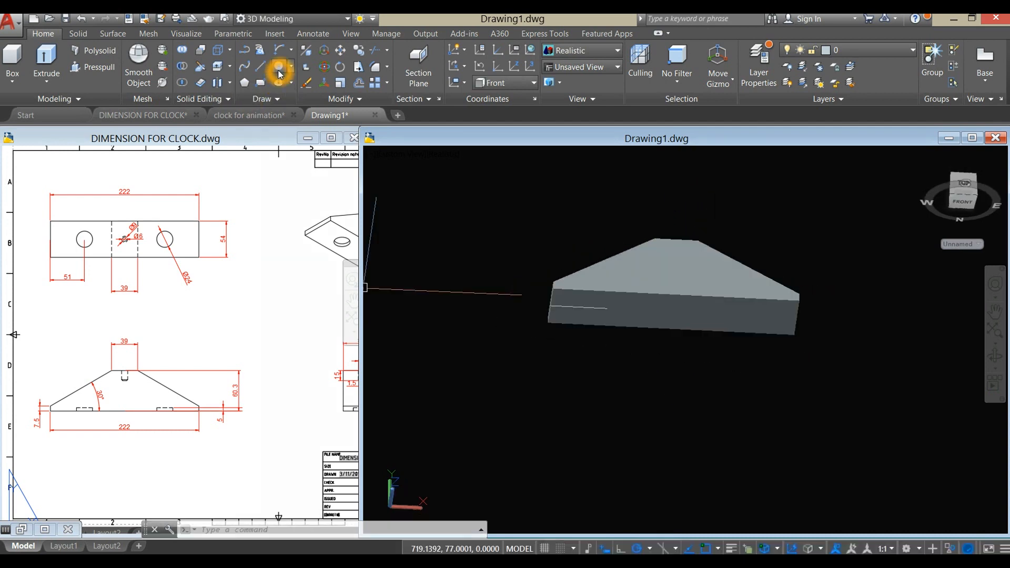
left_click(279, 68)
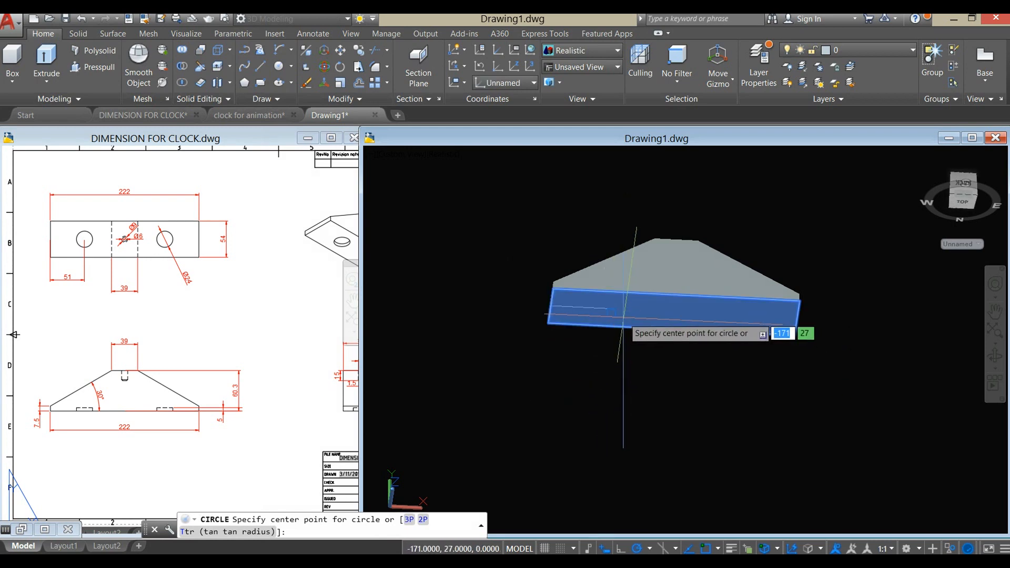
left_click(608, 310)
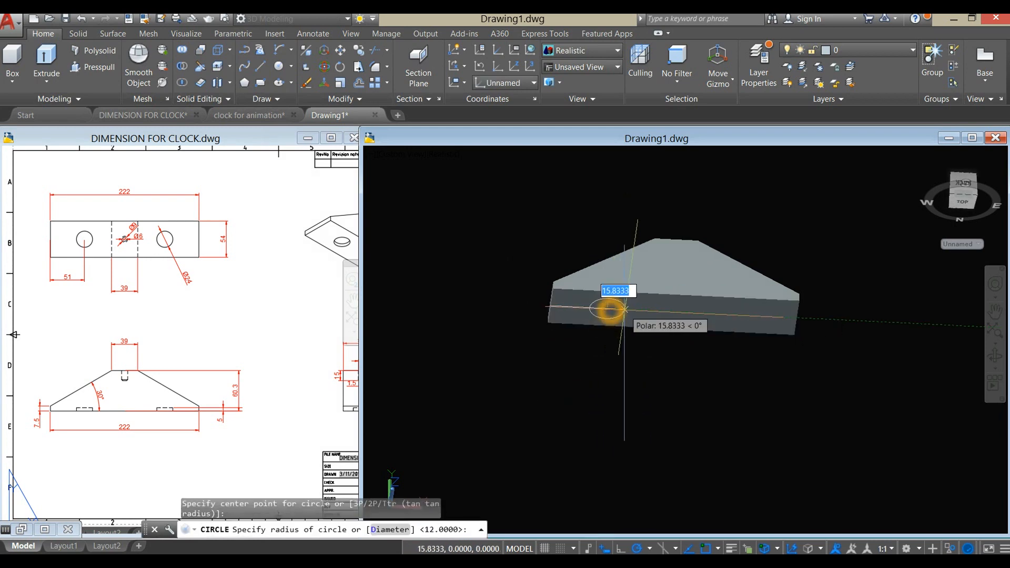
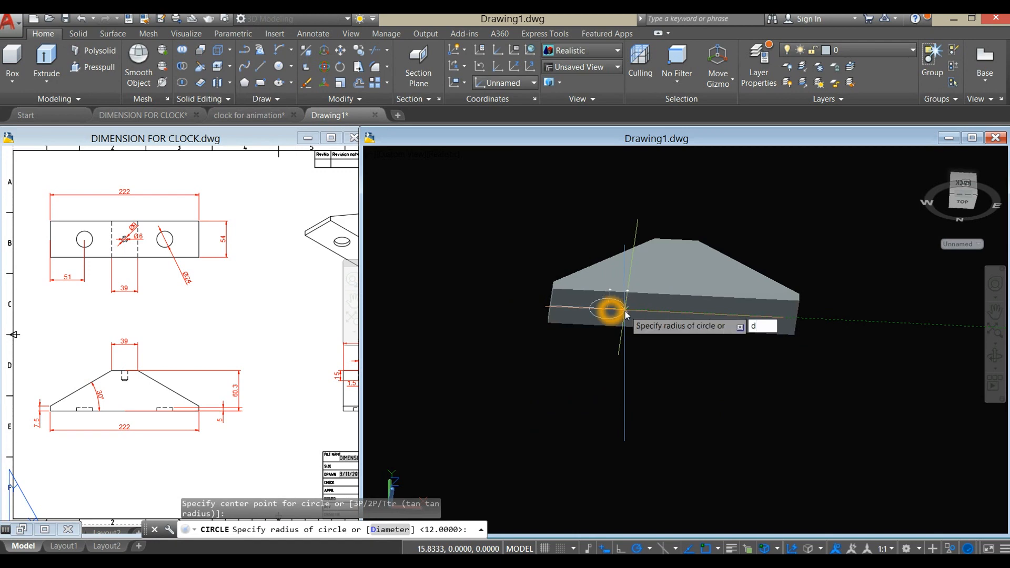
key("Return")
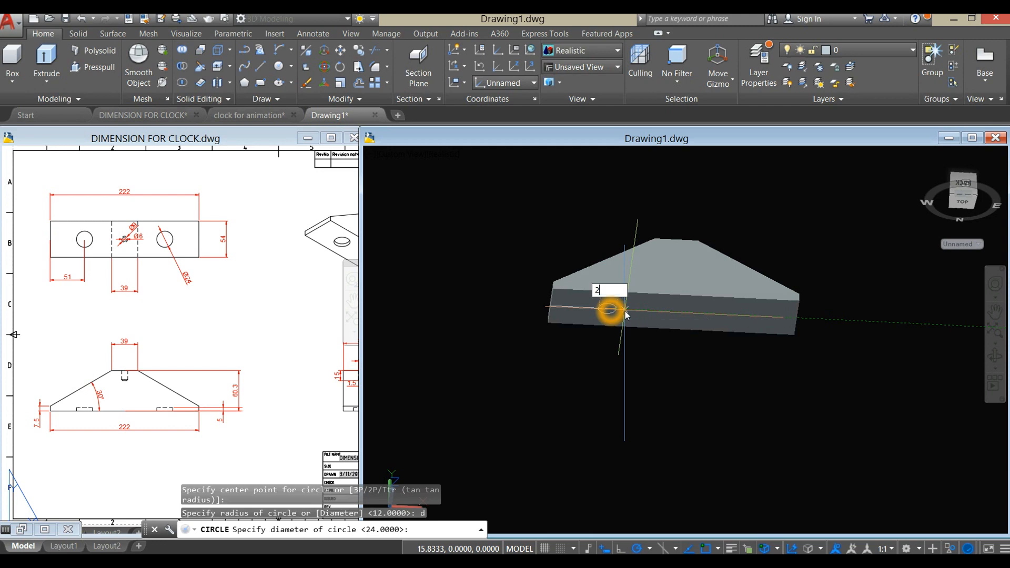
type("24")
key("Return")
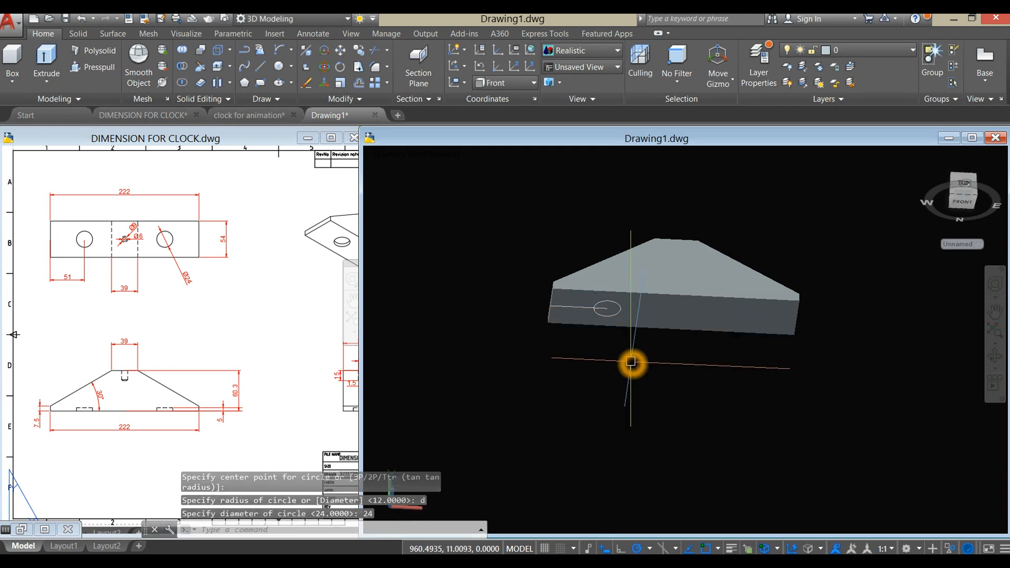
- Show the crown in Bottom view with the 2D Wireframe visual style
middle_click_drag(631, 362, 626, 340, "shift")
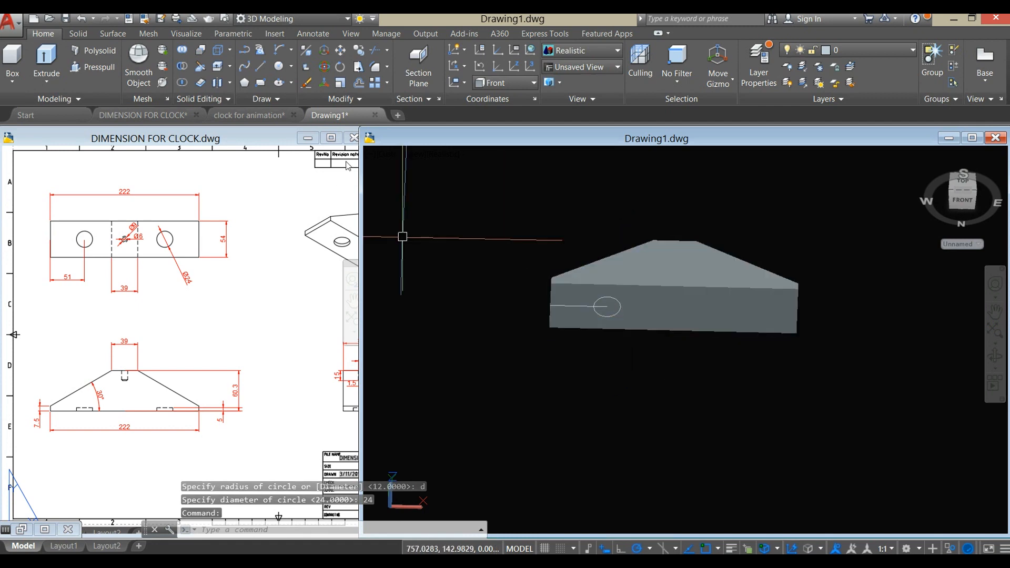
left_click(404, 155)
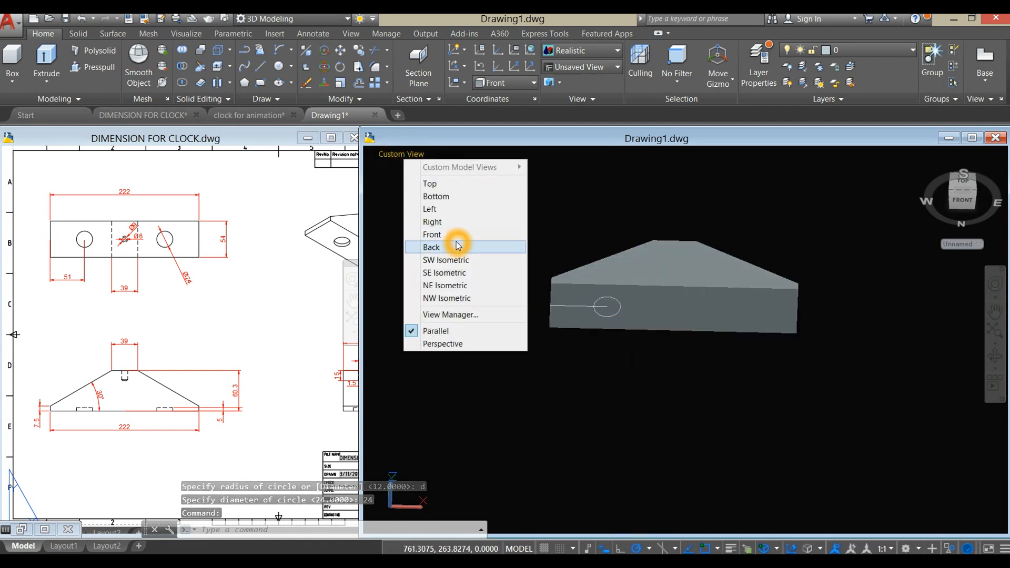
left_click(455, 197)
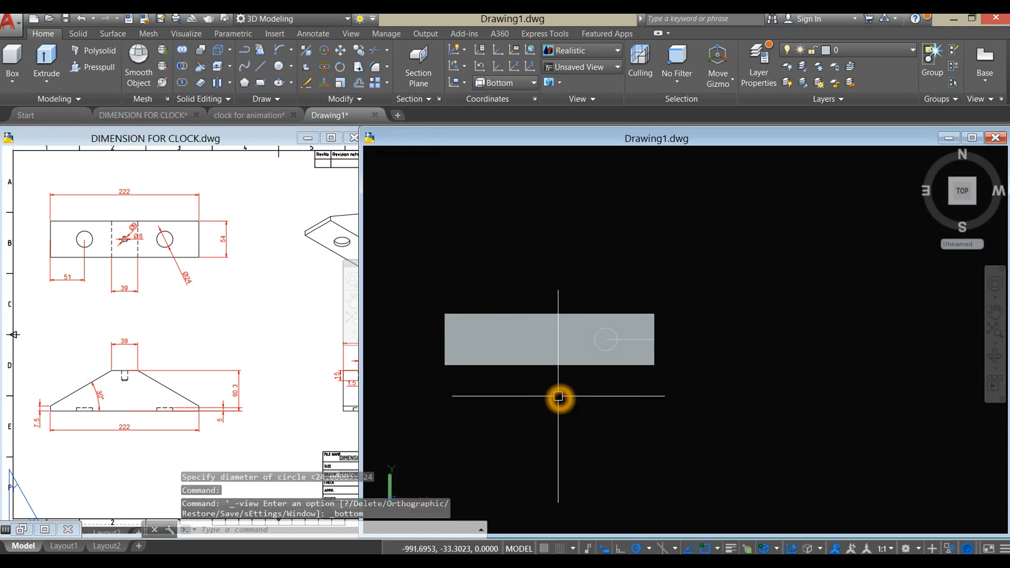
scroll(567, 395, "up", 2)
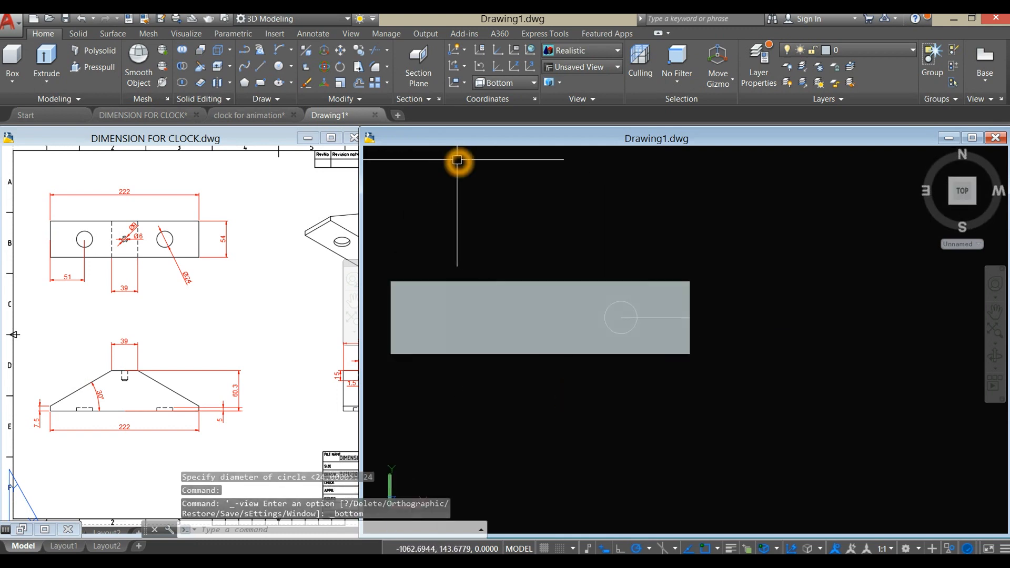
left_click(438, 164)
left_click(463, 183)
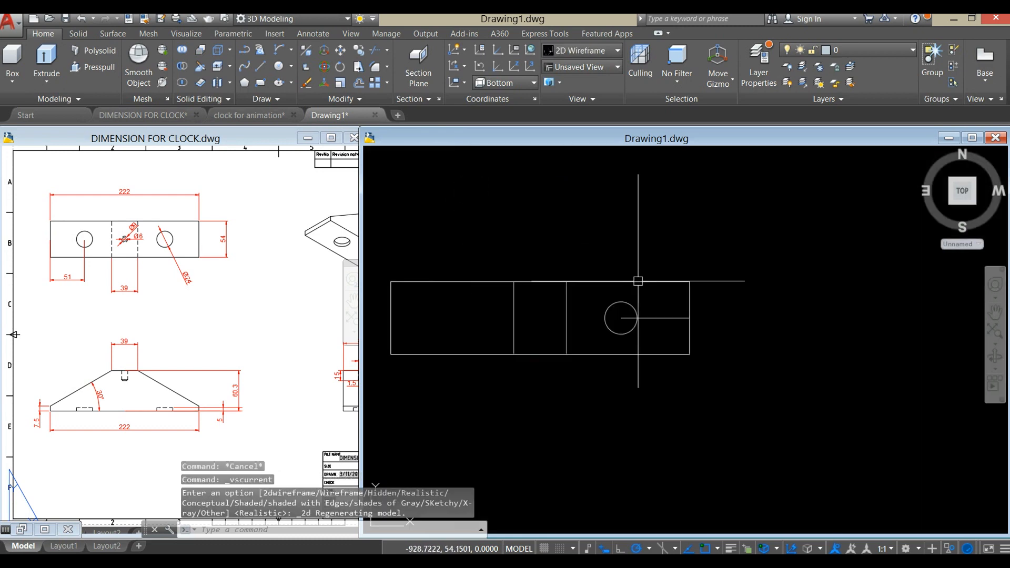
- Mirror the circle about the midline across the crown's length, keeping the source circle
left_click(645, 278)
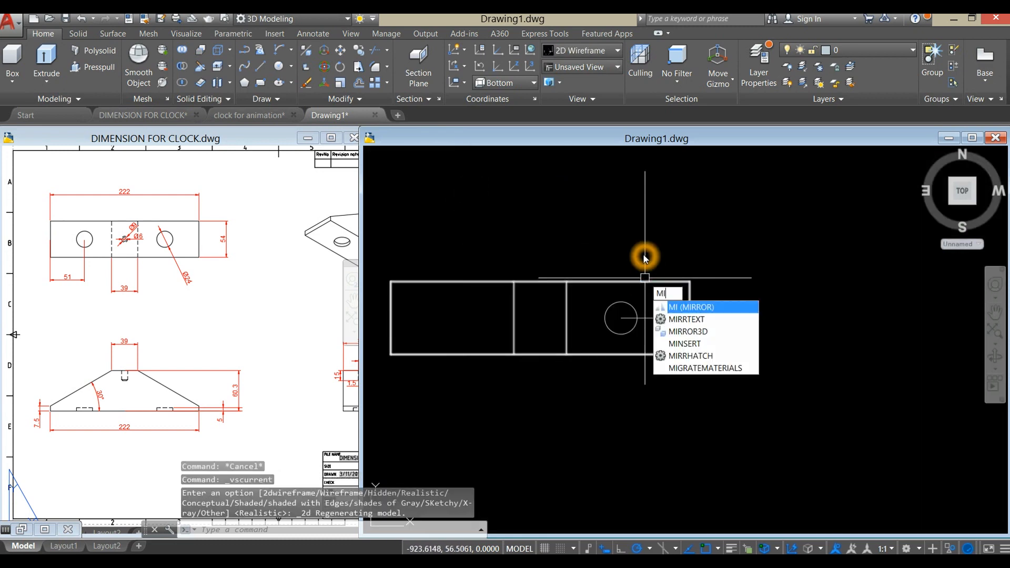
key("Return")
left_click(631, 303)
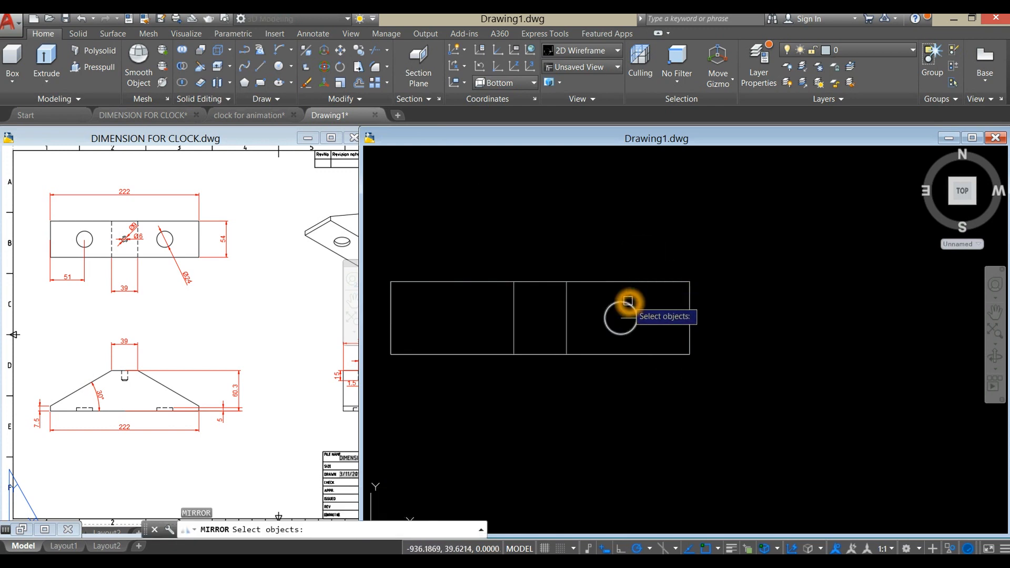
key("Return")
left_click(538, 358)
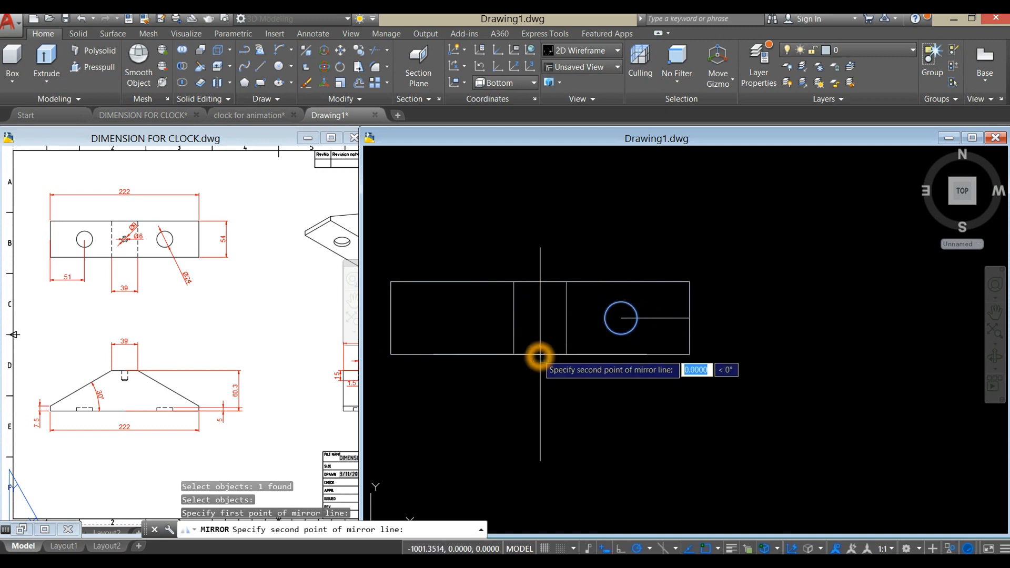
left_click(539, 214)
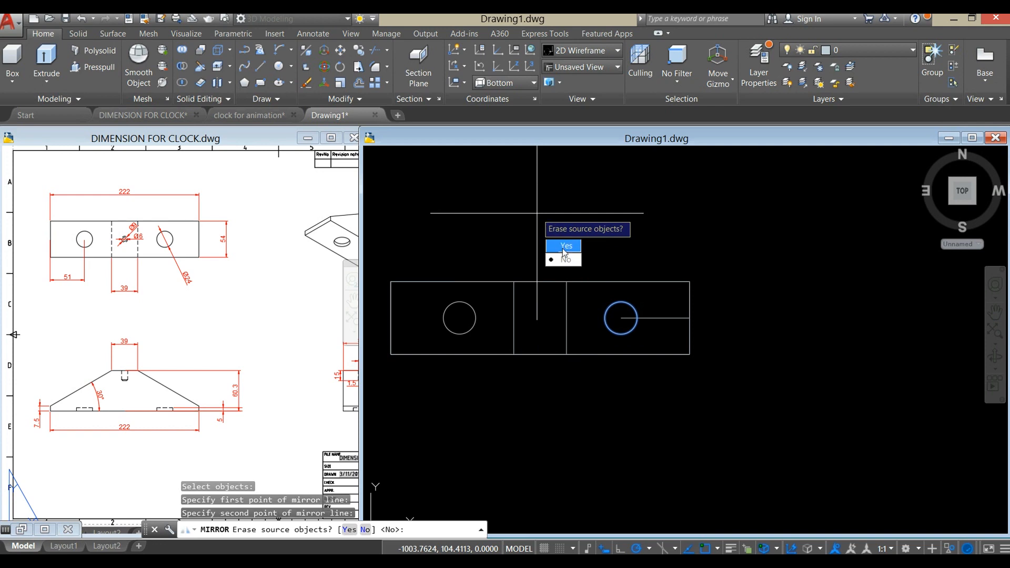
left_click(563, 260)
- Erase the guide line between the circle's centre and the crown's end edge
middle_click_drag(537, 216, 595, 214)
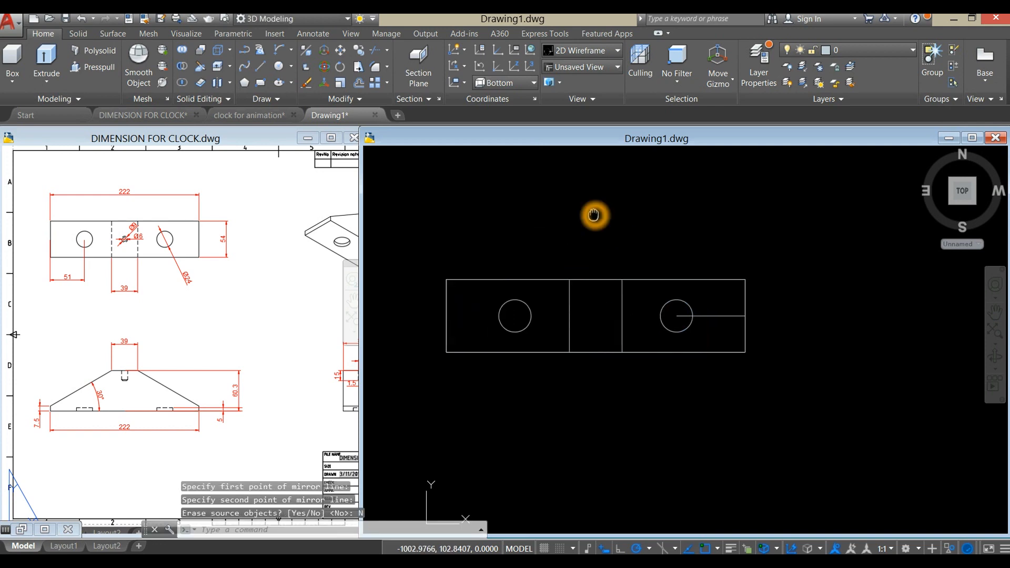
left_click(716, 316)
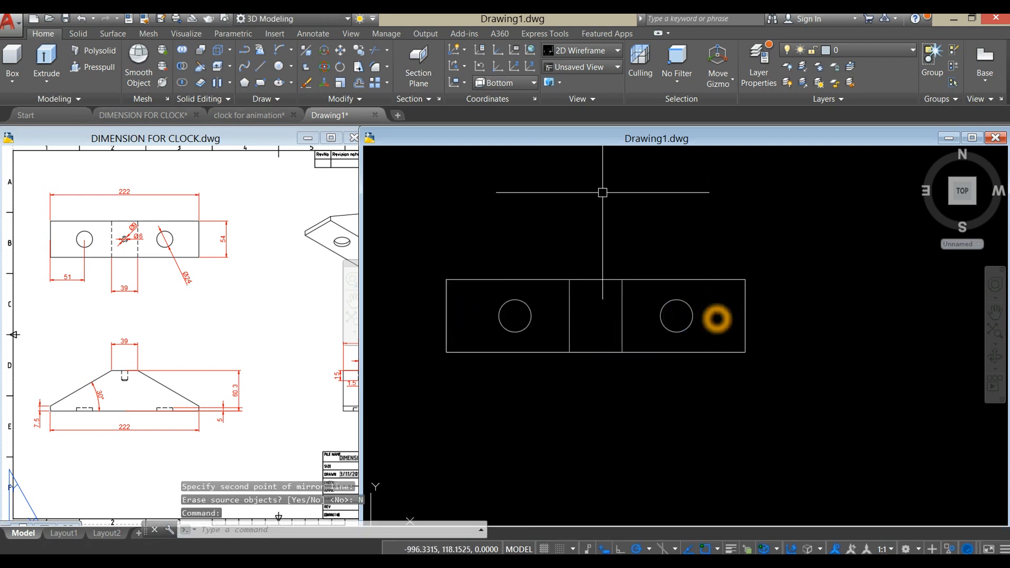
key("Delete")
- Look up the underside holes' depth on the crown sheet and Presspull both circles 5 mm into the crown
mouse_move(600, 197)
middle_mouse_down("shift")
mouse_move(623, 242)
mouse_move(586, 295)
mouse_move(607, 325)
mouse_move(590, 316)
middle_mouse_up("shift")
left_click(176, 412)
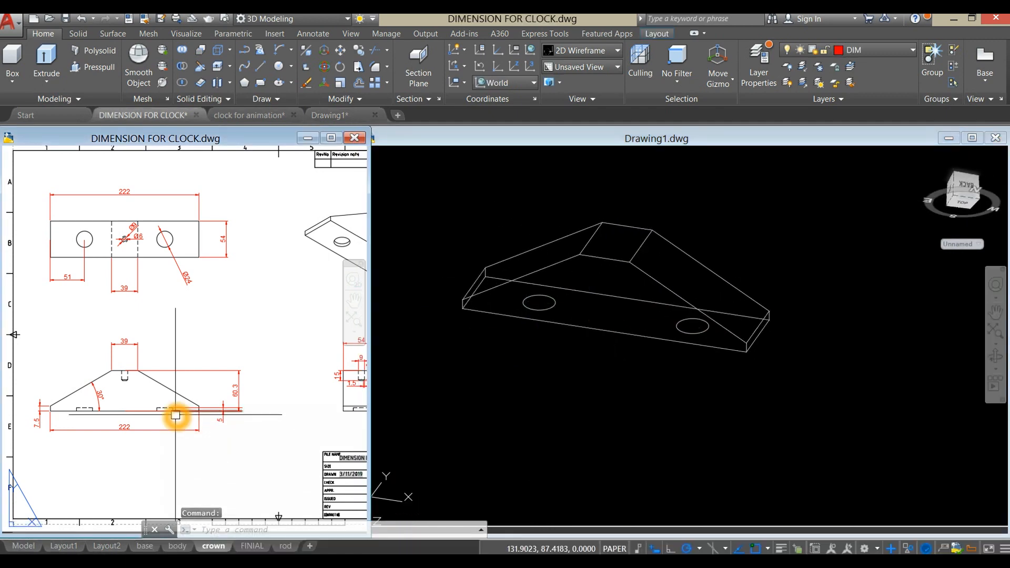
scroll(176, 413, "up", 4)
left_click(586, 386)
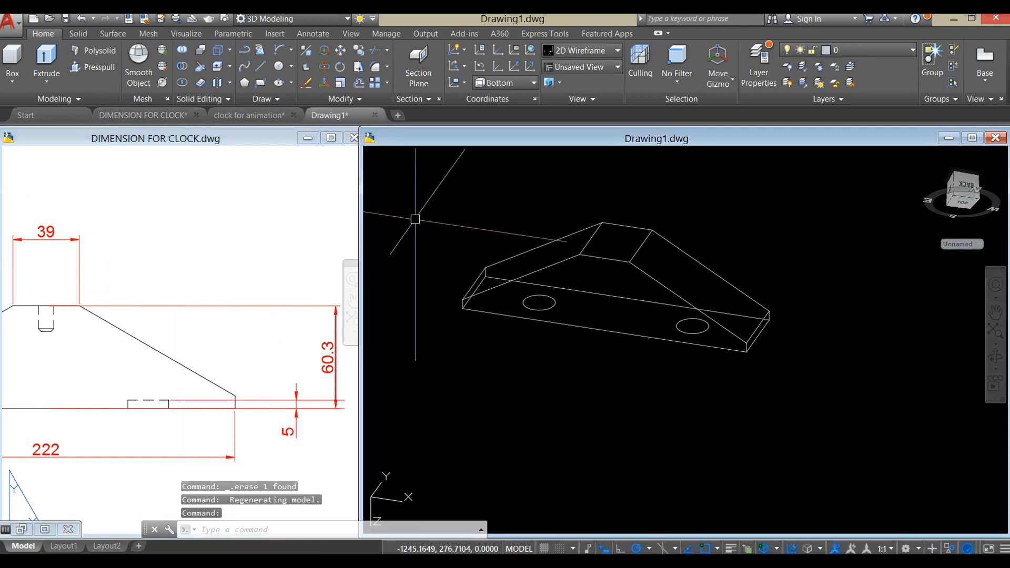
left_click(101, 76)
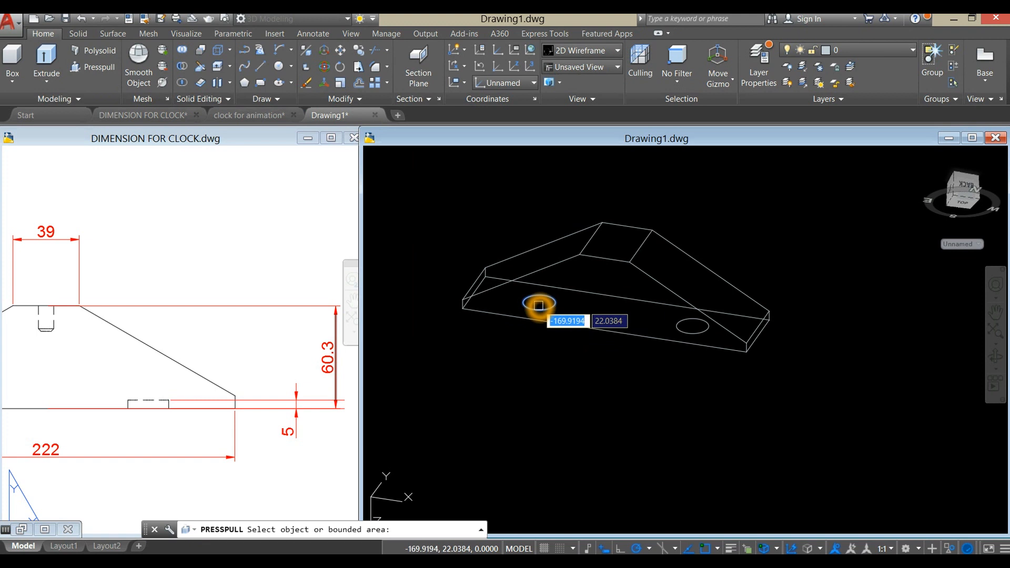
scroll(539, 305, "up", 2)
left_click(539, 305)
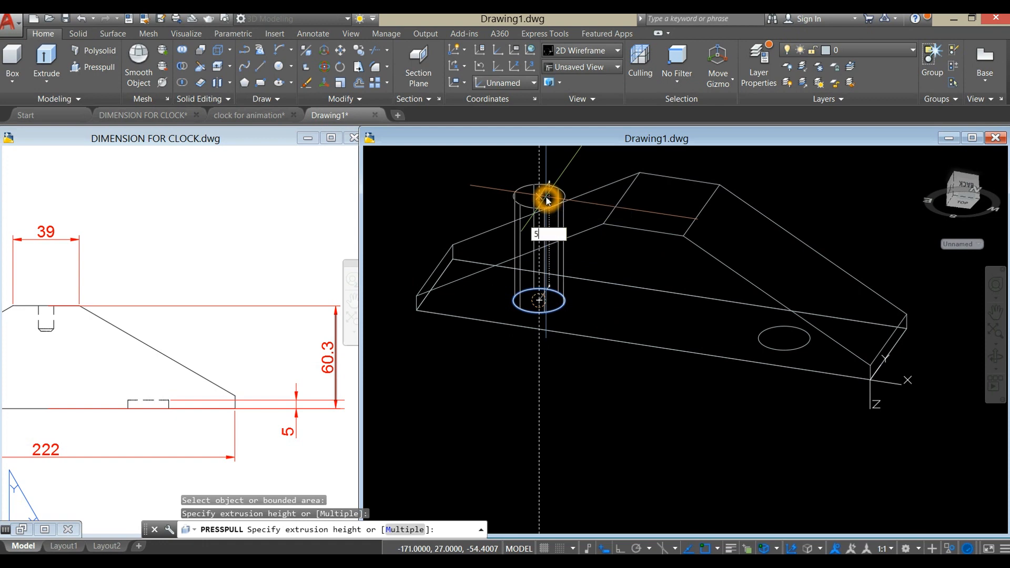
type("5")
key("Return")
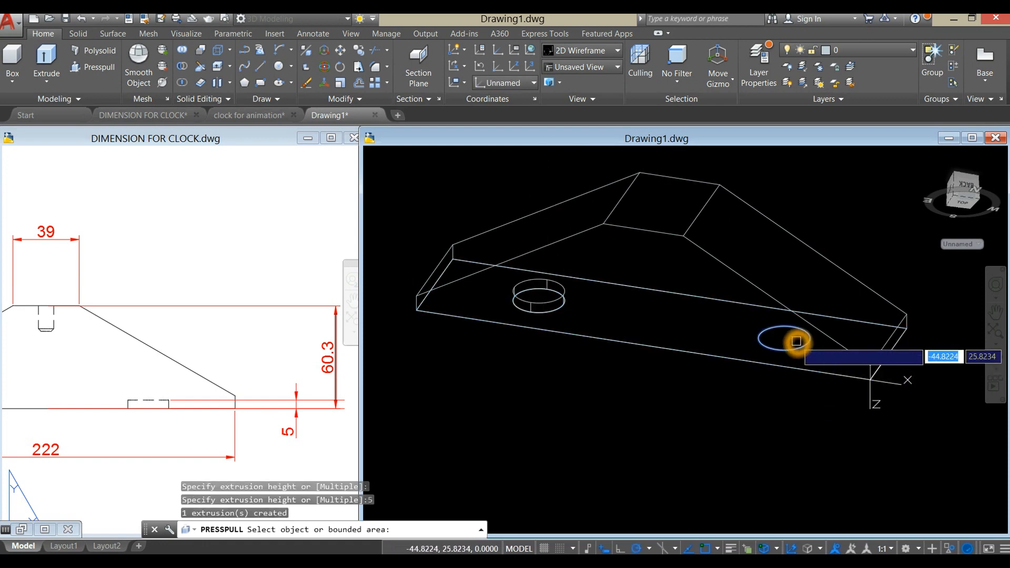
left_click(796, 341)
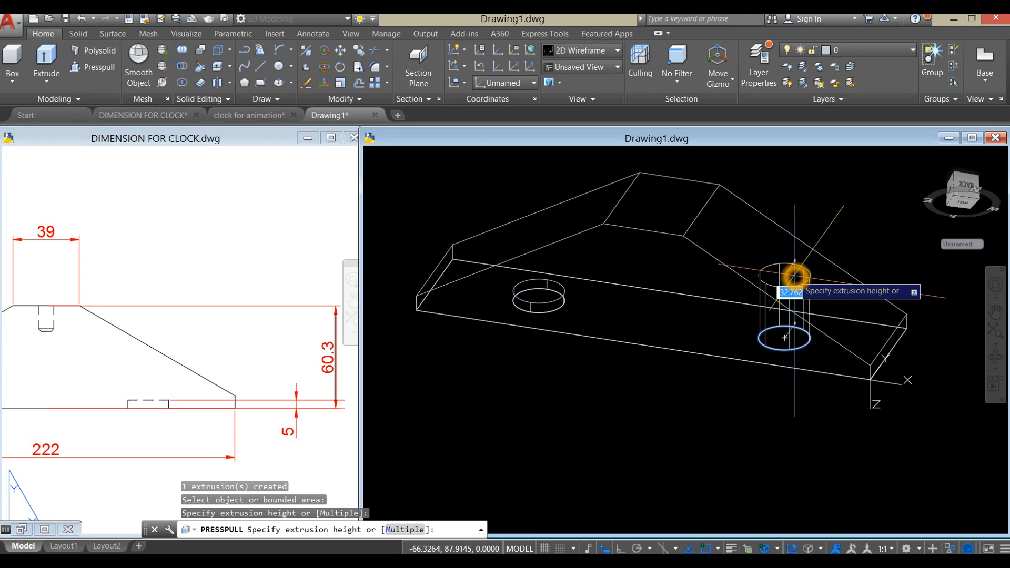
key("Return")
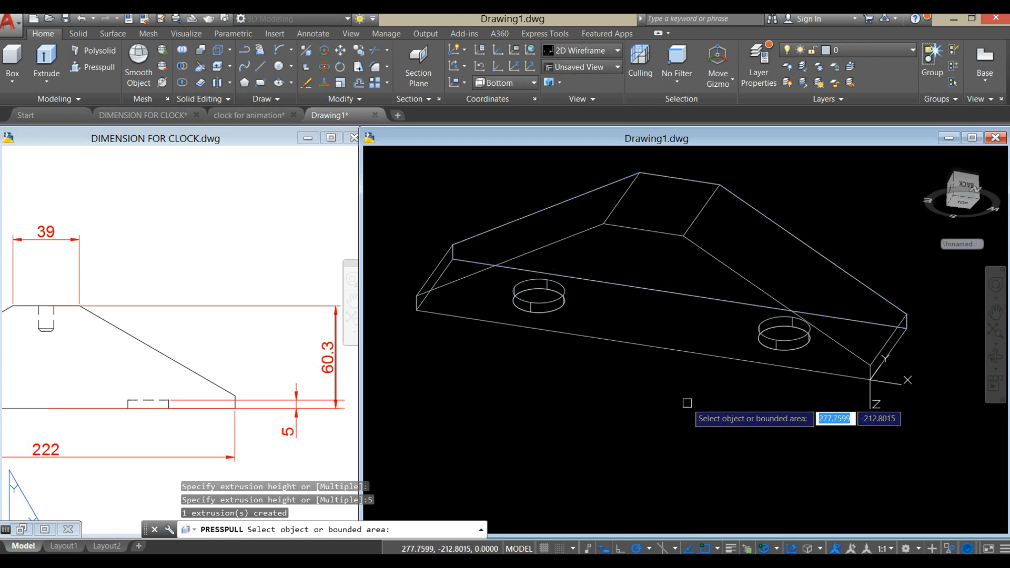
key("Return")
- Examine the crown sheet's side view for the diameter, depth and chamfer dimensions of the hole in the flat top
scroll(703, 413, "down", 2)
middle_click_drag(703, 414, 736, 488, "shift")
left_click(194, 363)
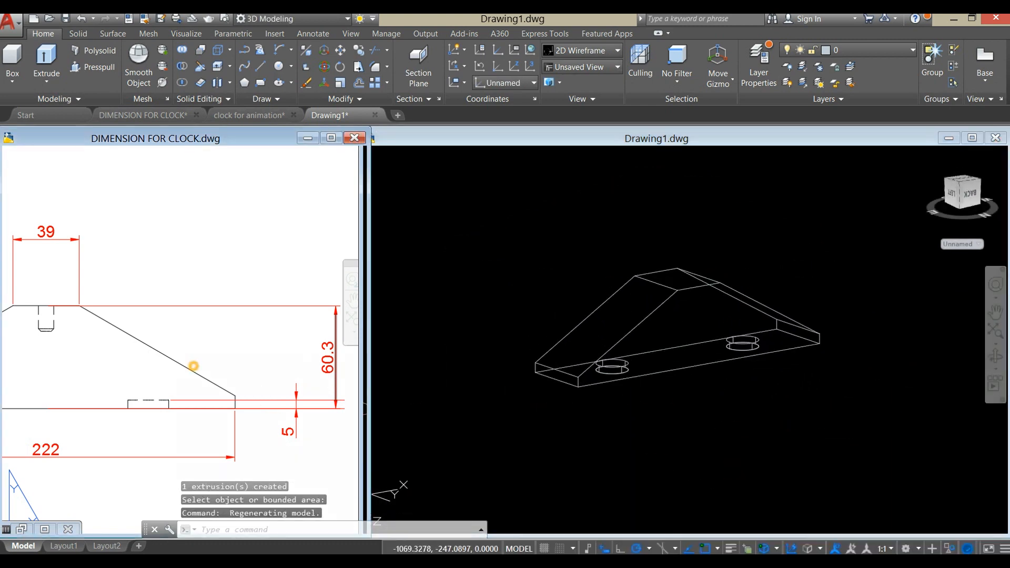
scroll(203, 402, "up", 5)
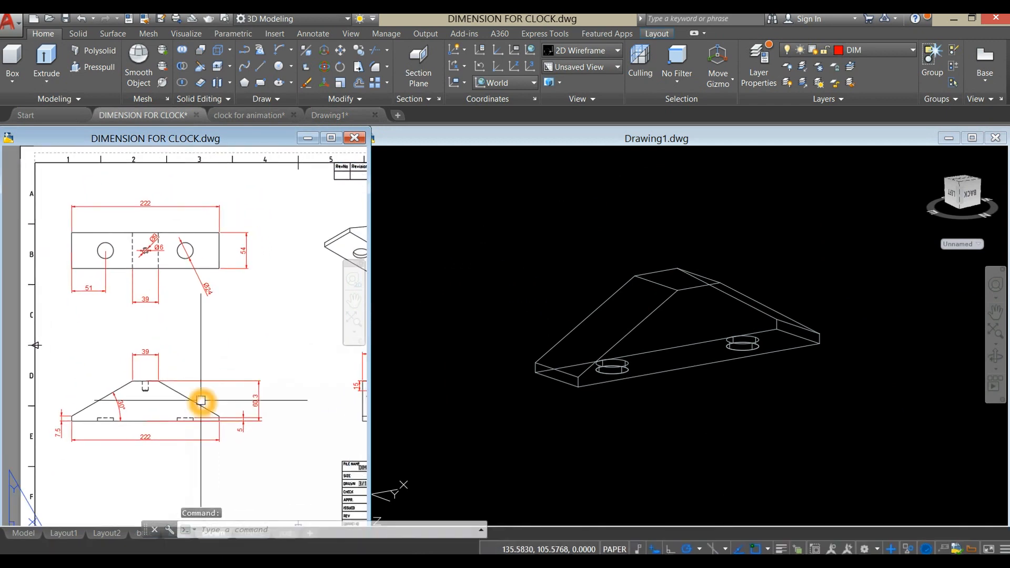
scroll(112, 366, "down", 5)
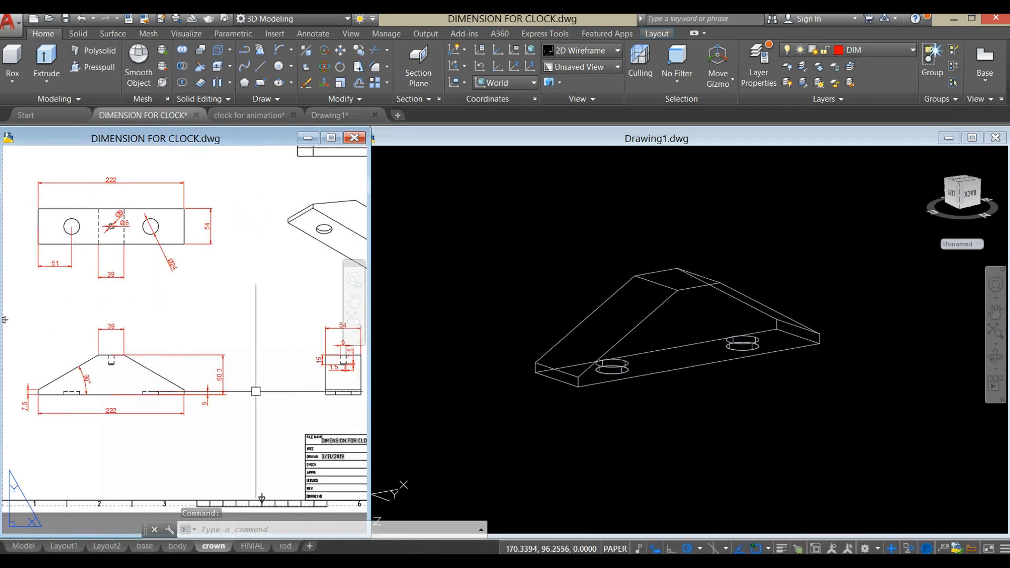
scroll(153, 405, "up", 4)
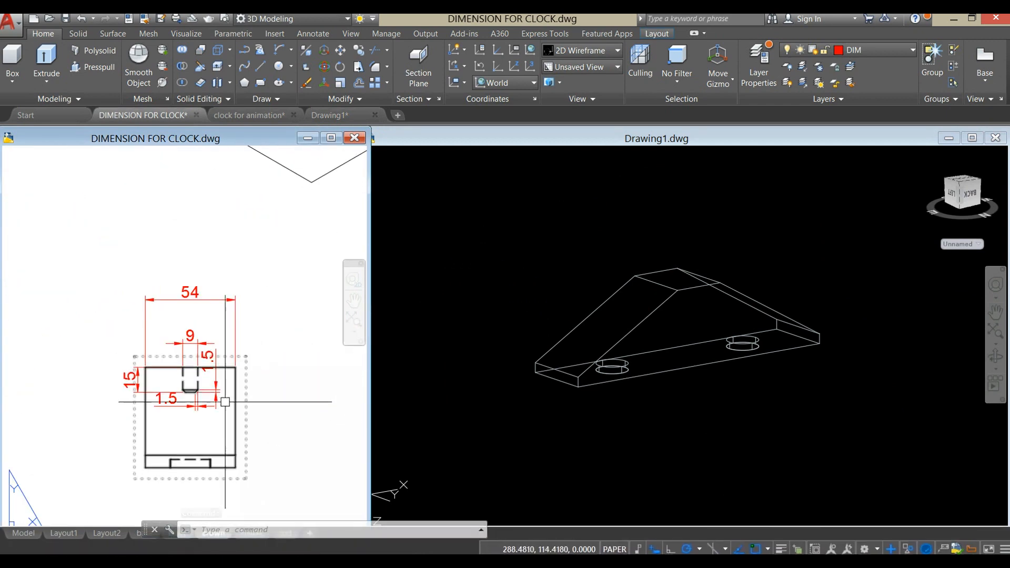
scroll(226, 402, "up", 2)
scroll(237, 394, "up", 1)
left_click(209, 372)
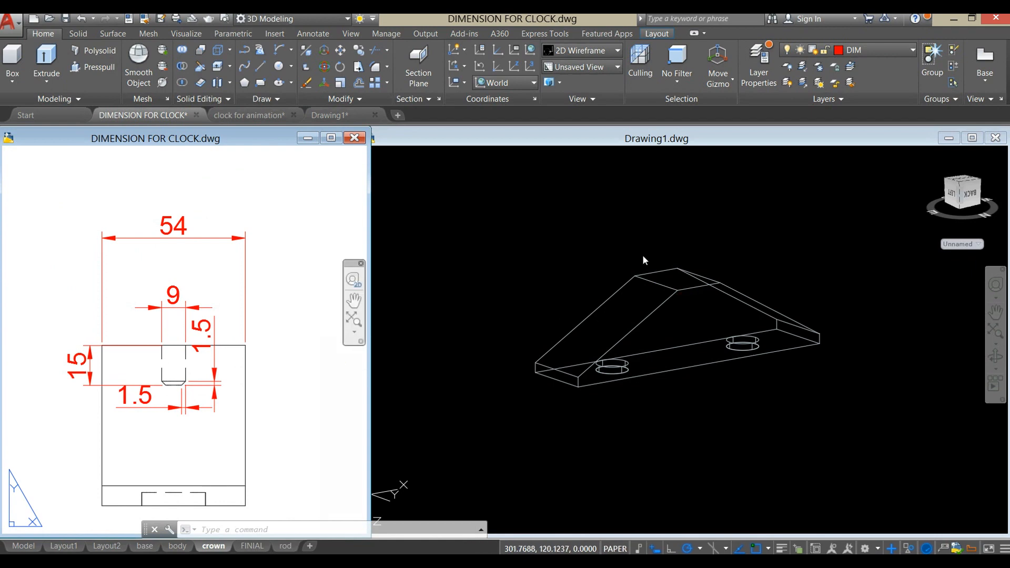
left_click(642, 239)
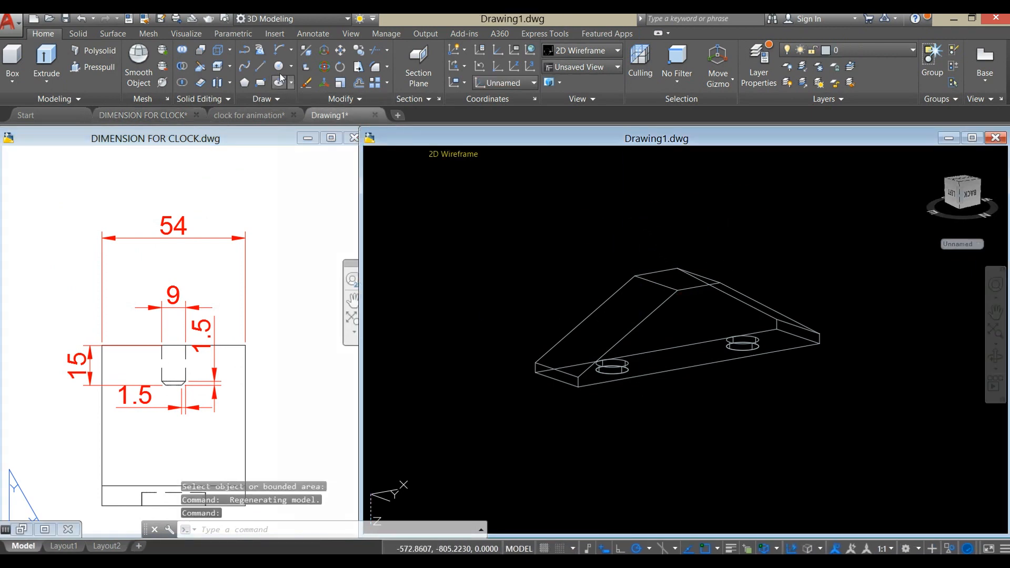
- Draw a 9 mm diameter circle at the centre of the crown's flat top, located midway between the midpoints of opposite edges
left_click(278, 73)
scroll(719, 259, "up", 5)
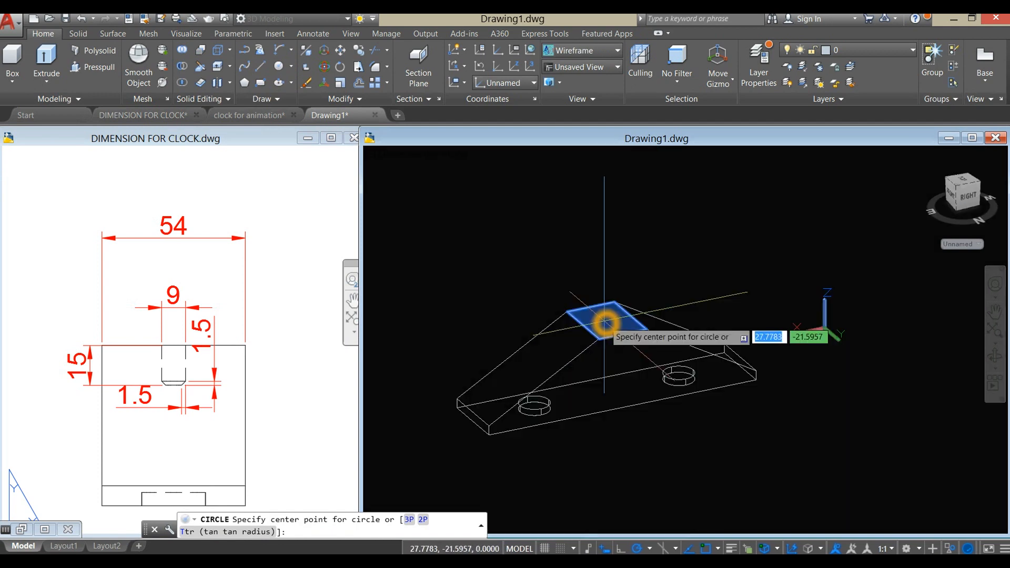
scroll(614, 321, "up", 4)
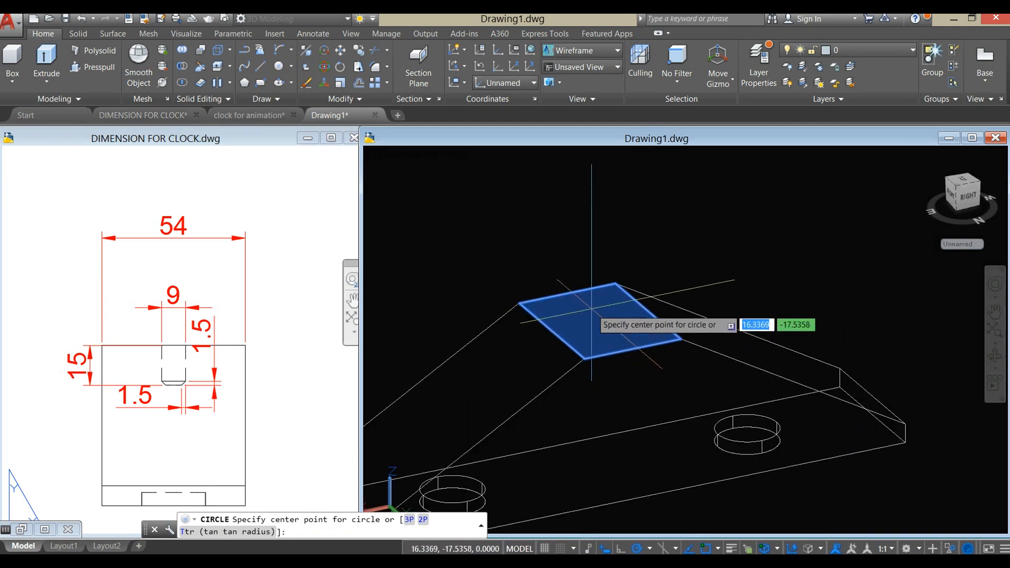
right_click(612, 318, "shift")
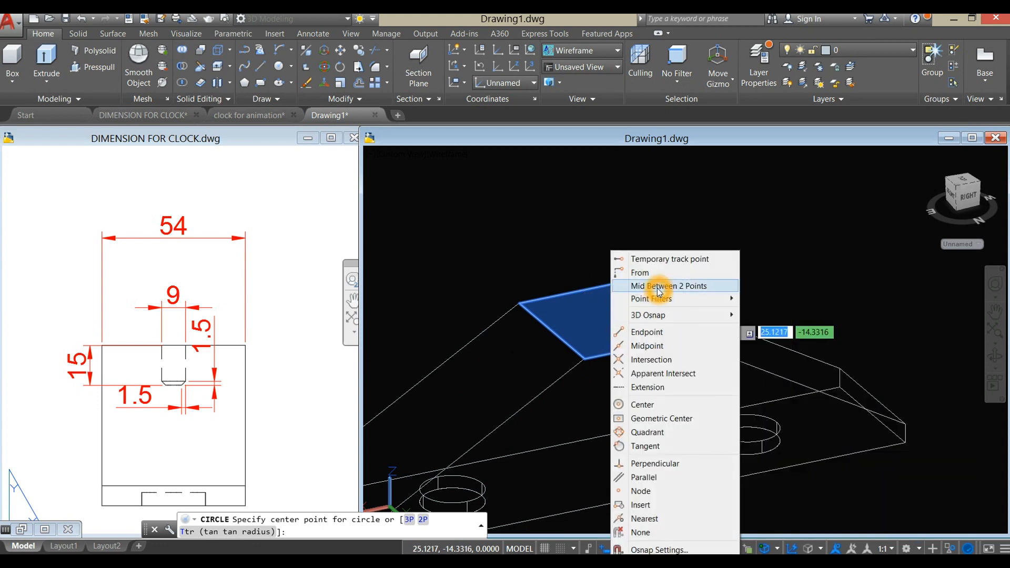
left_click(657, 287)
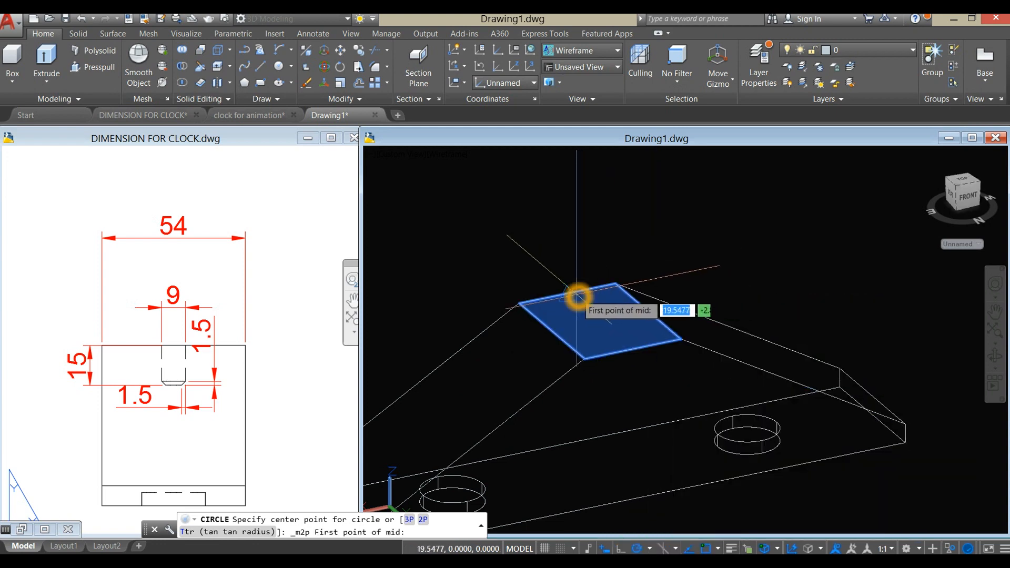
left_click(577, 297)
left_click(633, 354)
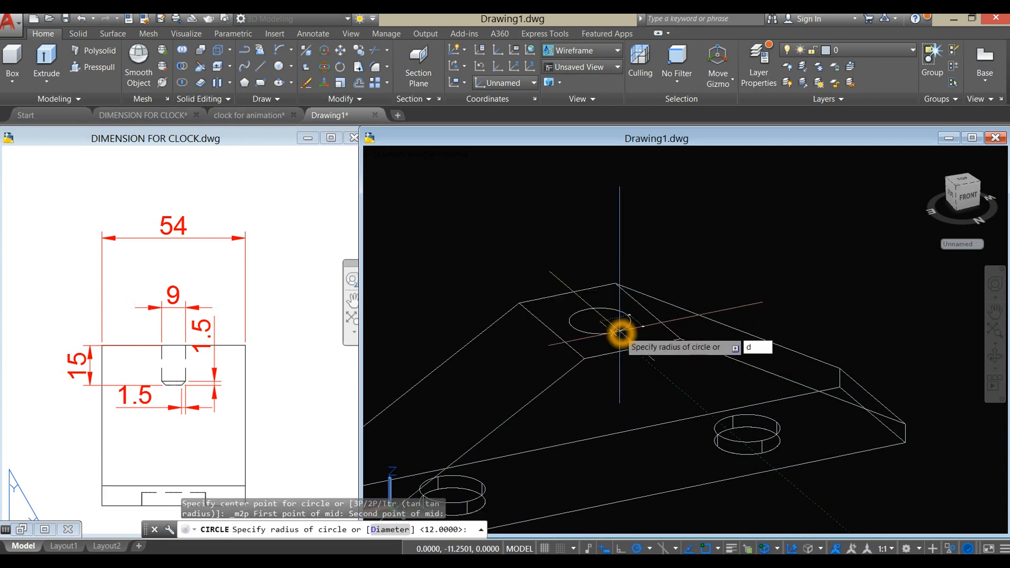
key("Return")
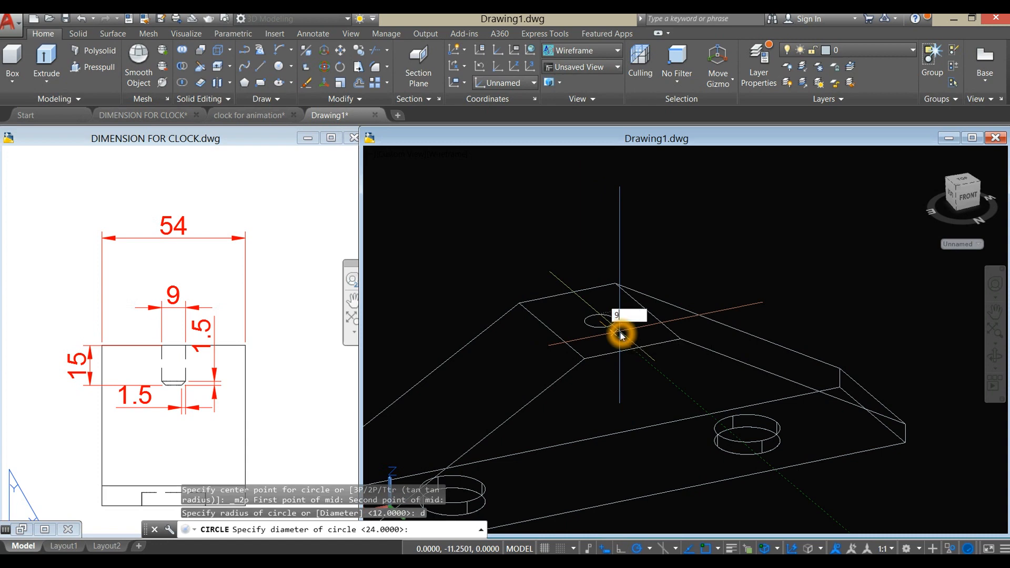
key("Return")
- Check the hole's depth on the crown sheet and extrude the circle 15 mm down into the crown
left_click(298, 376)
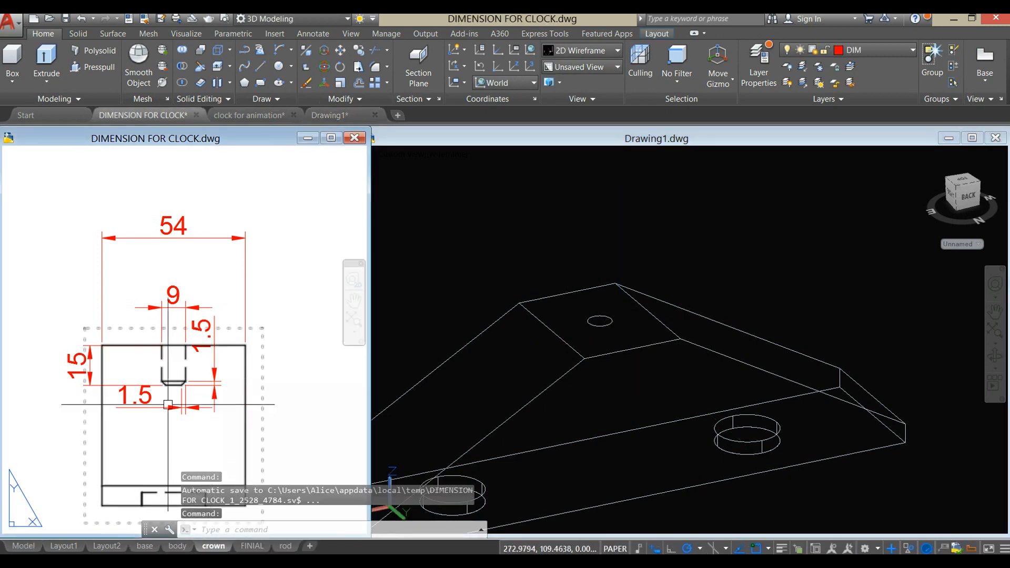
left_click(618, 339)
left_click(611, 322)
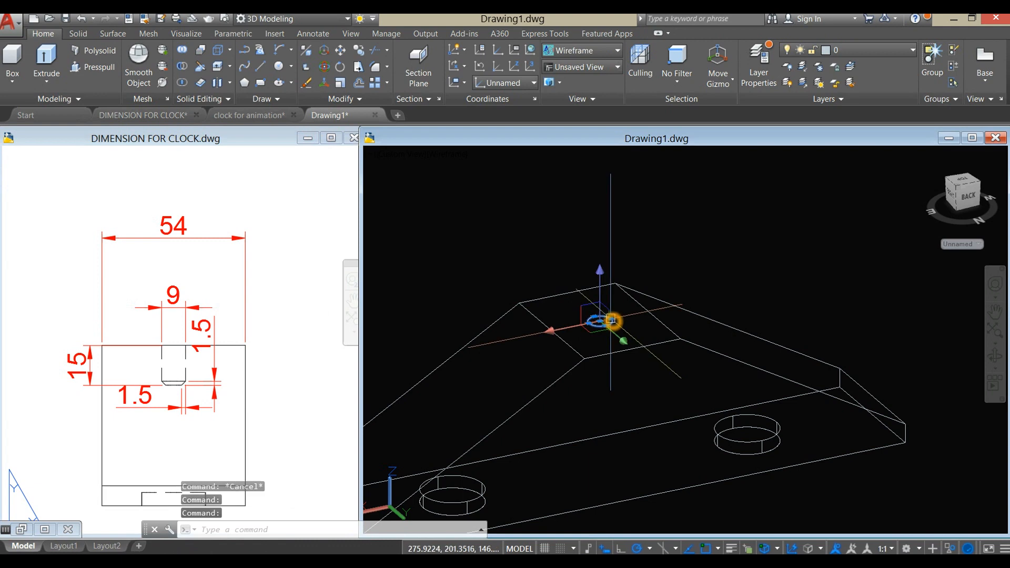
left_click(46, 62)
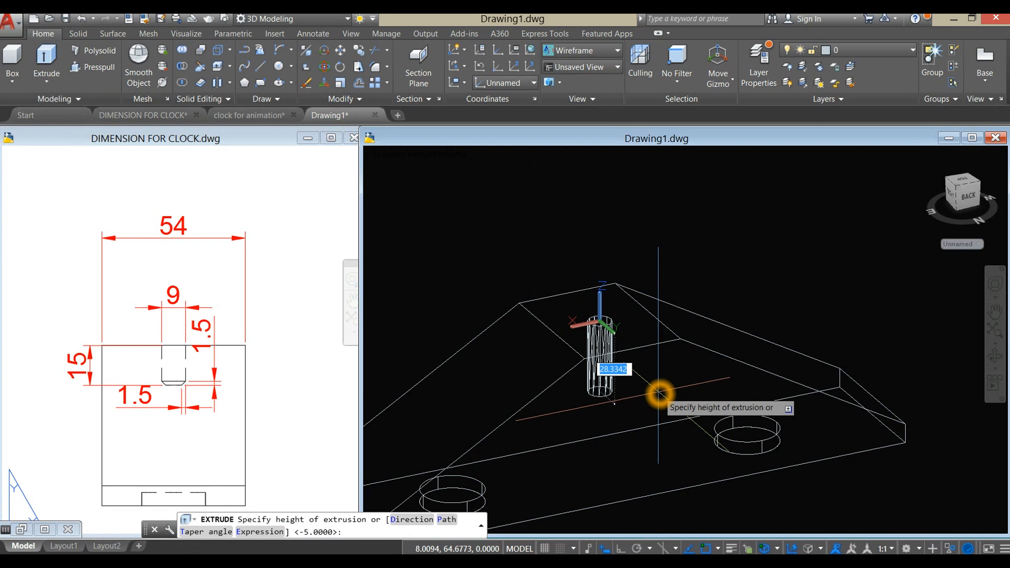
type("15")
key("Return")
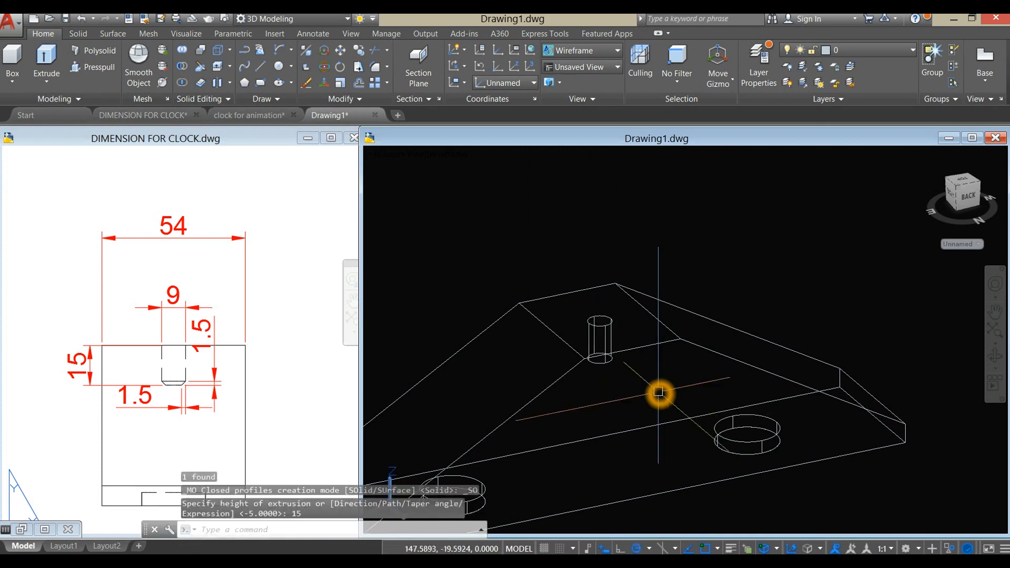
- Look up the hole's chamfer on the crown sheet and set both Chamfer Edge distances to 1.5 mm in the model drawing
middle_click_drag(661, 396, 722, 299)
left_click(137, 421)
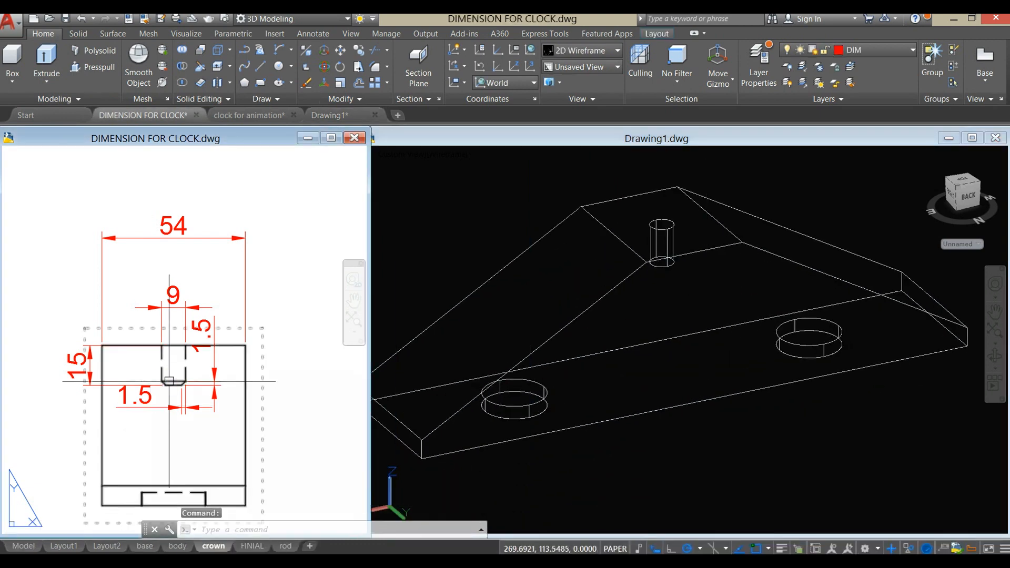
scroll(179, 387, "up", 6)
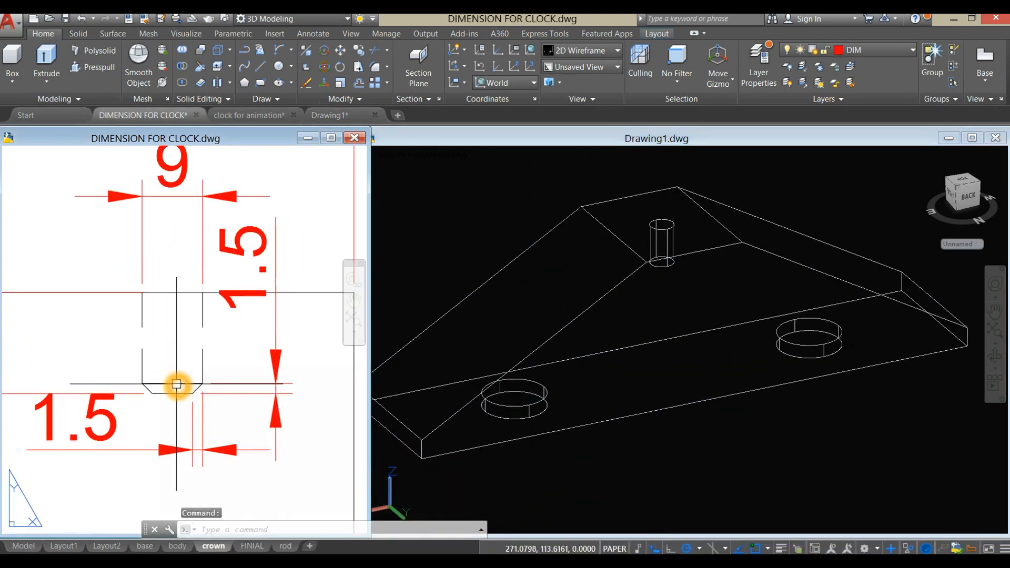
left_click(78, 34)
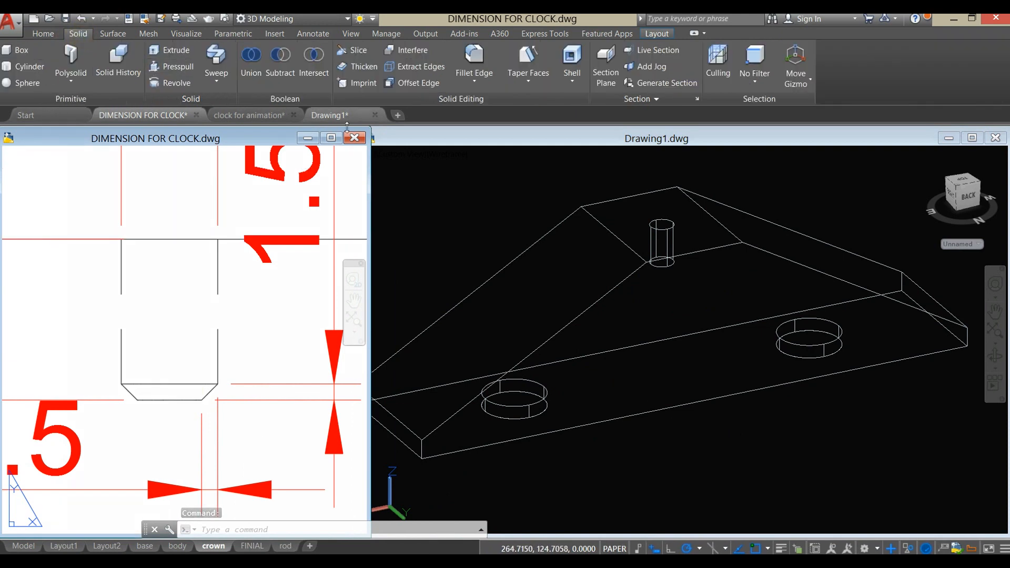
left_click(475, 83)
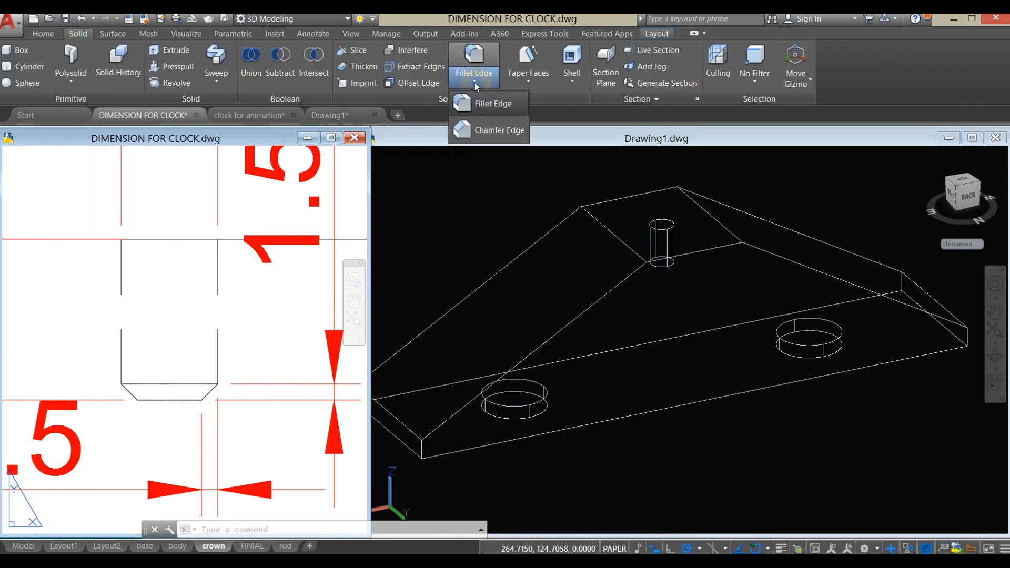
left_click(497, 135)
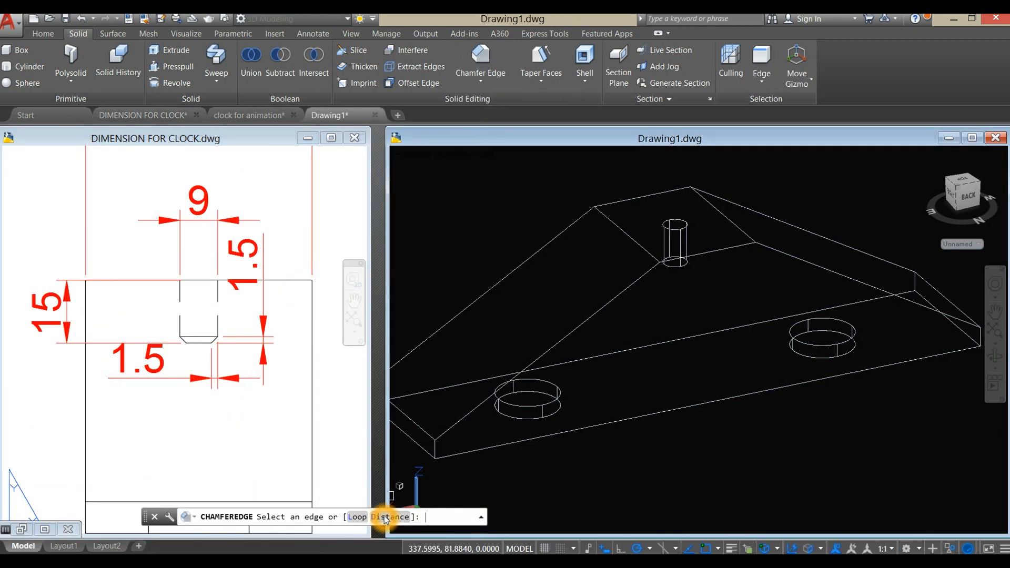
left_click(385, 519)
type("1")
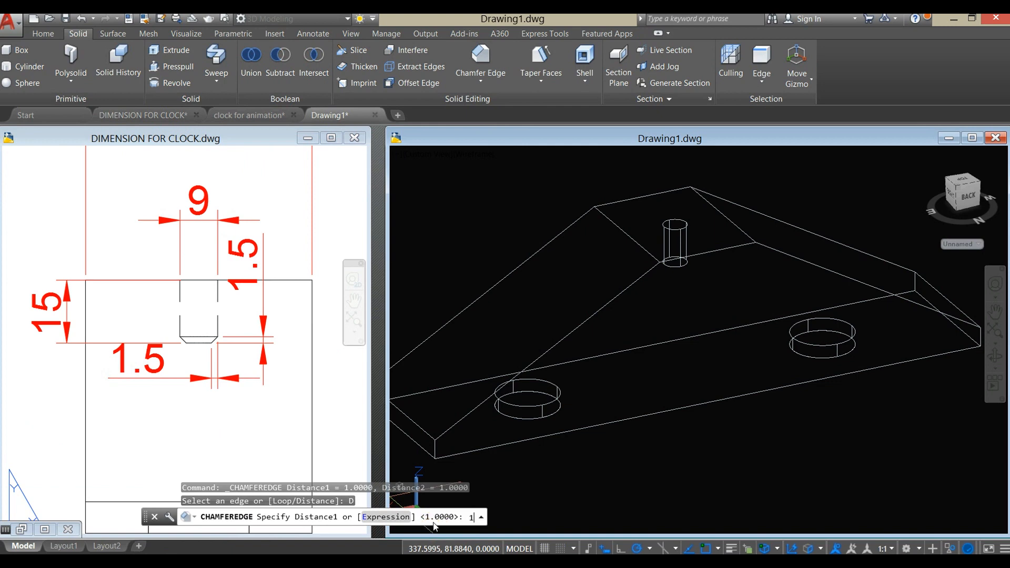
type(".")
left_click(435, 526)
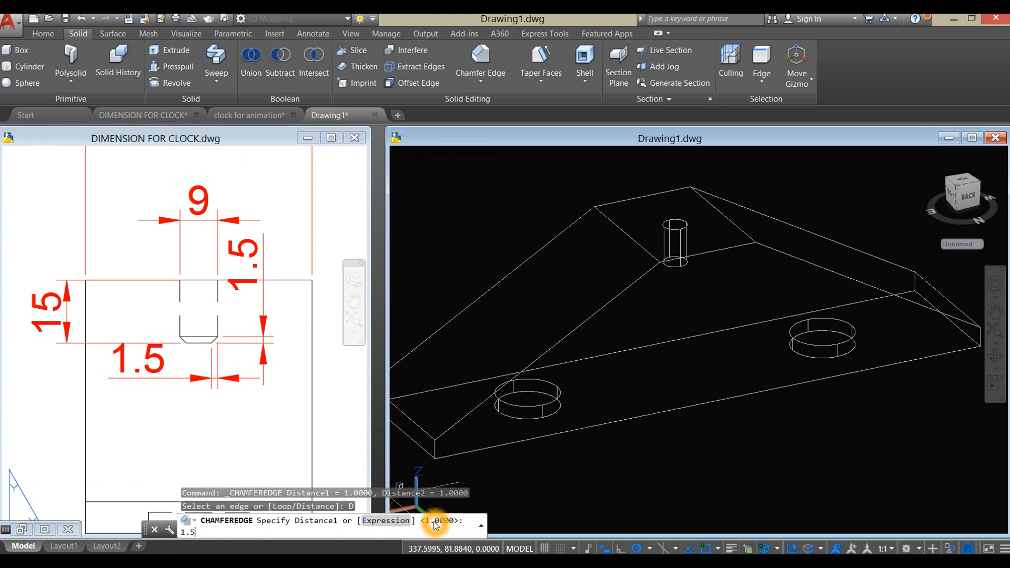
key("Return")
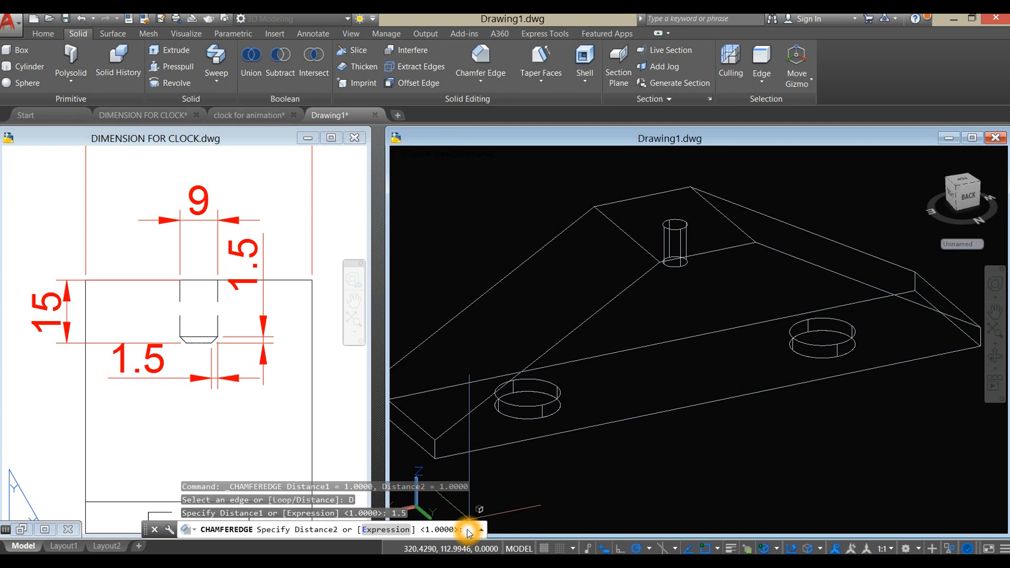
type("1.5")
key("Return")
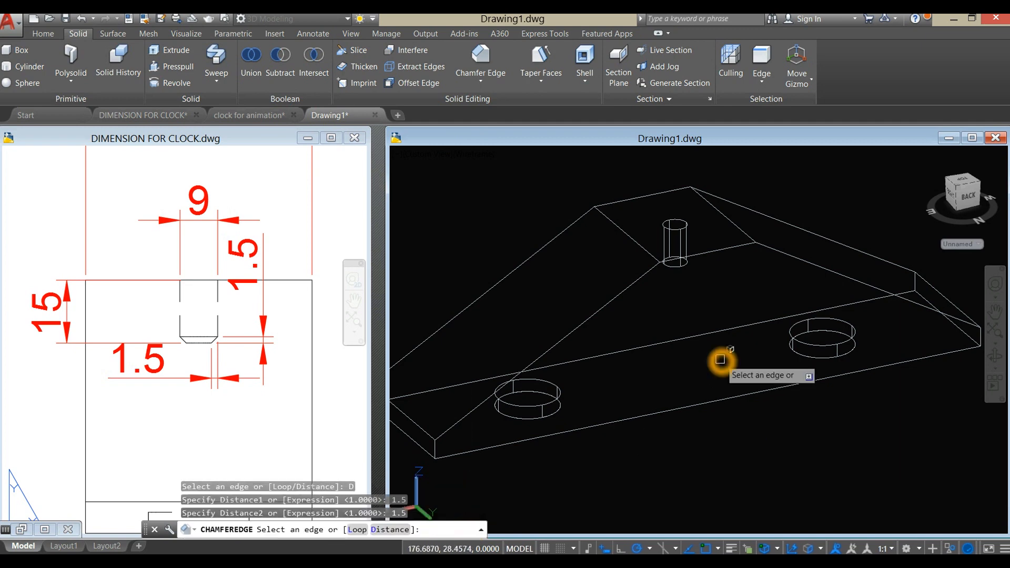
- Chamfer the cylinder's bottom circular edge inside the crown and accept the result
left_click(676, 267)
scroll(671, 264, "up", 4)
right_click(718, 271)
left_click(733, 283)
right_click(740, 286)
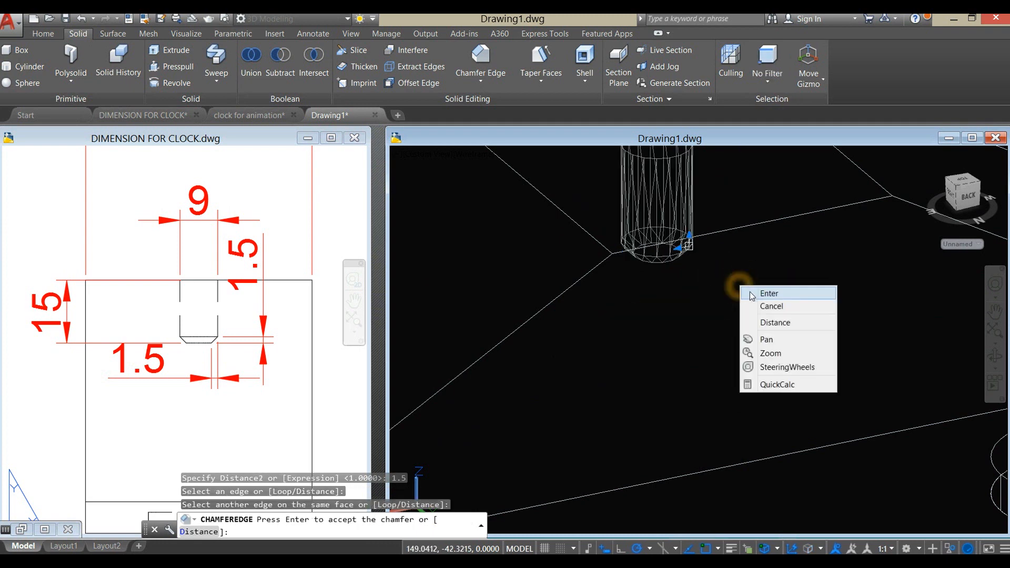
left_click(768, 293)
scroll(752, 289, "down", 4)
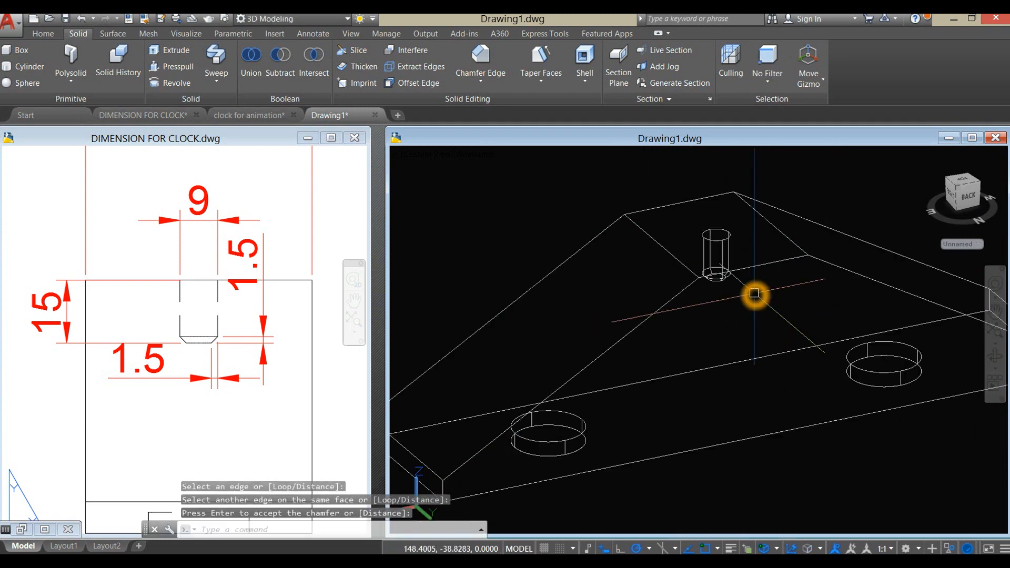
- Display the crown in the X-ray visual style
left_click(486, 156)
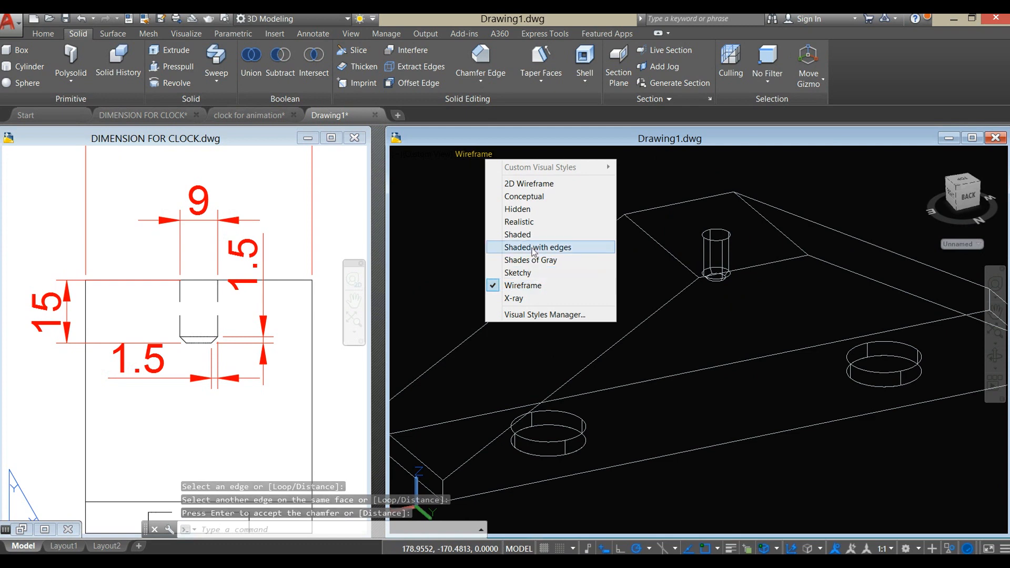
left_click(533, 246)
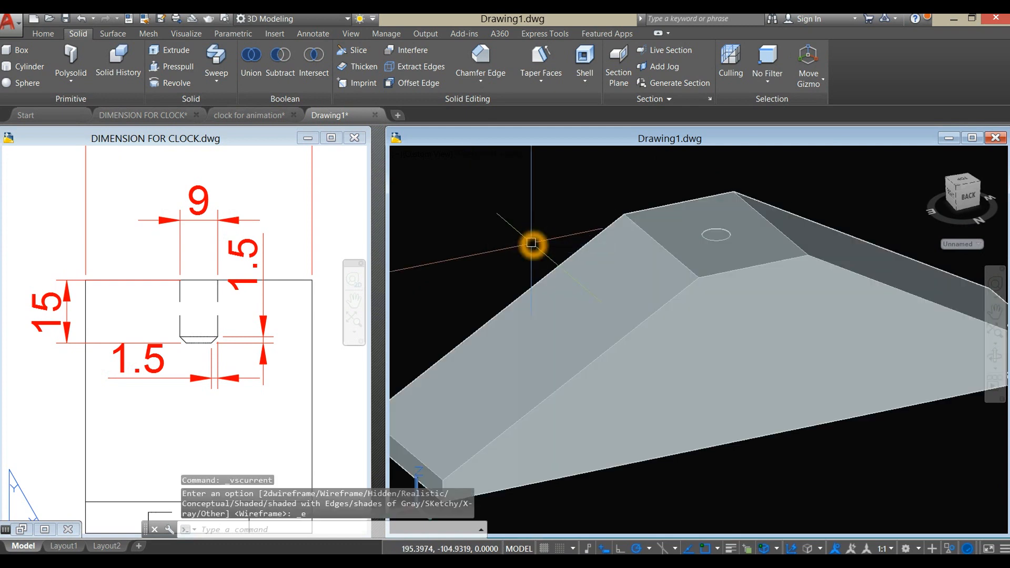
left_click(468, 154)
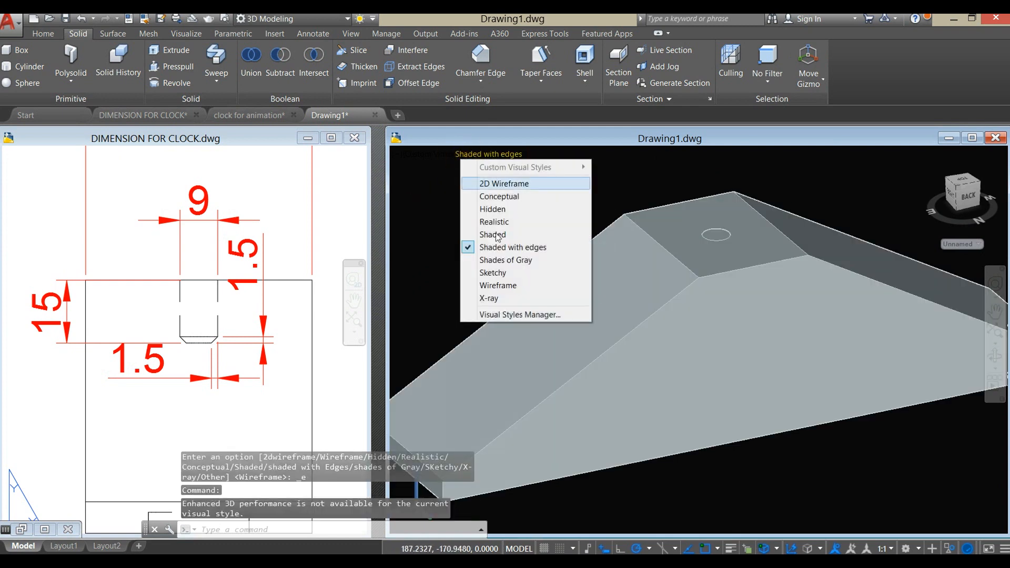
left_click(508, 299)
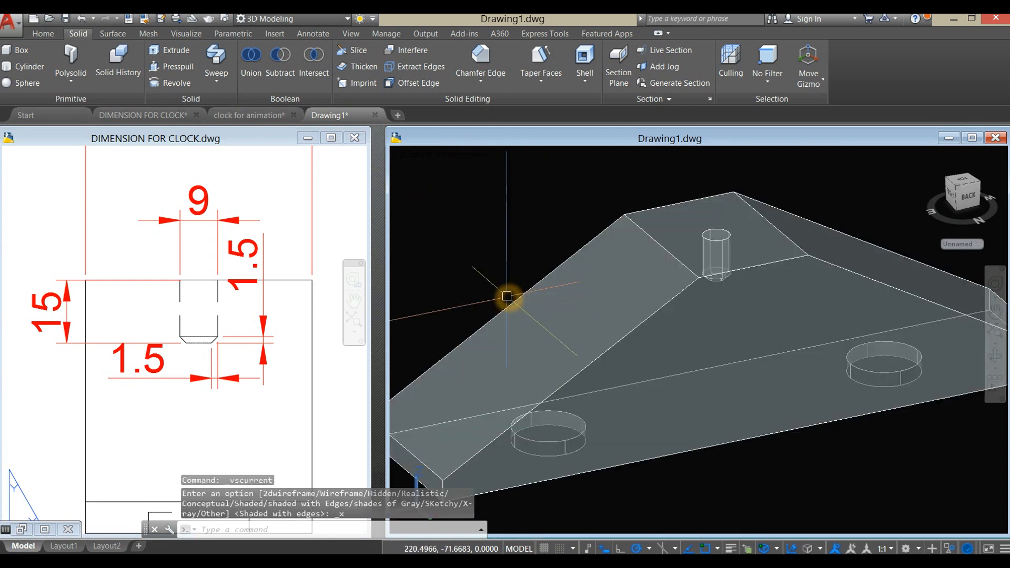
- Subtract the chamfered cylinder from the crown solid to cut the hole in its flat top
left_click(282, 62)
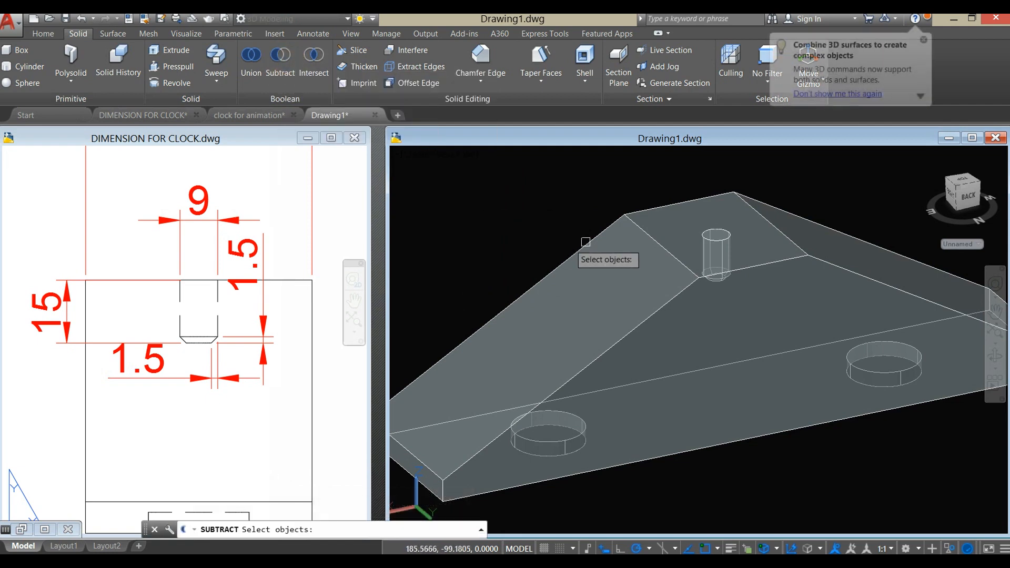
left_click(597, 239)
left_click(691, 210)
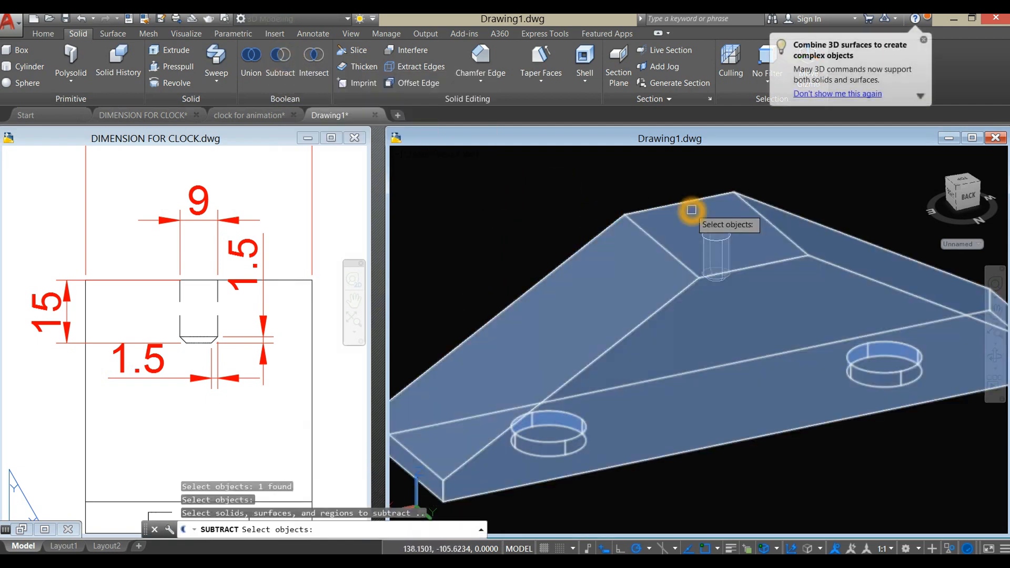
scroll(692, 210, "up", 5)
left_click(709, 262)
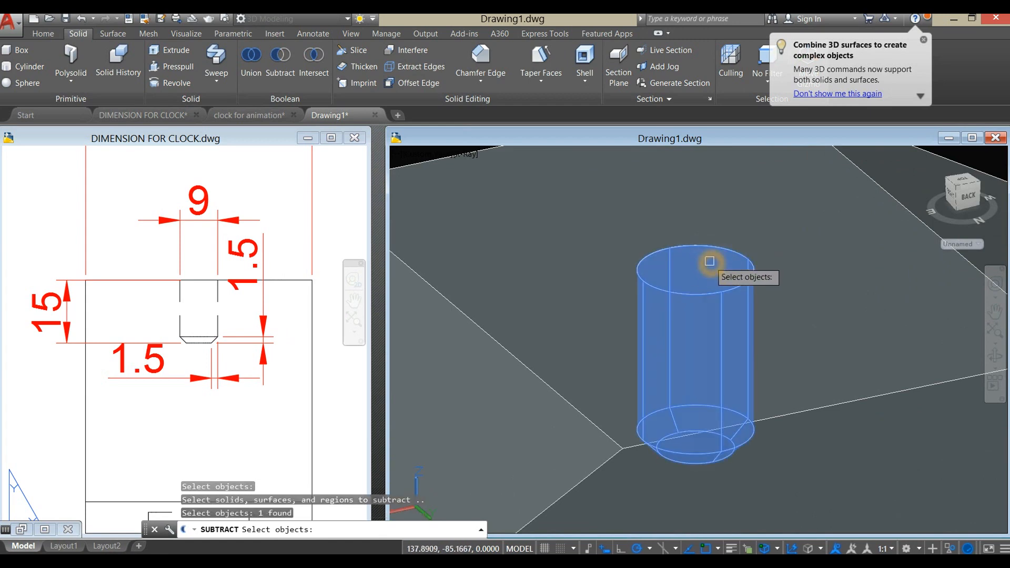
scroll(710, 261, "down", 3)
key("Return")
left_click(746, 325)
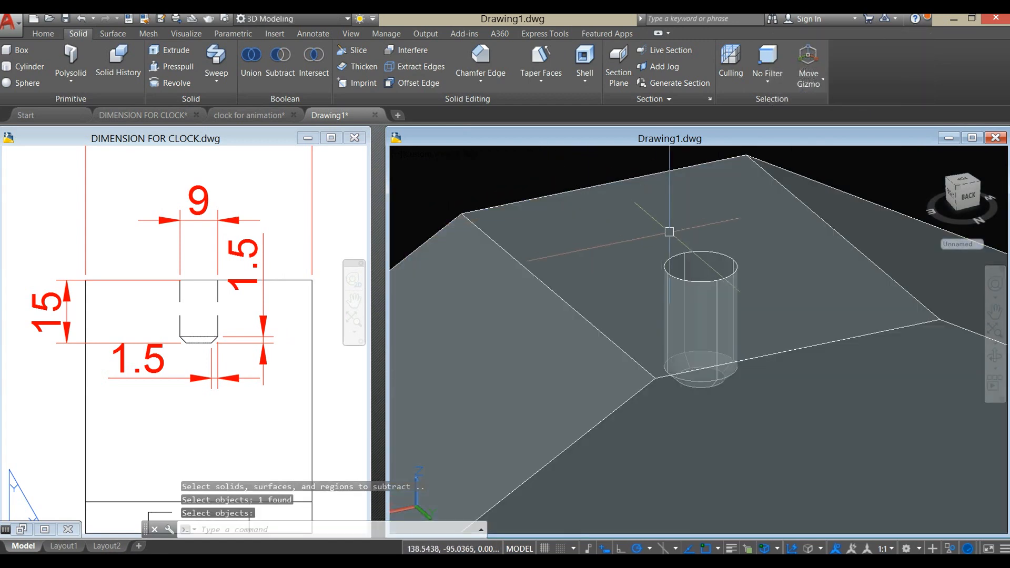
- Change the visual style to Shaded with edges and inspect the crown's top hole
middle_click_drag(670, 234, 526, 181, "shift")
left_click(465, 156)
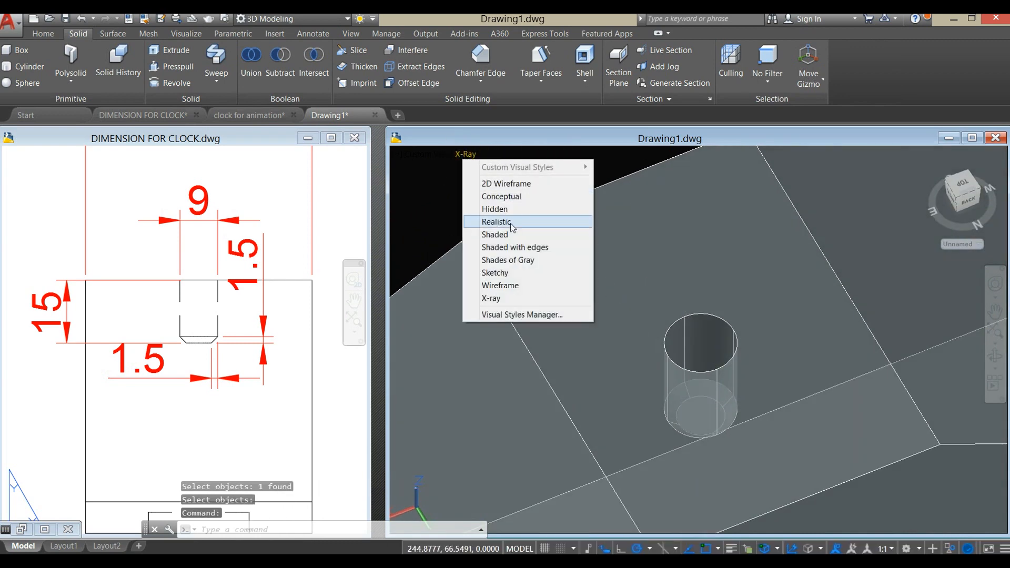
left_click(516, 250)
mouse_move(514, 247)
middle_mouse_down("shift")
mouse_move(623, 308)
mouse_move(683, 379)
mouse_move(680, 427)
mouse_move(667, 309)
middle_mouse_up("shift")
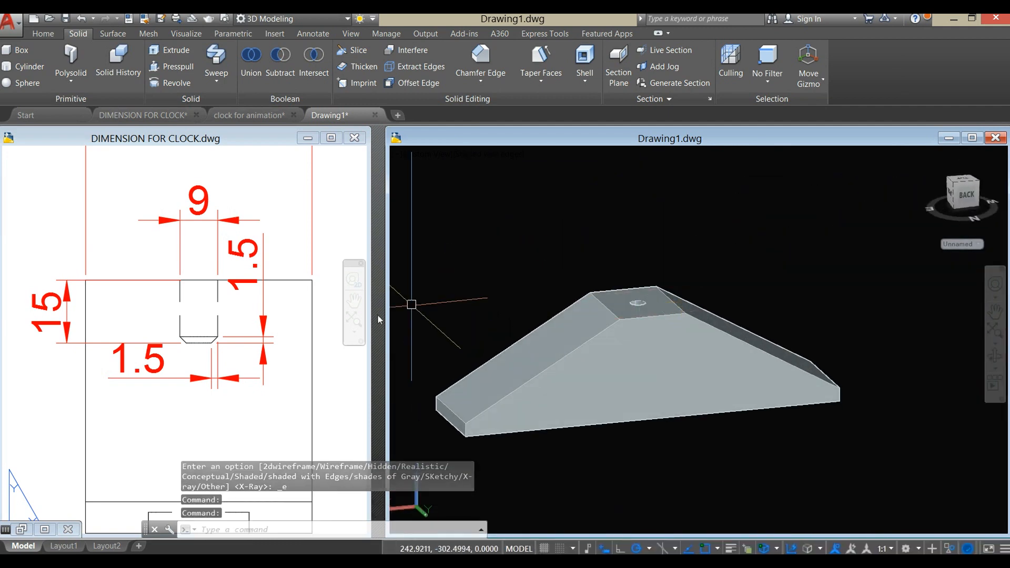
- Examine the FINIAL sheet's front view for the dimensions of the ball, neck, cone, disc and chamfered peg, and return to Drawing8
left_click(266, 356)
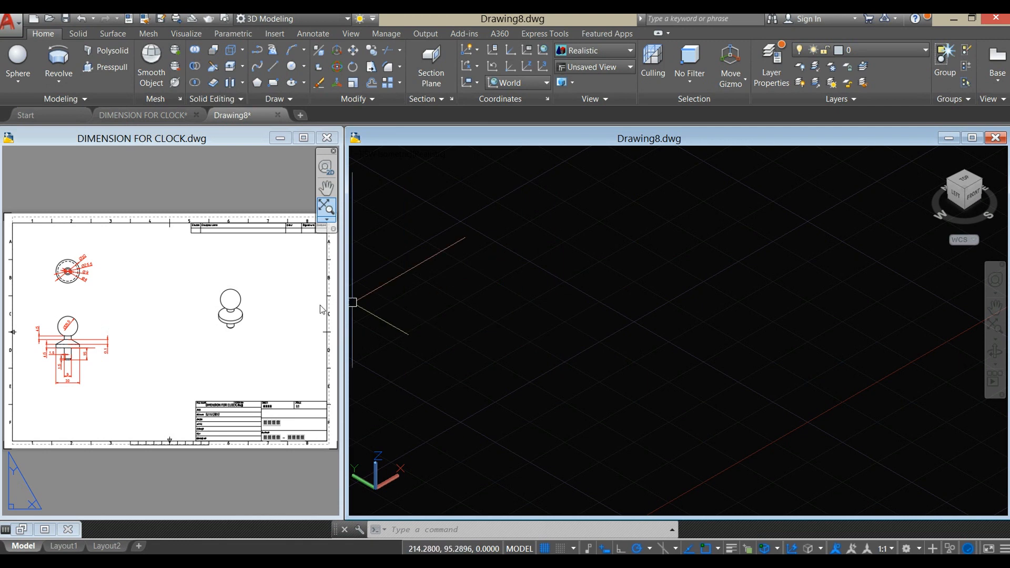
left_click(255, 271)
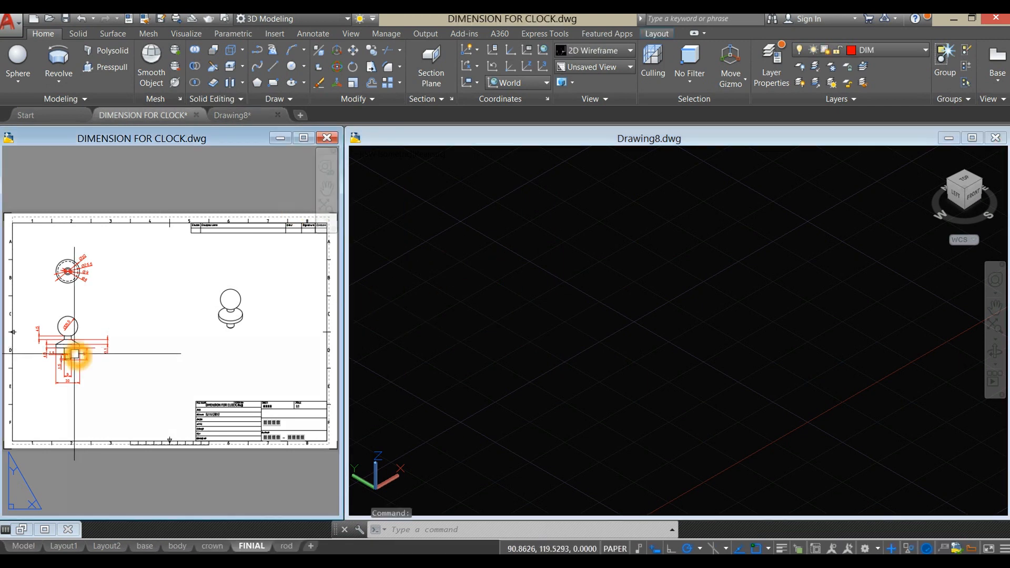
scroll(72, 351, "up", 3)
middle_click_drag(72, 351, 164, 343)
scroll(165, 343, "up", 4)
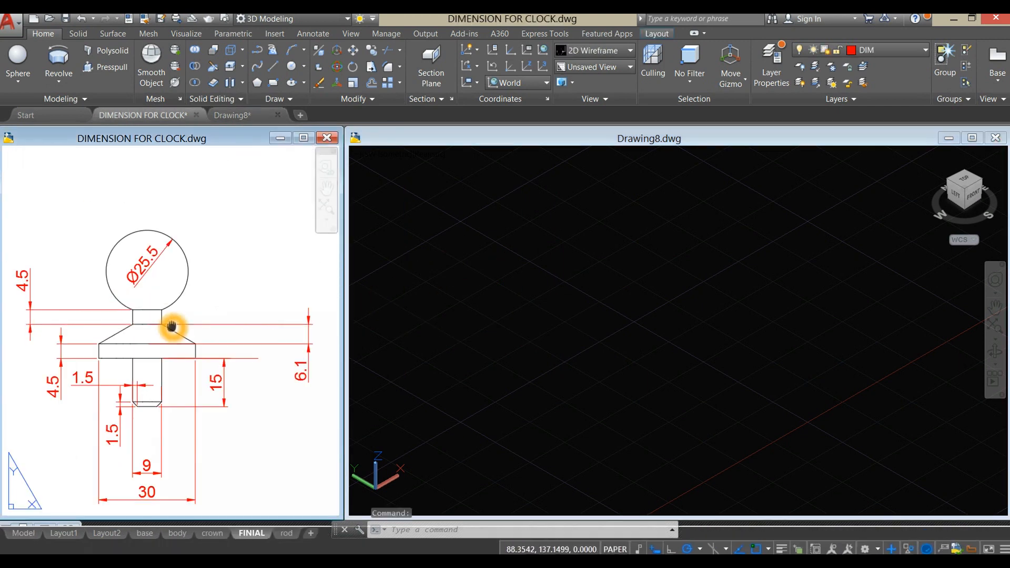
left_click(450, 283)
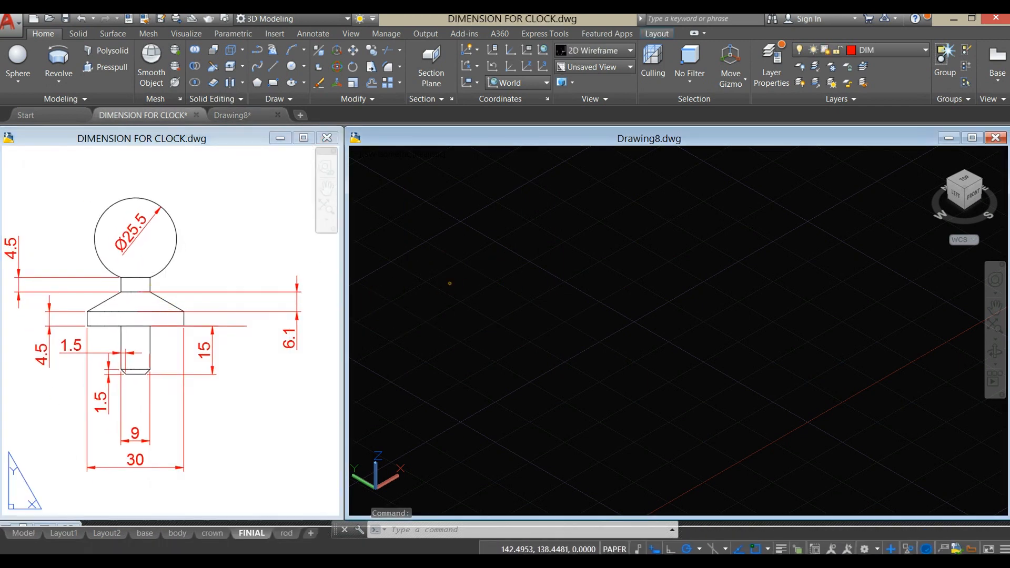
- Switch to the Front view and draw the peg's 9 mm bottom edge and 15 mm right side as connected lines
left_click(387, 158)
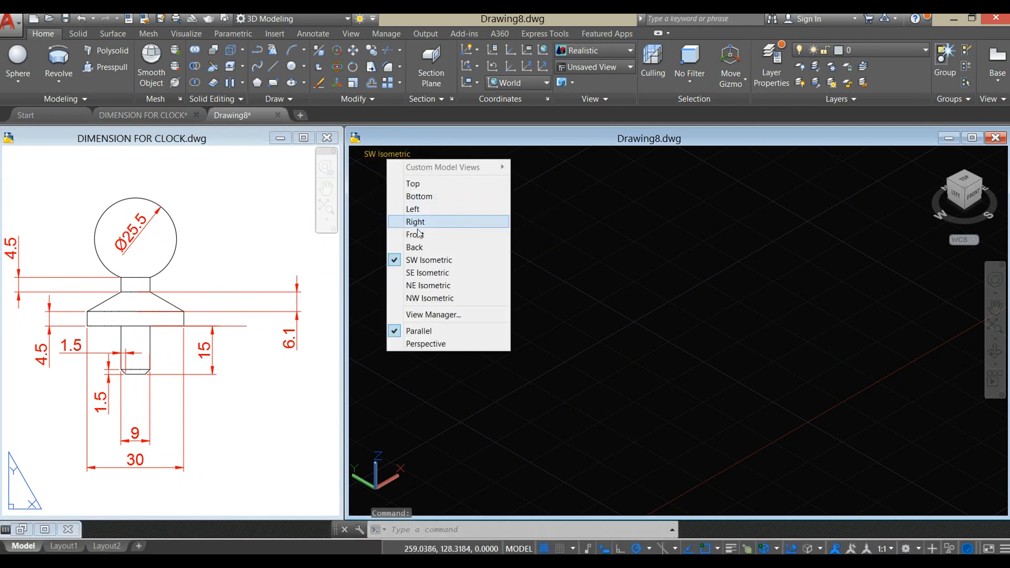
left_click(417, 235)
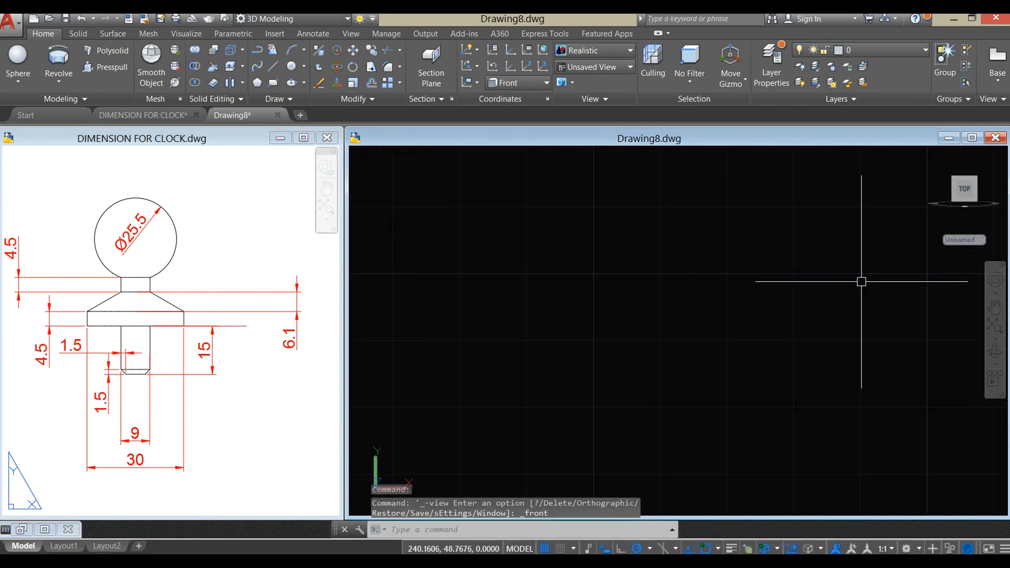
left_click(278, 72)
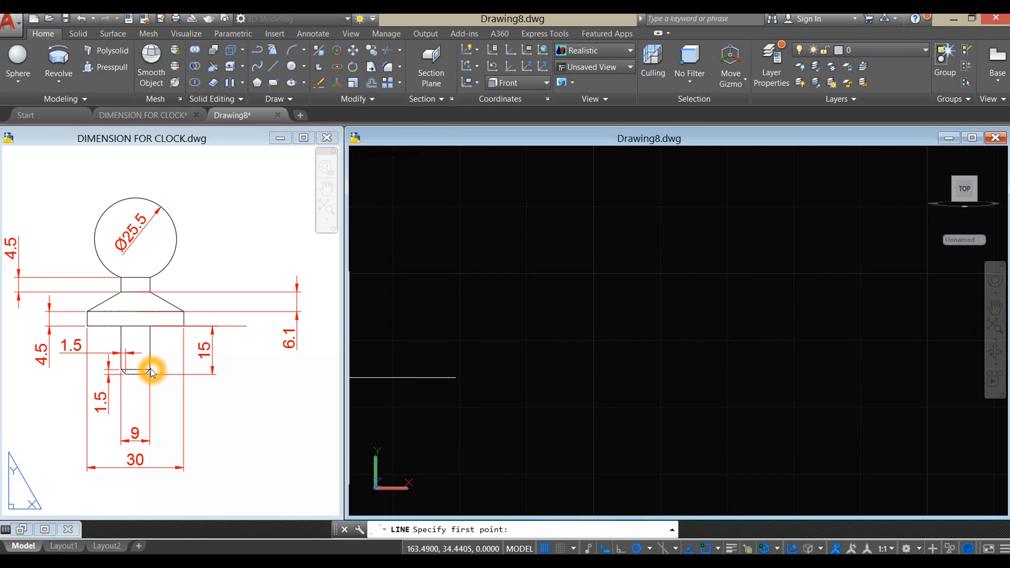
left_click(552, 407)
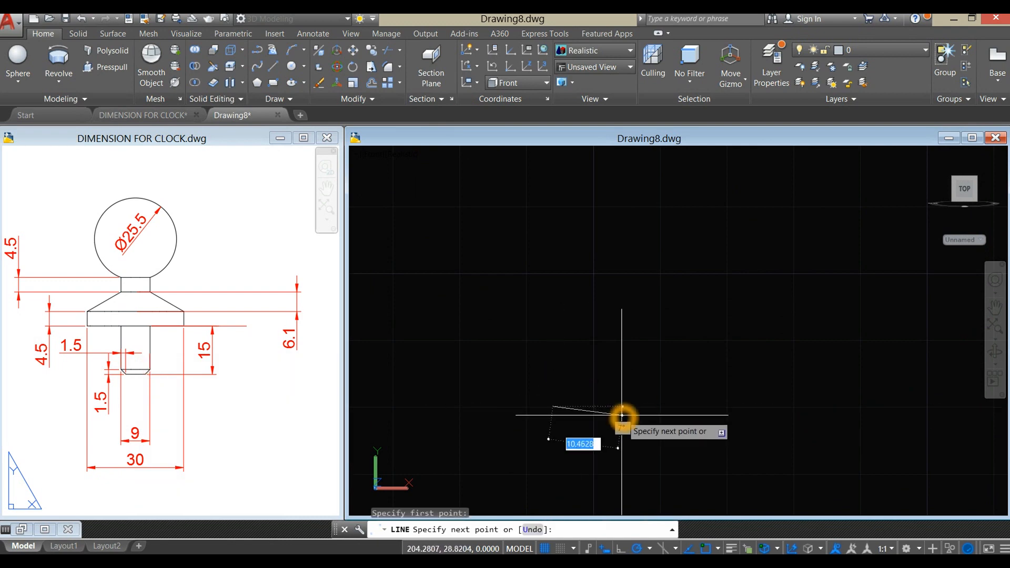
type("9")
key("Return")
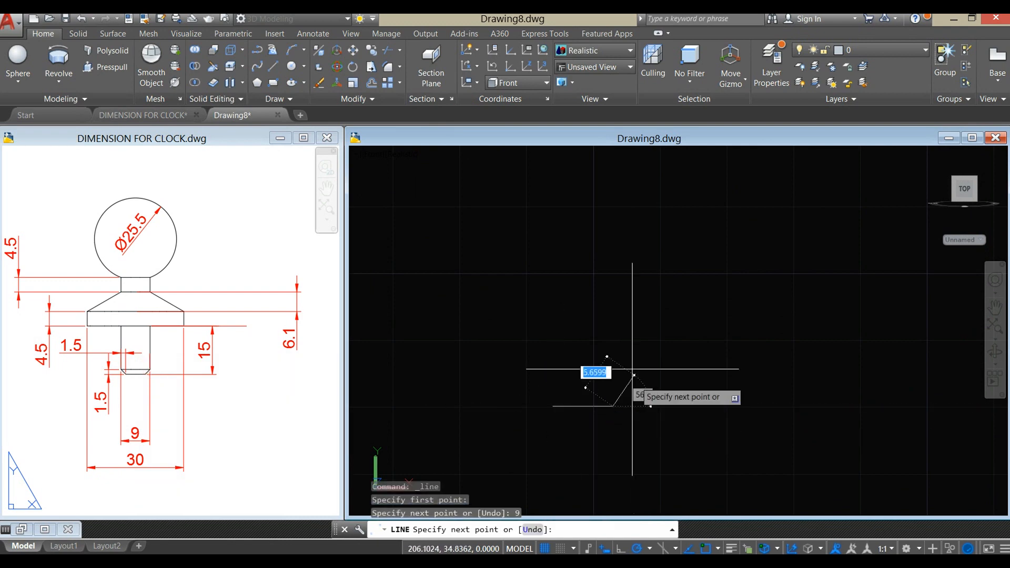
type("15")
key("Return")
right_click(627, 299)
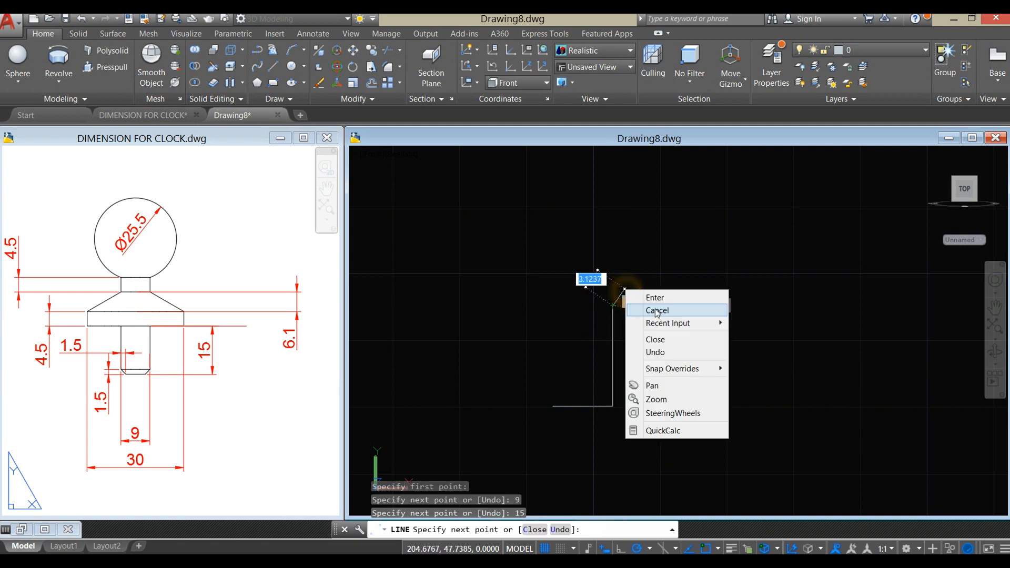
left_click(652, 294)
- Draw the peg's left side up from the bottom edge's left end, level with the right side's upper end
right_click(613, 263)
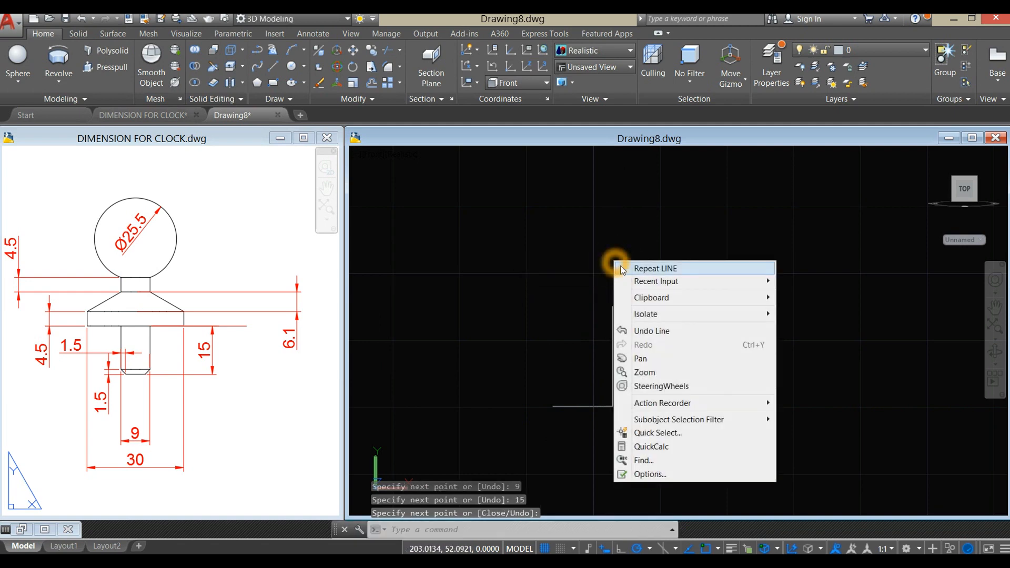
left_click(626, 267)
left_click(553, 406)
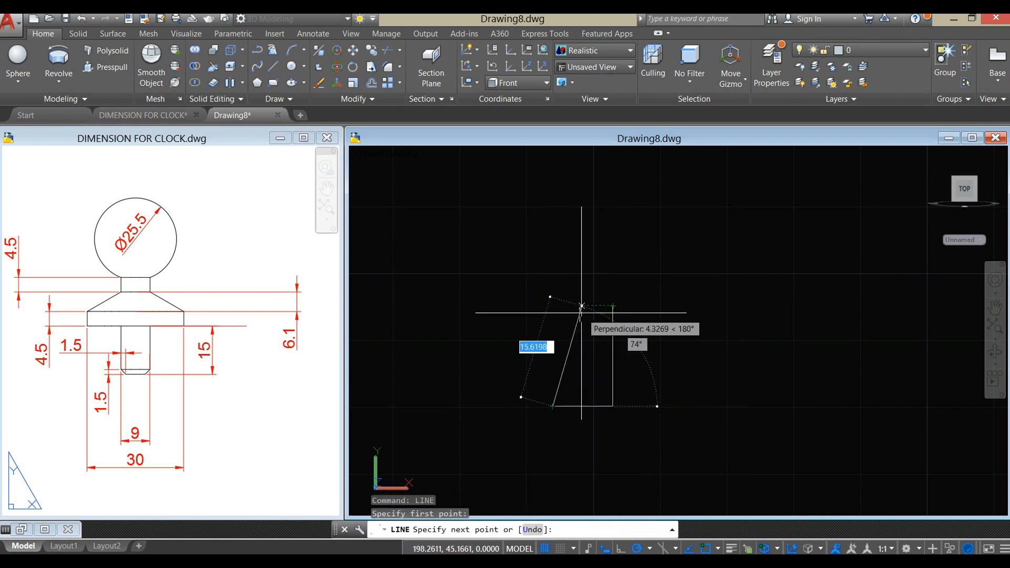
left_click(552, 307)
right_click(602, 256)
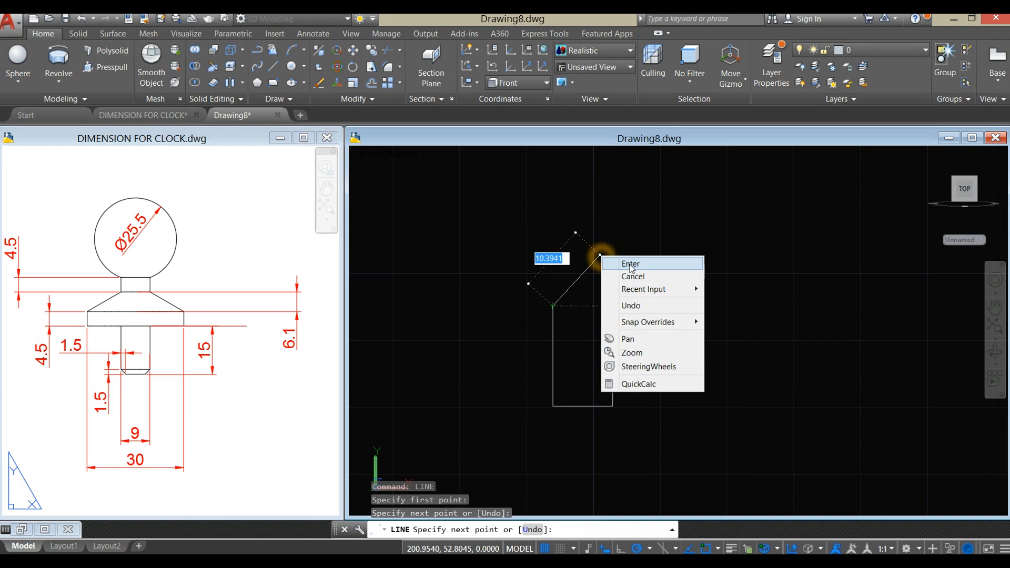
left_click(627, 260)
- Draw a 15 mm horizontal line rightward from the midpoint between the peg sides' upper ends as half of the disc's underside
type("l")
key("Return")
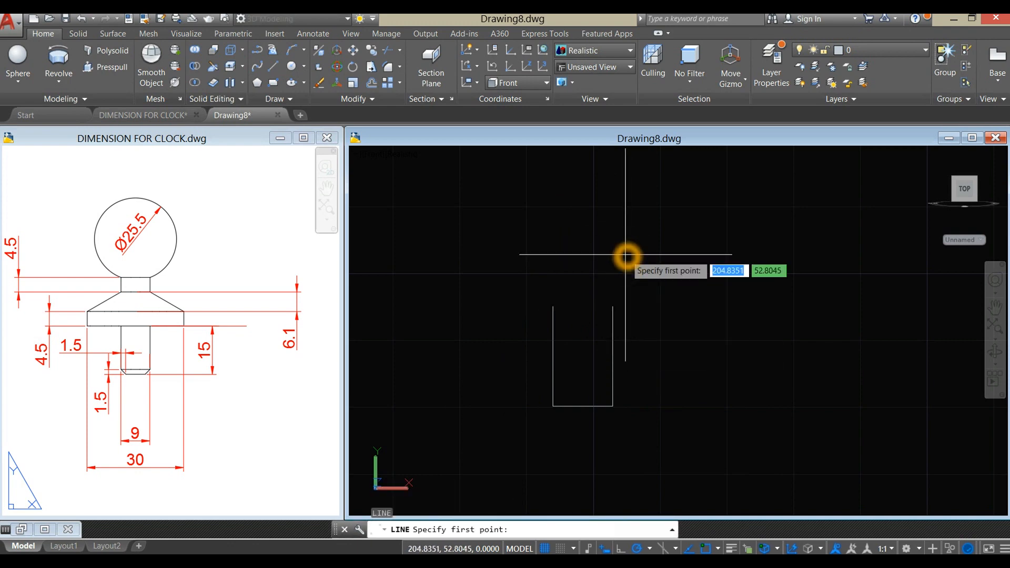
key("F8")
right_click(627, 257, "shift")
left_click(657, 286)
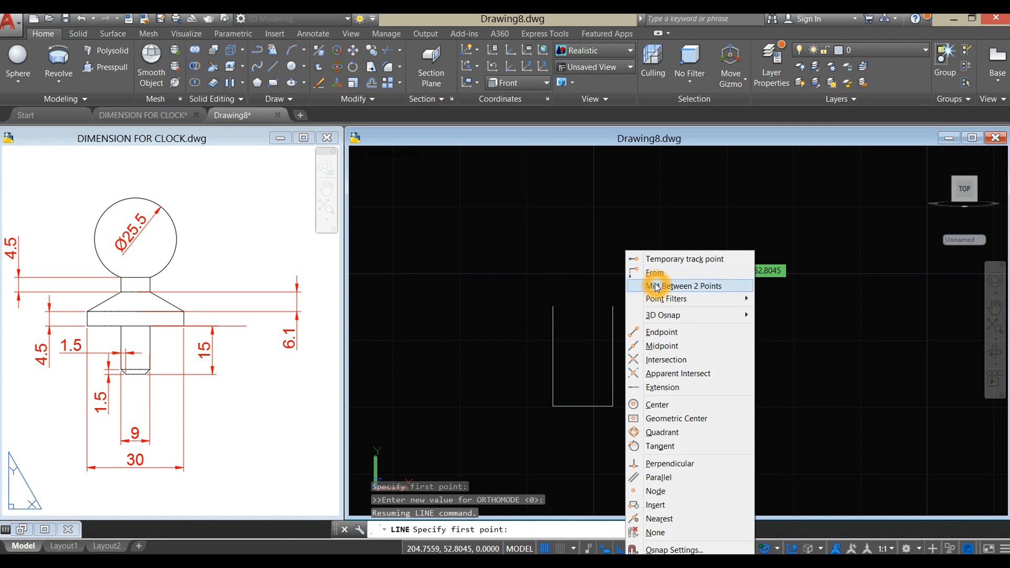
left_click(553, 308)
left_click(613, 306)
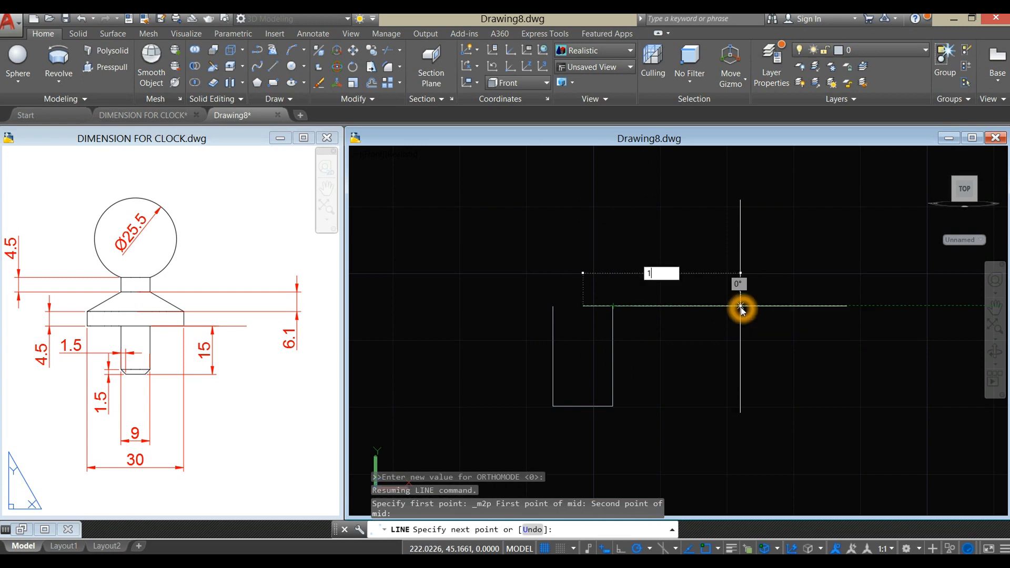
type("15")
key("Return")
right_click(695, 221)
left_click(710, 231)
- Complete the disc outline with a 15 mm line leftward from the centre, a 4.5 mm left side, the top edge and the right side
right_click(606, 223)
left_click(633, 231)
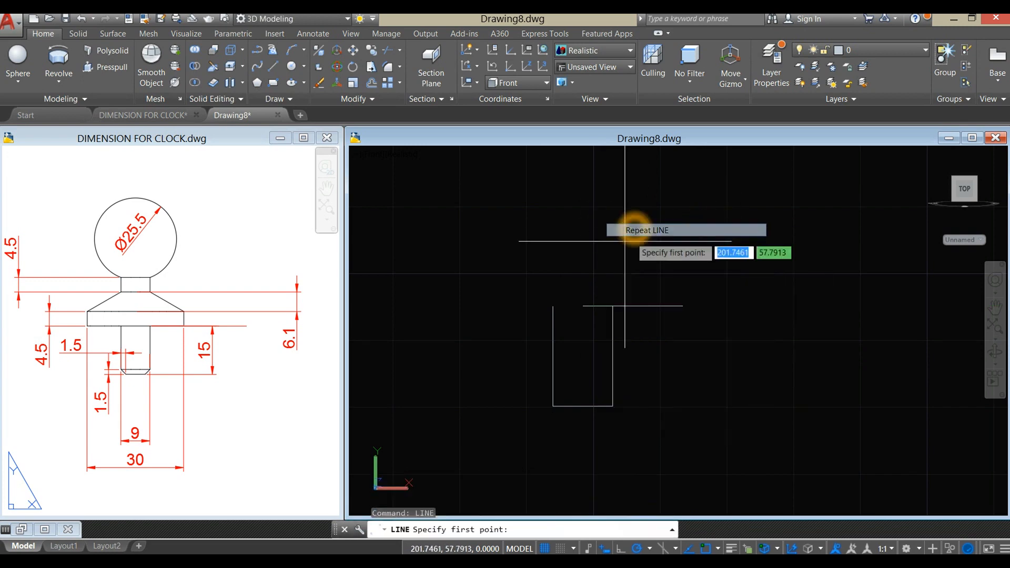
left_click(583, 304)
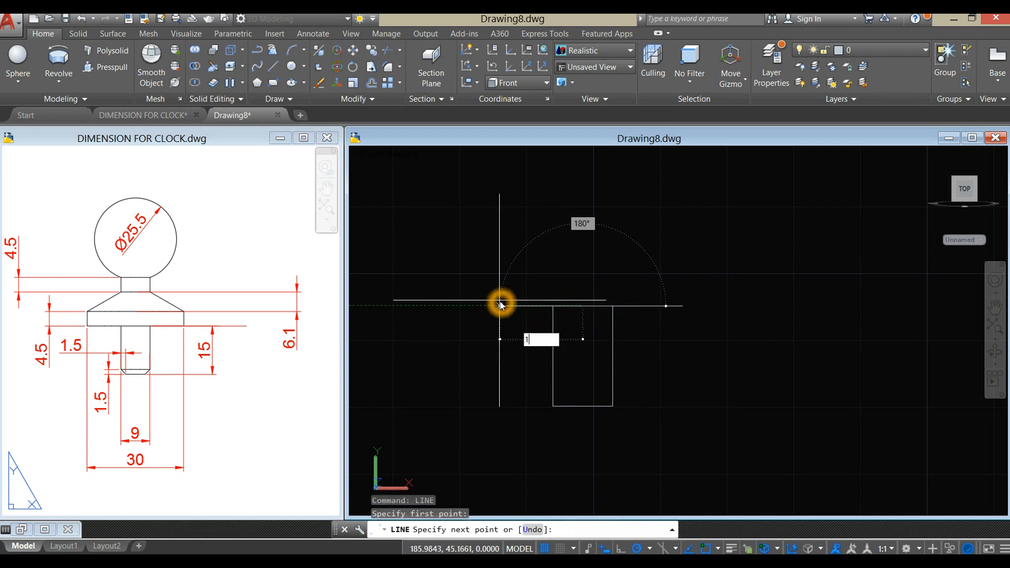
key("Return")
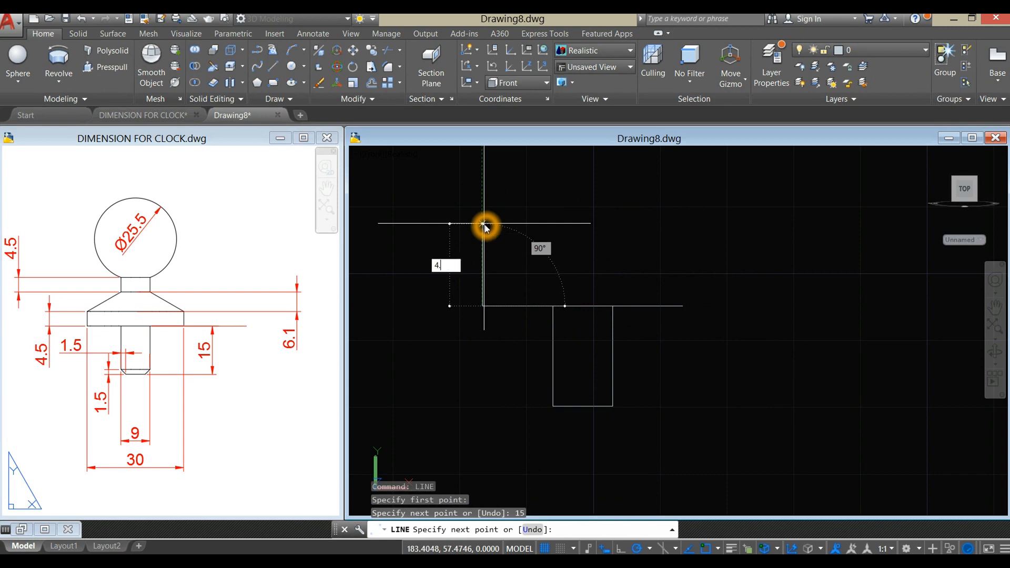
type("4.5")
key("Return")
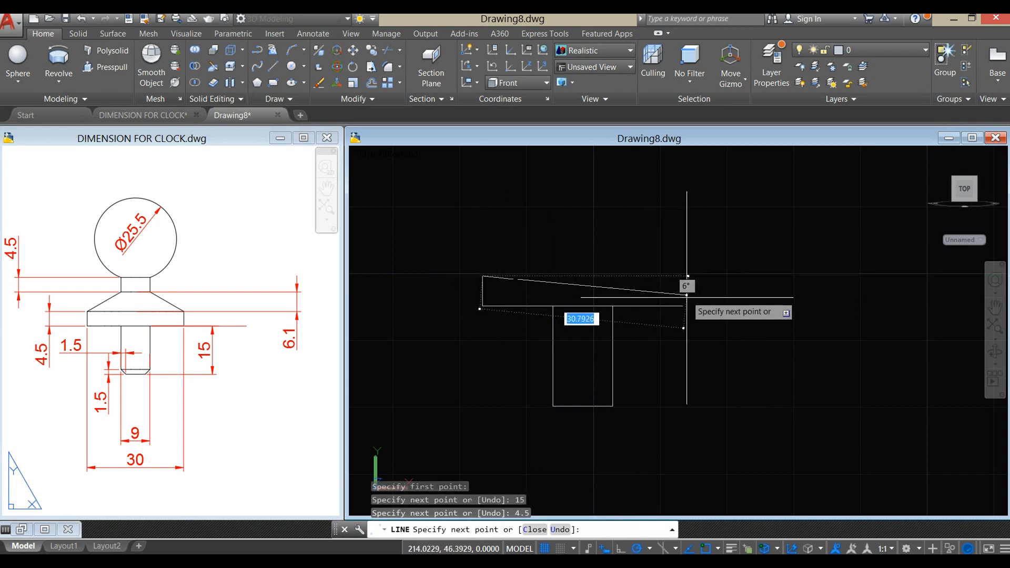
left_click(683, 276)
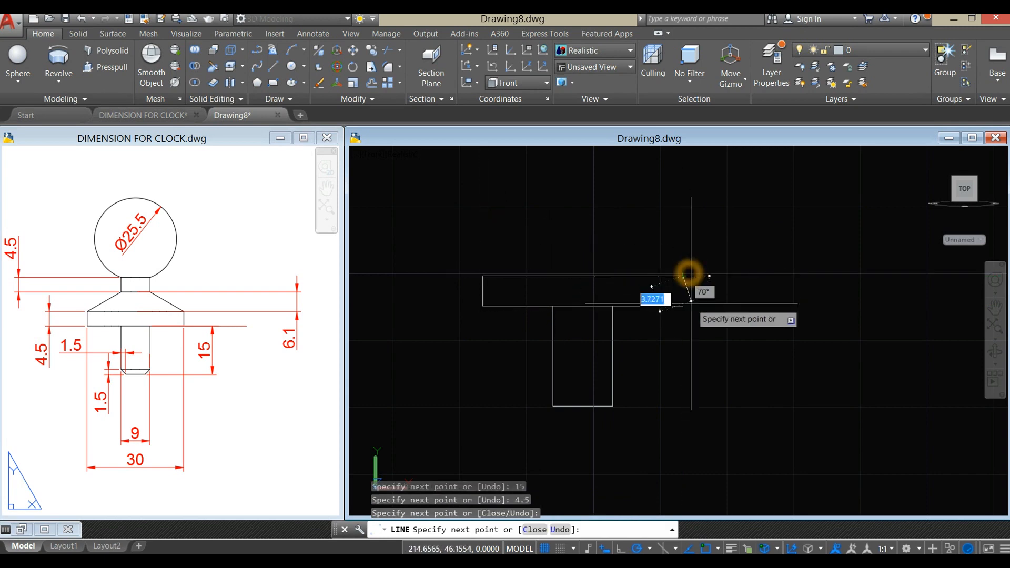
right_click(705, 267)
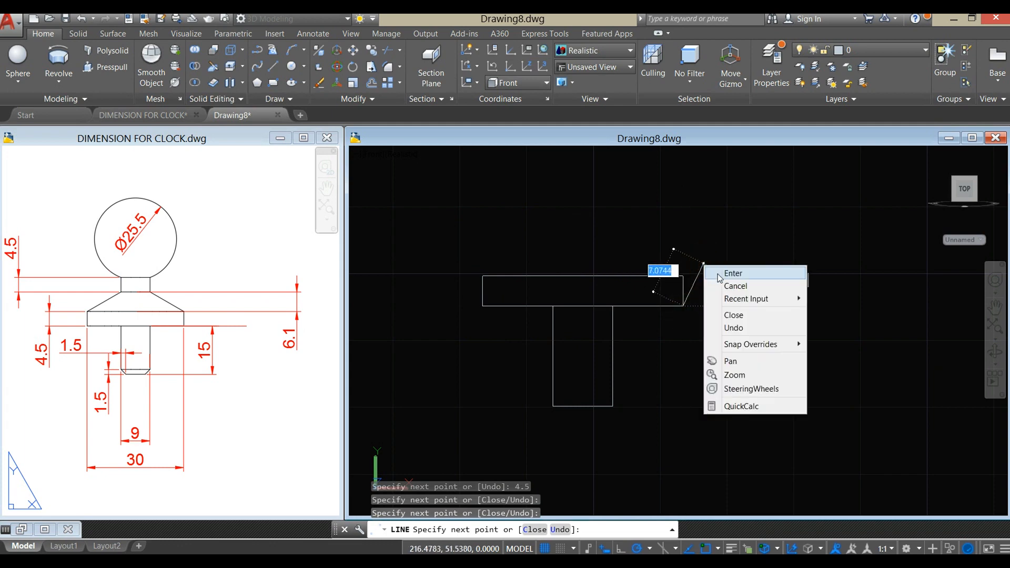
left_click(726, 269)
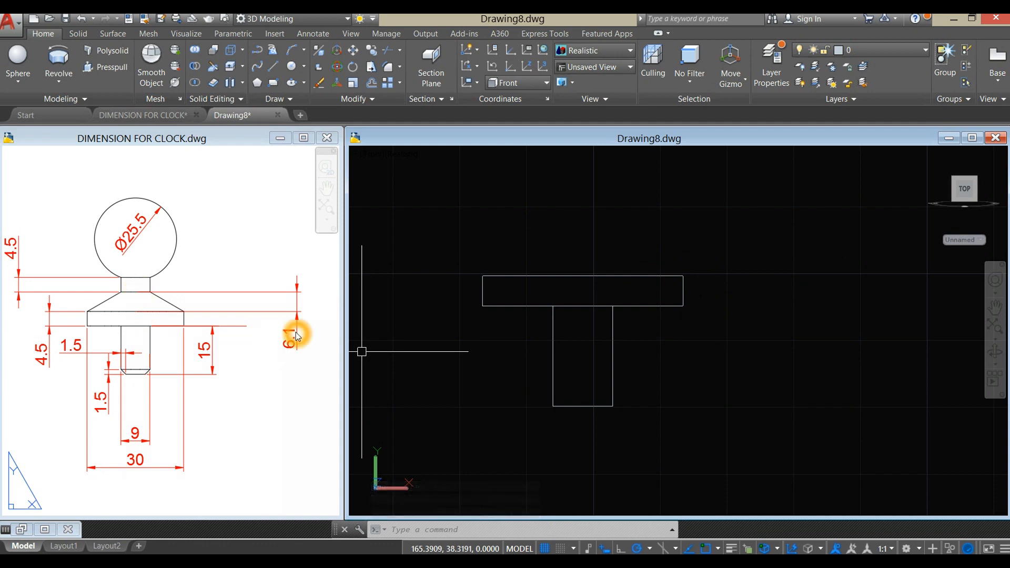
left_click(726, 271)
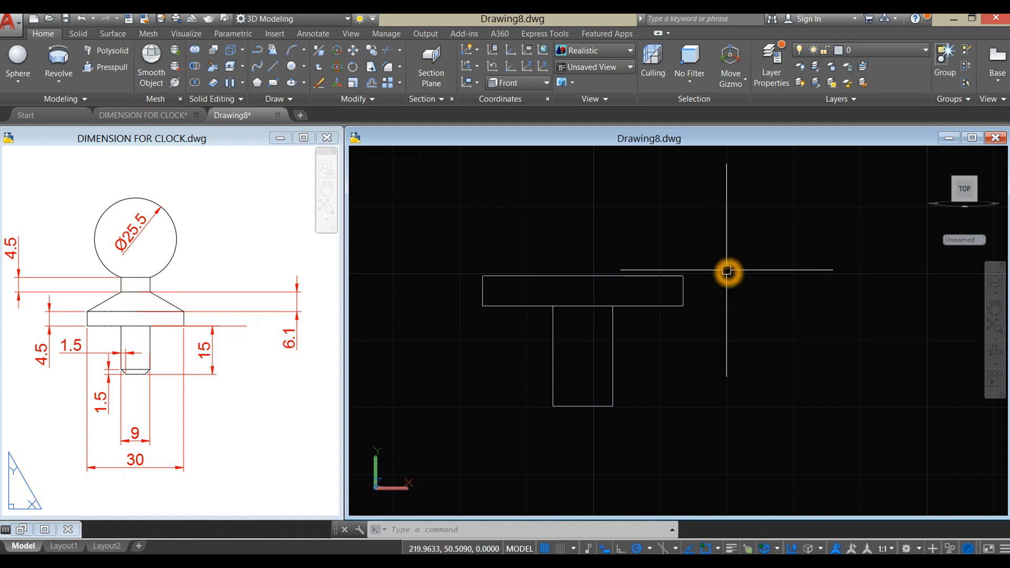
- From the disc top's midpoint, draw a 6.1 mm centre line, the cone top's right half and a vertical guide down to the disc
type("l")
key("Return")
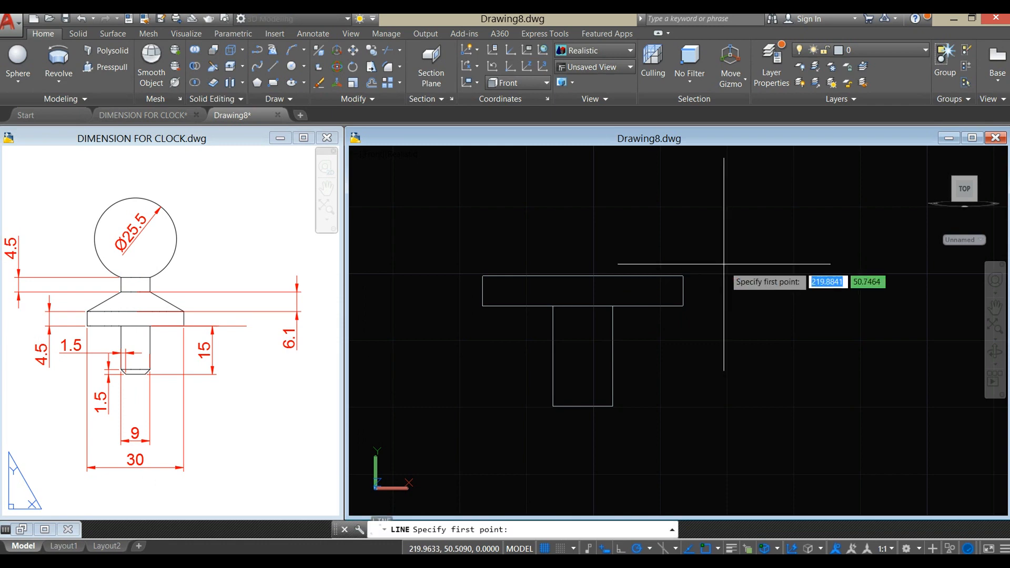
left_click(582, 275)
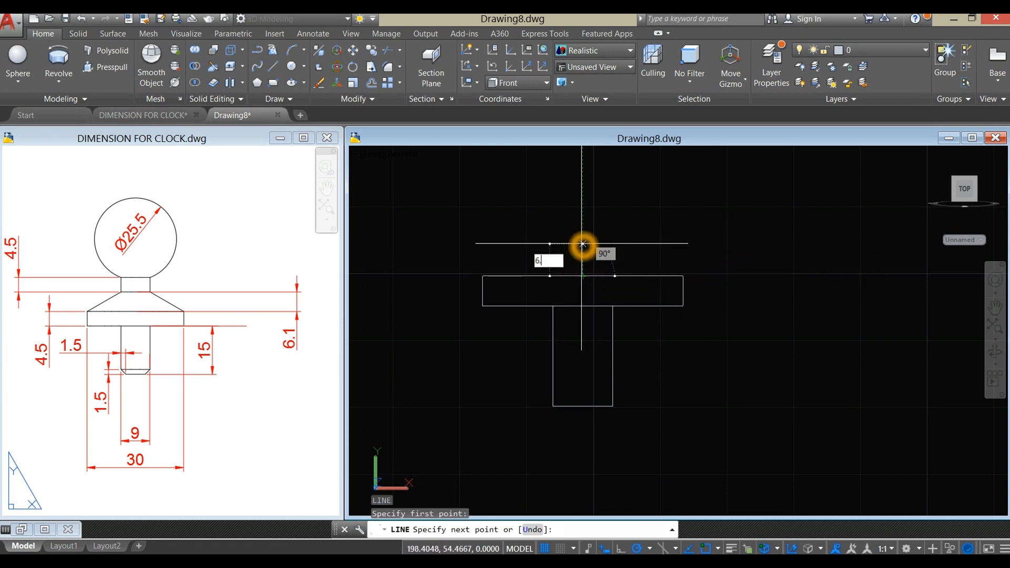
key("Return")
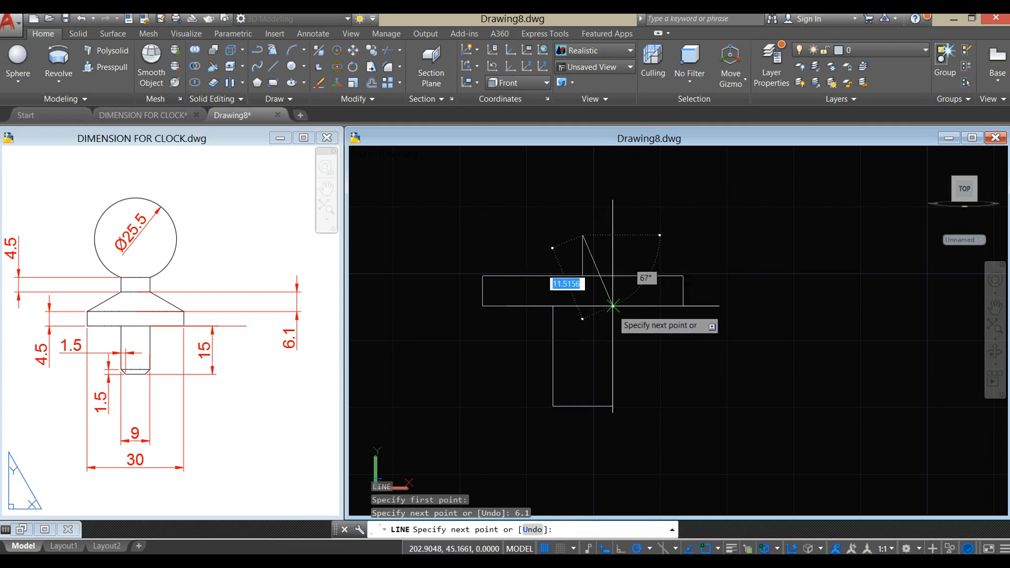
left_click(611, 236)
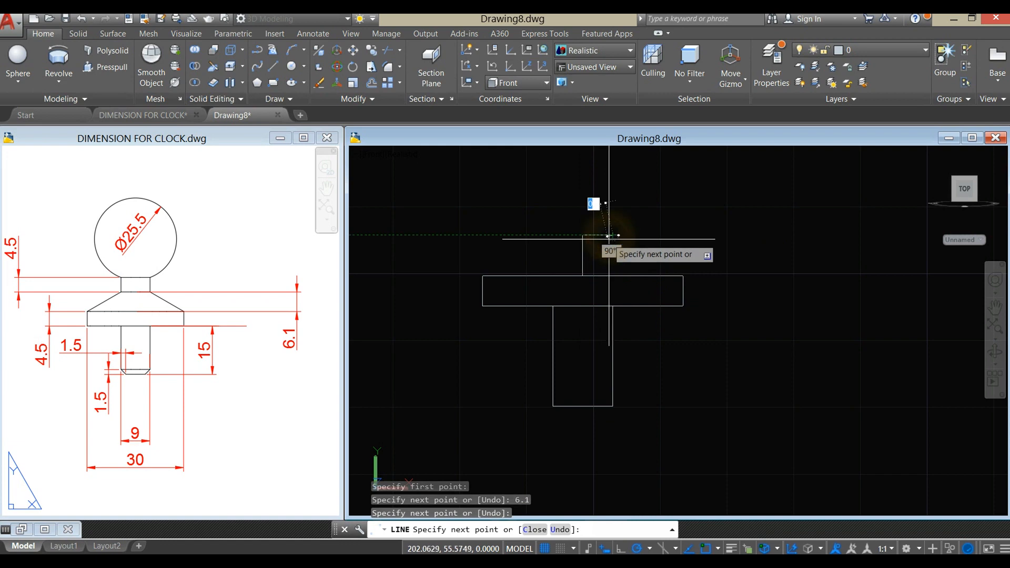
right_click(662, 219)
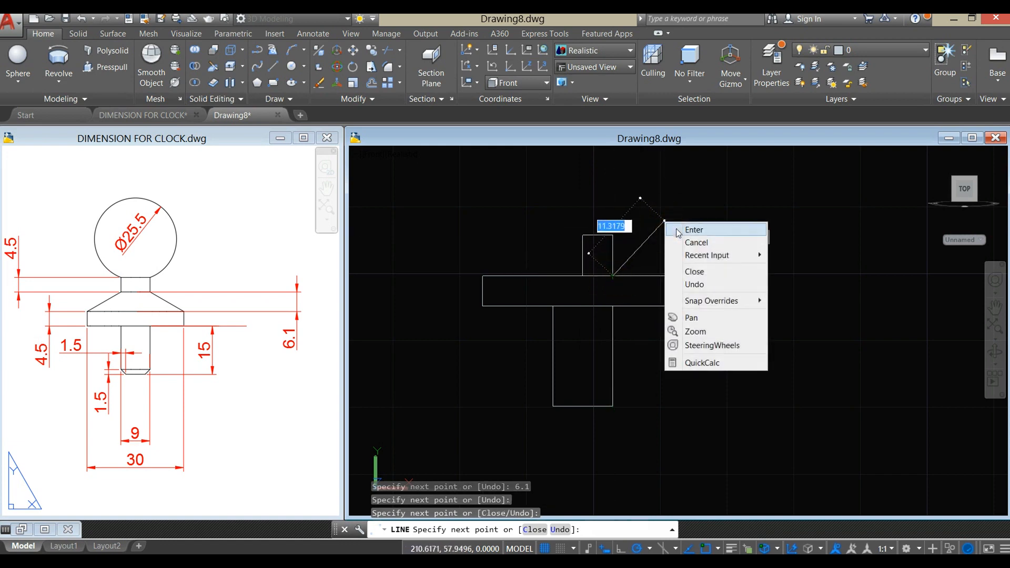
left_click(687, 227)
- Draw the cone top's left half with its vertical guide line down to the disc, and delete the 6.1 mm centre line
right_click(620, 200)
left_click(641, 205)
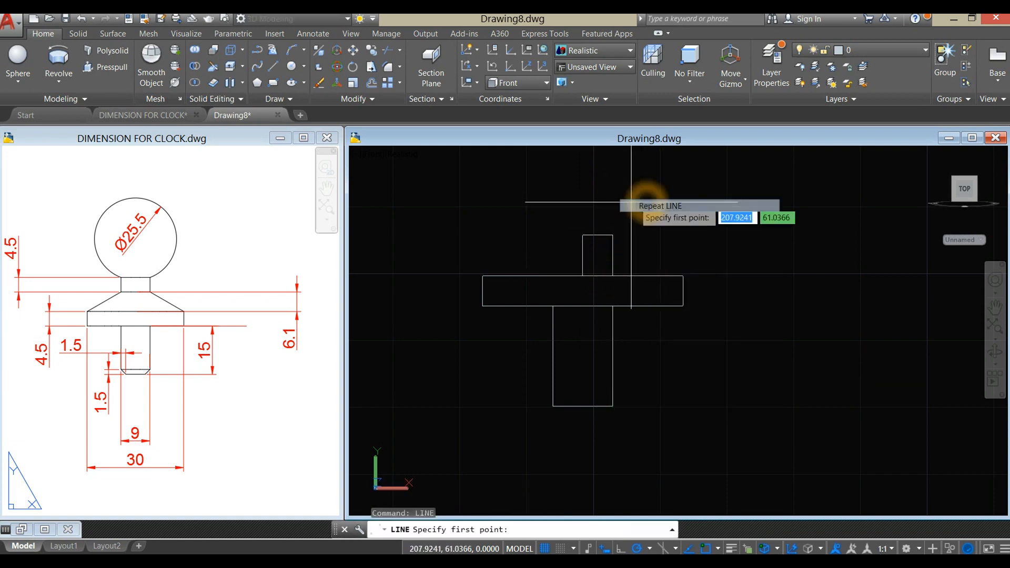
left_click(583, 235)
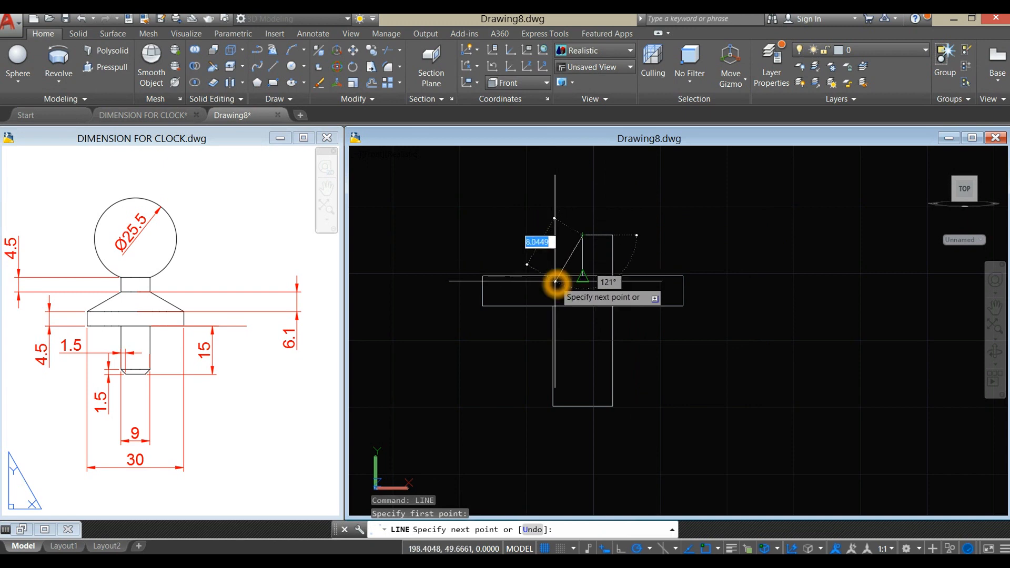
left_click(555, 236)
left_click(552, 282)
right_click(634, 212)
left_click(659, 221)
left_click(581, 259)
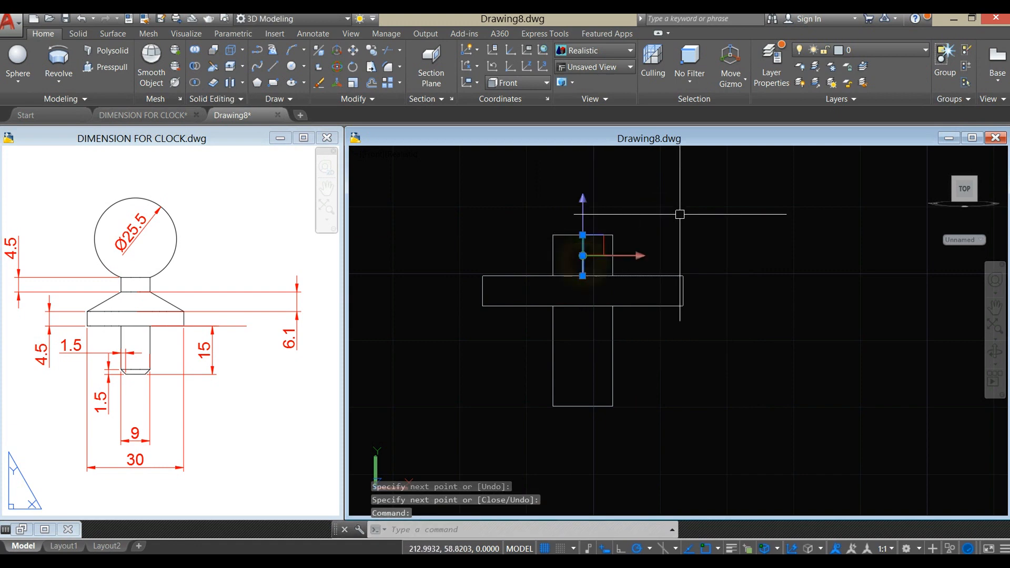
key("Delete")
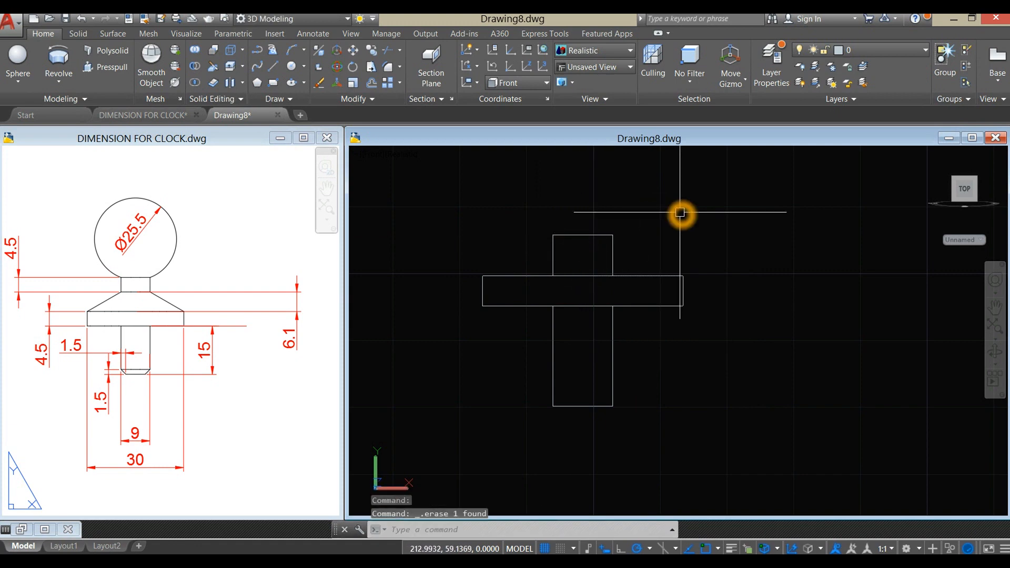
- Draw the cone's right slanted side from the cone top's right end to the disc's upper right corner
type("l")
key("Return")
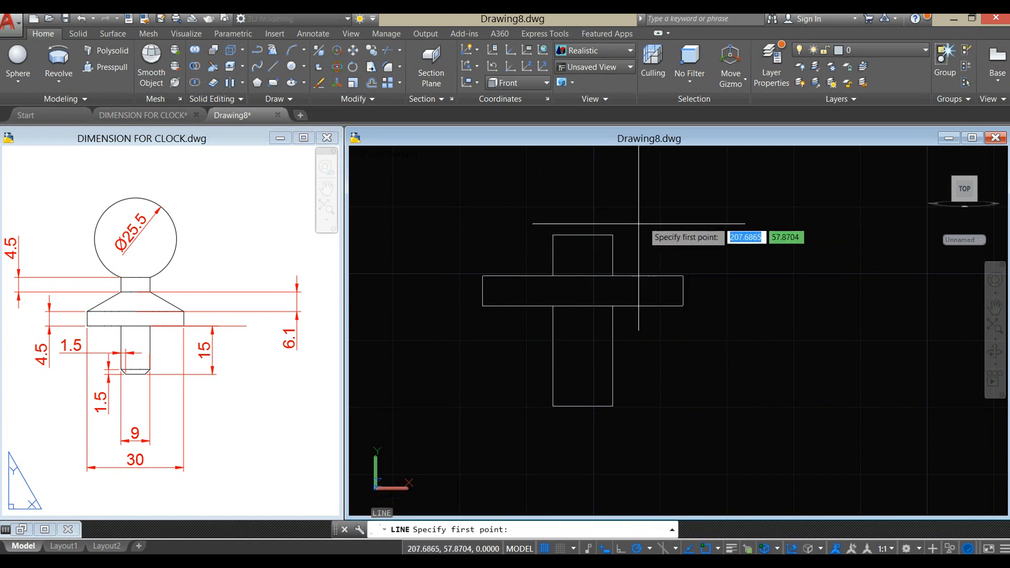
left_click(613, 235)
left_click(683, 276)
right_click(686, 213)
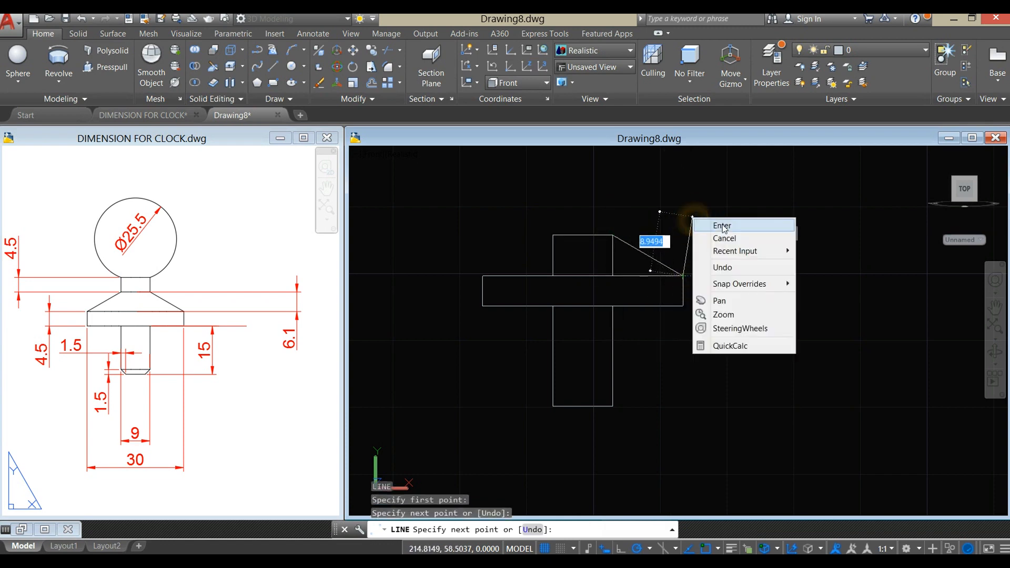
left_click(713, 223)
- Draw the cone's left slanted side from the disc's upper left corner to the cone top's left end
right_click(628, 187)
left_click(651, 199)
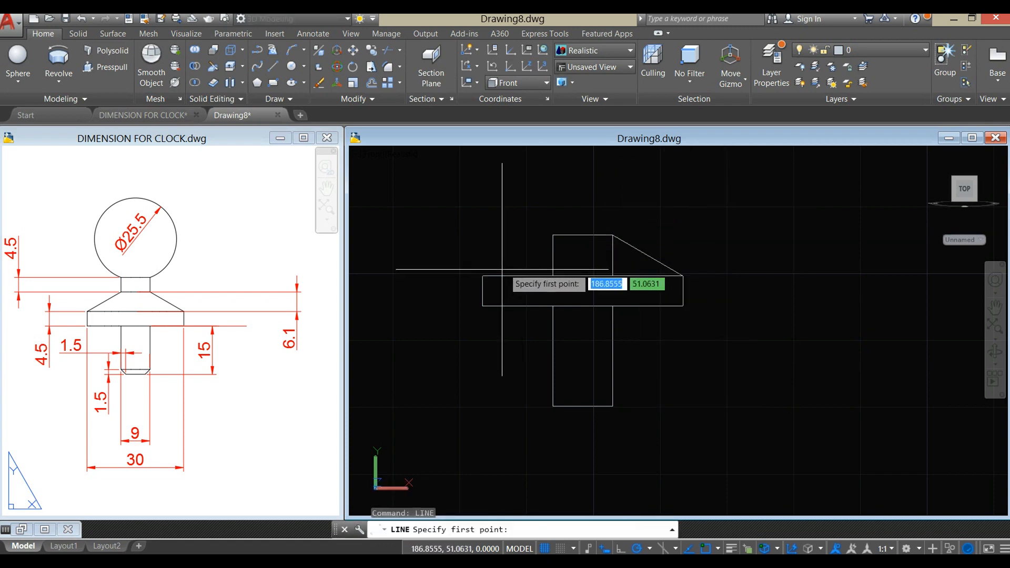
left_click(481, 276)
left_click(552, 235)
right_click(613, 195)
left_click(645, 204)
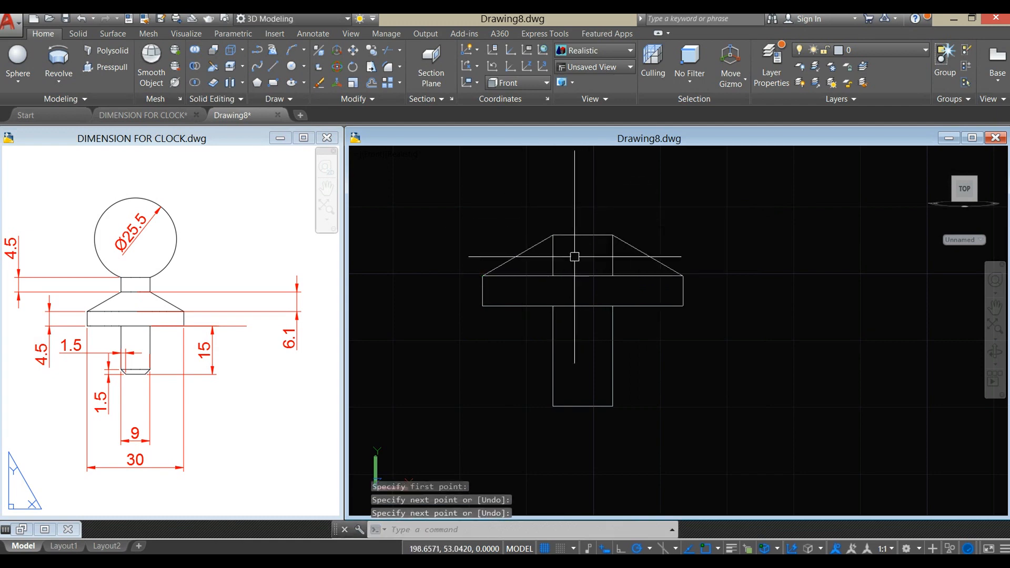
- Delete the two vertical guide lines between the cone's top edge and the disc
left_click(552, 256)
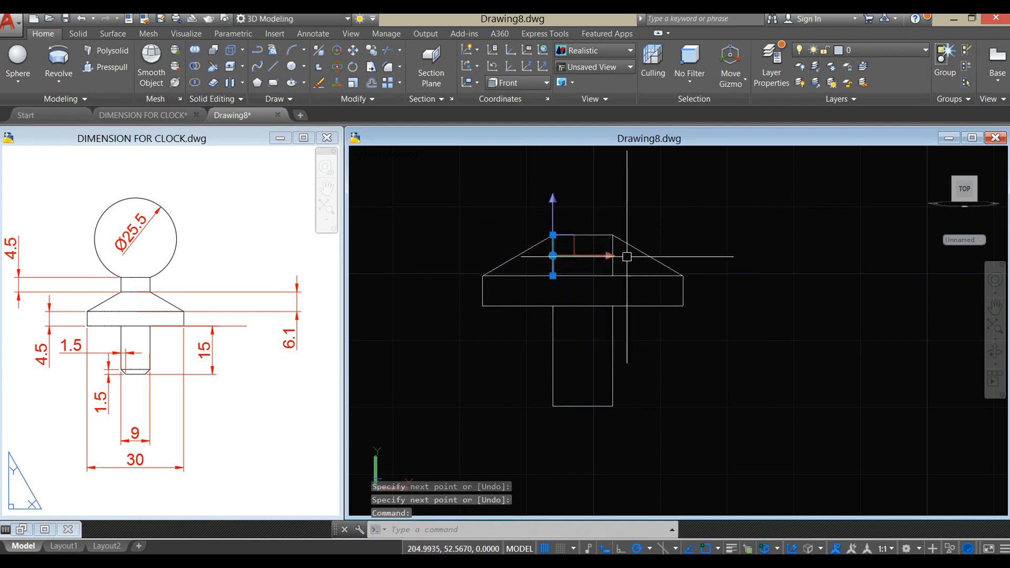
left_click(610, 265)
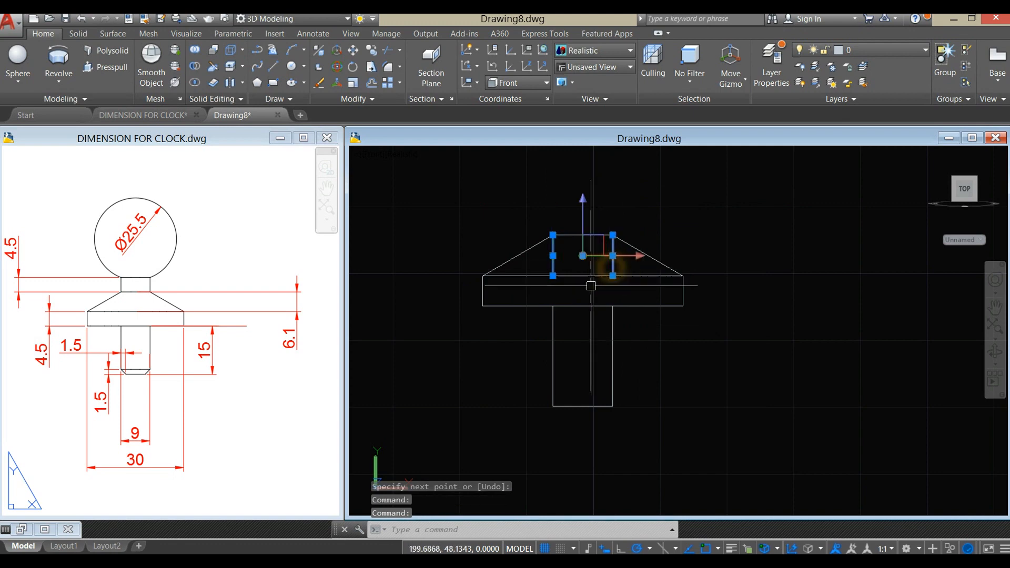
key("Delete")
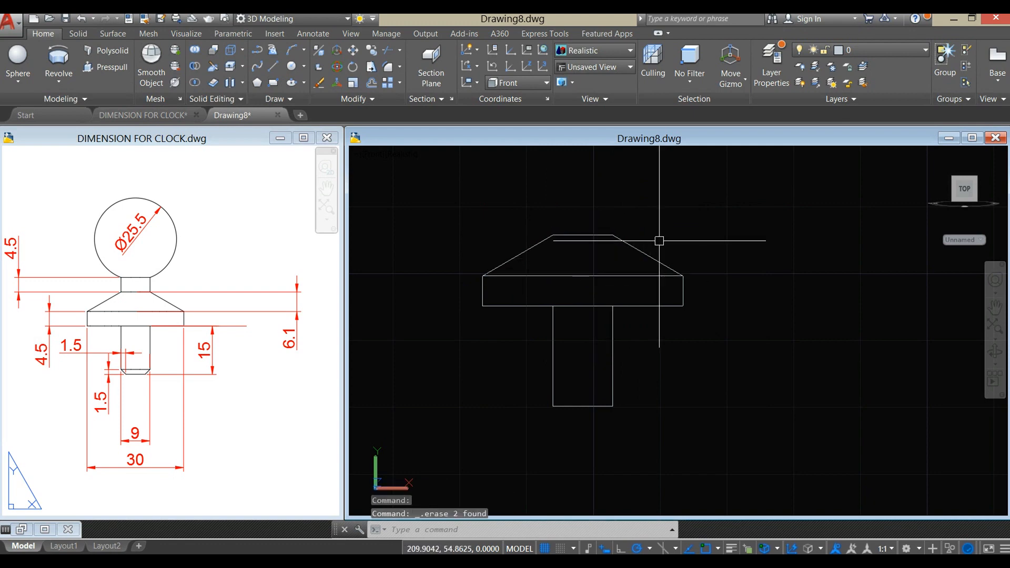
right_click(635, 191)
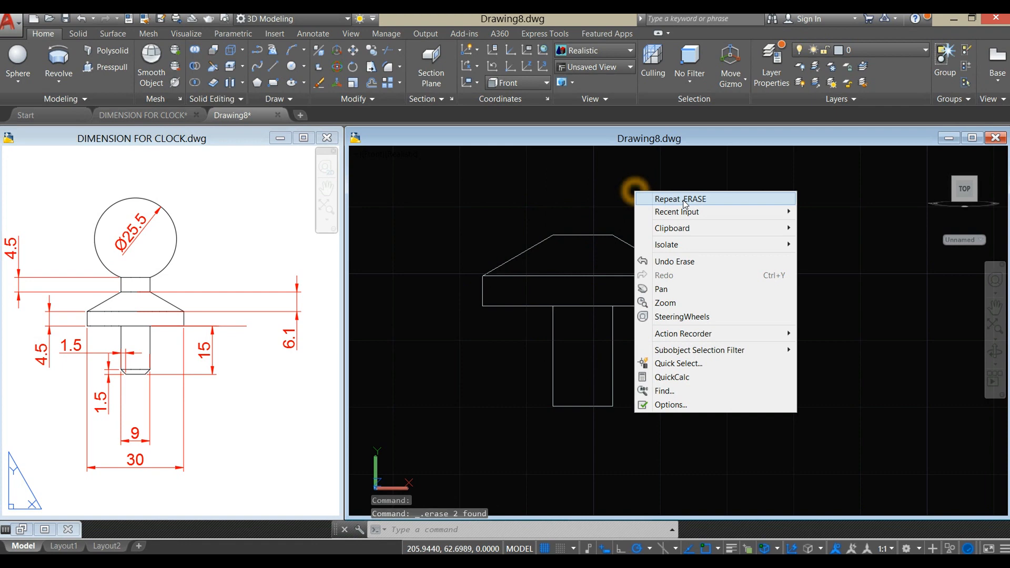
left_click(693, 187)
left_click(565, 205)
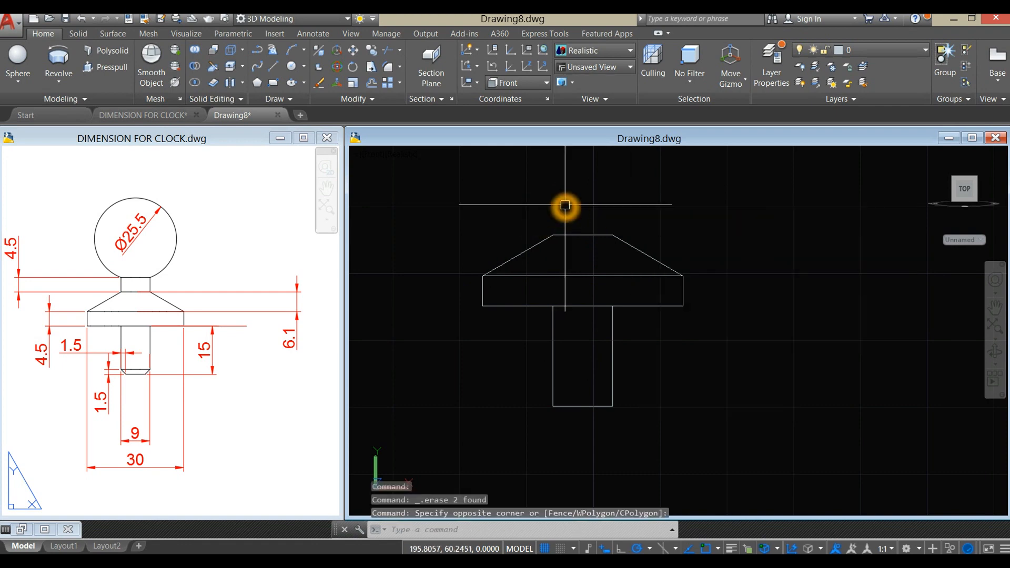
- Draw the neck's left side as a 4.5 mm vertical line up from the left end of the cone's top edge
type("l")
key("Return")
left_click(552, 235)
left_click(553, 202)
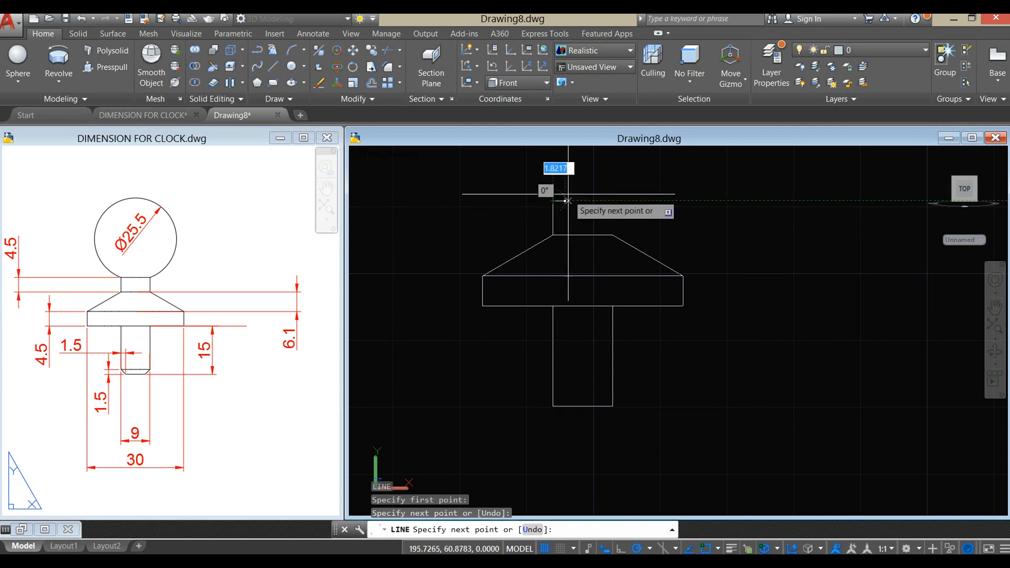
right_click(568, 200)
left_click(606, 252)
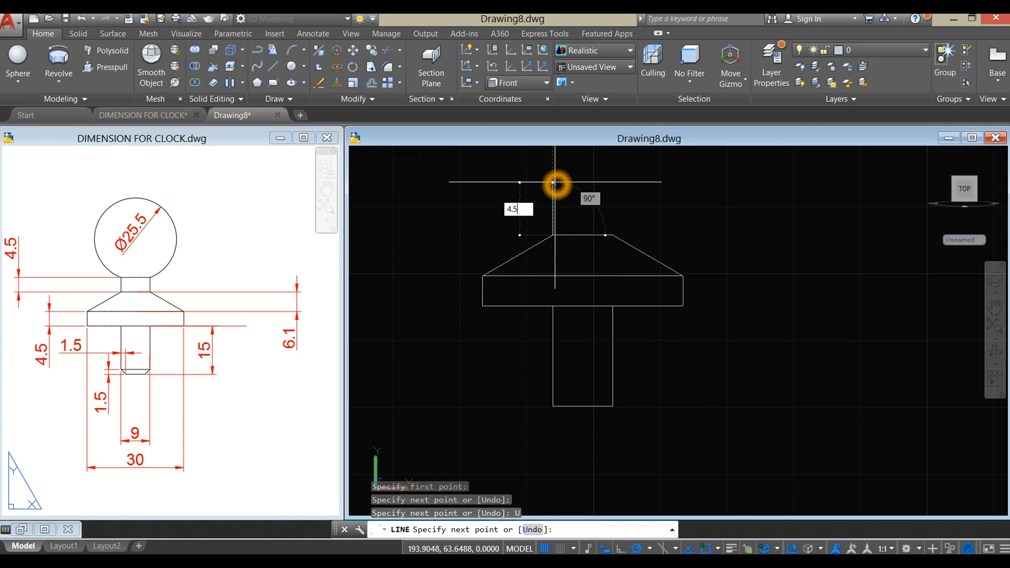
type("4.5")
key("Return")
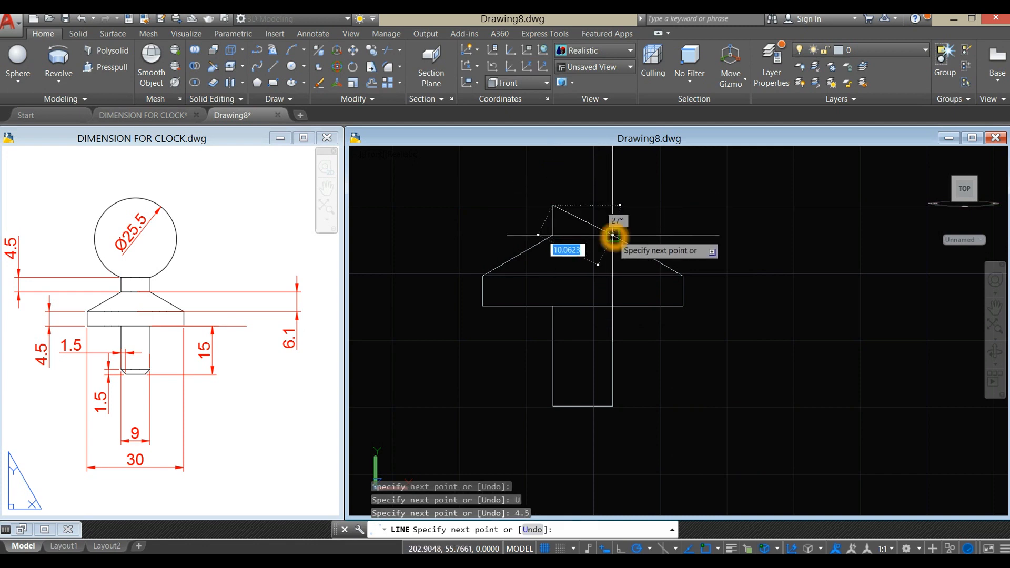
- Close the neck with a horizontal top edge and a vertical right side down to the cone top's right end
left_click(614, 205)
left_click(613, 235)
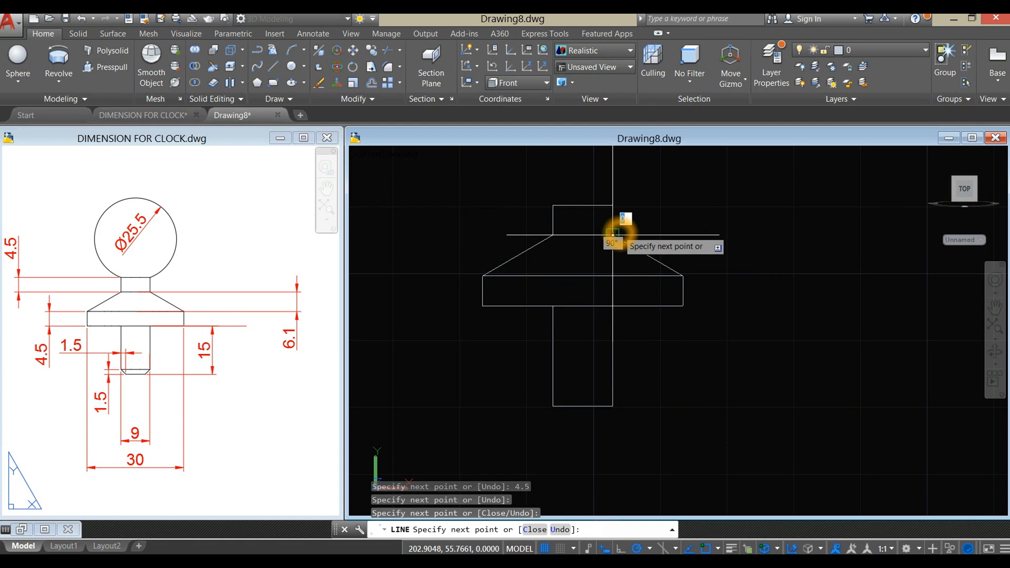
right_click(638, 222)
left_click(664, 314)
left_click_drag(661, 228, 666, 244)
key("Escape")
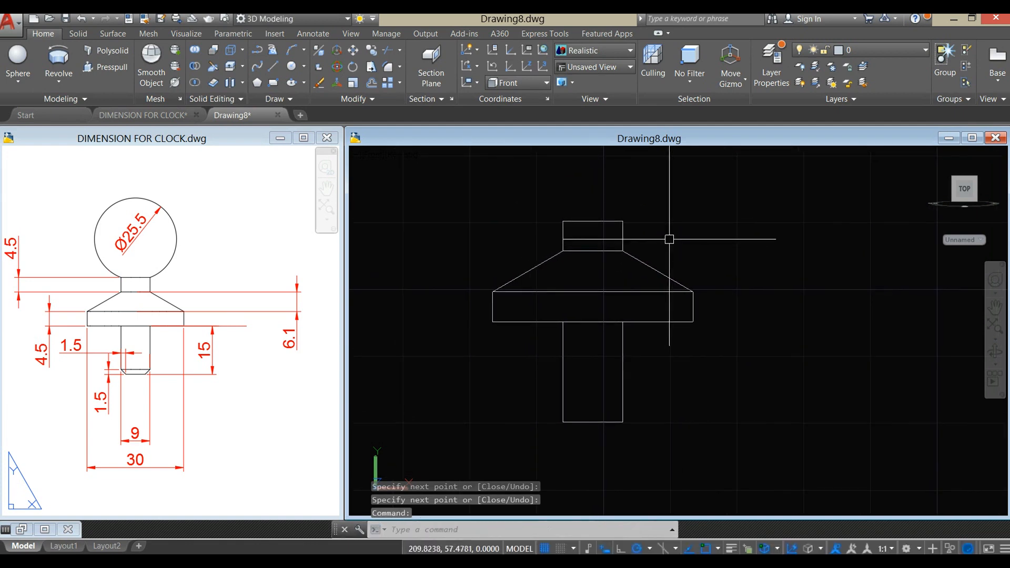
- Draw a 25.5 mm diameter circle for the ball, centred on the midpoint of the neck's top edge
left_click(297, 72)
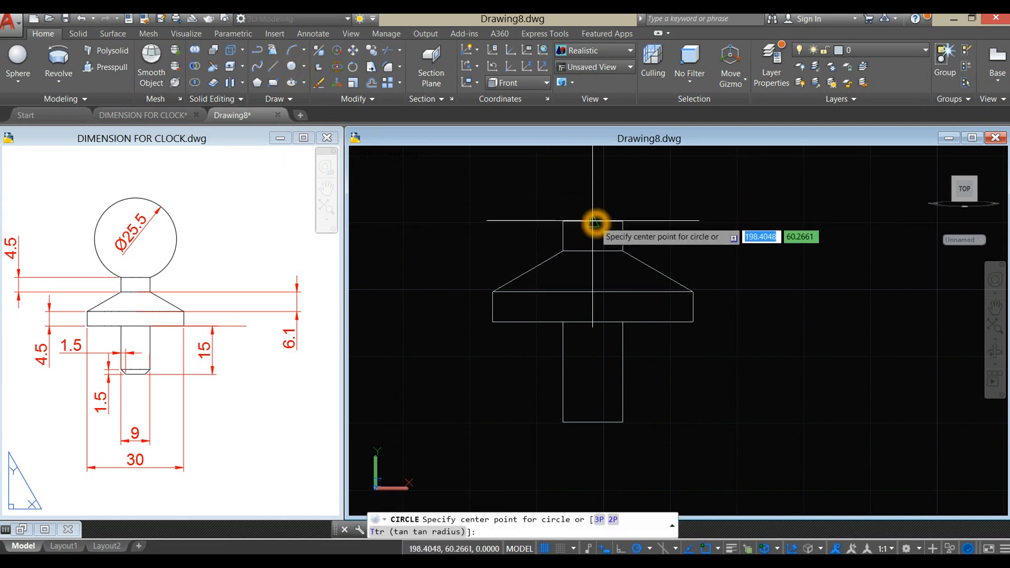
left_click(594, 222)
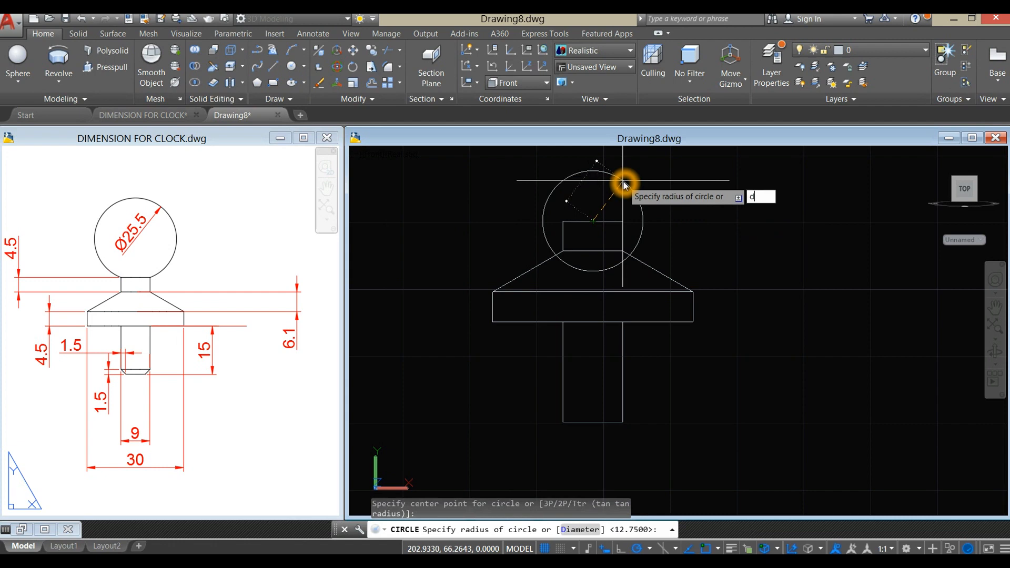
key("Return")
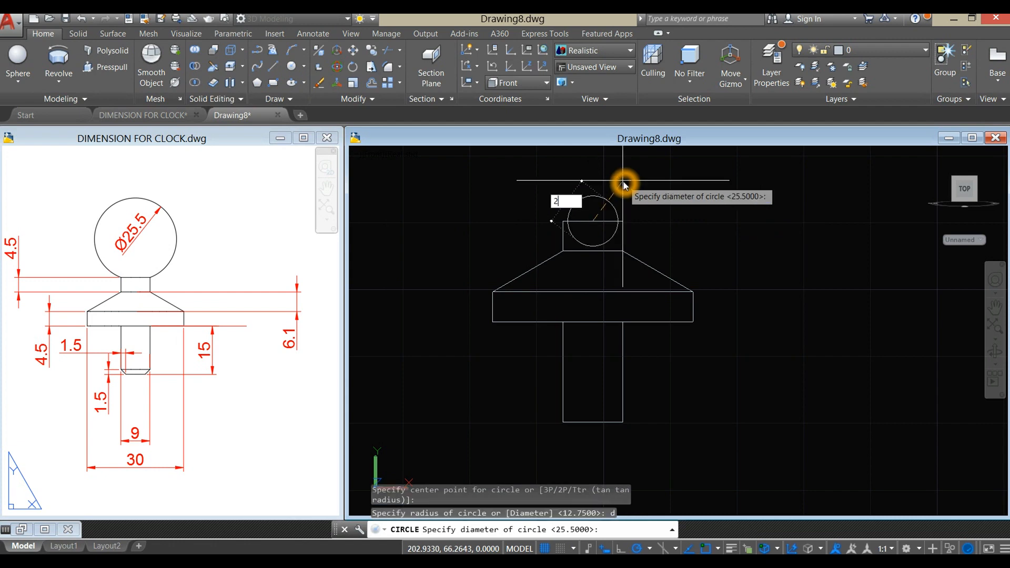
key("Return")
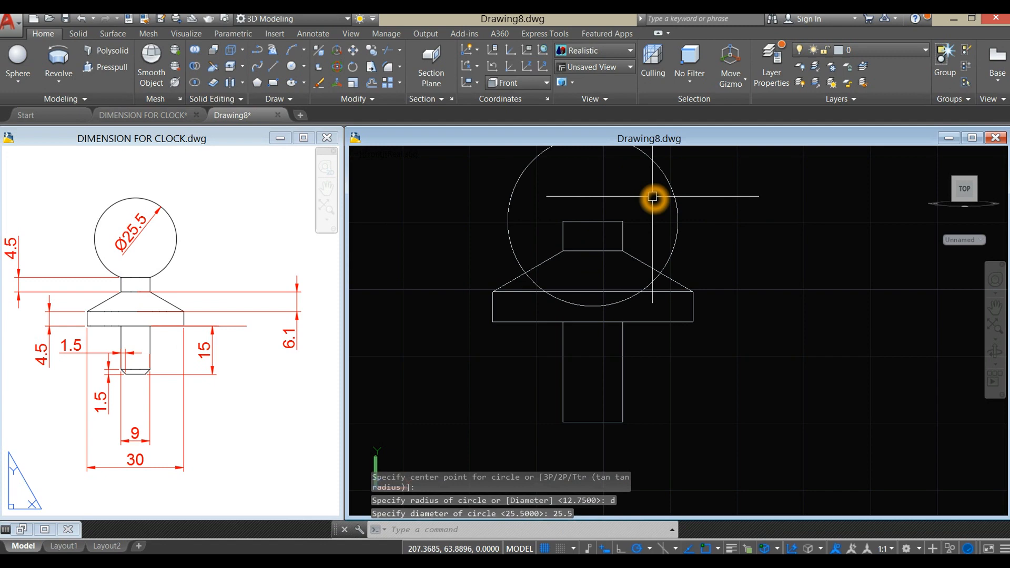
- Move the 25.5 diameter circle straight up so its lower arc meets the top right corner of the neck rectangle
middle_click_drag(651, 201, 640, 218)
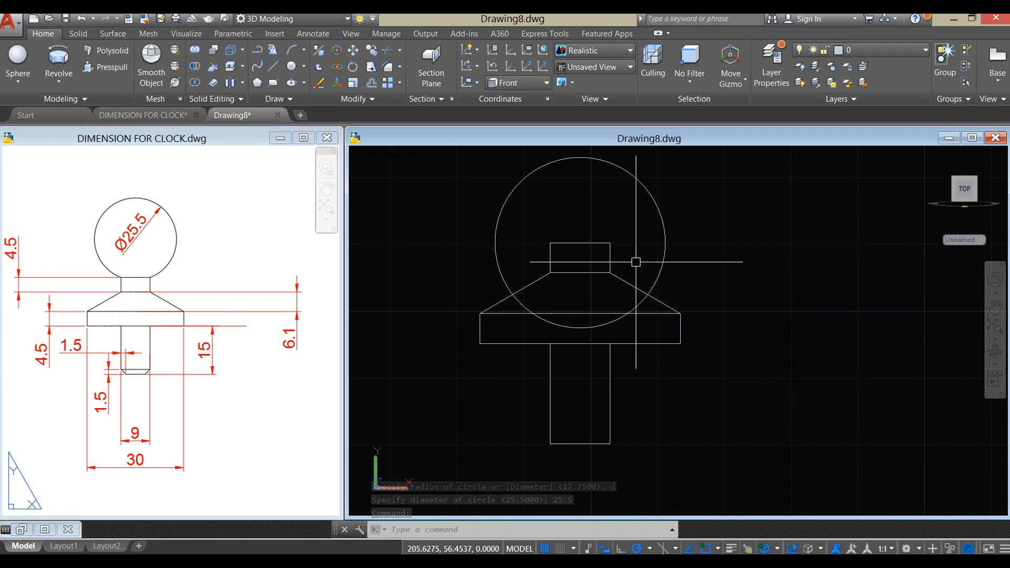
left_click(666, 235)
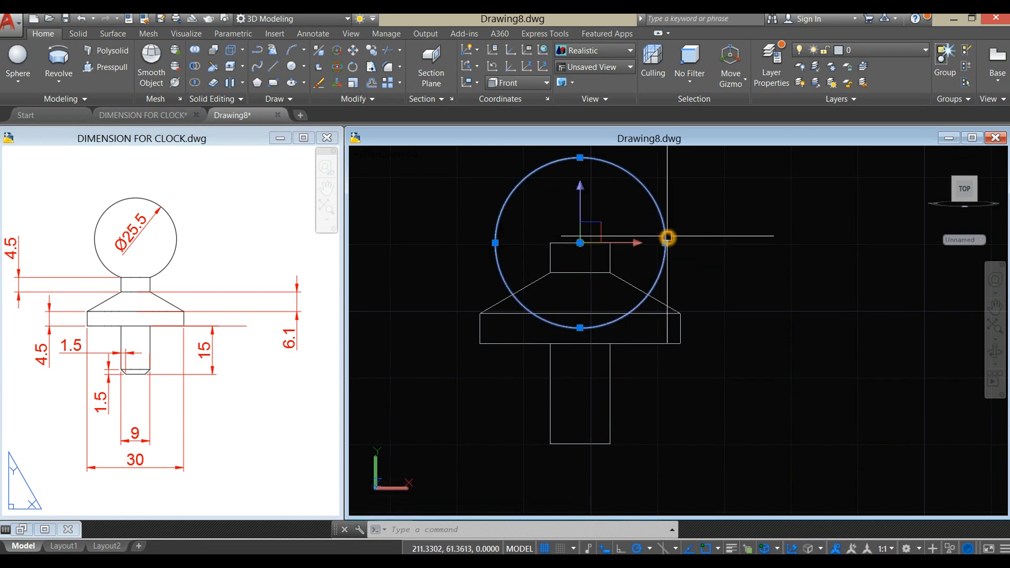
right_click(684, 180)
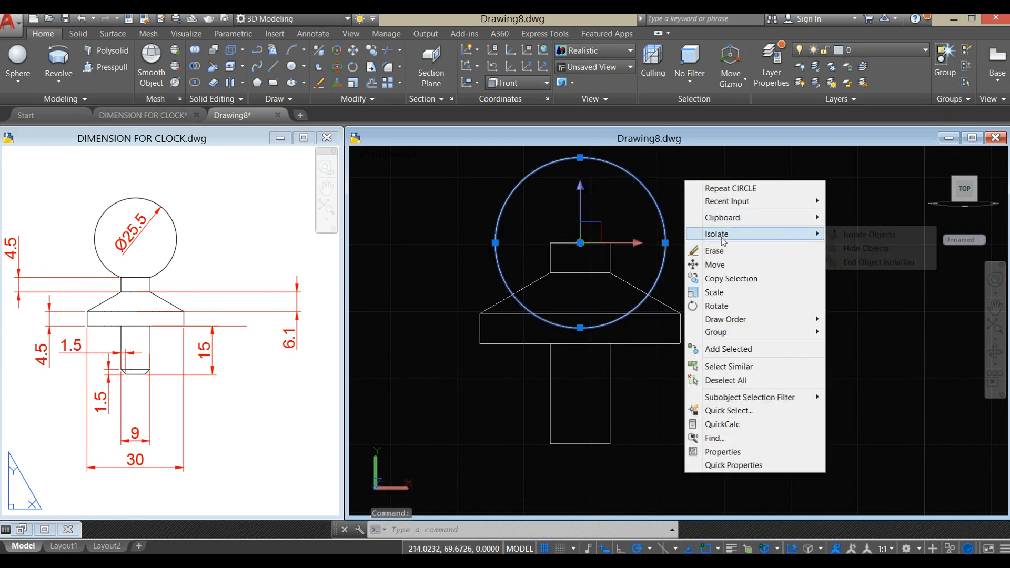
left_click(736, 265)
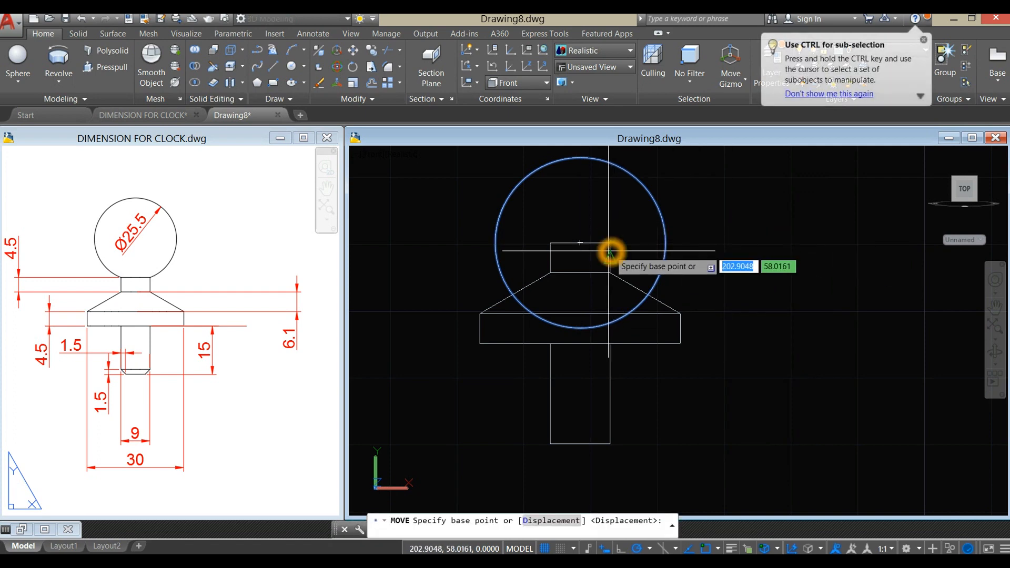
scroll(610, 278, "up", 3)
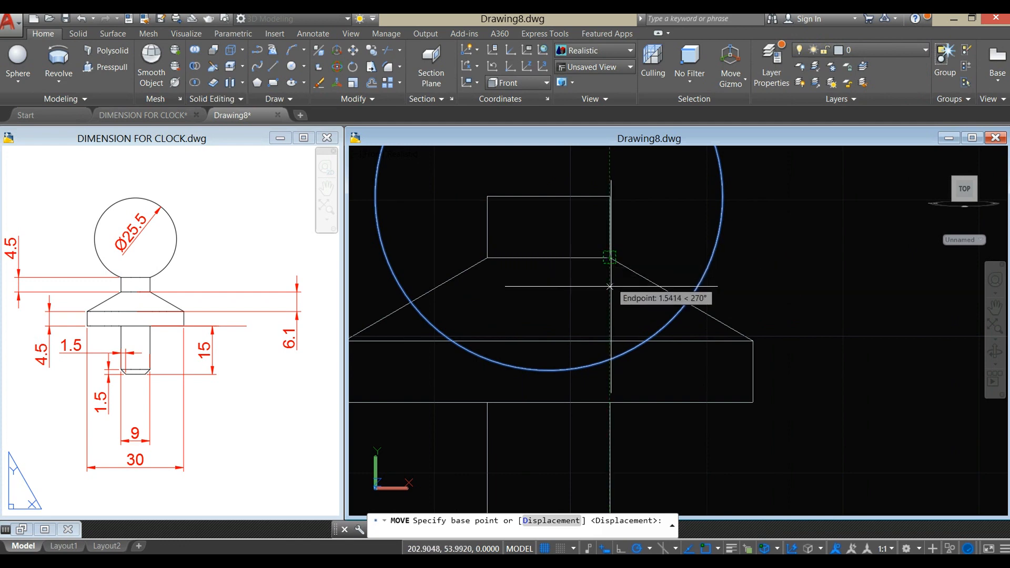
left_click(610, 359)
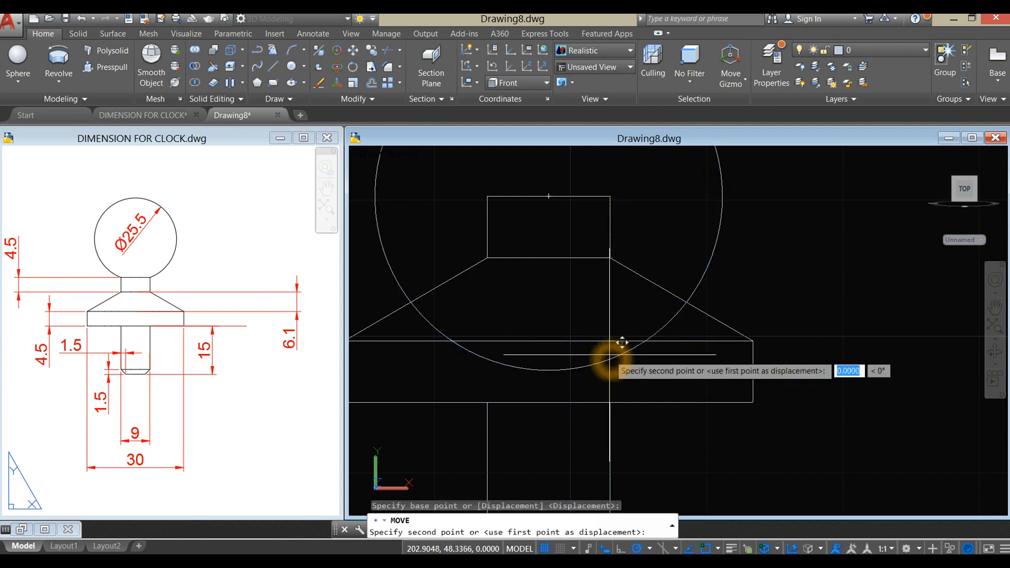
left_click(610, 201)
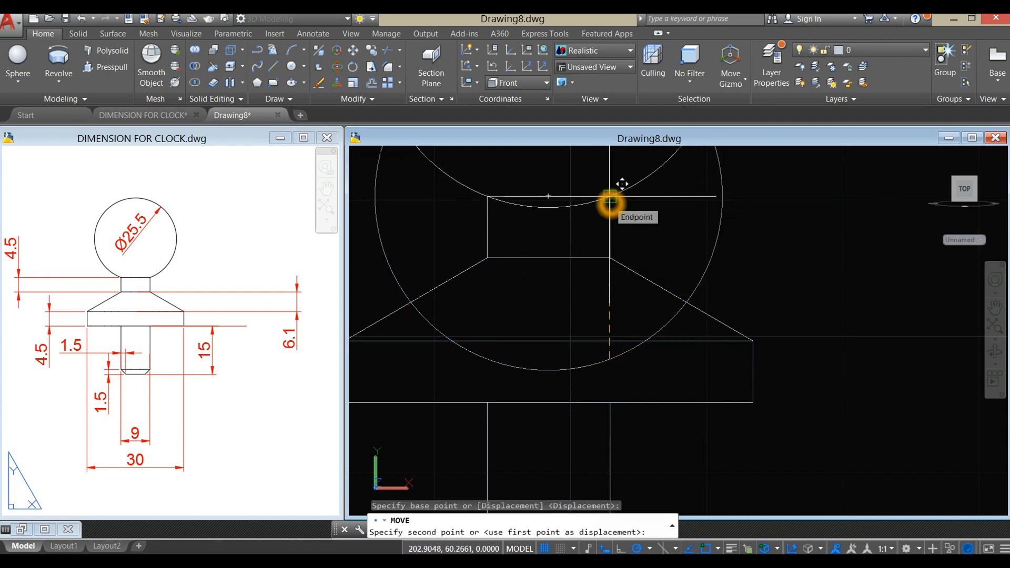
- Trim away the circle's lower arc between the two sides of the neck
scroll(635, 221, "down", 4)
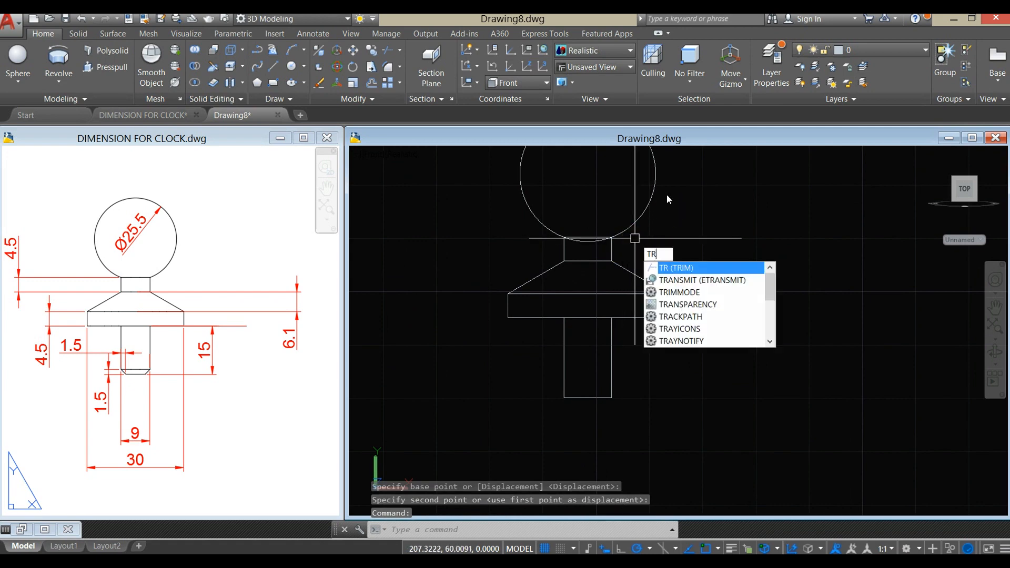
key("Return")
key("Return")
scroll(580, 238, "up", 2)
left_click(581, 239)
right_click(689, 233)
left_click(718, 242)
- Delete the horizontal lines at the neck's top and bottom and along the top of the base
middle_click_drag(685, 245, 622, 220)
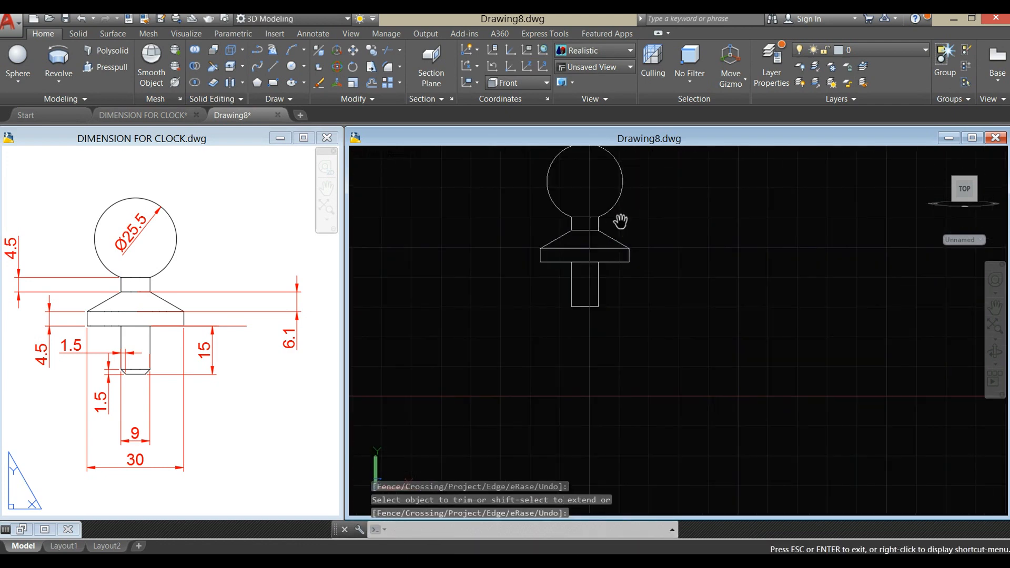
scroll(589, 222, "up", 2)
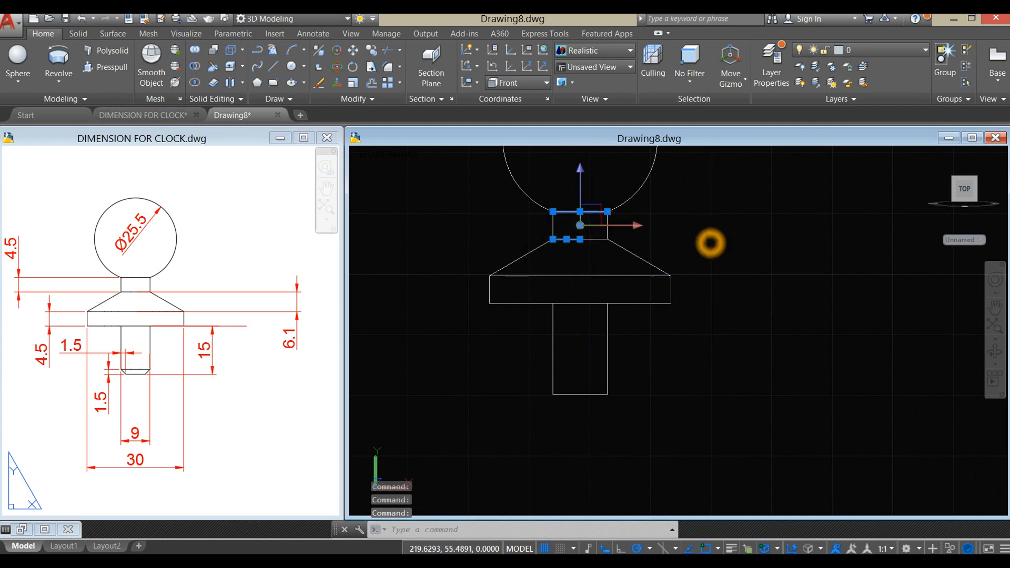
key("Delete")
left_click(598, 237)
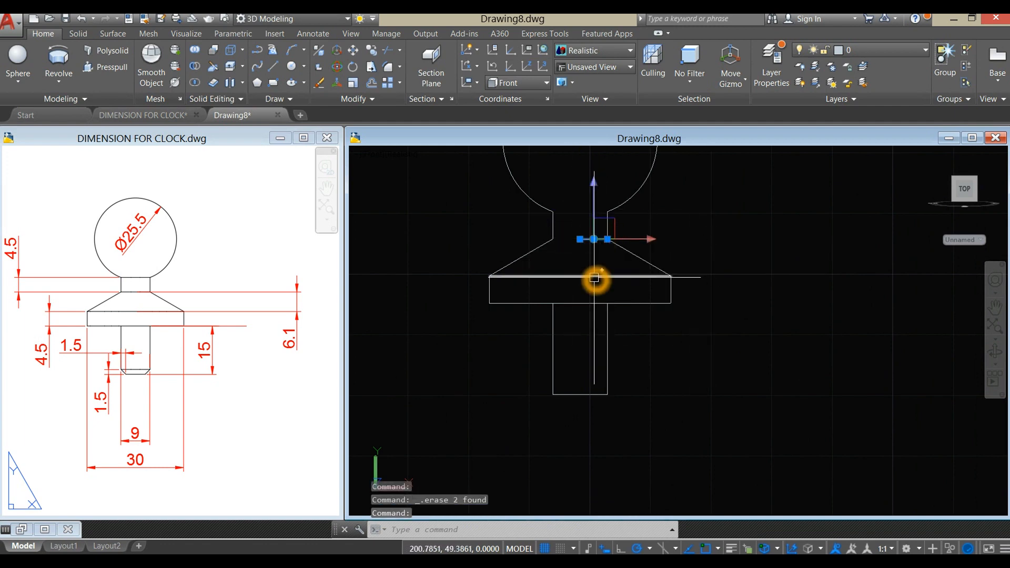
key("Delete")
left_click(594, 276)
key("Delete")
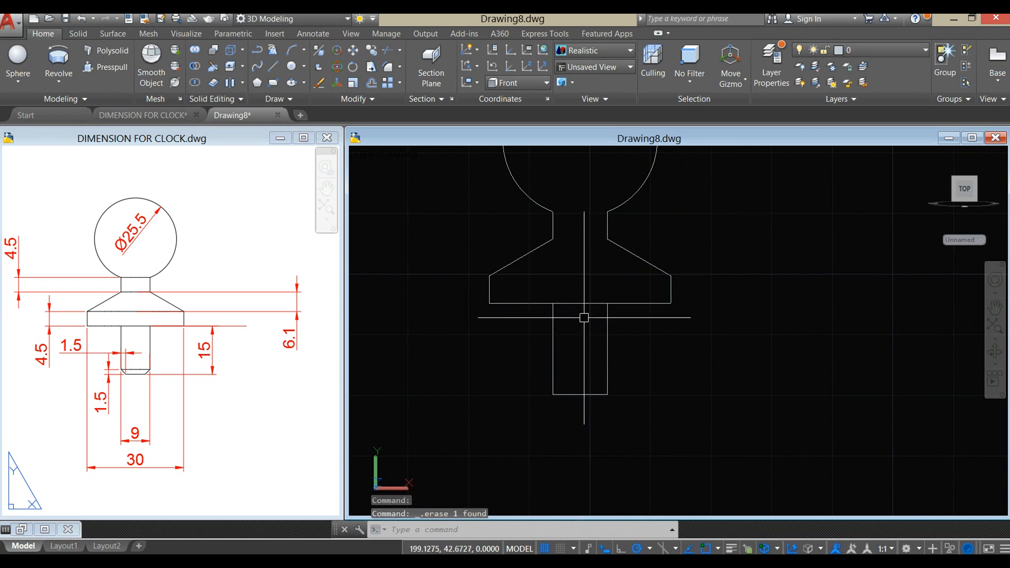
- Trim the base's bottom line between the two sides of the pin
left_click(591, 302)
key("Escape")
type("TR")
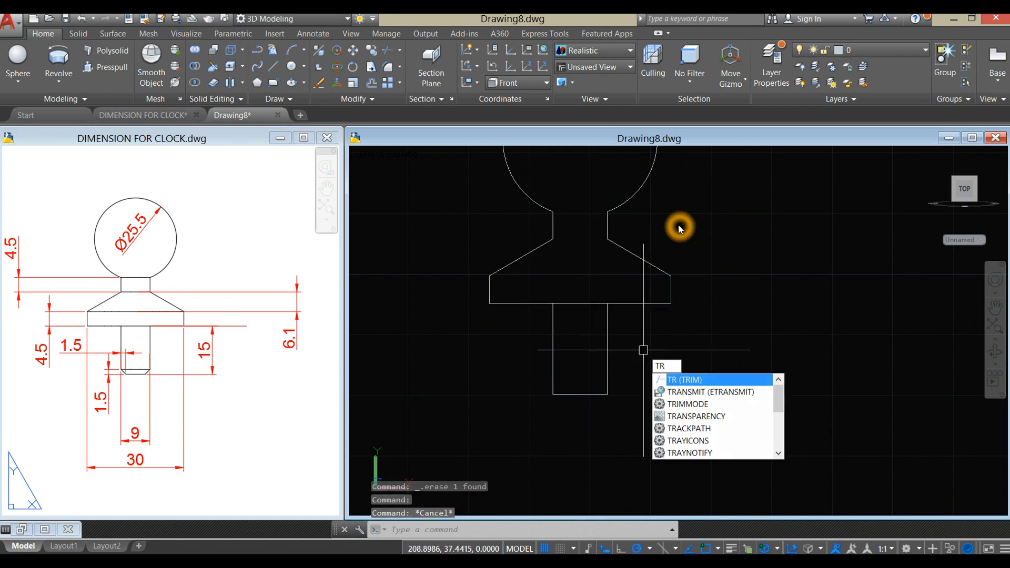
key("Return")
key("Return")
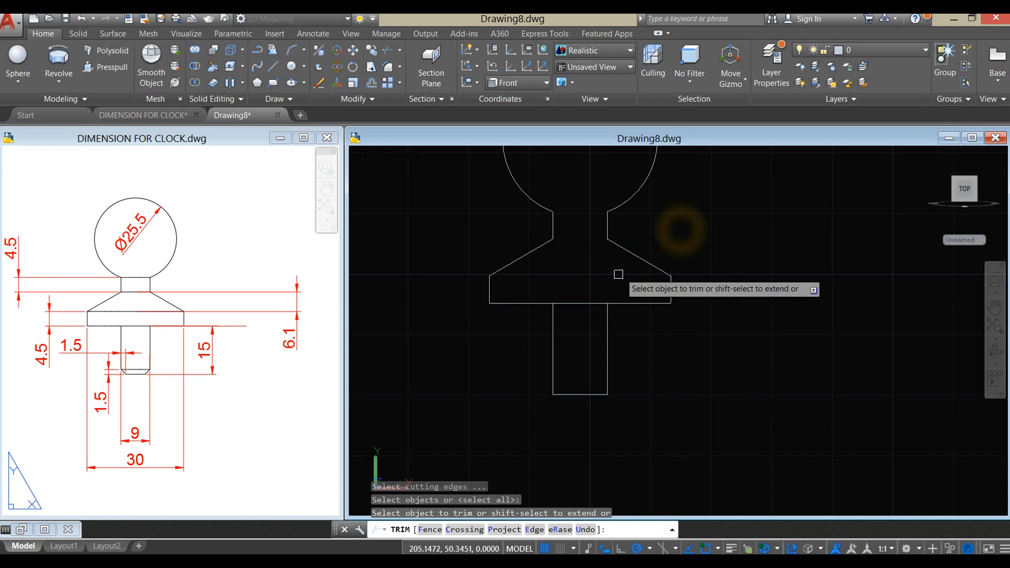
left_click(573, 305)
left_click(577, 301)
left_click(592, 305)
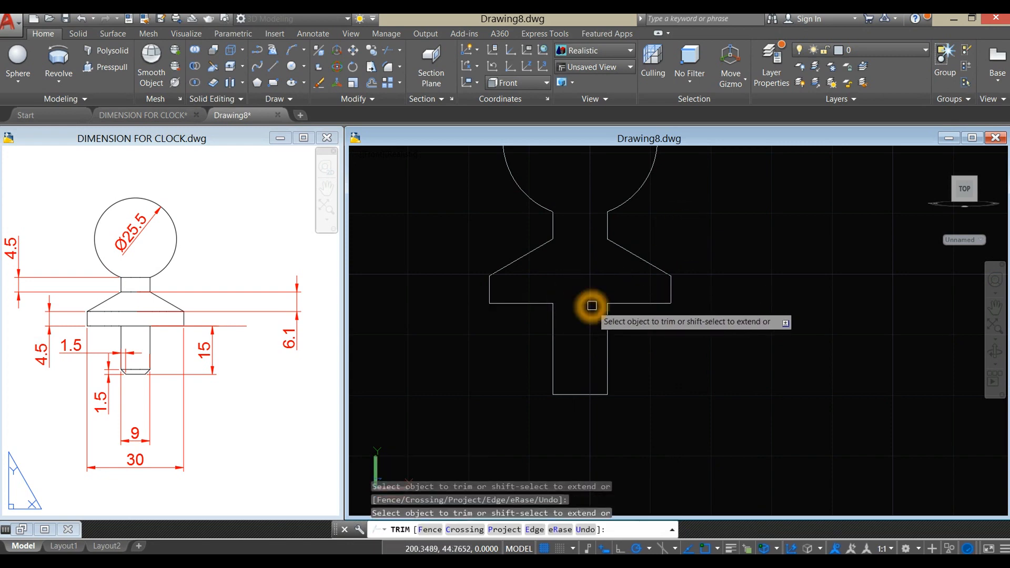
right_click(651, 331)
left_click(672, 335)
- Draw a vertical centre line from the midpoint of the pin's bottom edge to the top of the circle
scroll(672, 334, "down", 6)
middle_click_drag(672, 333, 631, 327)
scroll(631, 321, "up", 3)
key("Escape")
type("l")
key("Return")
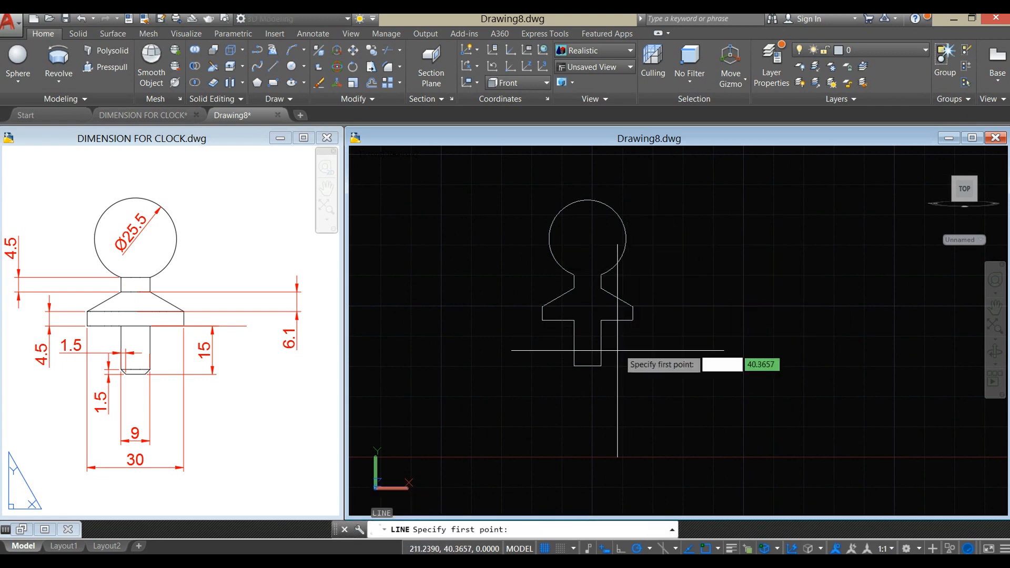
left_click(587, 366)
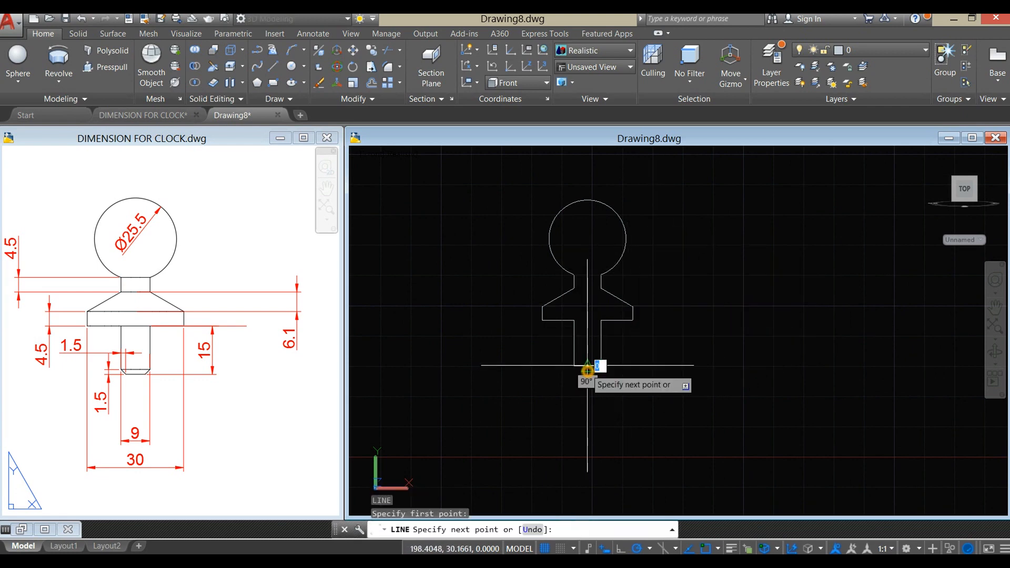
left_click(587, 200)
right_click(632, 192)
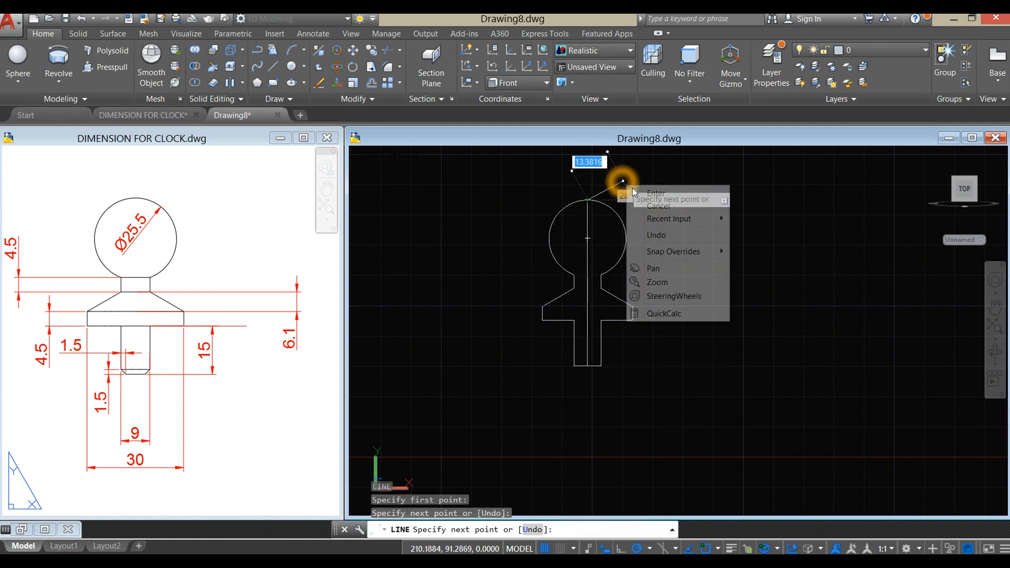
left_click(643, 193)
- Trim the circle's right half and the right half of the pin's bottom edge at the centre line
type("tr")
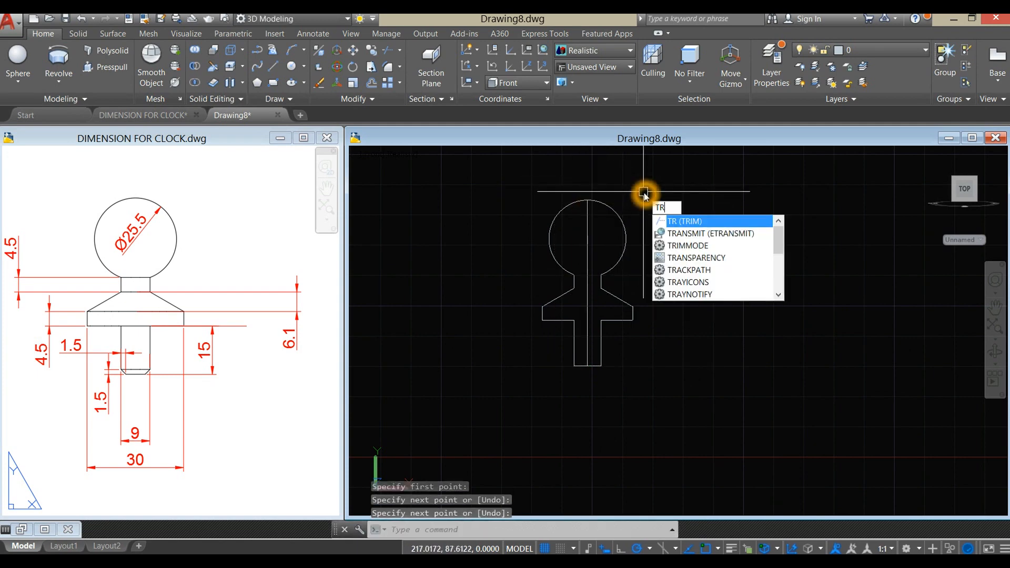
key("Return")
key("Return")
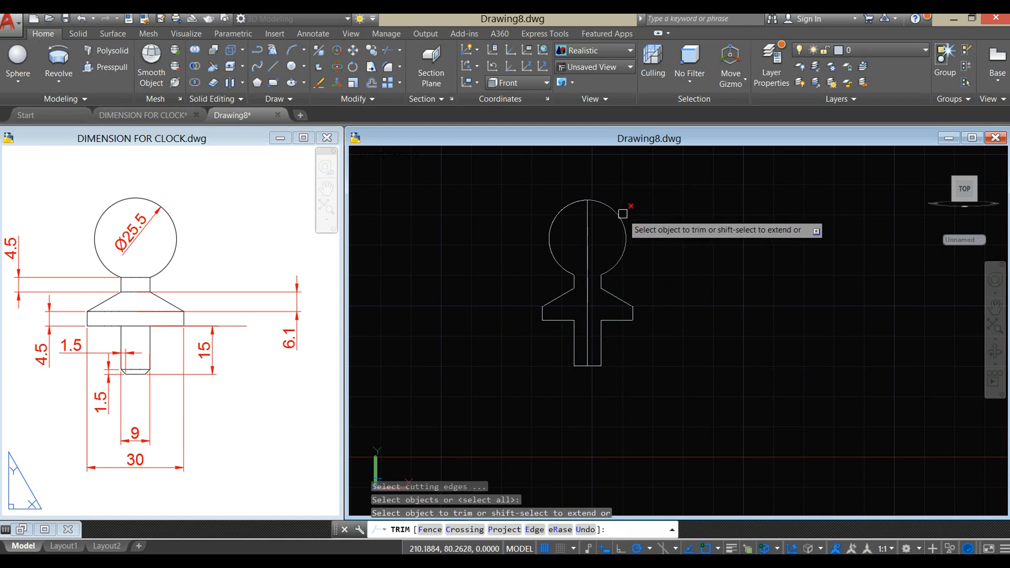
left_click(622, 218)
left_click(627, 372)
left_click(597, 369)
right_click(644, 329)
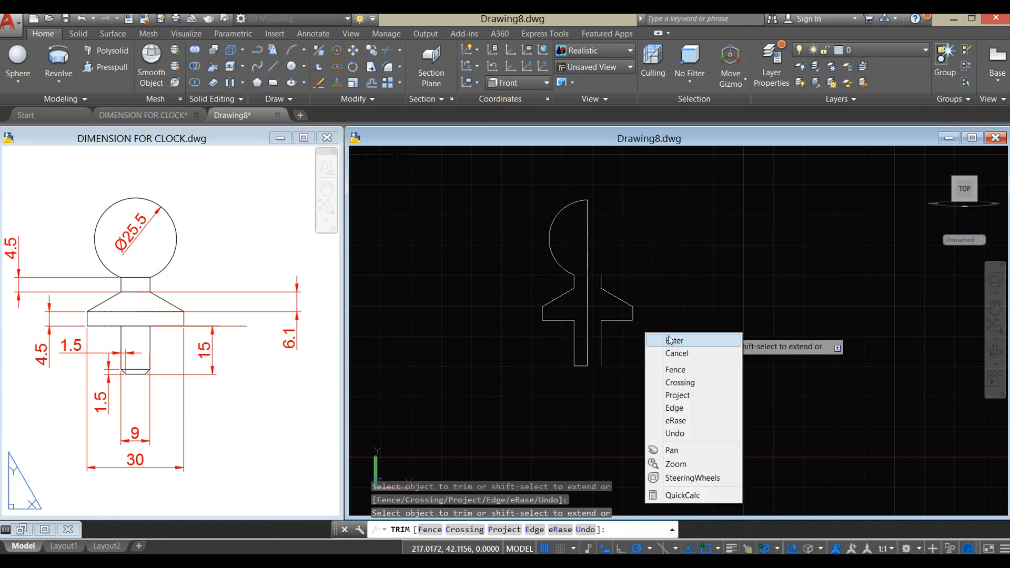
left_click(670, 339)
- Delete the remaining profile lines to the right of the centre line
left_click(645, 395)
left_click(595, 264)
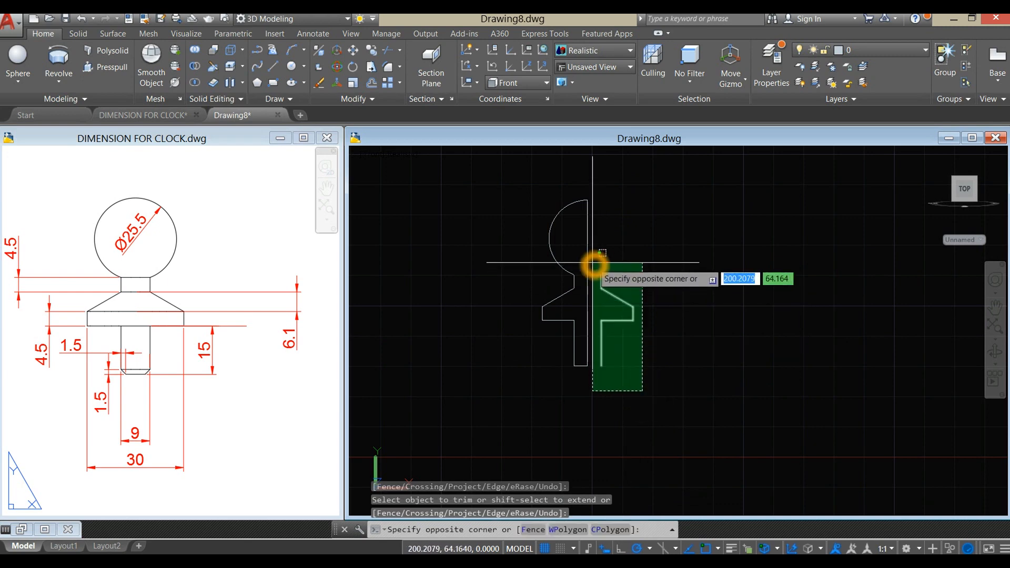
key("Delete")
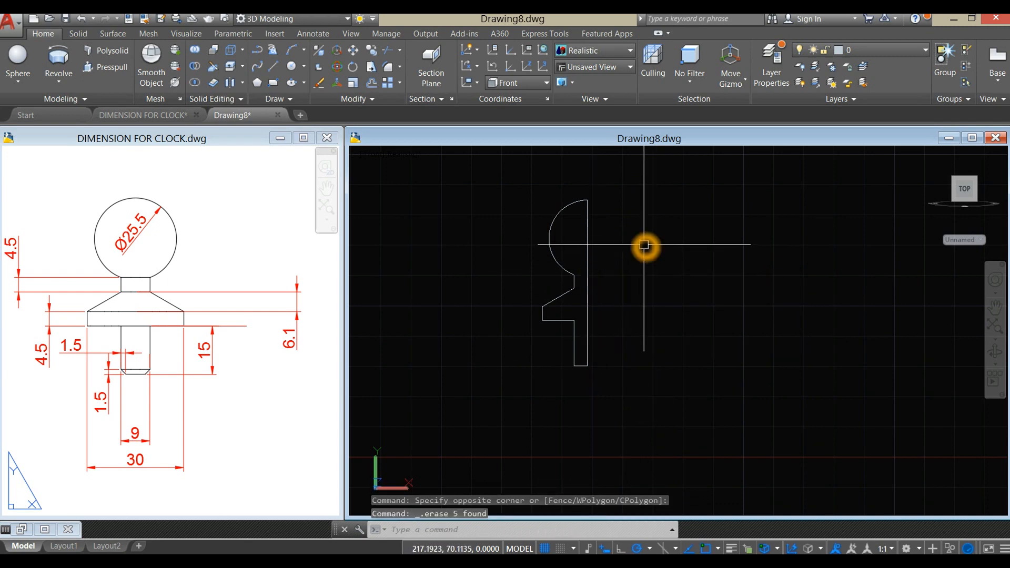
- Join all segments of the left half profile and its centre line into one polyline
type("j")
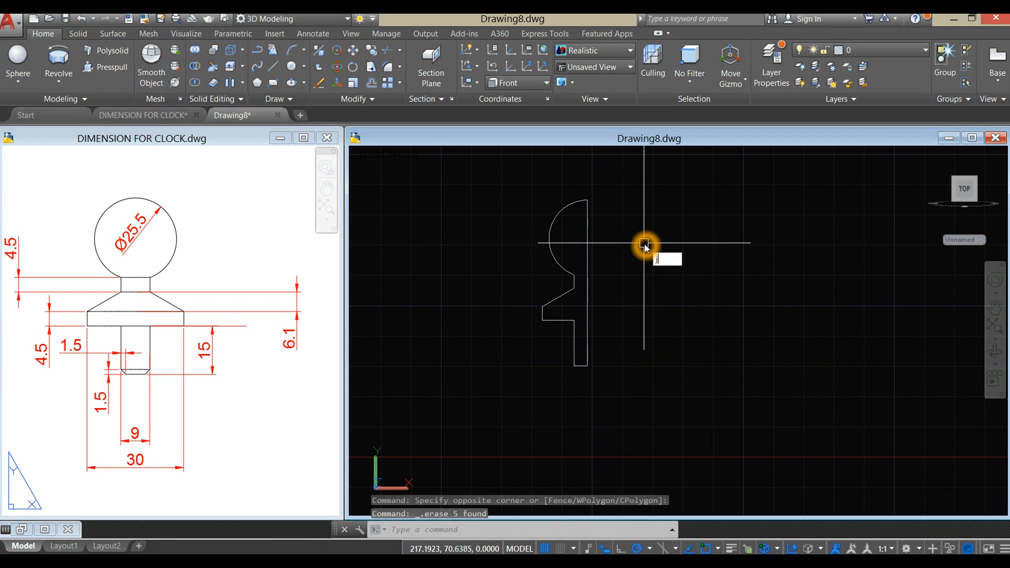
key("Return")
left_click(649, 394)
left_click(516, 168)
right_click(643, 216)
left_click(589, 226)
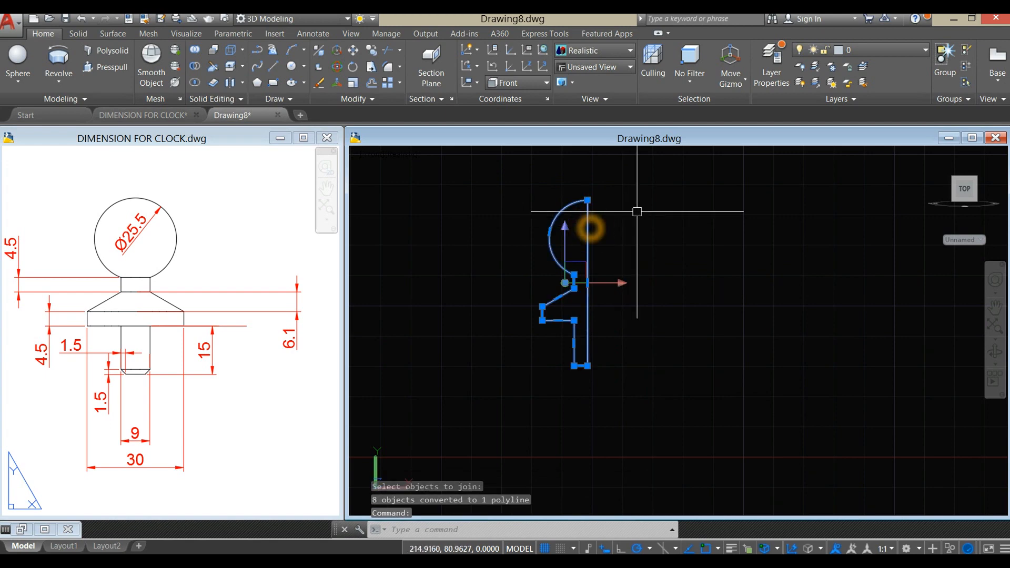
key("Escape")
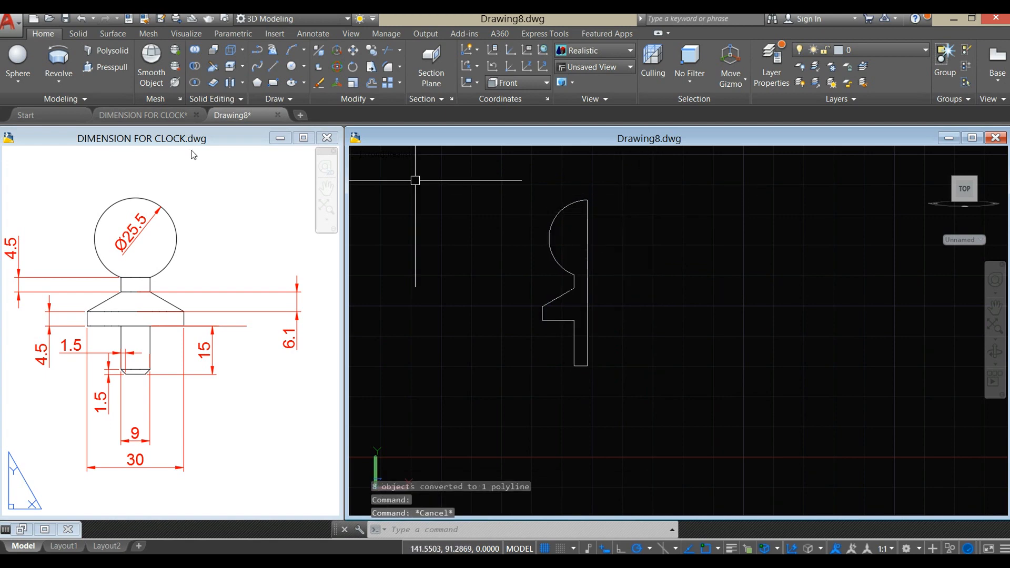
- Revolve the half profile 360 degrees about its vertical centre line, from the bottom endpoint to the top endpoint
left_click(58, 83)
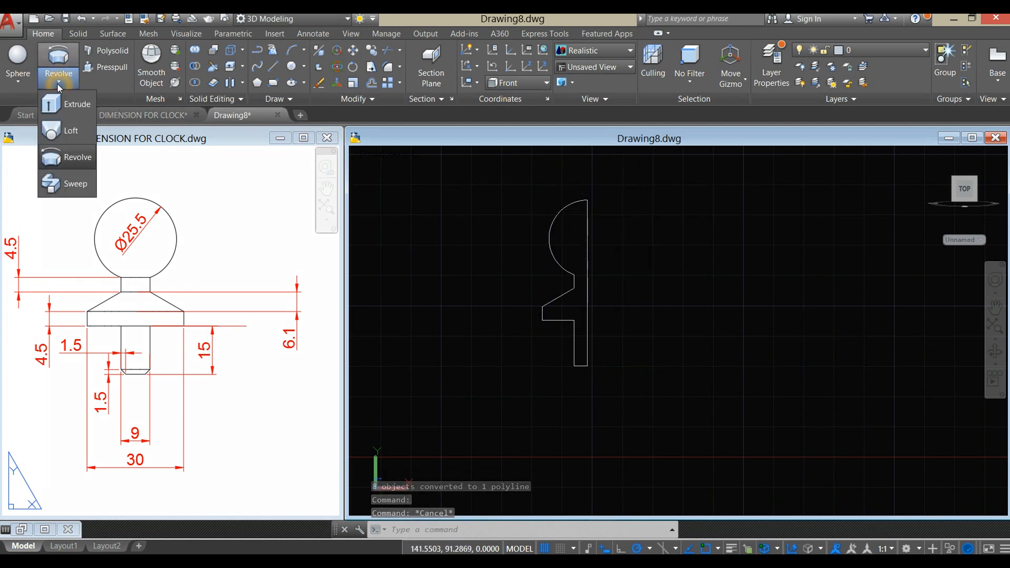
left_click(78, 157)
left_click(638, 387)
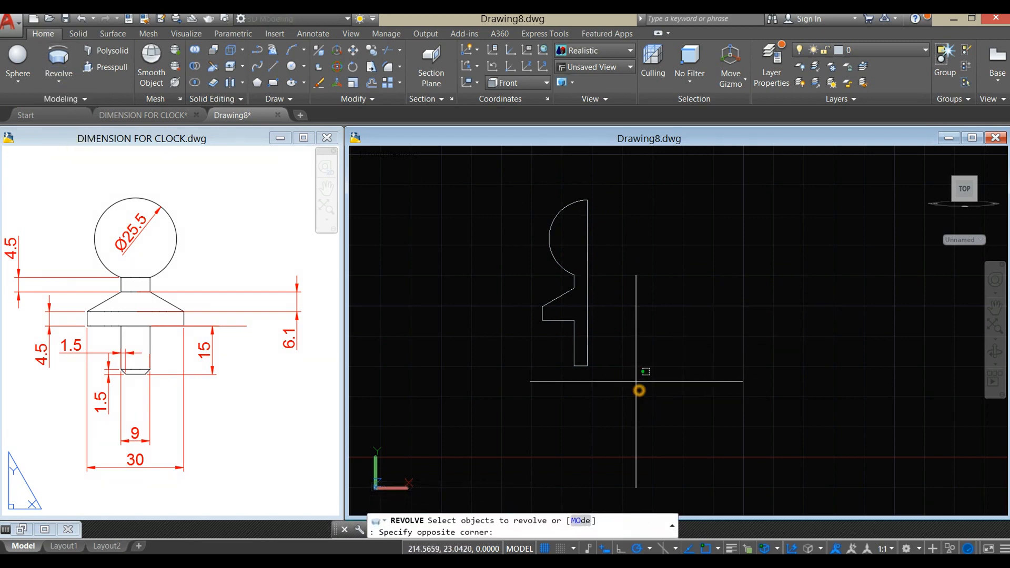
left_click(544, 191)
right_click(601, 192)
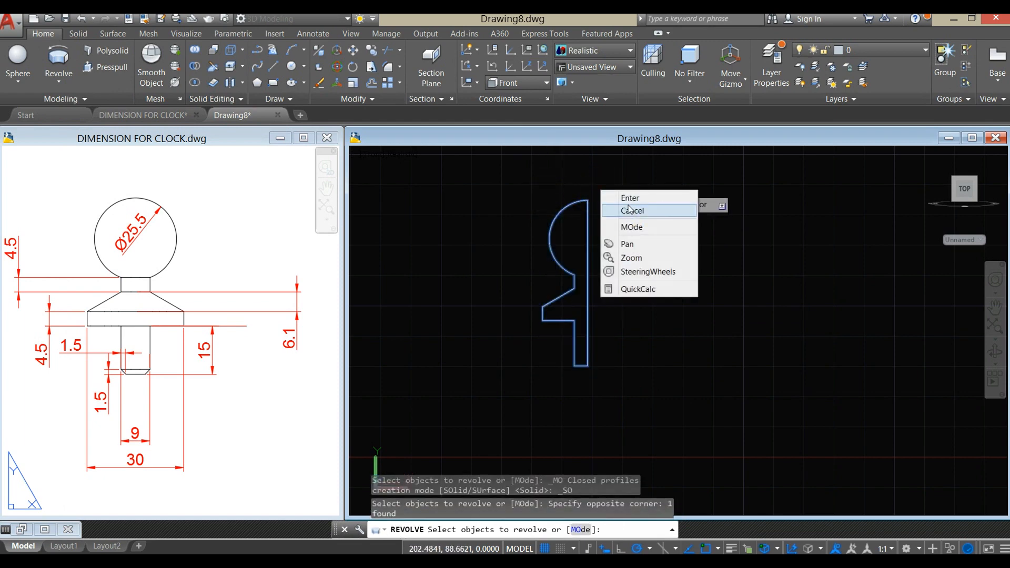
left_click(630, 198)
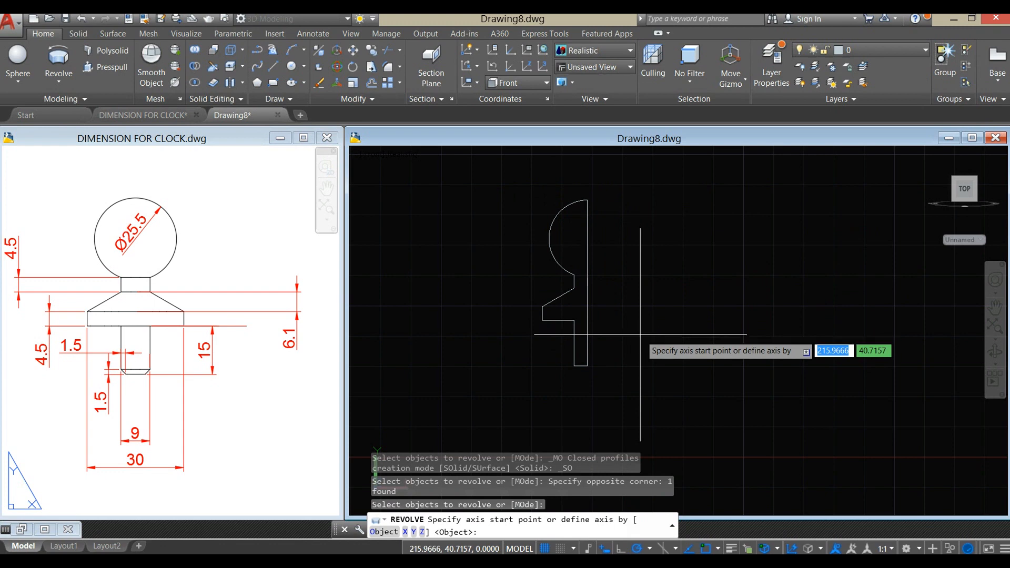
left_click(588, 367)
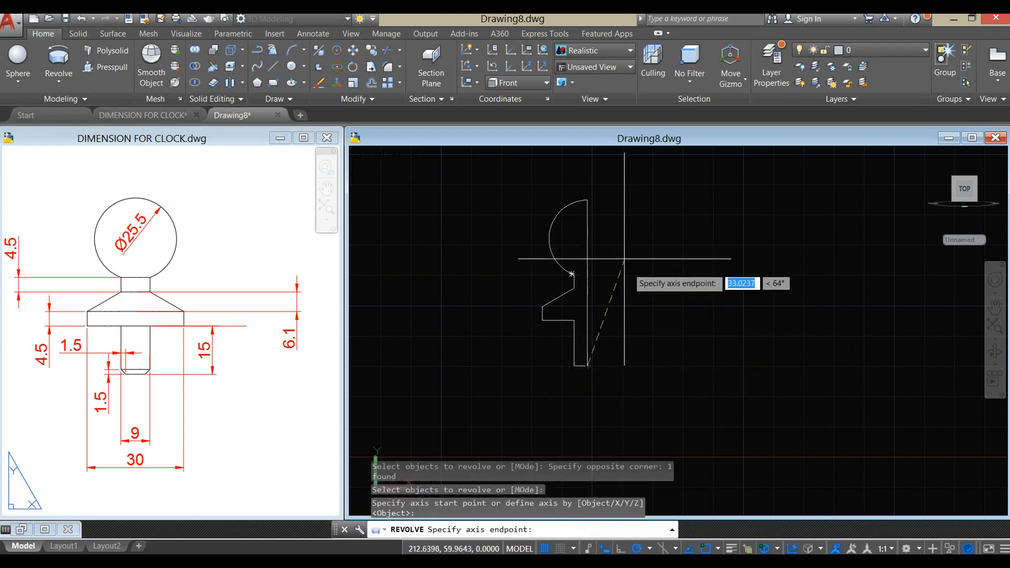
left_click(588, 203)
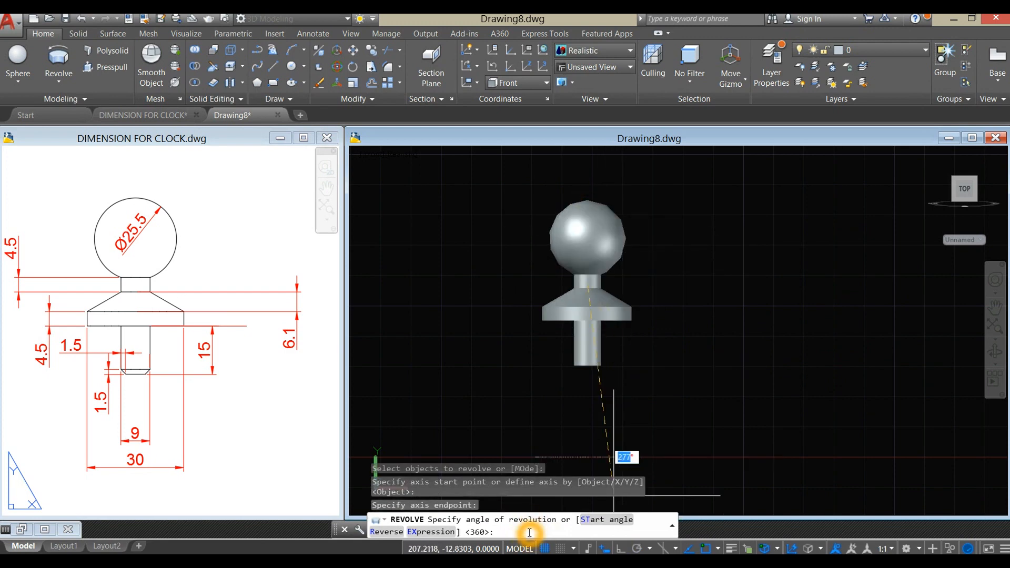
type("360")
key("Return")
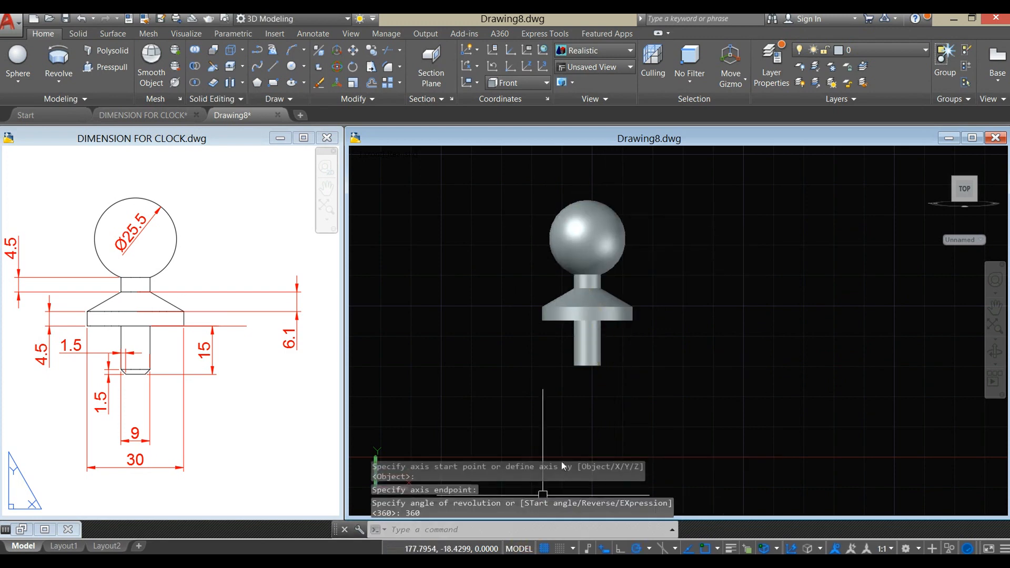
middle_click_drag(523, 234, 680, 283, "shift")
left_click(542, 51)
middle_click_drag(666, 318, 668, 289, "shift")
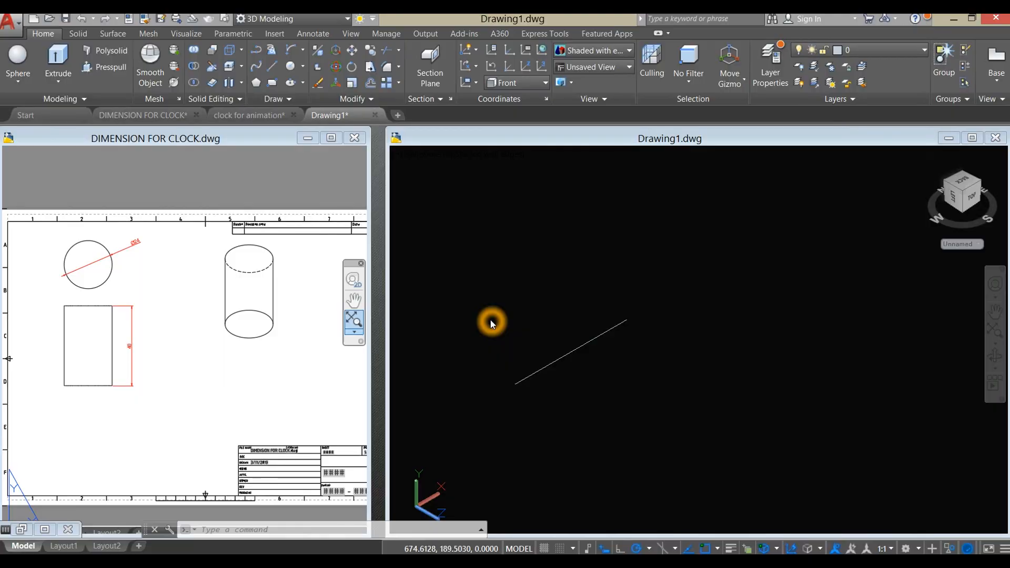
- Redefine the UCS by its Z-axis vector, with the origin in empty space beside the guide line and Z pointing vertically upward
left_click(492, 322)
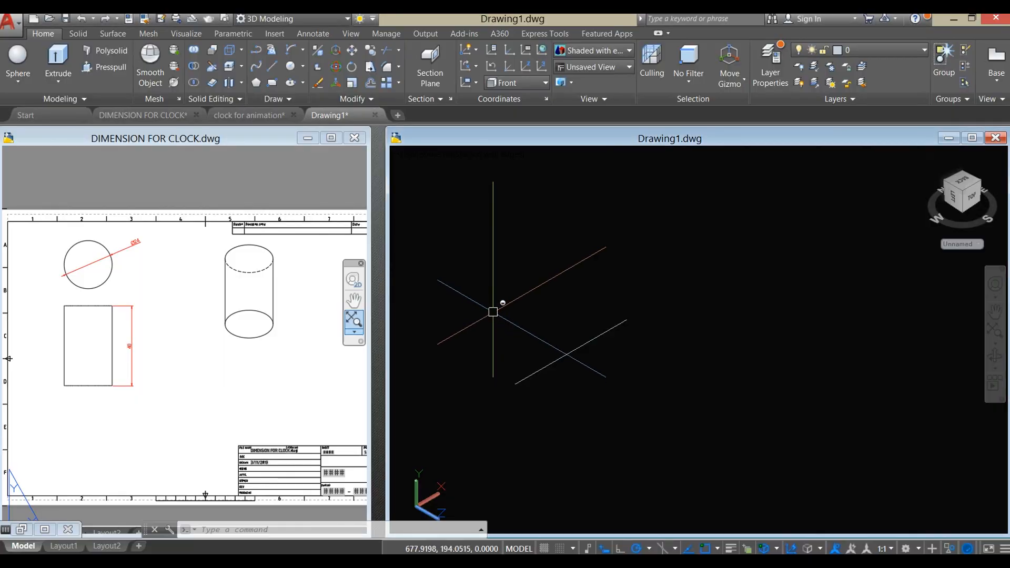
left_click(433, 507)
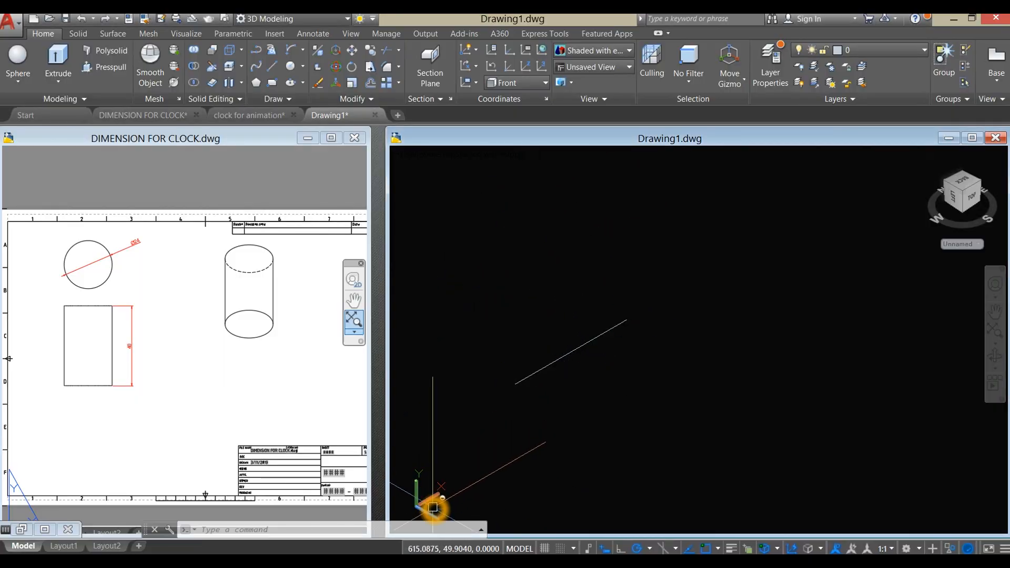
left_click(534, 83)
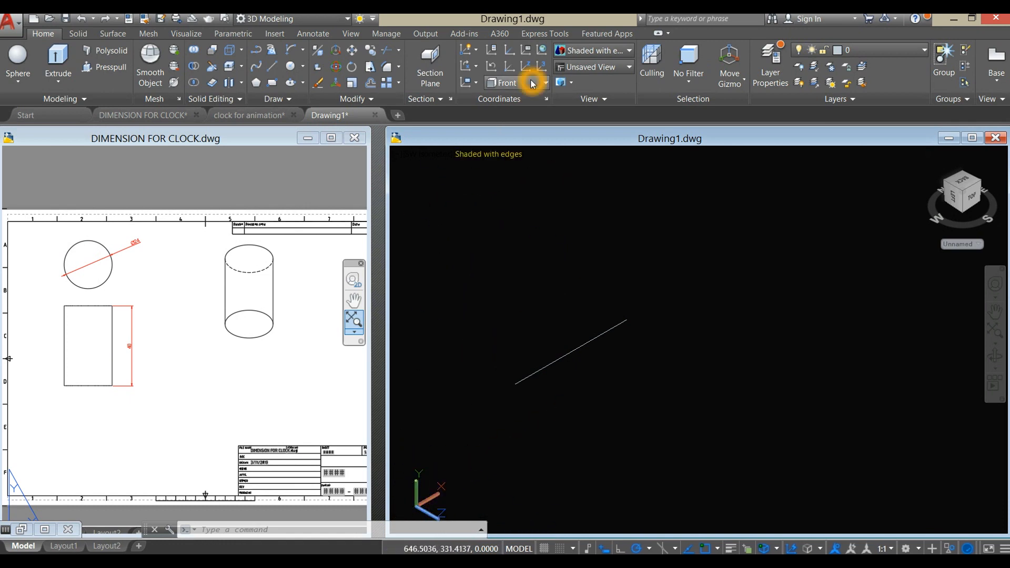
left_click(528, 67)
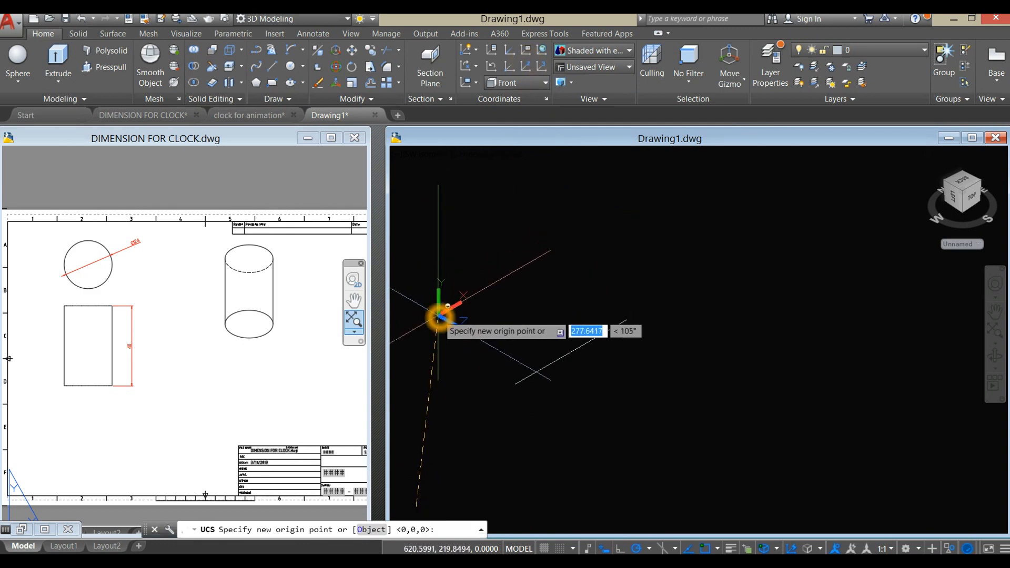
left_click(439, 316)
left_click(441, 192)
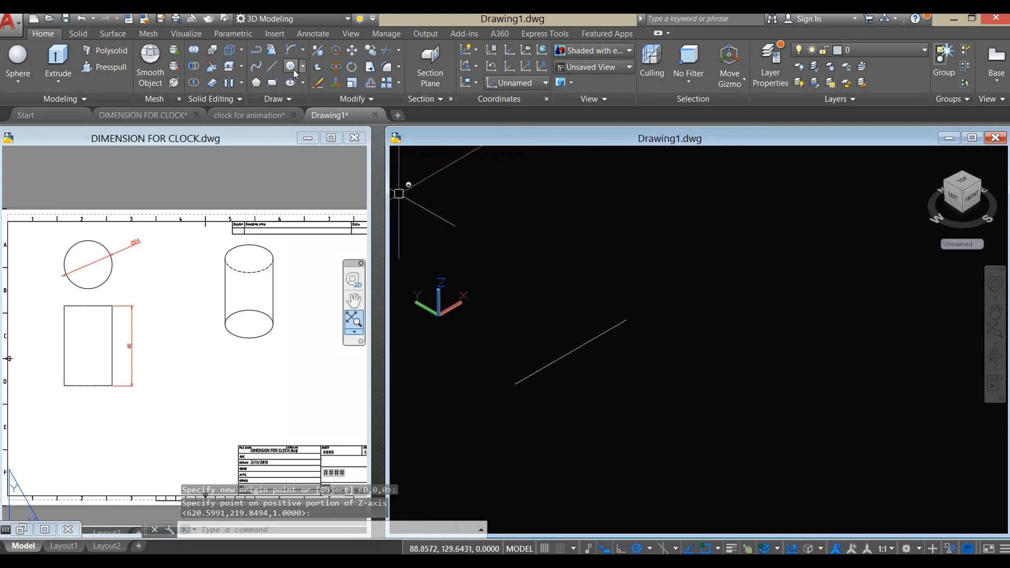
- Draw a horizontal circle of diameter 24 centred on the far endpoint of the guide line
left_click(291, 67)
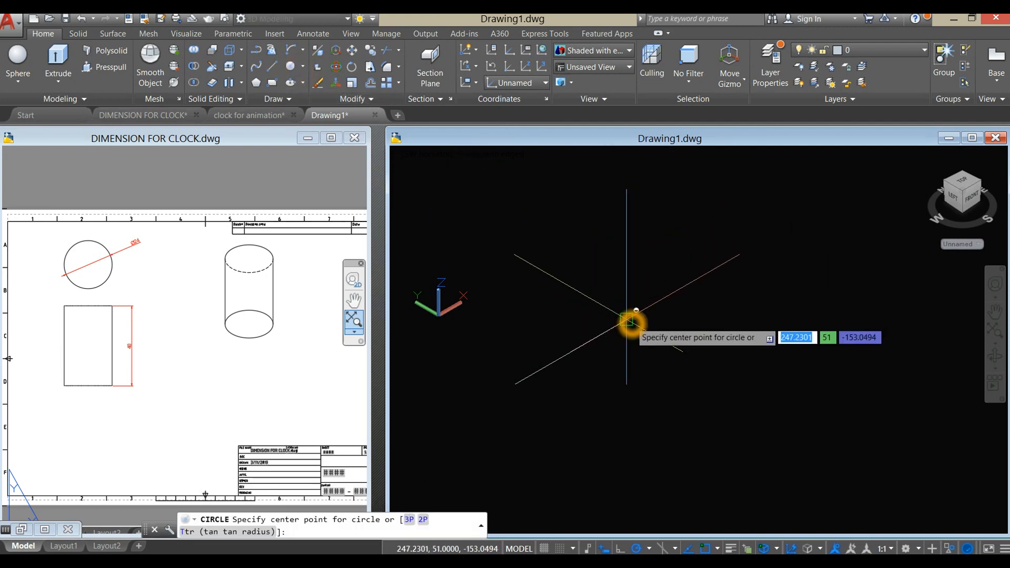
left_click(627, 321)
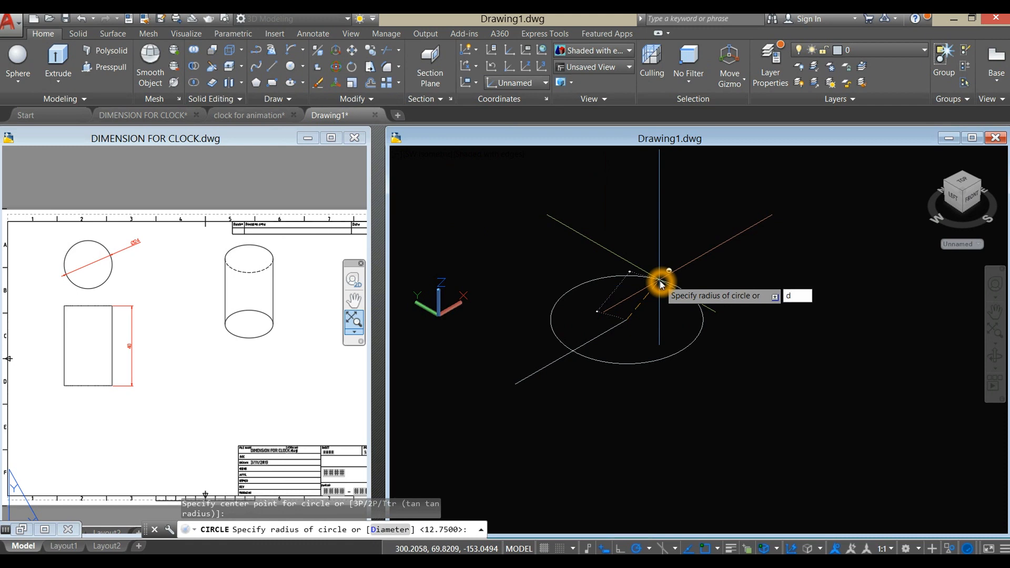
key("Return")
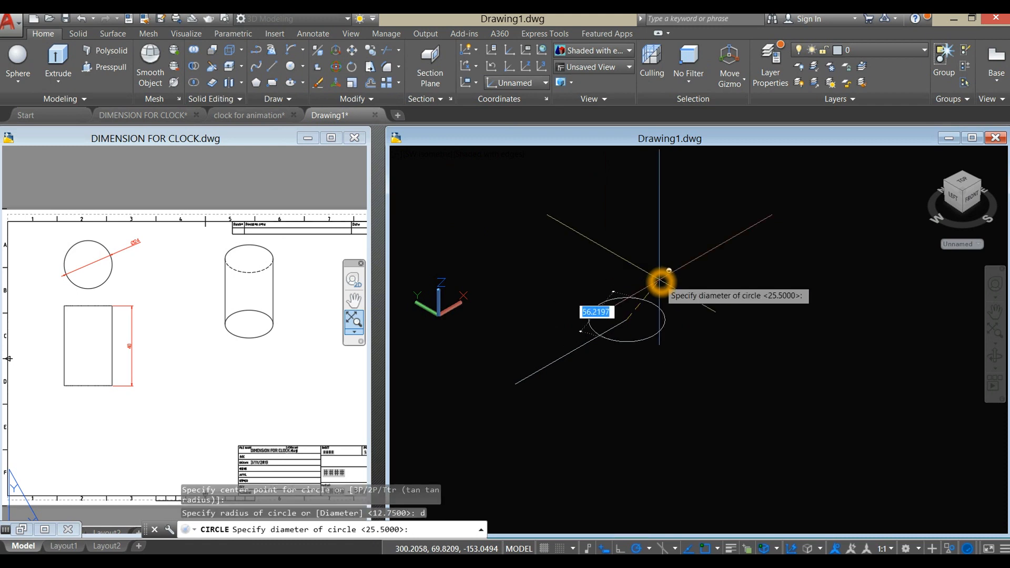
type("24")
key("Return")
- Extrude the 24 diameter circle 40 units upward into a solid cylinder and delete the guide line
left_click(139, 378)
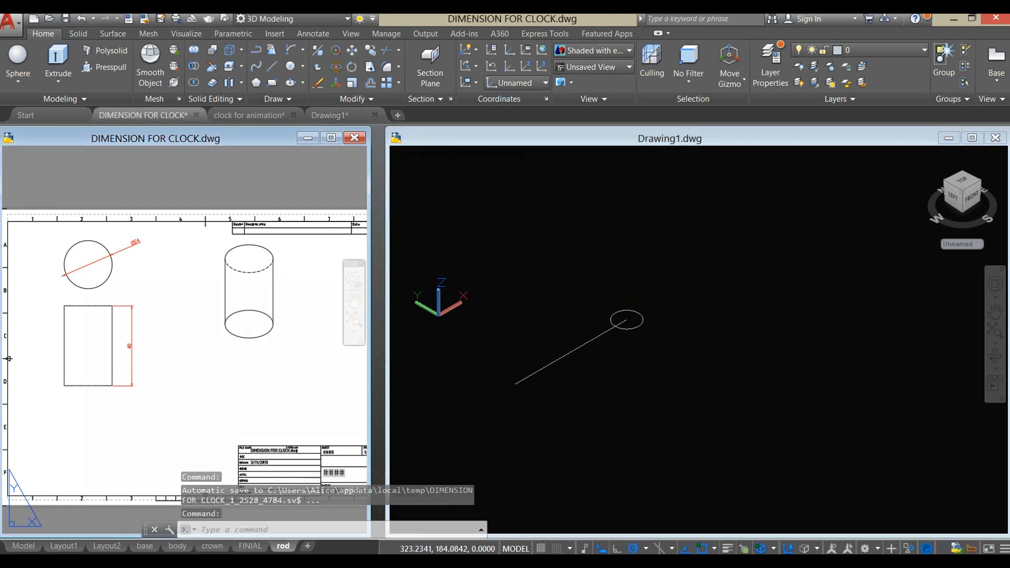
scroll(86, 264, "up", 2)
middle_click_drag(86, 264, 99, 260)
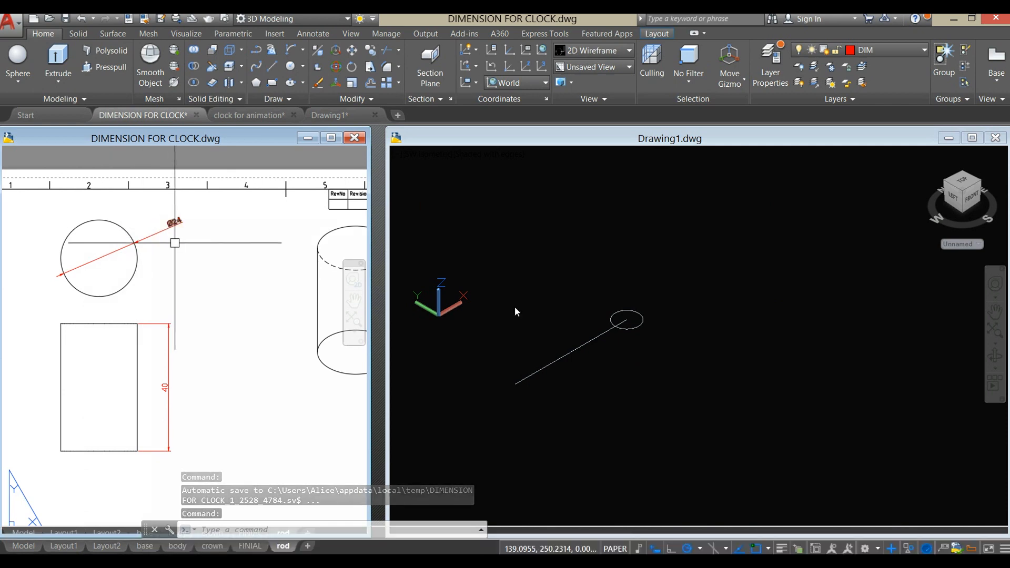
left_click(650, 282)
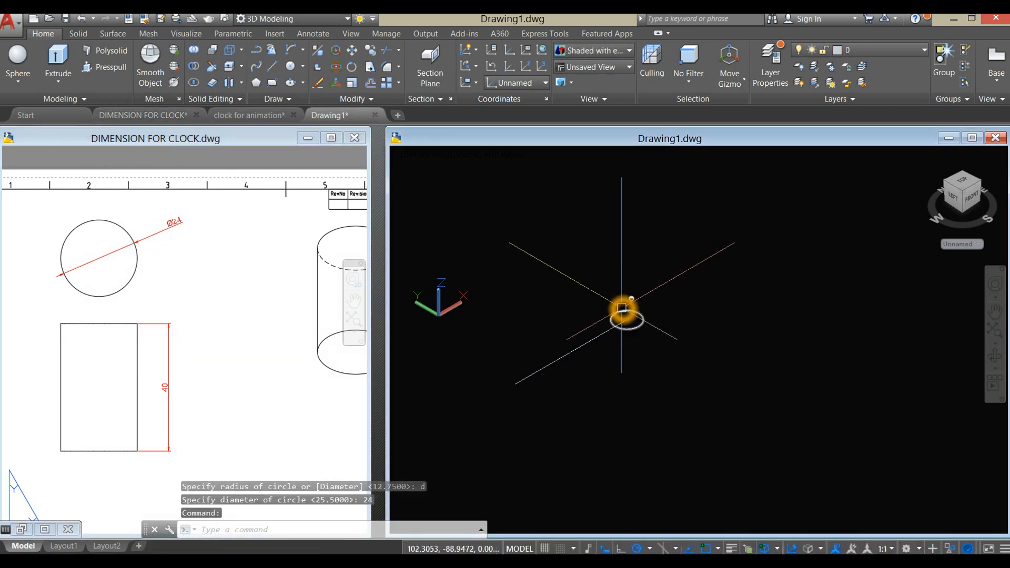
left_click(621, 307)
left_click(56, 60)
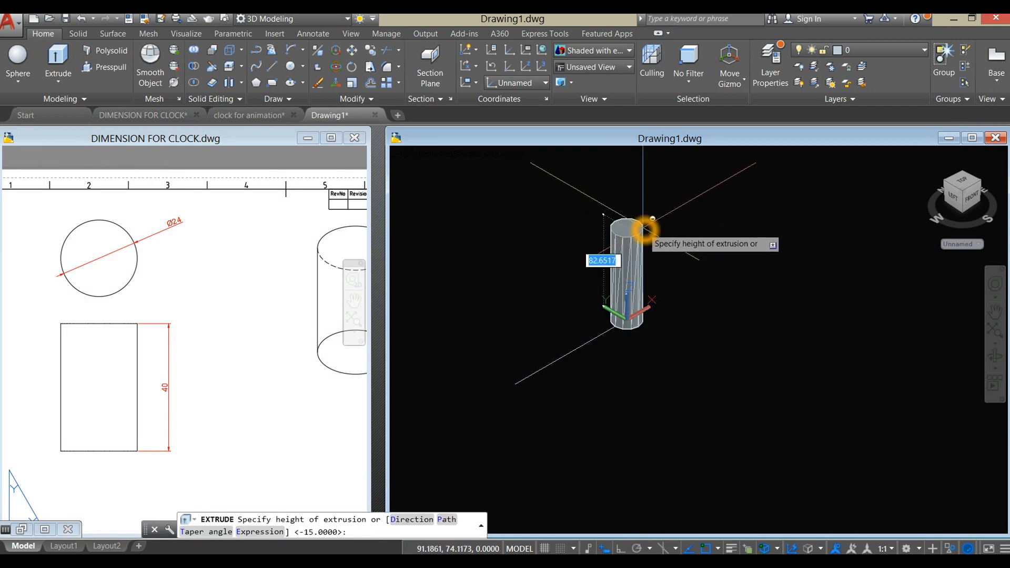
key("Return")
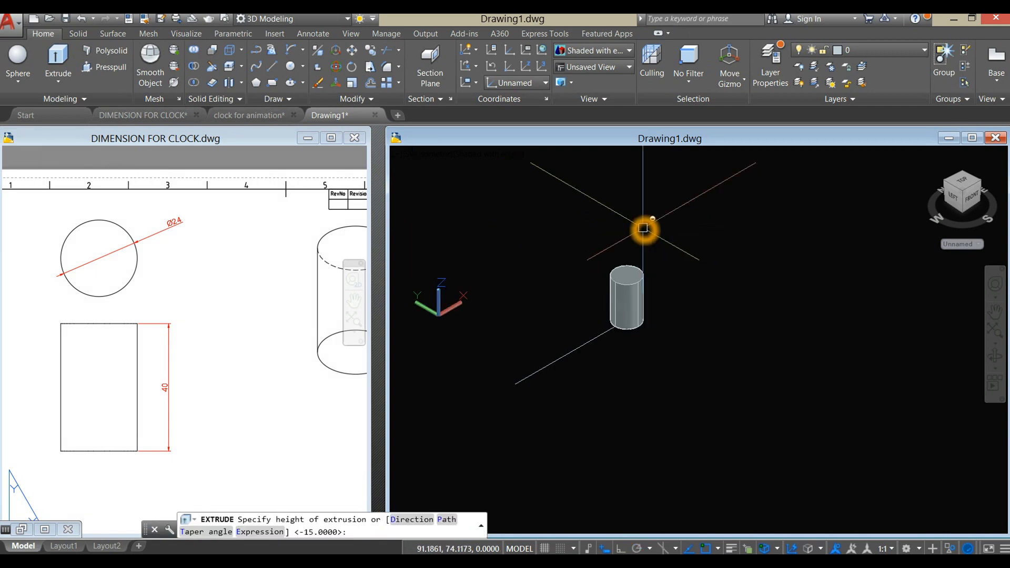
left_click(566, 358)
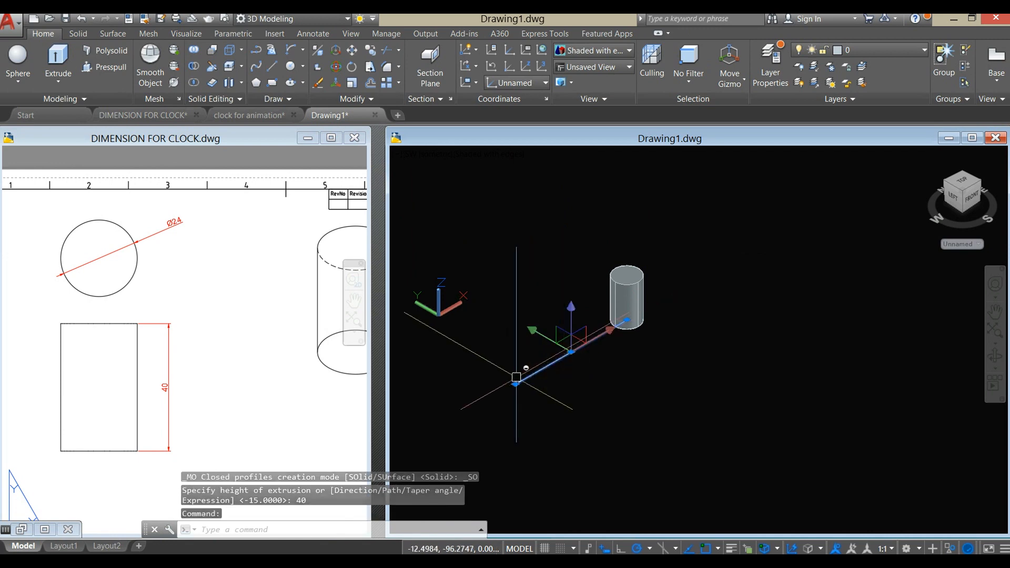
key("Delete")
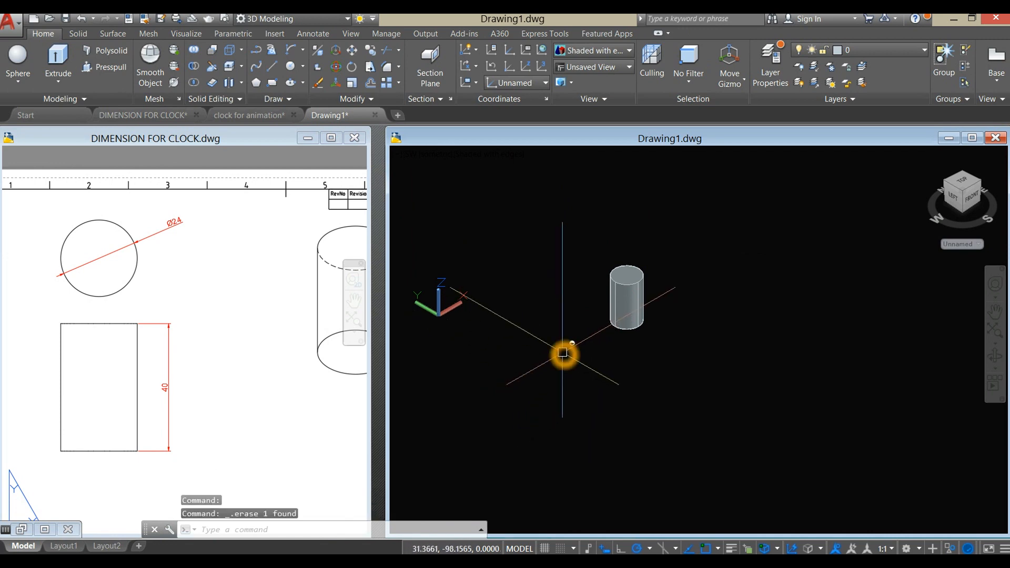
- Copy the cylinder about 75 units along the X axis
left_click(626, 300)
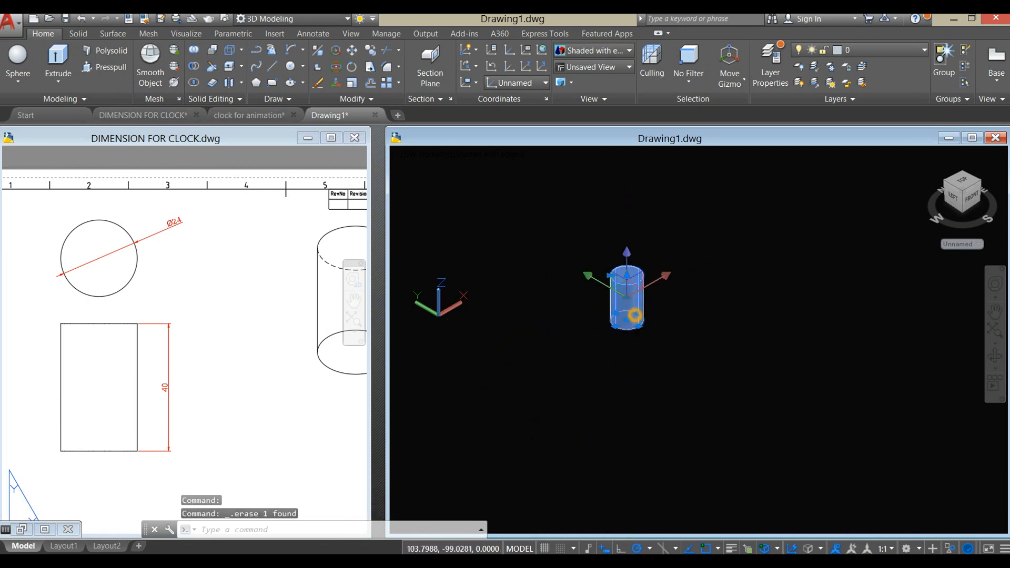
right_click(661, 232)
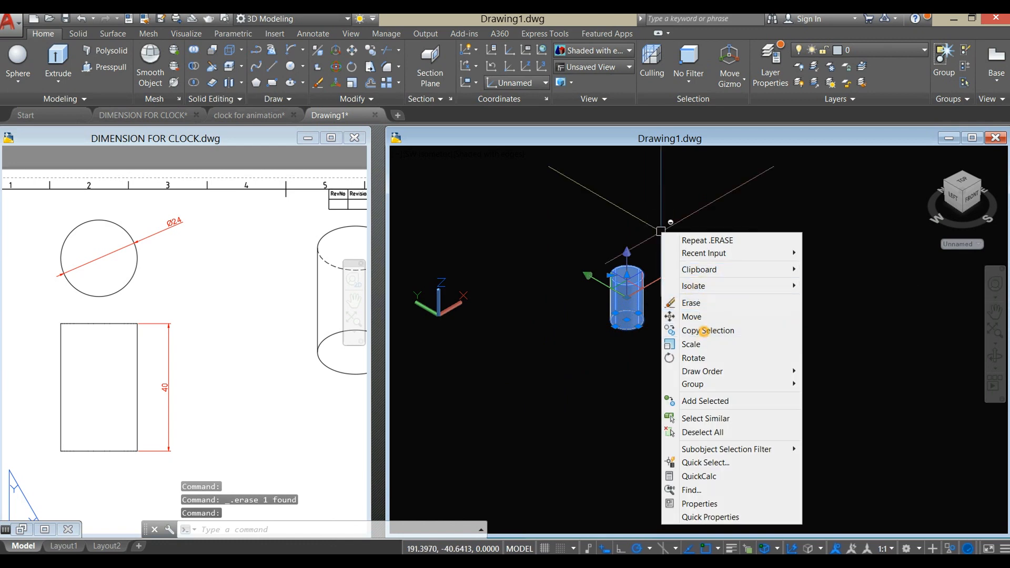
left_click(708, 330)
left_click(676, 349)
left_click(748, 306)
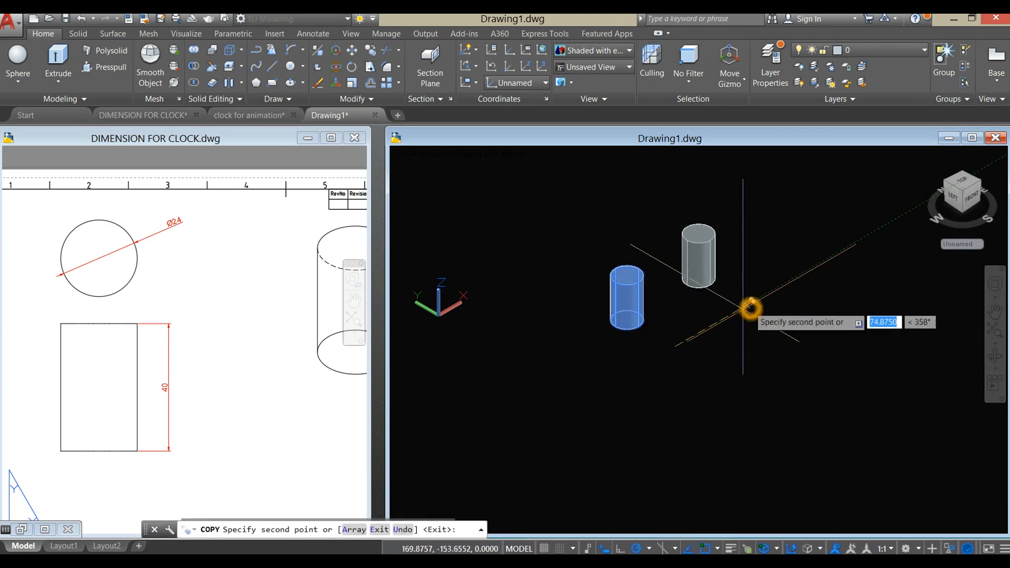
right_click(700, 338)
left_click(724, 343)
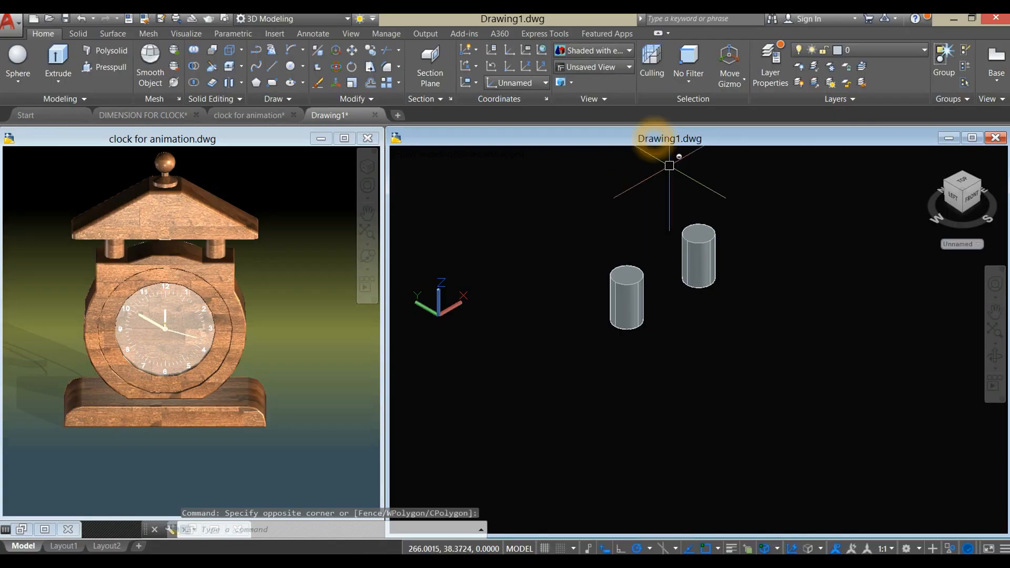
- End the object isolation to show all of the clock's parts again
right_click(683, 336)
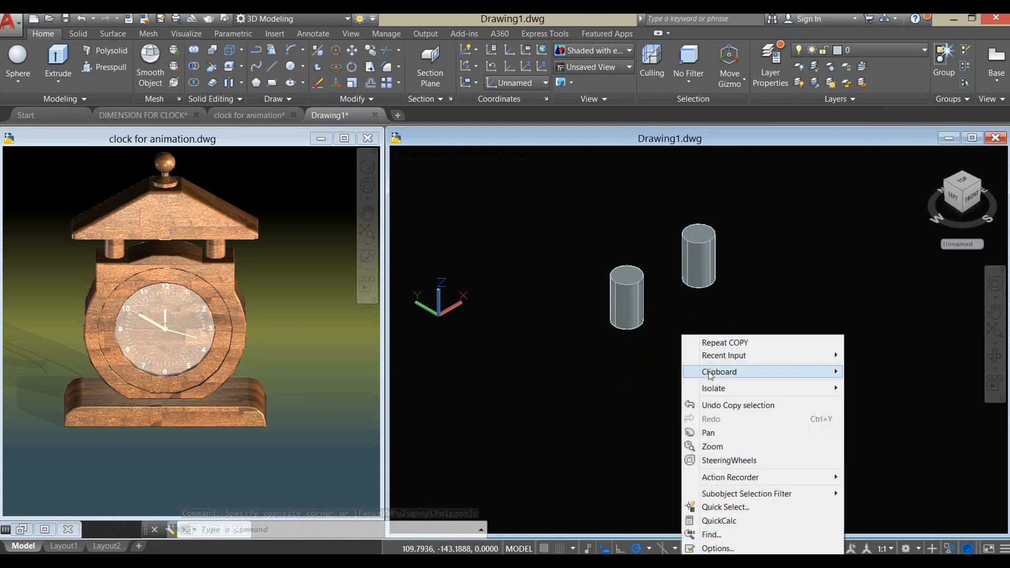
mouse_move(720, 391)
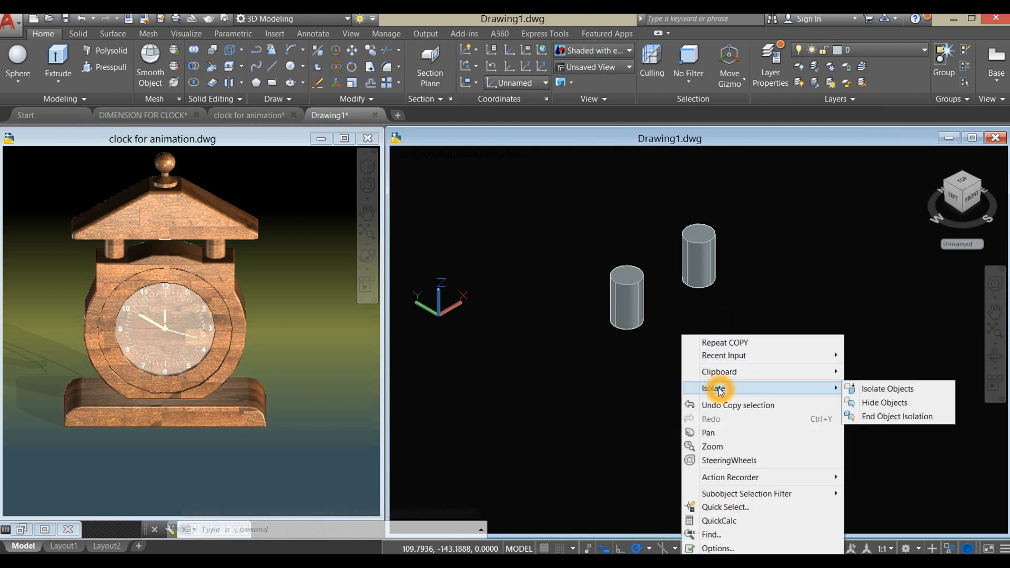
left_click(882, 418)
scroll(708, 421, "down", 3)
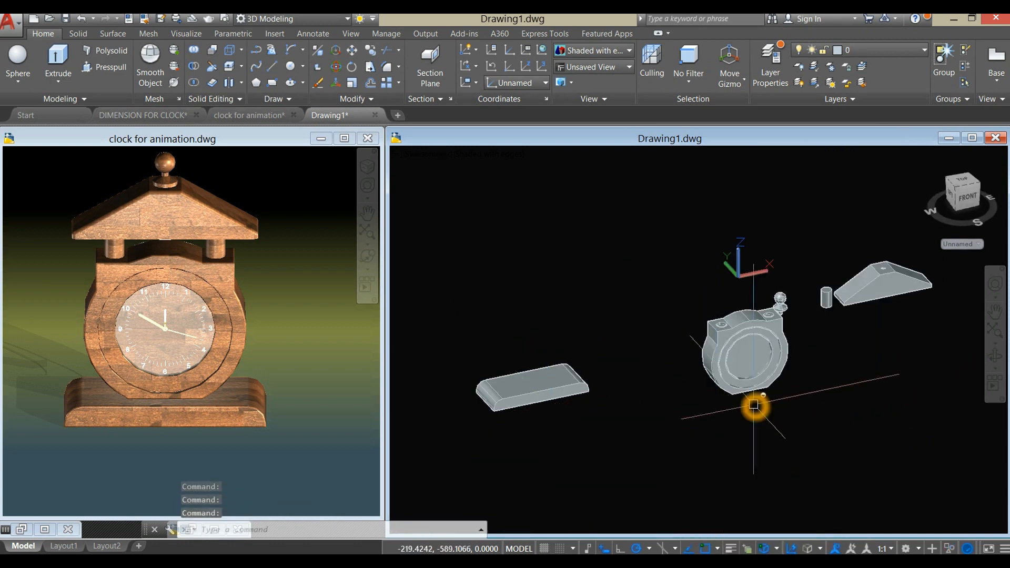
- Move the clock body by the centre of its flat underside onto the centre of the base's top face
scroll(754, 405, "up", 2)
left_click(720, 367)
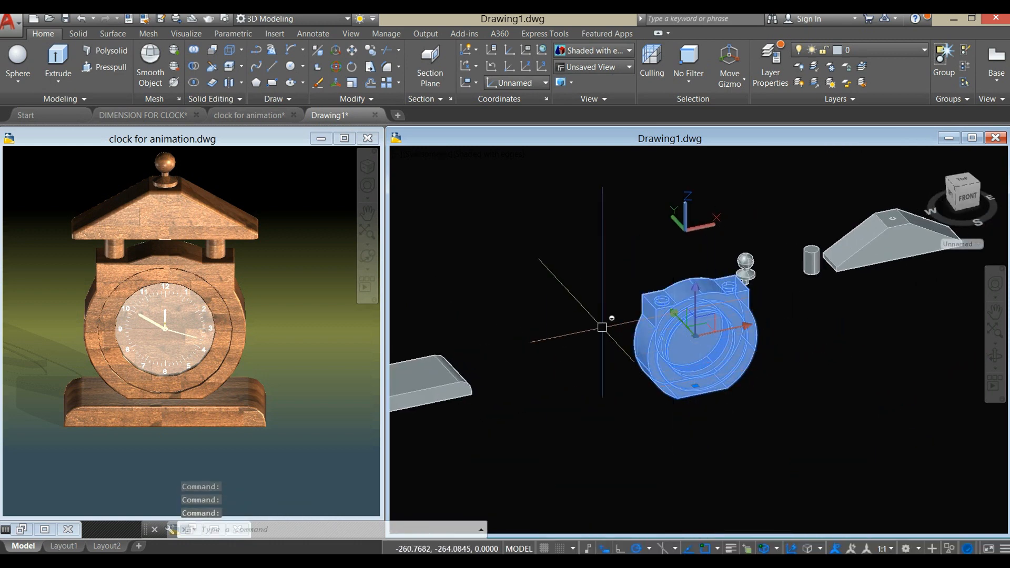
right_click(580, 300)
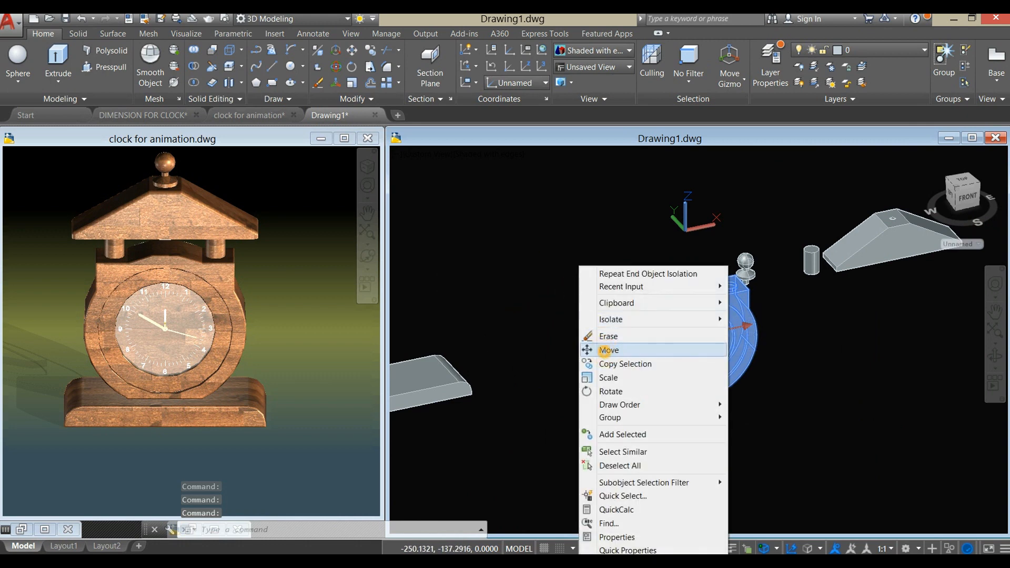
left_click(604, 350)
middle_click_drag(688, 413, 680, 313, "shift")
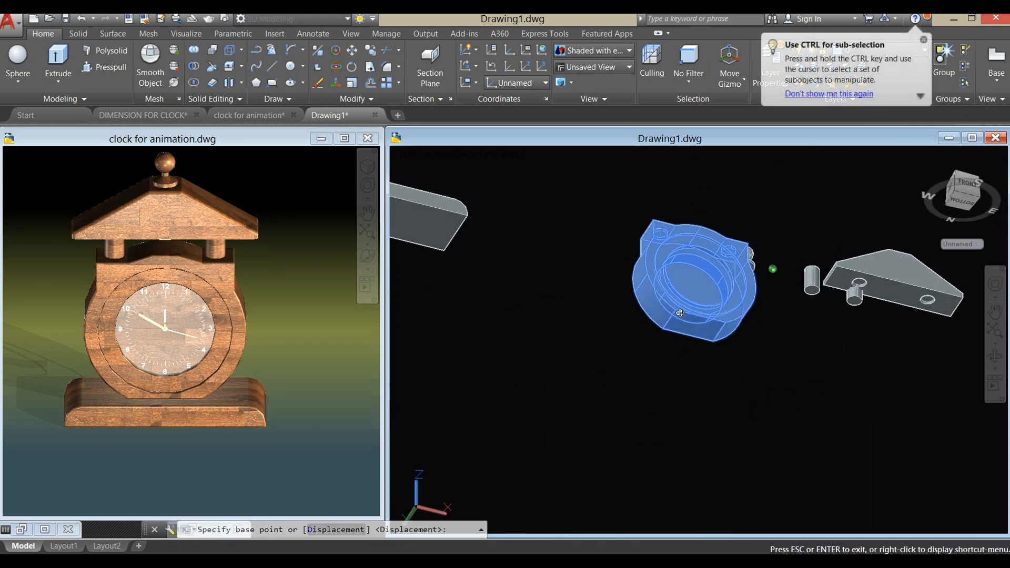
scroll(684, 311, "up", 4)
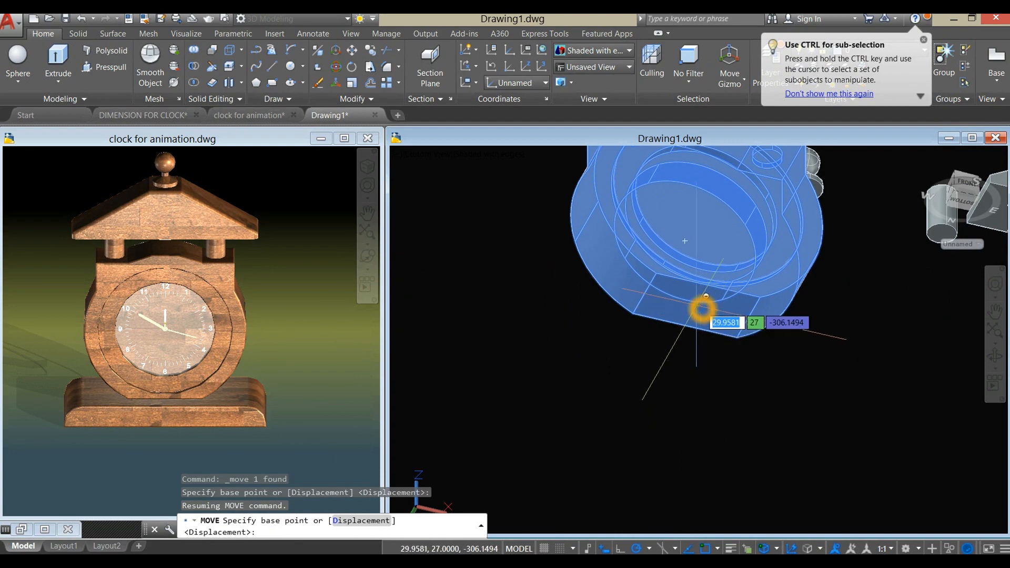
left_click(703, 309)
scroll(618, 361, "down", 5)
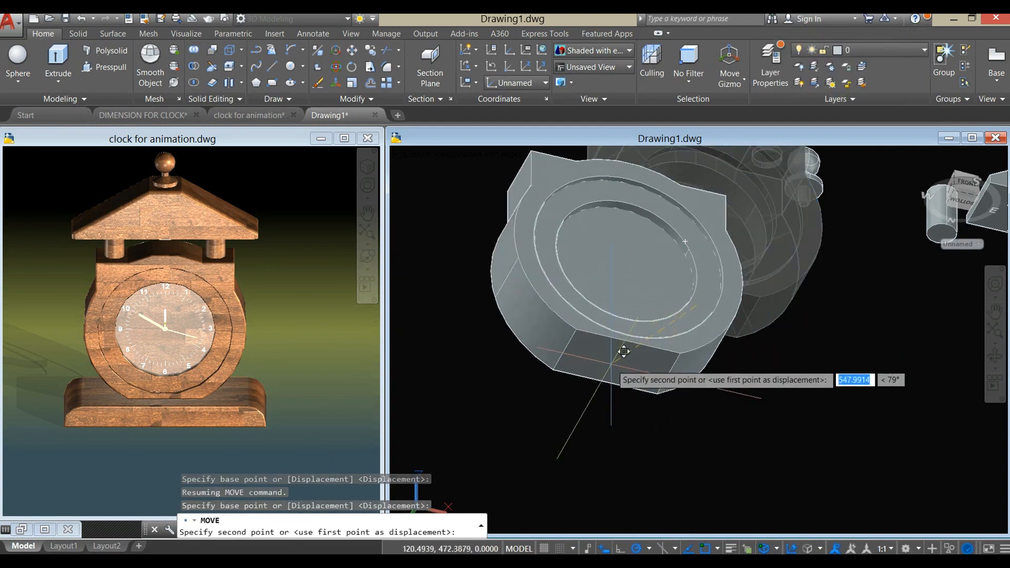
middle_click_drag(612, 366, 618, 484, "shift")
scroll(526, 386, "up", 5)
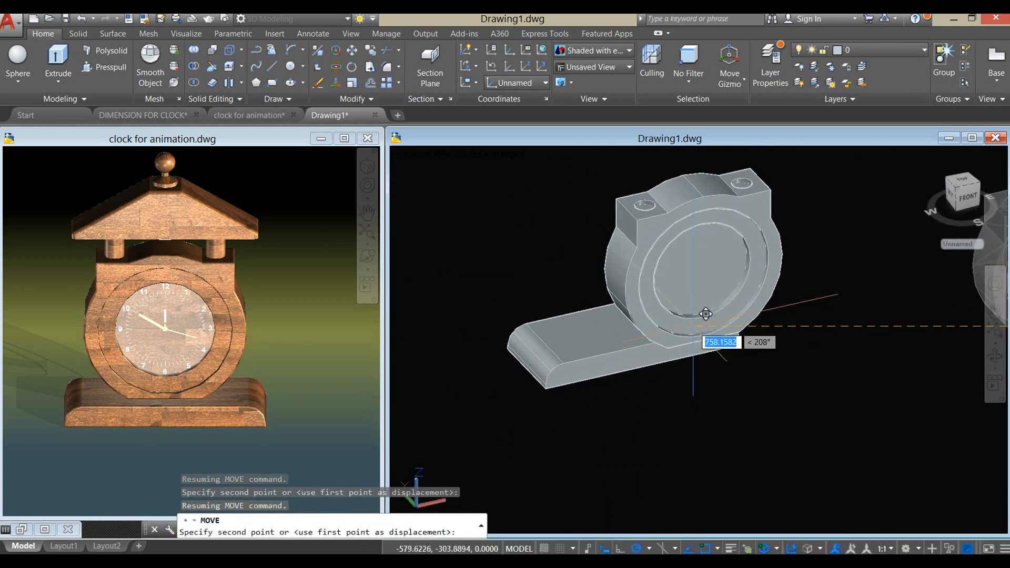
left_click(625, 322)
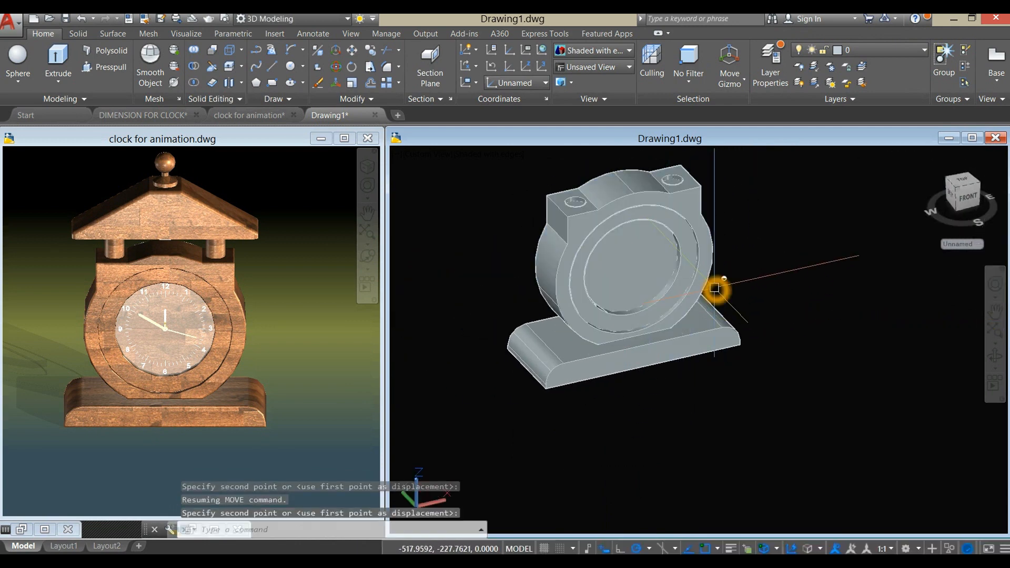
- Move the first rod by the centre of its bottom face to the bottom centre of the left hole on the clock body's top
scroll(718, 289, "down", 3)
middle_click_drag(735, 299, 539, 352)
scroll(724, 330, "down", 2)
middle_click_drag(723, 329, 693, 340)
scroll(761, 311, "up", 2)
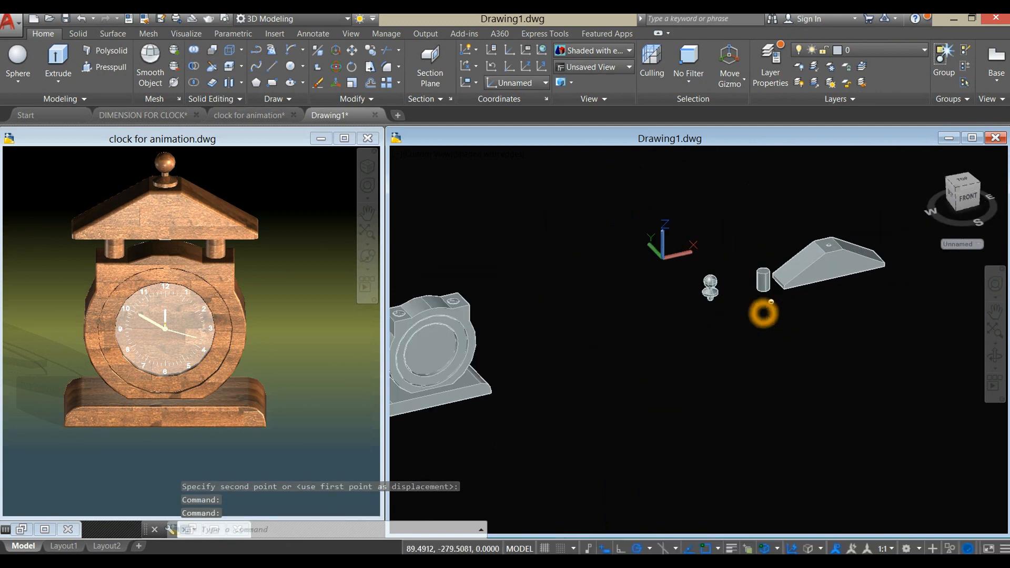
middle_click_drag(761, 311, 754, 322)
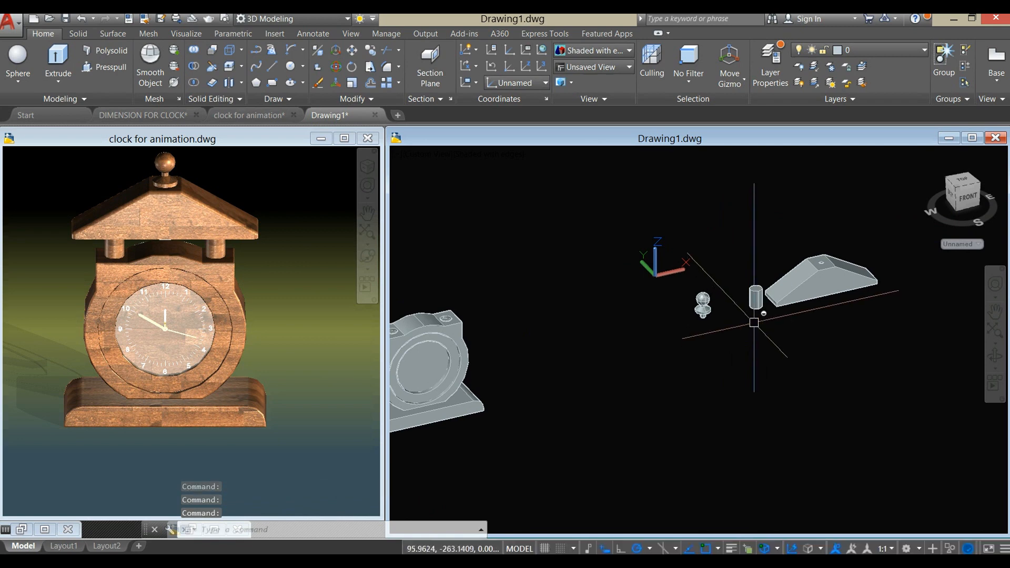
scroll(754, 322, "up", 3)
right_click(685, 298)
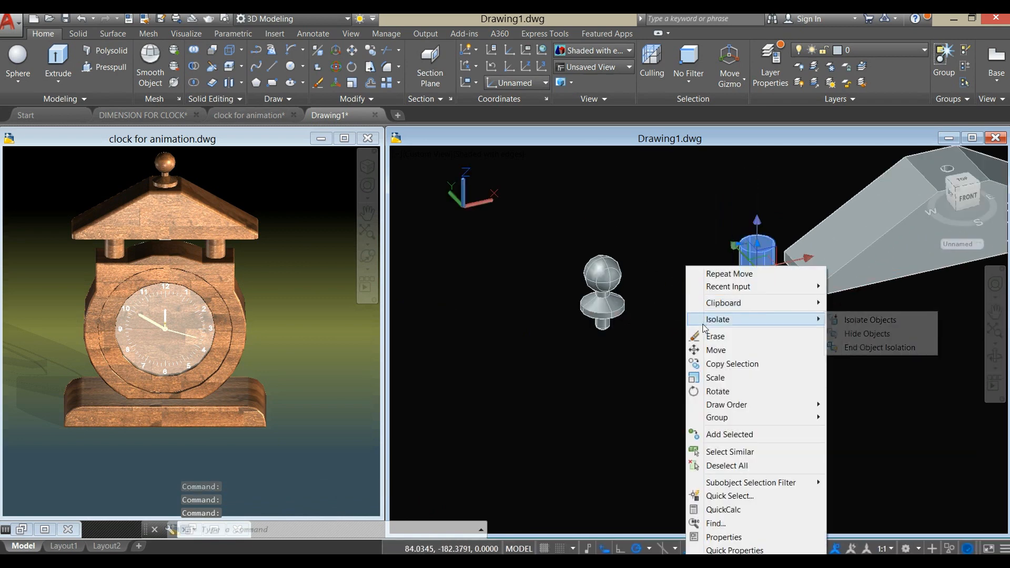
left_click(708, 348)
scroll(763, 305, "up", 3)
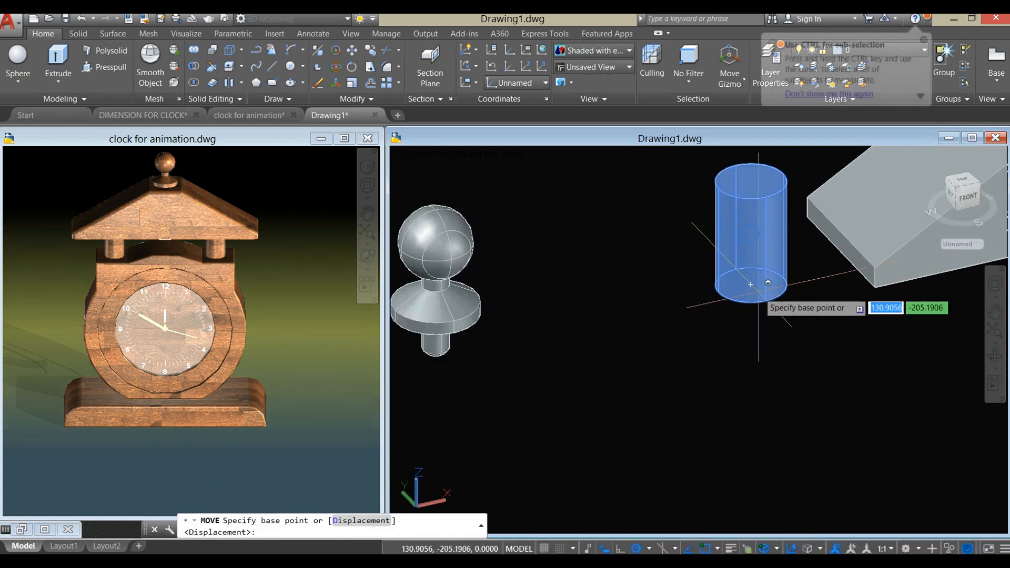
left_click(751, 289)
scroll(690, 341, "down", 5)
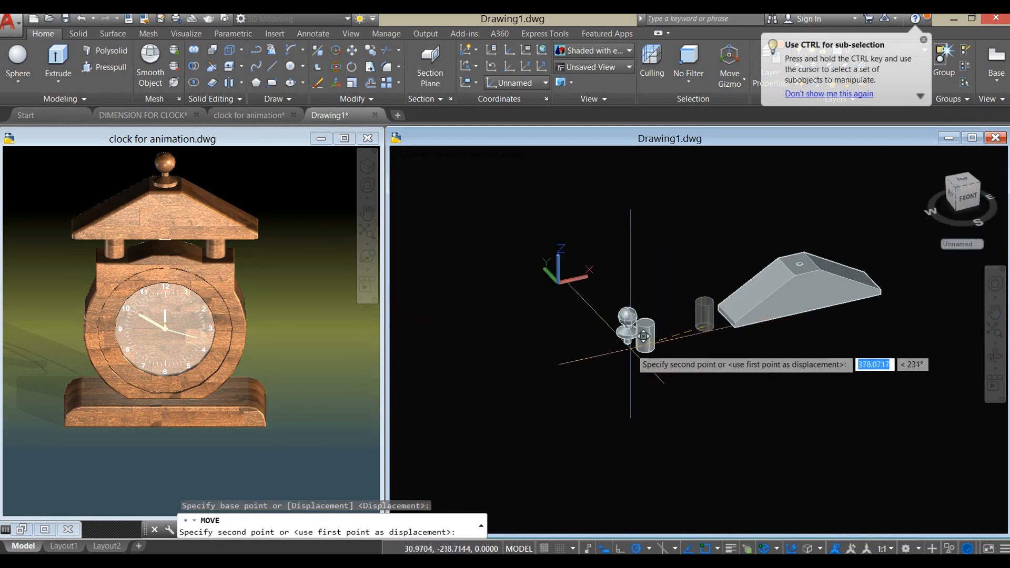
scroll(605, 352, "down", 6)
middle_click_drag(604, 352, 768, 322)
scroll(675, 316, "up", 10)
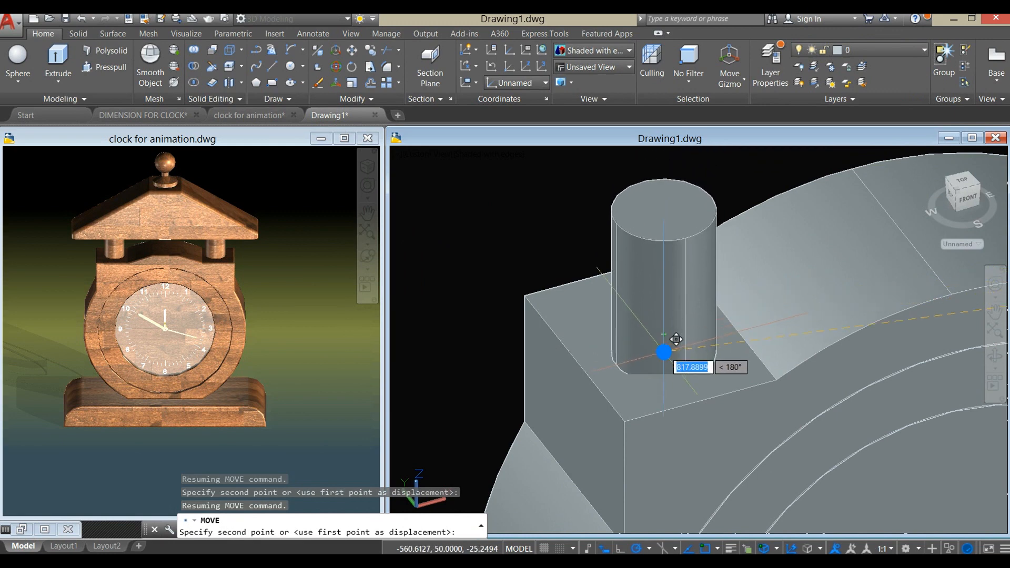
left_click(666, 355)
- Move the second rod by the centre of its bottom face to the bottom centre of the right hole on the clock body's top
scroll(667, 354, "down", 6)
middle_click_drag(667, 355, 411, 347)
scroll(813, 324, "down", 4)
middle_click_drag(863, 332, 622, 316)
middle_click_drag(865, 281, 786, 224, "shift")
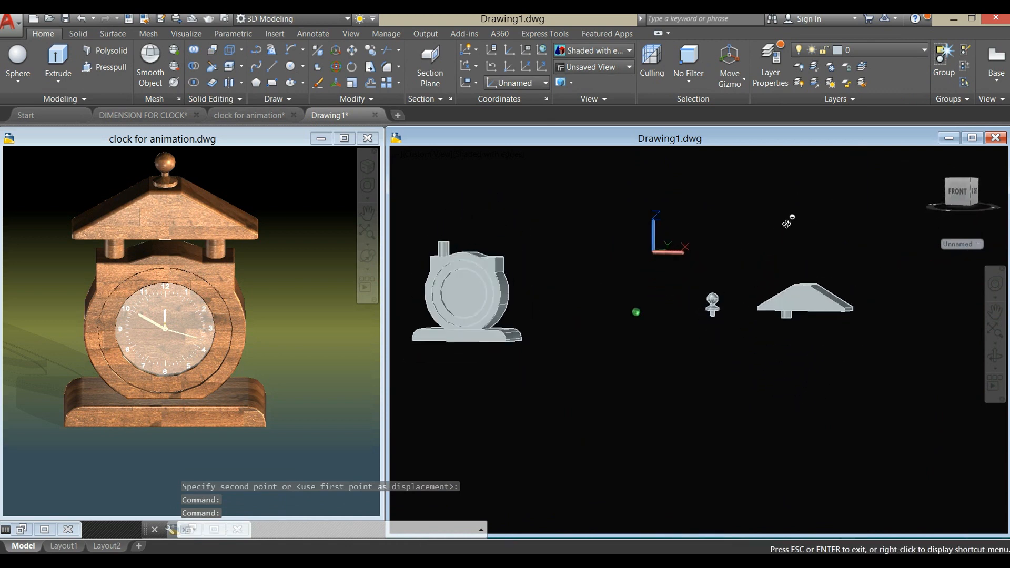
scroll(807, 310, "up", 7)
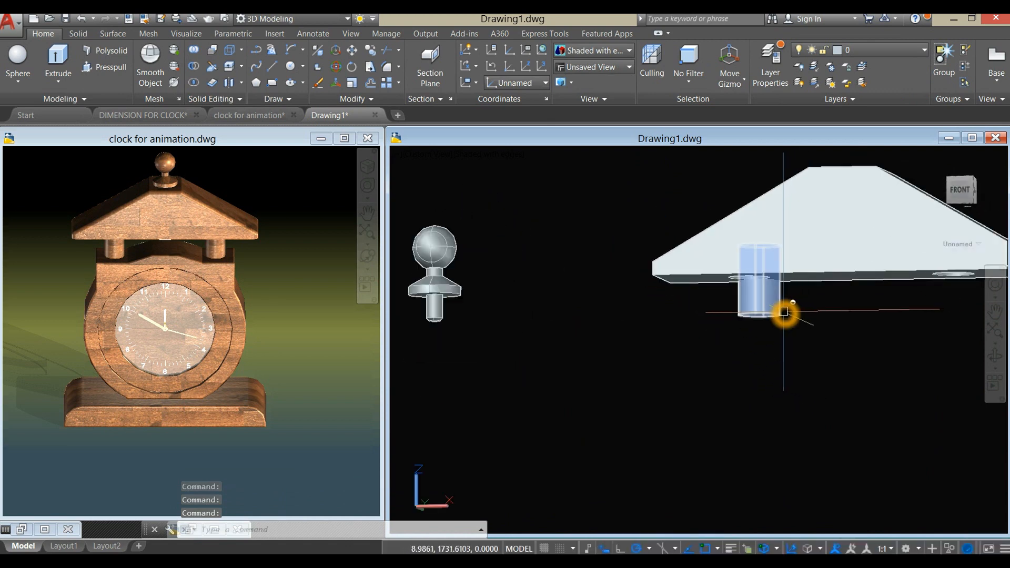
right_click(610, 309)
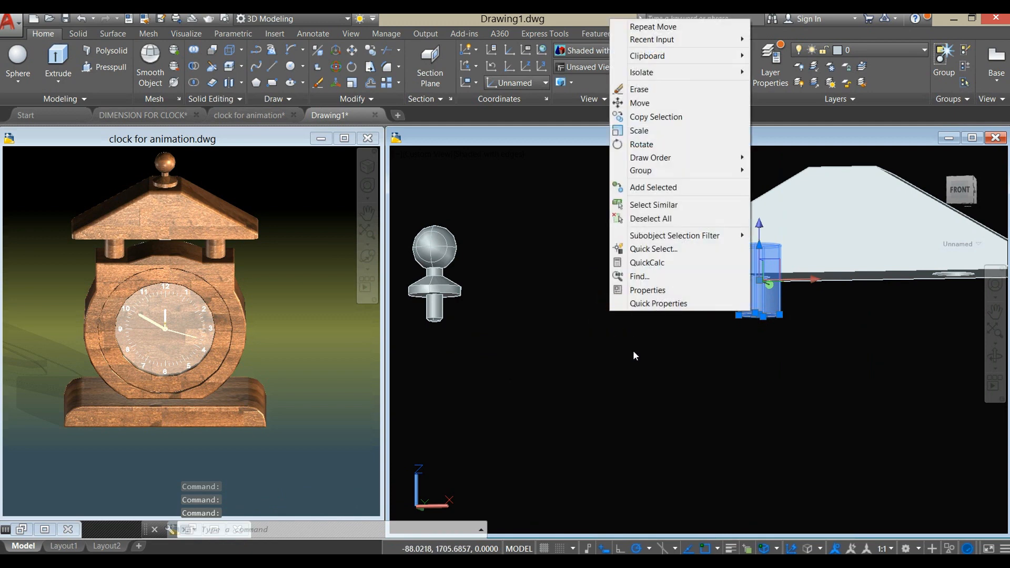
left_click(651, 103)
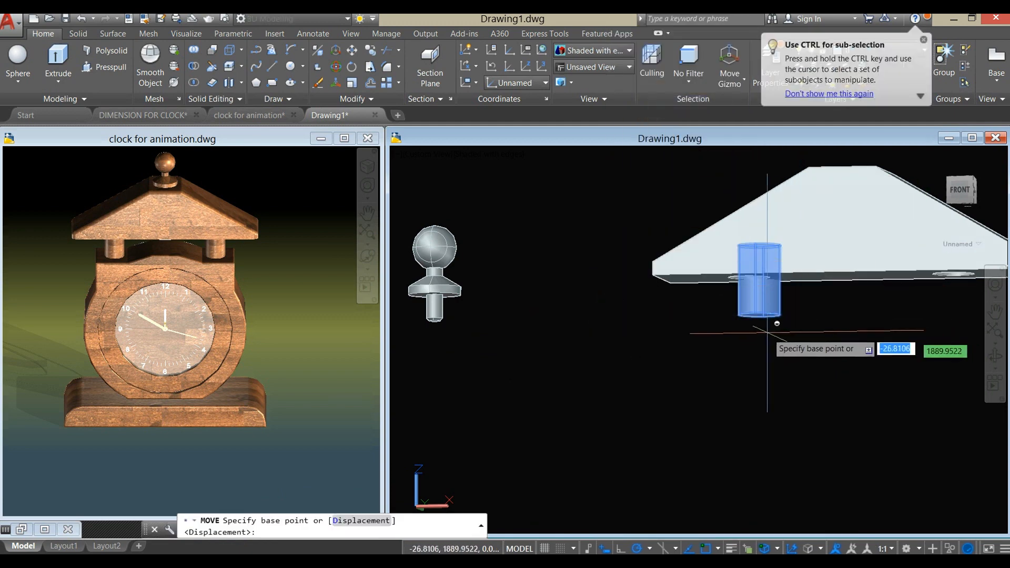
scroll(764, 311, "up", 5)
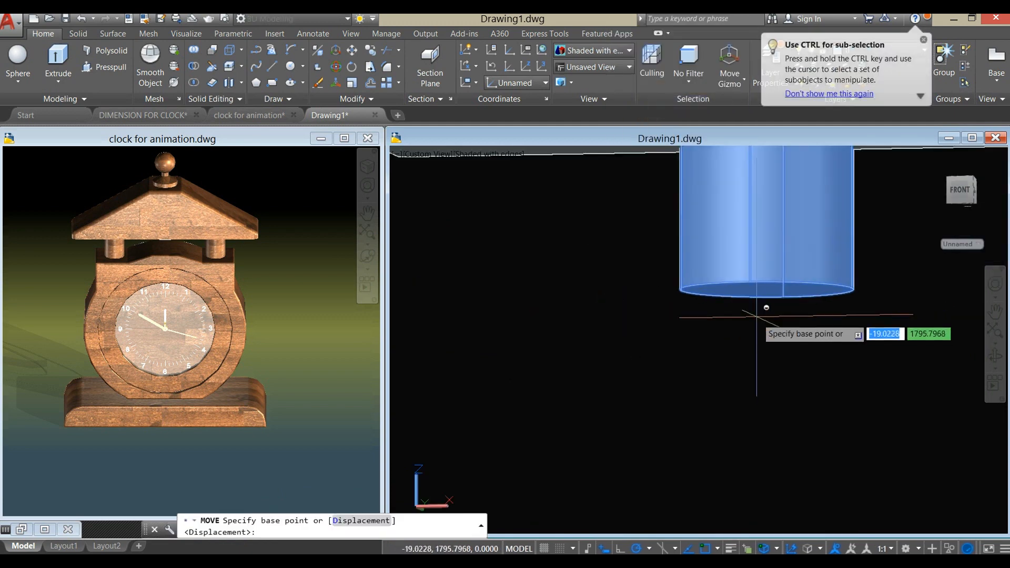
scroll(658, 331, "down", 10)
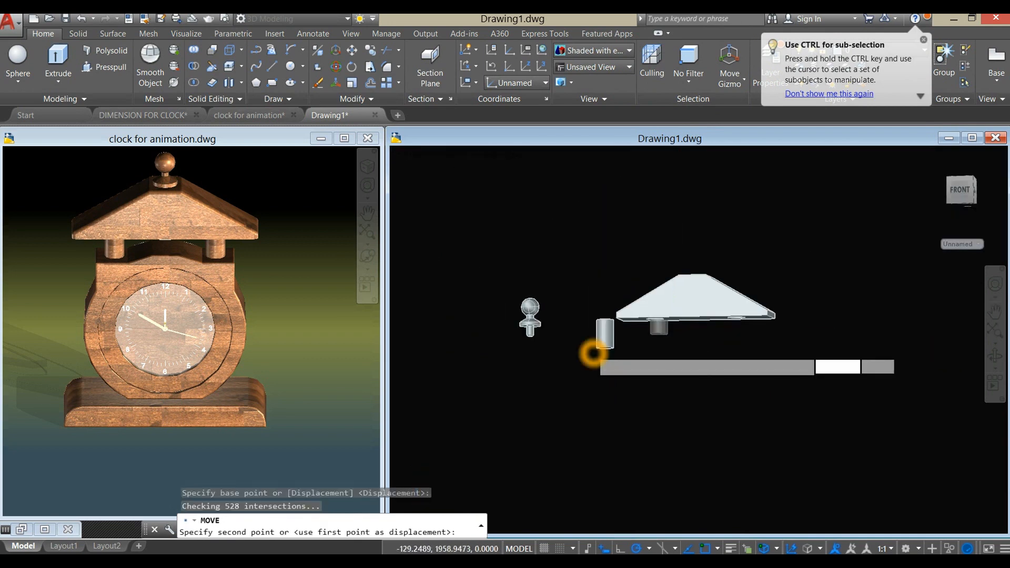
middle_click_drag(509, 357, 587, 407, "shift")
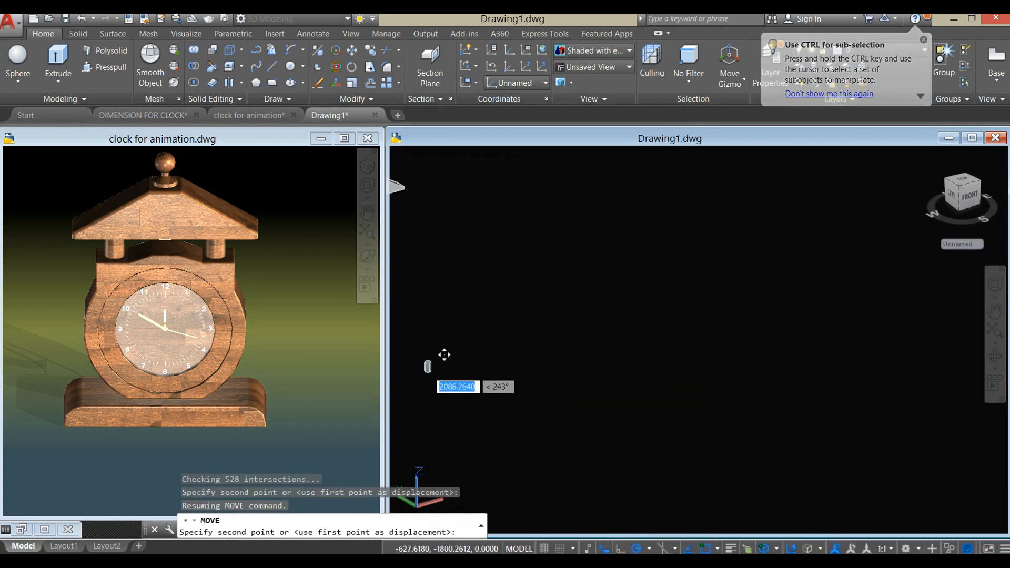
middle_click_drag(444, 354, 473, 354, "shift")
middle_click_drag(794, 396, 661, 378)
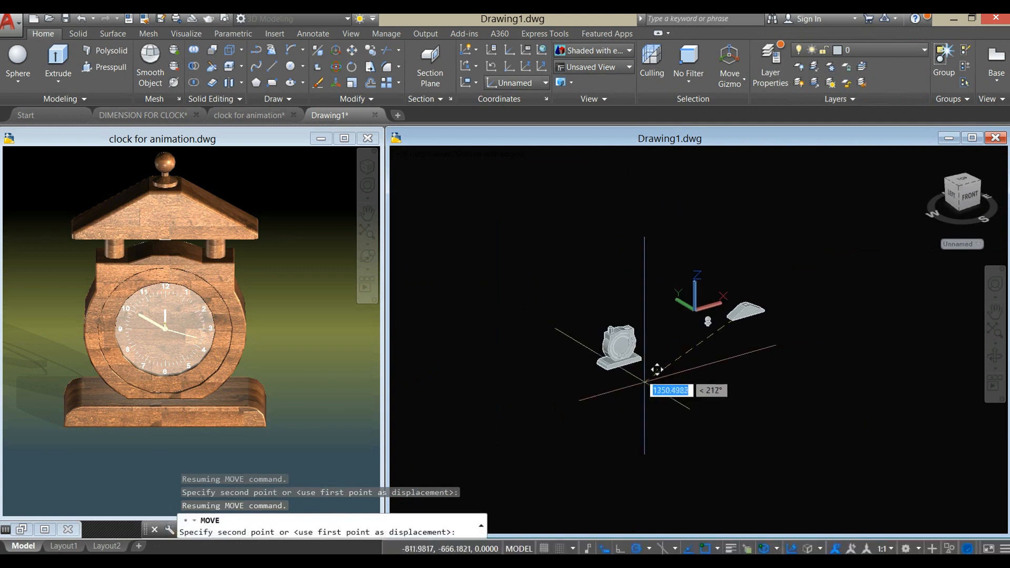
scroll(658, 348, "up", 10)
middle_click_drag(568, 261, 594, 281, "shift")
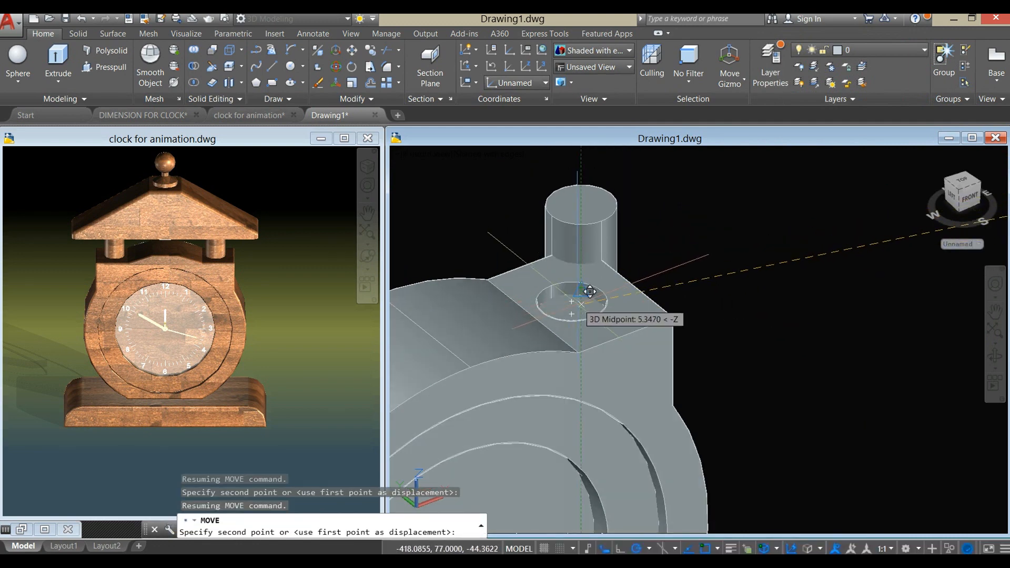
left_click(572, 316)
- Move the roof by the centre of its left underside hole onto the top centre of the left rod
scroll(635, 299, "down", 8)
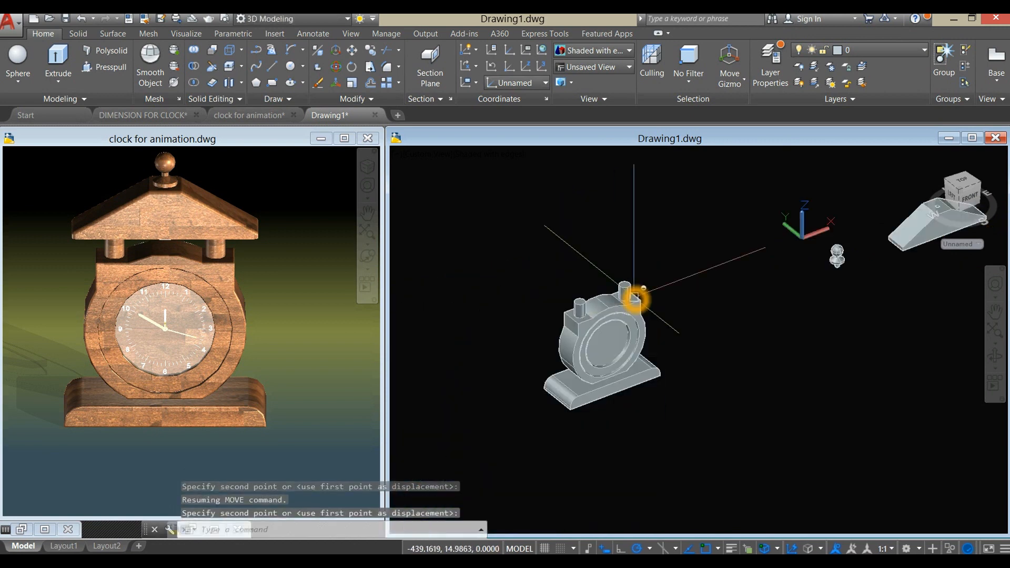
middle_click_drag(689, 316, 683, 219)
scroll(699, 332, "up", 10)
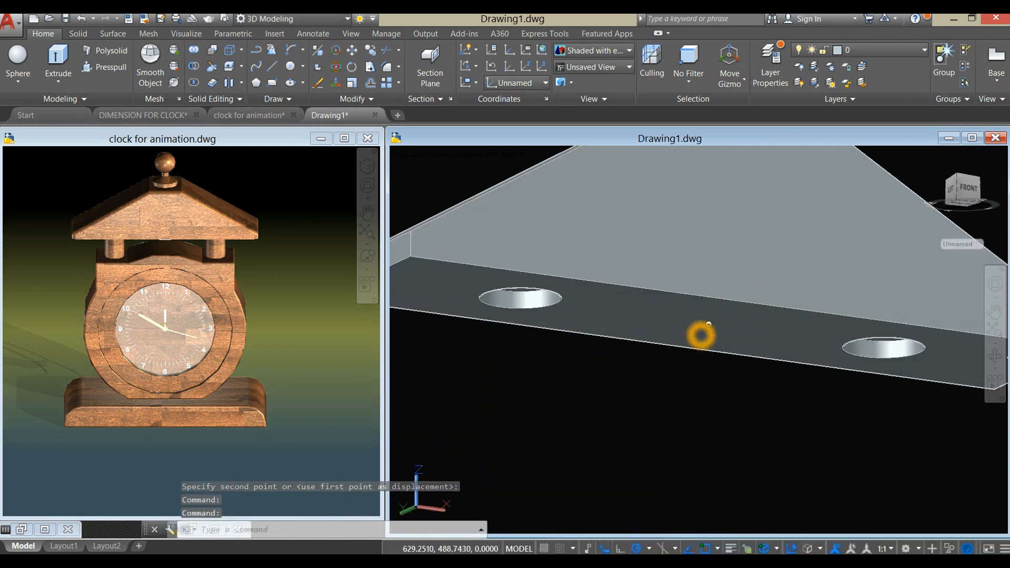
left_click(695, 338)
scroll(667, 354, "down", 6)
right_click(621, 377)
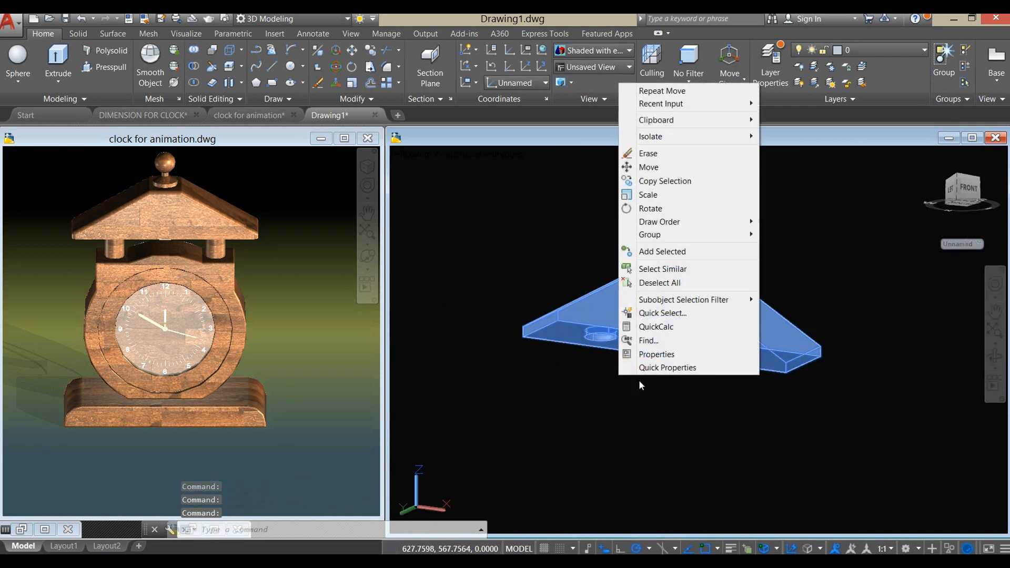
left_click(661, 173)
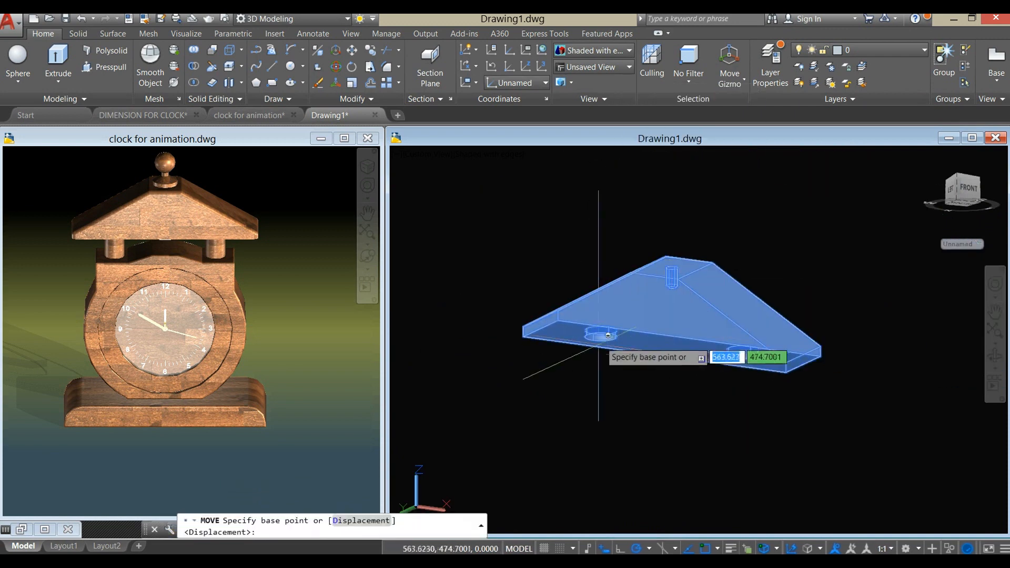
scroll(609, 354, "up", 8)
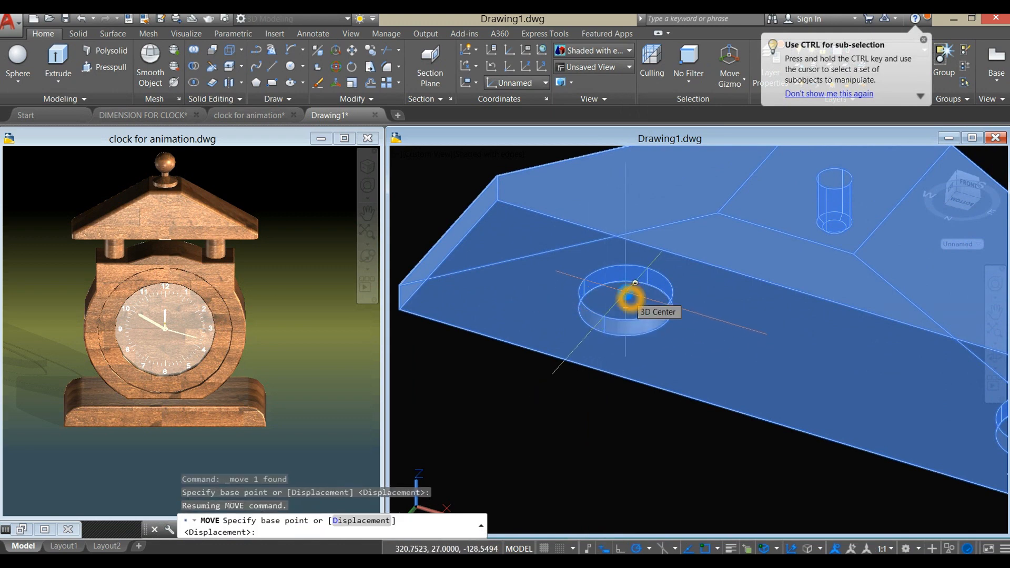
left_click(629, 298)
scroll(631, 295, "down", 10)
scroll(640, 302, "up", 5)
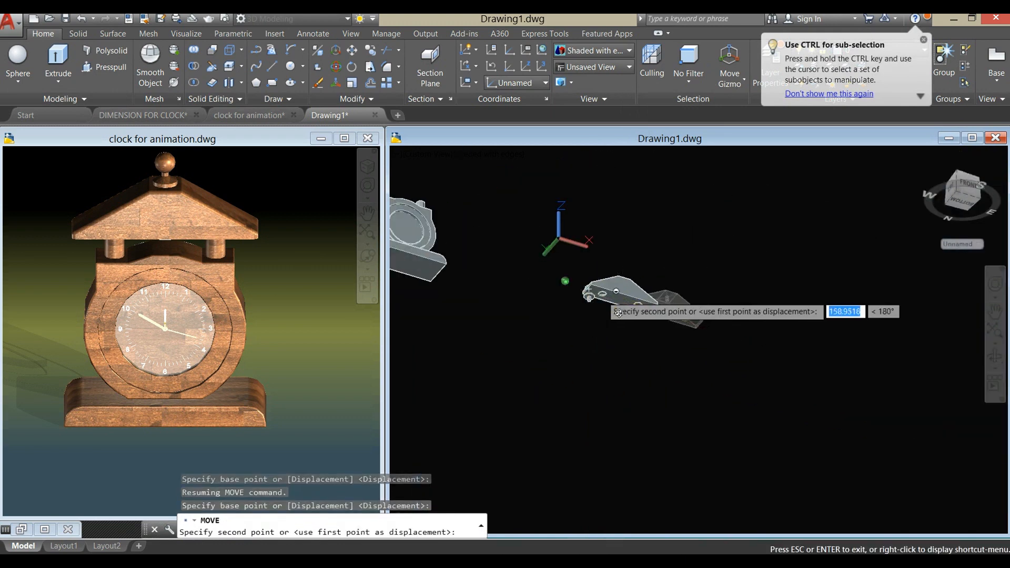
middle_click_drag(619, 313, 684, 380, "shift")
scroll(497, 320, "up", 8)
middle_click_drag(529, 274, 634, 392)
scroll(621, 333, "down", 3)
scroll(608, 259, "up", 7)
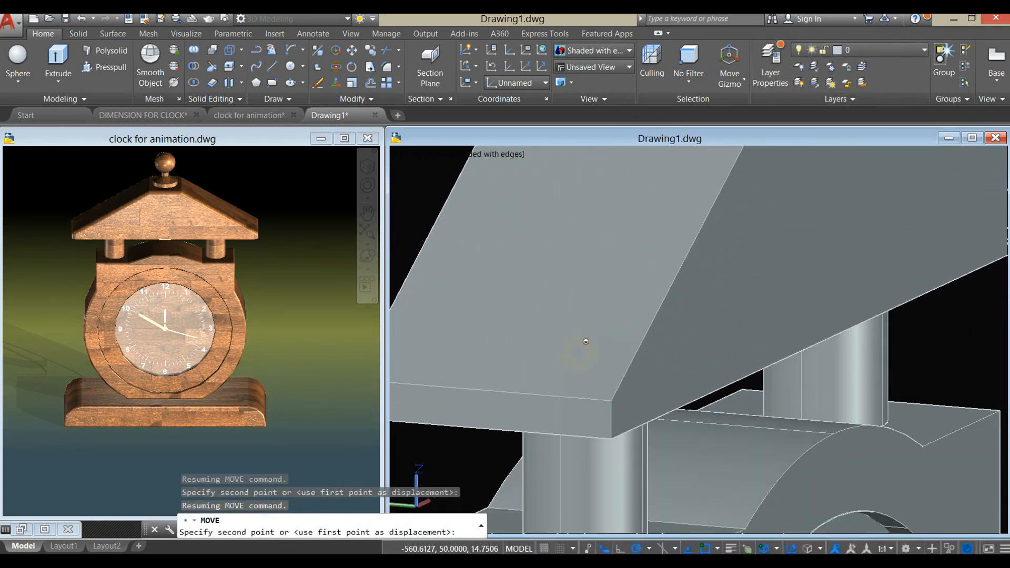
left_click(579, 353)
- Move the knob by the bottom centre of its stem to the bottom centre of the hole in the roof's top face
scroll(590, 354, "down", 5)
middle_click_drag(662, 364, 697, 377, "shift")
right_click(553, 263)
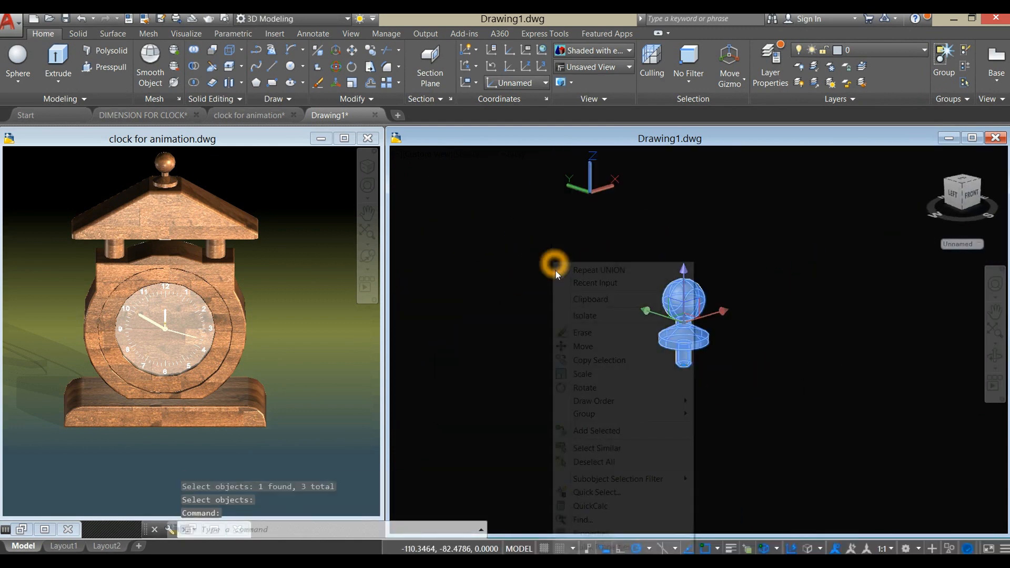
left_click(581, 346)
scroll(693, 397, "up", 4)
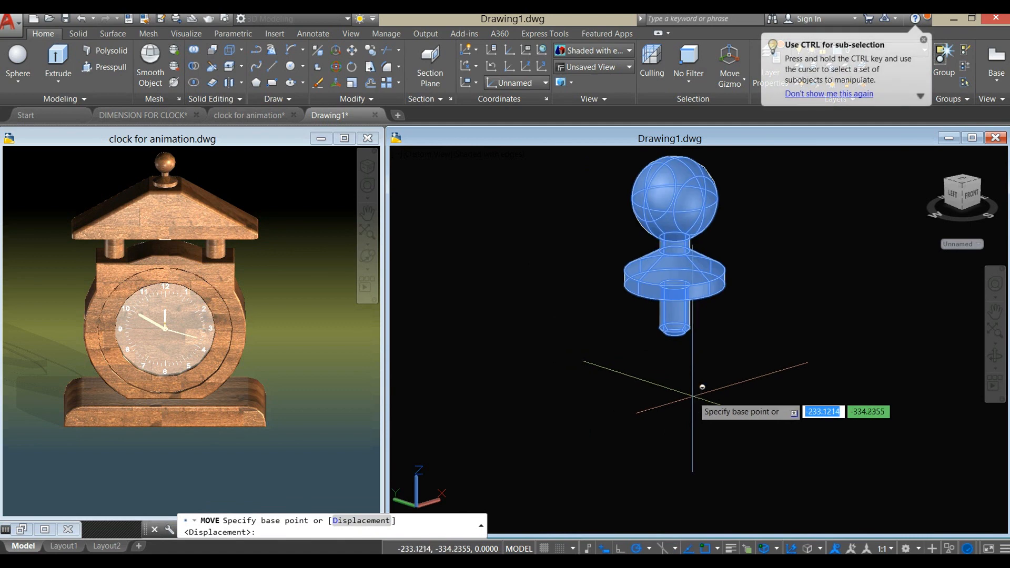
middle_click_drag(696, 393, 702, 300, "shift")
scroll(679, 330, "up", 3)
scroll(678, 328, "up", 5)
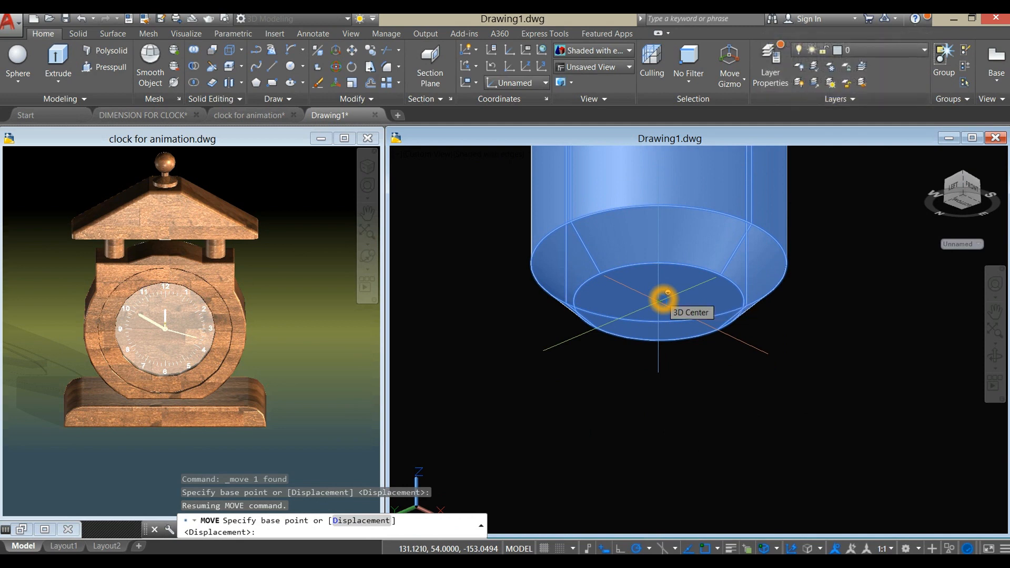
left_click(661, 296)
scroll(662, 314, "down", 10)
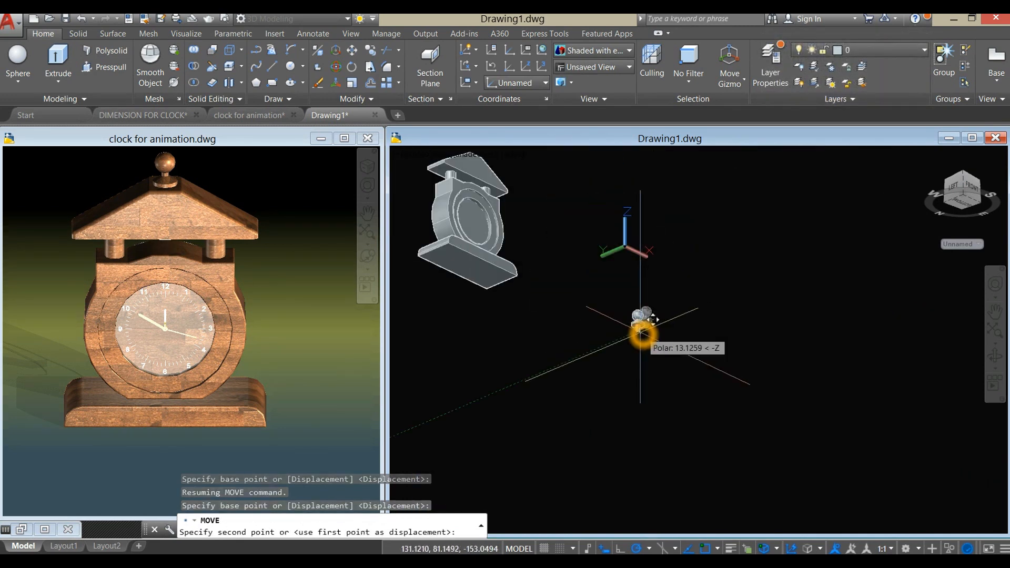
middle_click_drag(658, 362, 670, 422, "shift")
scroll(551, 258, "up", 6)
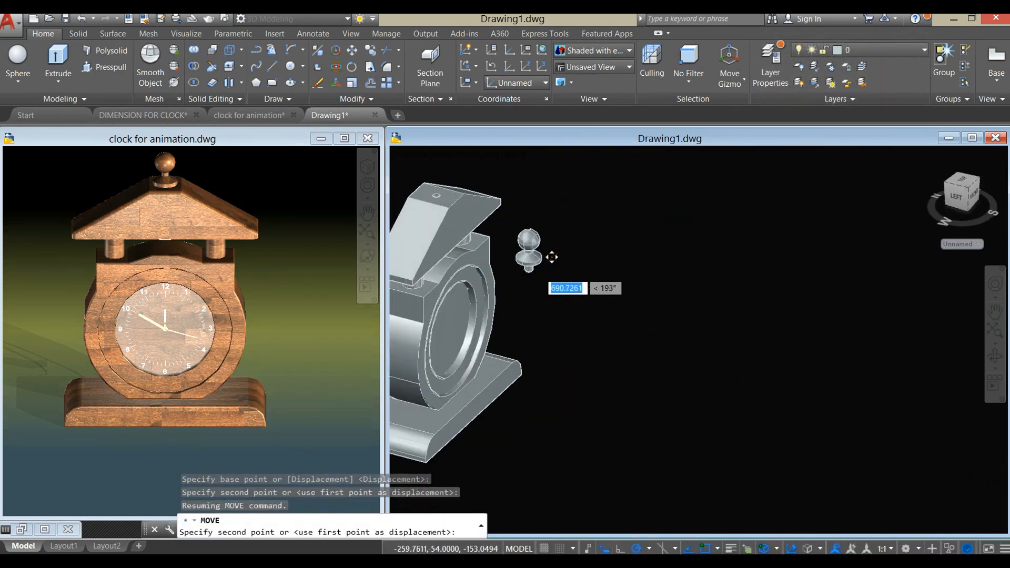
middle_click_drag(628, 302, 701, 321)
scroll(701, 321, "down", 4)
middle_click_drag(668, 289, 679, 306, "shift")
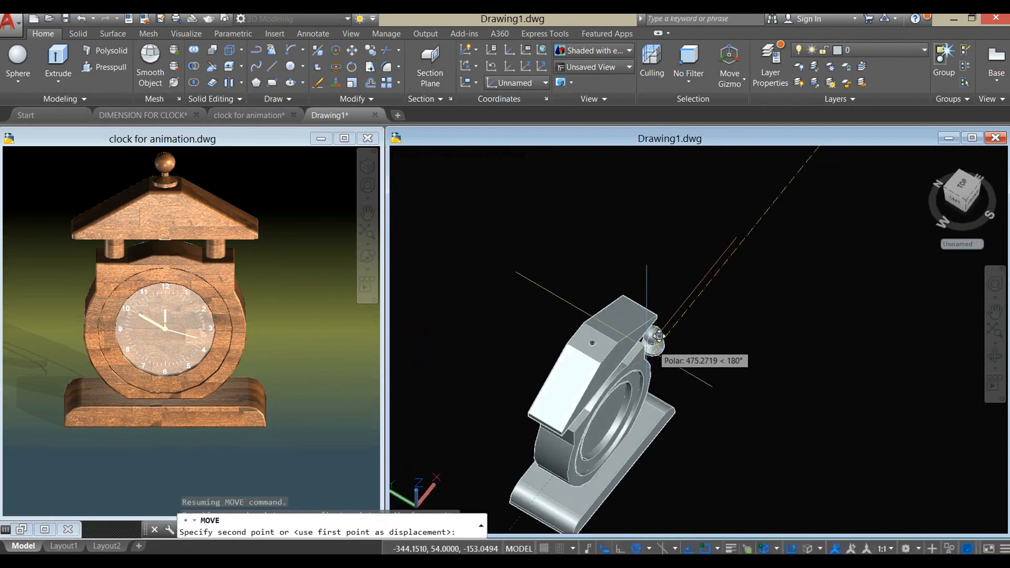
scroll(611, 362, "up", 6)
scroll(567, 295, "up", 3)
middle_click_drag(566, 295, 545, 319, "shift")
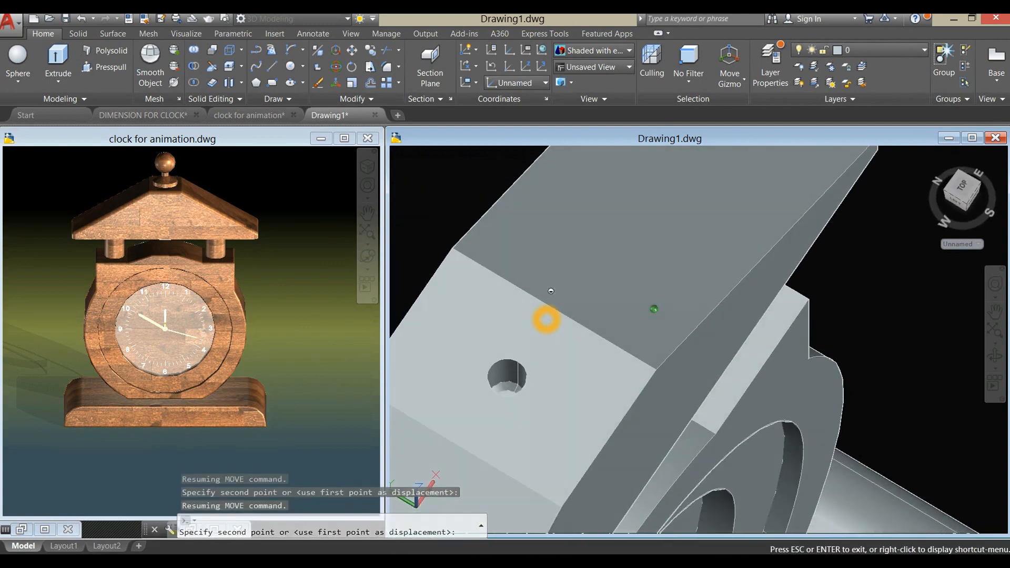
middle_click_drag(531, 363, 606, 268)
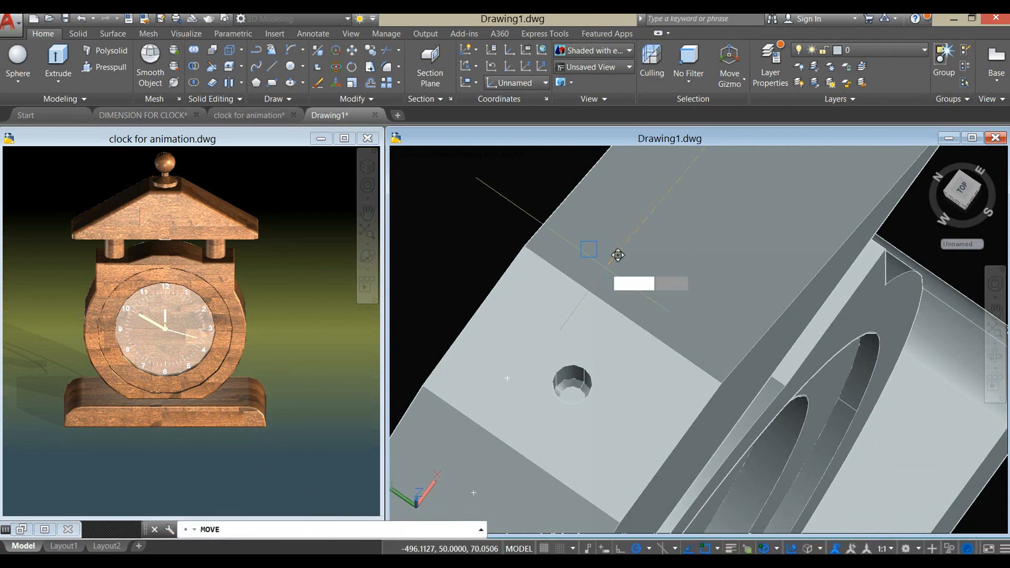
scroll(577, 412, "up", 8)
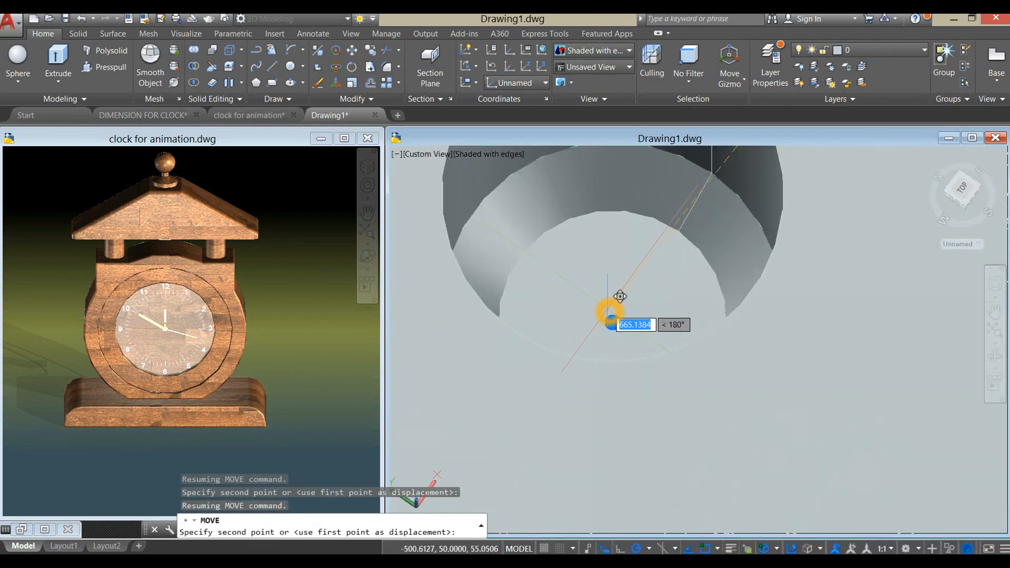
scroll(618, 318, "down", 8)
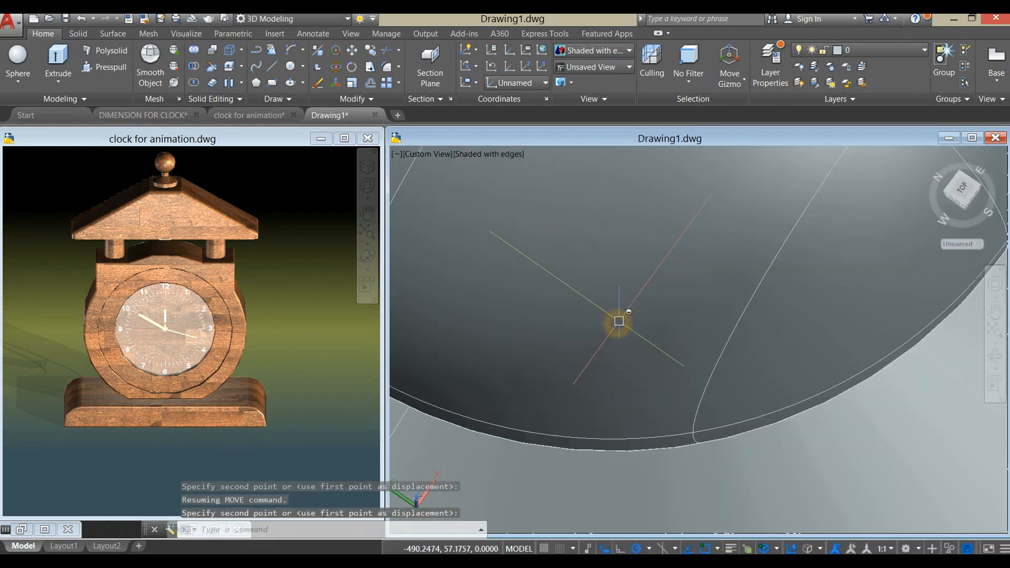
- Switch the assembled clock's visual style to Wireframe and view the model from another angle
scroll(628, 348, "down", 4)
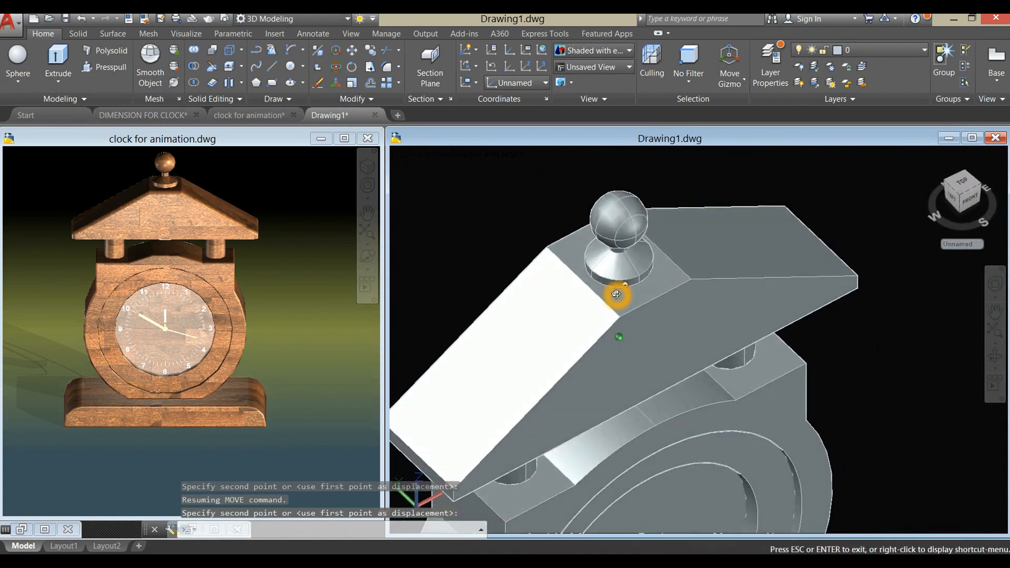
left_click(616, 291)
scroll(579, 270, "down", 4)
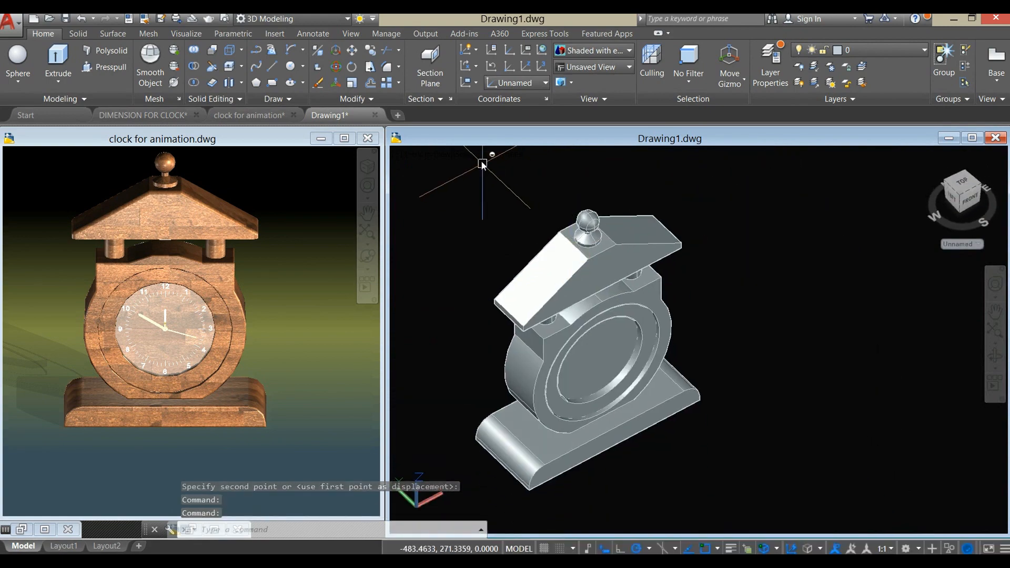
left_click(478, 156)
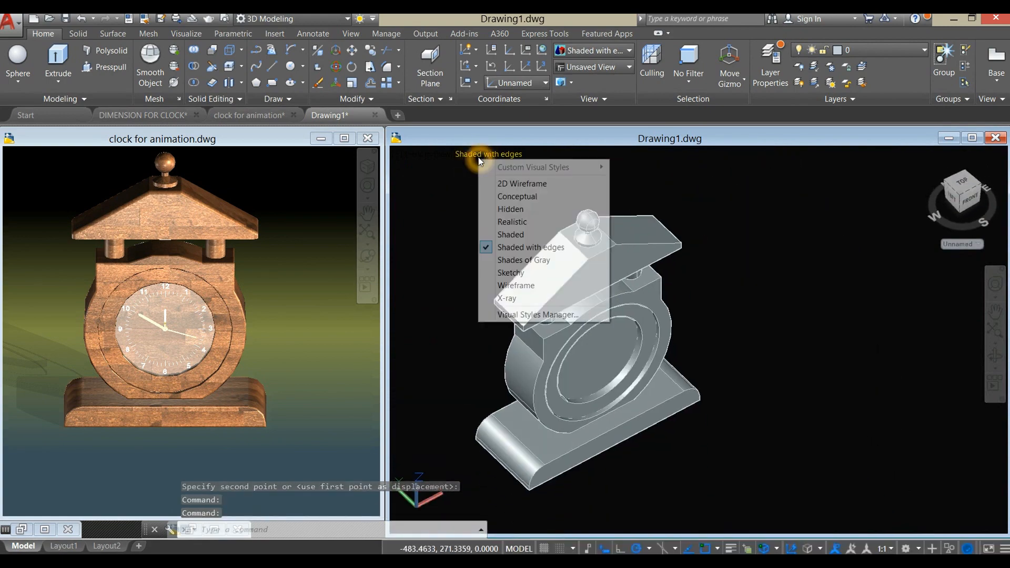
left_click(537, 285)
middle_click_drag(537, 289, 654, 259, "shift")
scroll(603, 239, "up", 6)
scroll(602, 266, "down", 8)
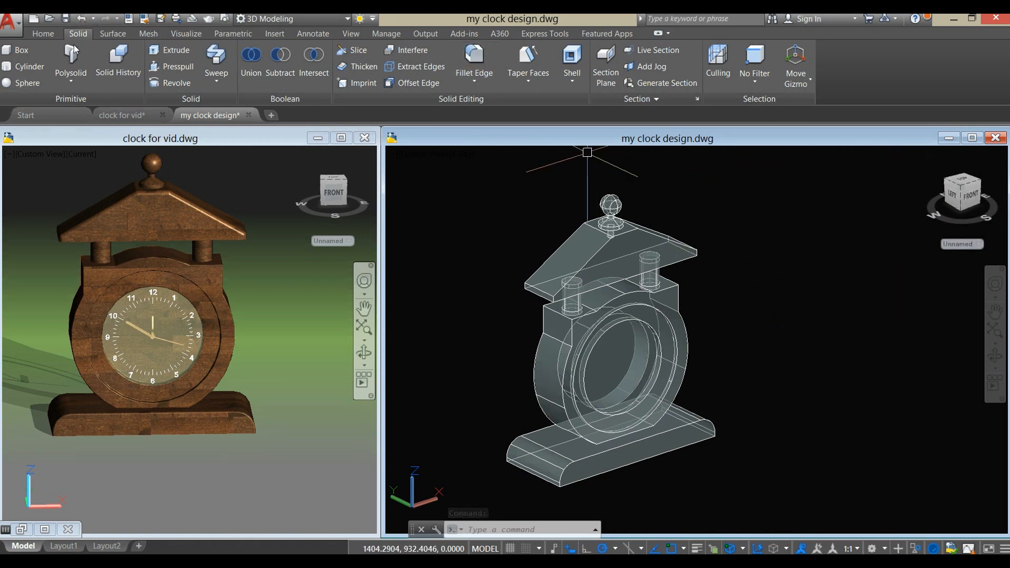
- Start an edge fillet with radius 5 and select the roof's front top edge and both front sloping edges
left_click(476, 54)
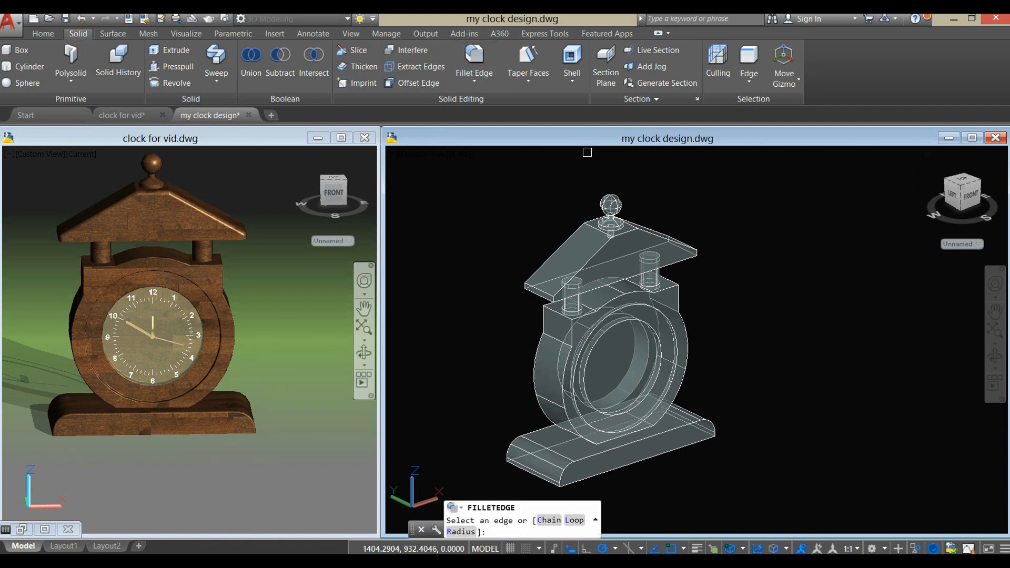
left_click(460, 532)
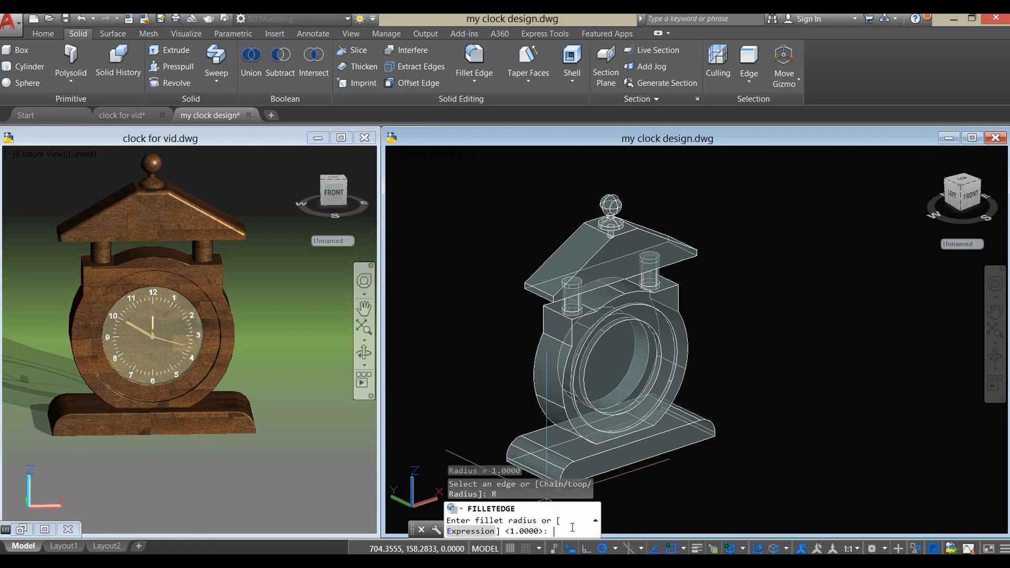
key("Return")
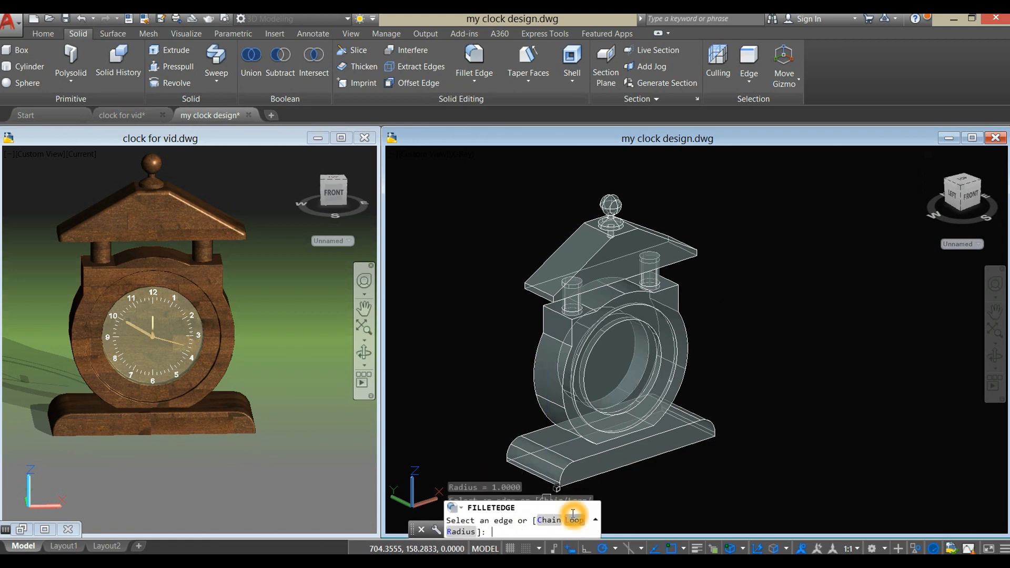
scroll(627, 236, "up", 5)
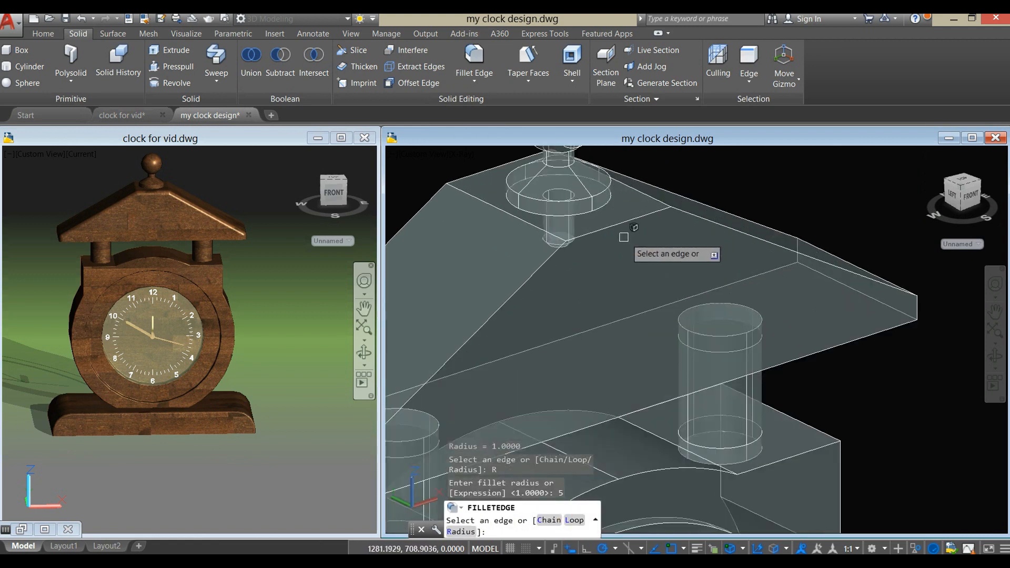
left_click(616, 227)
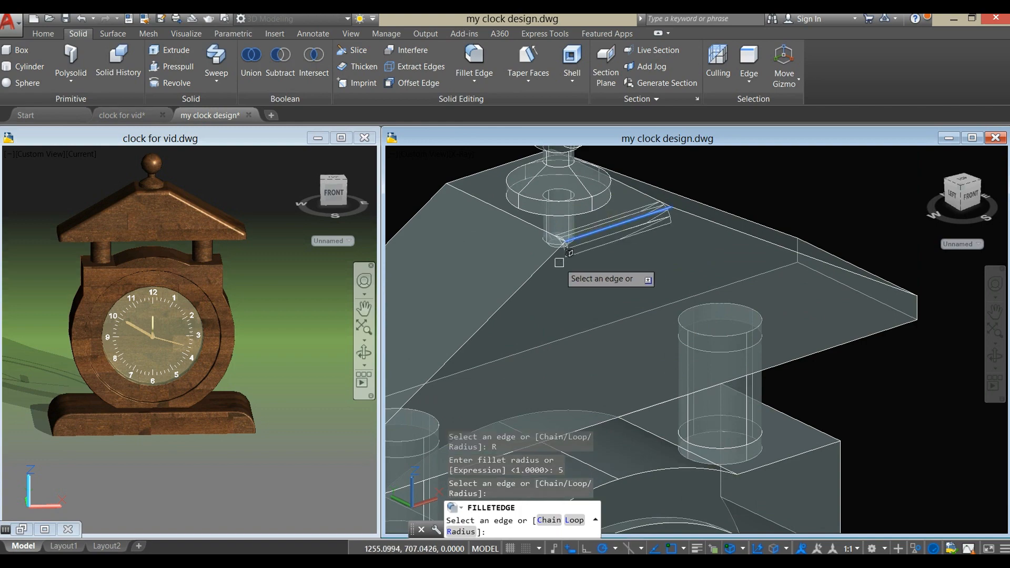
left_click(548, 259)
left_click(684, 216)
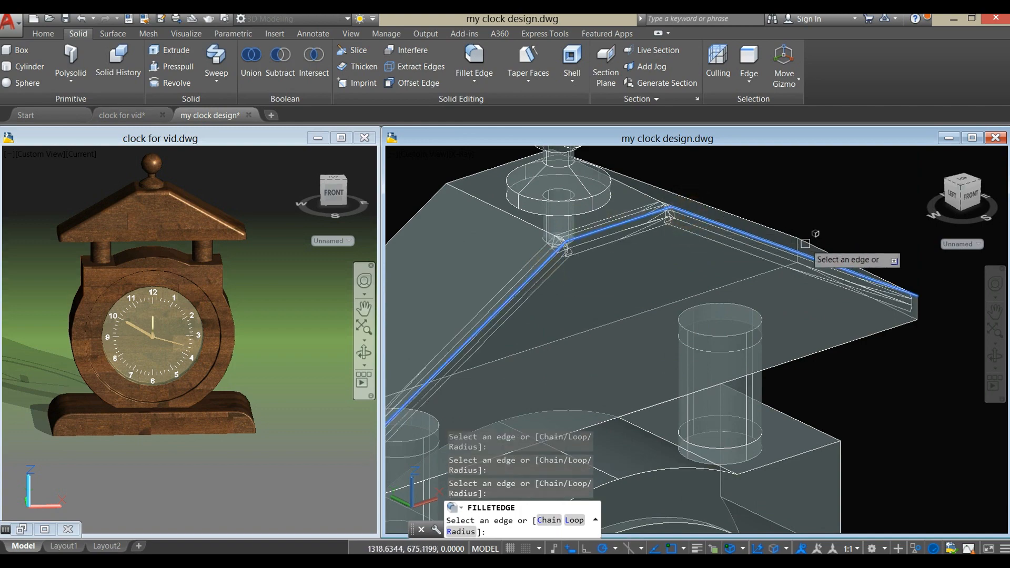
- Add the short vertical edges at both front ends of the roof to the selection and apply the fillet
scroll(798, 251, "down", 5)
middle_click_drag(799, 251, 797, 179)
scroll(621, 300, "up", 9)
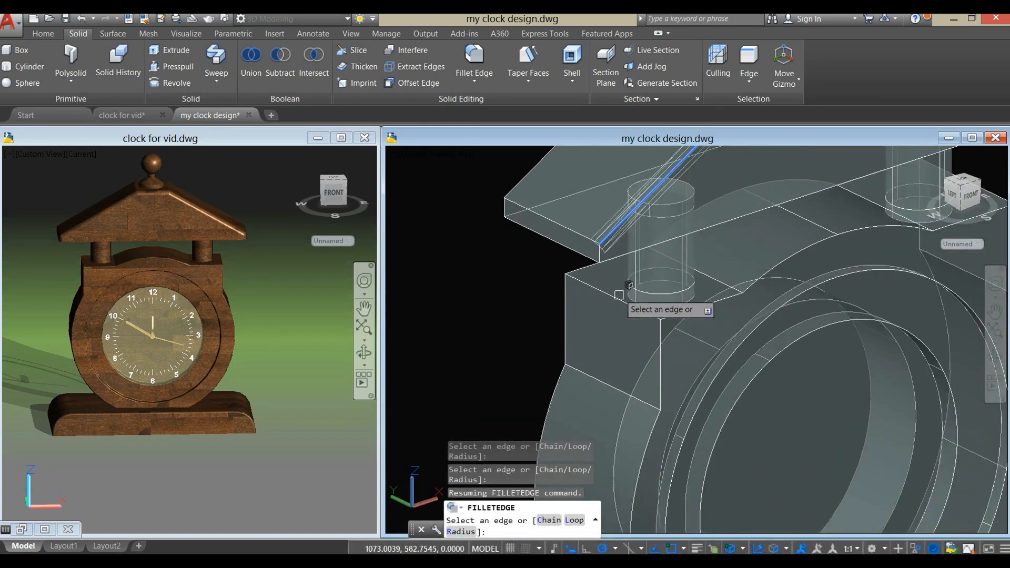
left_click(567, 194)
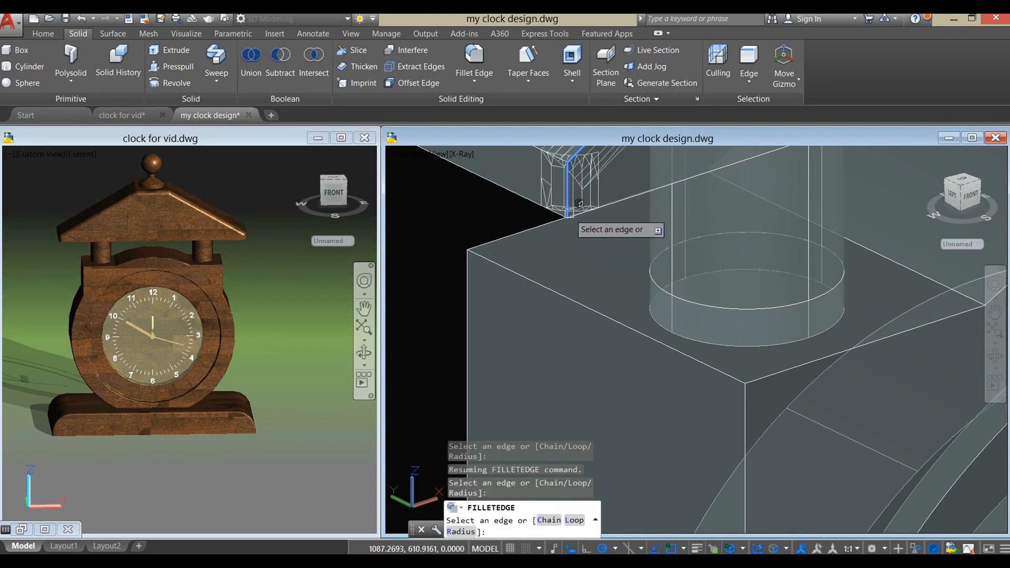
scroll(570, 213, "up", 5)
scroll(559, 226, "down", 10)
middle_click_drag(742, 200, 540, 283)
scroll(678, 228, "up", 6)
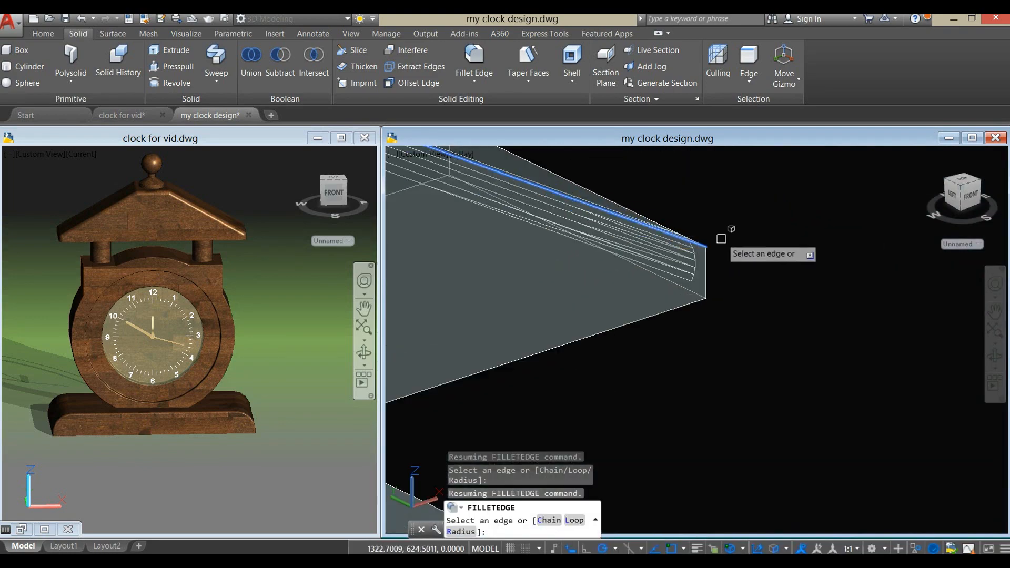
scroll(721, 239, "up", 2)
left_click(703, 287)
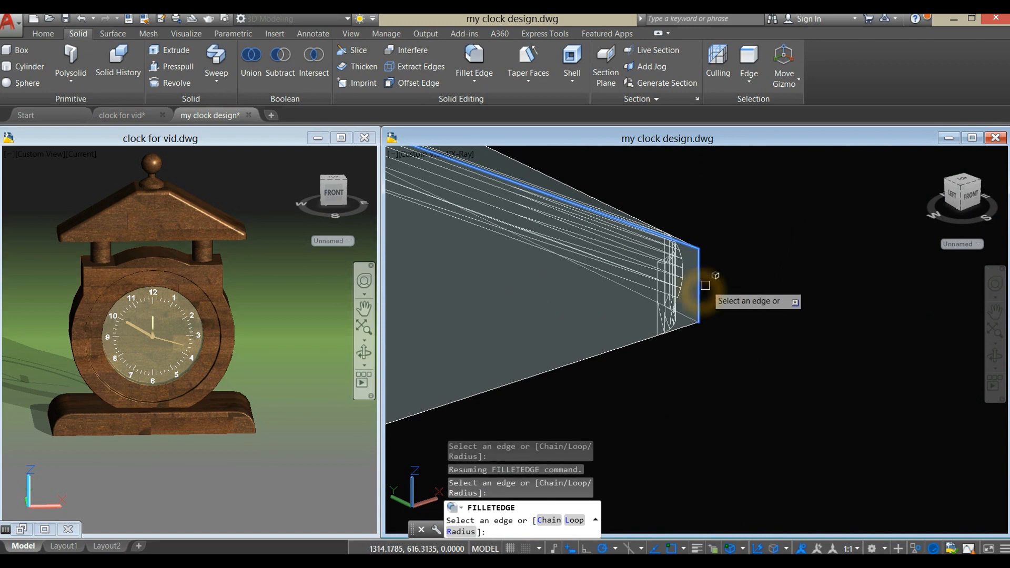
right_click(720, 216)
left_click(744, 221)
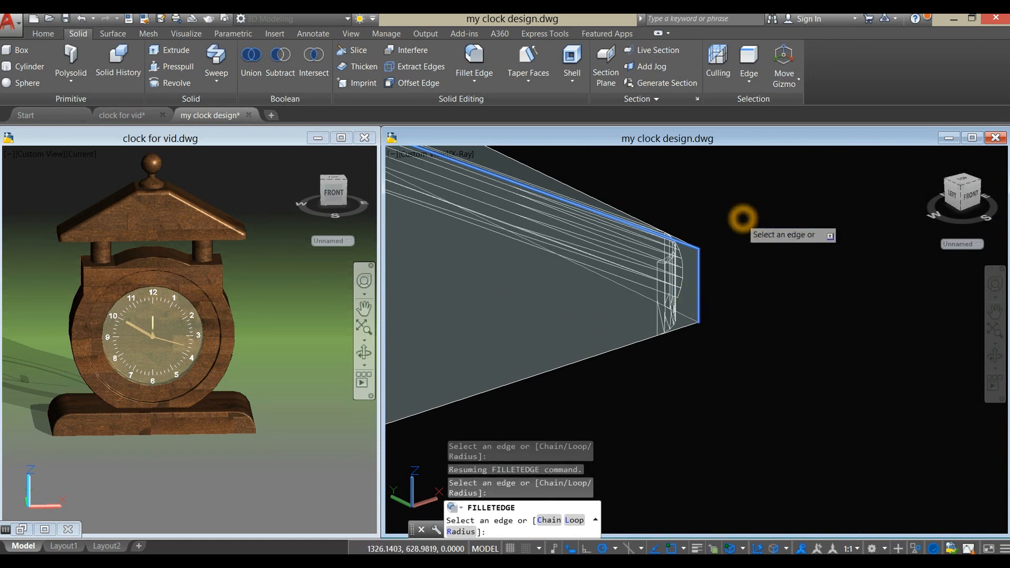
right_click(743, 218)
left_click(755, 230)
scroll(760, 226, "down", 5)
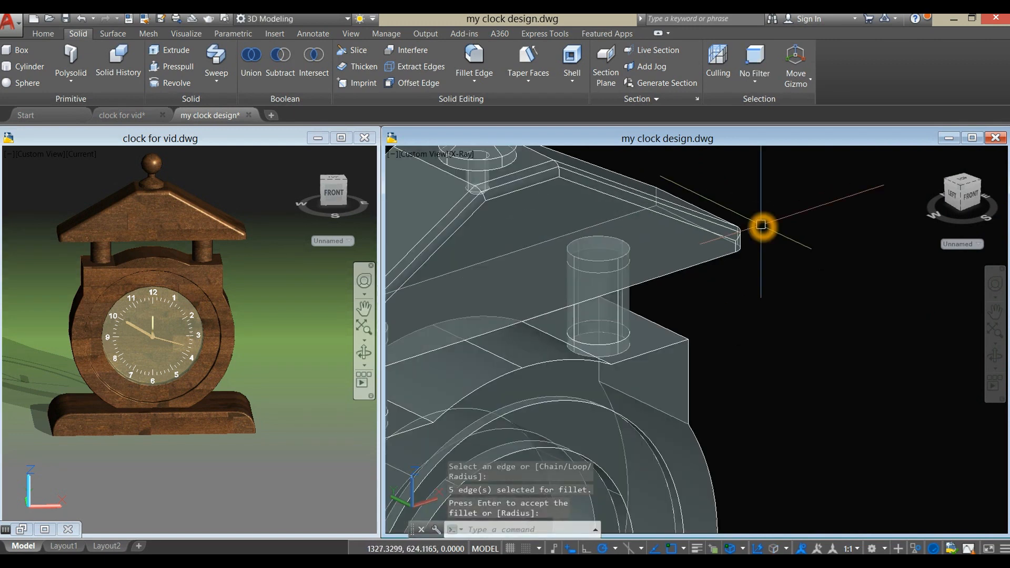
- Change the clock's visual style to Realistic
left_click(464, 160)
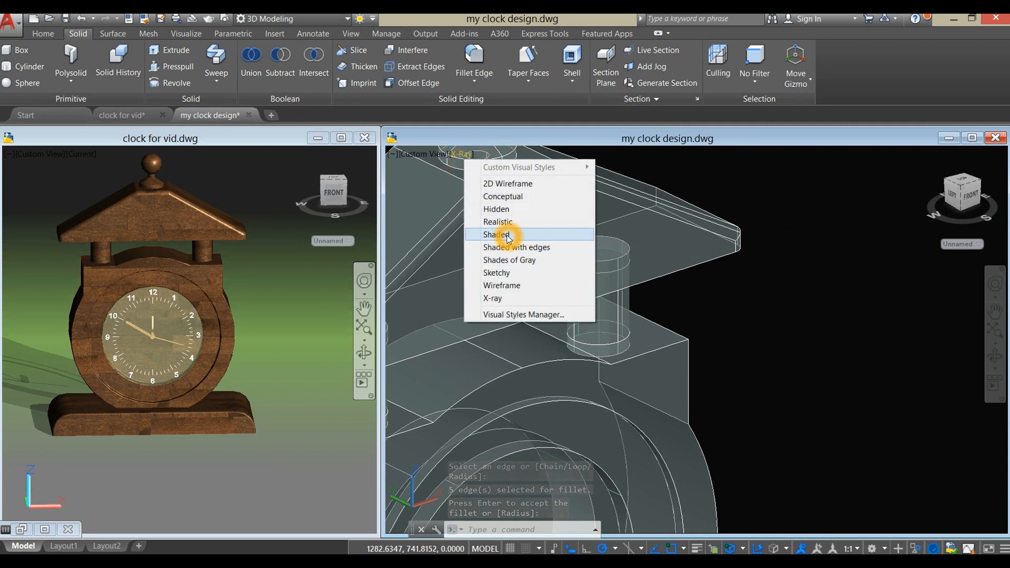
left_click(499, 222)
scroll(539, 148, "down", 6)
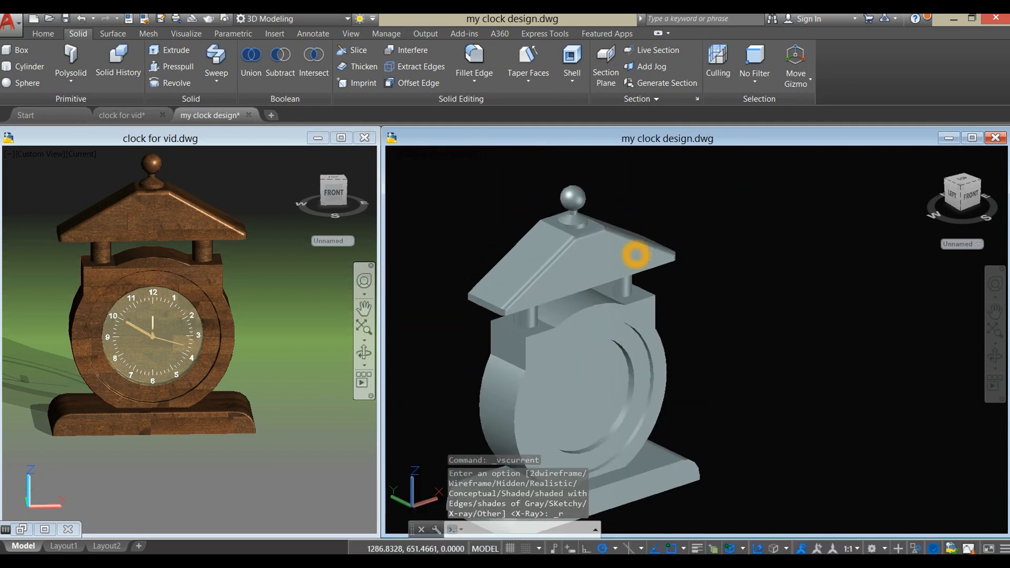
- Start another edge fillet and select the roof's back top edge, both back sloping edges and one vertical back corner edge
left_click(475, 73)
scroll(544, 268, "up", 8)
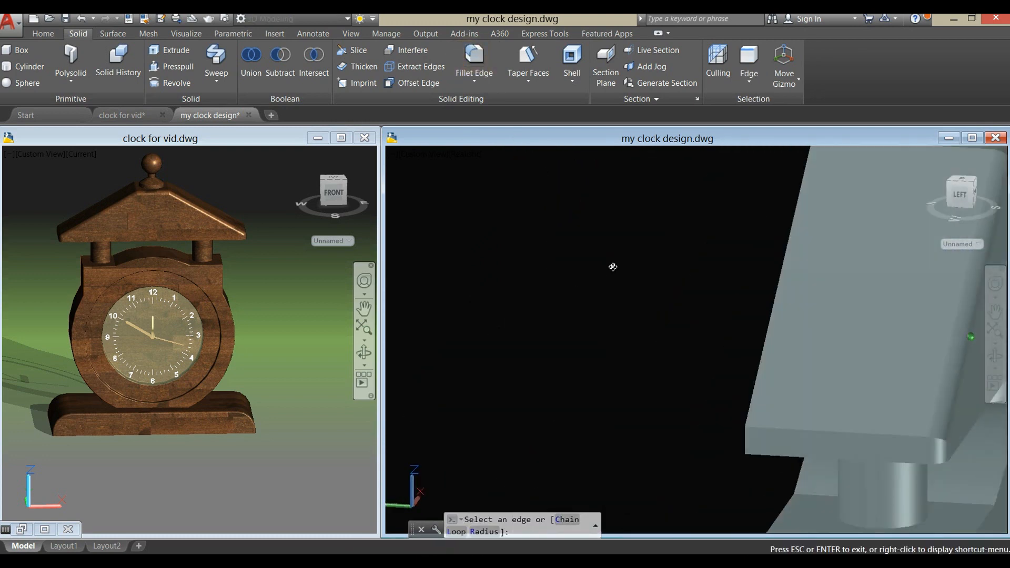
middle_click_drag(613, 267, 555, 314, "shift")
left_click(581, 309)
left_click(557, 282)
left_click(537, 308)
middle_click_drag(546, 330, 460, 110)
scroll(524, 343, "up", 5)
left_click(574, 338)
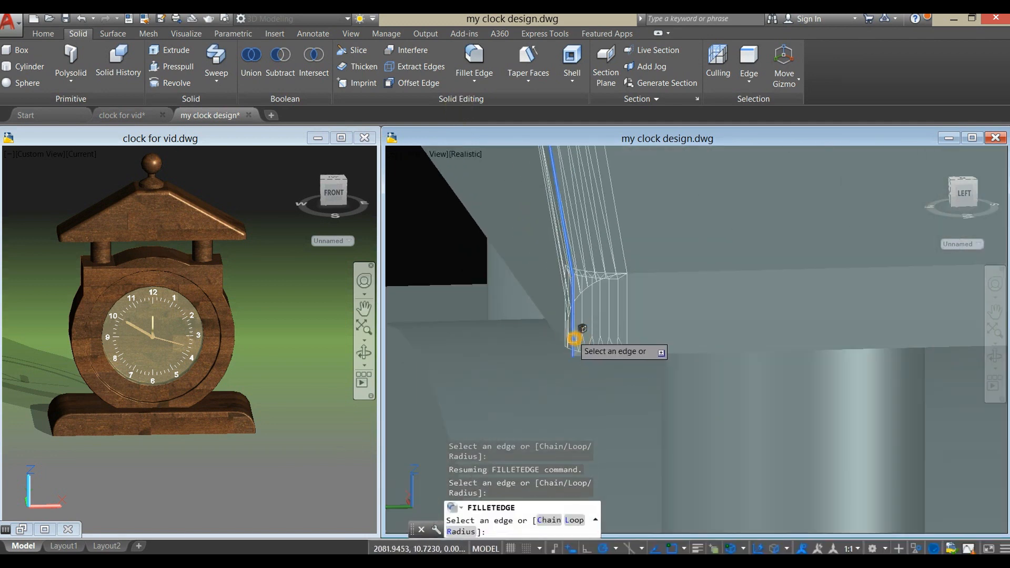
- Add the roof's other vertical back corner edge and the upper edge of that end face to the fillet selection
scroll(540, 339, "down", 8)
middle_click_drag(543, 334, 758, 322, "shift")
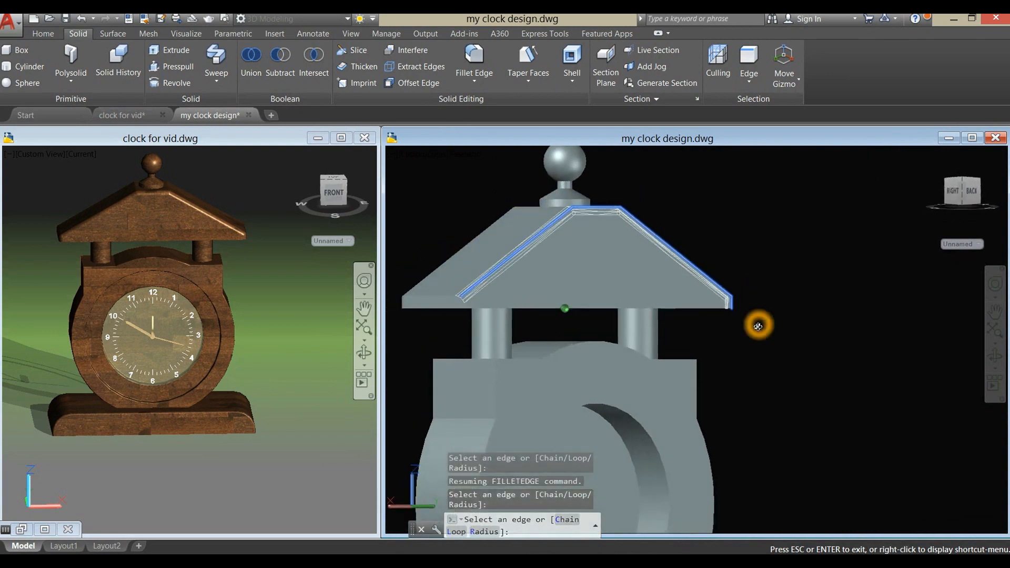
scroll(503, 284, "up", 6)
left_click(518, 284)
scroll(473, 261, "down", 6)
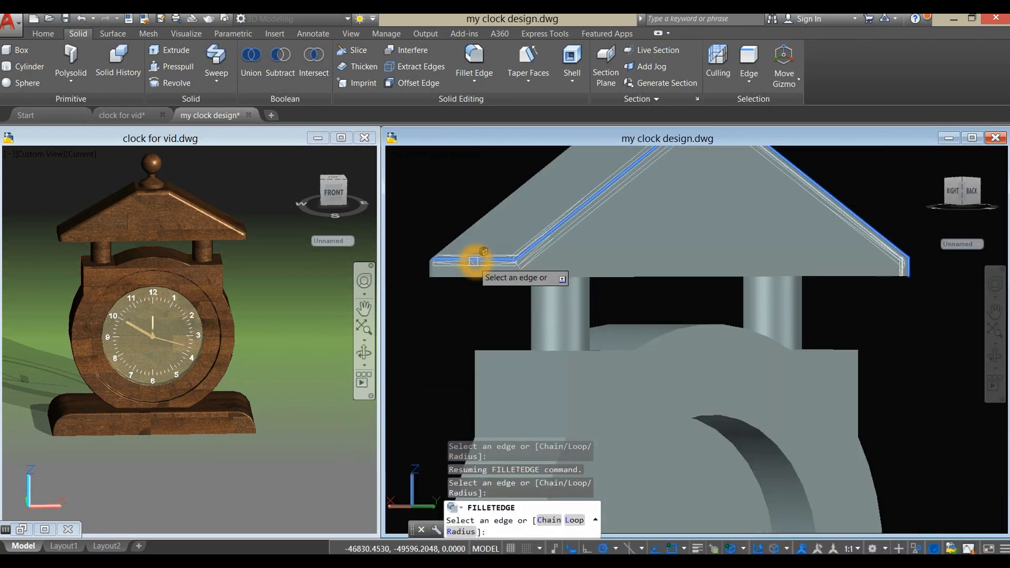
scroll(511, 253, "up", 5)
left_click(547, 317)
scroll(542, 331, "down", 6)
- Add the two edges running front to back beside the knob on the roof's flat top to the fillet selection
middle_click_drag(714, 314, 690, 320, "shift")
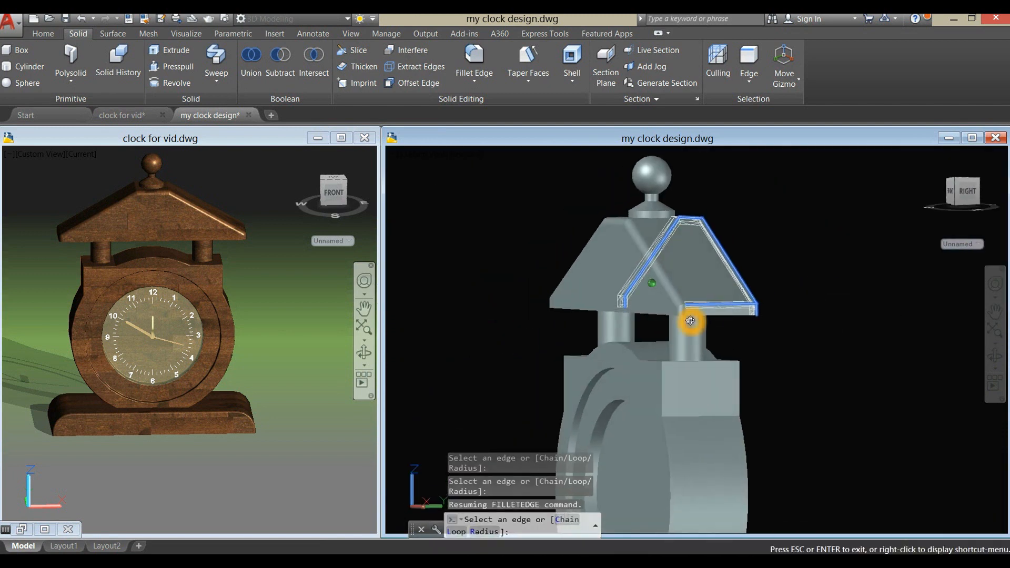
scroll(699, 313, "down", 2)
scroll(701, 305, "up", 5)
middle_click_drag(677, 270, 681, 315, "shift")
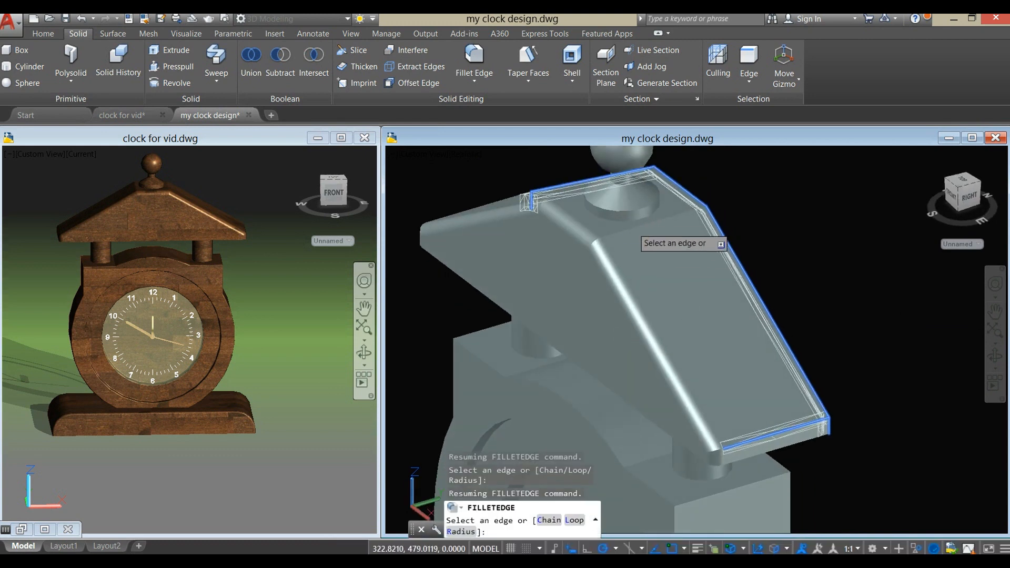
middle_click_drag(599, 253, 698, 254, "shift")
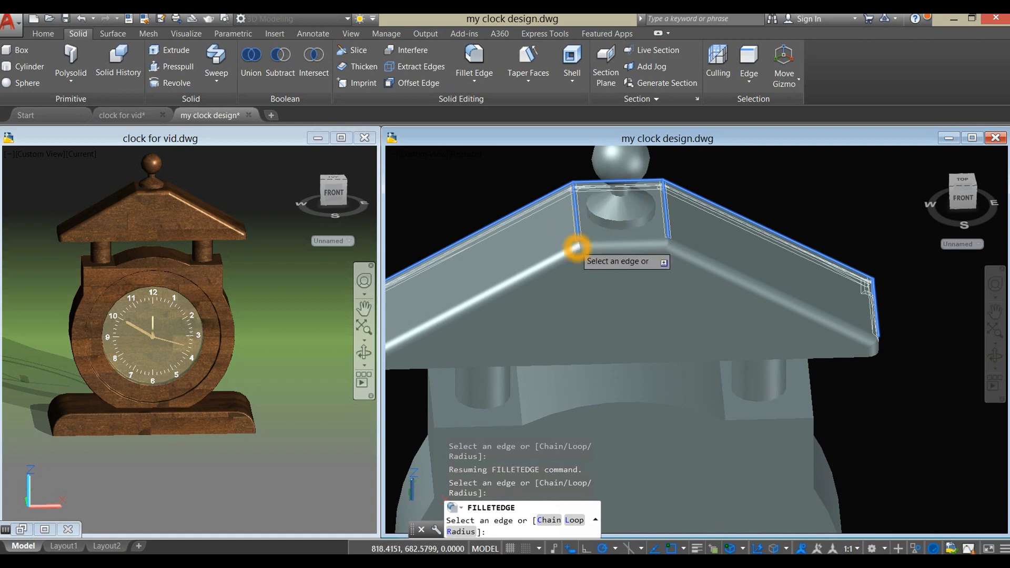
scroll(576, 247, "up", 5)
scroll(592, 256, "down", 5)
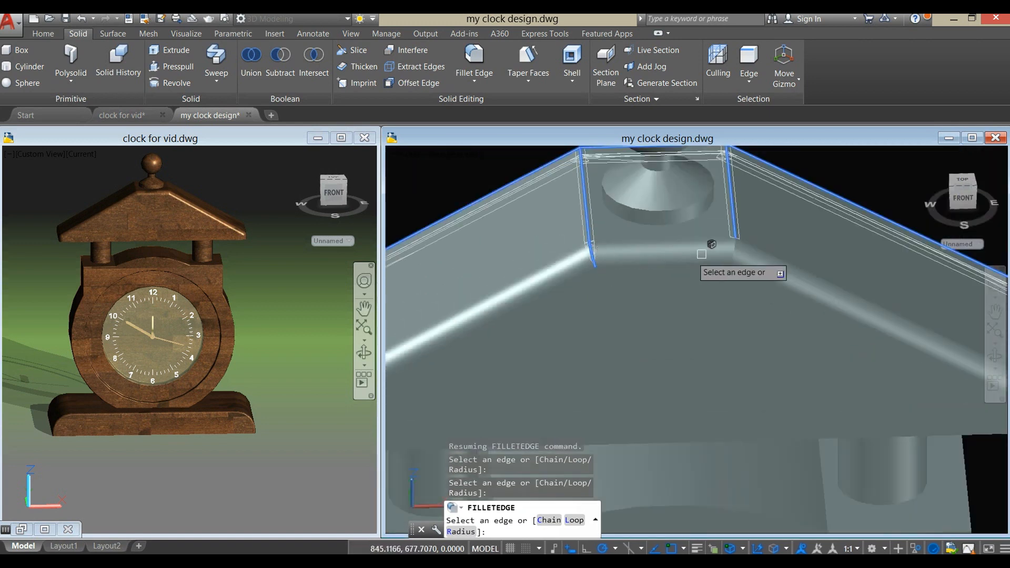
scroll(728, 257, "up", 5)
left_click(705, 262)
scroll(689, 259, "down", 5)
- Apply the fillet to the selected roof edges
middle_click_drag(689, 259, 854, 219, "shift")
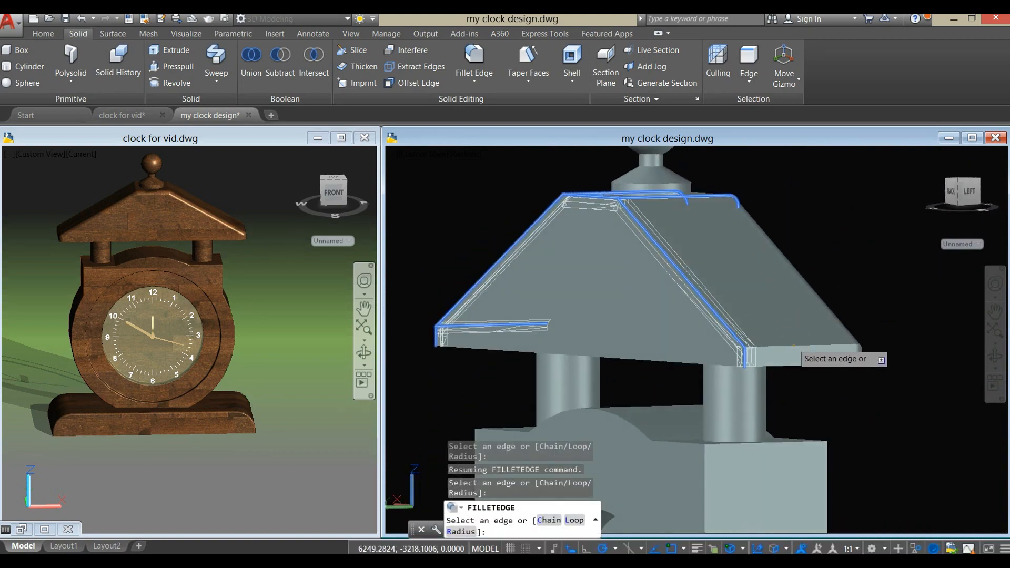
middle_click_drag(793, 342, 748, 208, "shift")
right_click(748, 208)
left_click(776, 215)
right_click(794, 214)
left_click(814, 221)
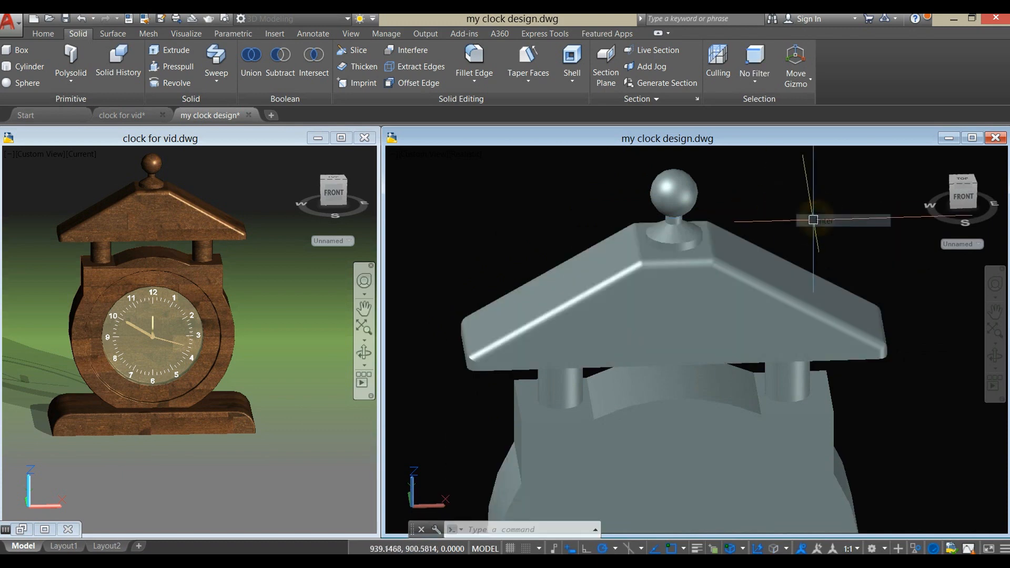
- Start a chain-mode edge fillet with radius 2 and select the clock body's back arch, flat top edges, opening circles and one outer arc
middle_click_drag(807, 221, 657, 253, "shift")
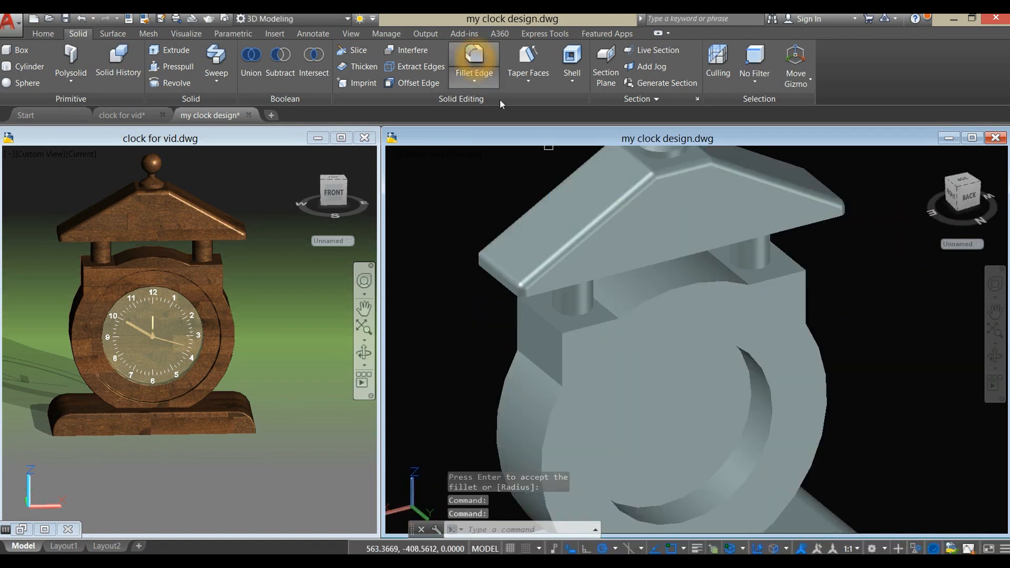
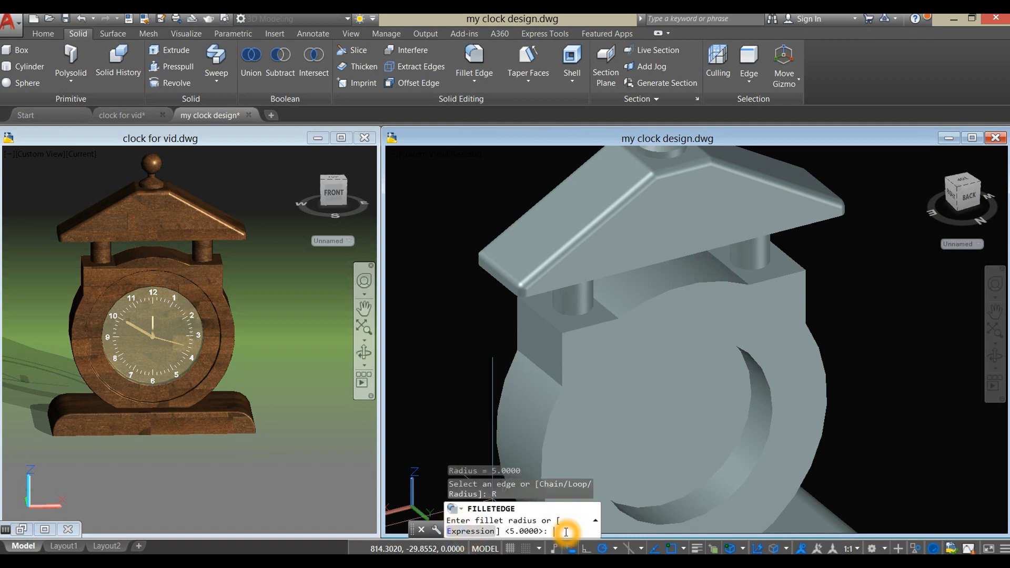
key("Return")
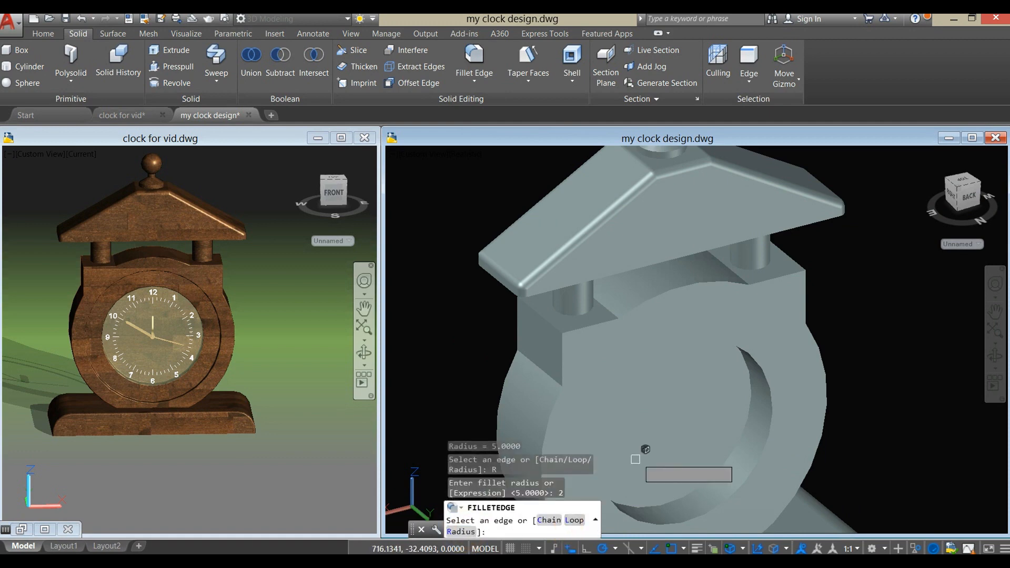
left_click(616, 258)
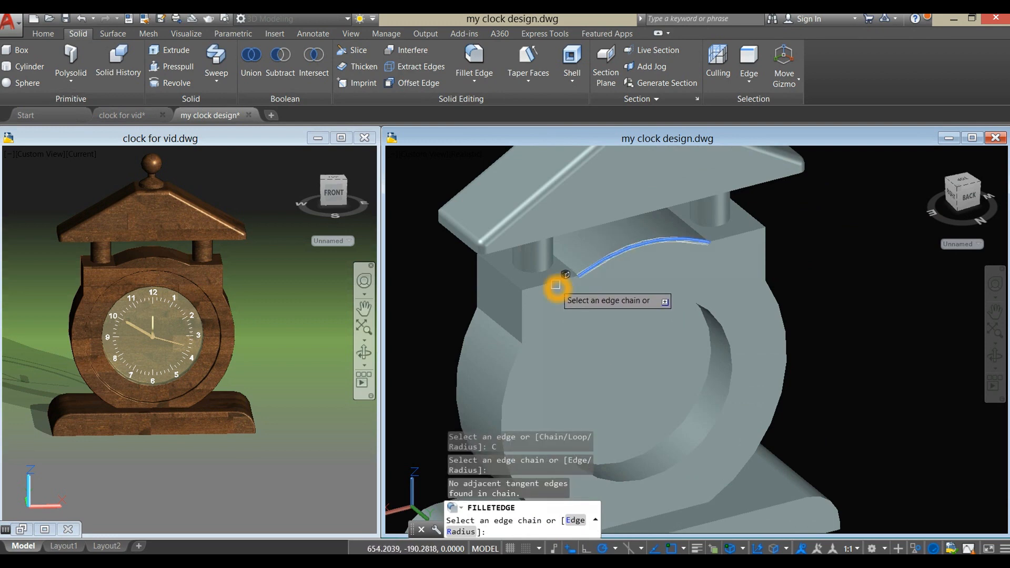
left_click(556, 285)
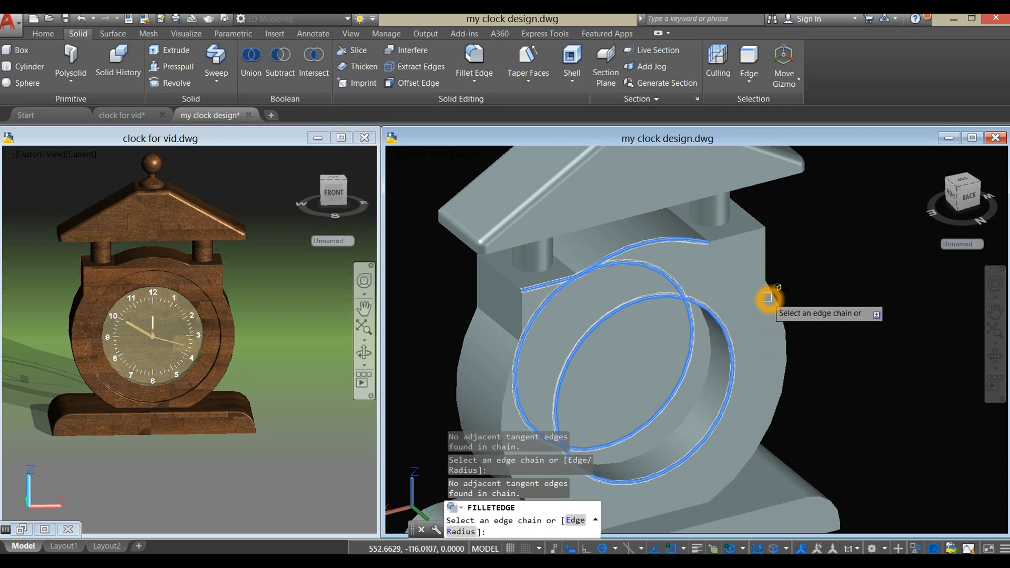
left_click(765, 244)
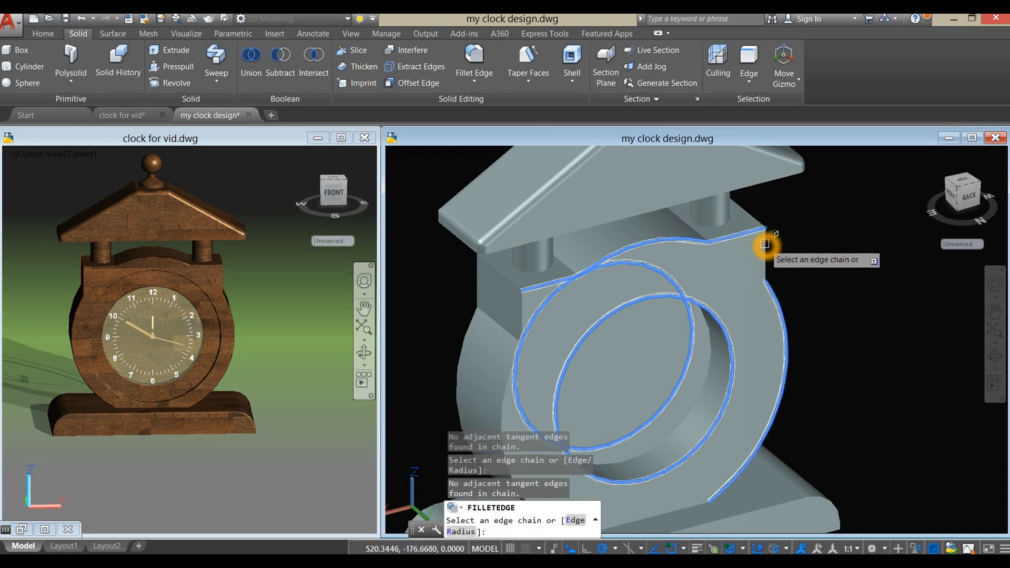
- Add the body's remaining back outline edges, including the bottom edge along the base, and apply the fillet
middle_click_drag(527, 314, 519, 363, "shift")
scroll(559, 329, "up", 2)
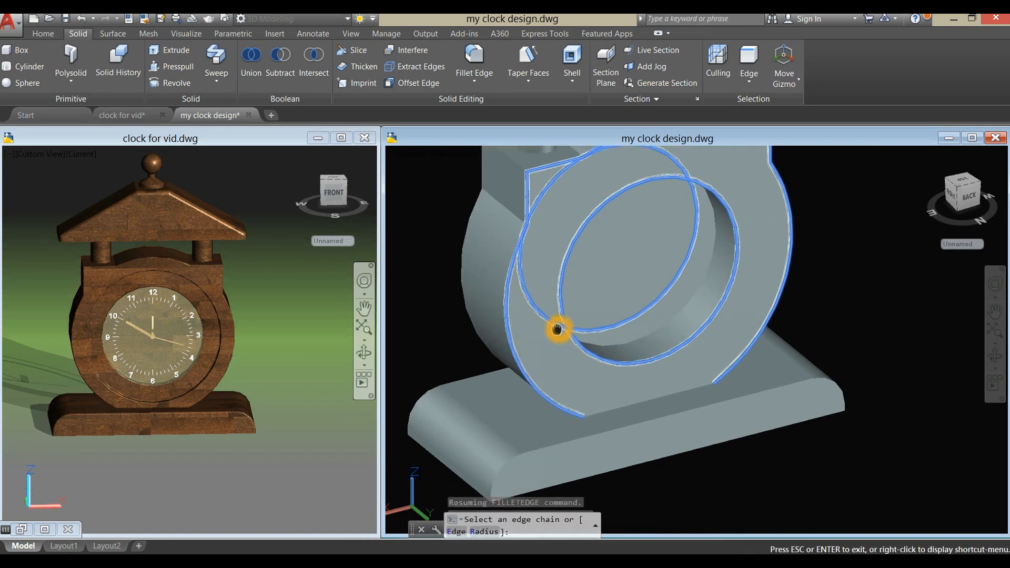
scroll(656, 394, "up", 5)
scroll(653, 396, "down", 6)
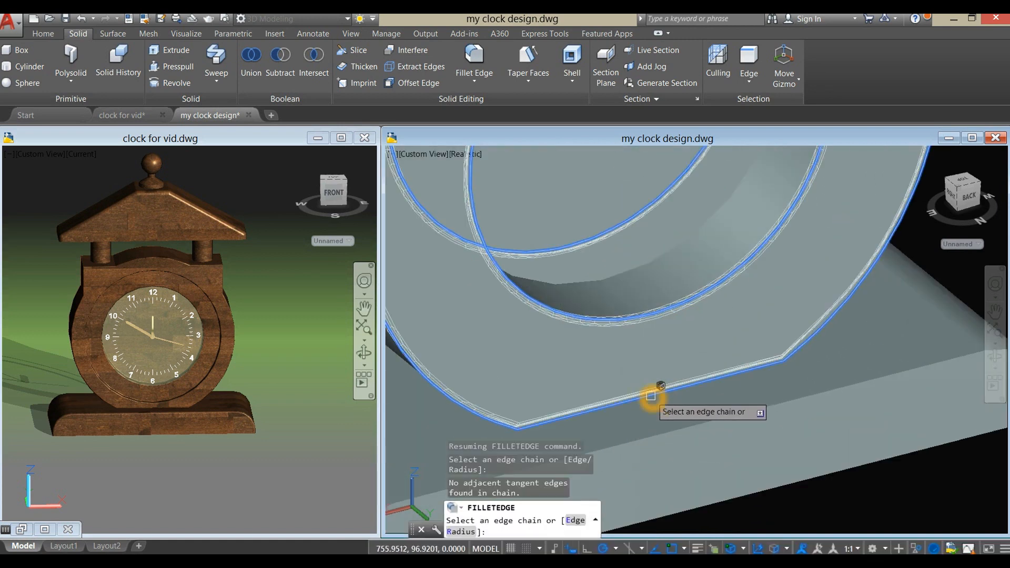
right_click(743, 269)
left_click(766, 283)
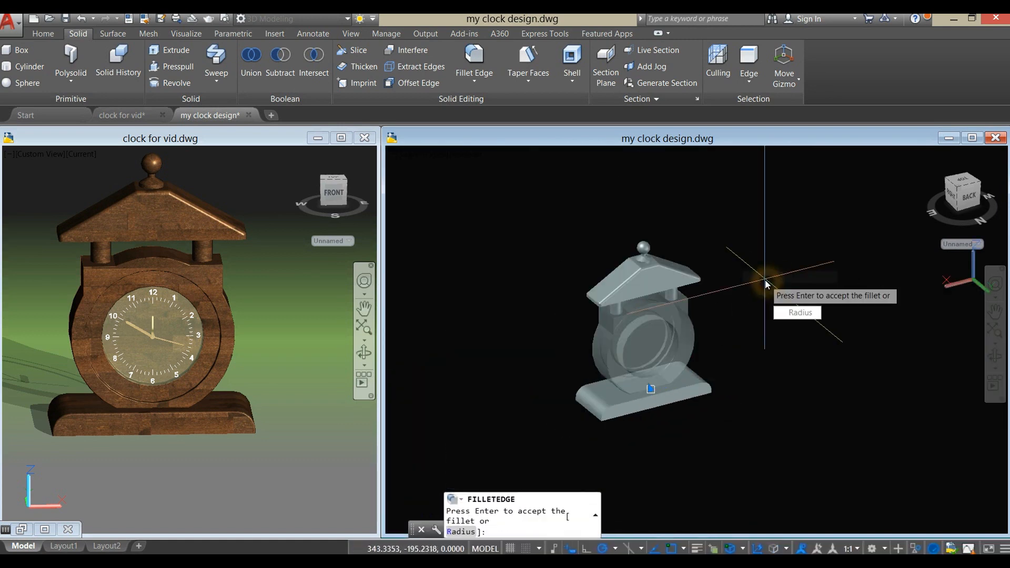
right_click(767, 270)
left_click(773, 285)
scroll(705, 347, "up", 5)
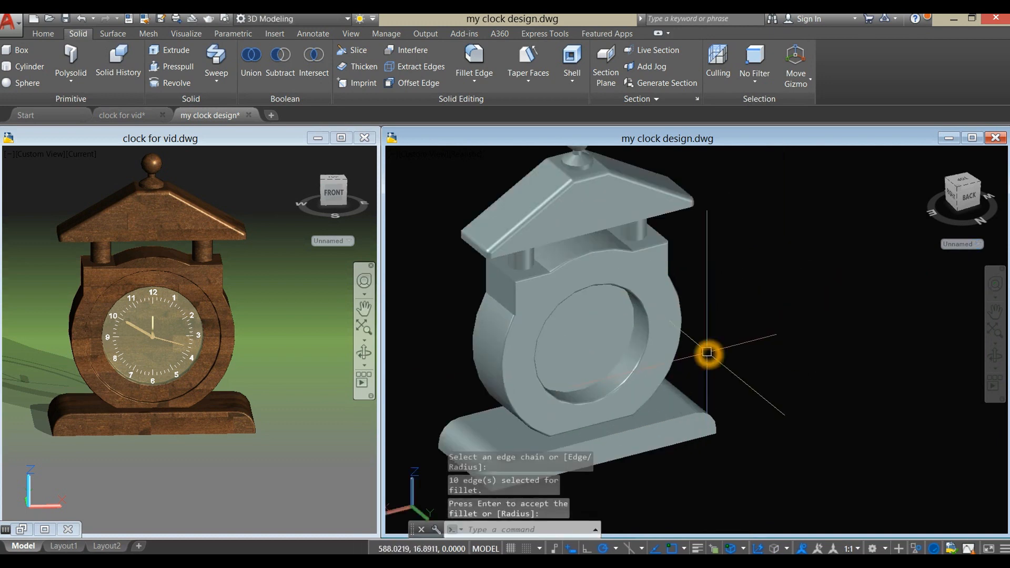
- Start another chain-mode edge fillet and select the body's front left arc, vertical edge, flat top edge and central arch
middle_click_drag(712, 347, 440, 316, "shift")
scroll(619, 364, "down", 6)
scroll(584, 299, "down", 3)
right_click(648, 235)
mouse_move(735, 258)
left_click(695, 244)
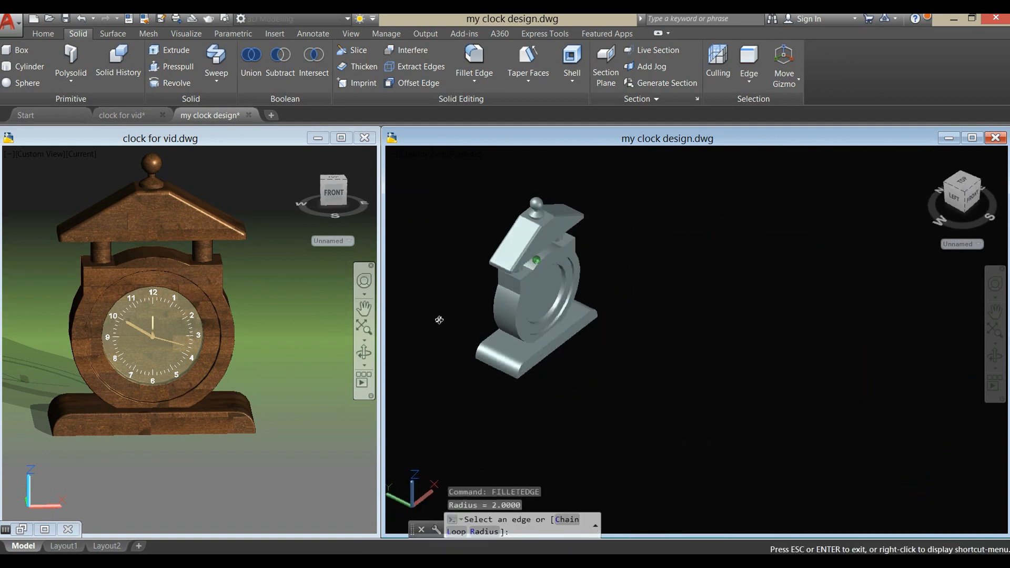
scroll(484, 295, "up", 5)
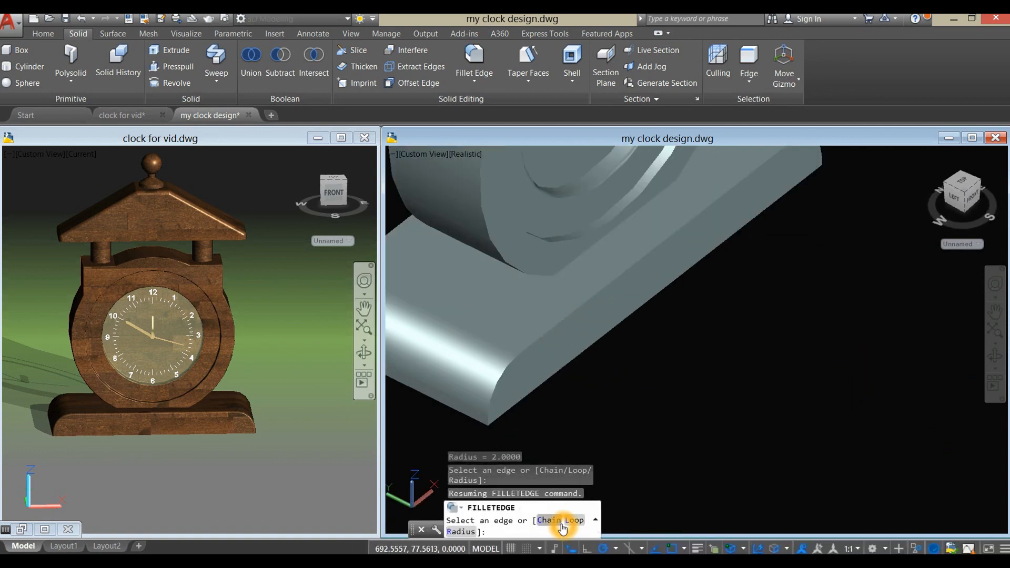
left_click(553, 524)
scroll(574, 400, "down", 5)
scroll(579, 382, "up", 8)
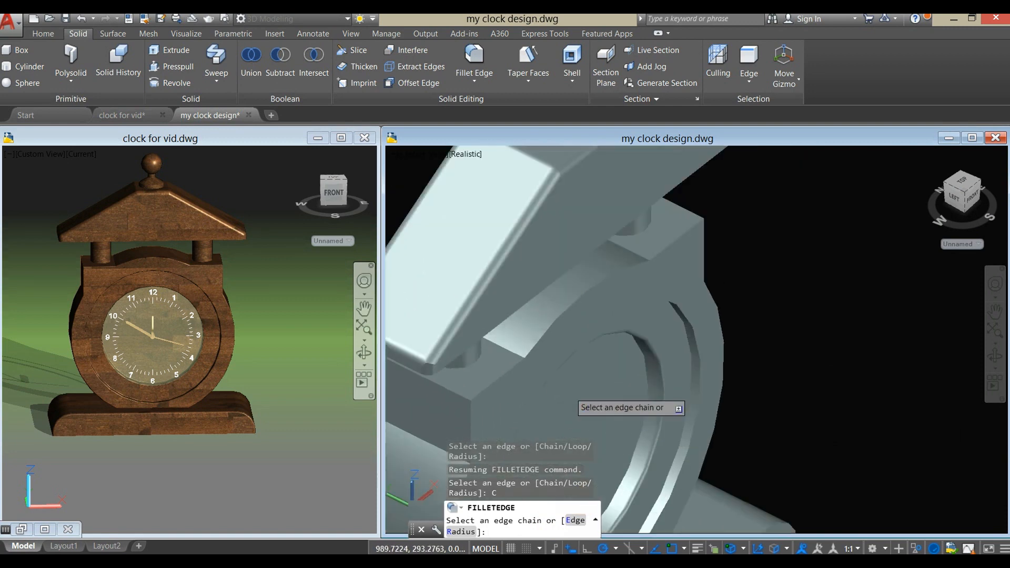
scroll(570, 290, "down", 5)
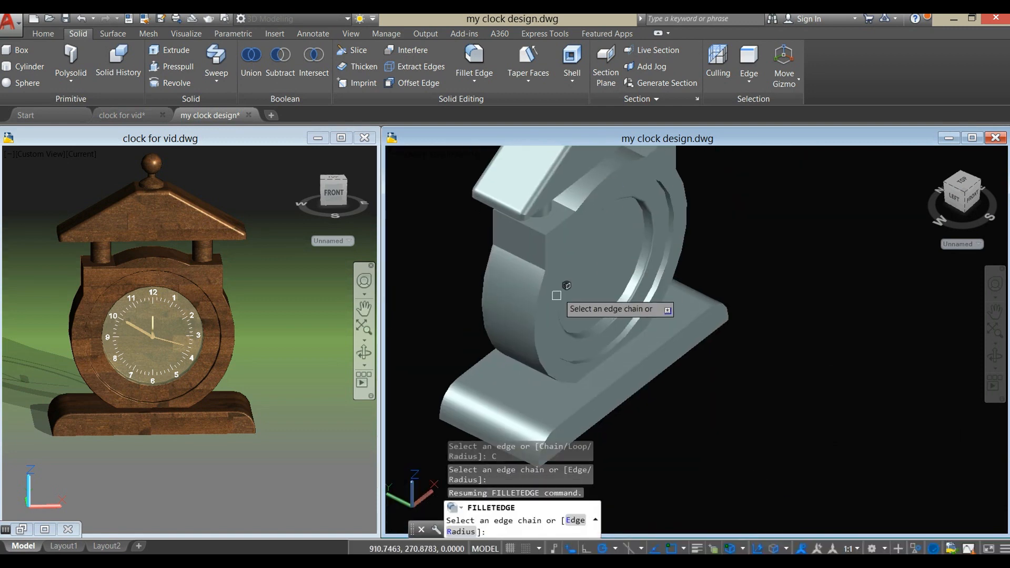
left_click(539, 317)
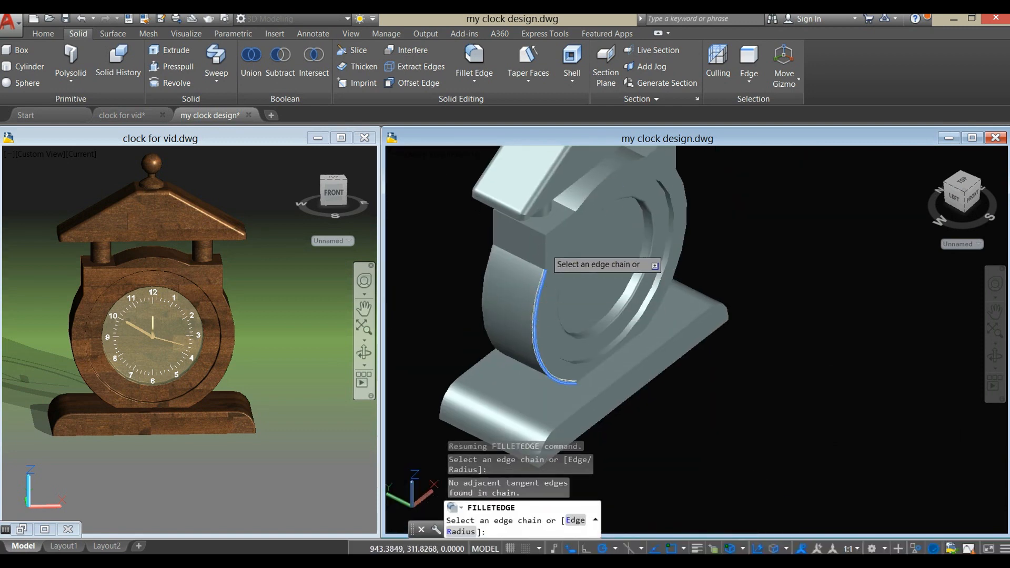
left_click(590, 190)
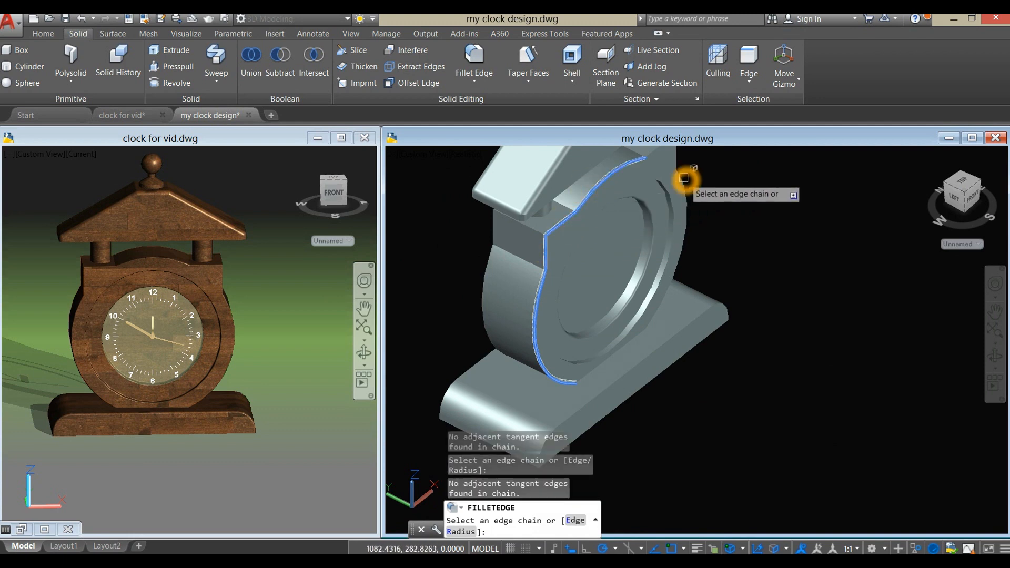
- Add the body's remaining front top edge, right side edges and bottom edge along the base, and apply the fillet
scroll(684, 179, "up", 4)
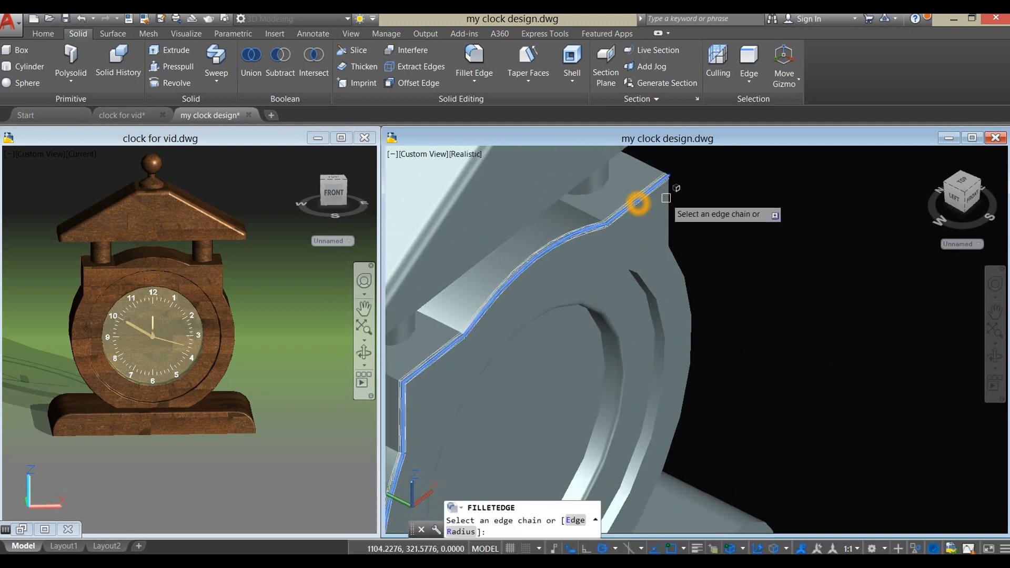
left_click(677, 259)
scroll(695, 267, "down", 3)
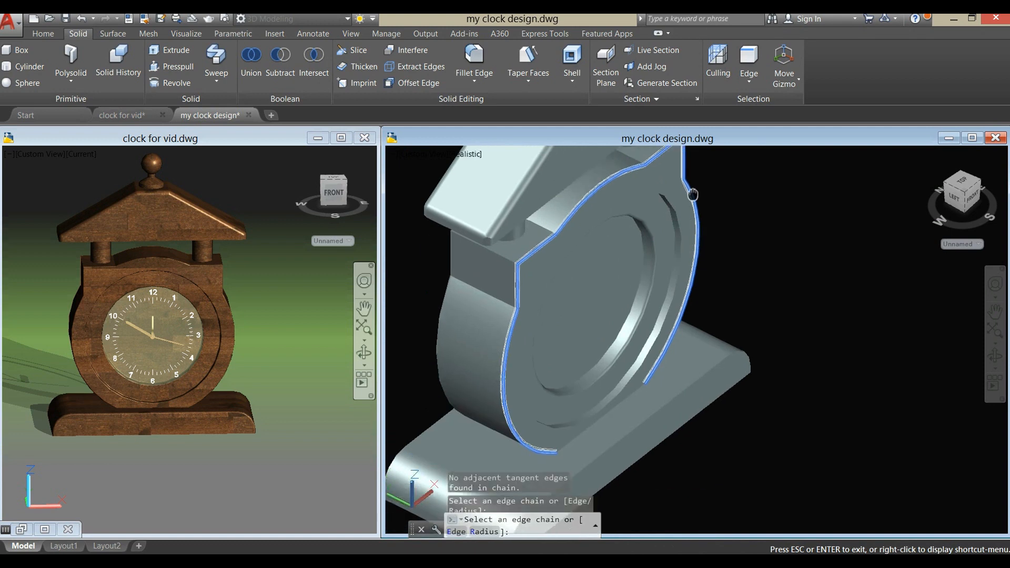
scroll(623, 414, "up", 5)
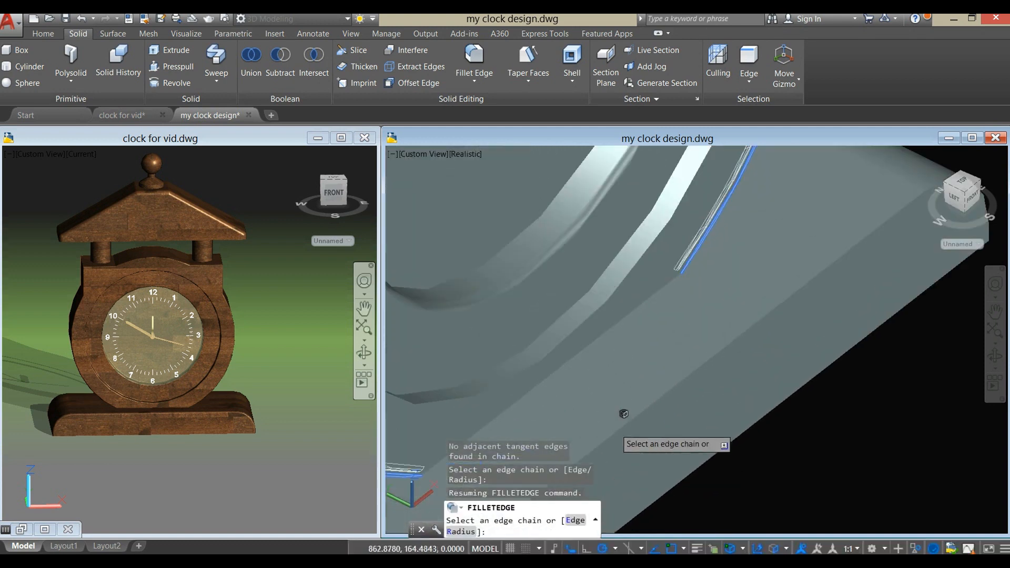
left_click(599, 344)
scroll(604, 350, "down", 4)
- Fillet two circular rim edges of the stepped recess on the clock body's front face with radius 2
left_click(722, 222)
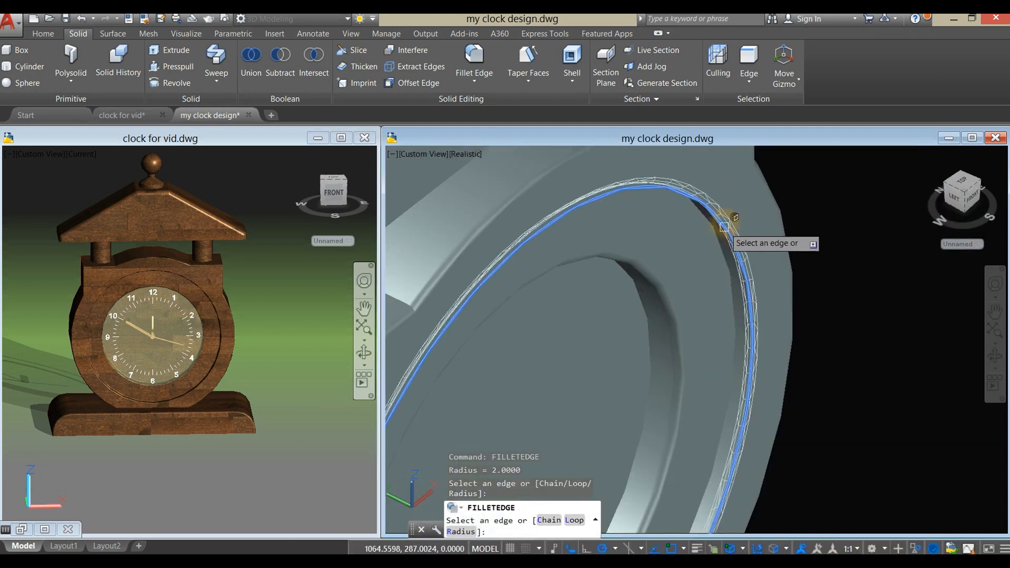
left_click(715, 248)
scroll(723, 244, "down", 1)
scroll(723, 244, "down", 5)
middle_click_drag(754, 317, 702, 334)
scroll(703, 336, "down", 3)
left_click(692, 353)
right_click(747, 282)
left_click(764, 287)
right_click(775, 290)
left_click(810, 301)
- Start another edge fillet and select the base's long front top edge plus the curved and short vertical edges at its right end
scroll(684, 346, "up", 5)
middle_click_drag(683, 346, 636, 334, "shift")
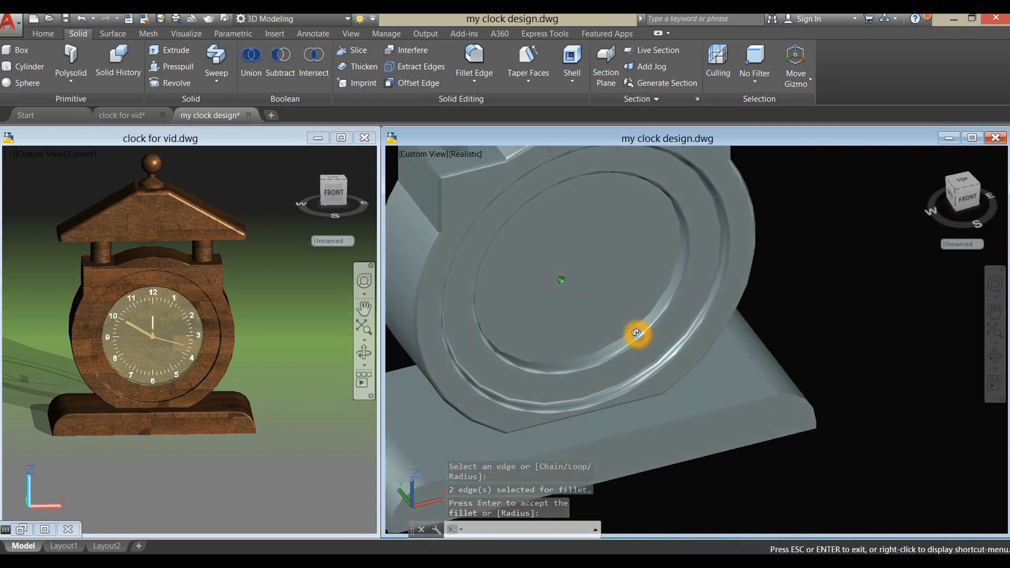
scroll(757, 320, "down", 5)
scroll(757, 320, "up", 2)
middle_click_drag(757, 321, 678, 324)
right_click(689, 231)
left_click(705, 241)
scroll(667, 357, "up", 5)
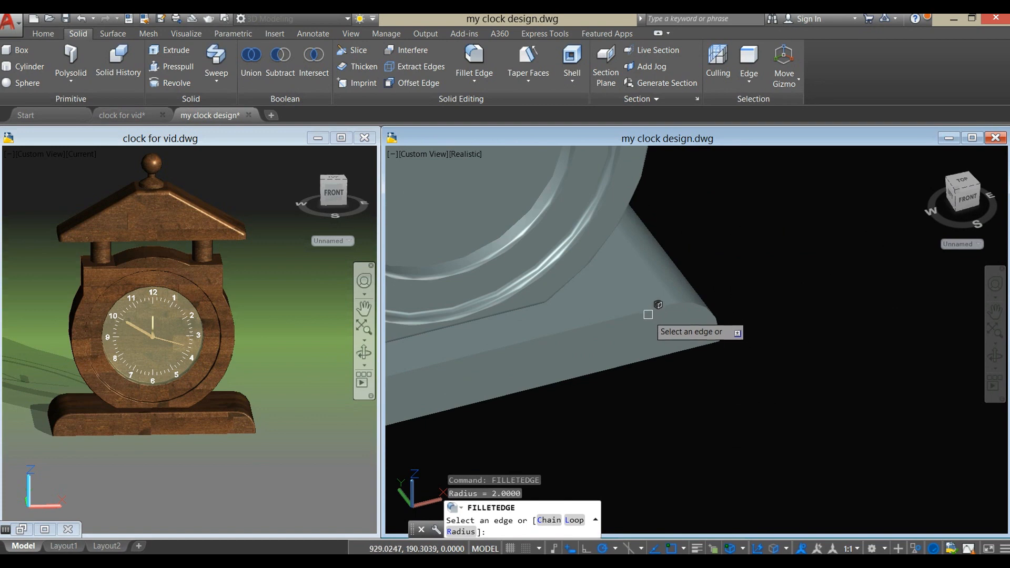
left_click(651, 309)
left_click(706, 306)
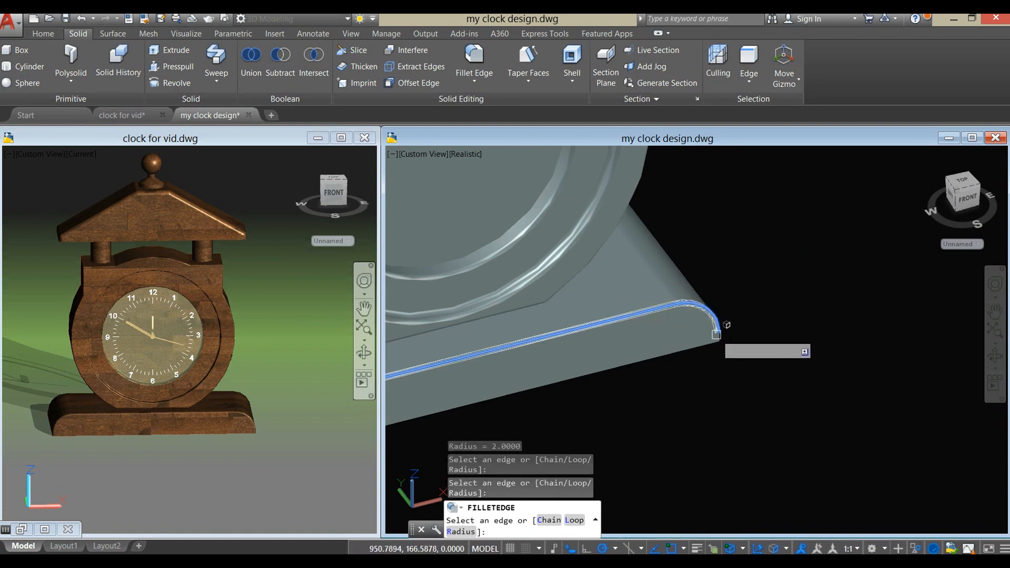
left_click(722, 331)
- Add the curved and short vertical front edges at the base's left end to the fillet selection
scroll(718, 346, "down", 4)
middle_click_drag(718, 346, 847, 266)
scroll(557, 336, "up", 5)
left_click(602, 286)
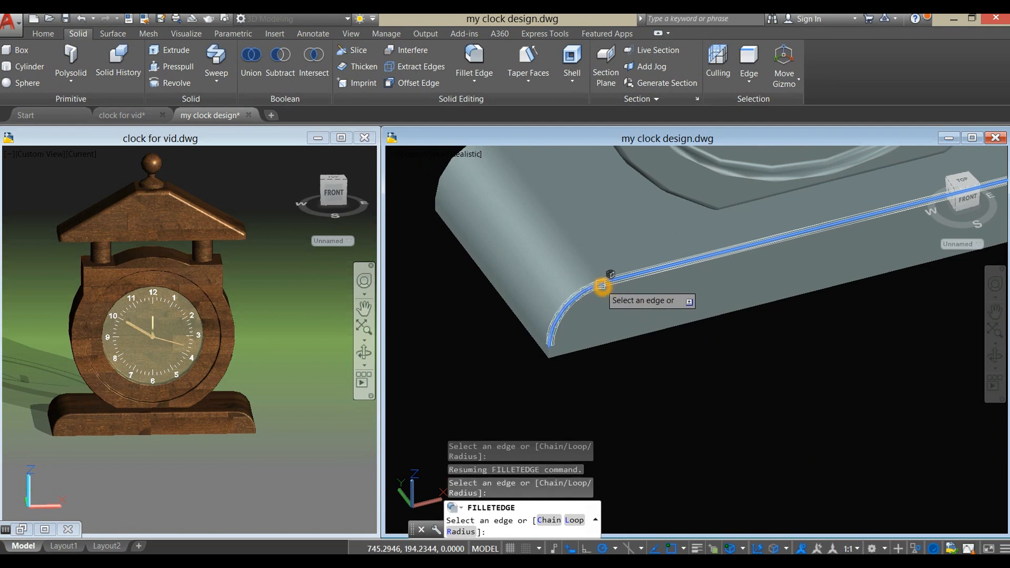
left_click(551, 351)
left_click(549, 355)
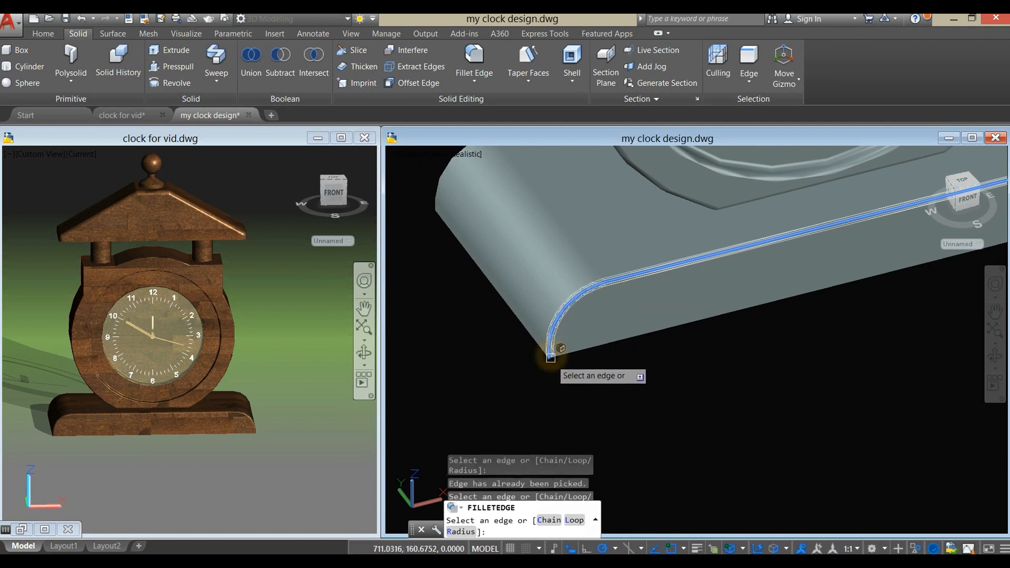
- Add the base's long back top edge and the curved and short vertical back edges at one end to the selection
scroll(528, 380, "down", 4)
middle_click_drag(528, 385, 729, 354, "shift")
scroll(729, 353, "up", 5)
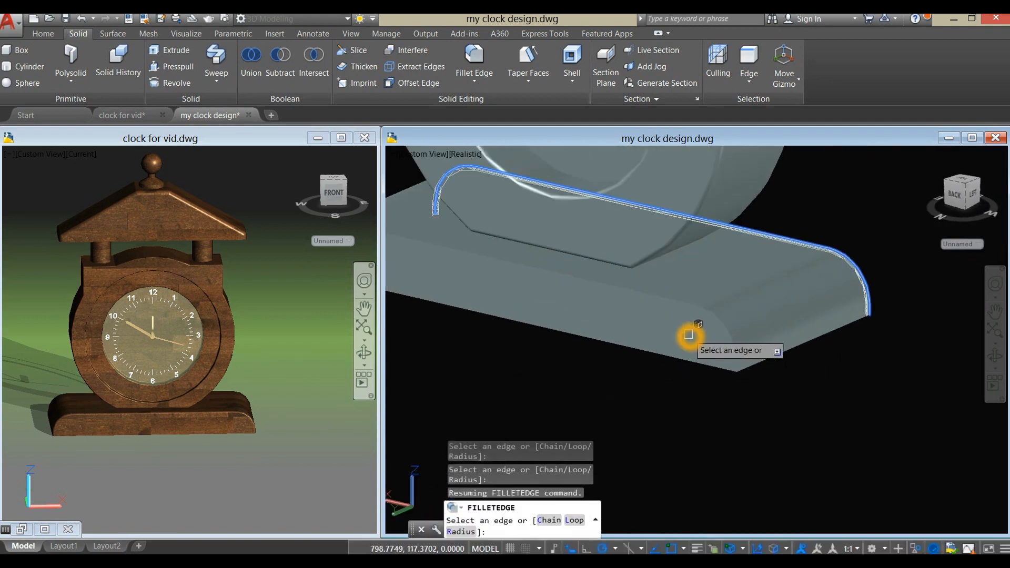
left_click(753, 375)
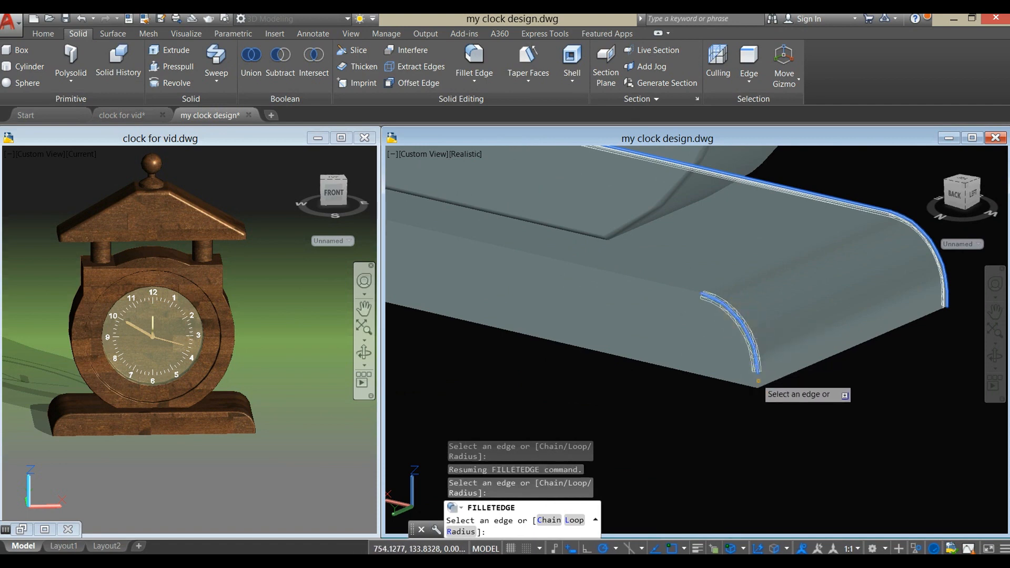
left_click(665, 287)
- Add the curved and short vertical back edges at the base's other end and apply the fillet
scroll(662, 288, "down", 3)
middle_click_drag(659, 290, 678, 288, "shift")
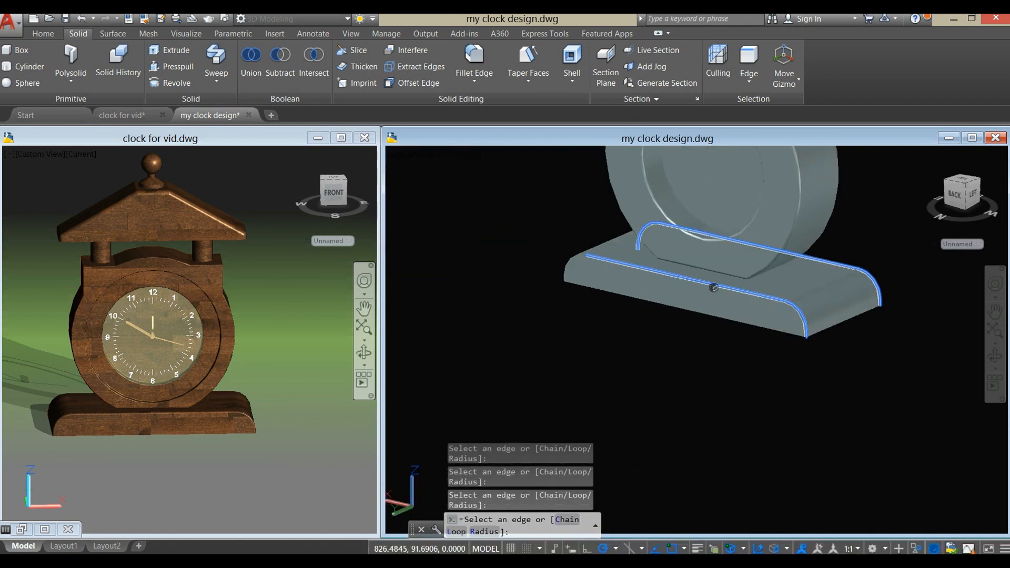
scroll(582, 280, "up", 3)
left_click(548, 251)
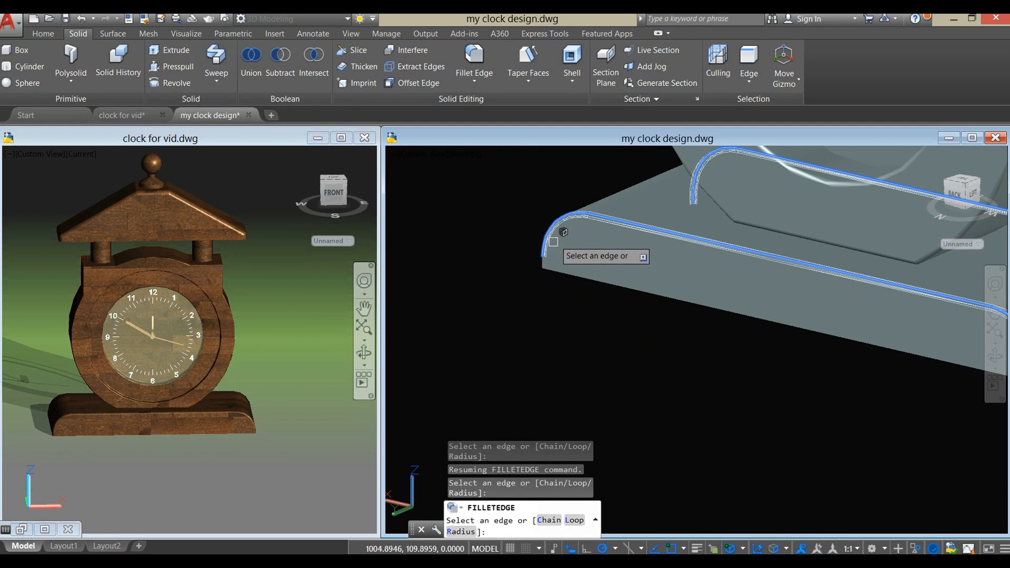
left_click(541, 265)
right_click(518, 275)
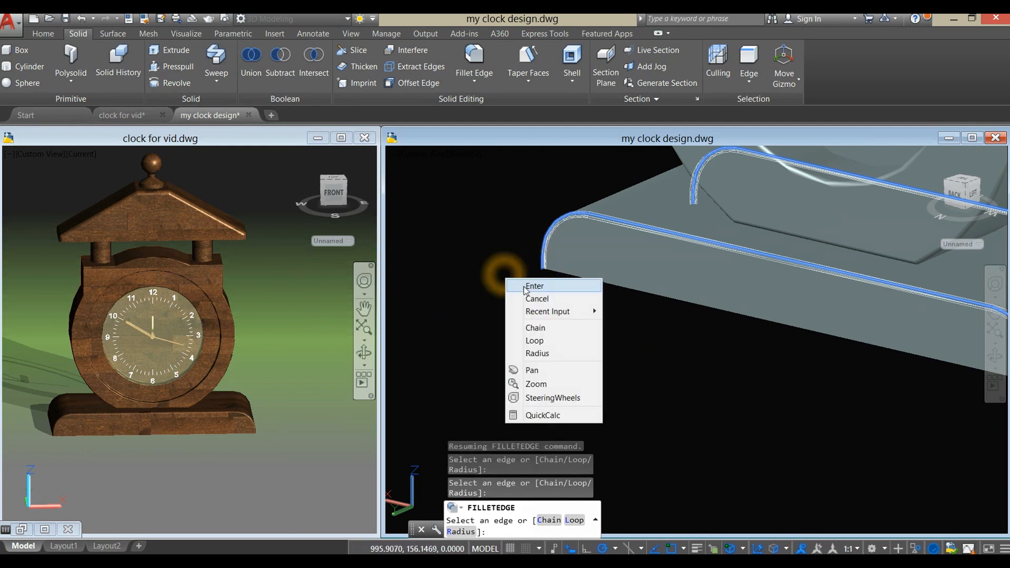
left_click(537, 286)
right_click(542, 294)
left_click(557, 302)
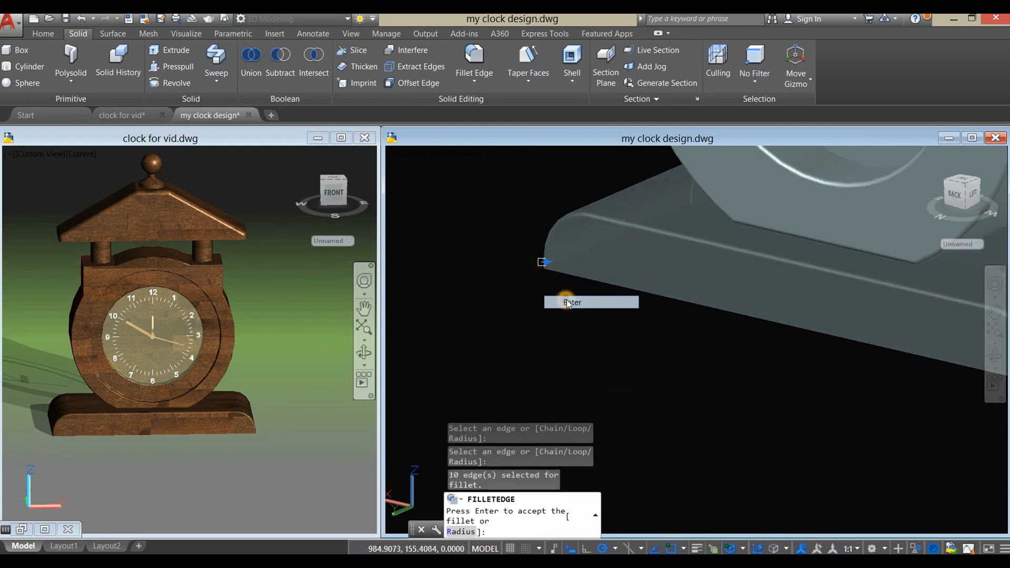
- Turn the clock's front into view and bring up the materials library with the clock visible beside it
scroll(578, 293, "down", 5)
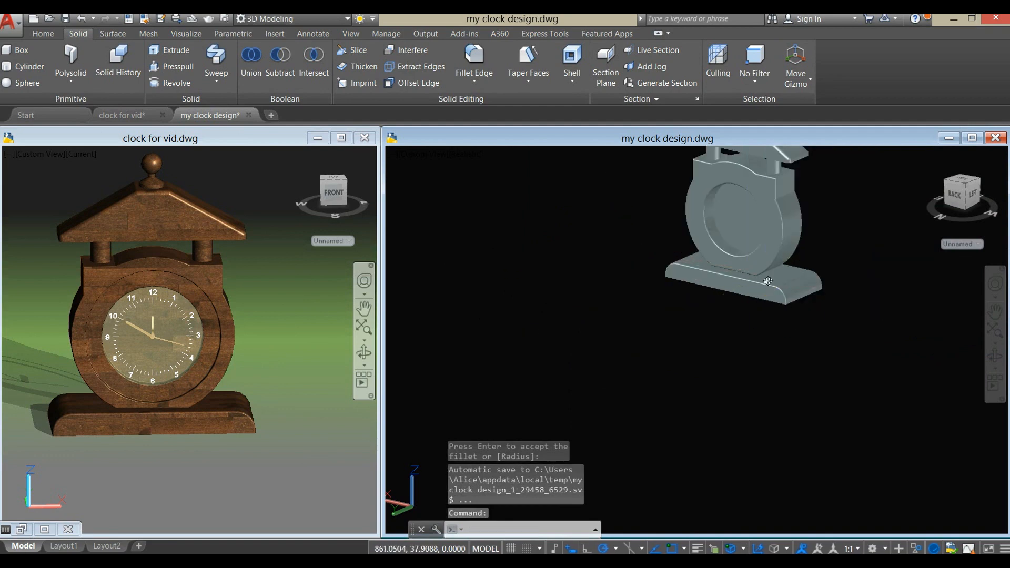
middle_click_drag(724, 304, 576, 300, "shift")
middle_click_drag(668, 295, 623, 293, "shift")
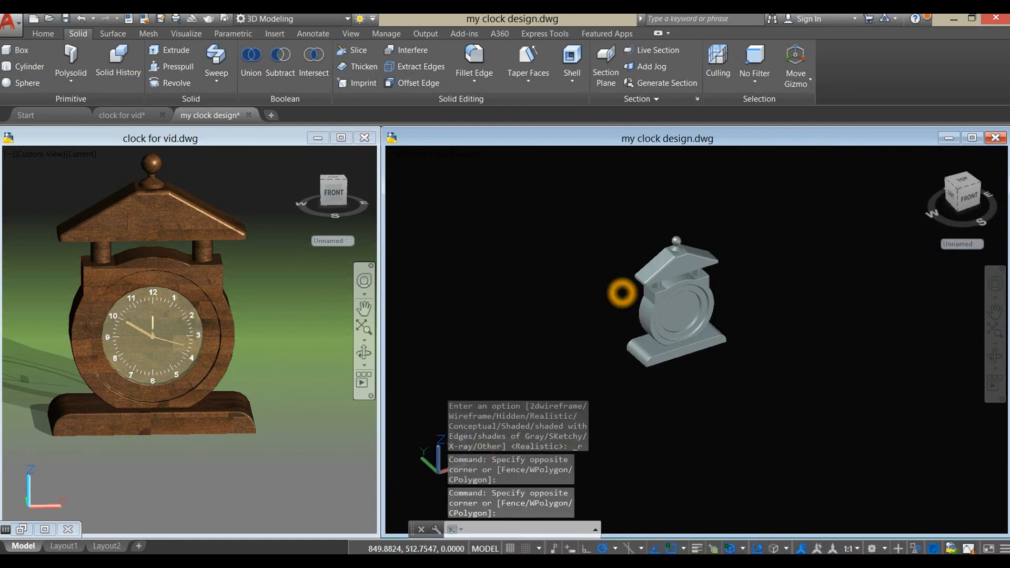
scroll(621, 292, "down", 2)
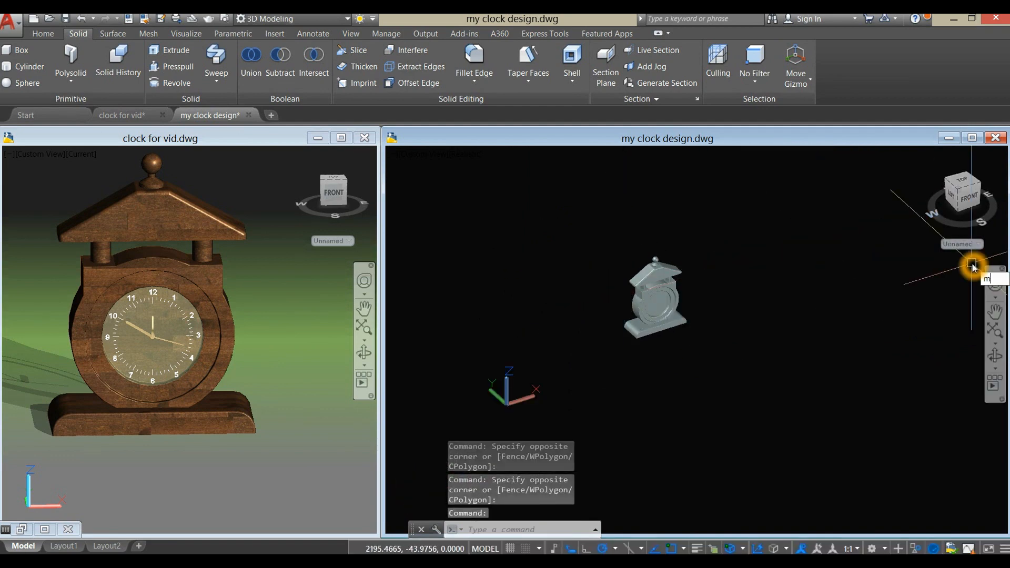
type("l")
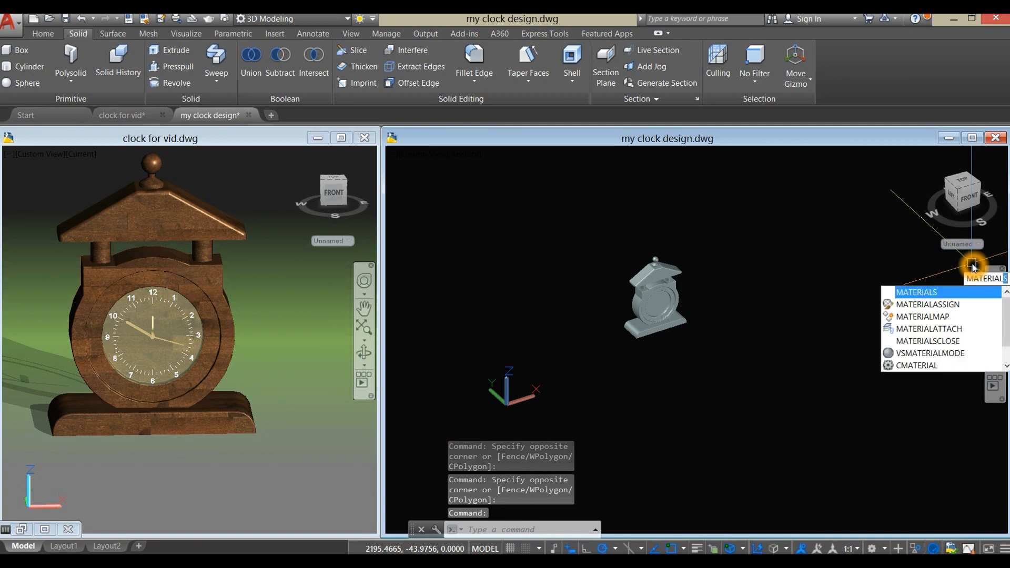
type("s")
key("Return")
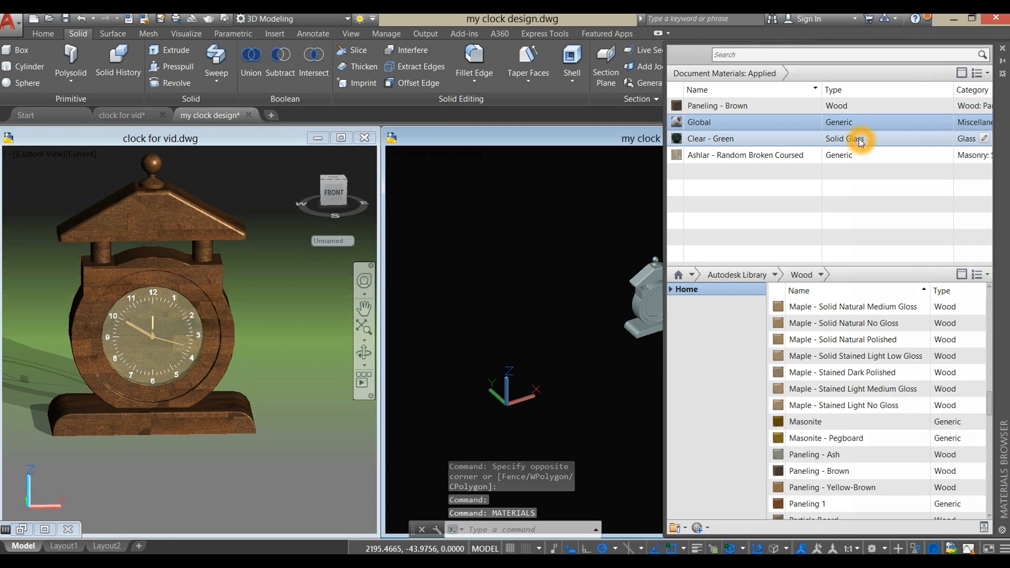
left_click(602, 256)
left_click(603, 258)
middle_click_drag(604, 260, 438, 243)
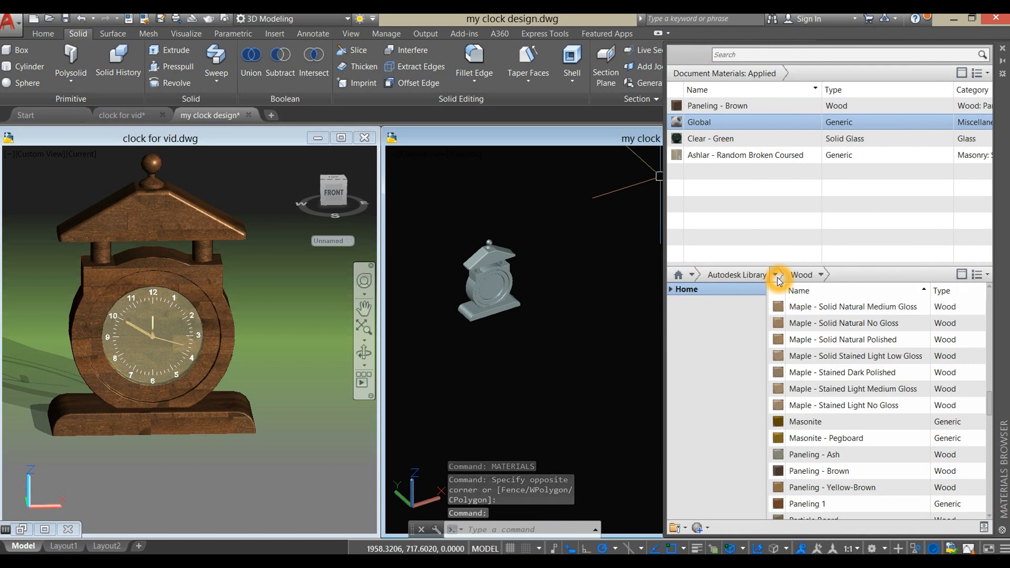
- Browse the Autodesk Library's Wood category and add Paneling - Brown to the document materials
left_click(777, 276)
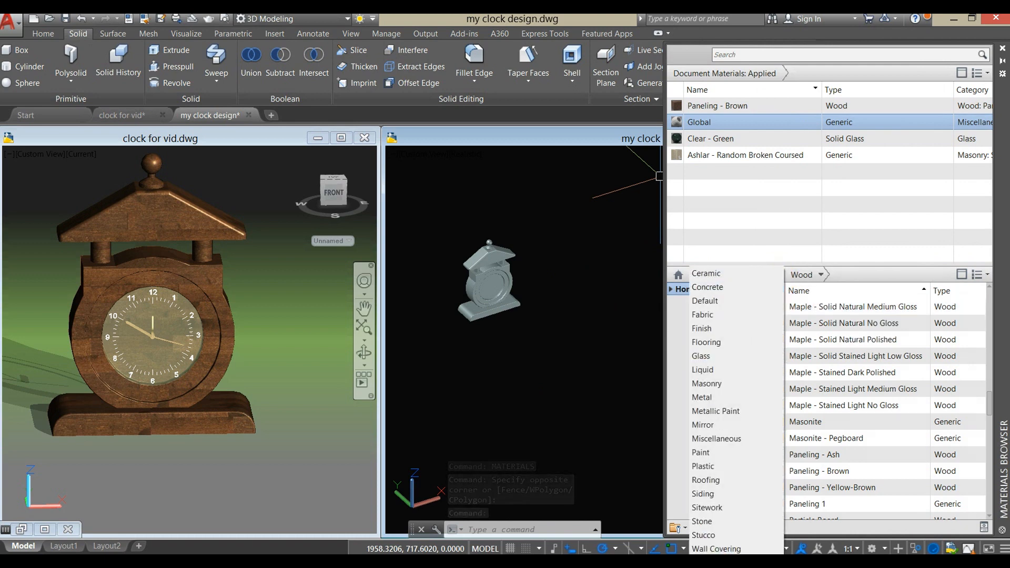
left_click(703, 563)
left_click(875, 352)
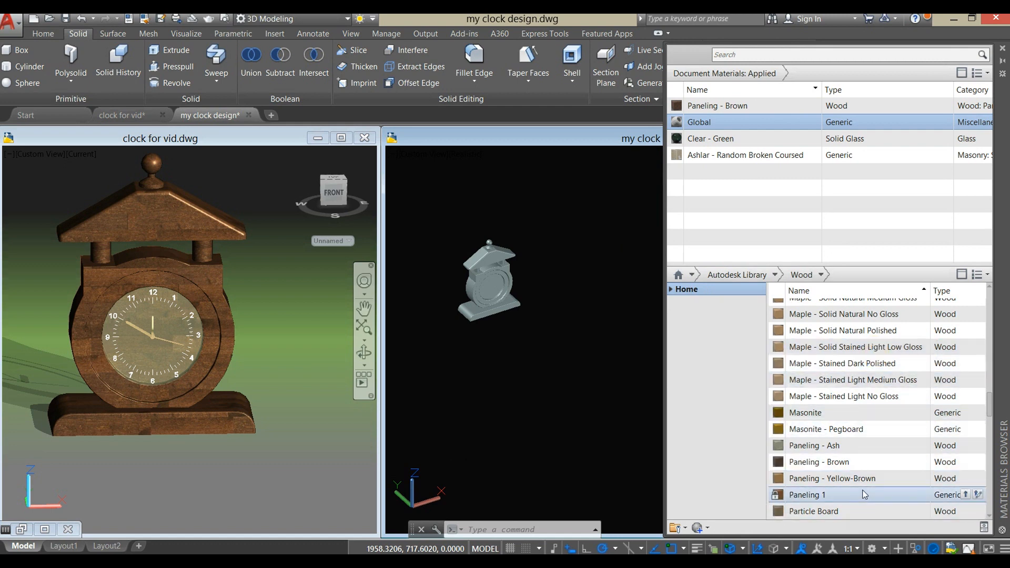
left_click(848, 465)
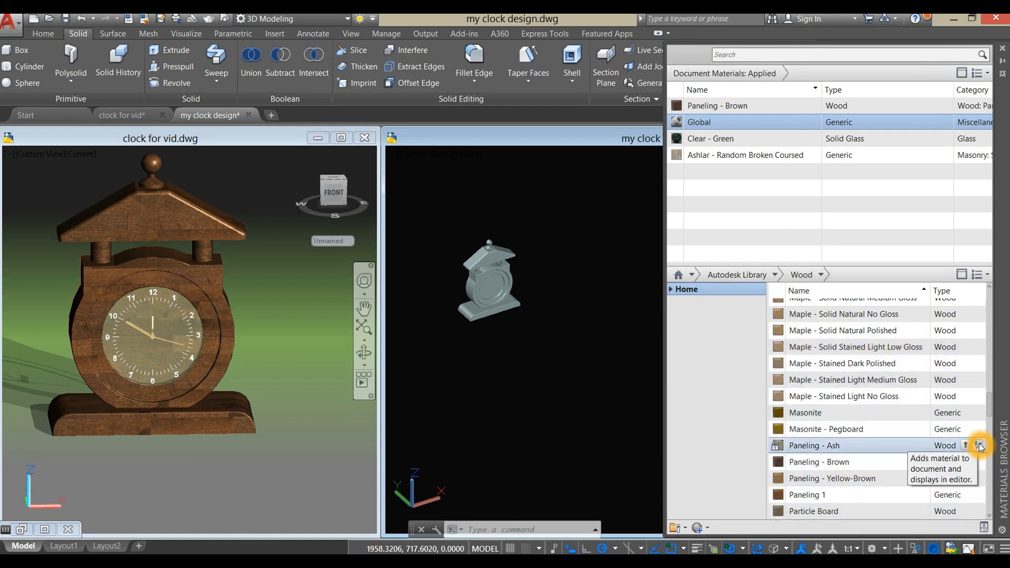
left_click(966, 462)
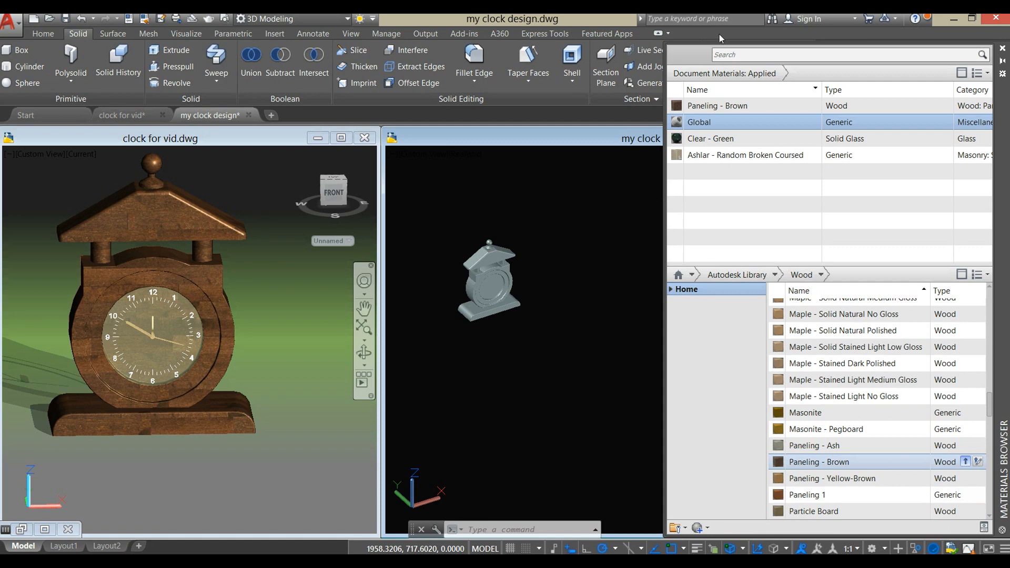
- Select all the clock's parts, assign the Paneling - Brown material to them, and close the materials browser
left_click(726, 107)
left_click(575, 301)
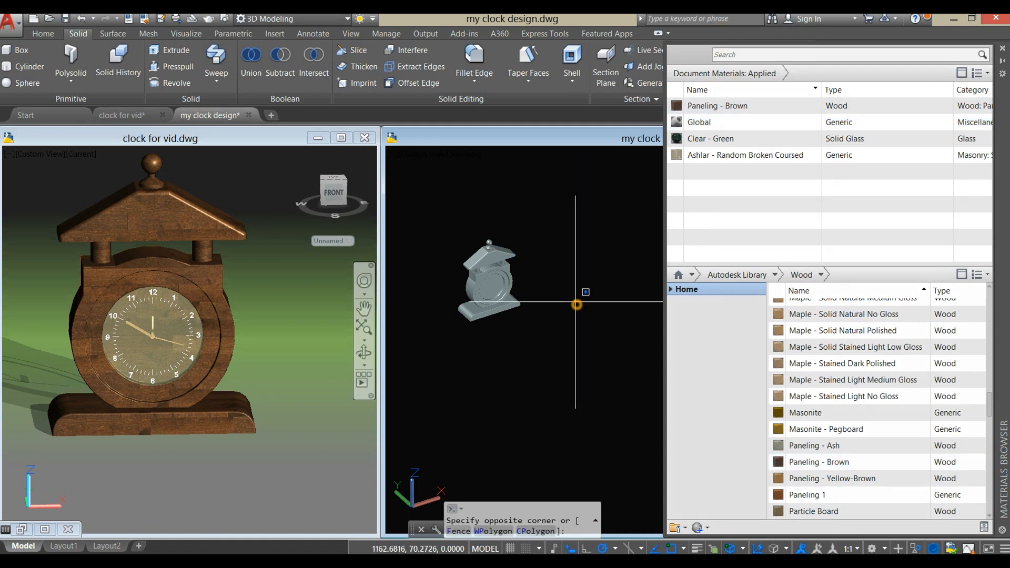
middle_click_drag(554, 310, 580, 387)
scroll(588, 326, "up", 3)
key("Escape")
left_click(658, 427)
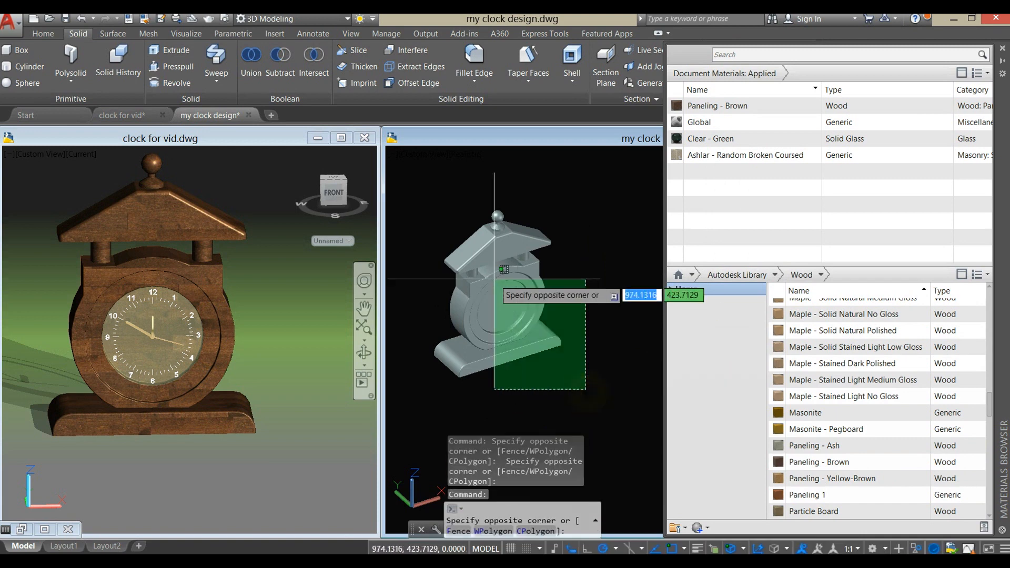
left_click(421, 198)
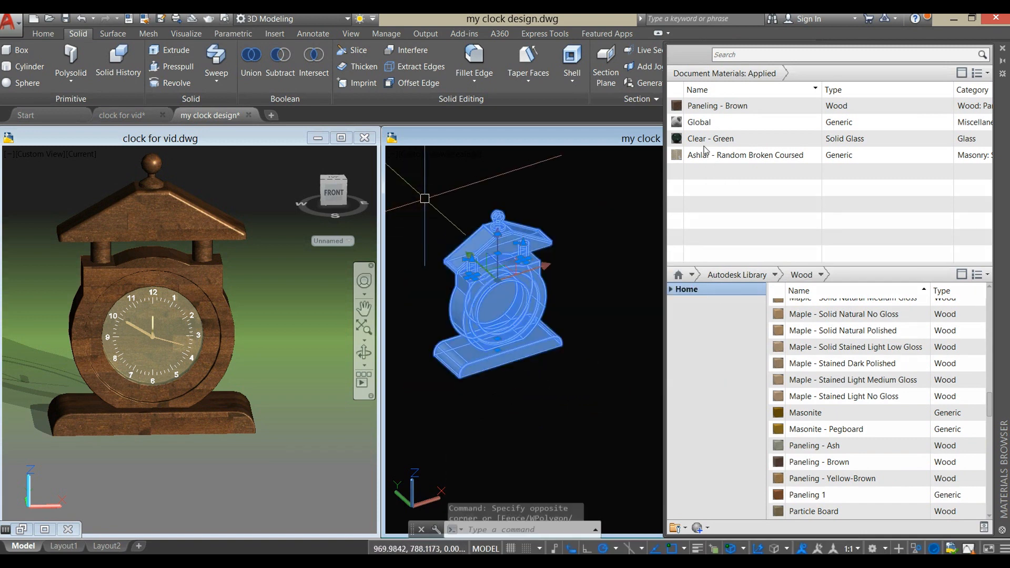
left_click(867, 108)
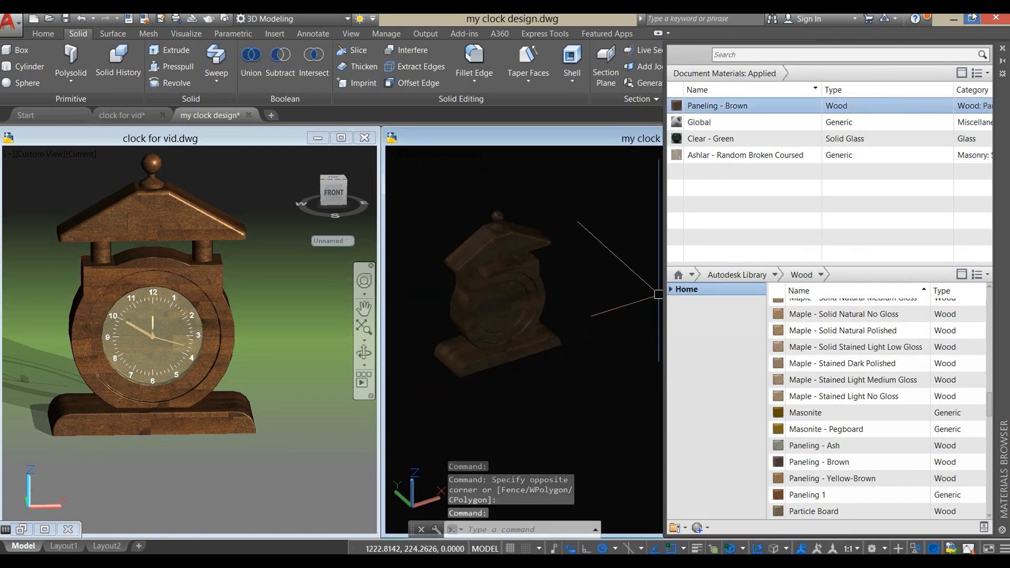
left_click(1002, 48)
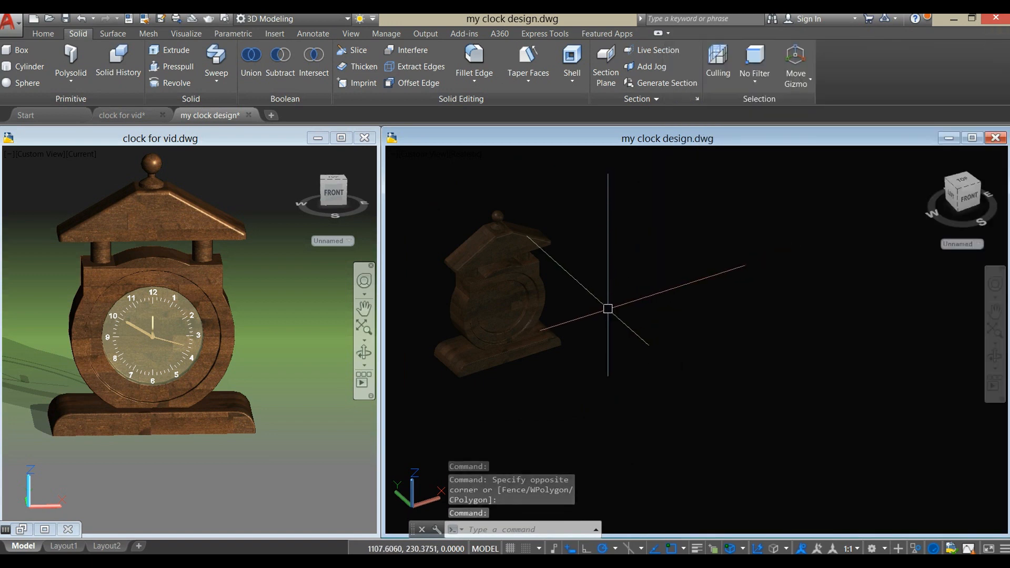
- Turn on sunlight for the scene with the recommended adjustment of the exposure settings
middle_click_drag(605, 307, 705, 299, "shift")
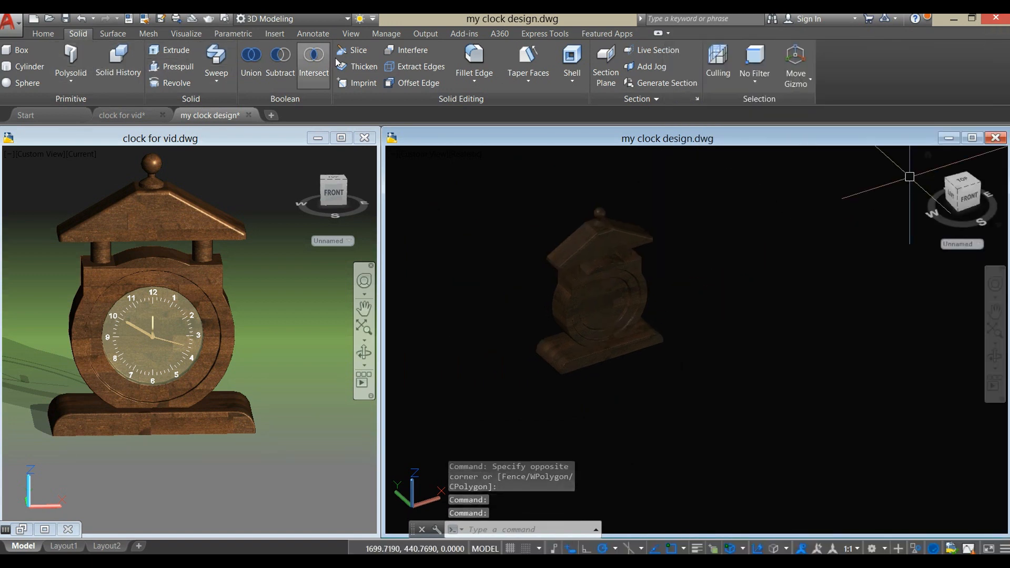
left_click(189, 35)
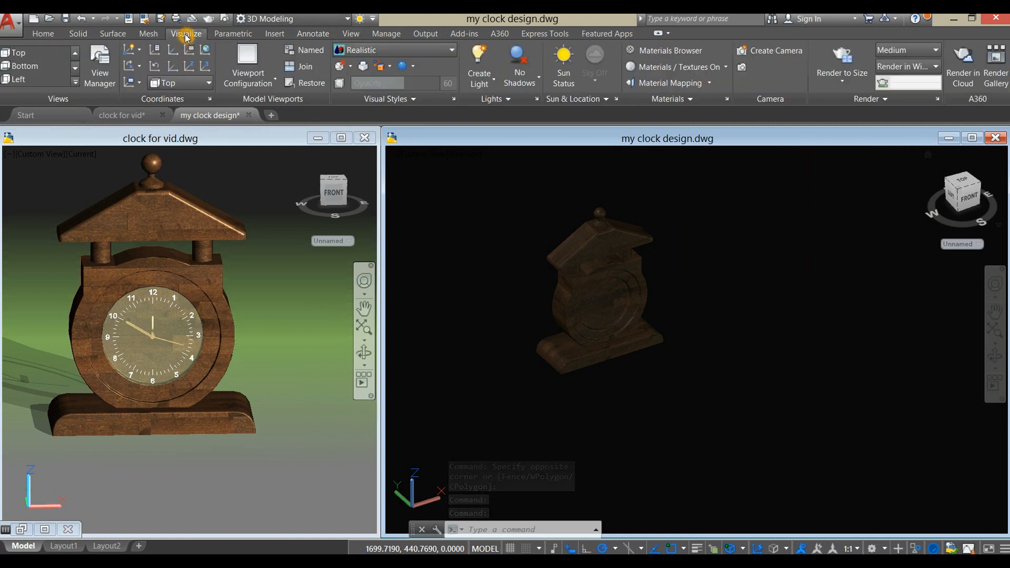
left_click(566, 61)
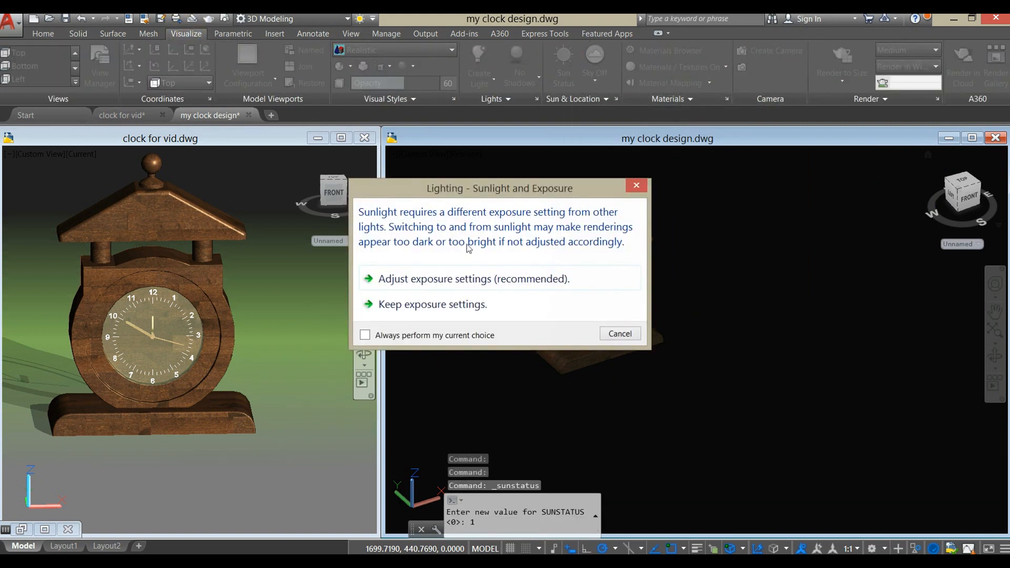
left_click(458, 280)
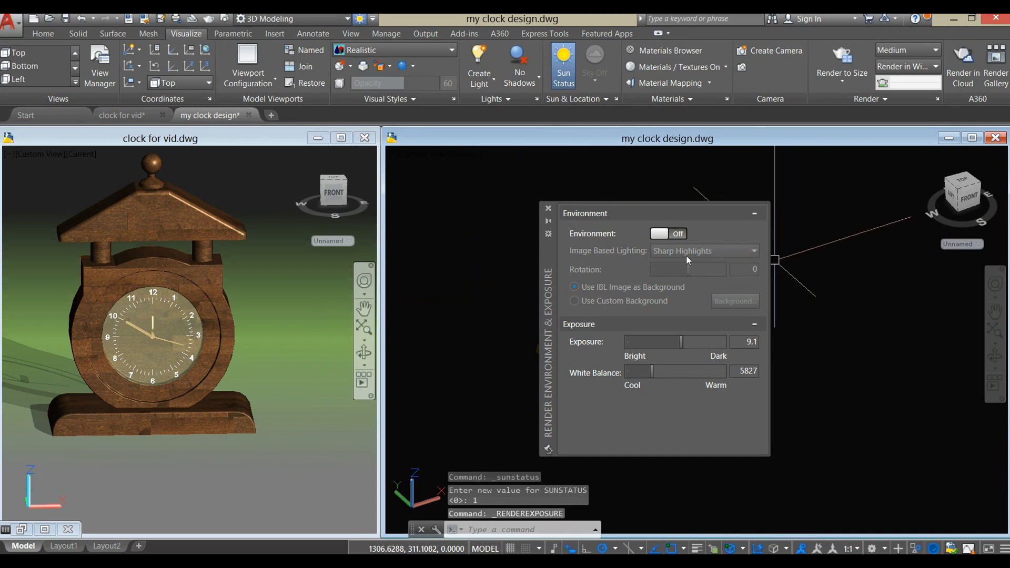
- Turn on the render environment with a custom background of type Gradient using three colors
left_click(667, 234)
left_click(575, 302)
left_click(720, 302)
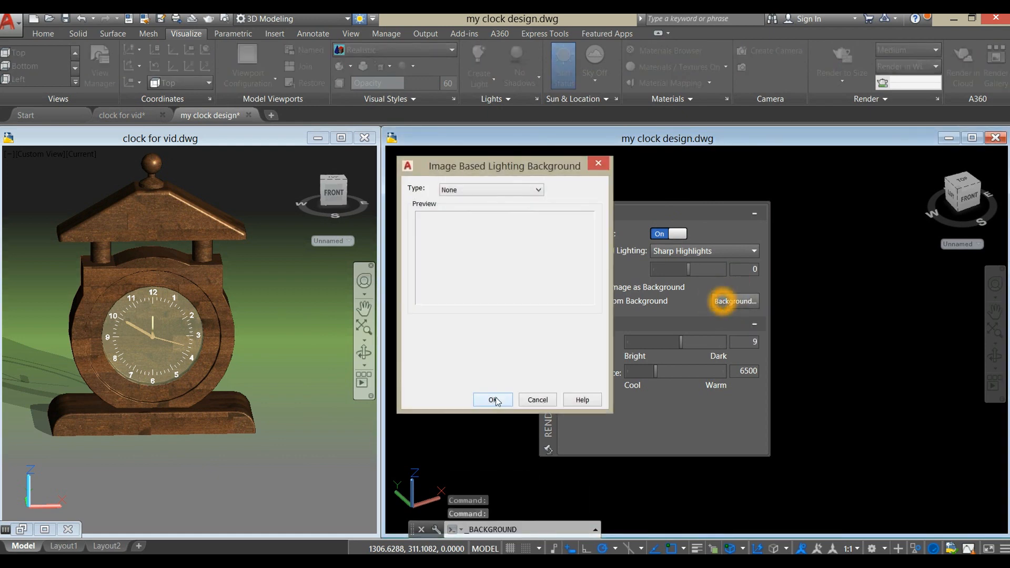
left_click(539, 191)
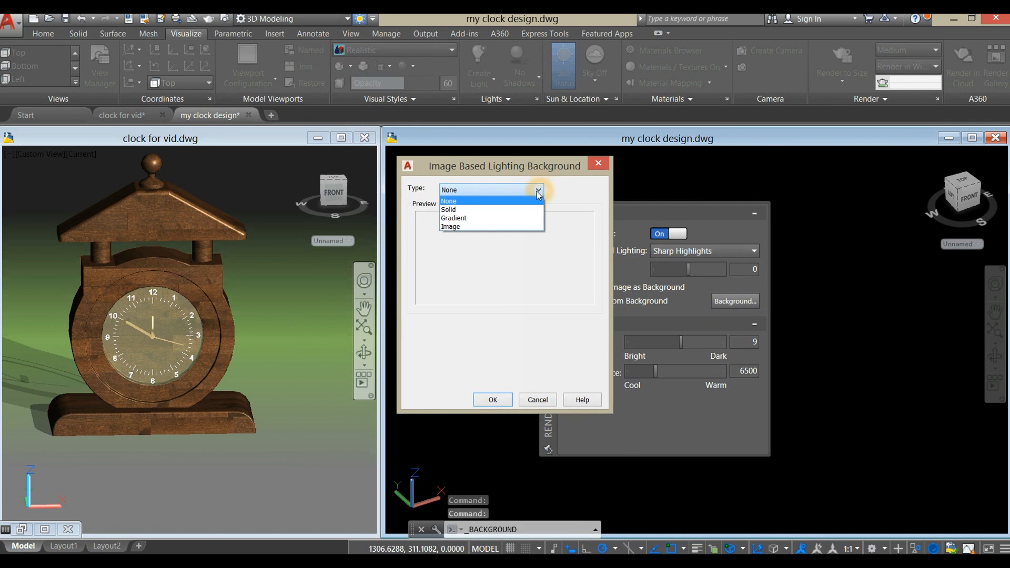
left_click(489, 217)
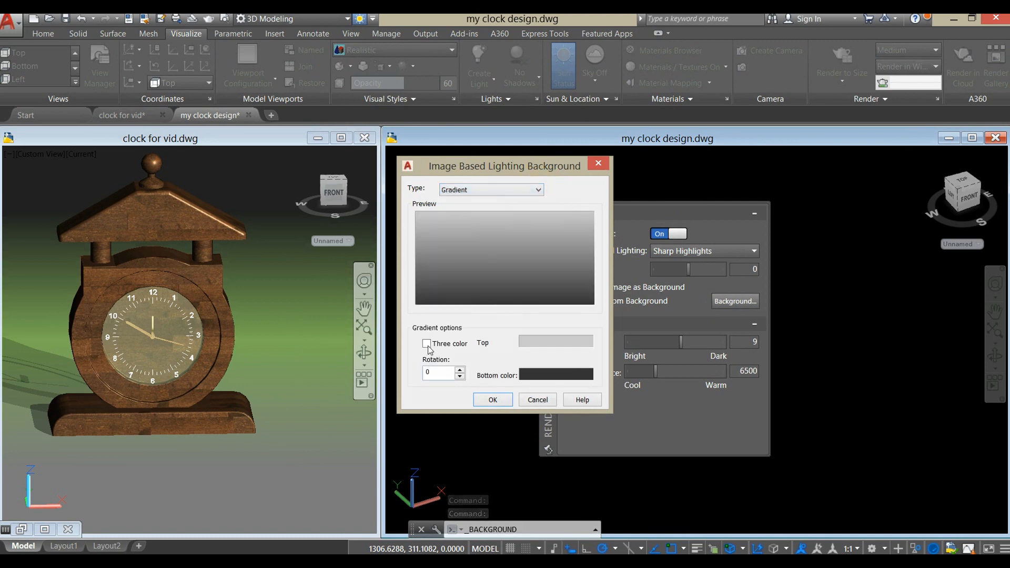
left_click(426, 344)
- Set the gradient's top color to dark gray, RGB 51,51,51
left_click(545, 345)
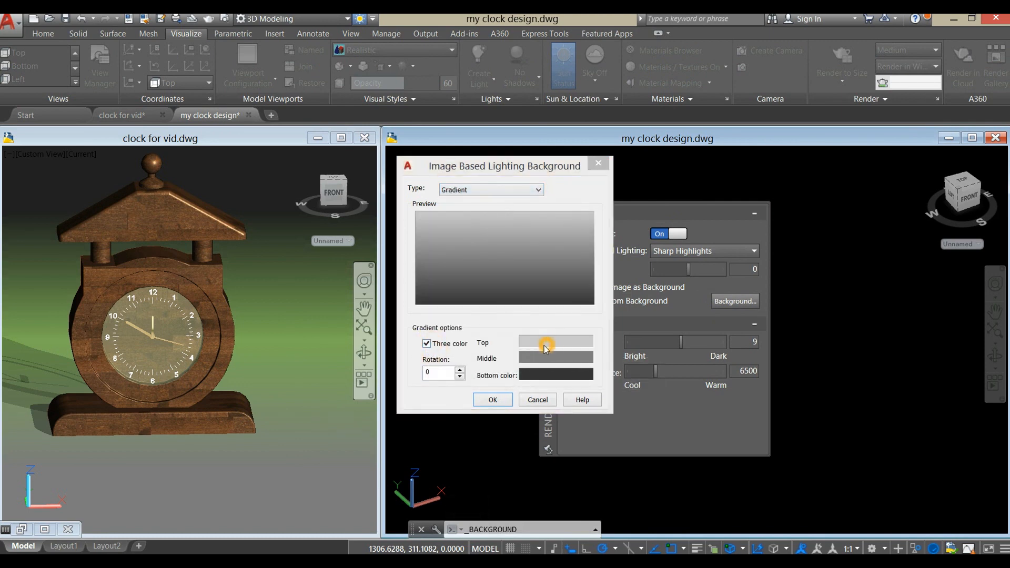
left_click(730, 381)
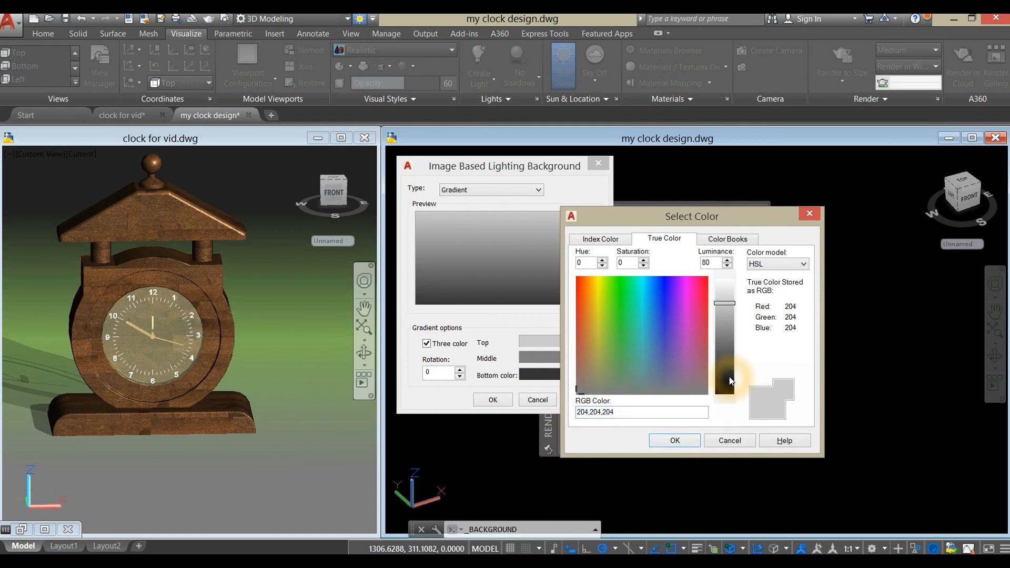
left_click_drag(720, 385, 724, 375)
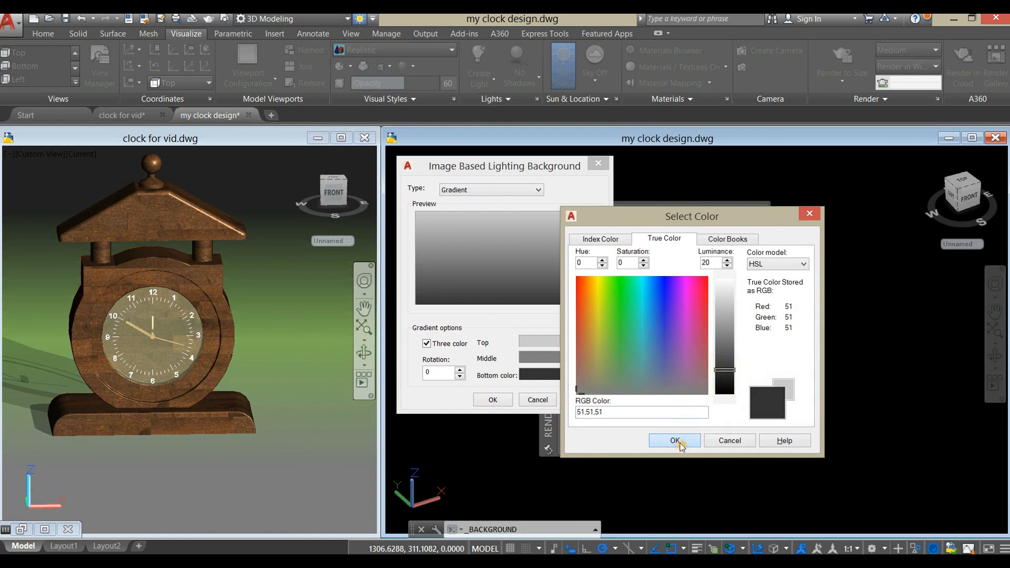
left_click(679, 443)
- Set the gradient's middle color to a darkened green with hue 84 and saturation 33
left_click(553, 363)
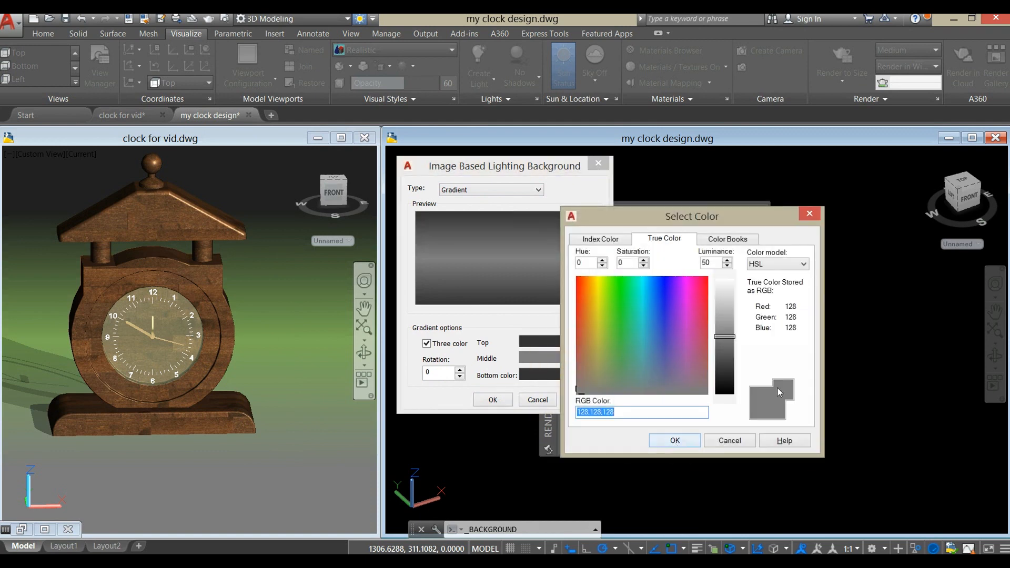
left_click(608, 355)
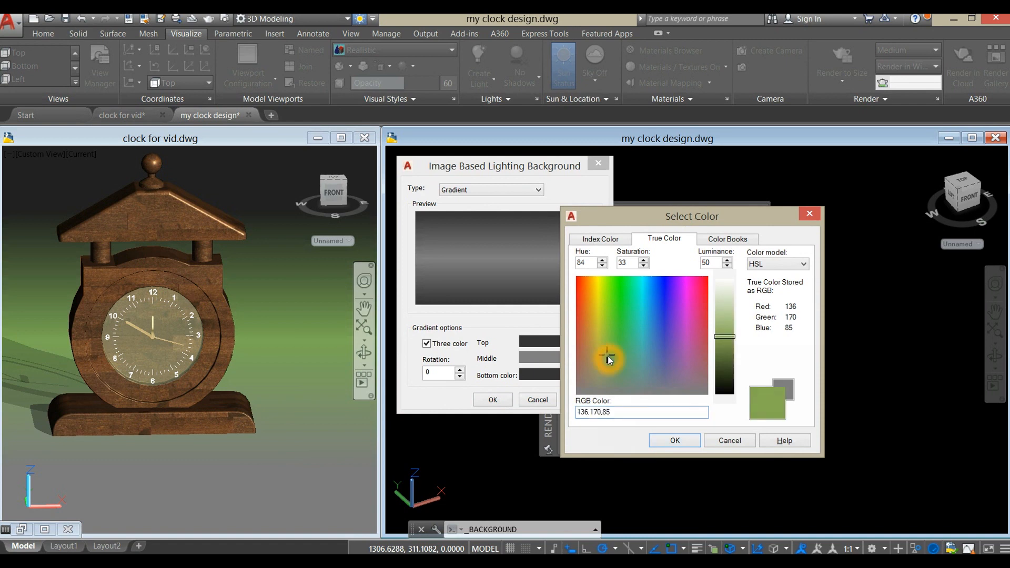
left_click(726, 356)
left_click(676, 442)
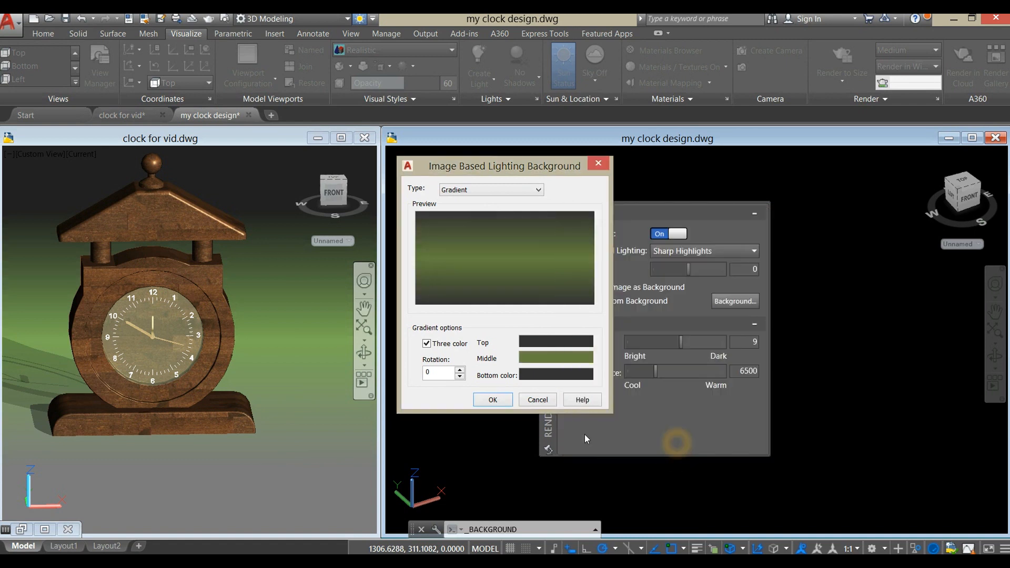
- Set the gradient's bottom color to gray, RGB 107,107,107, and apply the background
left_click(566, 375)
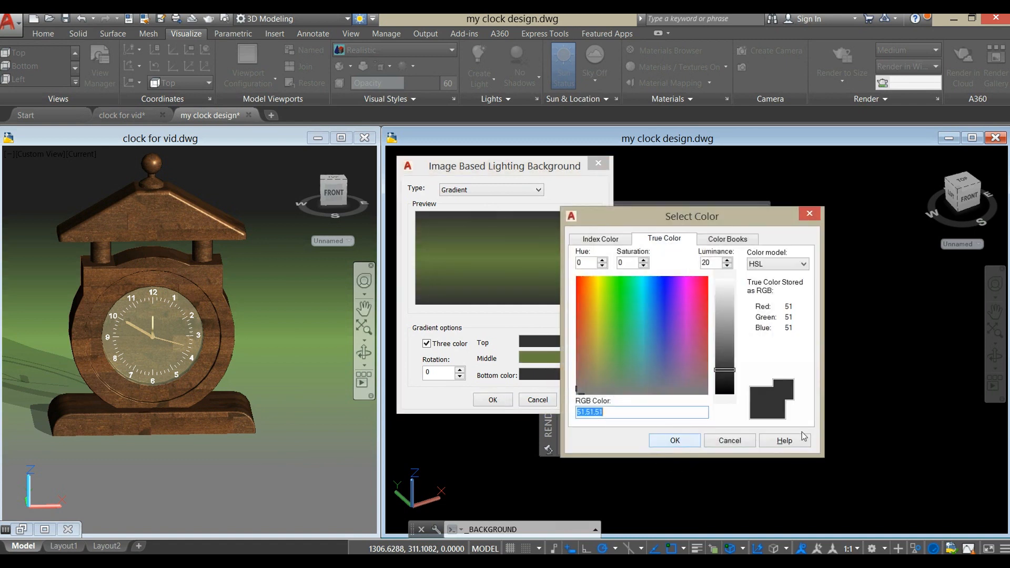
left_click(726, 349)
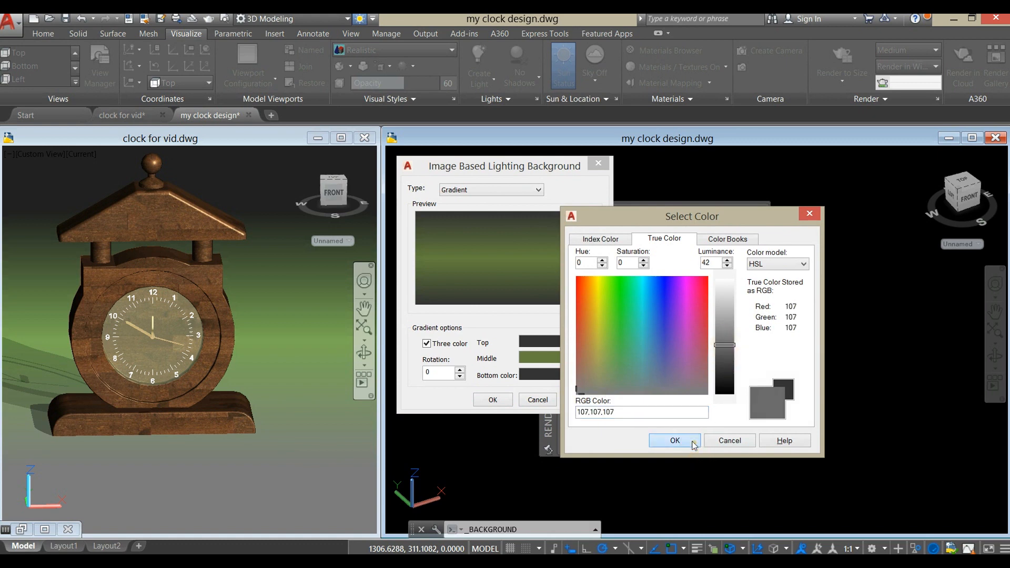
left_click(675, 440)
left_click(493, 400)
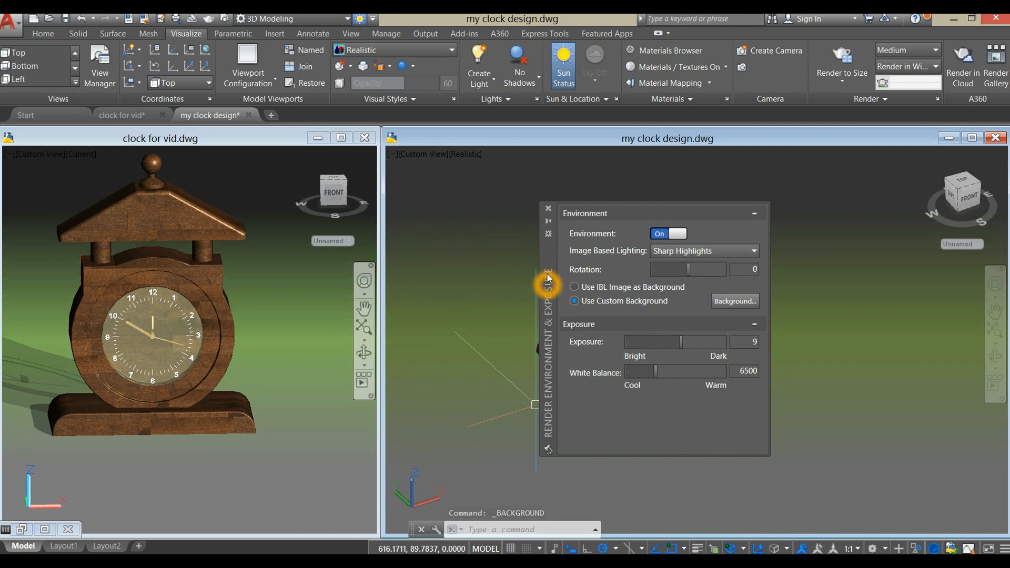
- Brighten the render exposure to about 5.7, close the environment settings, and turn the view around the clock
left_click_drag(544, 252, 683, 258)
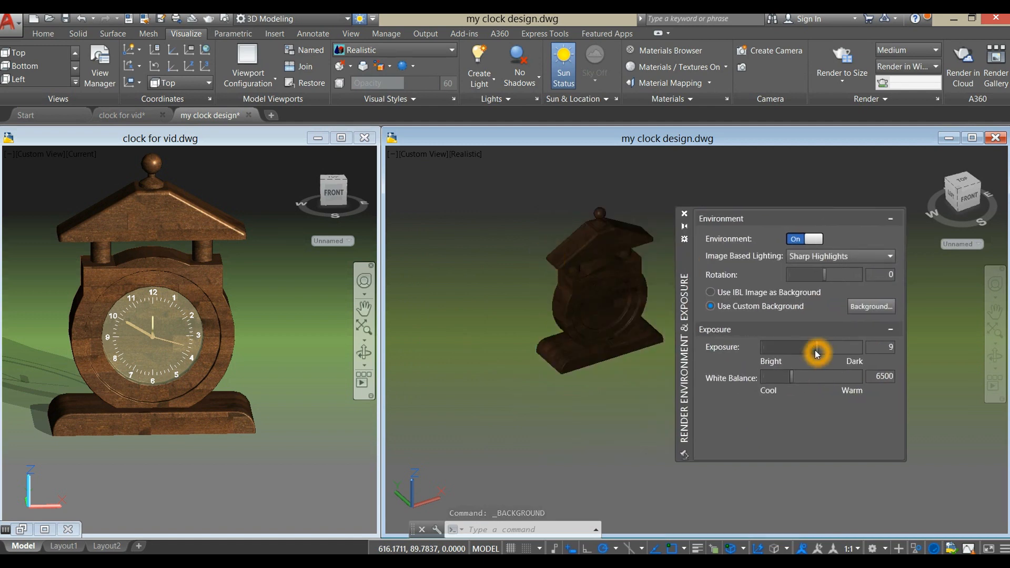
left_click_drag(817, 348, 805, 347)
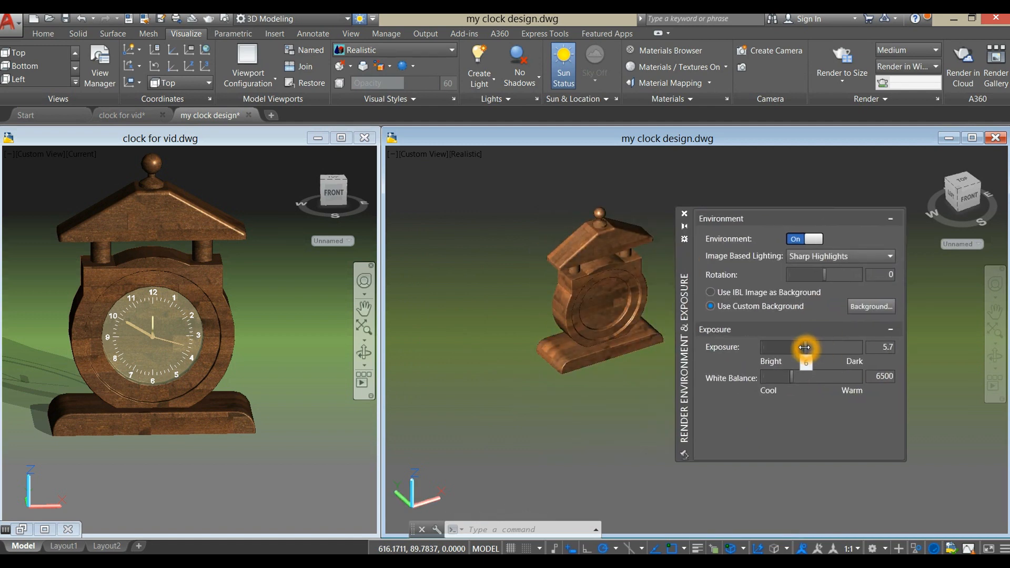
left_click(685, 216)
middle_click_drag(658, 273, 605, 305, "shift")
scroll(602, 232, "up", 3)
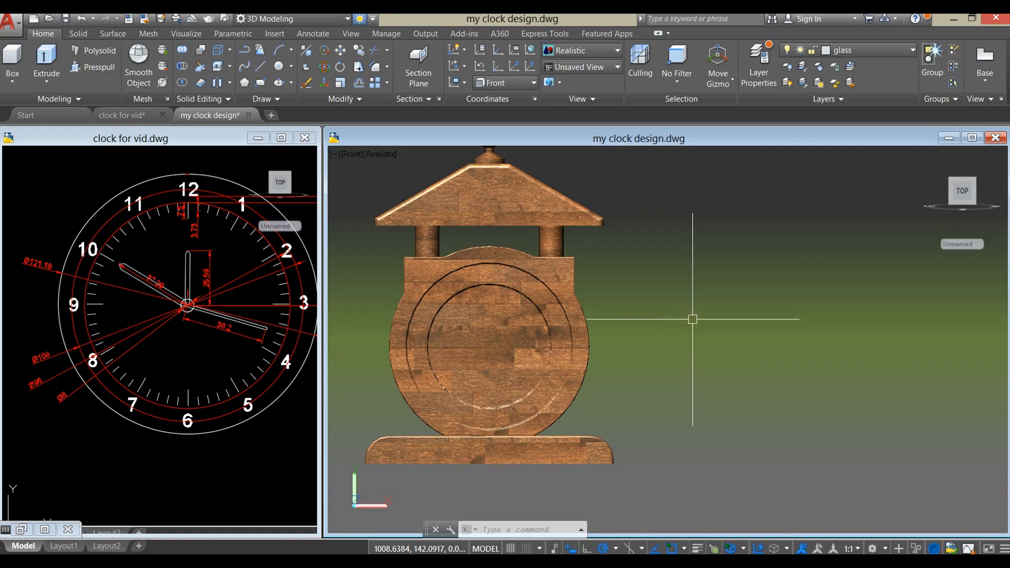
left_click(682, 326)
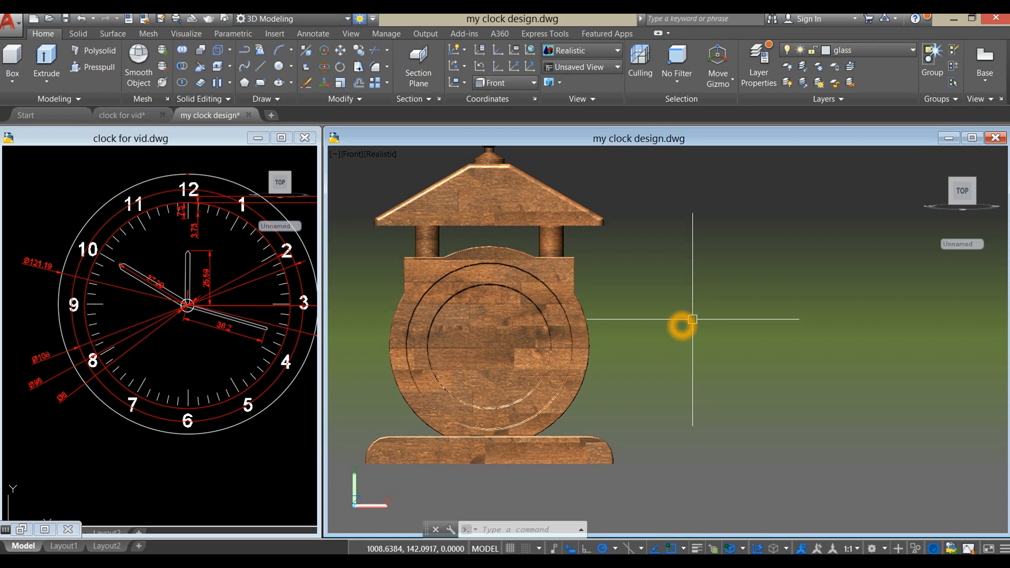
- Draw a circle of diameter 121.19 in the empty space beside the clock model
key("Return")
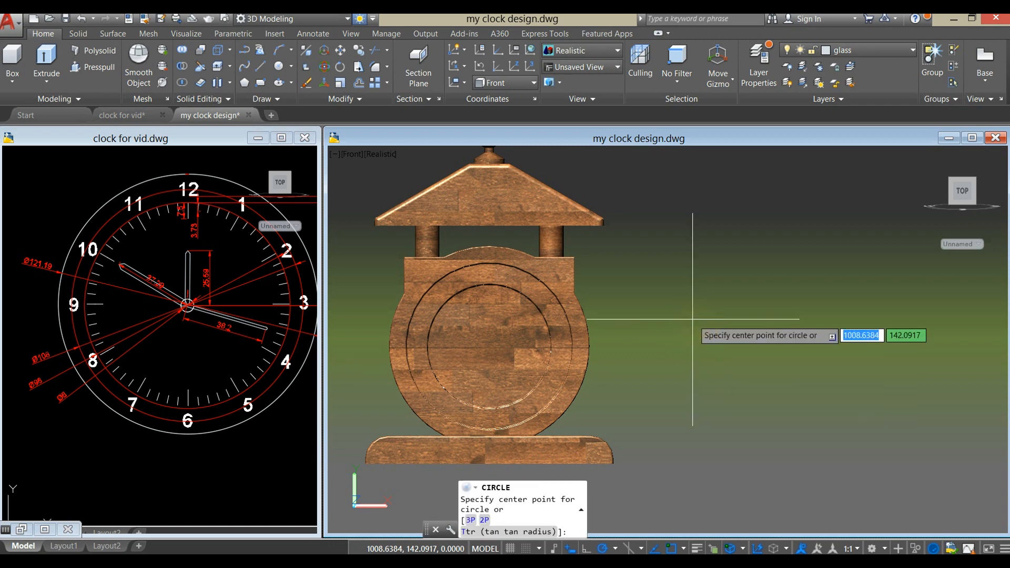
left_click(777, 318)
left_click(789, 213)
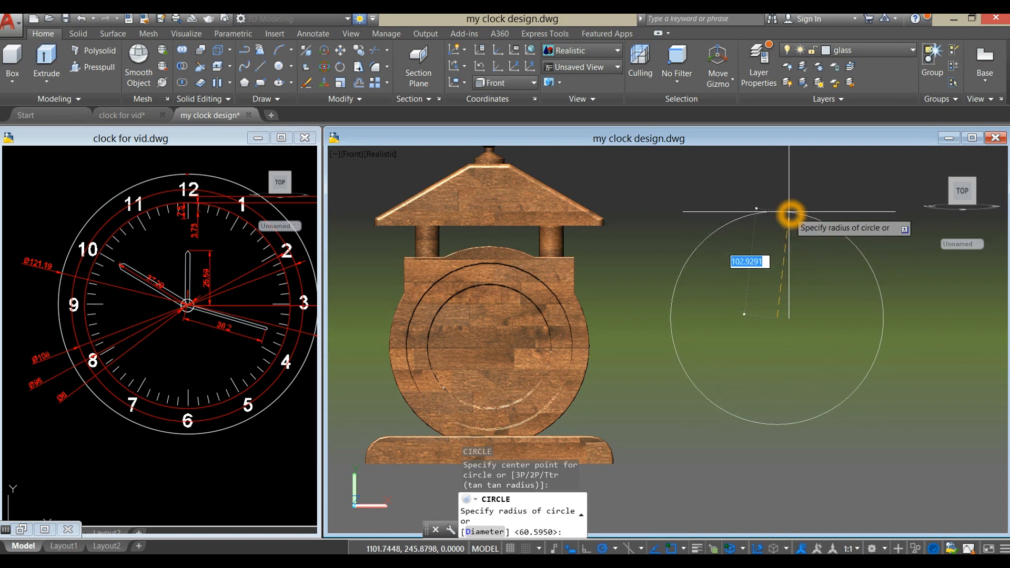
key("Return")
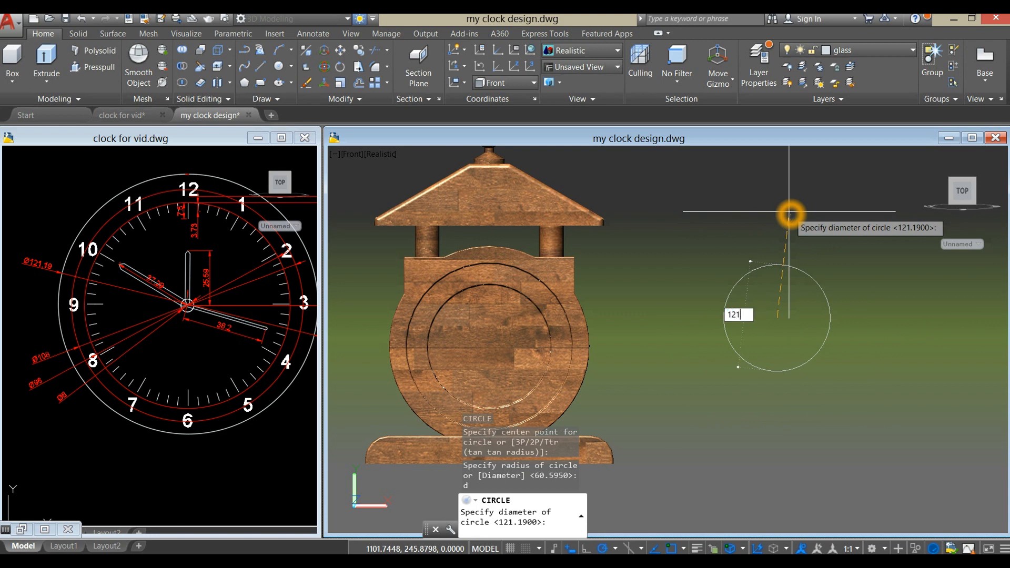
key("Return")
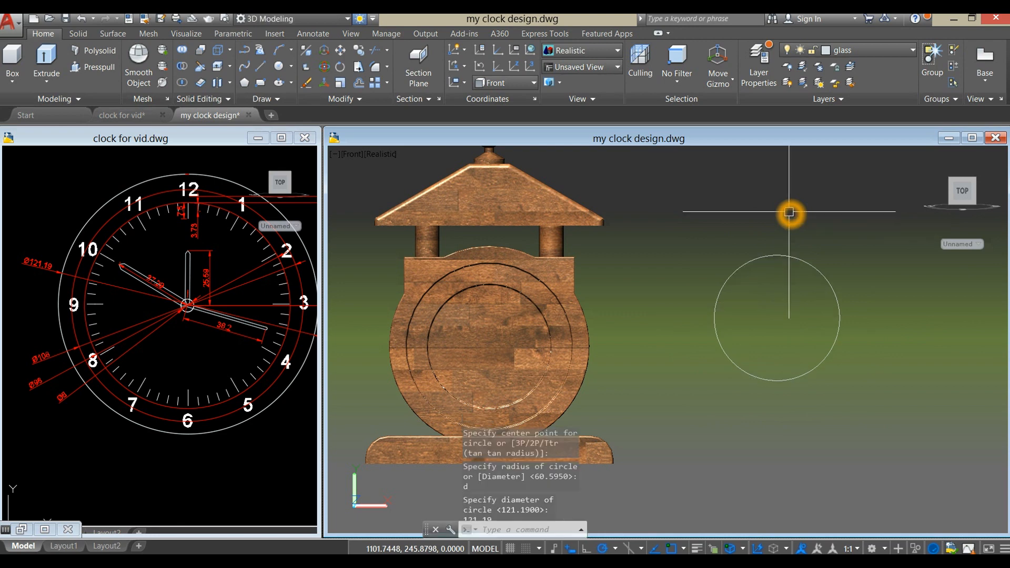
- Draw a circle of diameter 108 concentric with the 121.19 circle
scroll(825, 299, "up", 2)
scroll(824, 297, "up", 3)
middle_click_drag(824, 297, 733, 275)
scroll(810, 257, "down", 2)
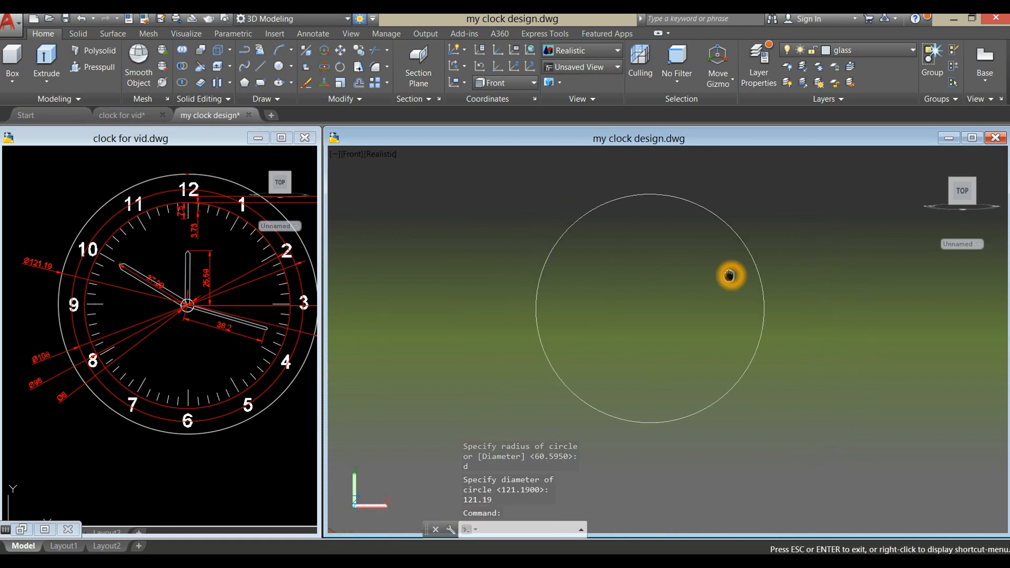
right_click(673, 259)
left_click(710, 266)
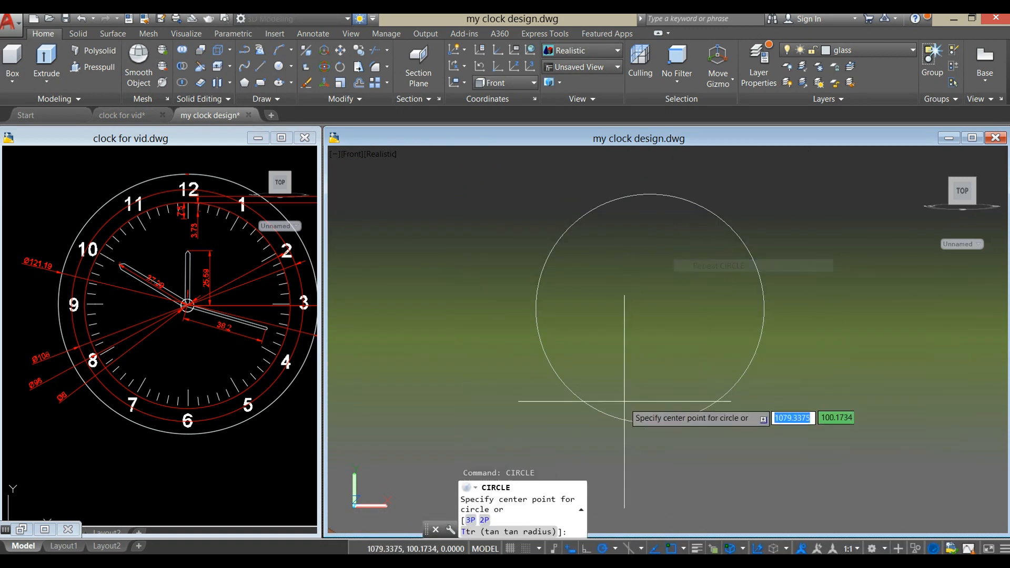
left_click(653, 309)
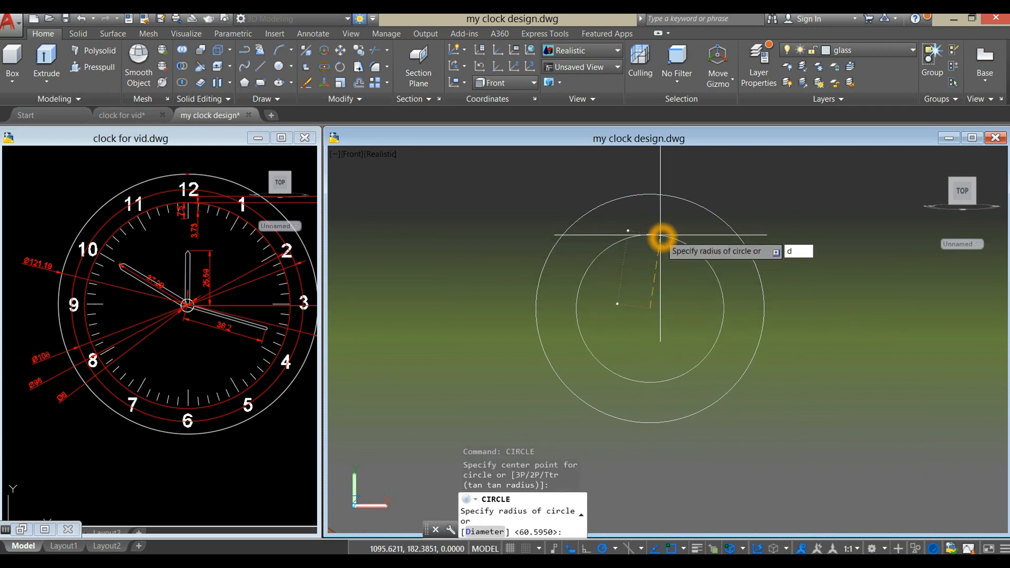
key("Return")
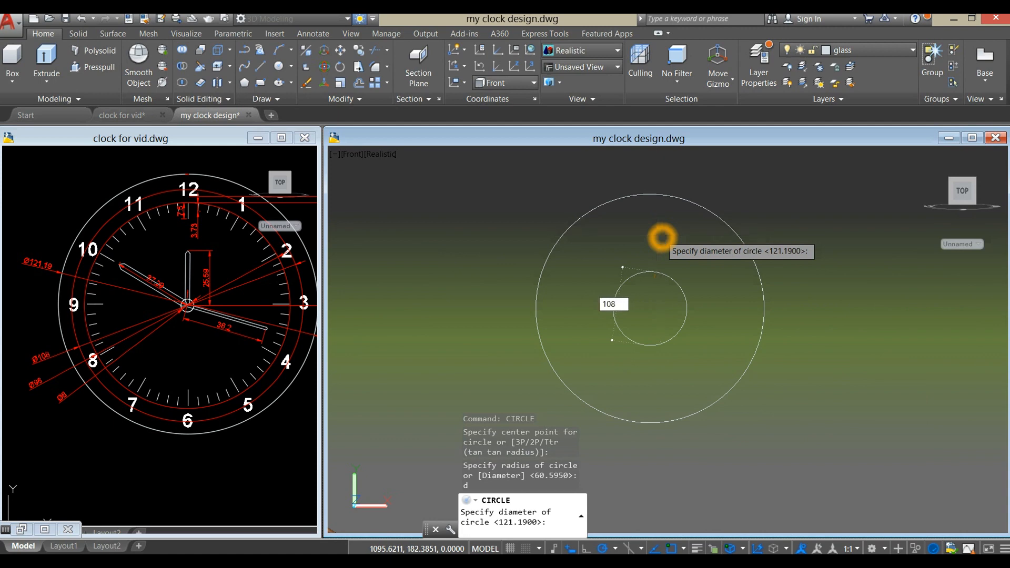
key("Return")
- Add a third concentric circle of diameter 96 inside the 108 circle
right_click(660, 235)
left_click(699, 241)
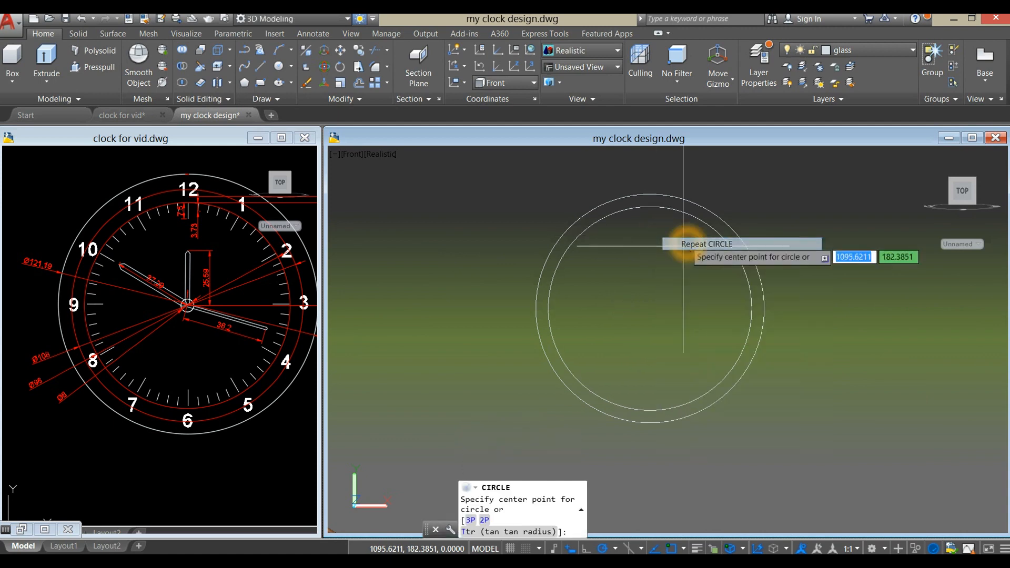
left_click(650, 308)
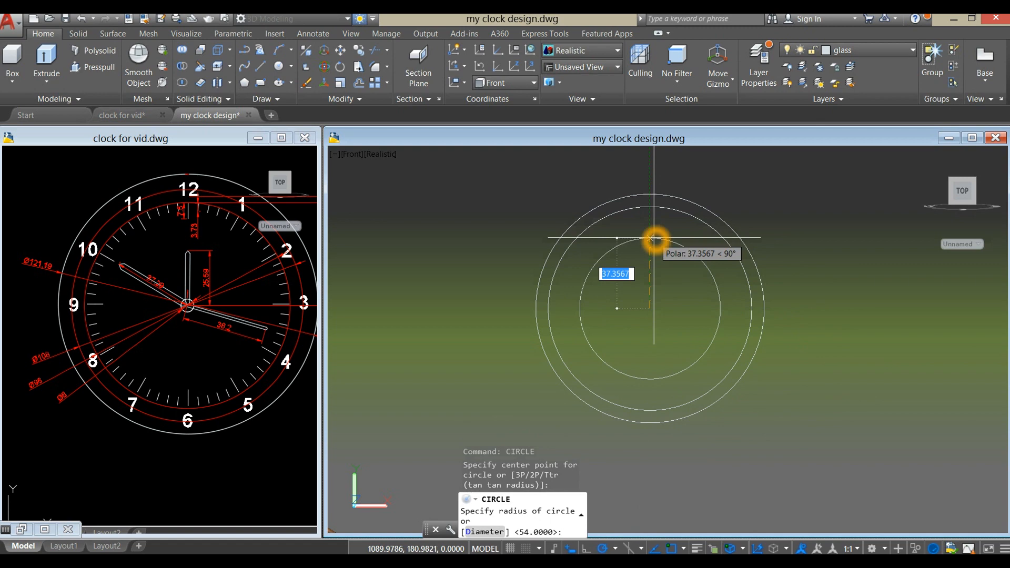
type("d")
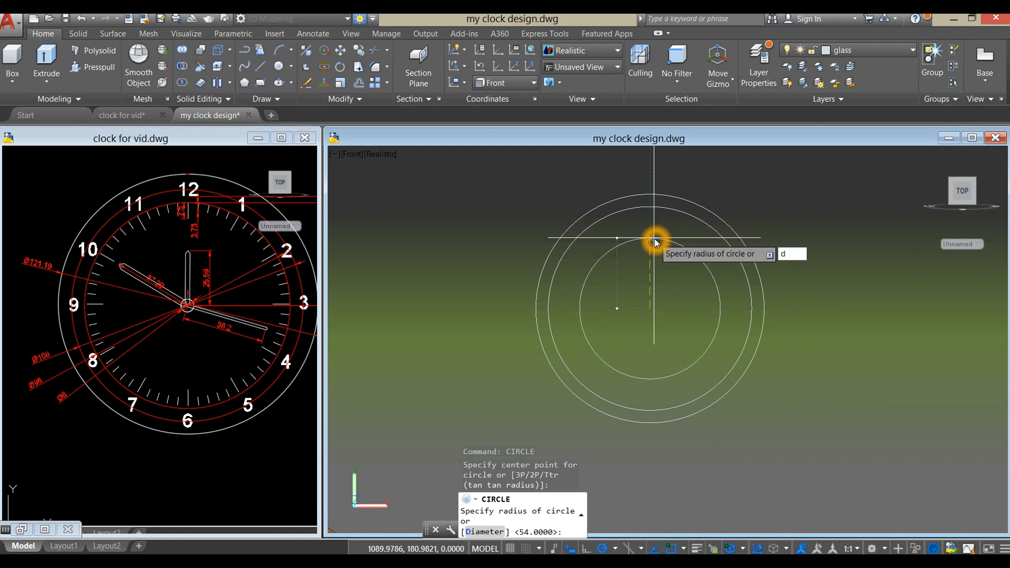
key("Return")
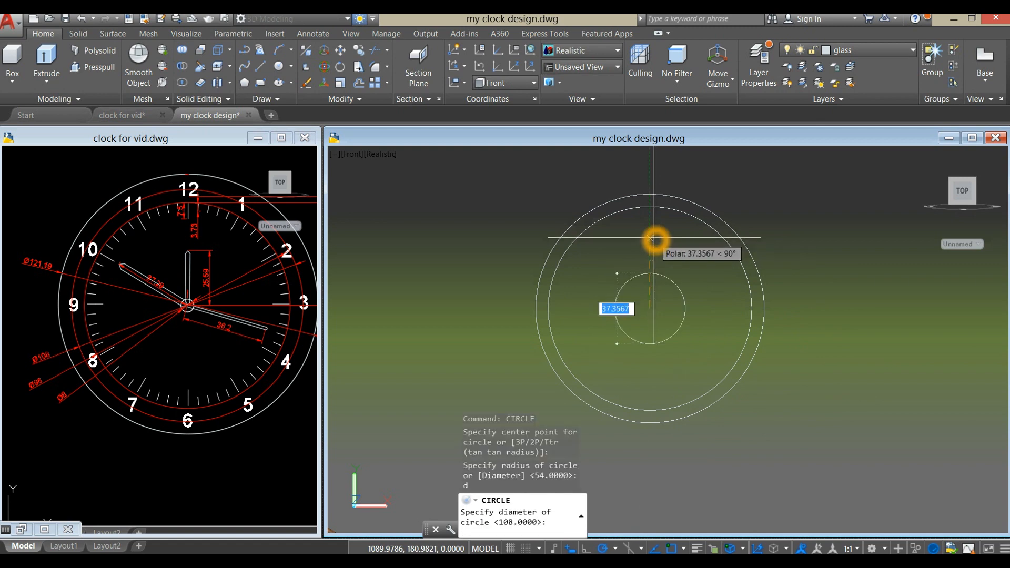
type("96")
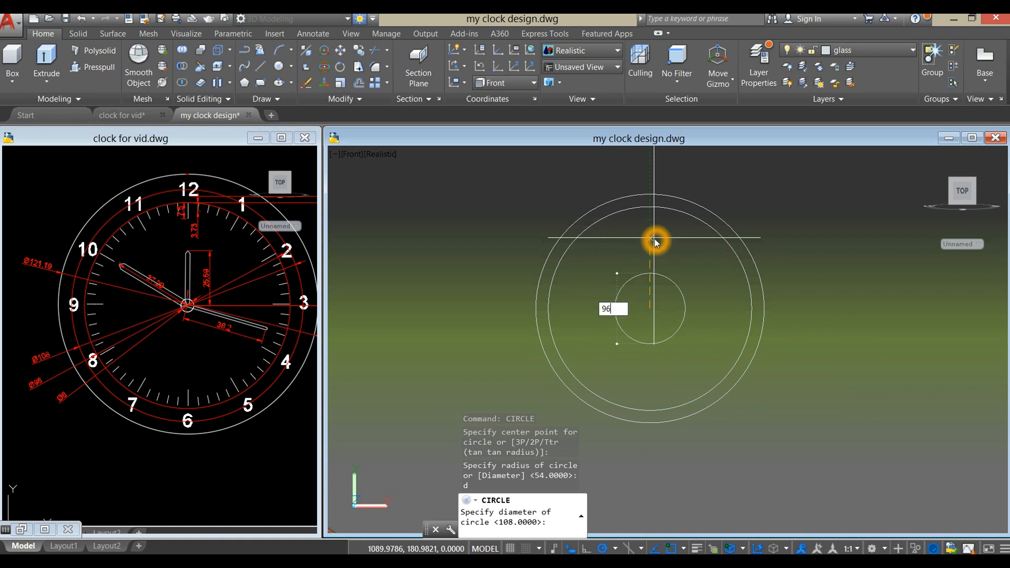
key("Return")
- Draw a small circle of diameter 6 at the common center of the dial circles
right_click(655, 241)
left_click(673, 246)
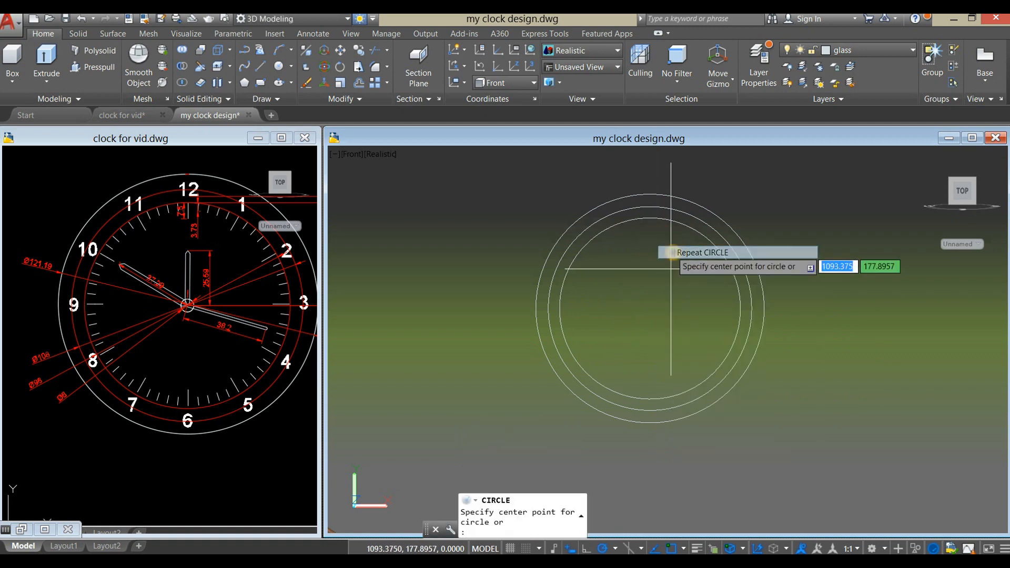
left_click(652, 309)
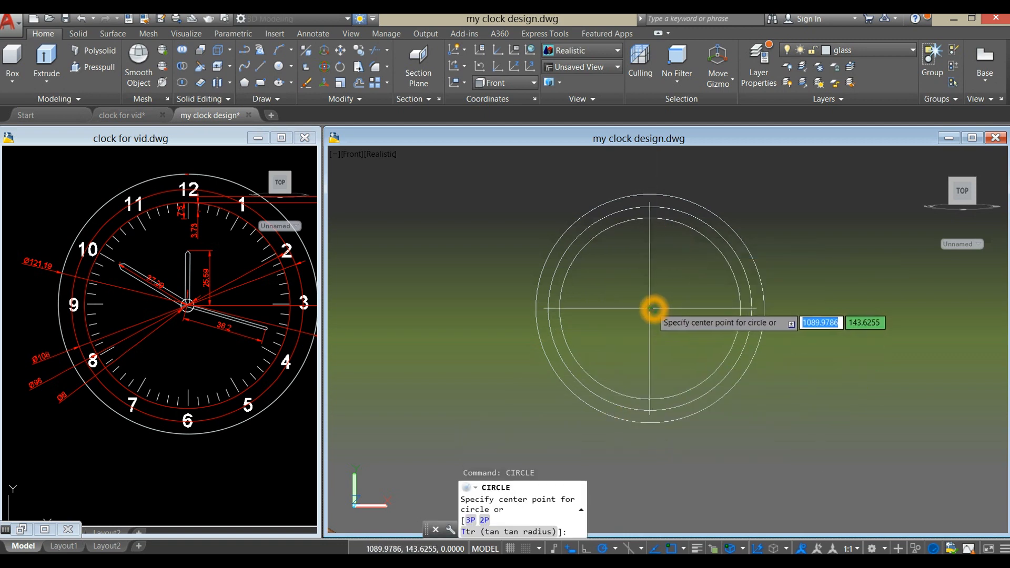
left_click(668, 262)
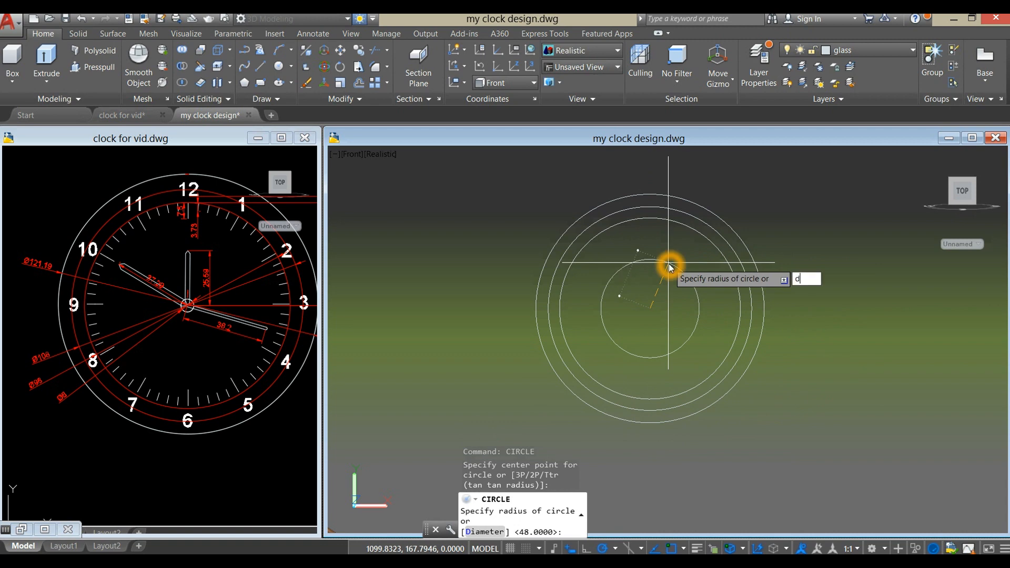
type("d")
key("Return")
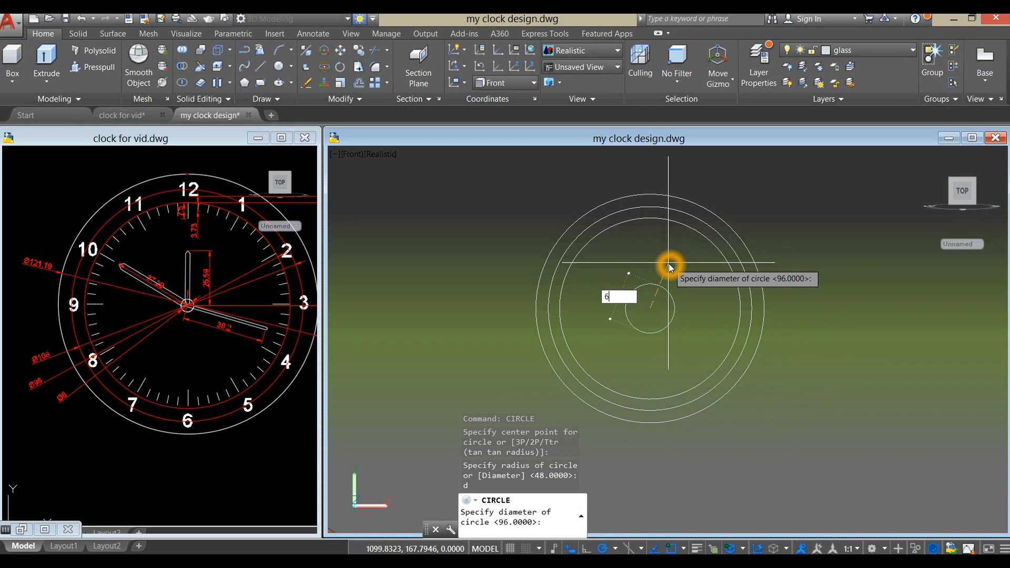
type("6")
key("Return")
- Following the reference drawing, draw a 7.5 long hour mark from the top of the 96 circle straight toward the center
left_click(180, 224)
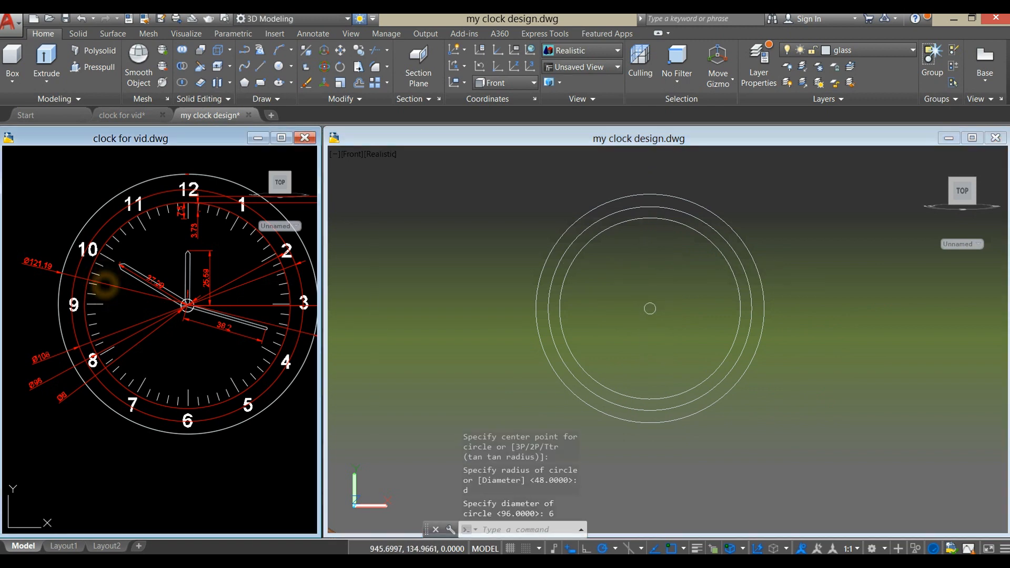
scroll(181, 225, "up", 6)
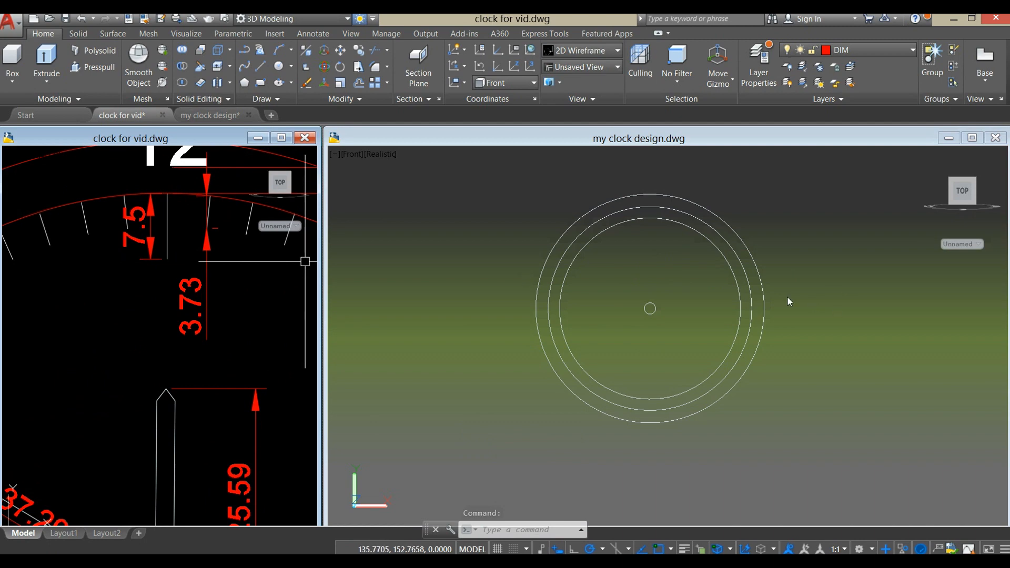
left_click(801, 257)
left_click(794, 241)
type("l")
key("Return")
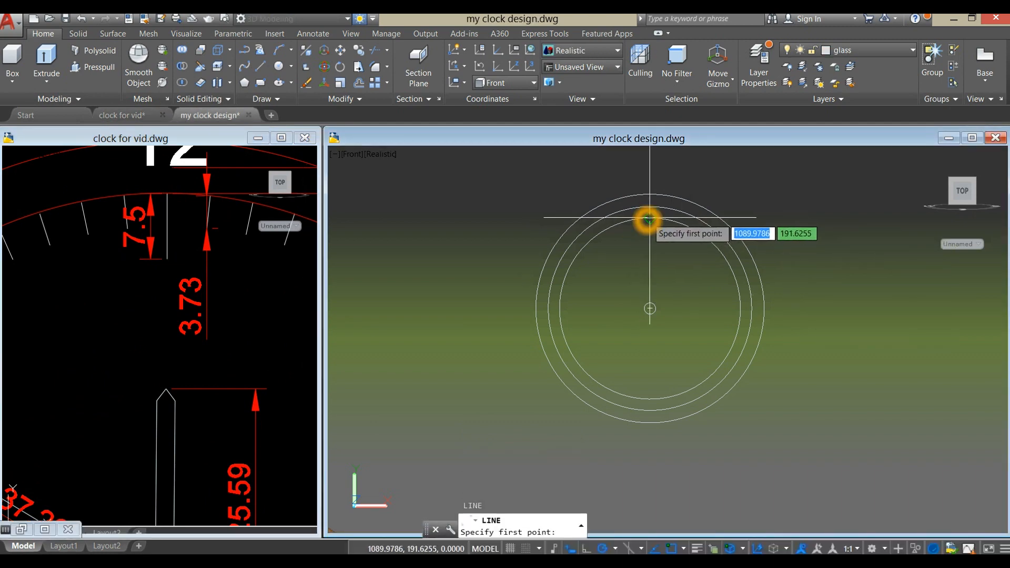
left_click(649, 217)
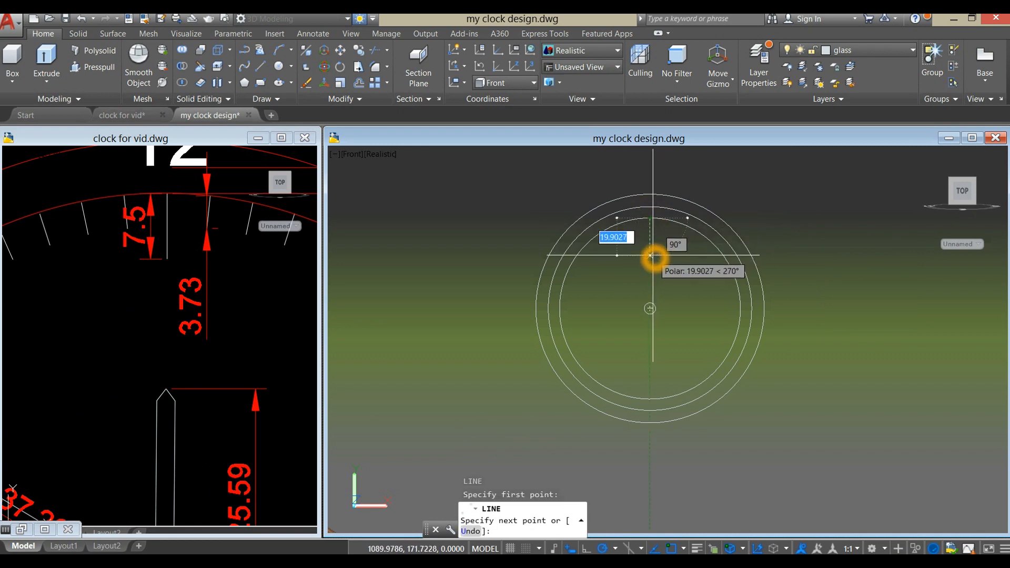
type("7")
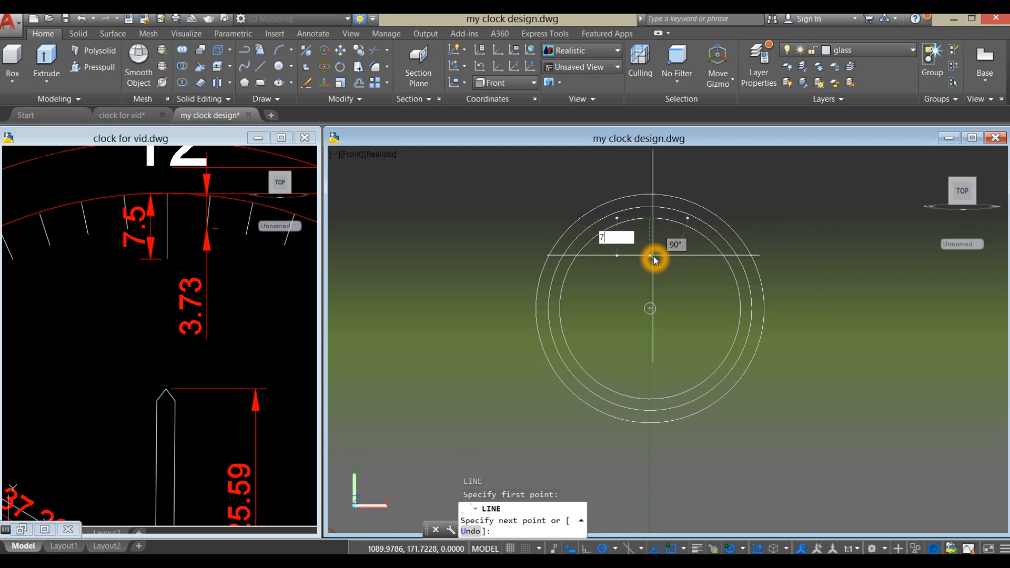
key("Return")
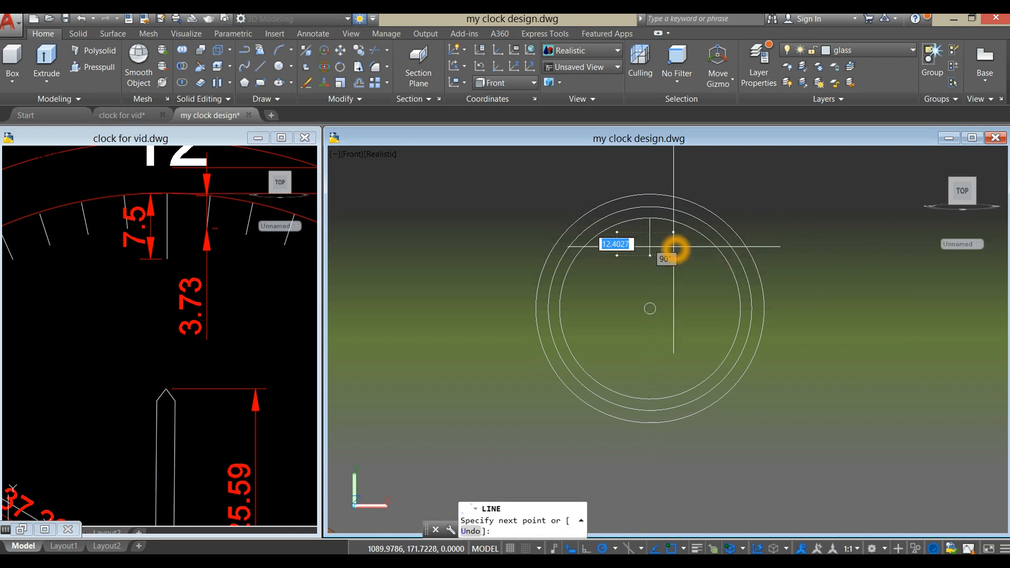
right_click(673, 246)
left_click(700, 255)
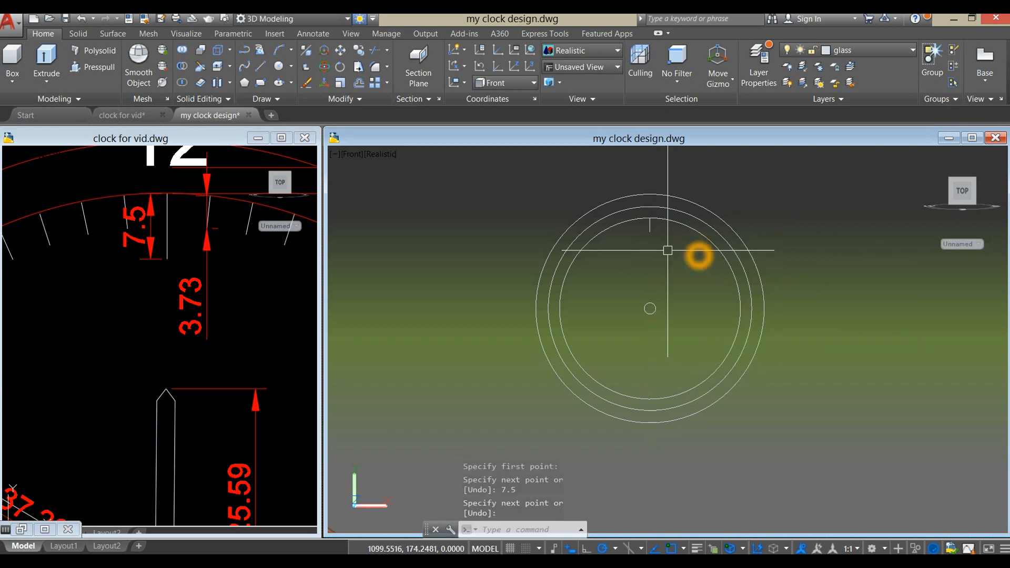
- Polar-array the 7.5 hour mark around the dial center with 12 items over 360 degrees
type("A")
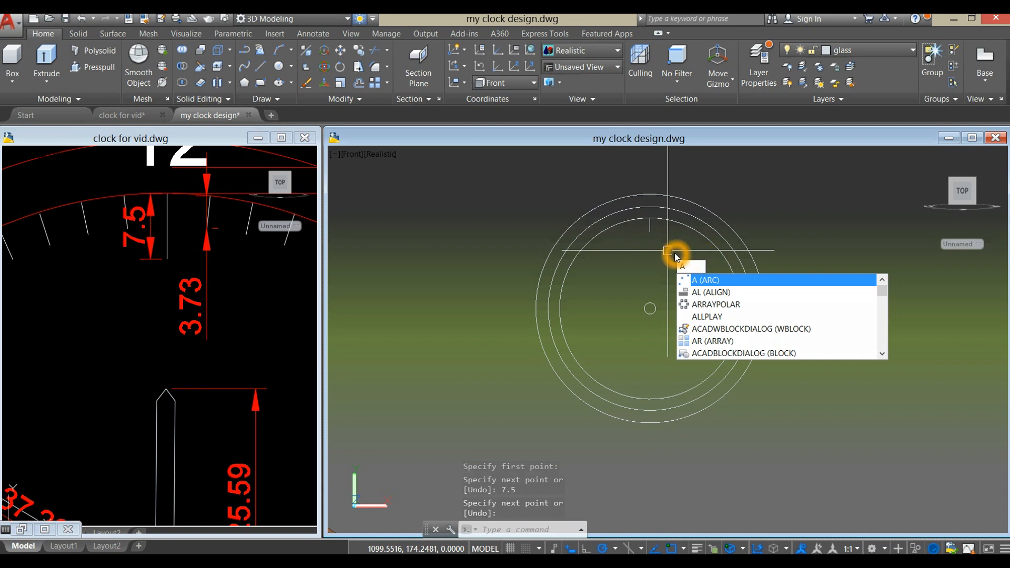
left_click(738, 305)
left_click(650, 227)
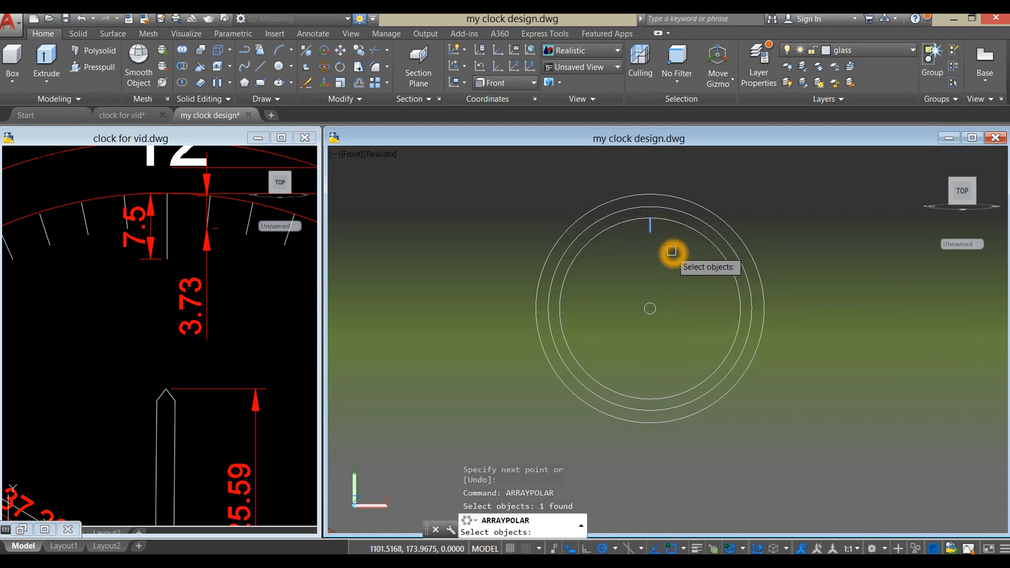
key("Return")
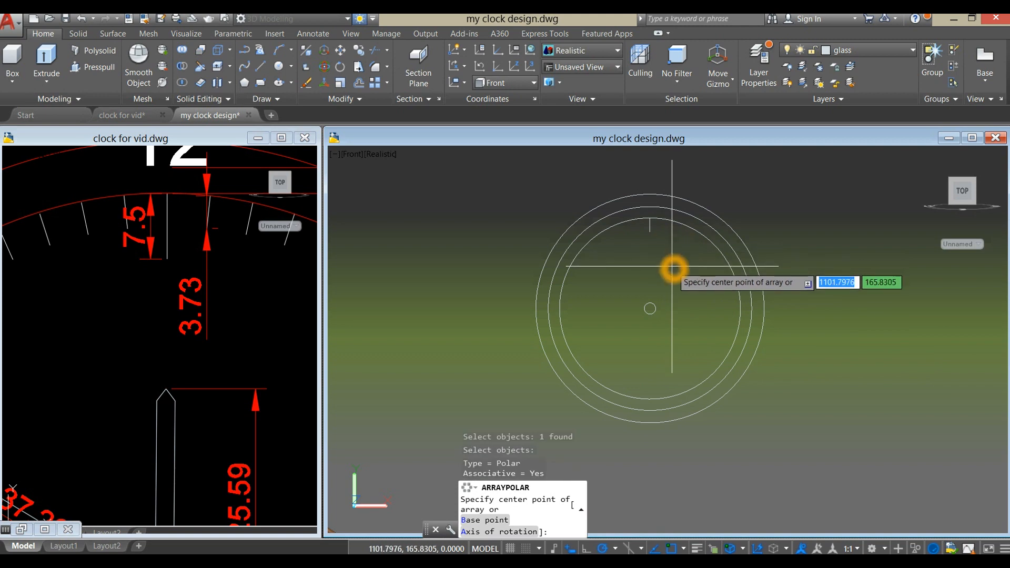
left_click(651, 309)
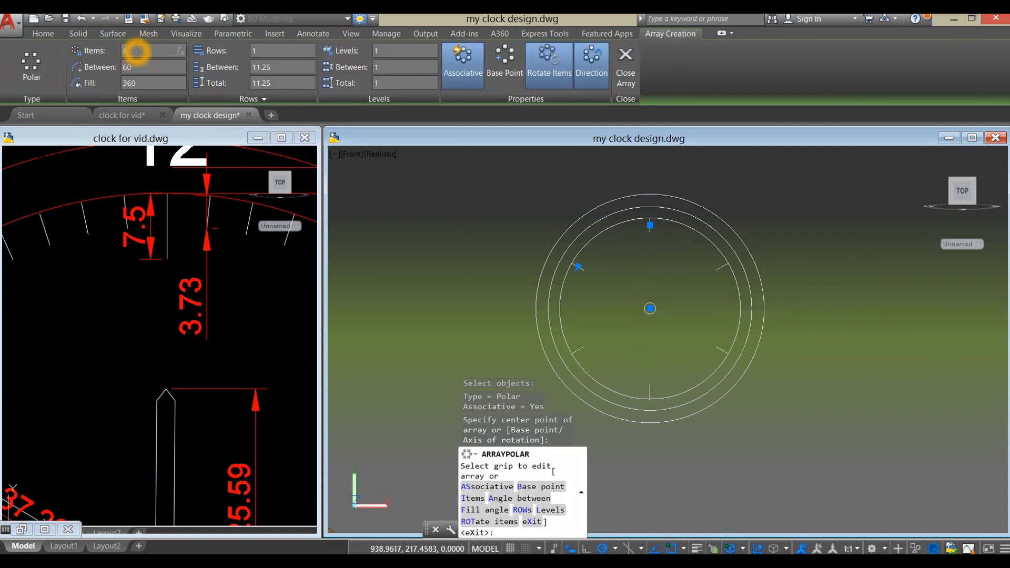
key("Return")
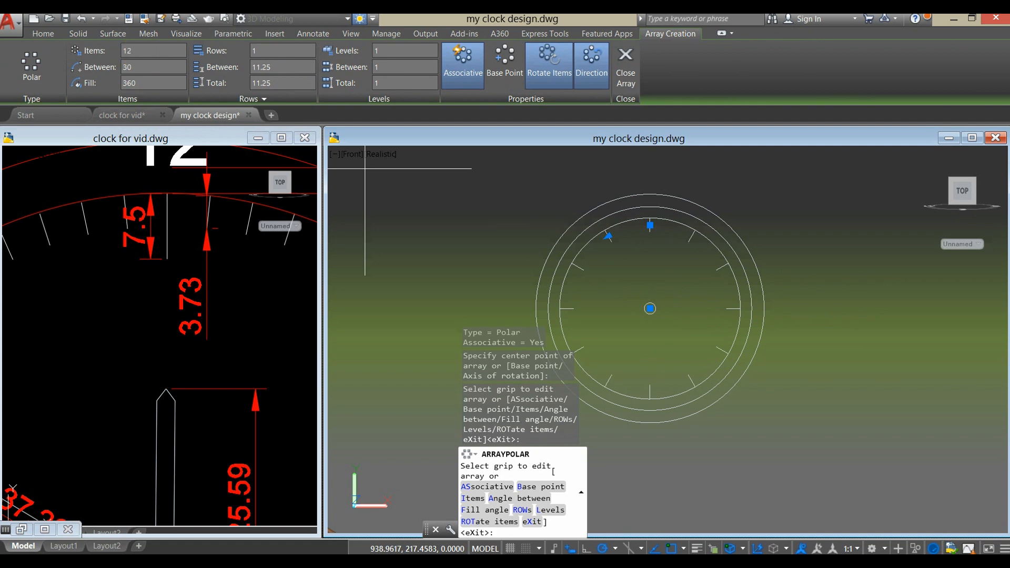
right_click(619, 171)
left_click(647, 178)
- Explode the polar array of hour marks into separate lines
scroll(645, 183, "down", 5)
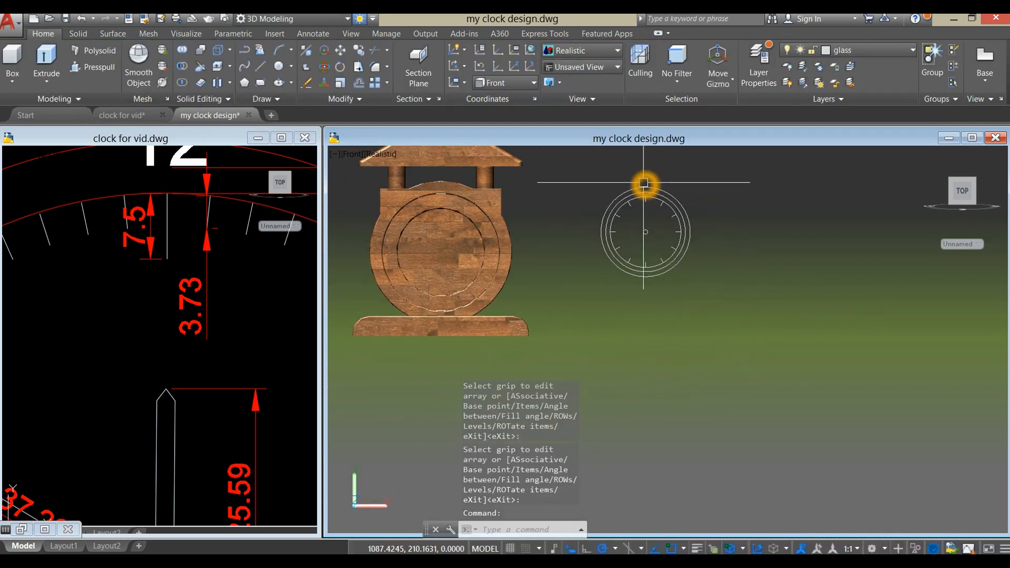
type("x")
key("Return")
scroll(652, 194, "up", 5)
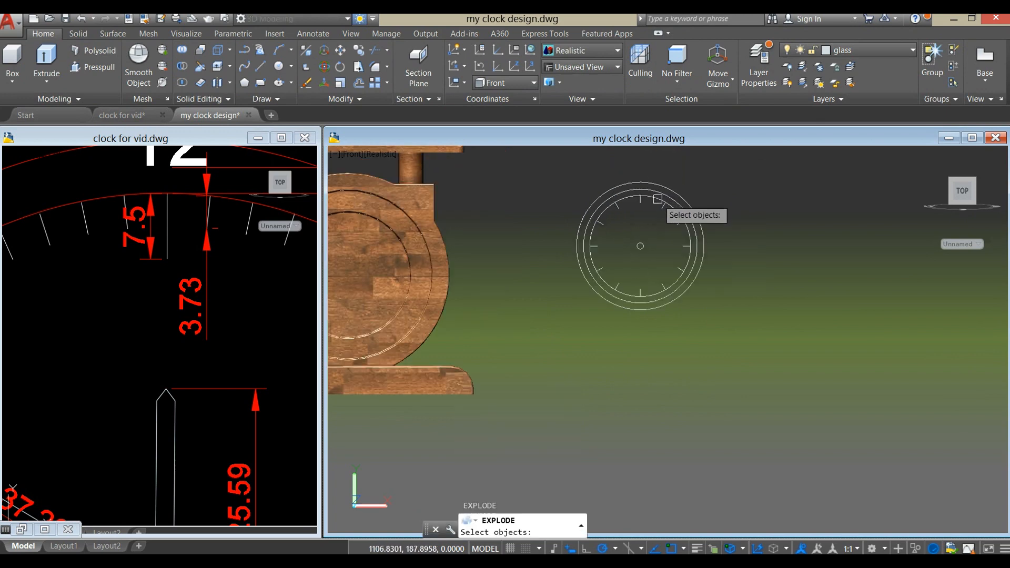
left_click(620, 201)
right_click(701, 177)
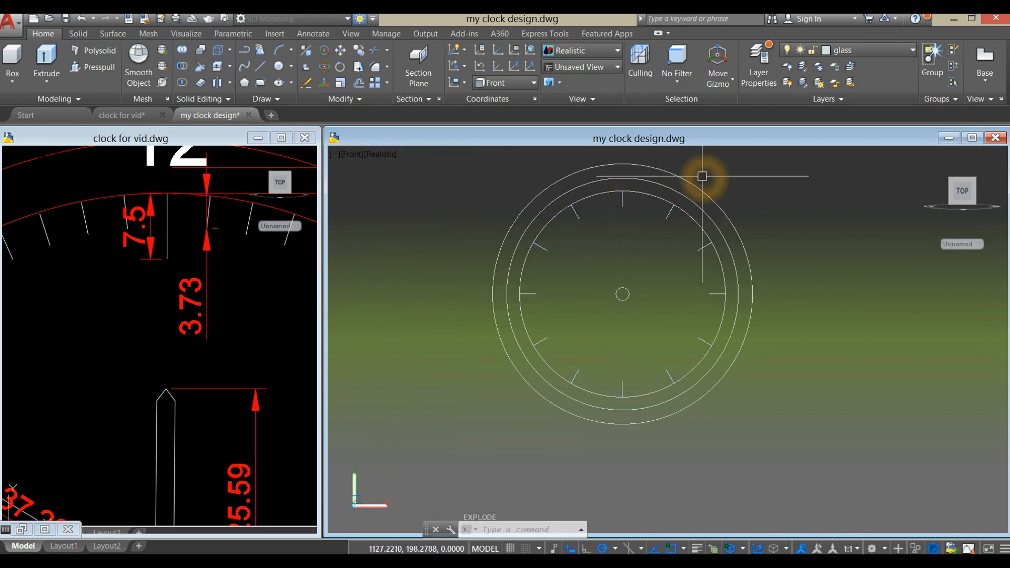
- Draw a 3.73 long minute mark from the top of the 96 circle straight toward the center
scroll(664, 216, "down", 3)
scroll(635, 219, "up", 2)
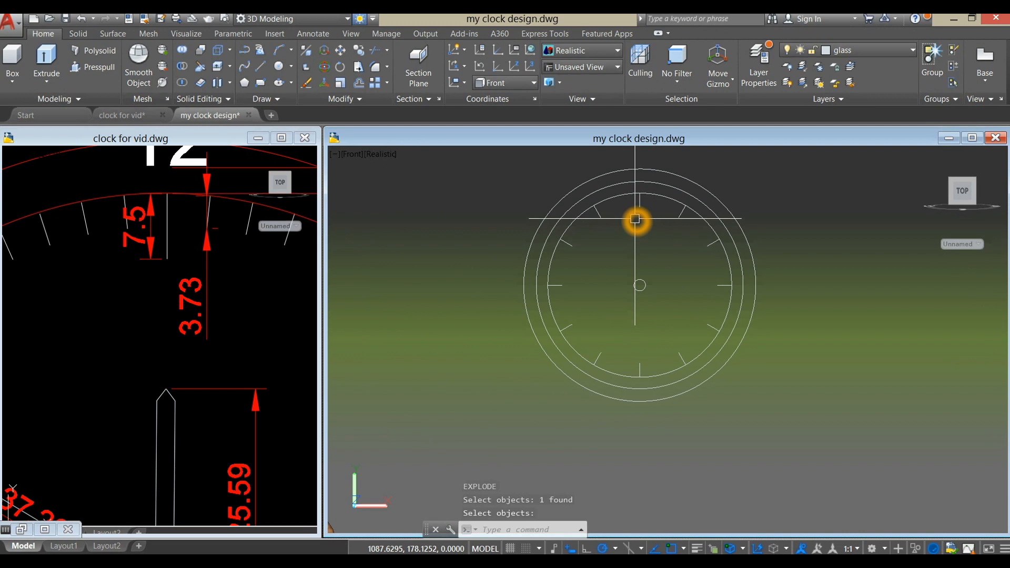
type("l")
key("Return")
scroll(638, 211, "up", 3)
left_click(636, 181)
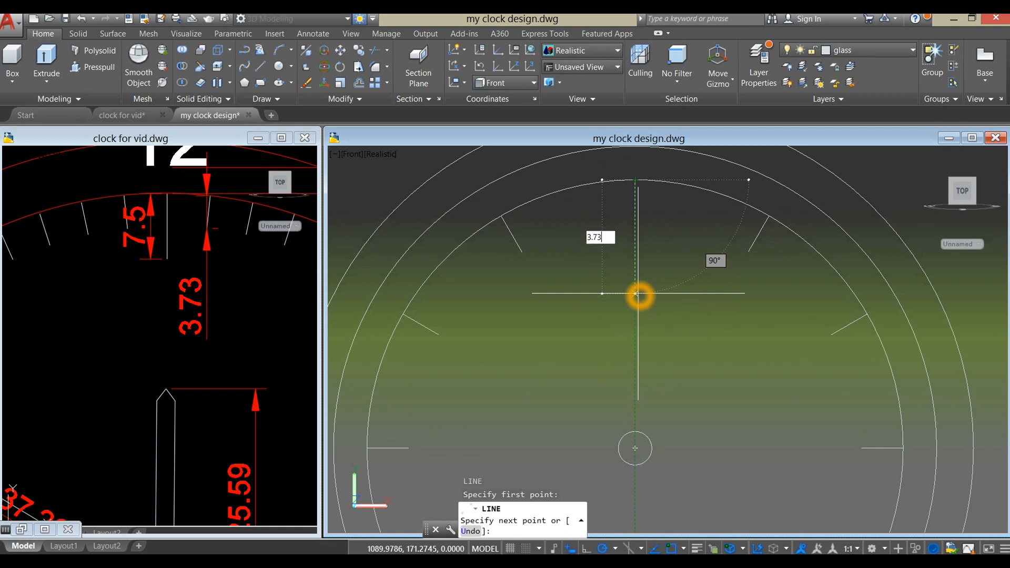
key("Return")
right_click(657, 199)
left_click(684, 207)
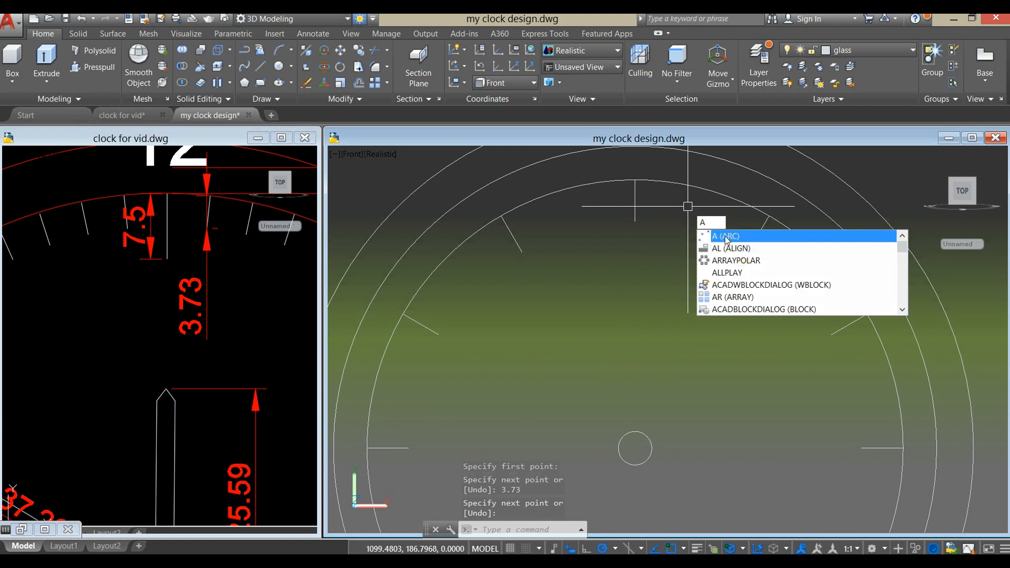
- Polar-array the 3.73 minute mark around the dial center with 60 items over 360 degrees
left_click(736, 262)
left_click(635, 196)
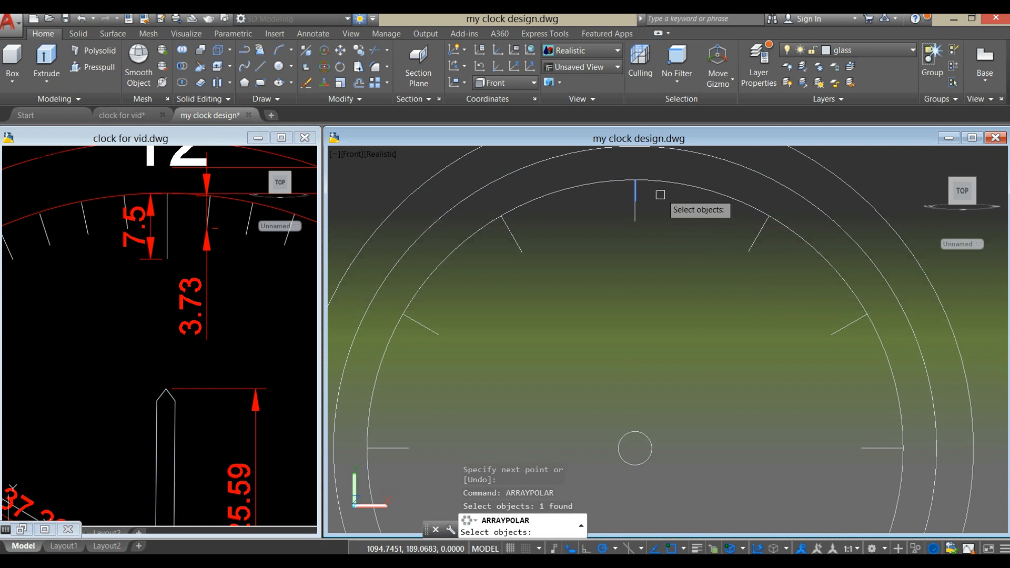
key("Return")
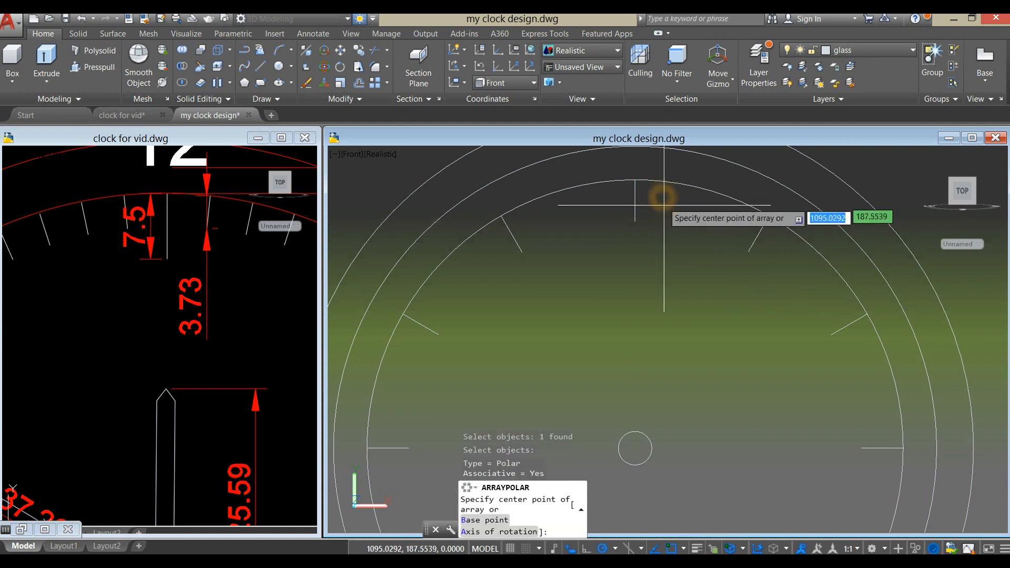
left_click(636, 451)
scroll(634, 447, "down", 4)
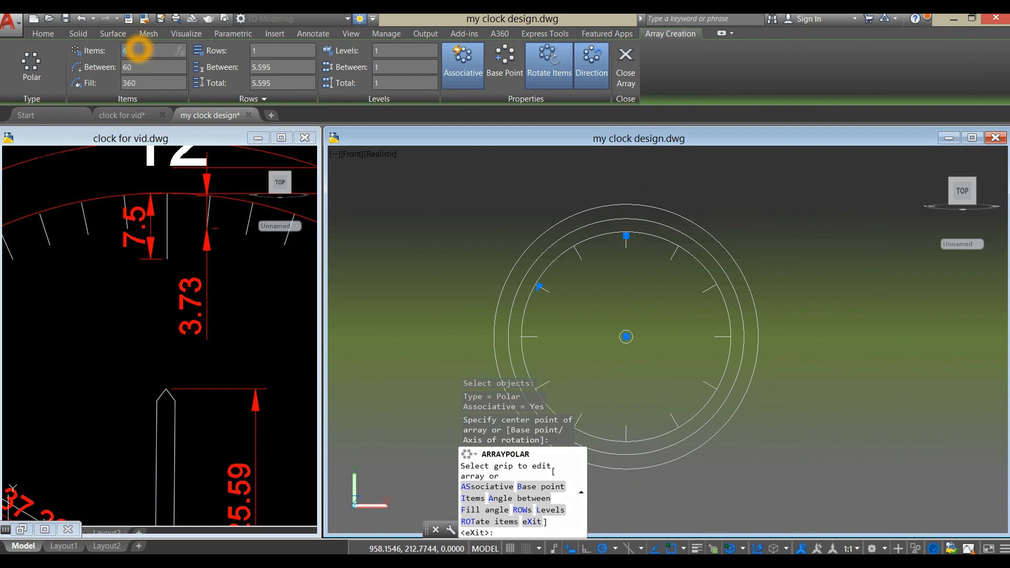
key("Return")
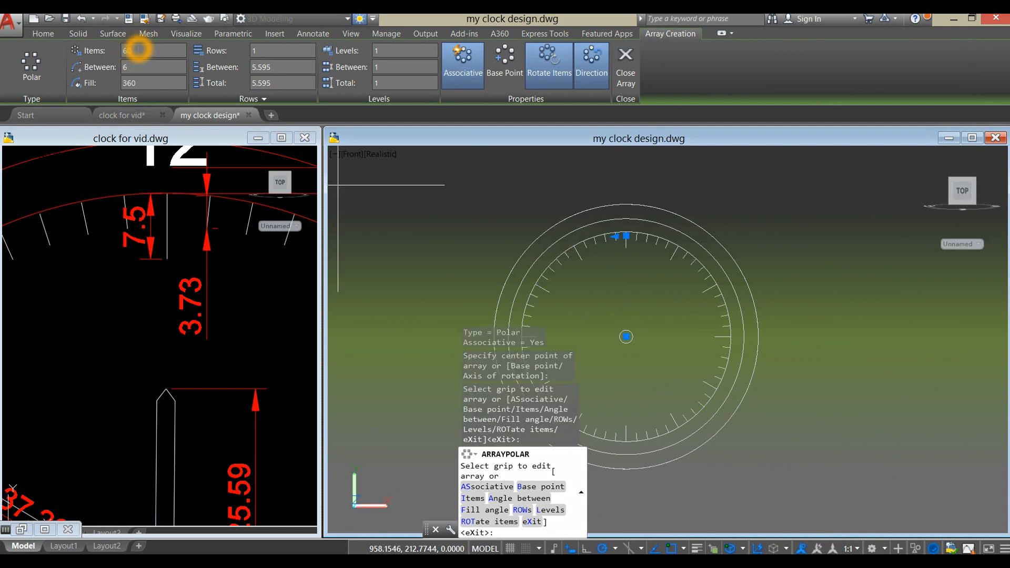
right_click(620, 278)
left_click(660, 292)
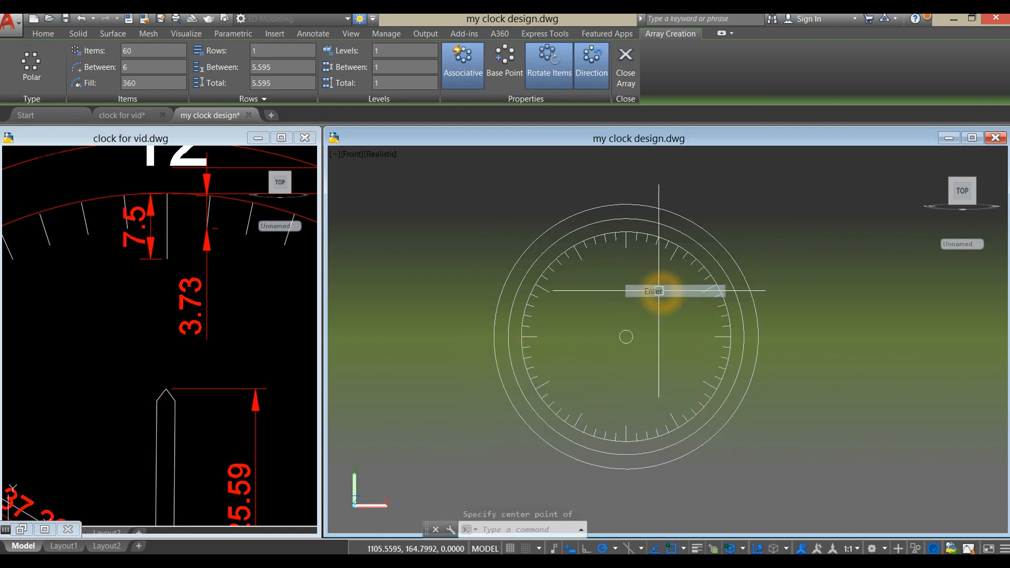
scroll(652, 294, "up", 2)
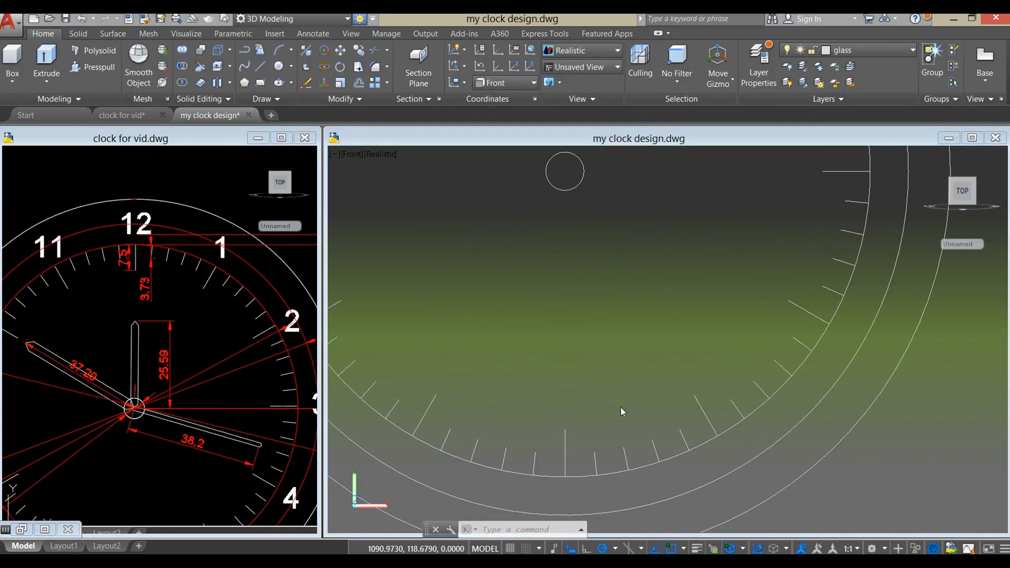
- Make sure the Node object snap is enabled in the drafting settings
right_click(601, 551)
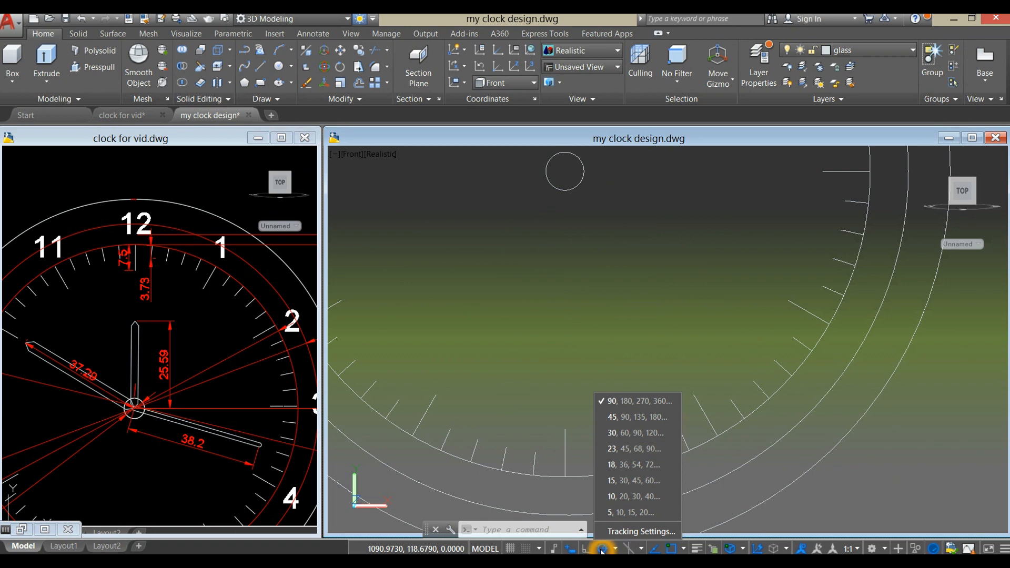
left_click(627, 532)
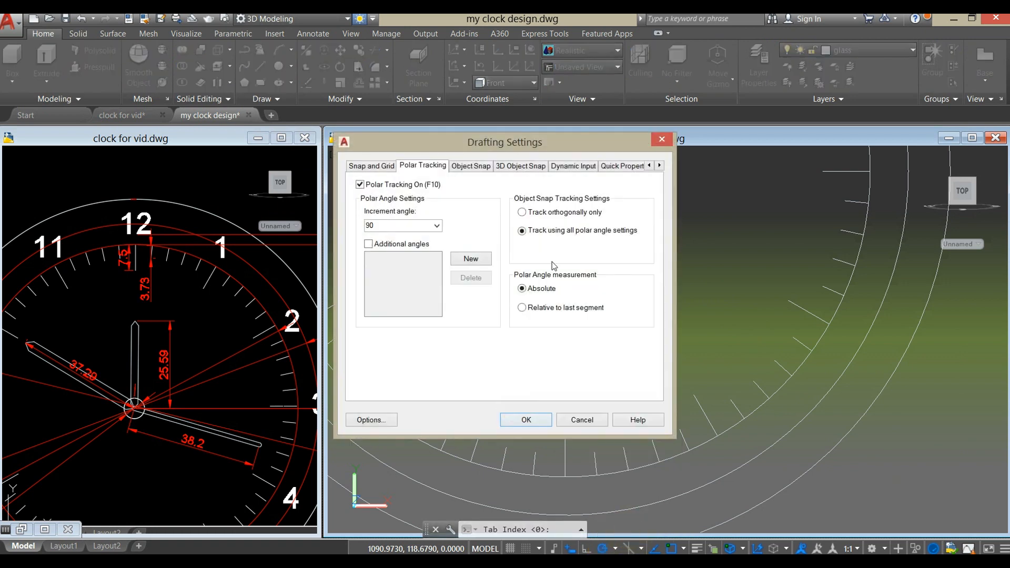
left_click(470, 166)
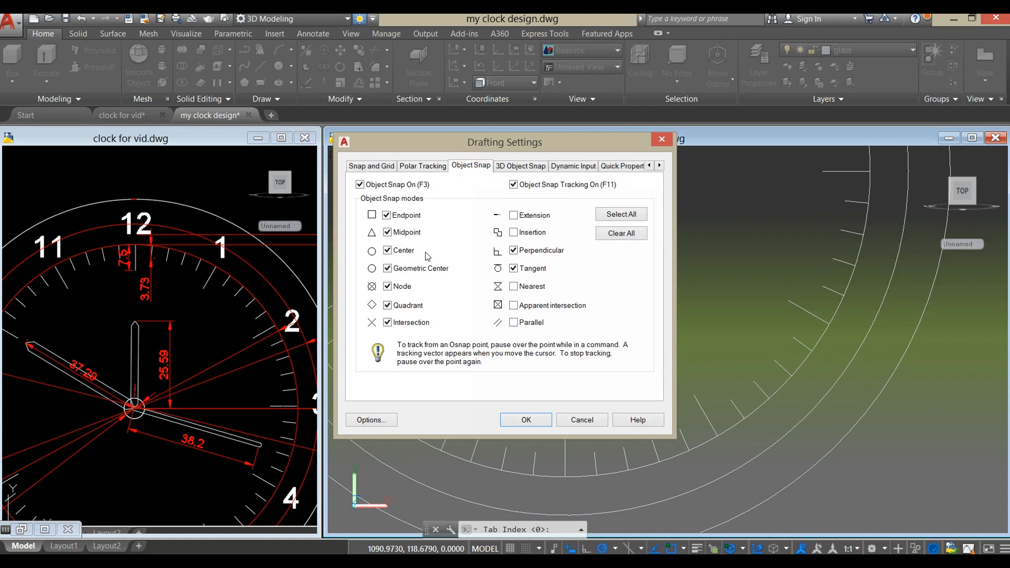
left_click(388, 286)
left_click(526, 420)
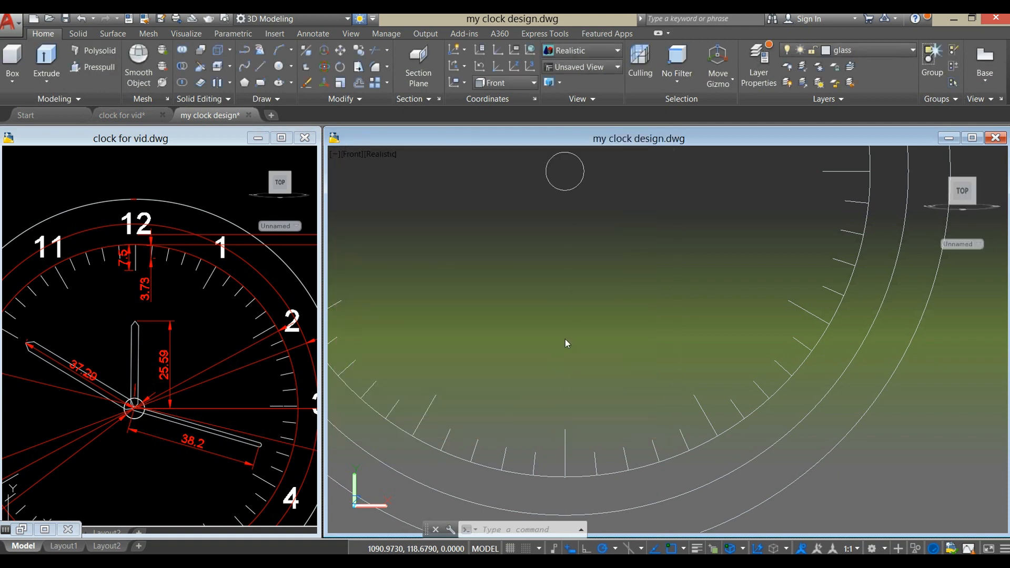
- Divide the middle circle between the marks' circle and the outer circle into 12 segments
scroll(567, 329, "down", 5)
scroll(554, 295, "up", 3)
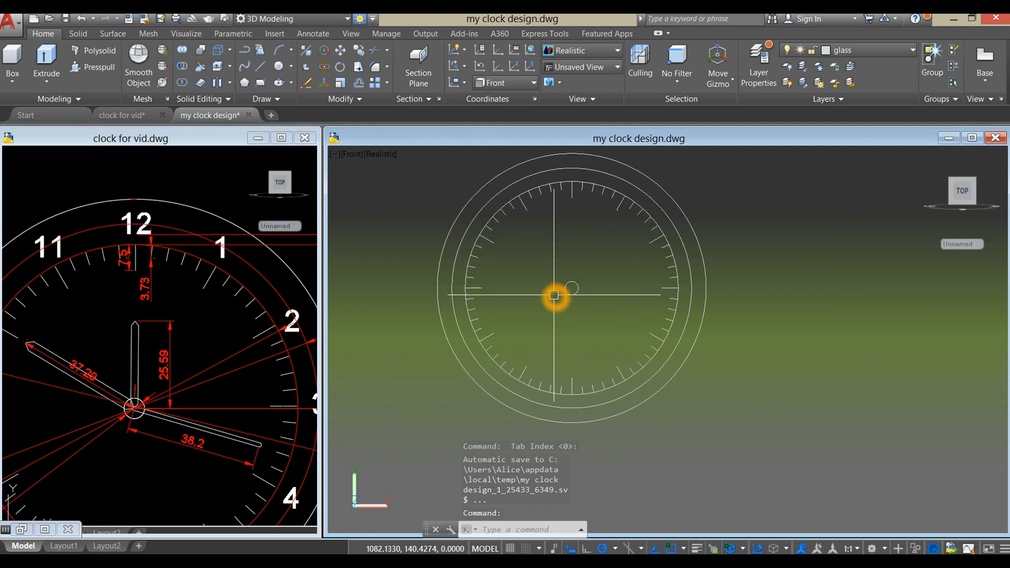
type("ivi")
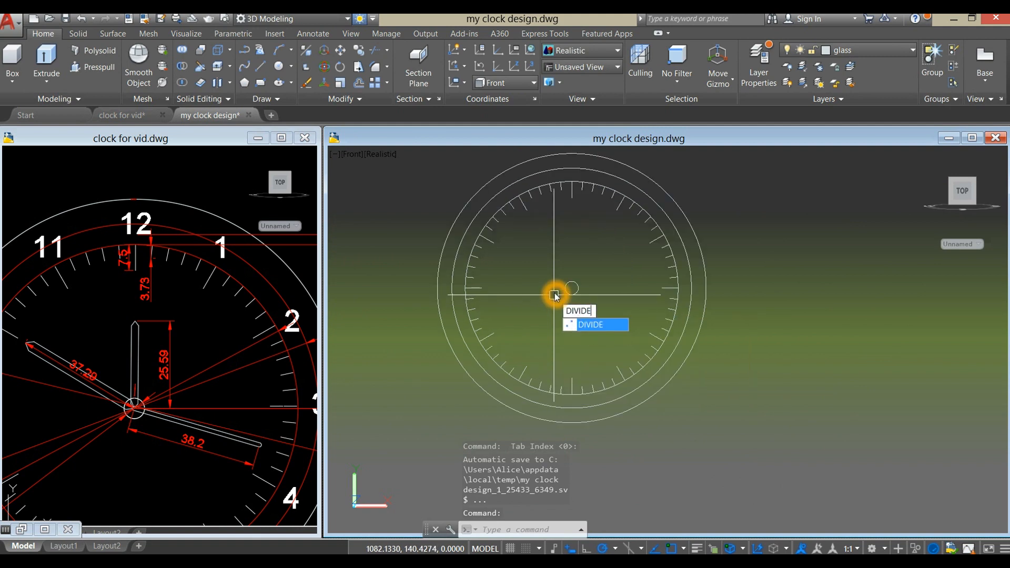
key("Return")
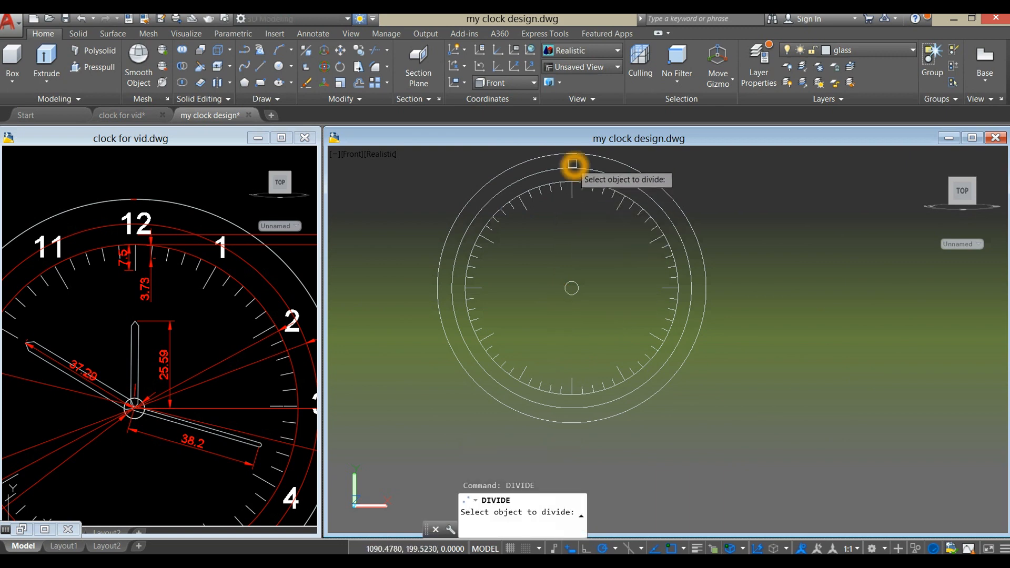
left_click(573, 167)
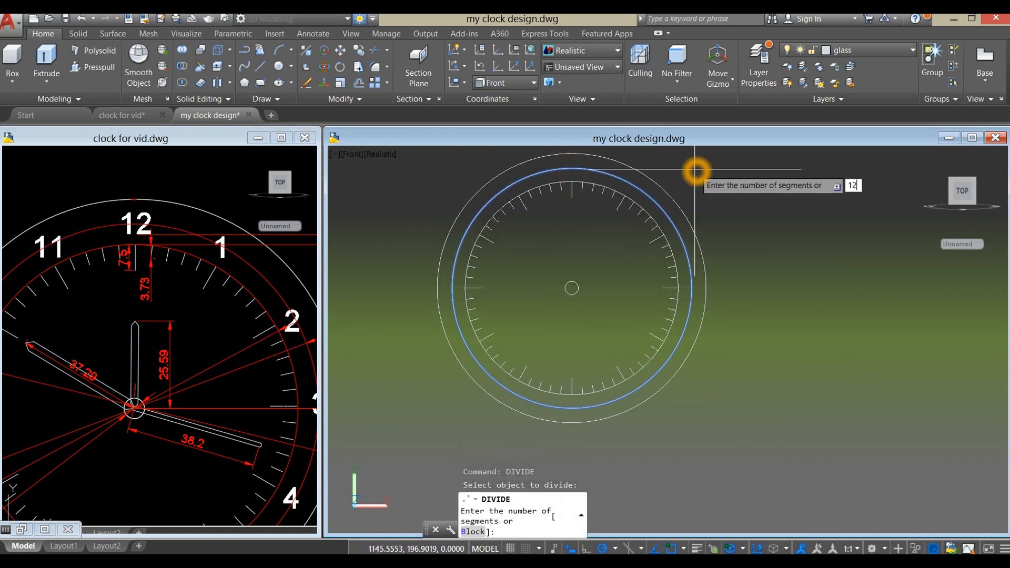
type("12")
key("Return")
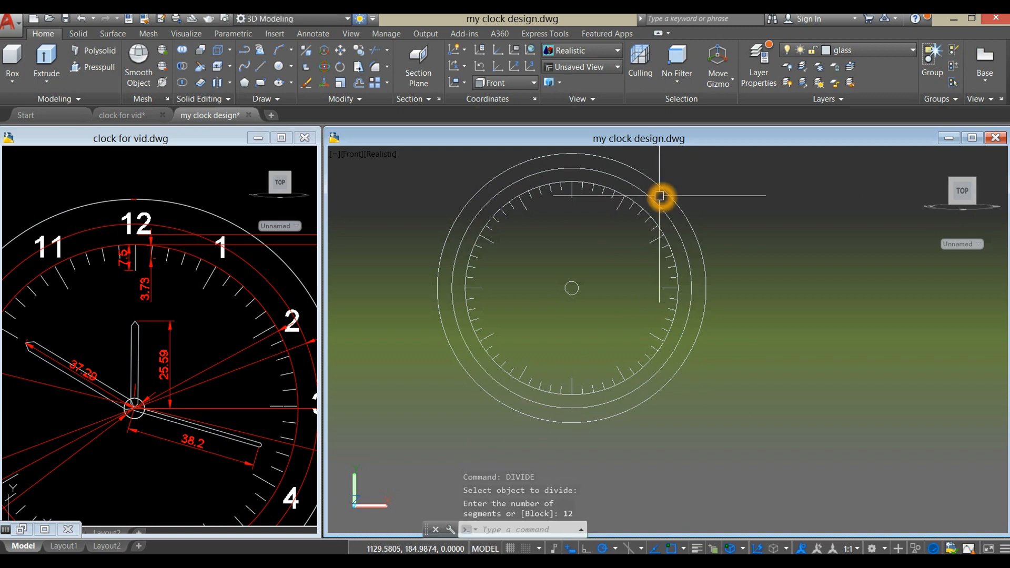
- Erase the divided middle circle, keeping its division points
left_click(656, 202)
right_click(727, 182)
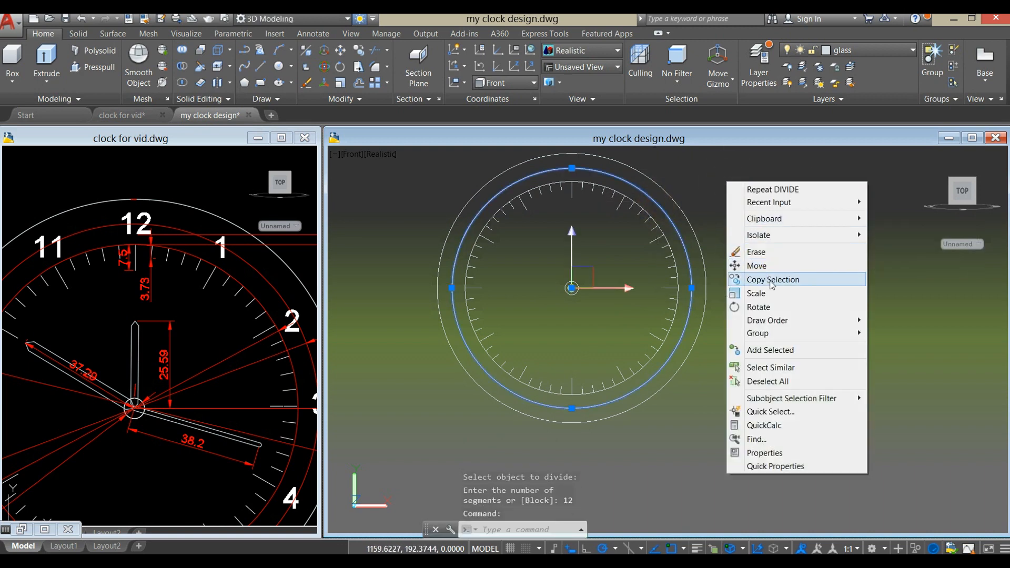
left_click(757, 252)
- Place the horizontal single-line text "12" with its start point on the top division point of the dial
scroll(572, 164, "up", 4)
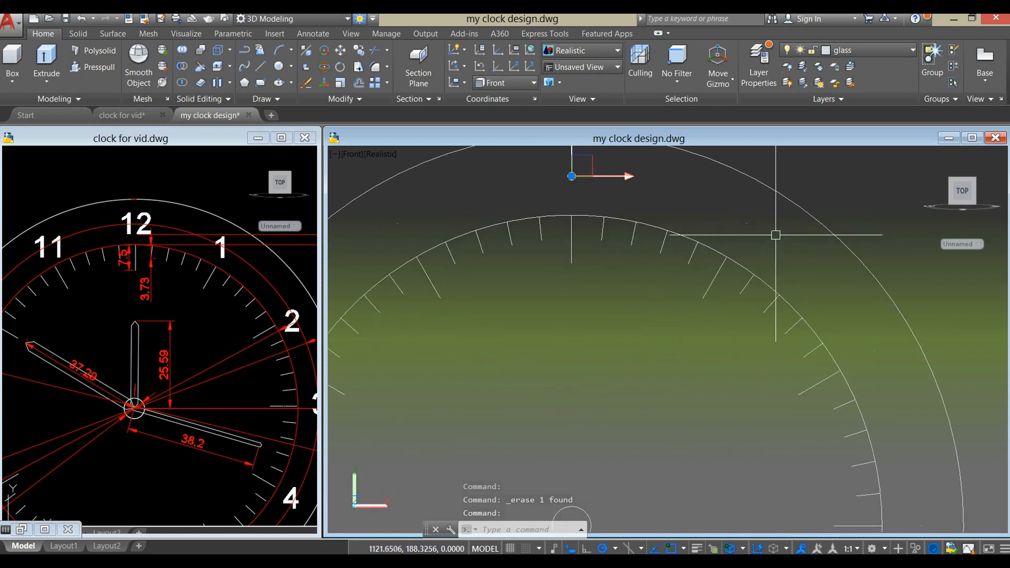
scroll(746, 232, "down", 5)
middle_click_drag(747, 232, 646, 220)
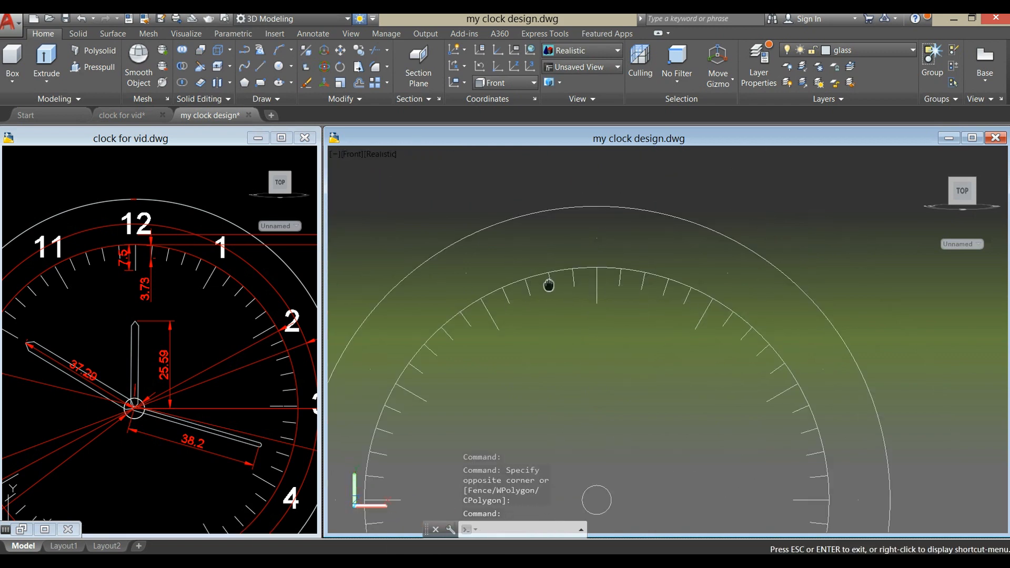
middle_click_drag(549, 285, 548, 282)
type("t")
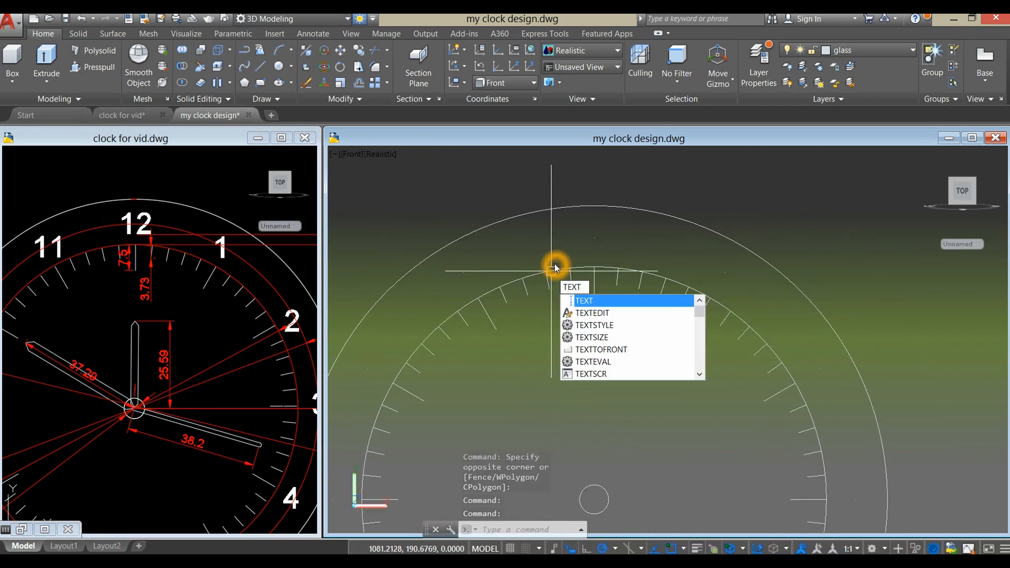
key("Return")
scroll(605, 247, "up", 1)
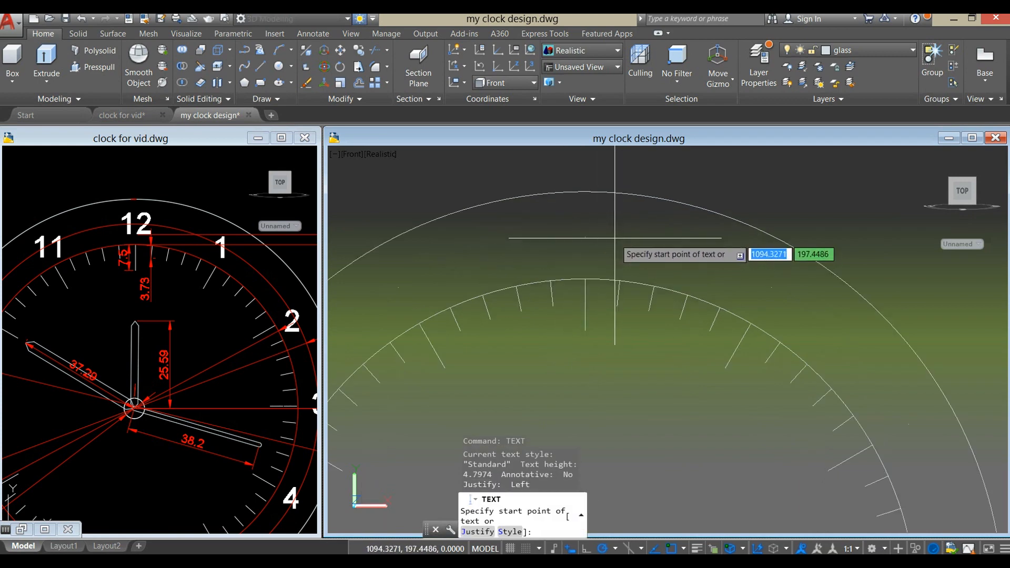
left_click(584, 238)
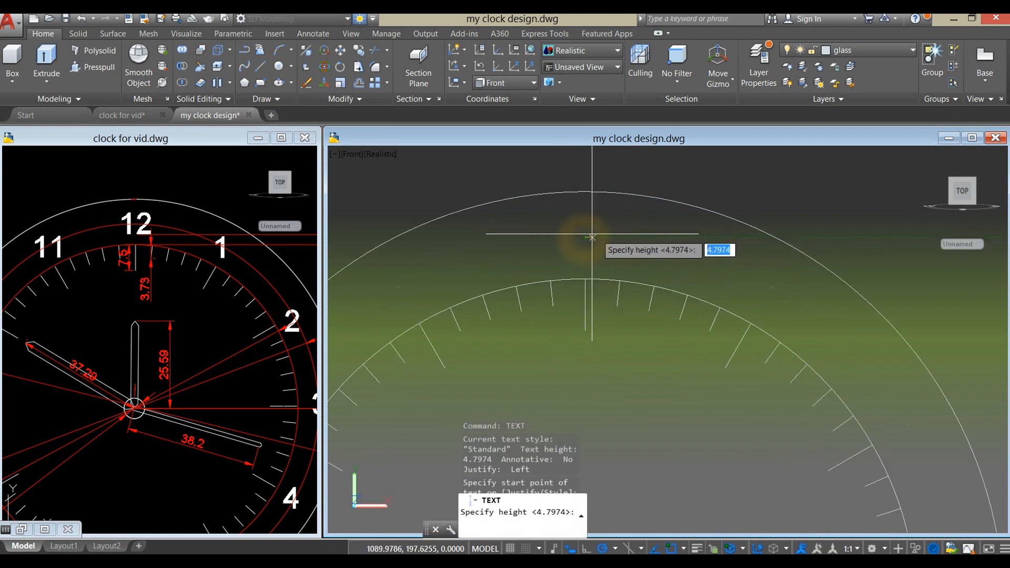
left_click(627, 240)
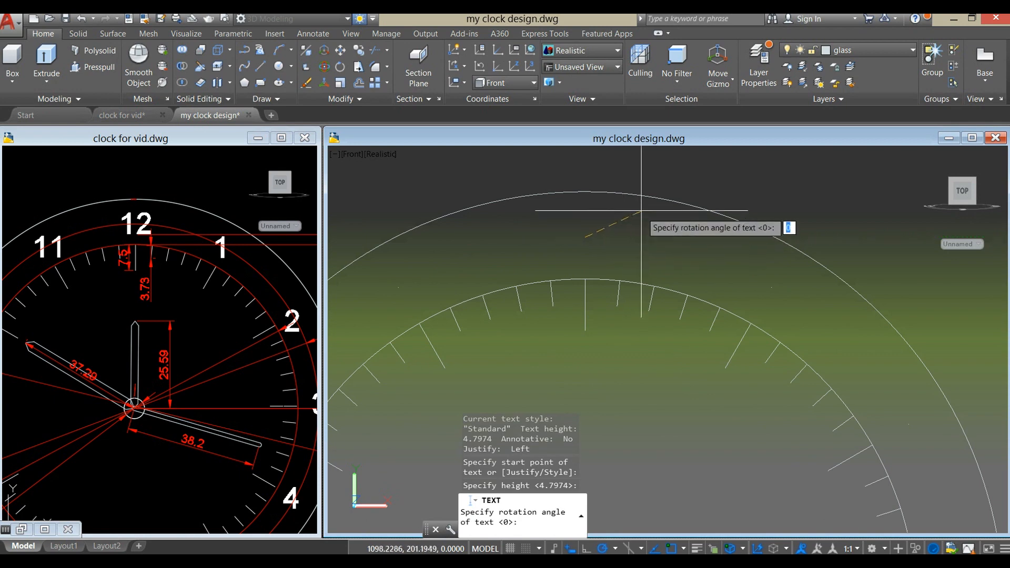
left_click(627, 239)
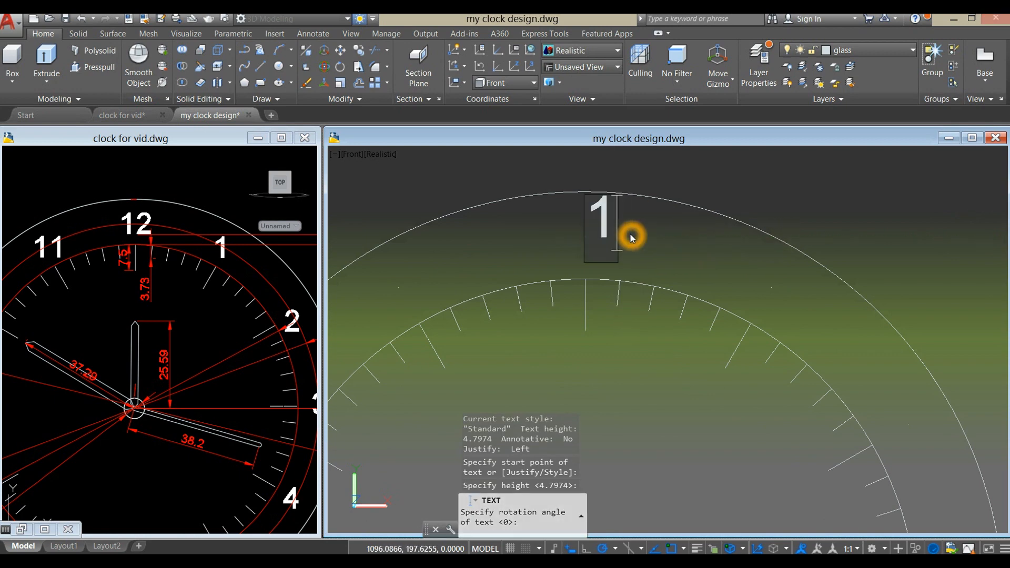
type("12")
key("Return")
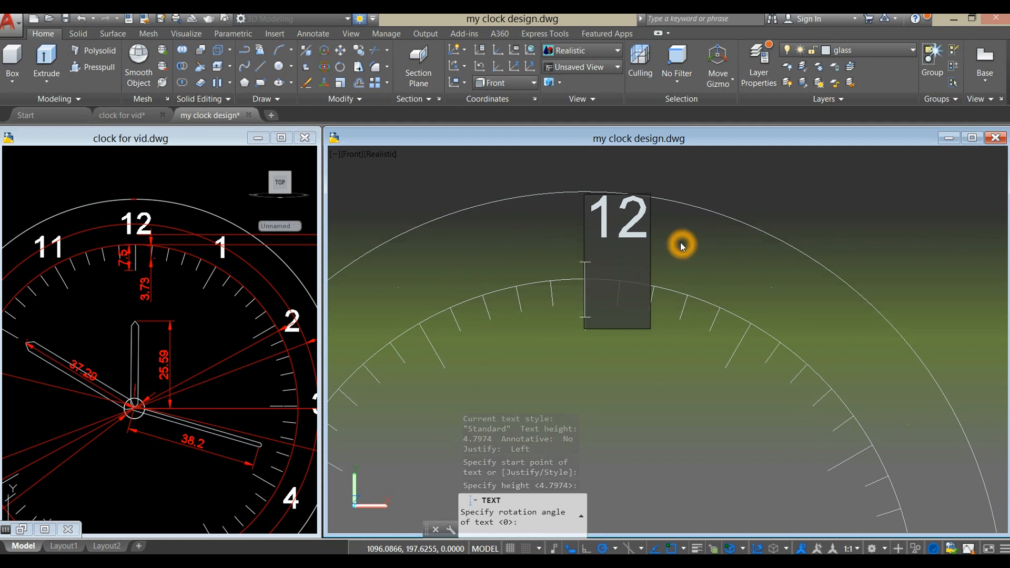
key("Return")
- Move the numeral 12 by its center onto the top division point
scroll(602, 227, "up", 3)
left_click(600, 229)
right_click(679, 176)
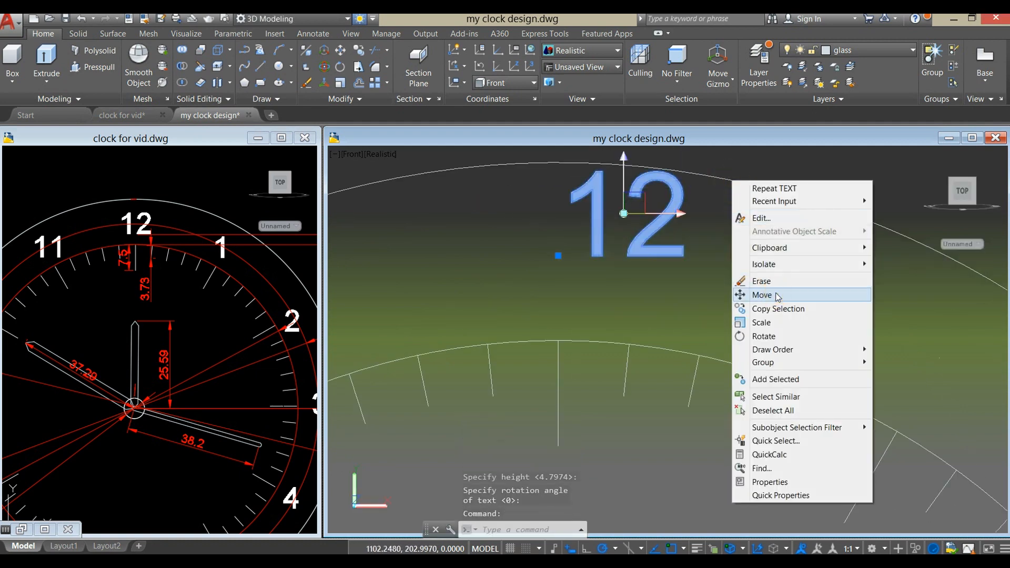
left_click(713, 290)
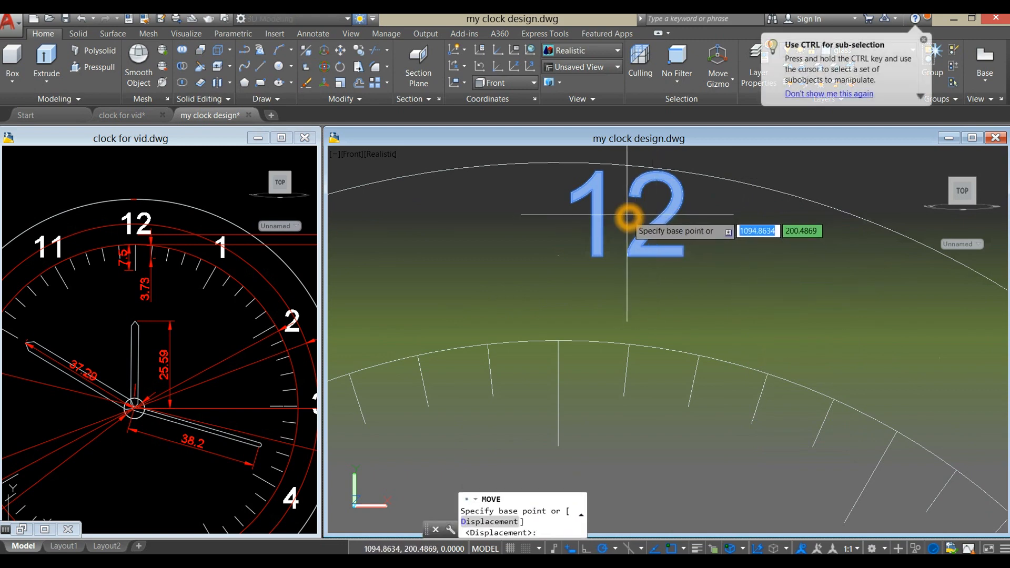
left_click(628, 215)
left_click(558, 255)
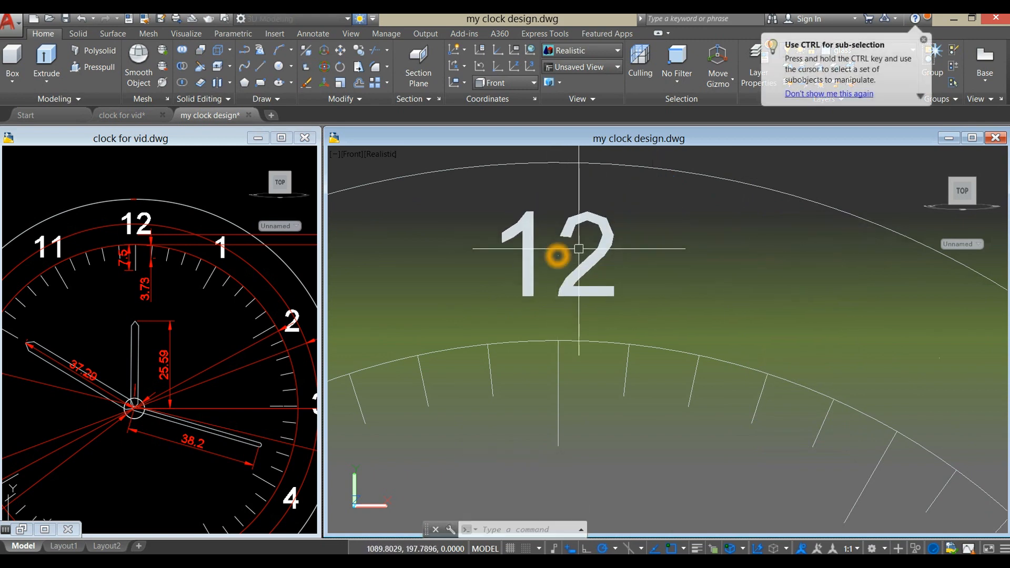
- Copy the numeral 12 from its center to the division point at the one o'clock position
scroll(654, 246, "down", 3)
middle_click_drag(653, 246, 492, 201)
scroll(489, 199, "up", 2)
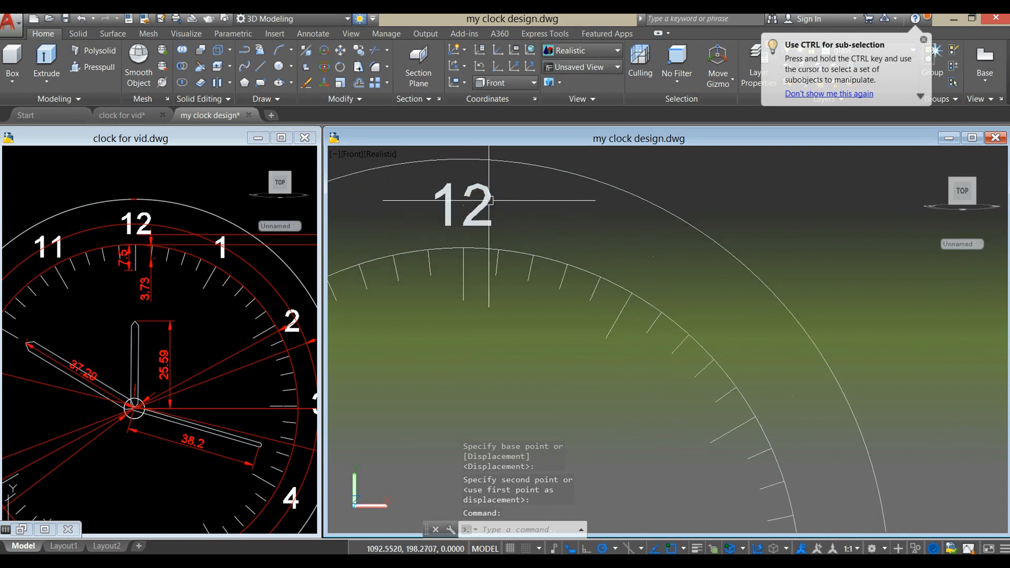
left_click(492, 201)
right_click(523, 177)
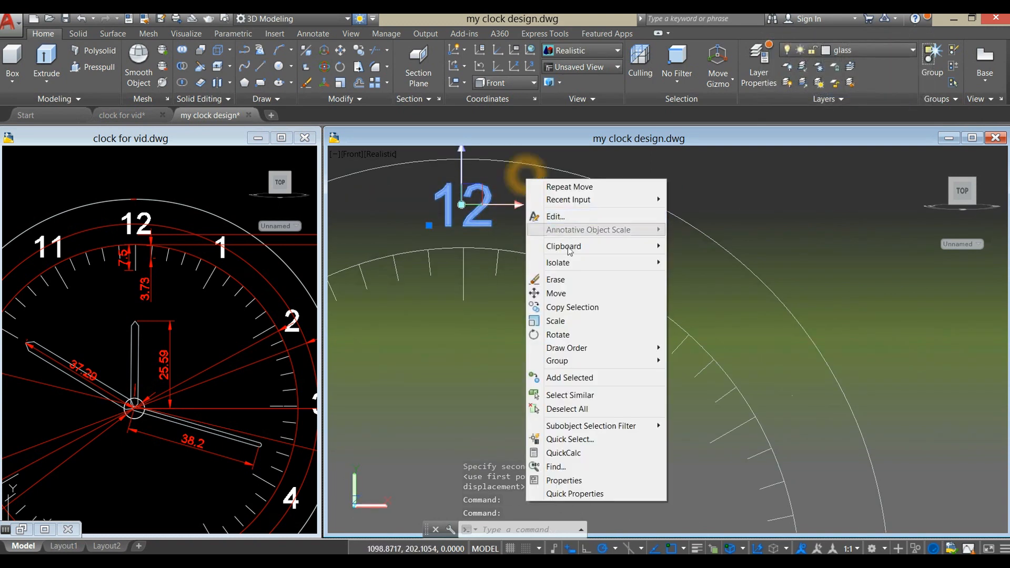
left_click(578, 307)
left_click(463, 206)
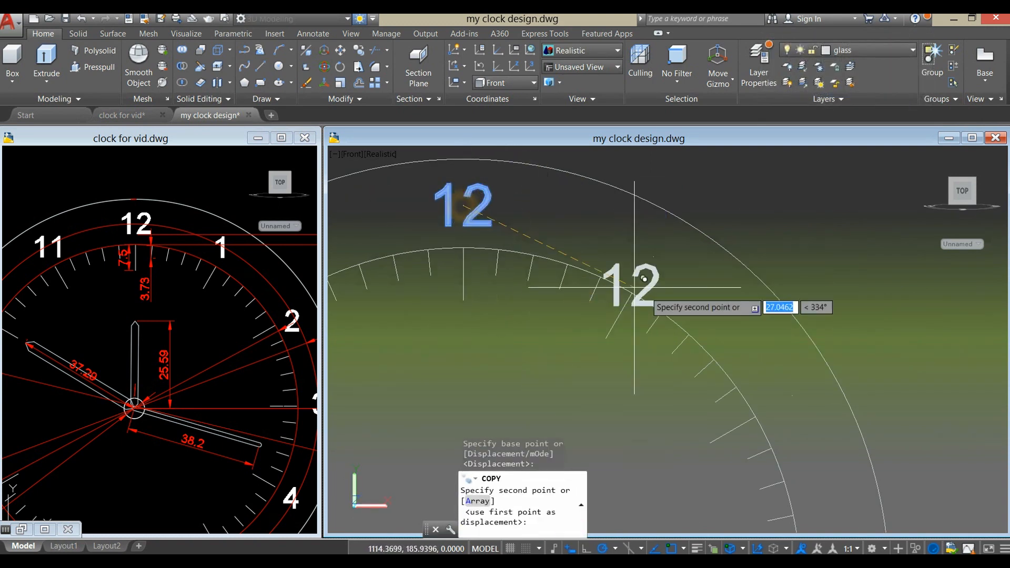
left_click(654, 256)
right_click(712, 201)
left_click(727, 212)
- Change the copied numeral at the one o'clock position to "1"
left_click(677, 255)
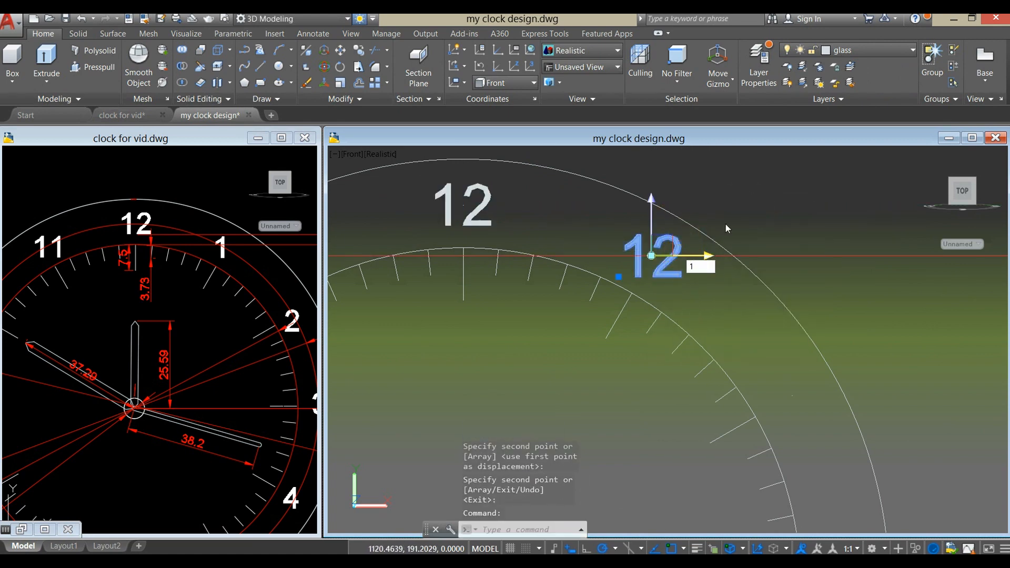
double_click(680, 253)
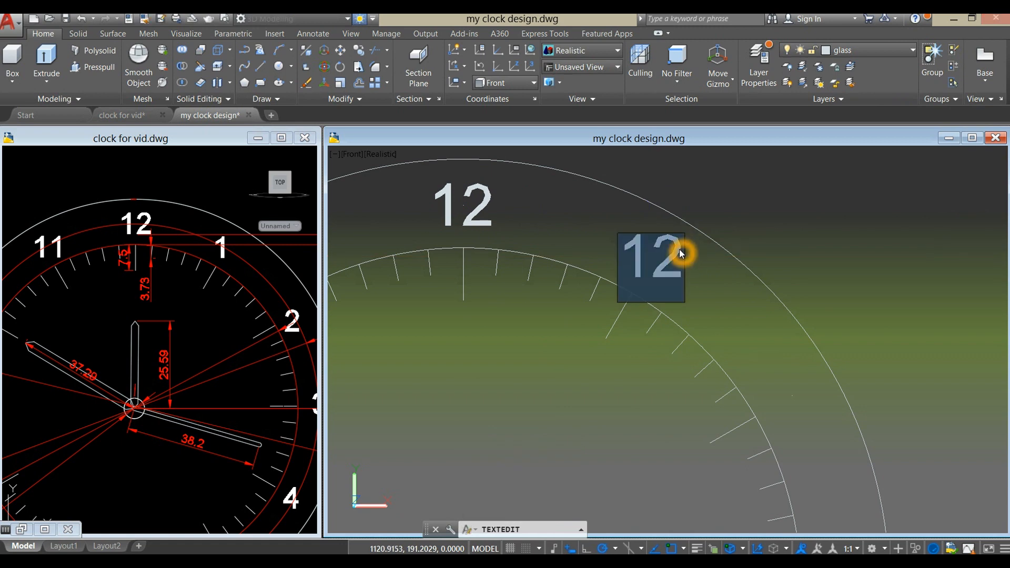
type("1")
left_click(687, 235)
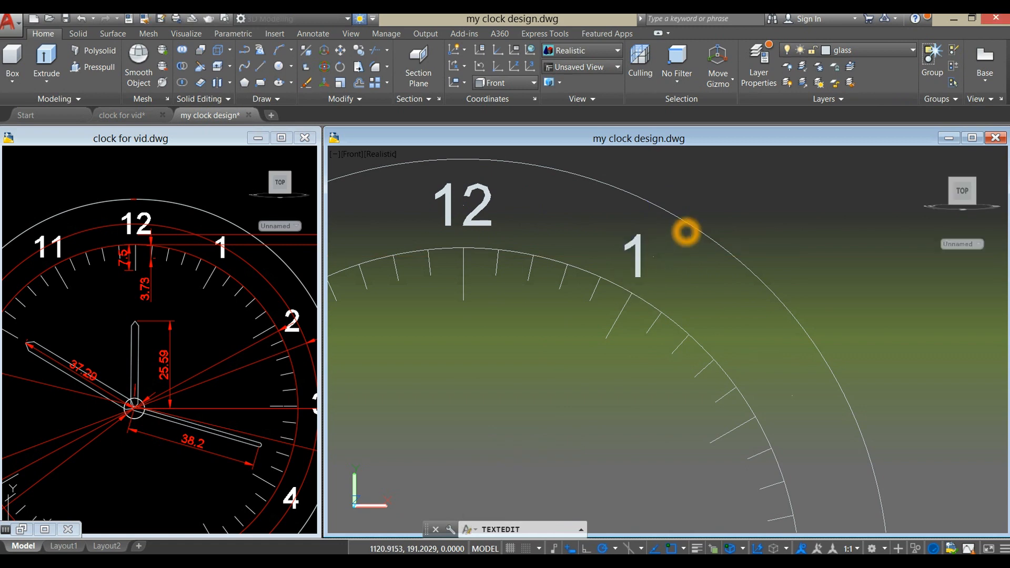
right_click(731, 203)
left_click(757, 212)
- Move the numeral 1 by its center onto the division point at the one o'clock position
scroll(636, 248, "up", 5)
left_click(642, 260)
right_click(673, 213)
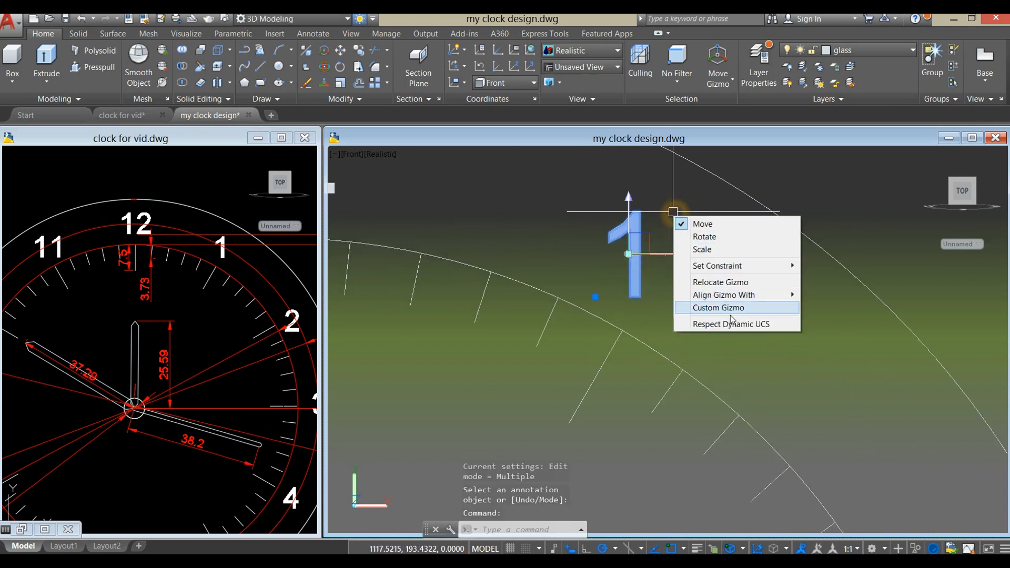
right_click(804, 171)
left_click(842, 284)
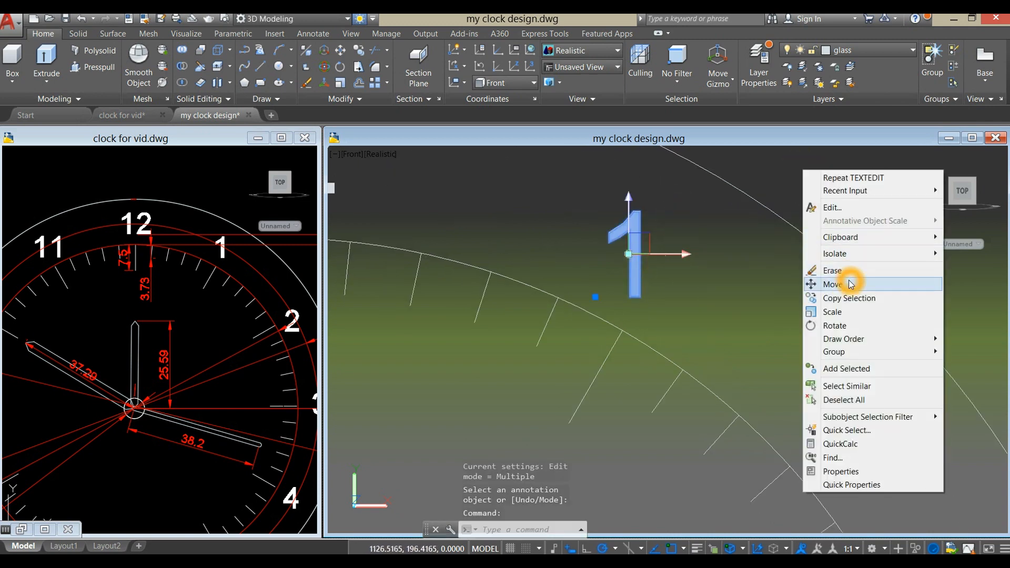
left_click(640, 260)
left_click(666, 254)
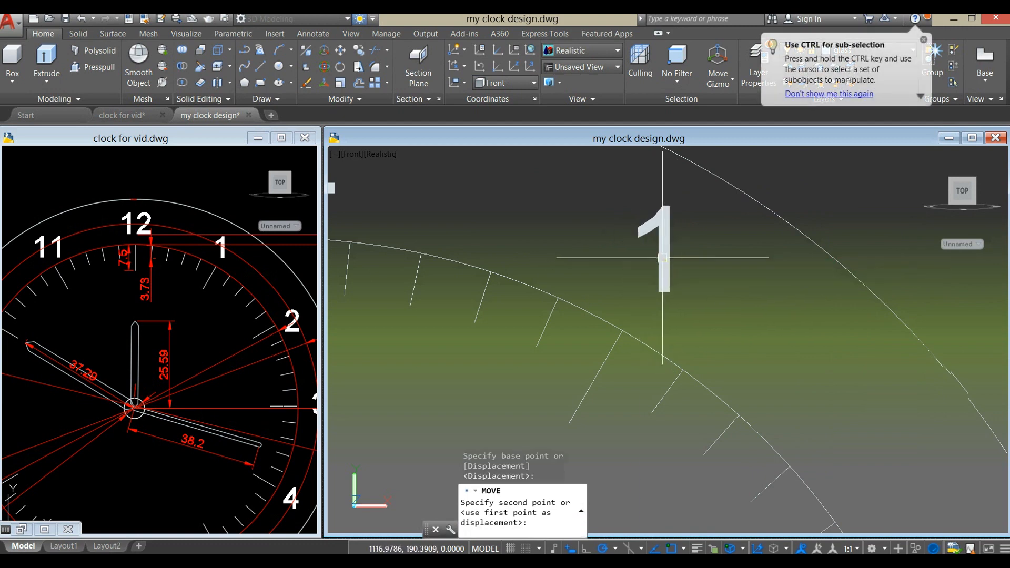
- Copy the numeral 1 from its center to the division points at the two and three o'clock positions
scroll(694, 267, "down", 6)
middle_click_drag(491, 163, 522, 208)
scroll(522, 208, "up", 5)
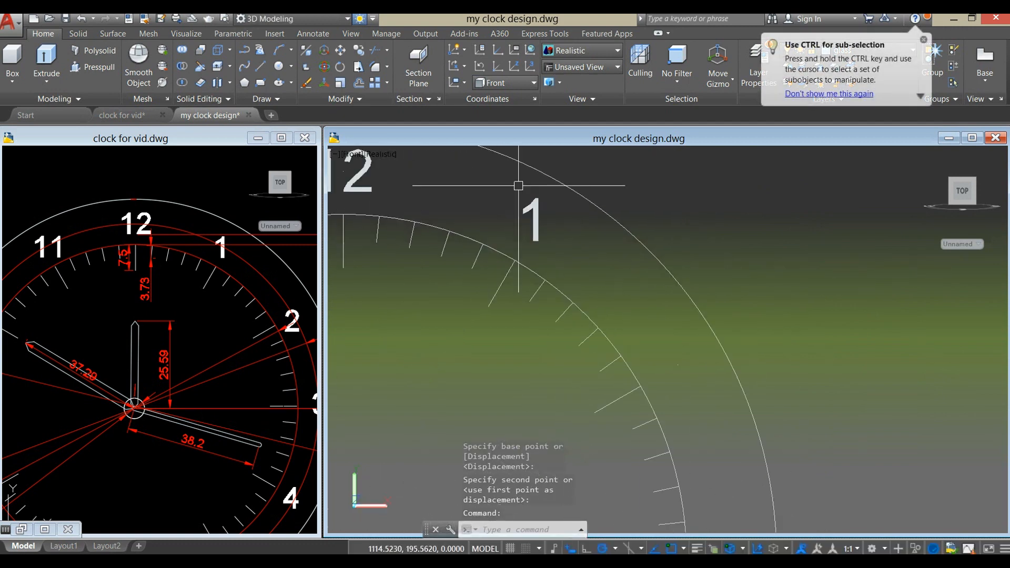
left_click(544, 215)
right_click(687, 187)
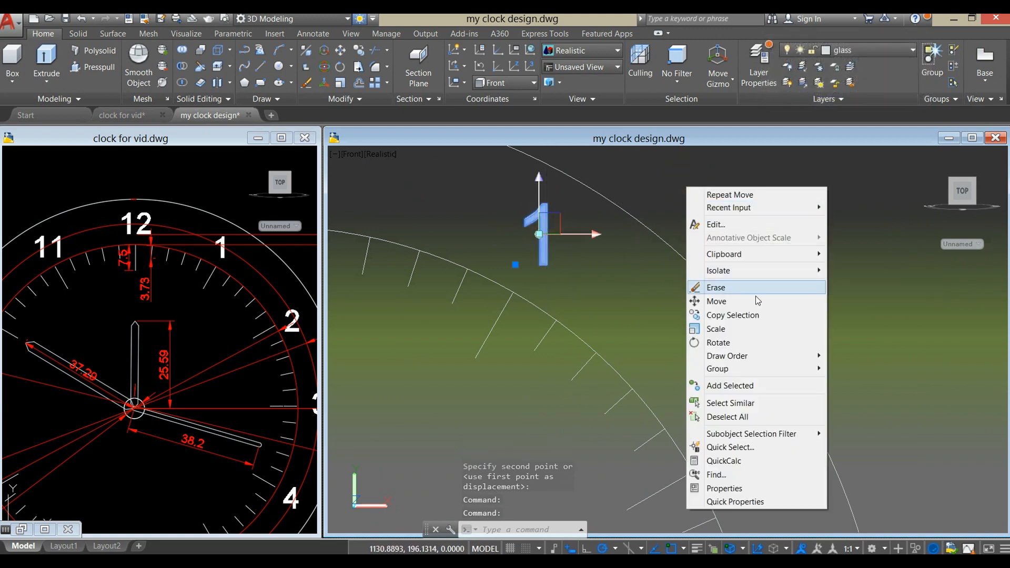
left_click(745, 320)
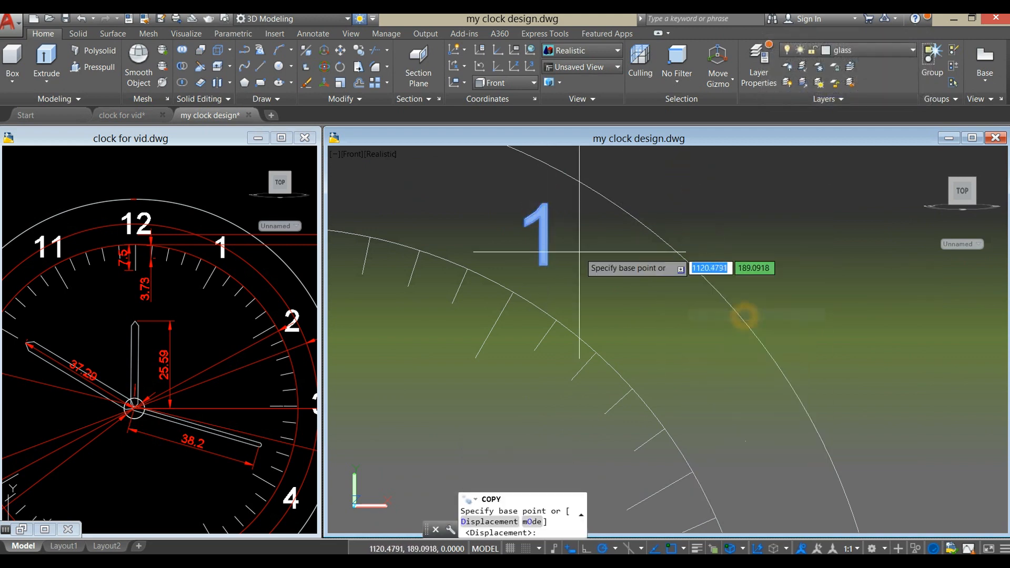
left_click(542, 237)
middle_click_drag(695, 314, 558, 169)
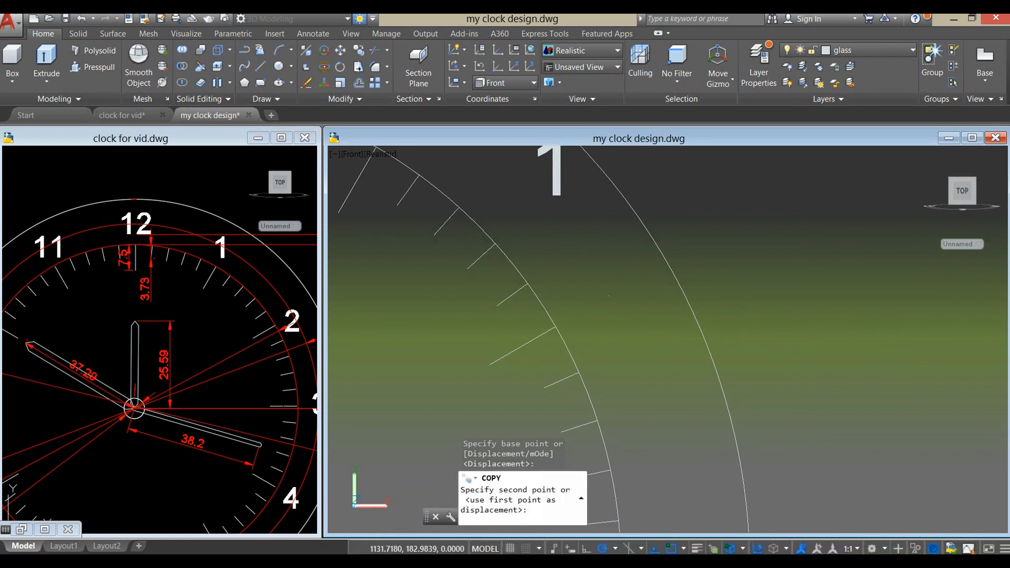
left_click(609, 295)
scroll(656, 322, "down", 5)
middle_click_drag(655, 320, 621, 199)
left_click(635, 300)
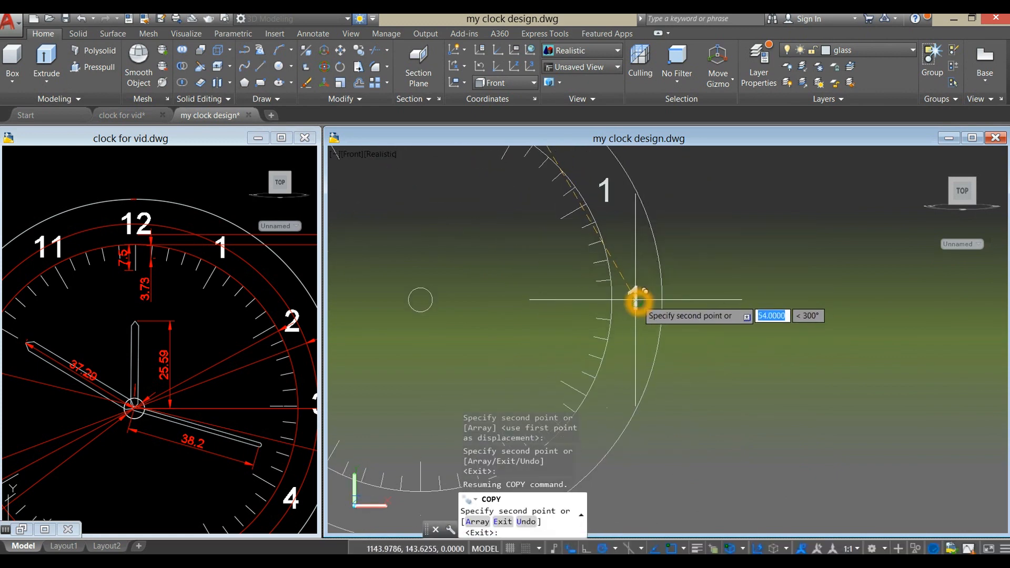
- Place further copies of the numeral 1 at the four, five and six o'clock division points
middle_click_drag(632, 368, 677, 251)
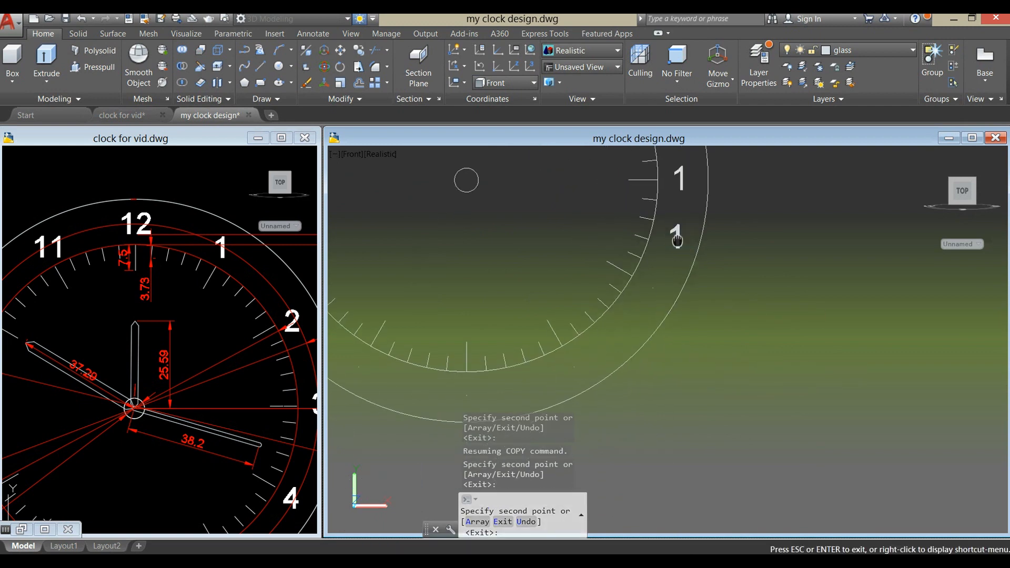
left_click(662, 282)
scroll(638, 340, "up", 3)
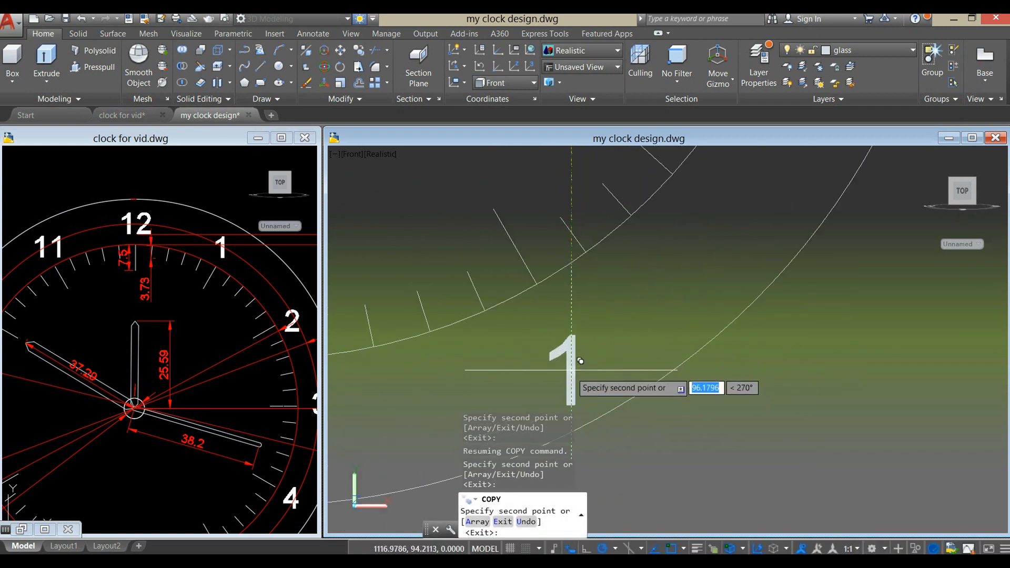
left_click(579, 345)
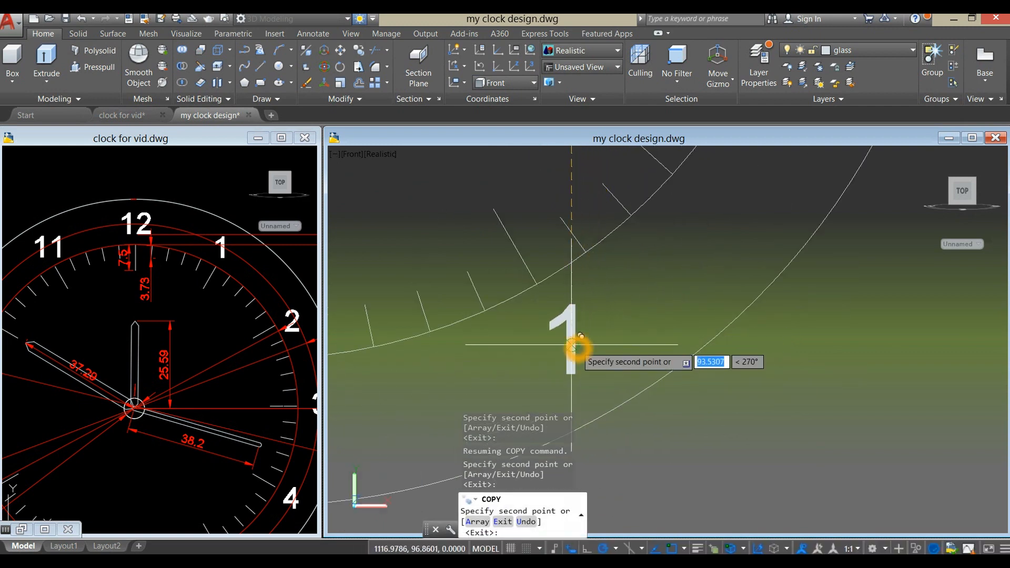
scroll(592, 313, "down", 4)
middle_click_drag(595, 309, 666, 249)
scroll(587, 285, "up", 3)
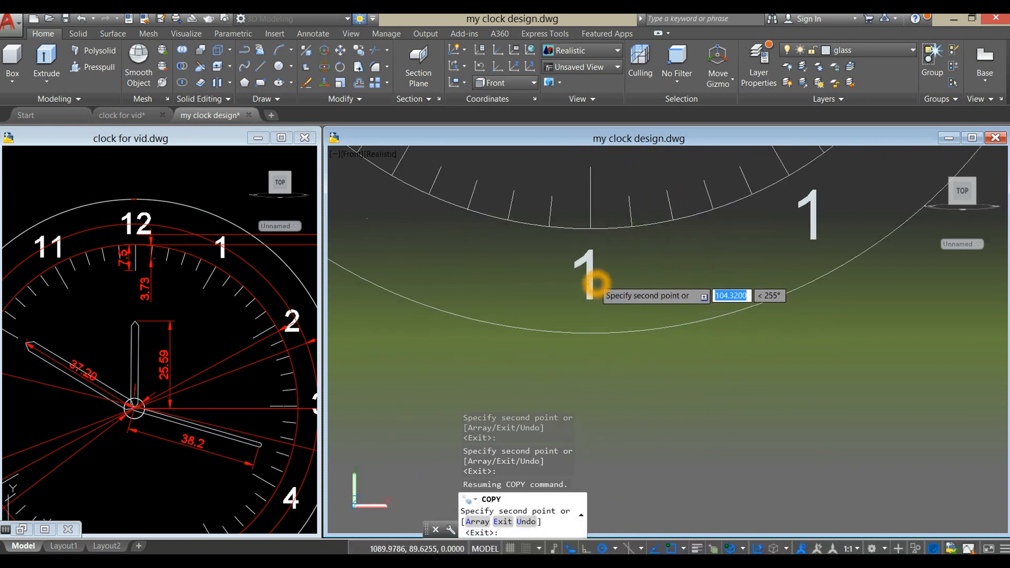
left_click(591, 279)
- Place further copies of the numeral 1 at the seven, eight and nine o'clock division points
scroll(460, 306, "down", 2)
middle_click_drag(466, 308, 596, 365)
left_click(527, 310)
middle_click_drag(462, 290, 541, 401)
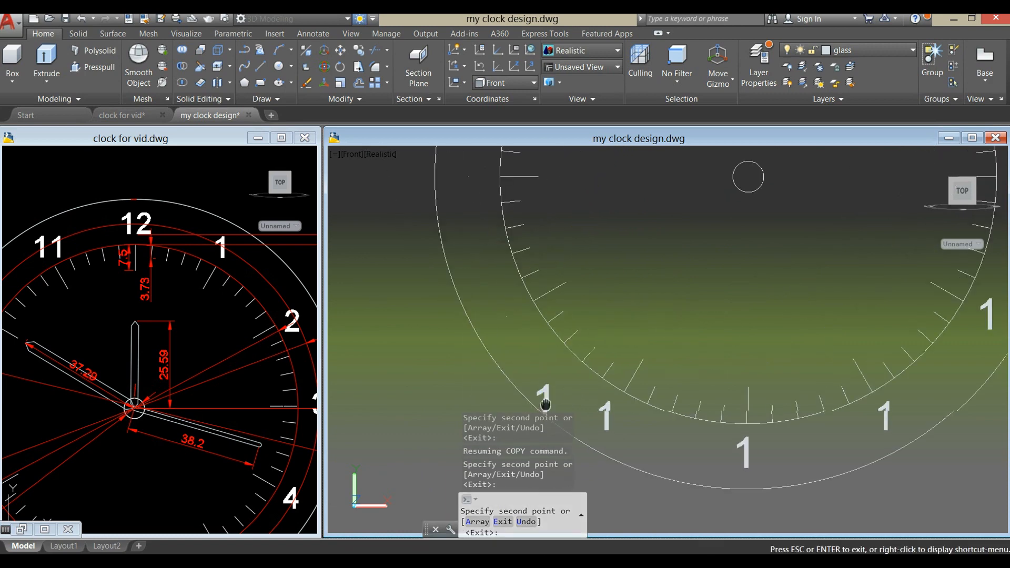
left_click(506, 318)
middle_click_drag(490, 221, 528, 324)
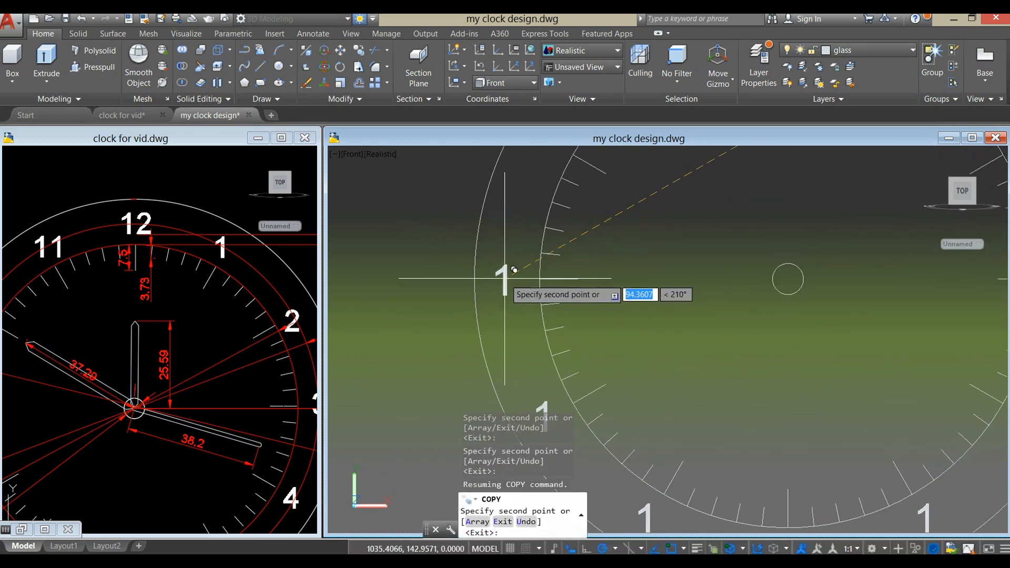
left_click(508, 276)
- Place the last copies of the numeral 1 at the ten and eleven o'clock division points and finish copying
middle_click_drag(518, 207, 518, 330)
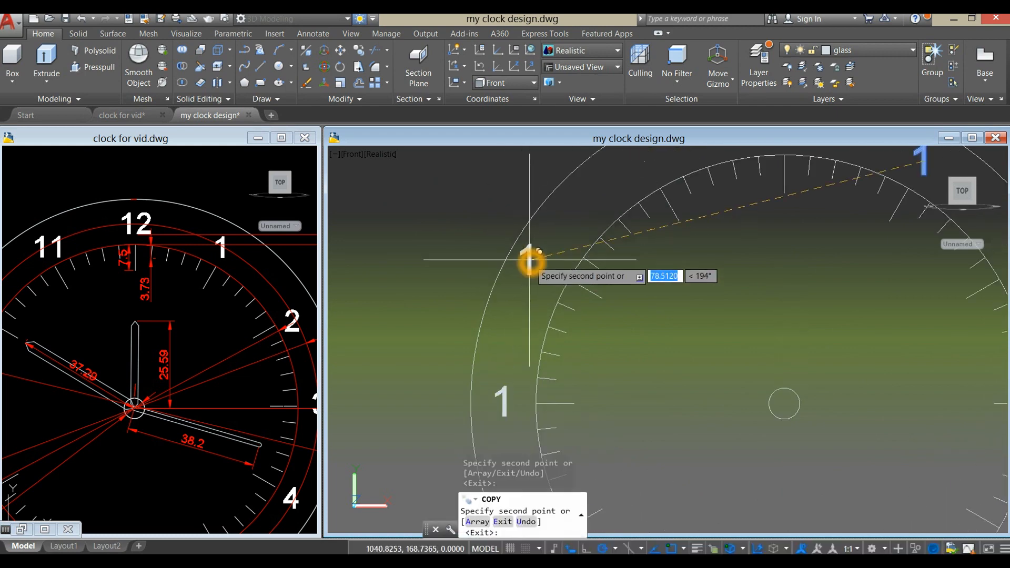
left_click(545, 268)
middle_click_drag(590, 228, 516, 300)
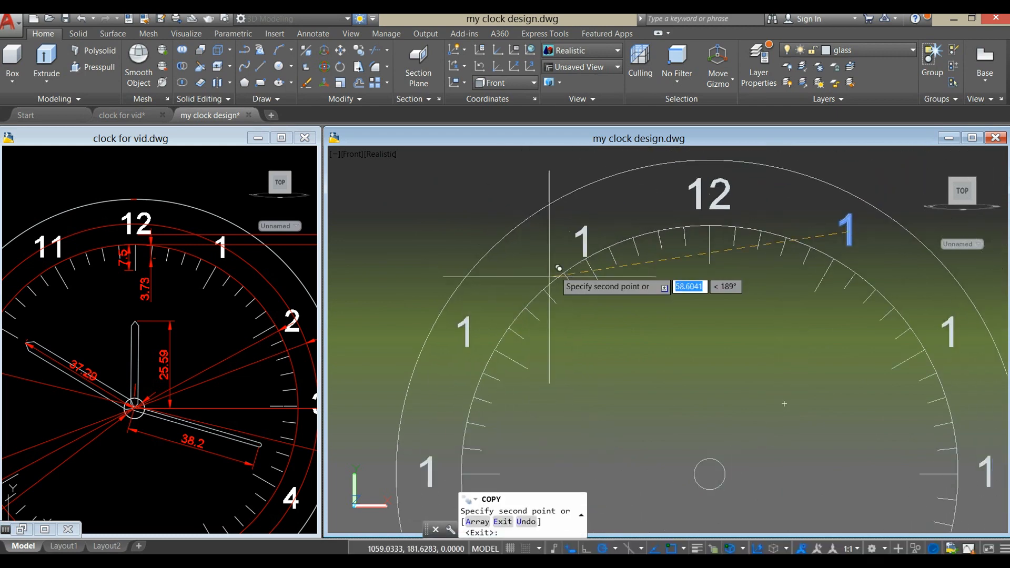
left_click(570, 232)
right_click(615, 203)
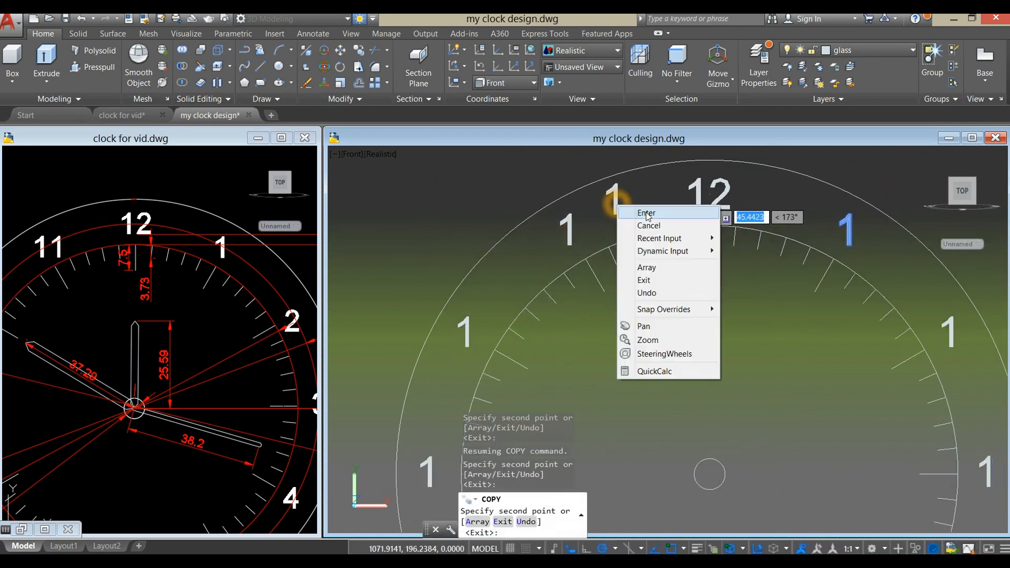
left_click(648, 214)
scroll(710, 291, "down", 4)
middle_click_drag(711, 290, 578, 267)
key("Return")
scroll(668, 257, "up", 3)
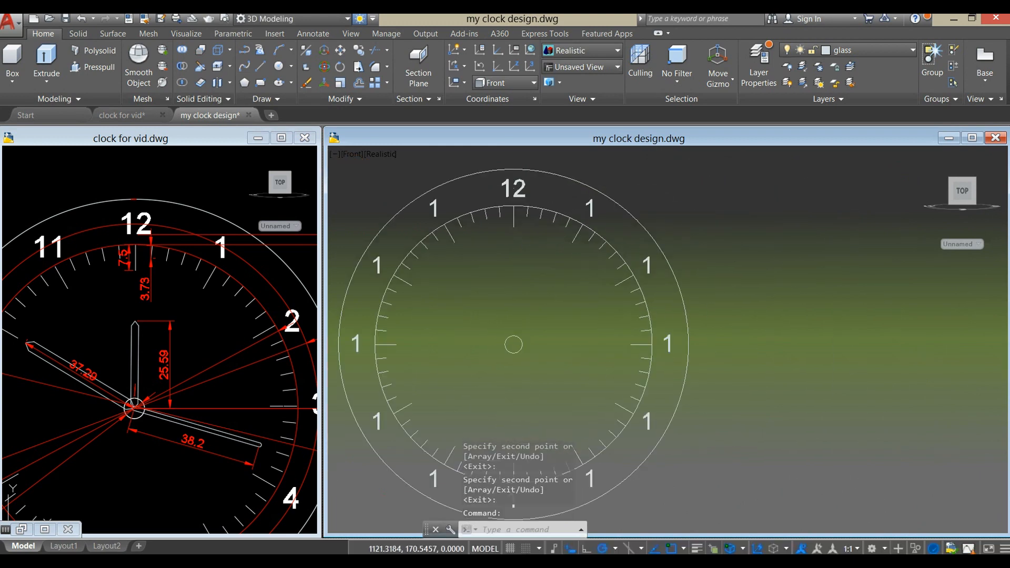
- Change the copied numeral at the two o'clock position to "2"
scroll(674, 264, "up", 3)
left_click(649, 278)
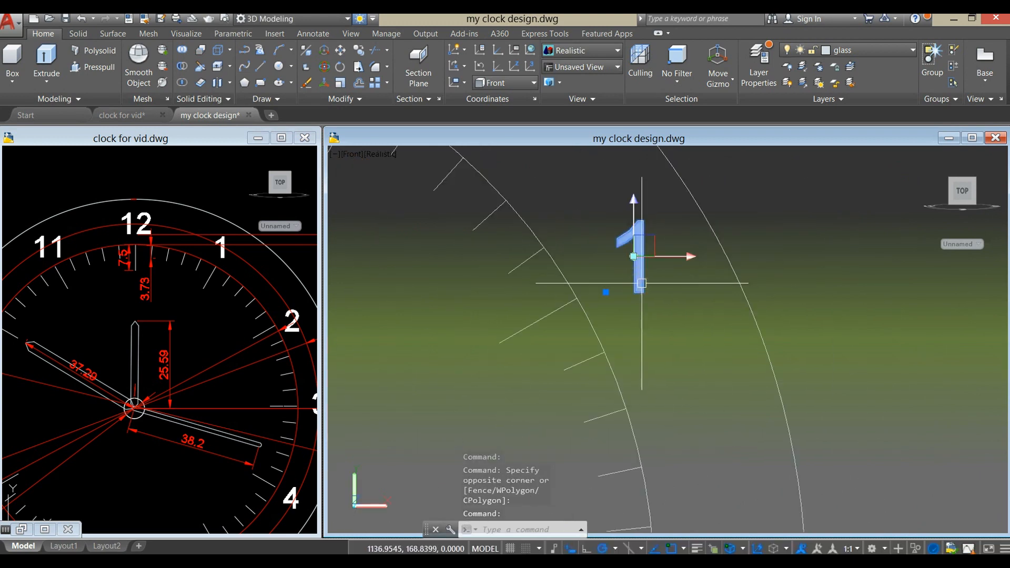
key("Escape")
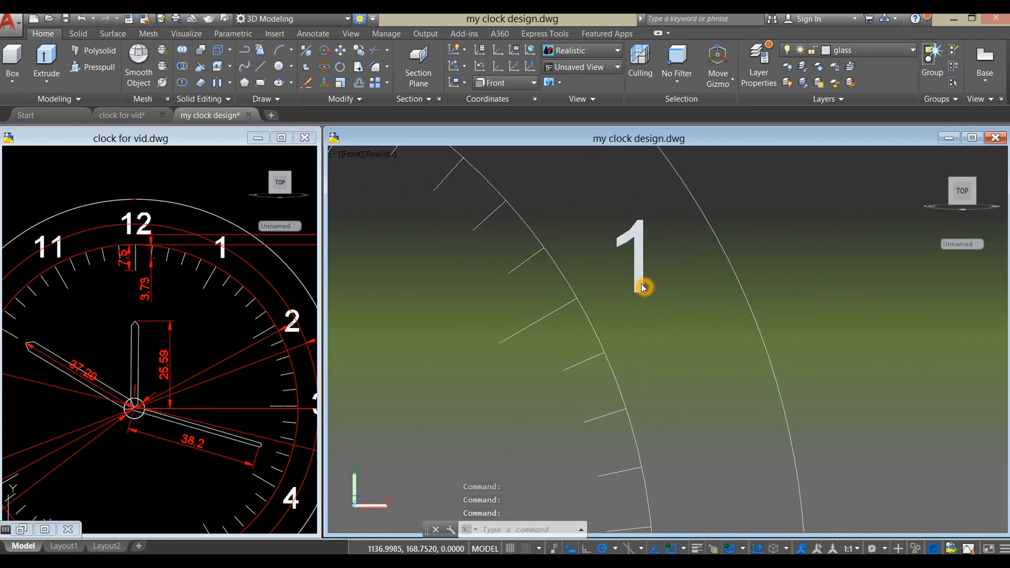
double_click(641, 287)
type("2")
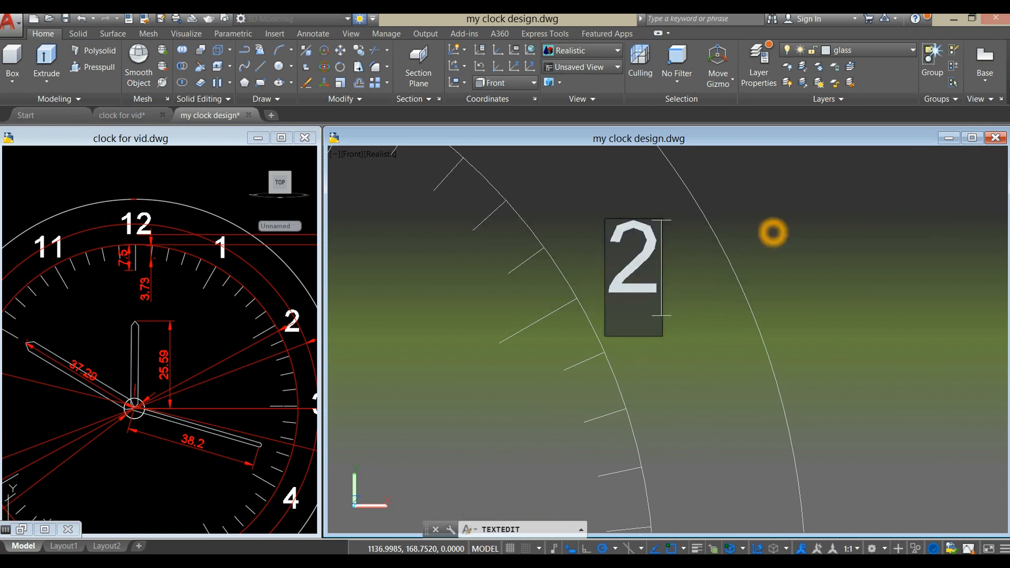
left_click(771, 232)
- Change the copied numeral at the three o'clock position to "3"
scroll(754, 262, "down", 5)
scroll(757, 326, "up", 6)
left_click(712, 331)
type("3")
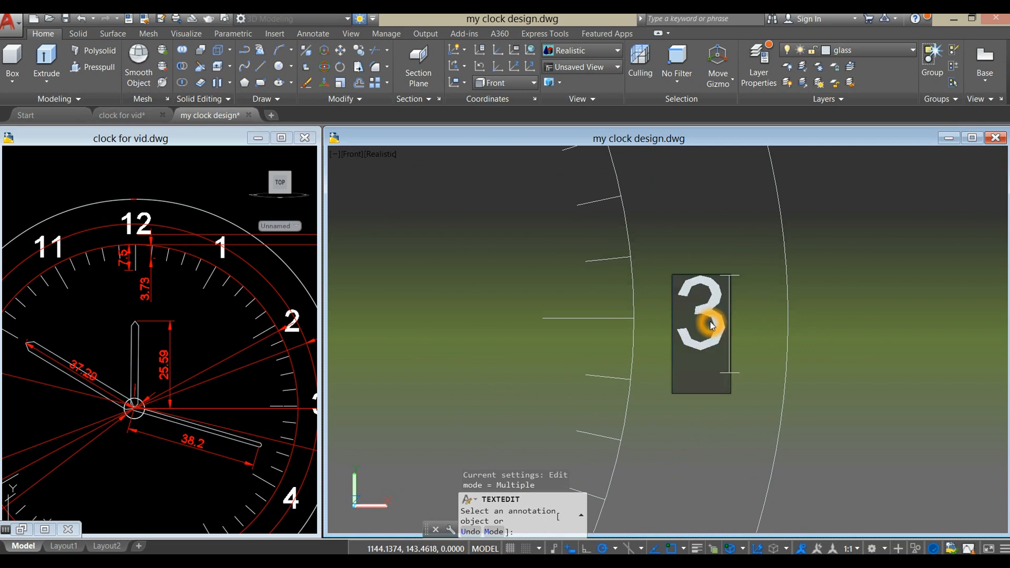
- Change the copied numeral at the four o'clock position to "4"
scroll(713, 318, "down", 6)
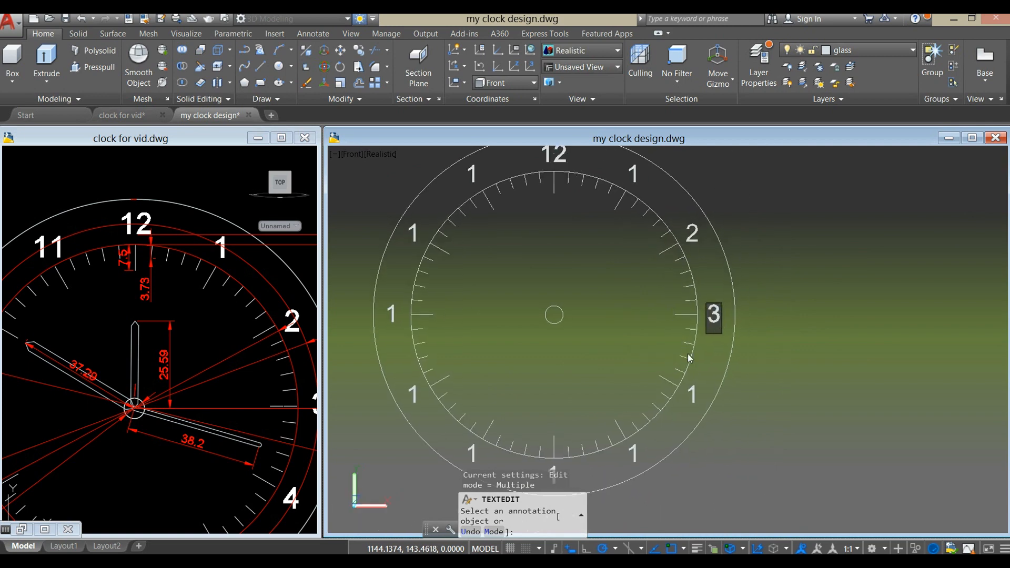
scroll(706, 400, "up", 6)
left_click(679, 444)
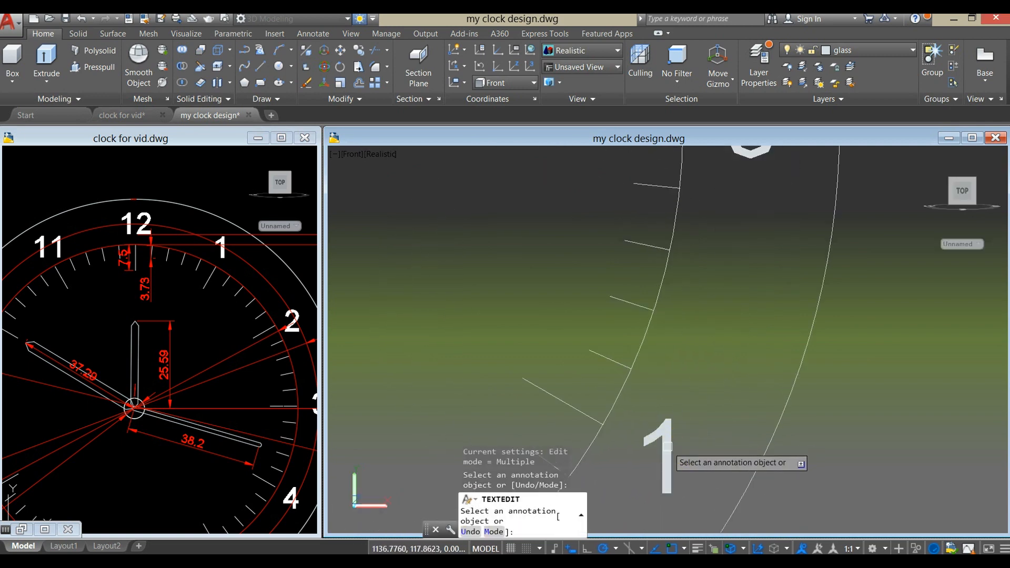
left_click(670, 446)
type("4")
- Change the copied numeral at the five o'clock position to "5"
scroll(671, 410, "down", 6)
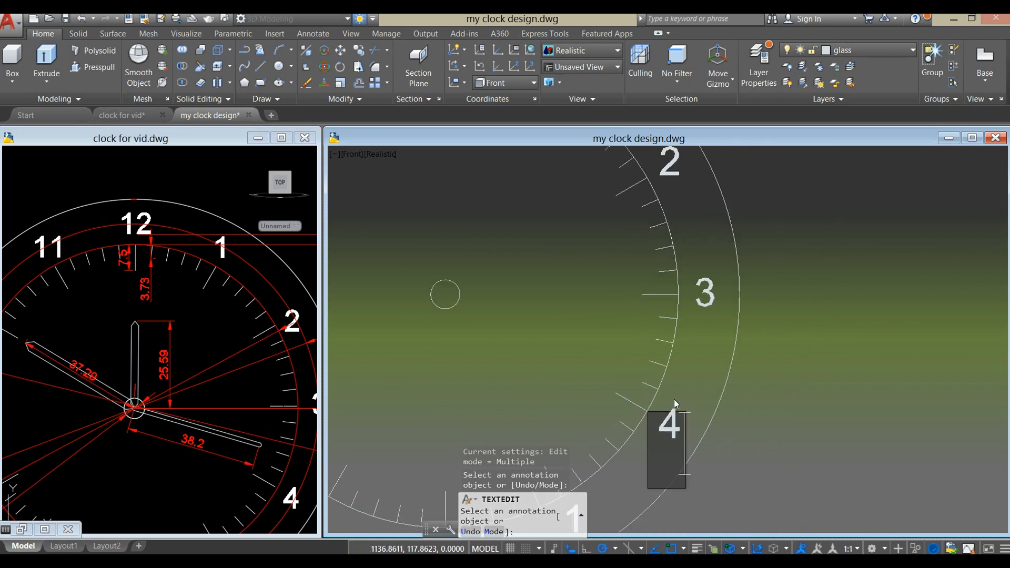
middle_click_drag(650, 293, 645, 279)
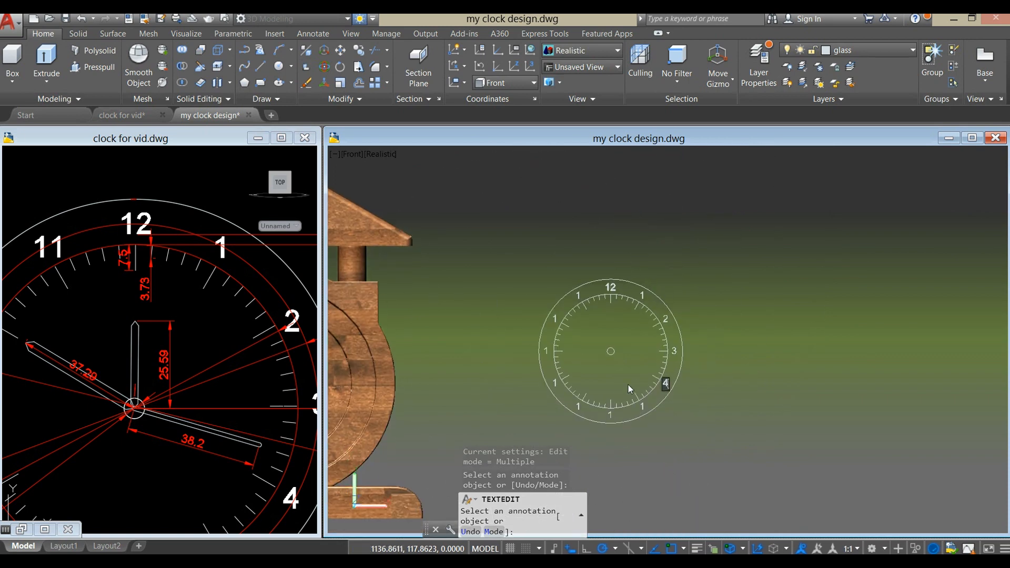
scroll(648, 413, "up", 5)
left_click(655, 410)
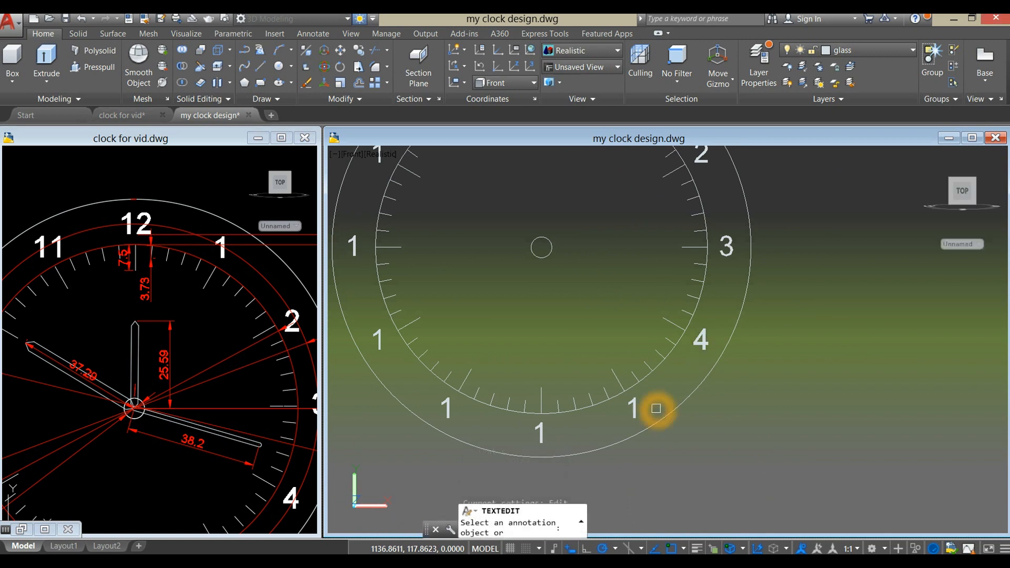
left_click(636, 415)
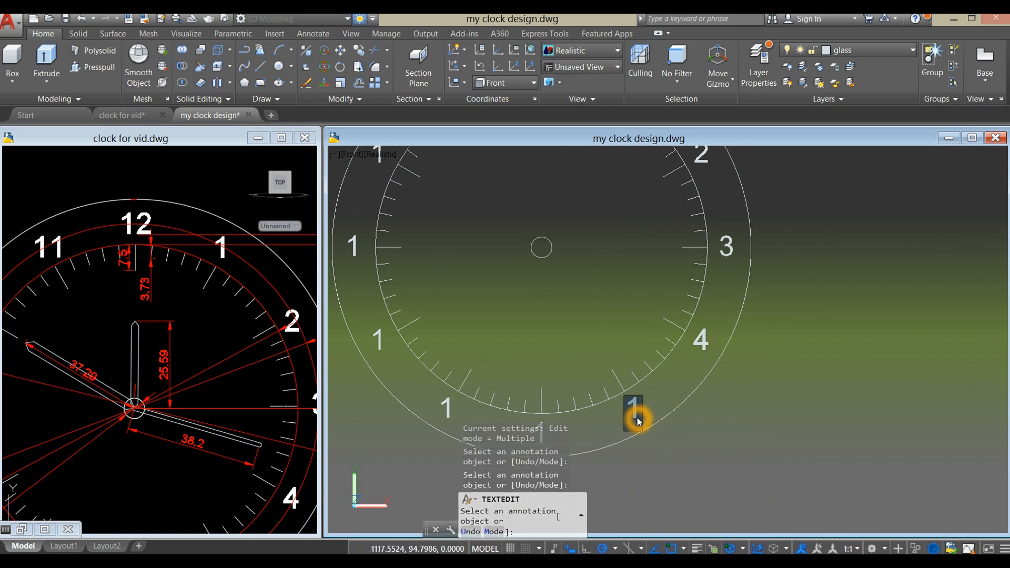
left_click(578, 362)
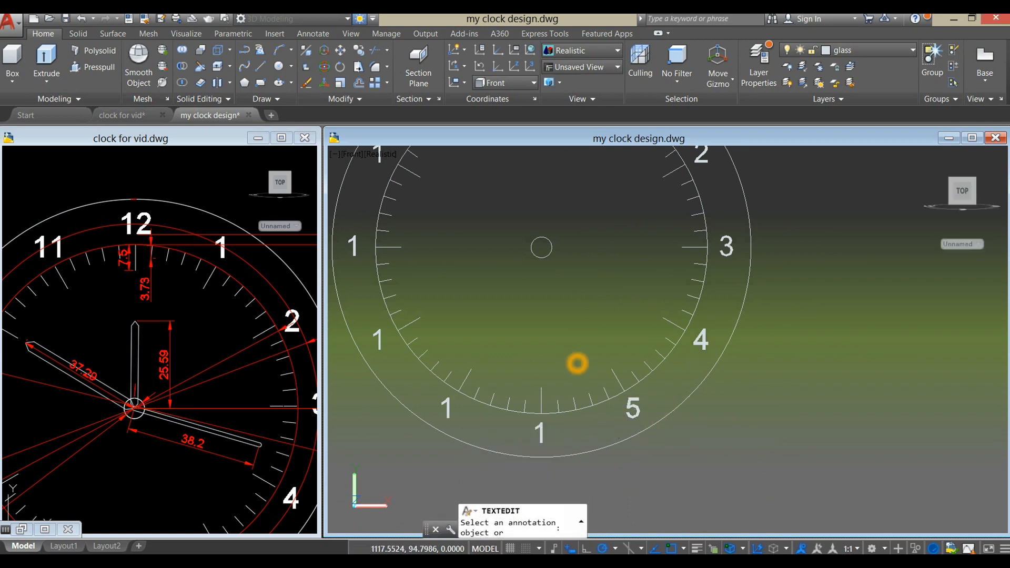
- Change the copied numerals at the six and seven o'clock positions to "6" and "7"
middle_click_drag(580, 371, 575, 288)
left_click(542, 361)
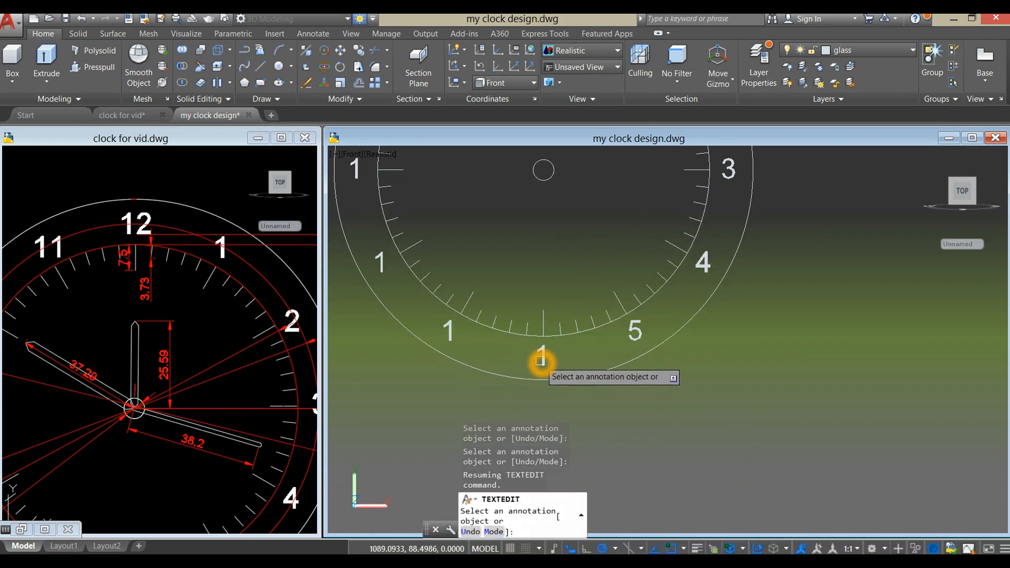
left_click(469, 341)
left_click(452, 331)
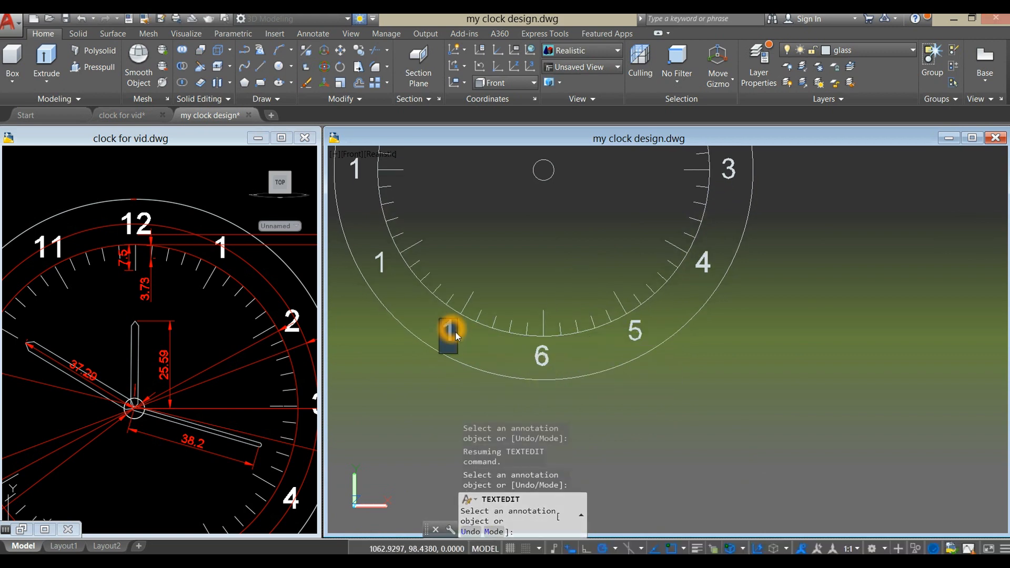
type("7")
- Change the copied numerals at the eight and nine o'clock positions to "8" and "9"
left_click(380, 266)
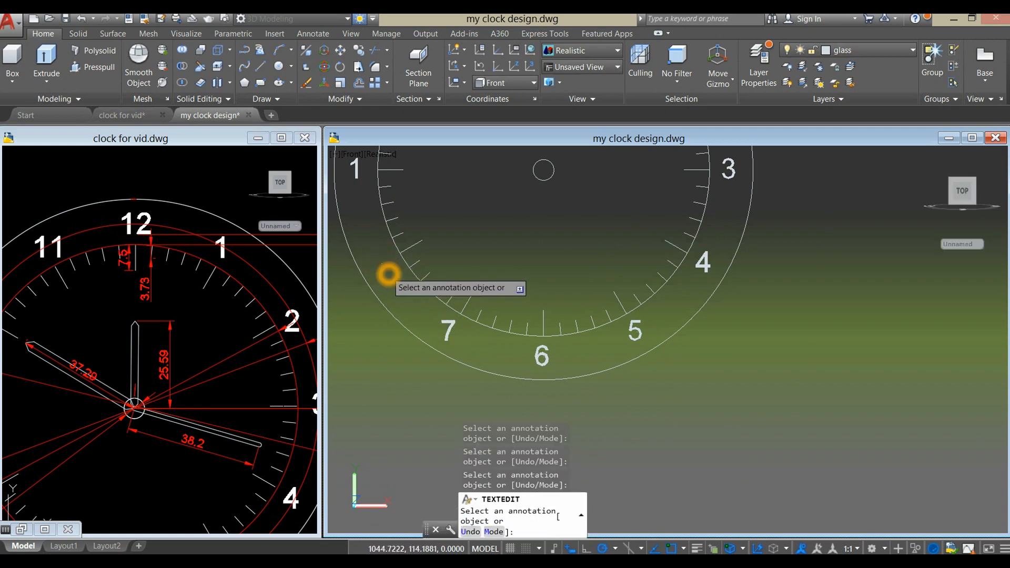
type("8")
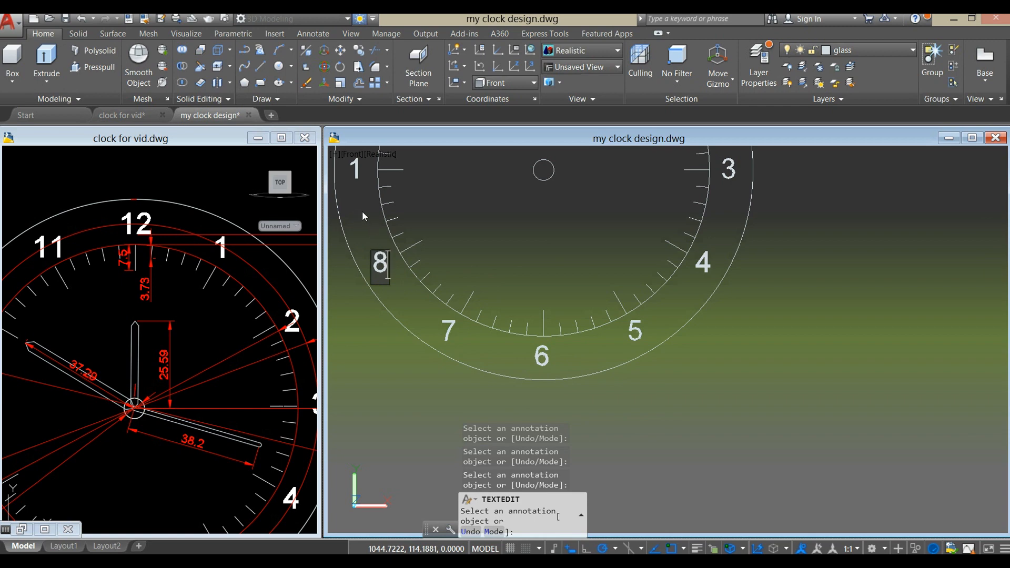
key("Return")
left_click(356, 177)
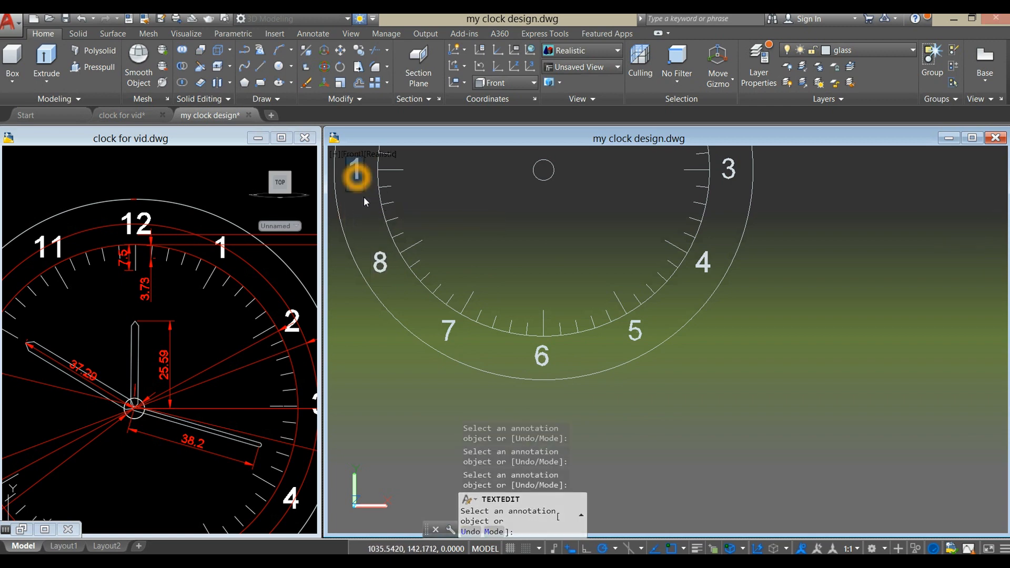
type("9")
- Change the copied numeral at the ten o'clock position to "10"
middle_click_drag(493, 277, 562, 376)
left_click(467, 193)
left_click(450, 180)
left_click(450, 179)
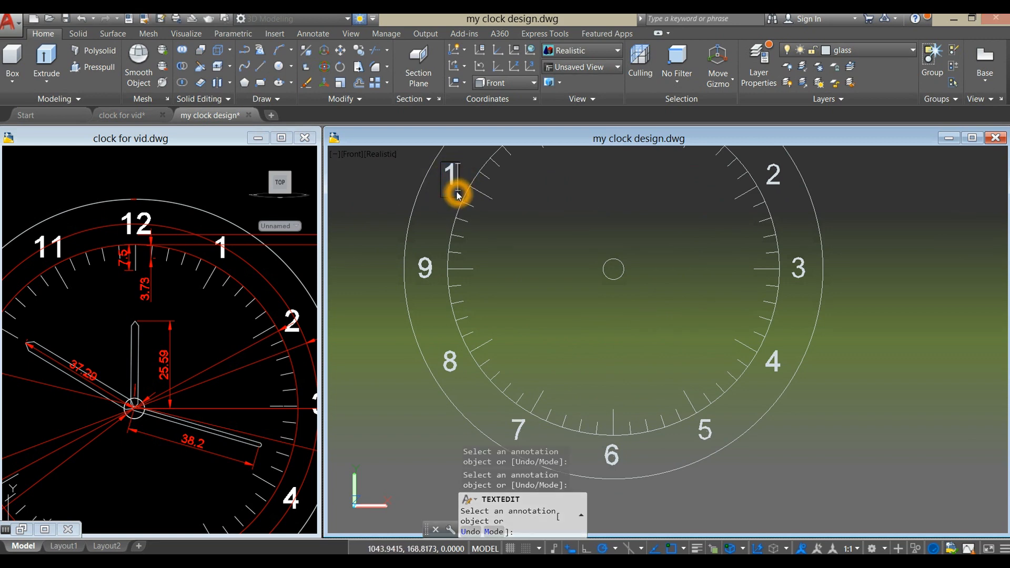
- Change the copied numeral at the eleven o'clock position to "11" and end text editing
scroll(560, 195, "up", 2)
double_click(534, 153)
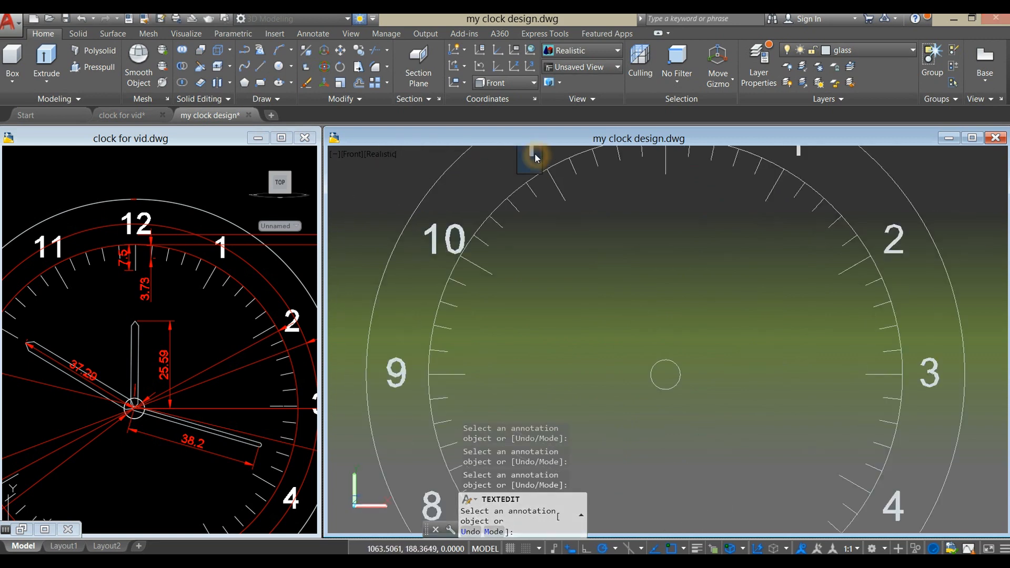
right_click(648, 204)
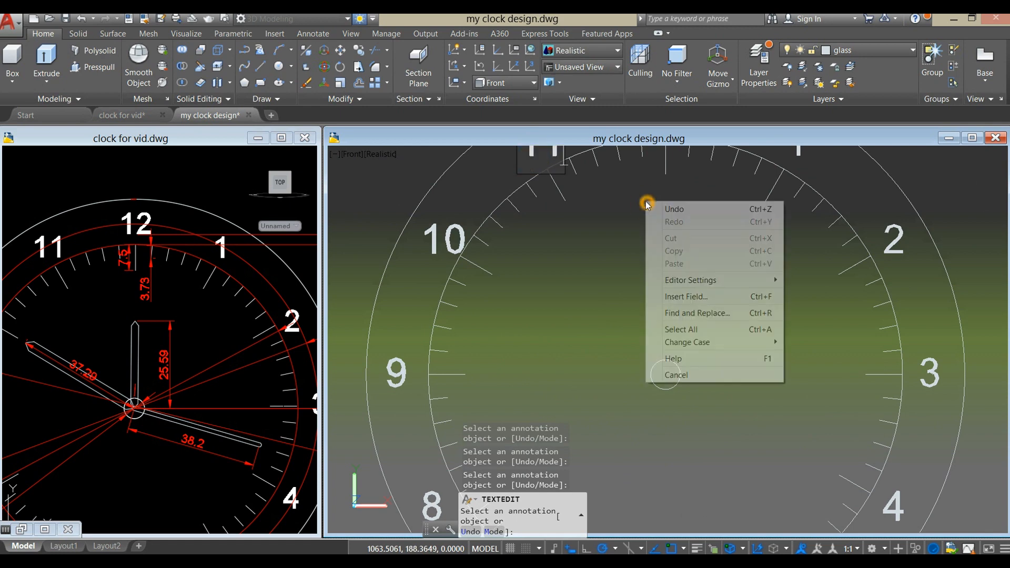
right_click(621, 220)
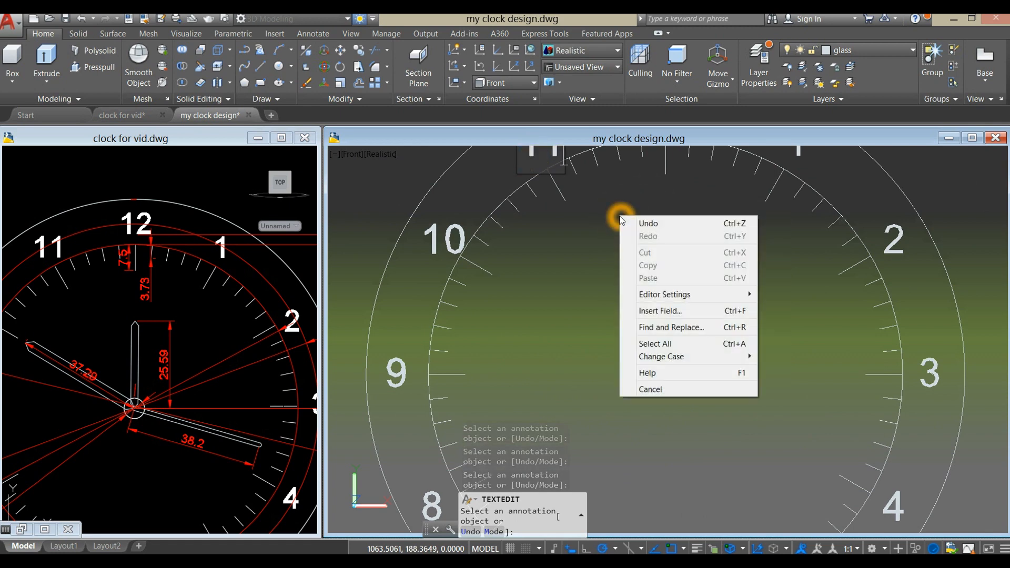
left_click(619, 216)
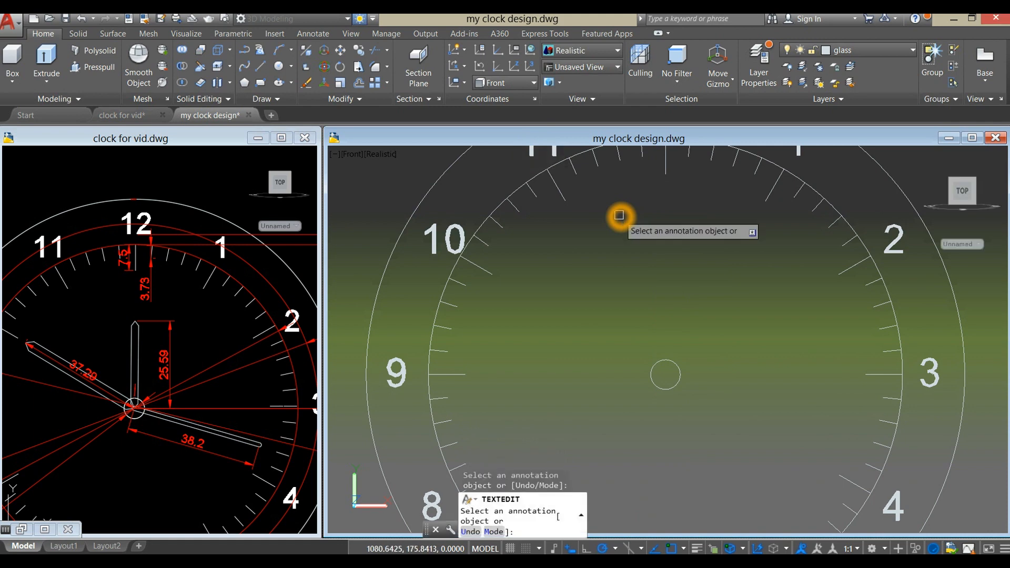
key("Return")
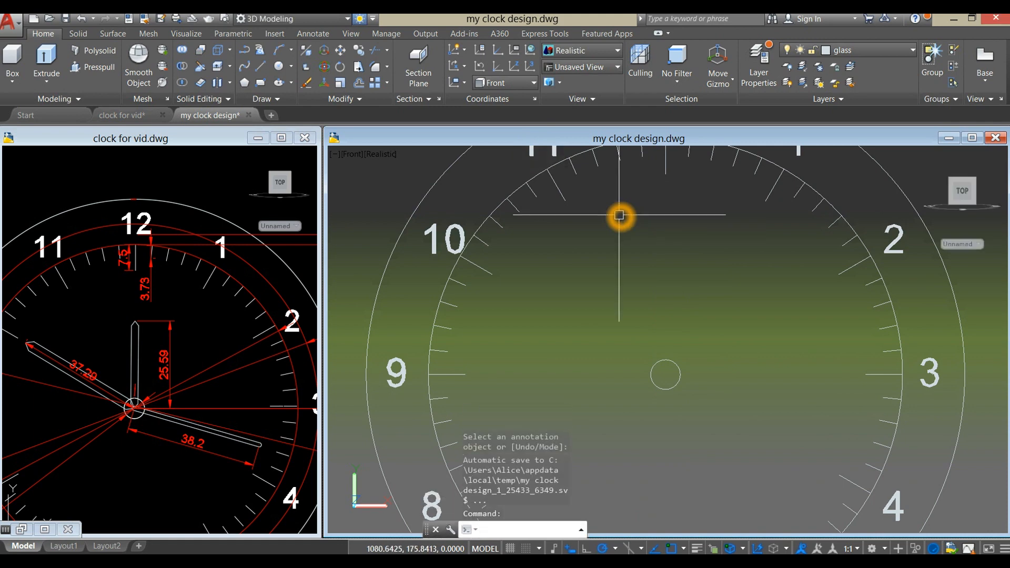
scroll(579, 217, "down", 5)
middle_click_drag(553, 219, 529, 206)
key("Escape")
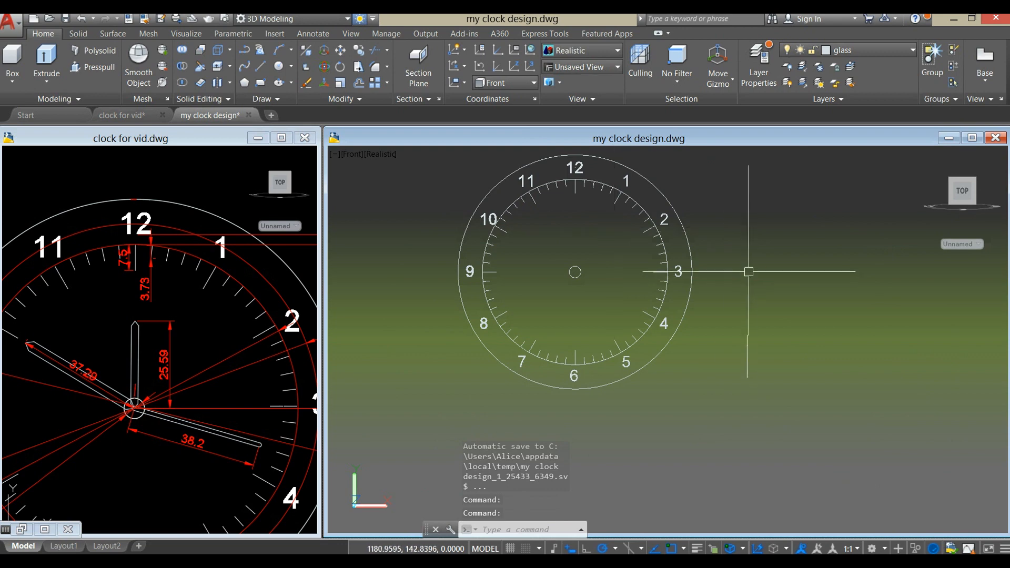
- Delete the inner dial circle that runs along the outer ends of the minute marks
scroll(684, 221, "up", 3)
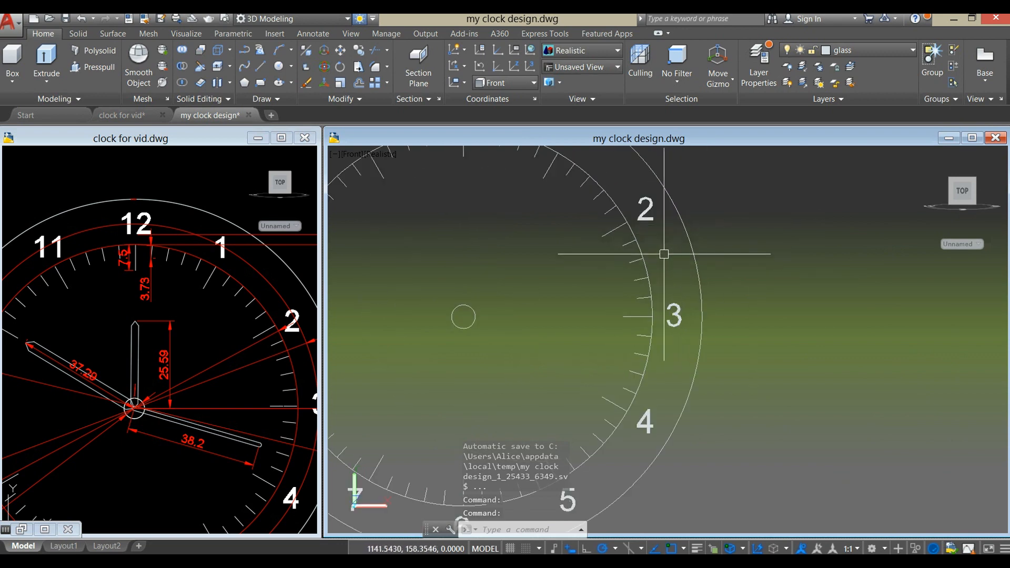
left_click(637, 248)
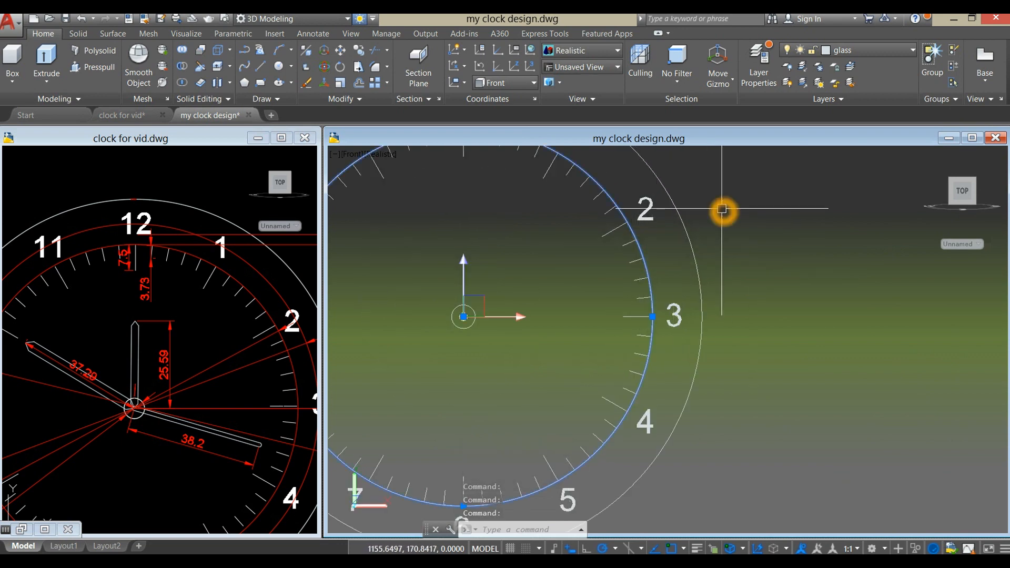
key("Delete")
scroll(722, 203, "down", 5)
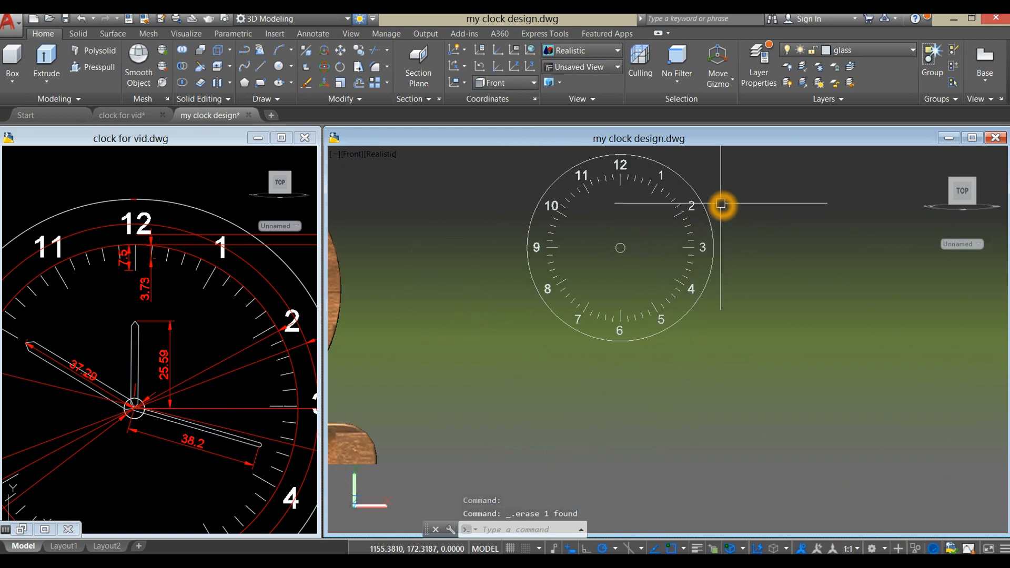
- Draw a vertical line 25.59 long from the dial's centre toward the 12, matching the hand in the reference drawing
scroll(654, 228, "up", 3)
middle_click_drag(653, 228, 617, 293)
left_click(90, 312)
scroll(90, 303, "down", 2)
middle_click_drag(90, 302, 92, 263)
left_click(475, 308)
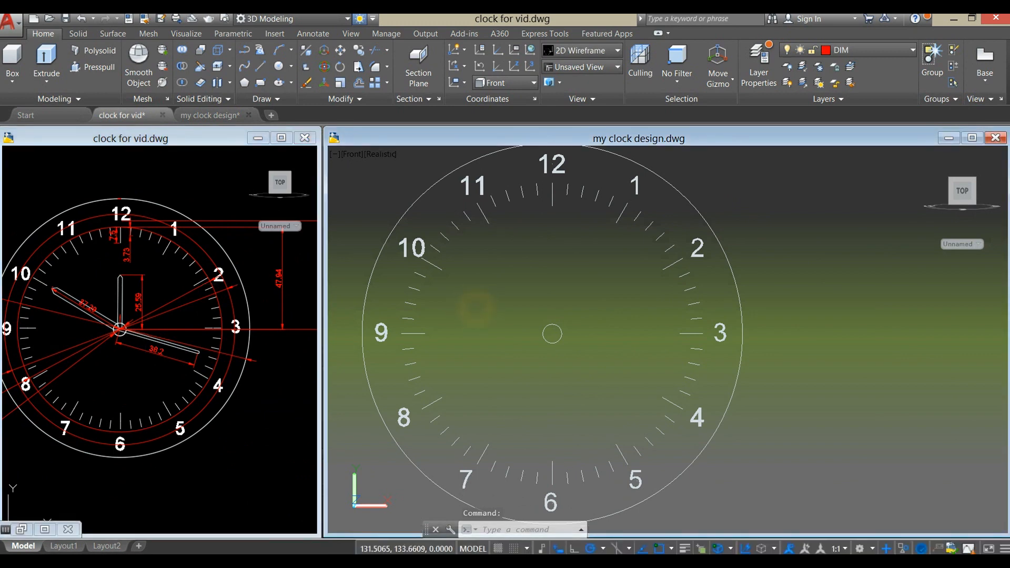
type("l")
key("Return")
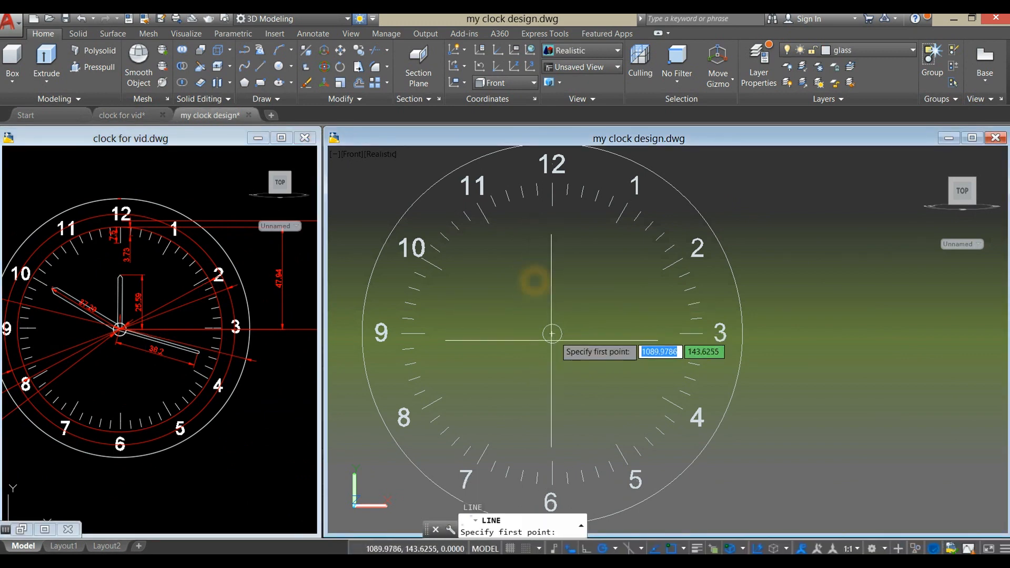
left_click(552, 333)
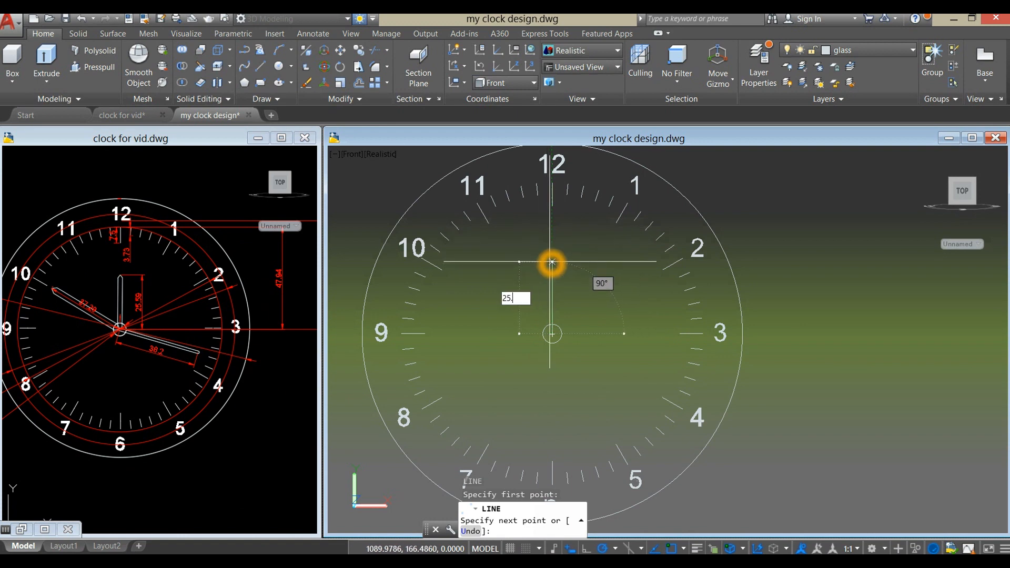
key("Return")
right_click(565, 244)
left_click(589, 250)
- Draw a horizontal line 37.29 long from the dial's centre toward the 9
right_click(588, 241)
left_click(599, 250)
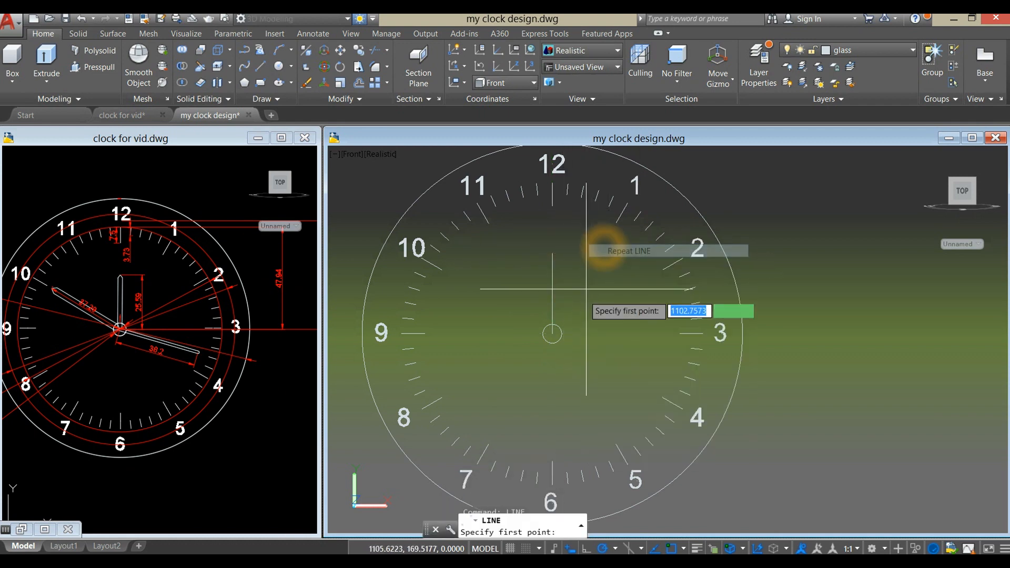
left_click(552, 334)
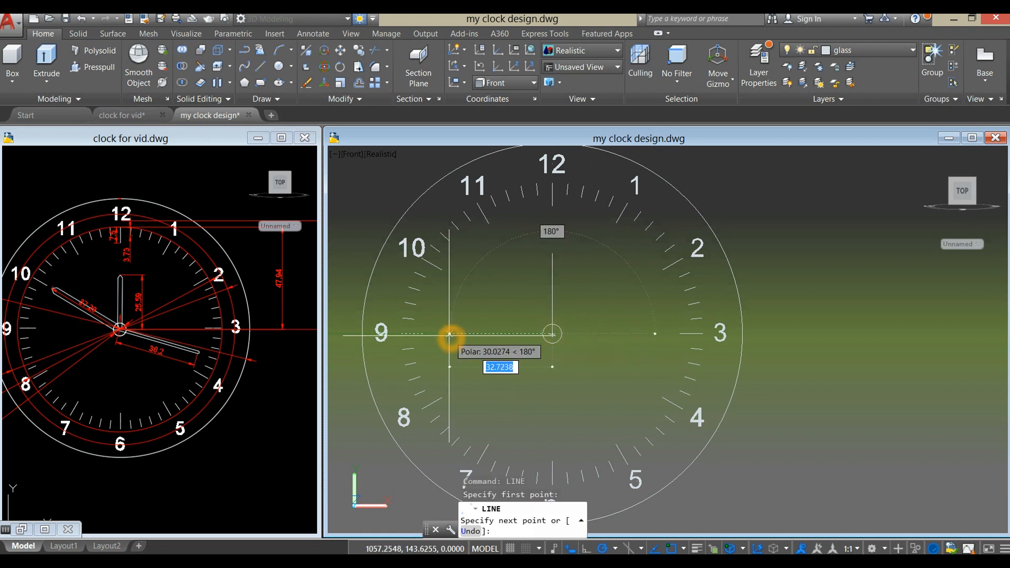
type("3")
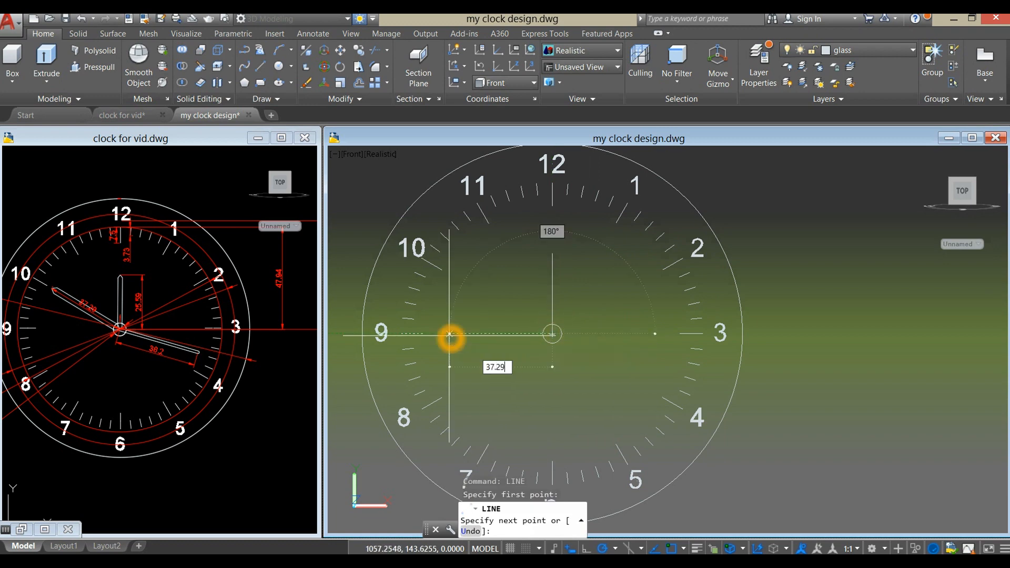
type("7.29")
key("Return")
right_click(576, 279)
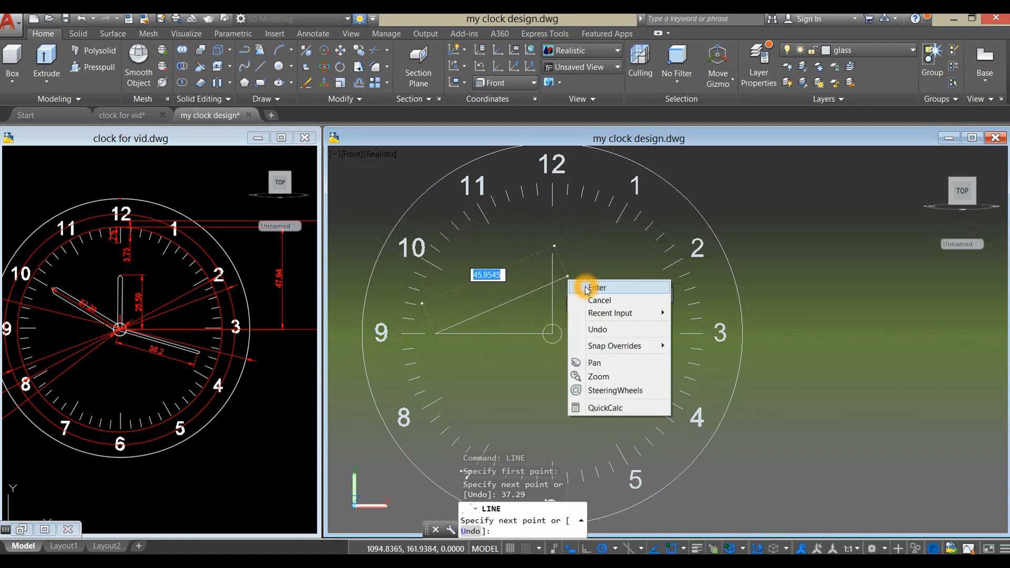
left_click(584, 286)
- Draw a slanted line 40 long from the dial's centre toward the four o'clock mark
right_click(582, 256)
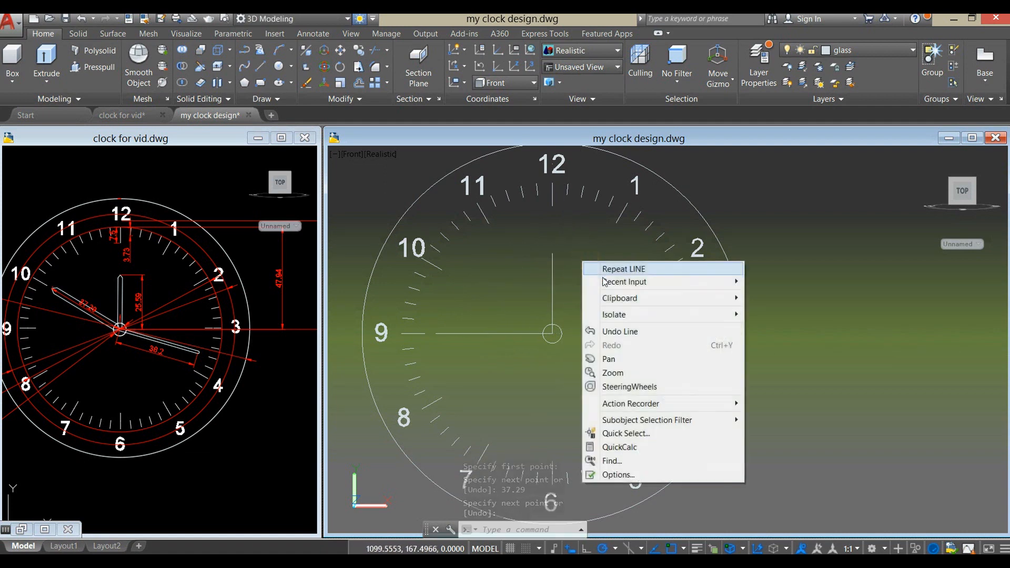
left_click(610, 269)
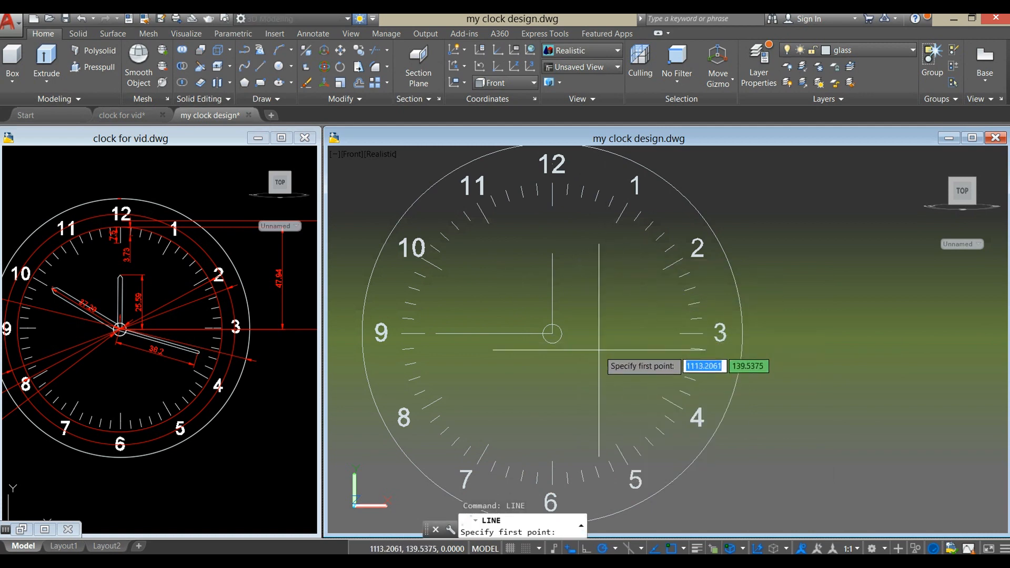
left_click(552, 333)
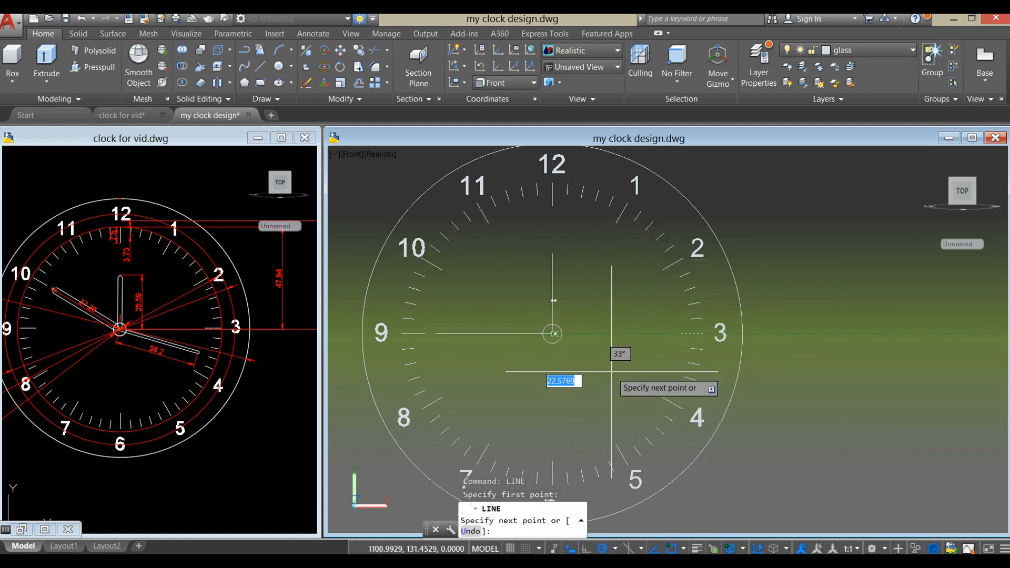
left_click(653, 405)
left_click(653, 404)
key("Return")
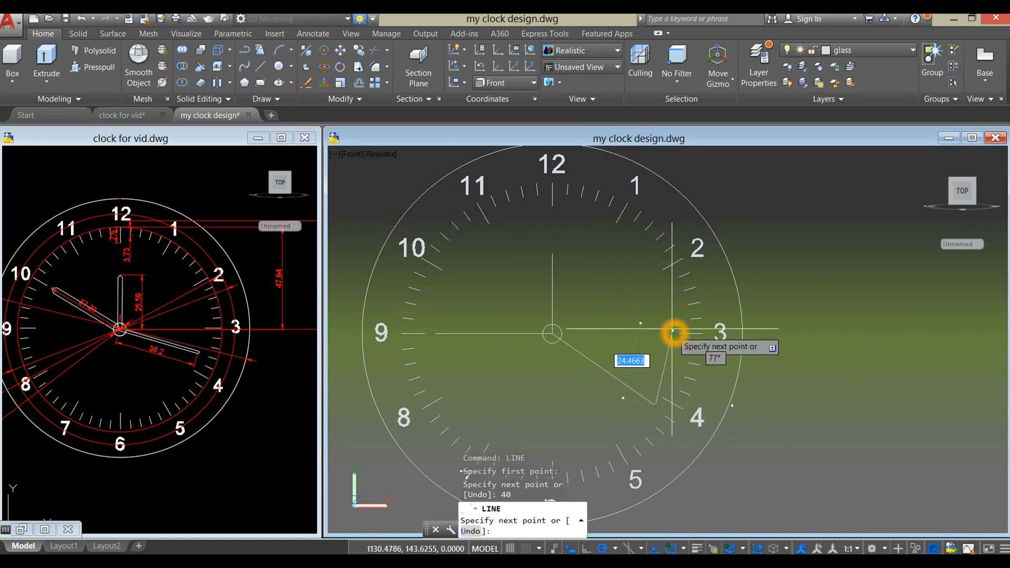
right_click(659, 313)
left_click(684, 319)
- Extrude the dial's outer circle 3.75 as a solid, following the thickness dimensioned in the reference drawing
scroll(608, 330, "down", 5)
mouse_move(608, 331)
middle_mouse_down()
mouse_move(590, 305)
mouse_move(595, 289)
mouse_move(676, 314)
mouse_move(656, 333)
middle_mouse_up()
scroll(581, 297, "up", 2)
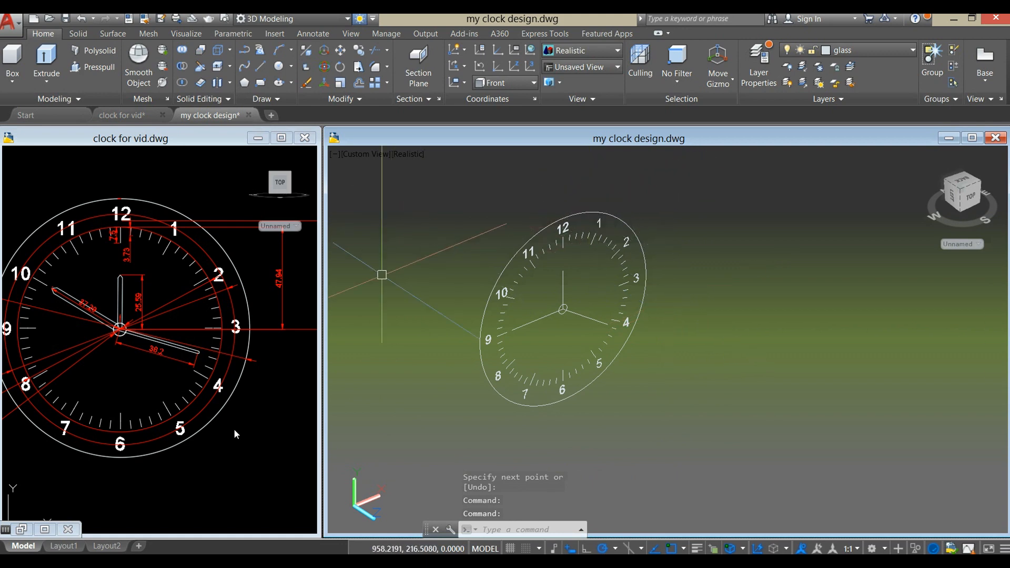
left_click(295, 486)
scroll(68, 298, "down", 6)
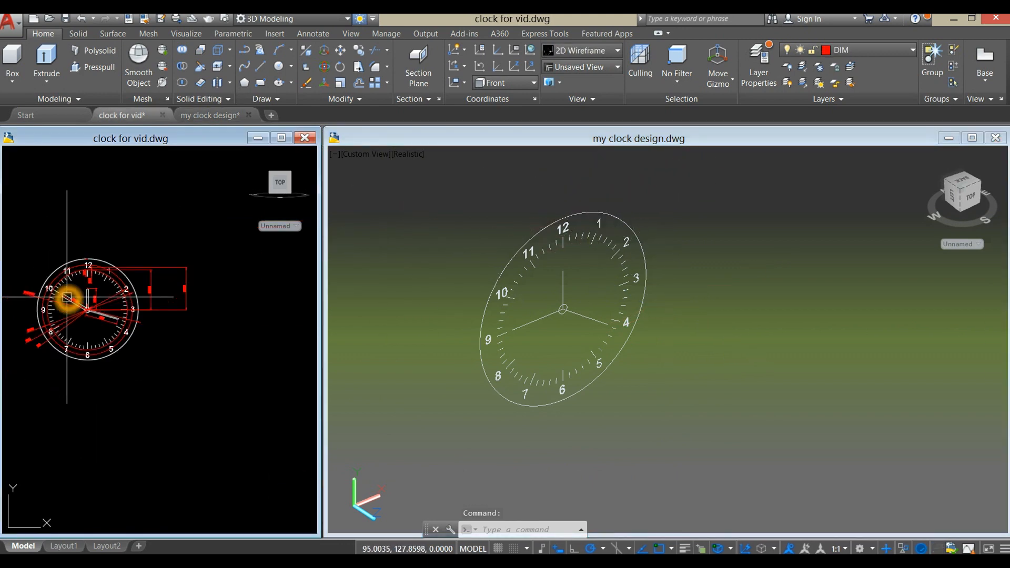
middle_click_drag(70, 306, 131, 353, "shift")
scroll(83, 263, "up", 8)
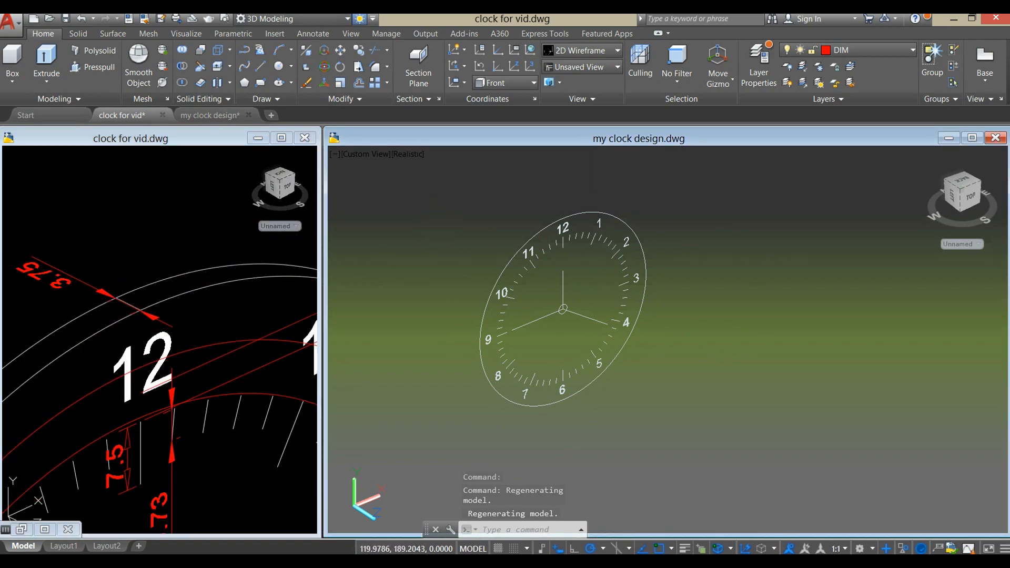
left_click(439, 226)
left_click(47, 58)
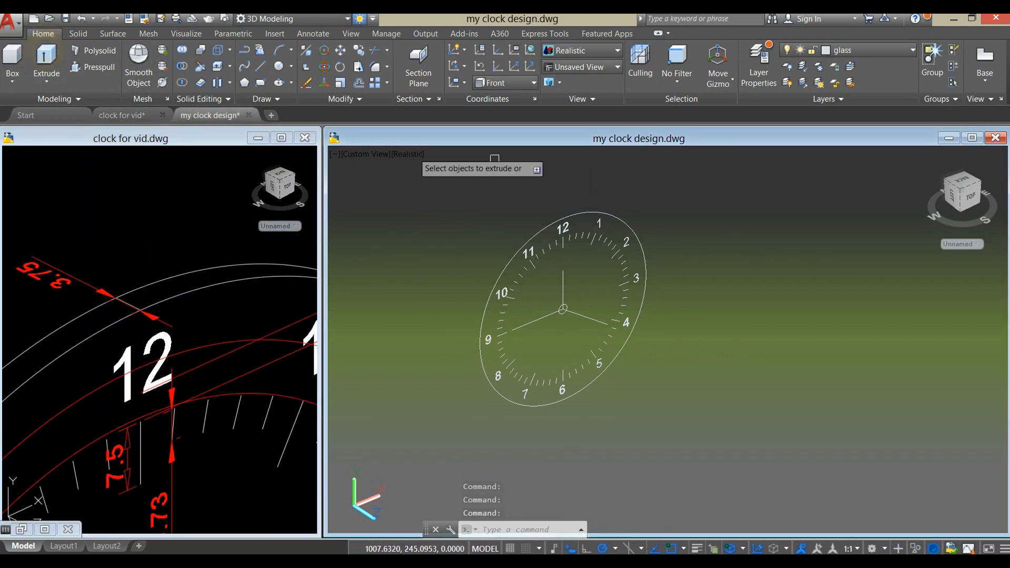
left_click(576, 210)
right_click(576, 210)
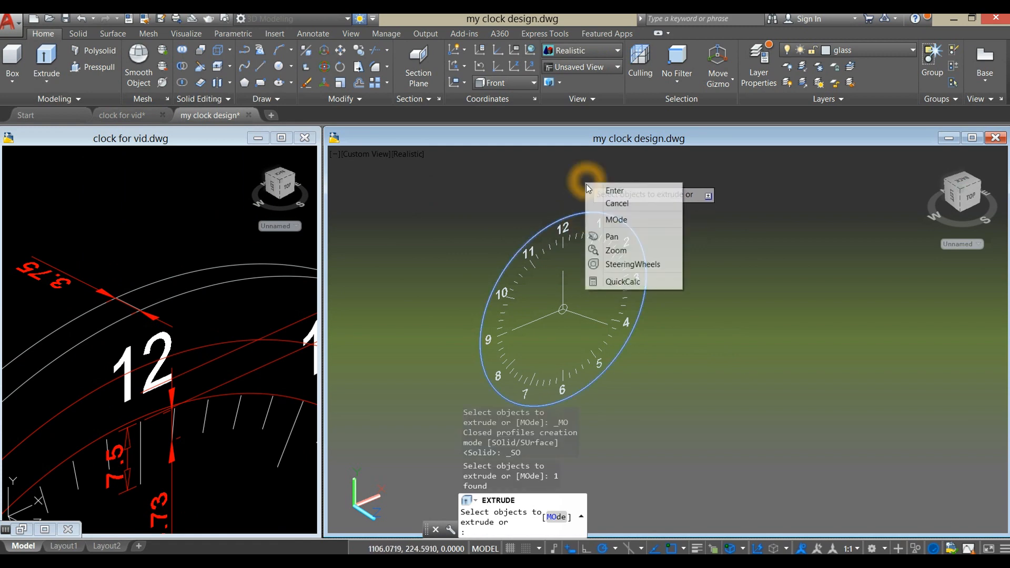
left_click(610, 193)
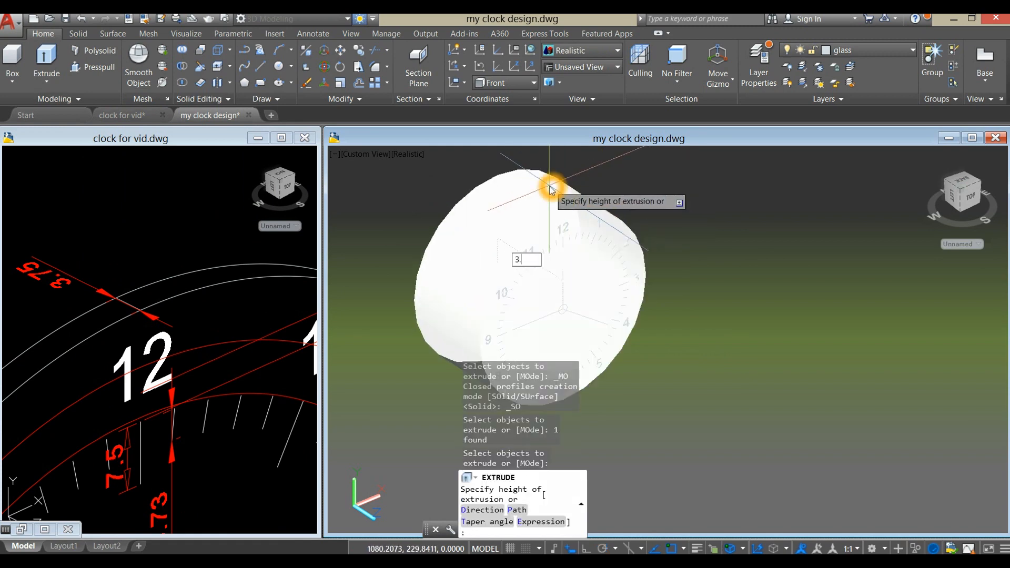
type("3.75")
key("Return")
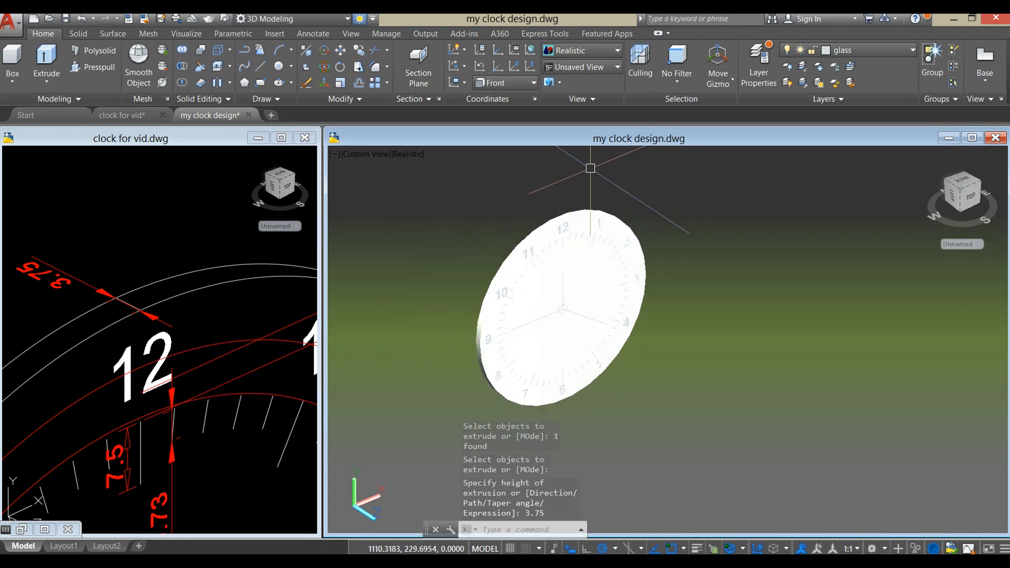
- Set the clock model's visual style to Wireframe
left_click(411, 155)
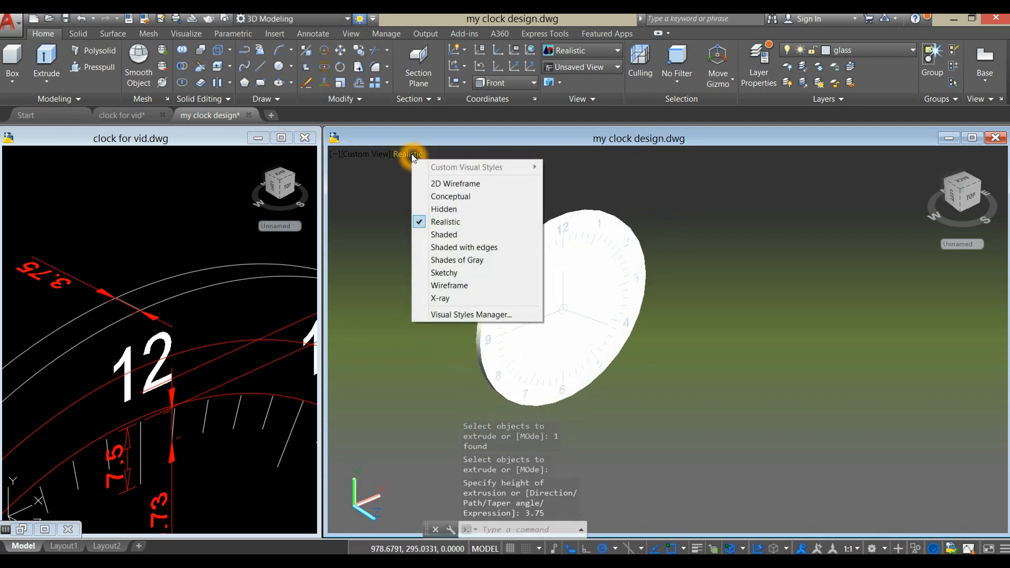
left_click(474, 286)
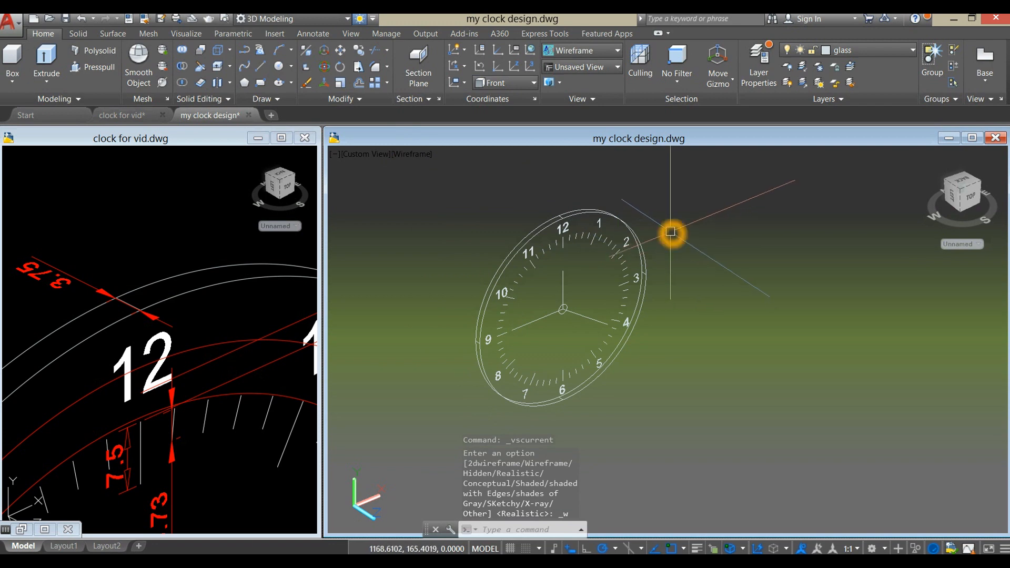
middle_click_drag(661, 232, 629, 242)
- Open the Materials Browser and list the Glass materials of the Autodesk Library
type("matr")
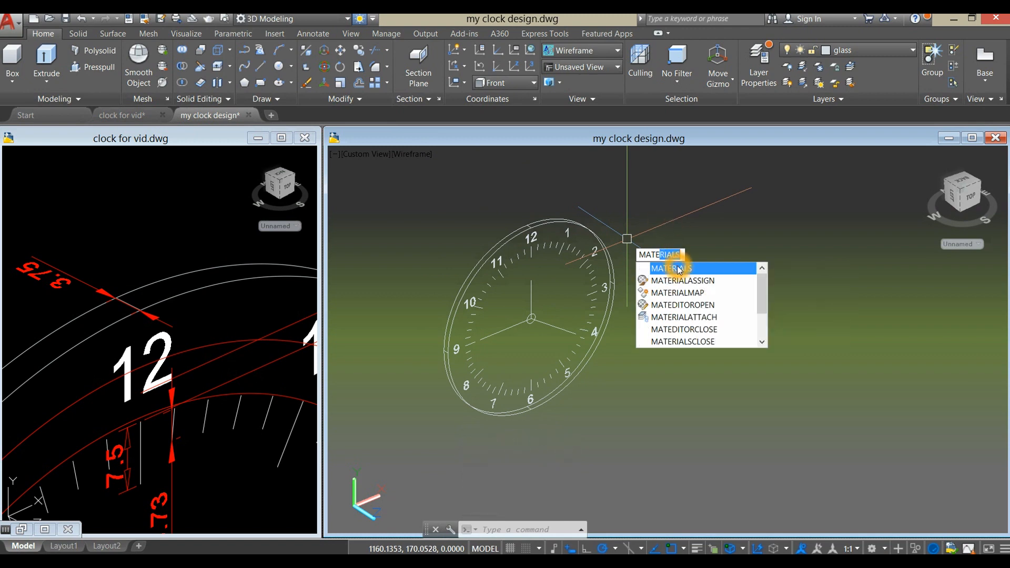
left_click(679, 269)
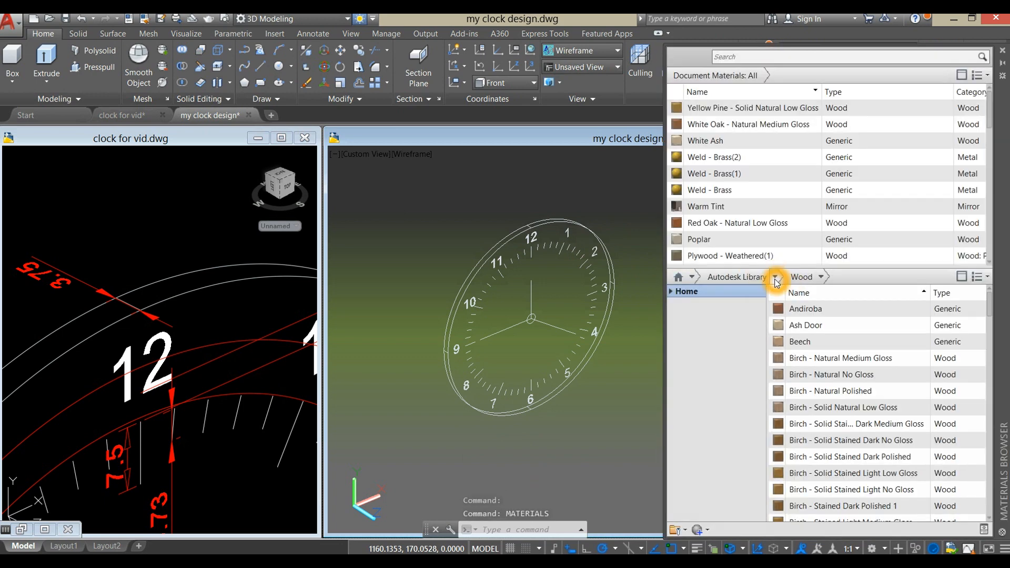
left_click(776, 278)
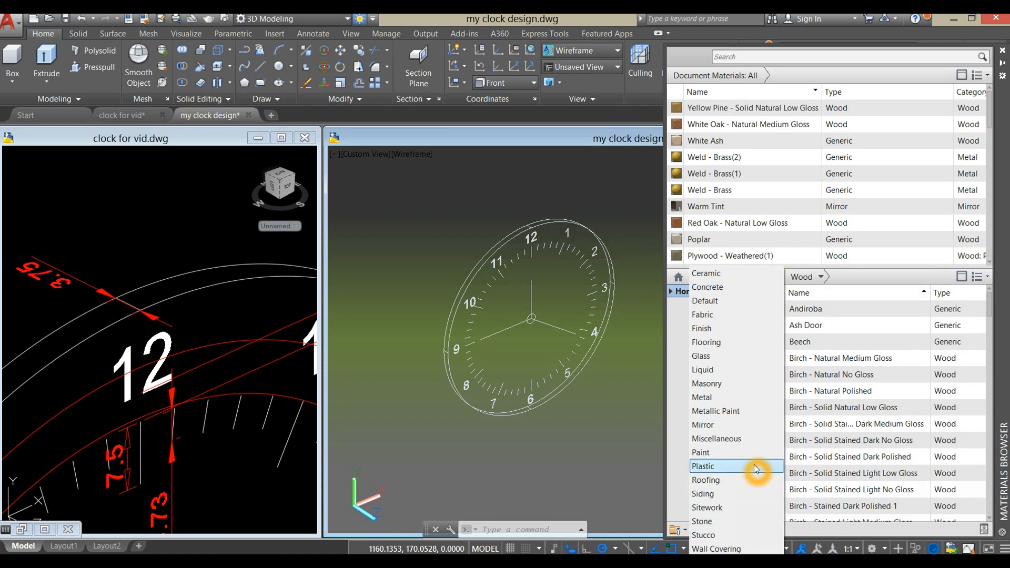
left_click(731, 364)
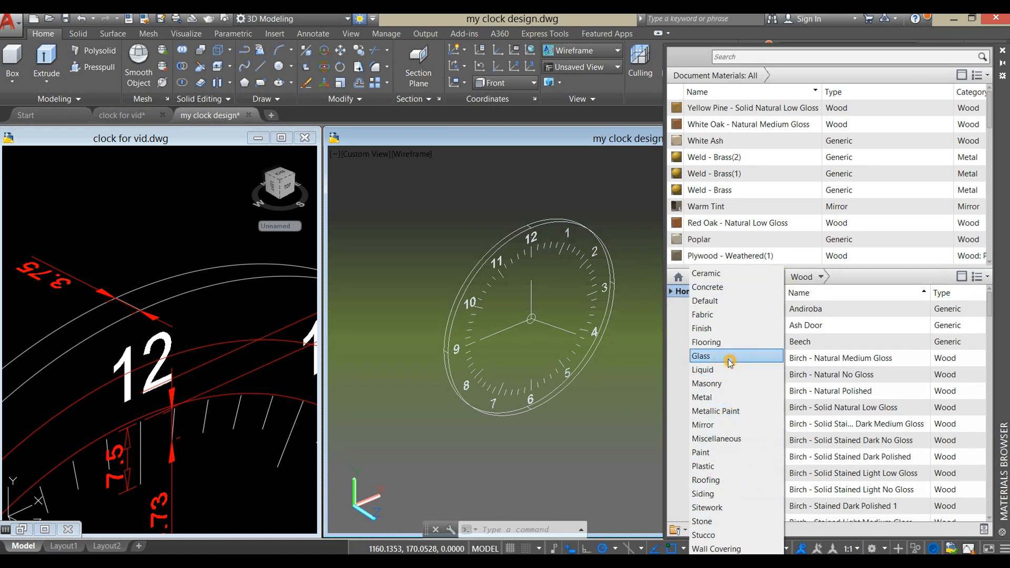
left_click(845, 425)
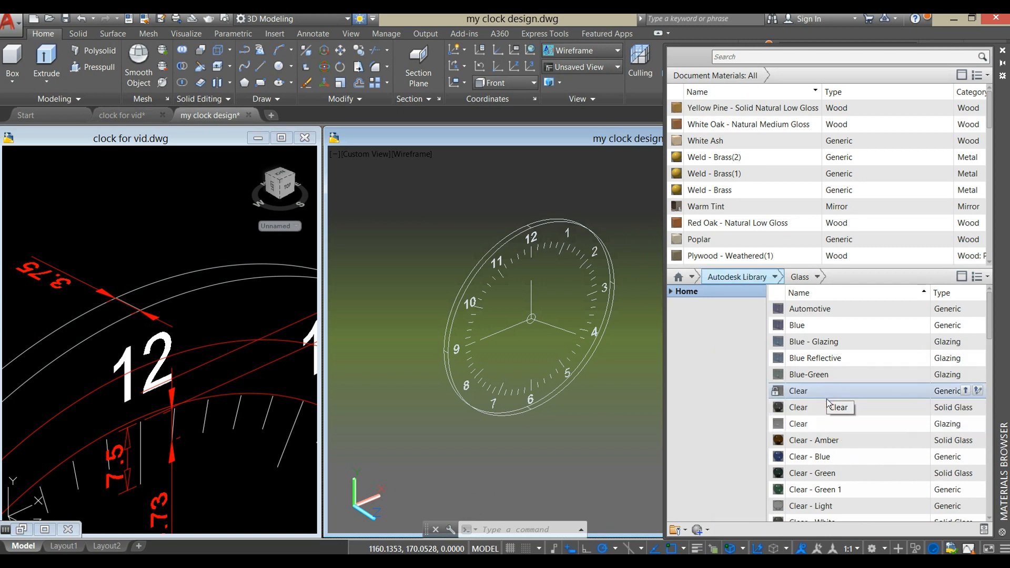
- Assign the Clear glazing material to the dial's disc and set the clock model's visual style to Realistic
left_click_drag(824, 425, 691, 384)
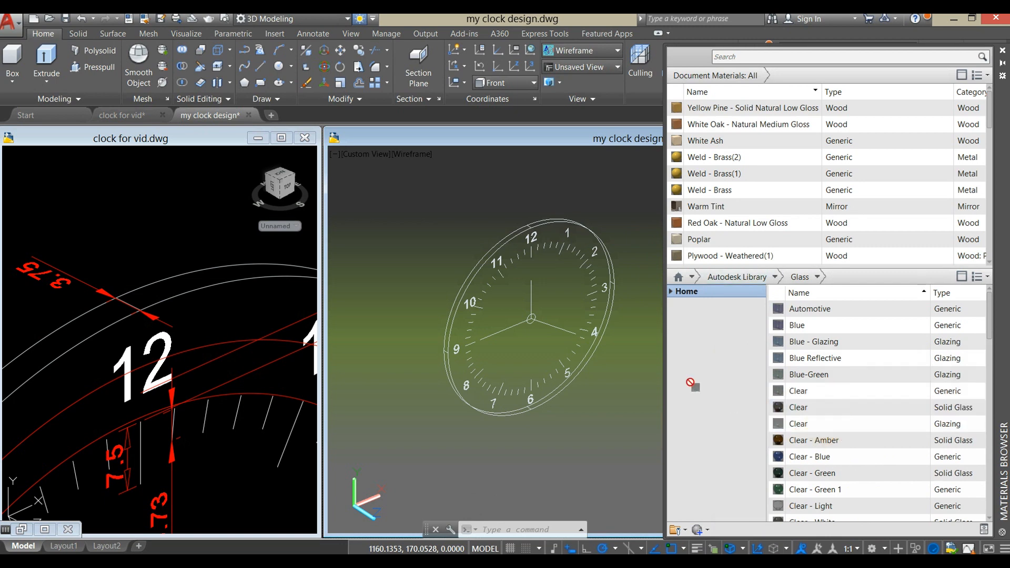
left_click_drag(613, 272, 613, 269)
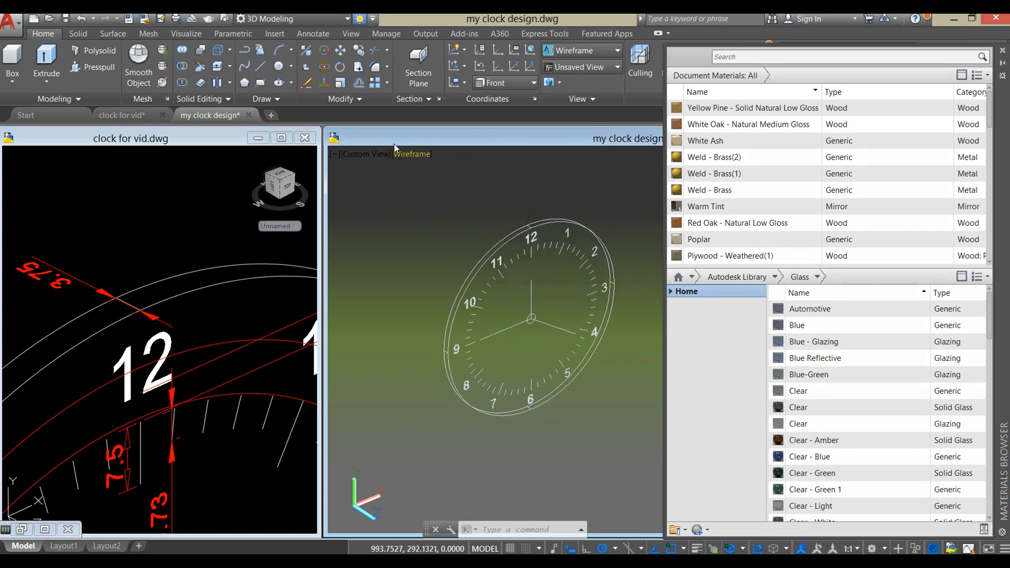
left_click(420, 156)
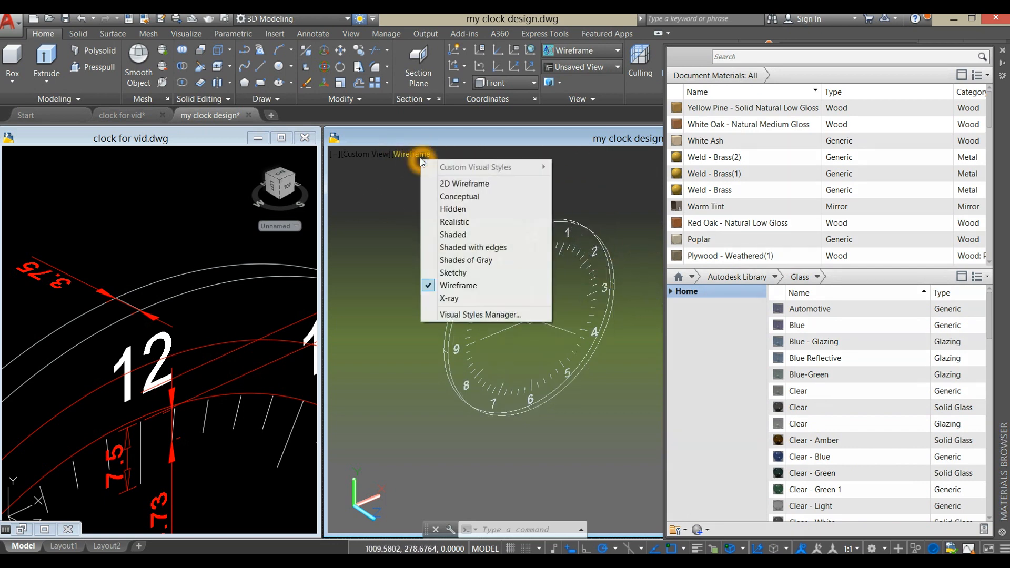
left_click(466, 228)
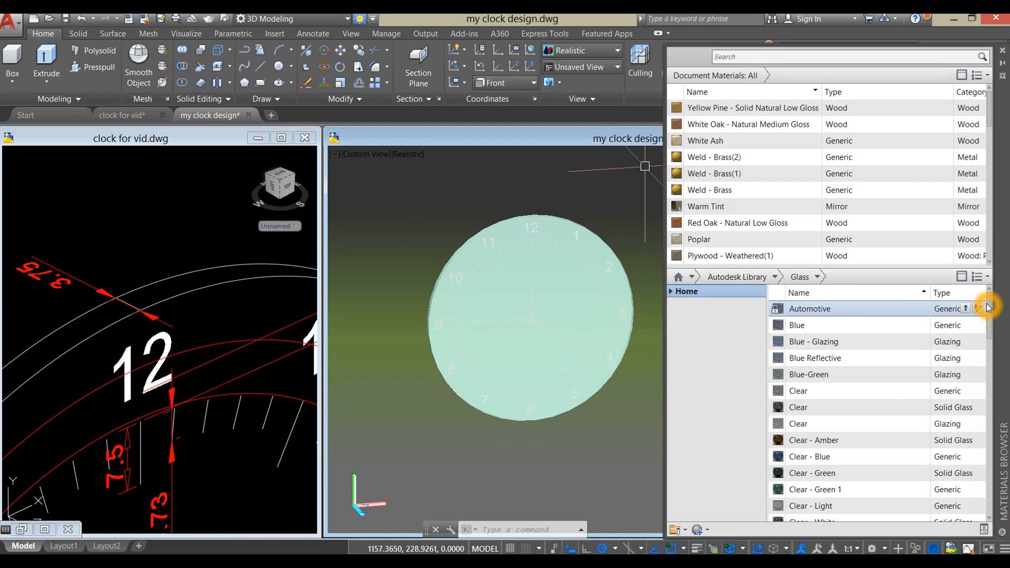
- Assign the Clear - White solid glass material to the dial's disc and close the Materials Browser
left_click_drag(996, 317, 1003, 334)
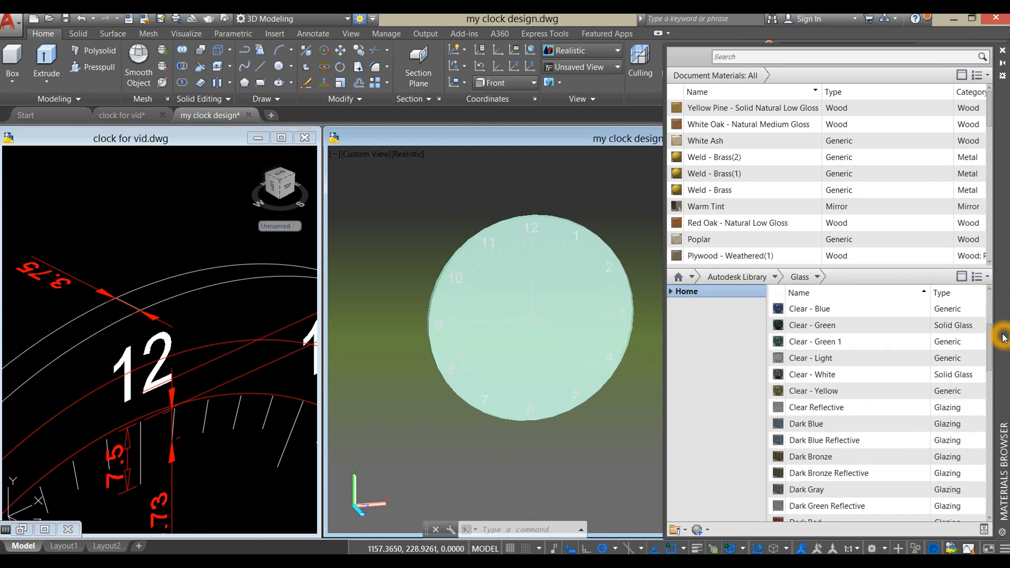
left_click_drag(829, 375, 682, 361)
left_click_drag(627, 327, 626, 328)
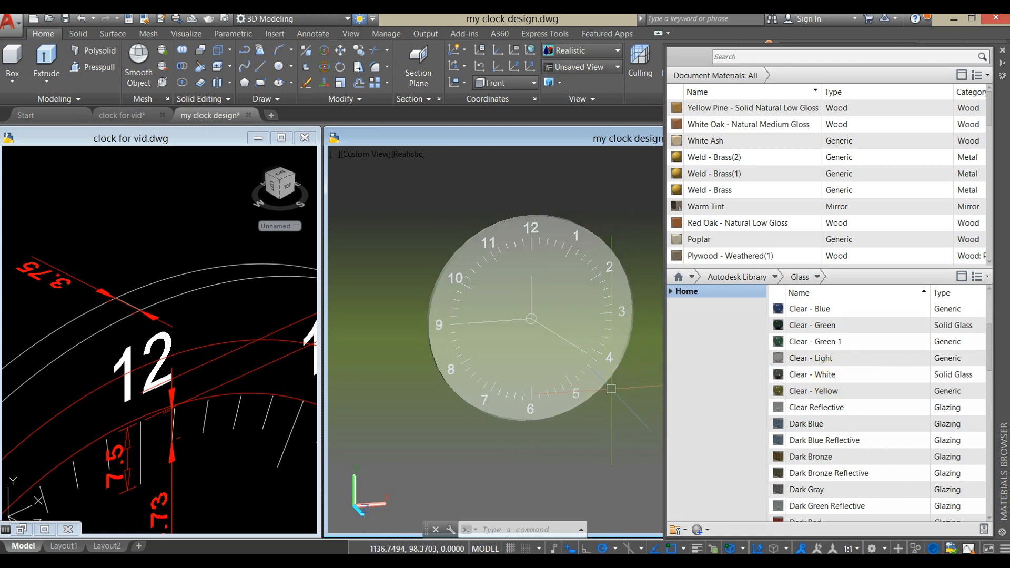
middle_click_drag(611, 388, 633, 405, "shift")
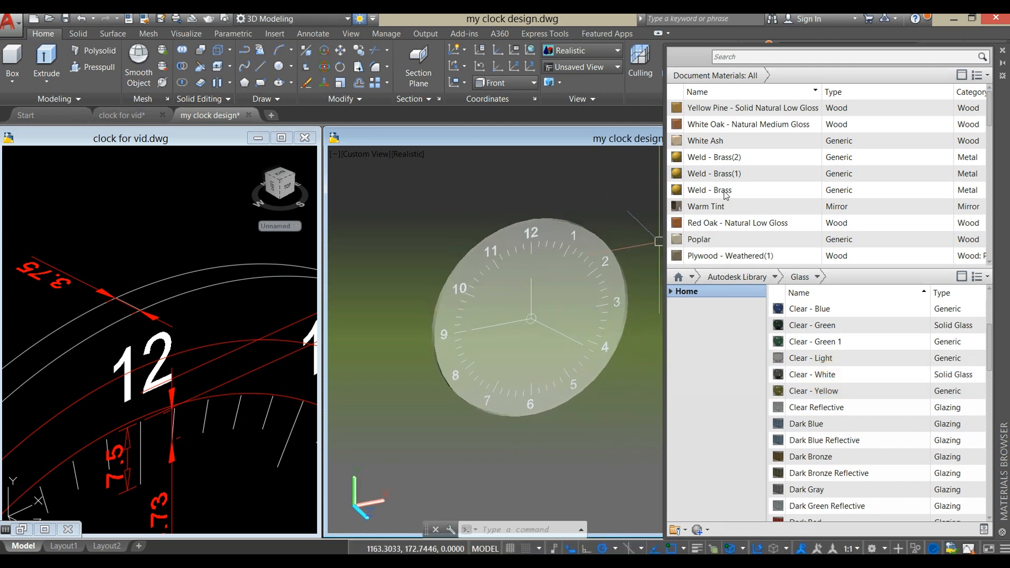
left_click(1001, 51)
scroll(740, 262, "down", 4)
scroll(617, 323, "up", 2)
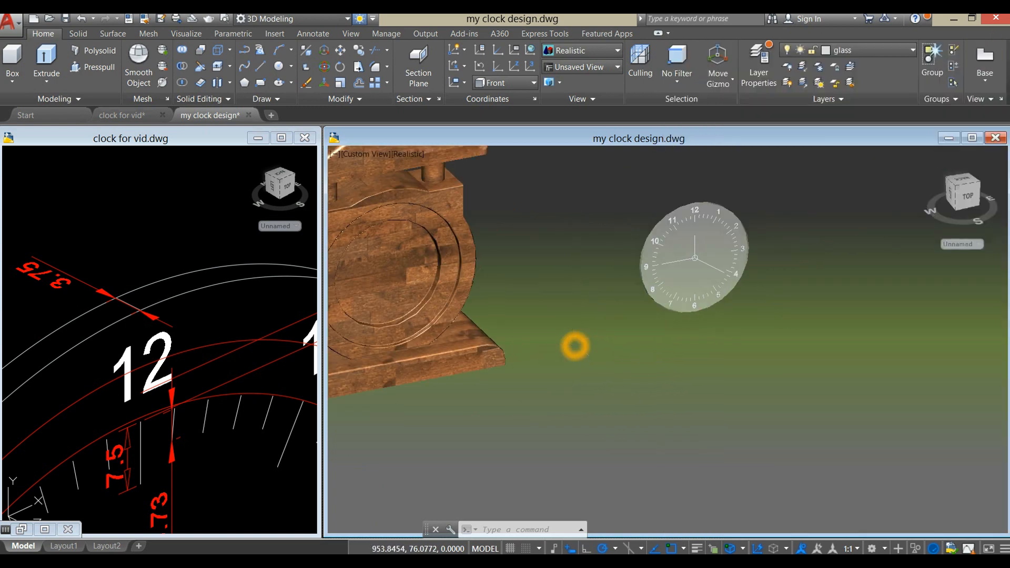
middle_click_drag(598, 318, 645, 339, "shift")
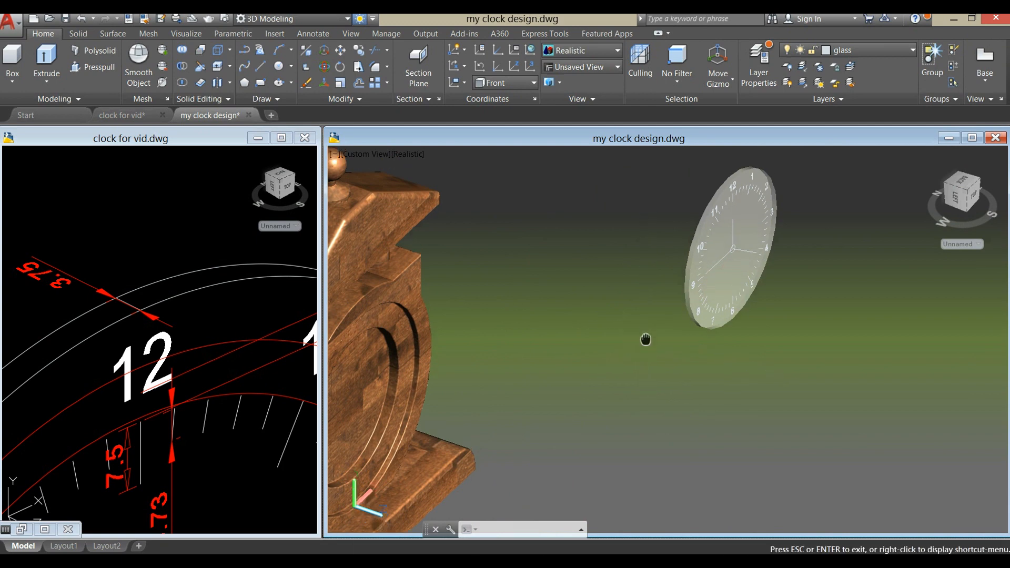
middle_click_drag(646, 339, 614, 360)
left_click(733, 326)
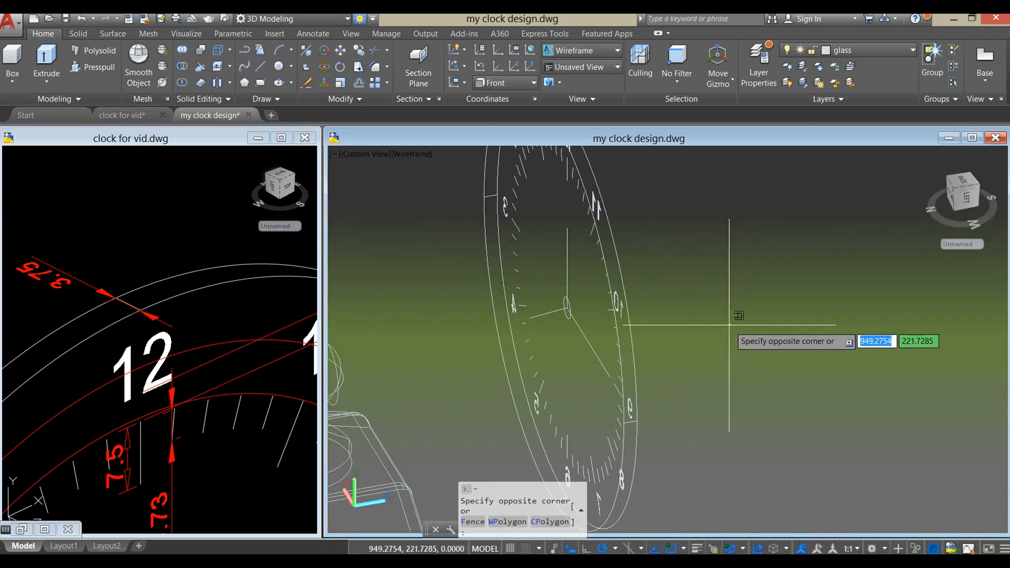
left_click(730, 325)
left_click(733, 327)
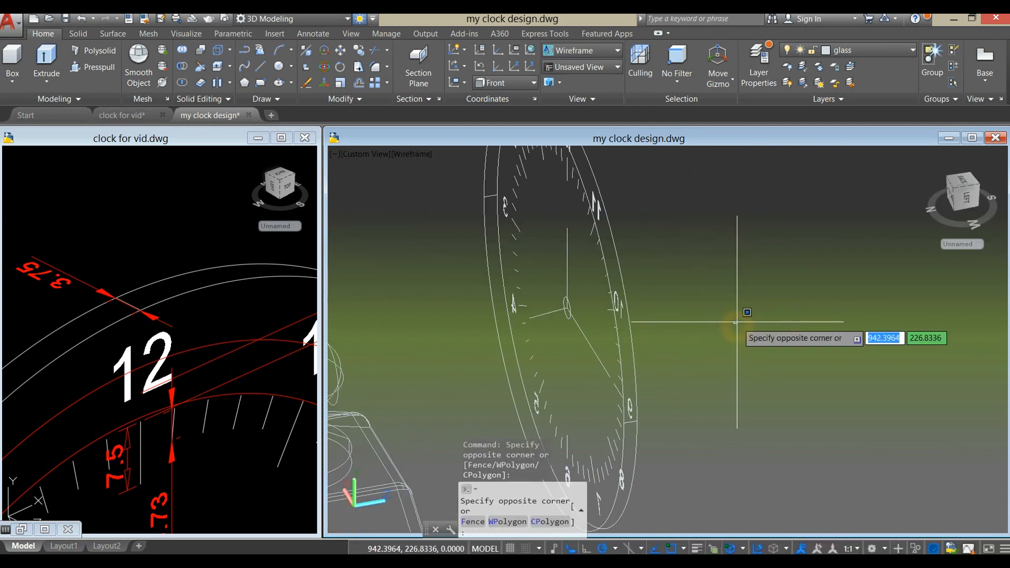
left_click(767, 316)
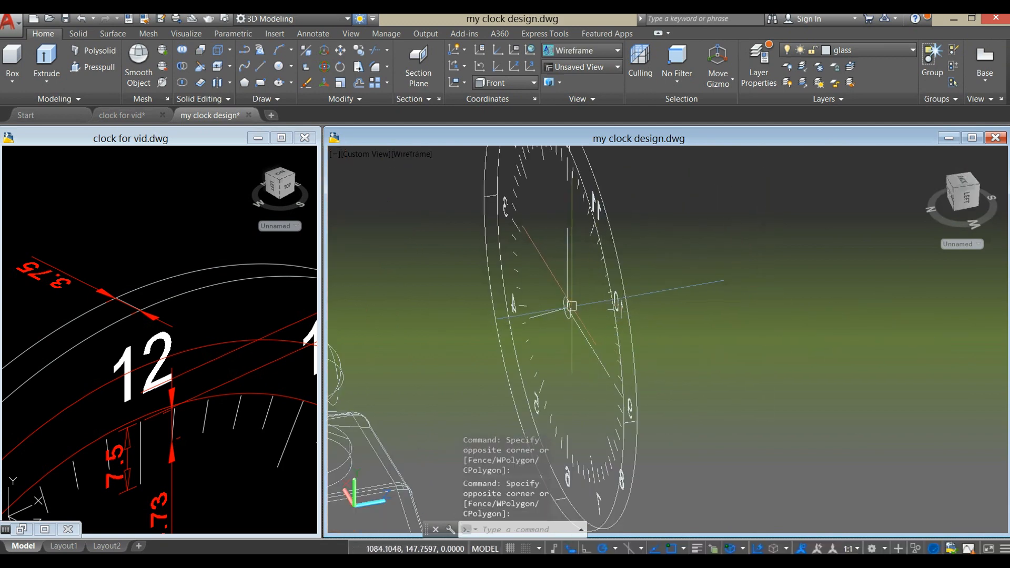
left_click(573, 305)
key("Escape")
left_click(433, 336)
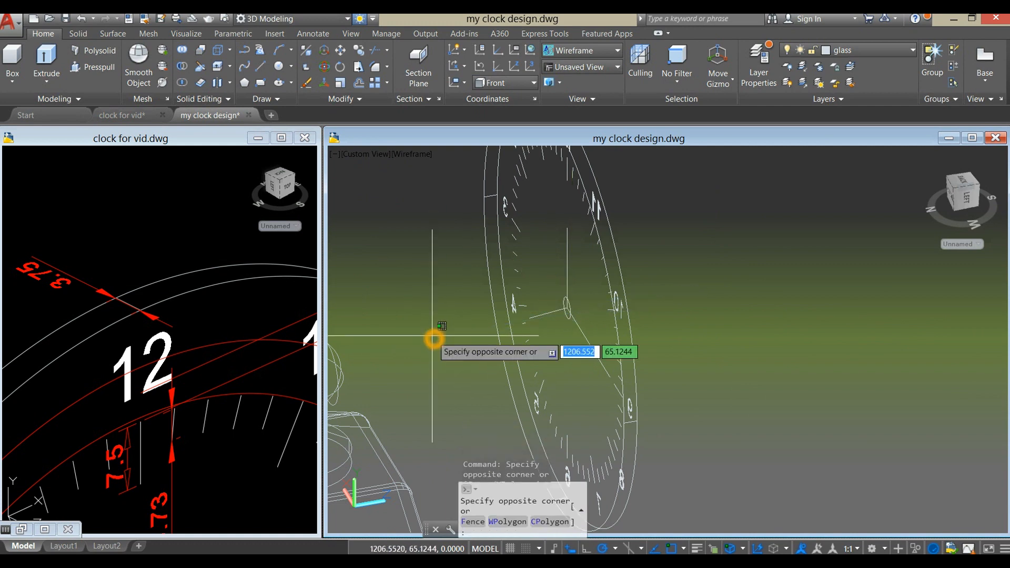
left_click(436, 327)
- Examine the length dimension of the cylindrical shaft at the dial's centre in the reference drawing
left_click(258, 448)
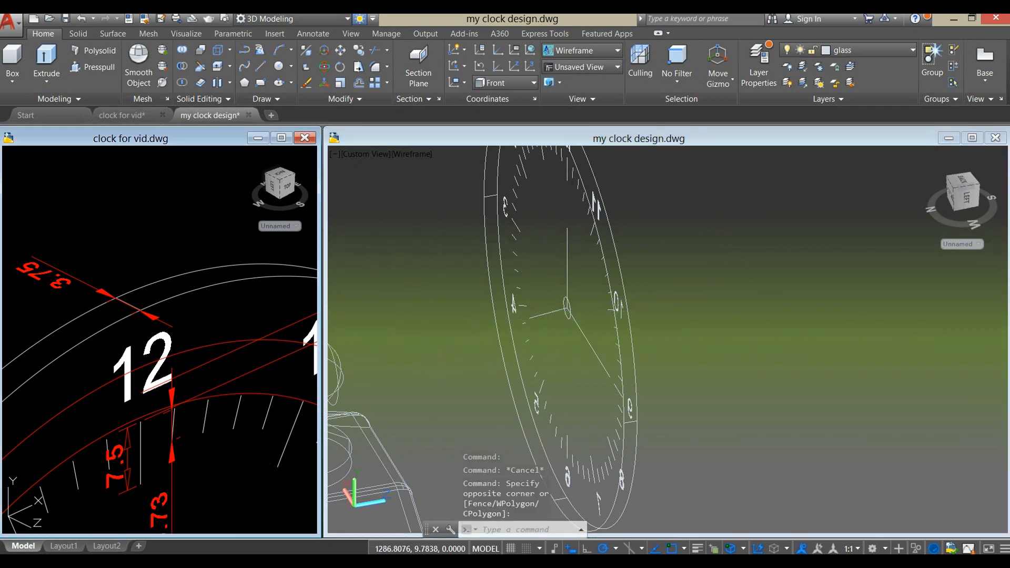
scroll(194, 429, "down", 2)
middle_click_drag(192, 429, 174, 308)
scroll(174, 308, "down", 3)
scroll(153, 416, "up", 3)
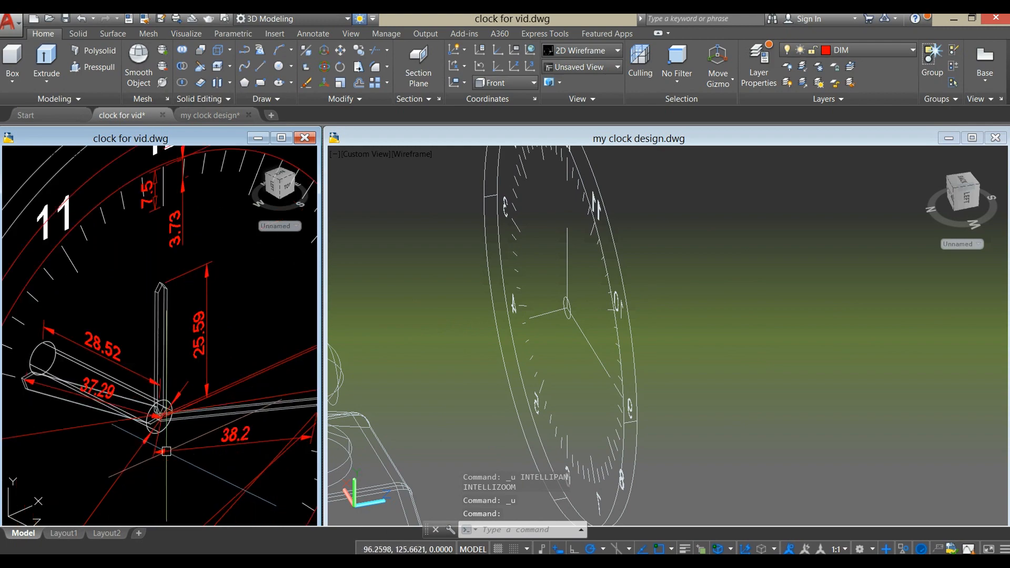
middle_click_drag(164, 442, 108, 368, "shift")
left_click(653, 289)
left_click(653, 290)
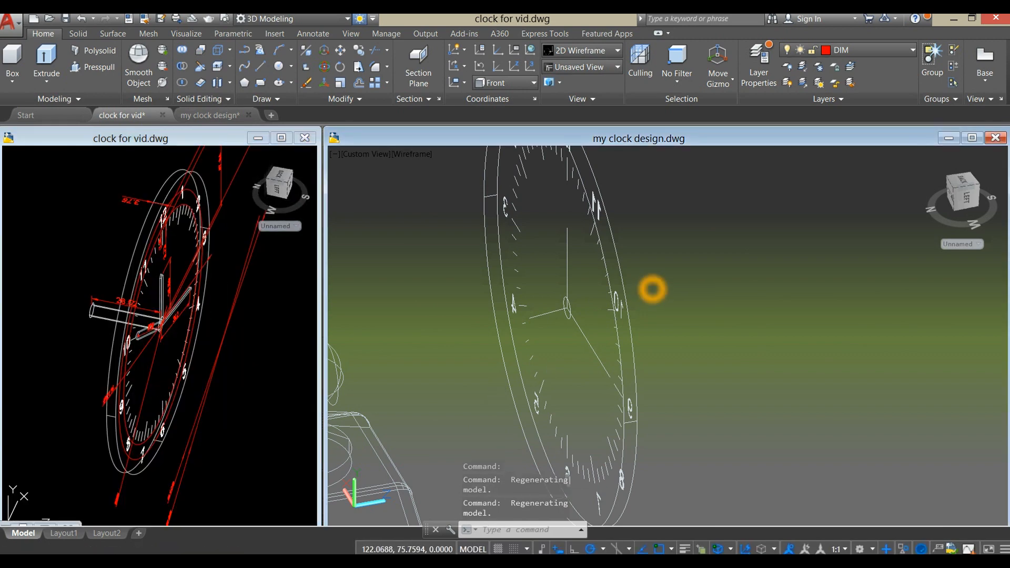
- Extrude the small circle at the dial's centre 28.52 as a solid
scroll(602, 301, "up", 5)
left_click(558, 295)
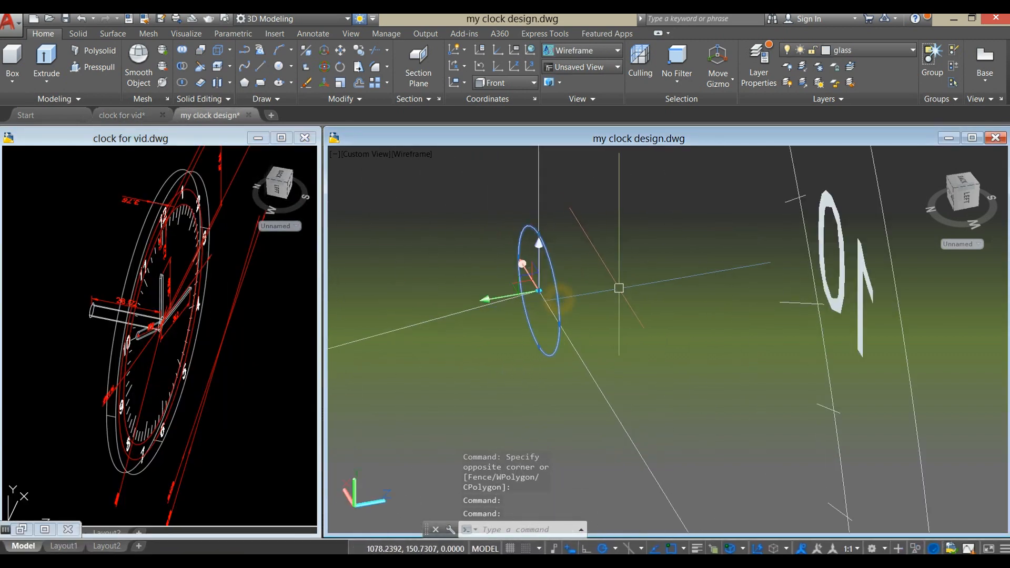
left_click(46, 58)
scroll(542, 253, "down", 5)
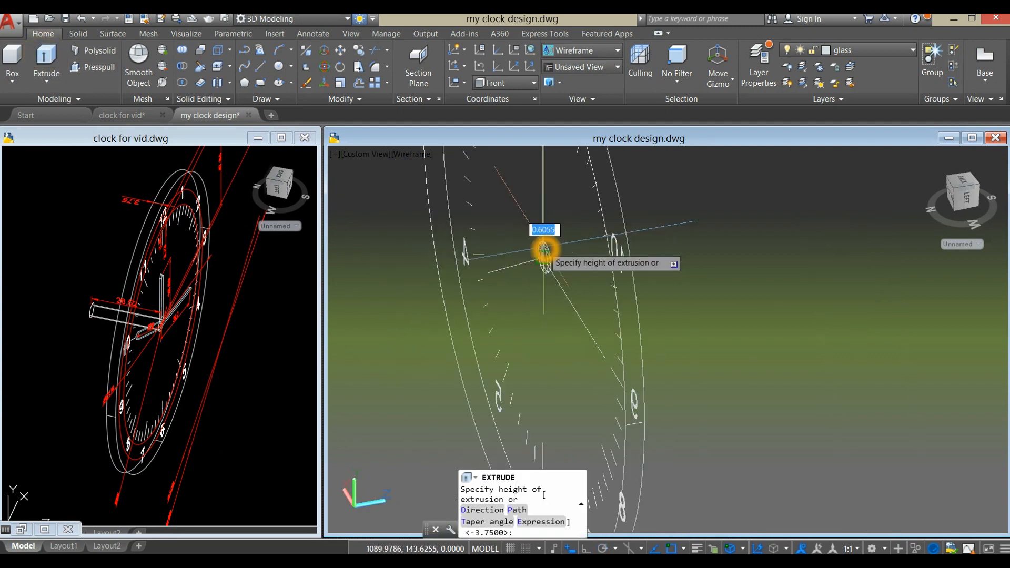
scroll(473, 263, "up", 4)
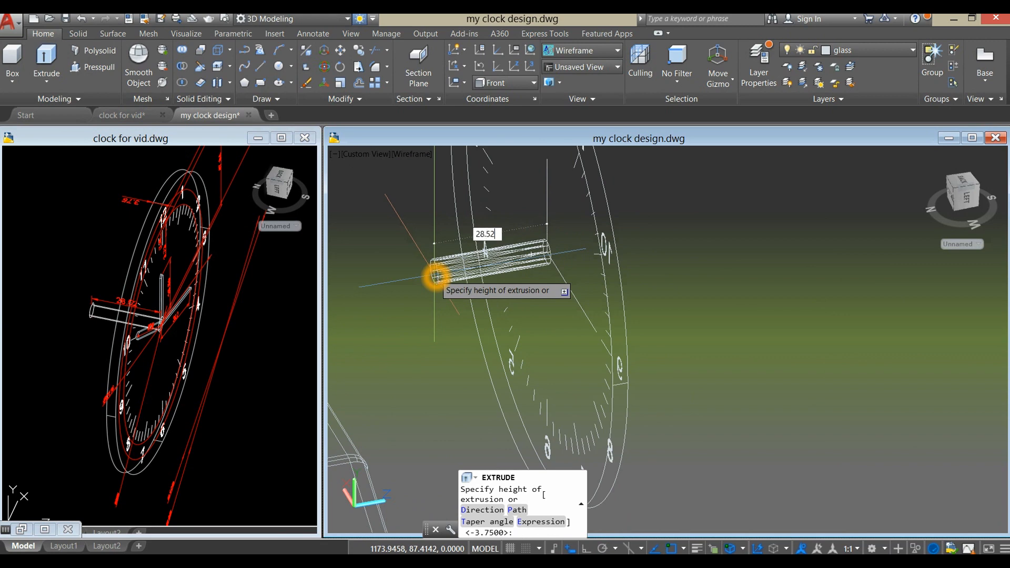
key("Return")
- Maximize the clock model's drawing window and set its visual style to Realistic
scroll(435, 276, "down", 6)
middle_click_drag(525, 265, 496, 253, "shift")
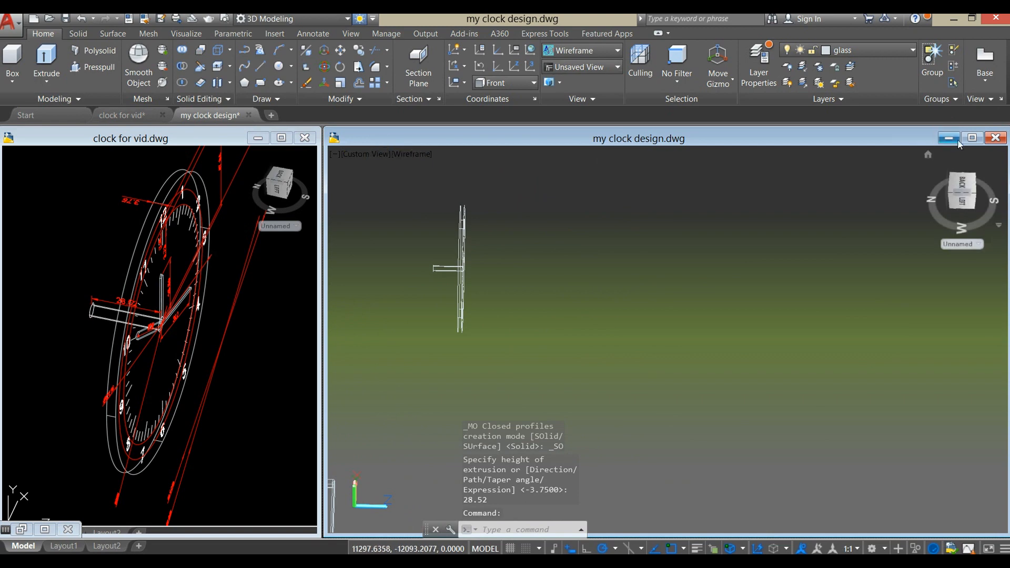
left_click(972, 138)
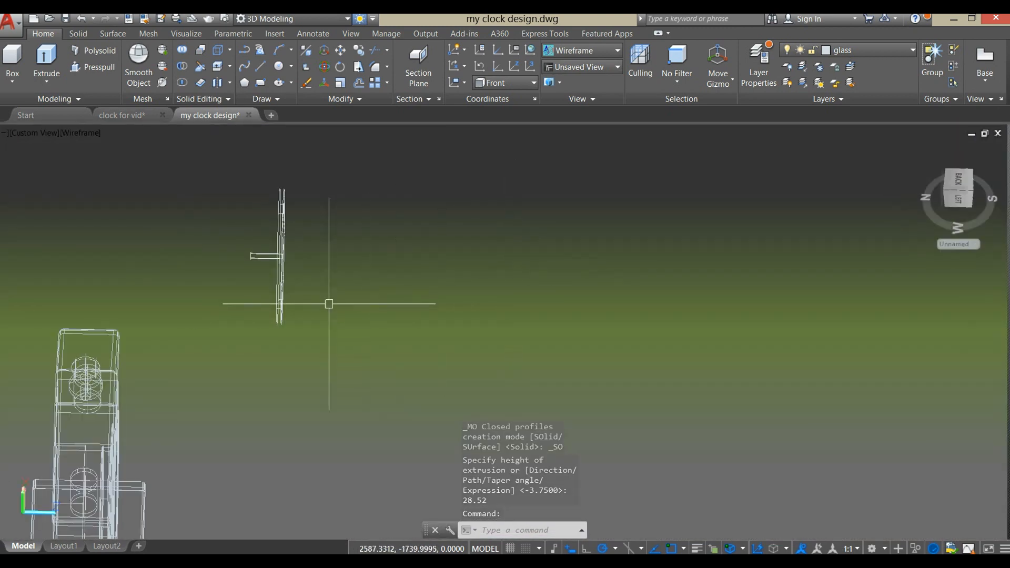
middle_click_drag(328, 304, 473, 282)
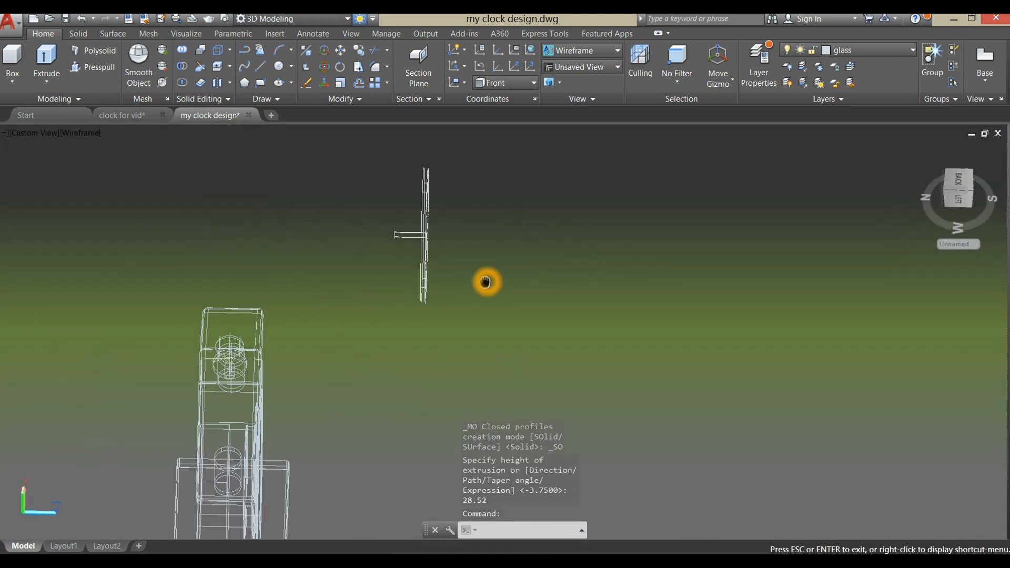
left_click(47, 134)
left_click(71, 137)
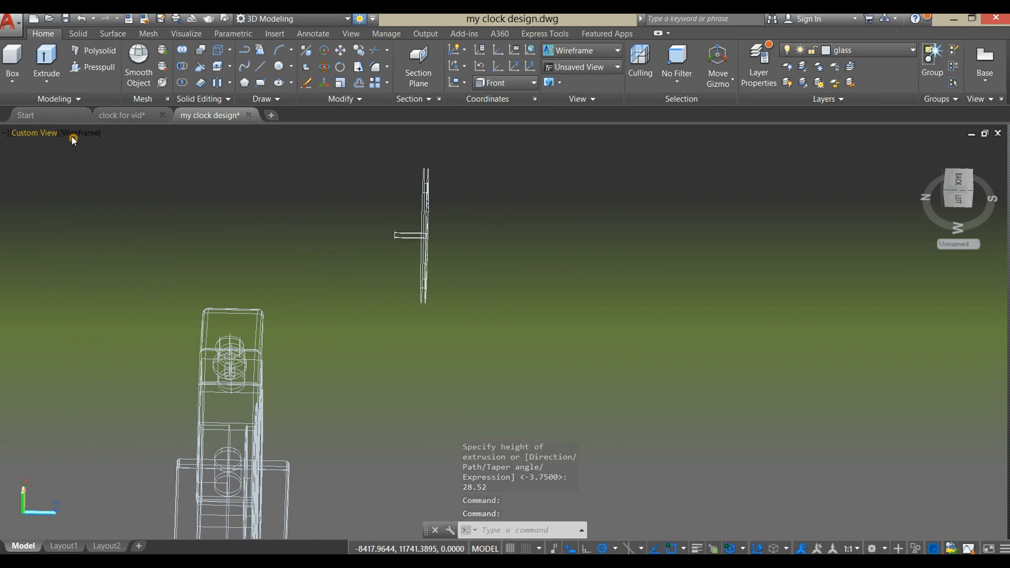
left_click(80, 136)
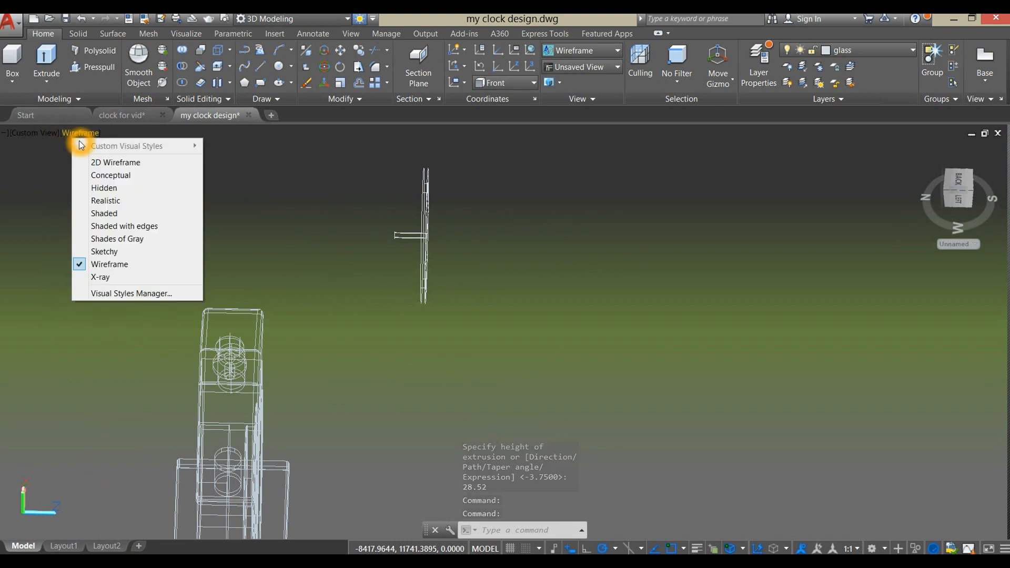
left_click(114, 204)
- Start moving the complete dial with its numerals, hands and shaft, using the centre of the shaft's end on the dial as base point
scroll(271, 300, "down", 4)
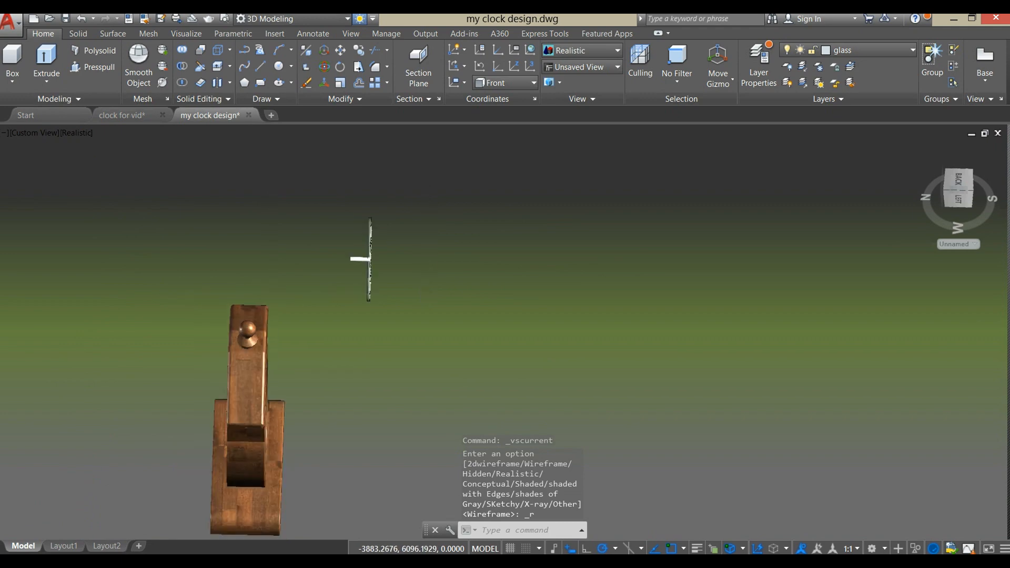
middle_click_drag(279, 300, 375, 275)
middle_click_drag(436, 287, 360, 286, "shift")
scroll(412, 191, "up", 5)
left_click(563, 383)
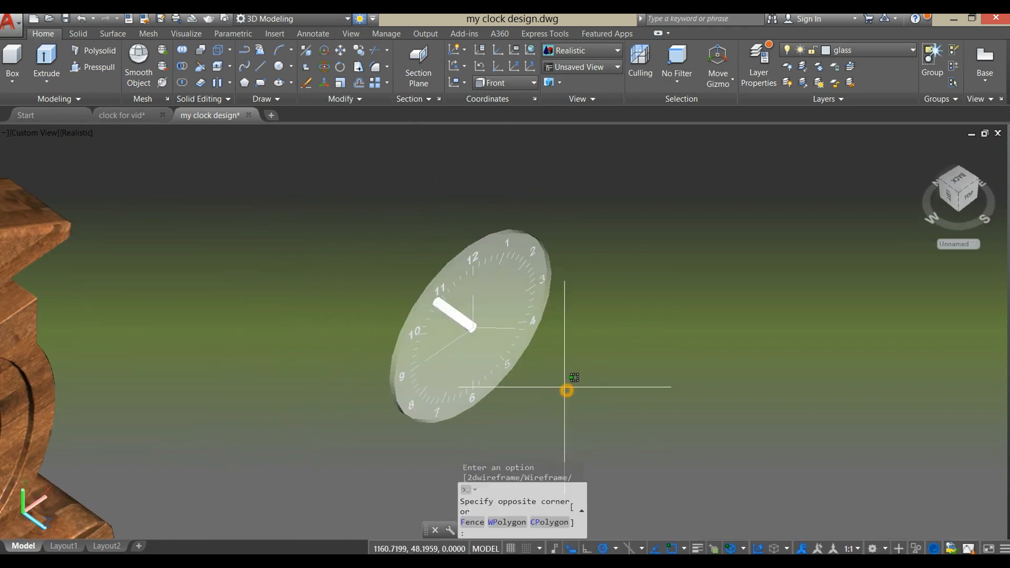
left_click(295, 220)
left_click(573, 443)
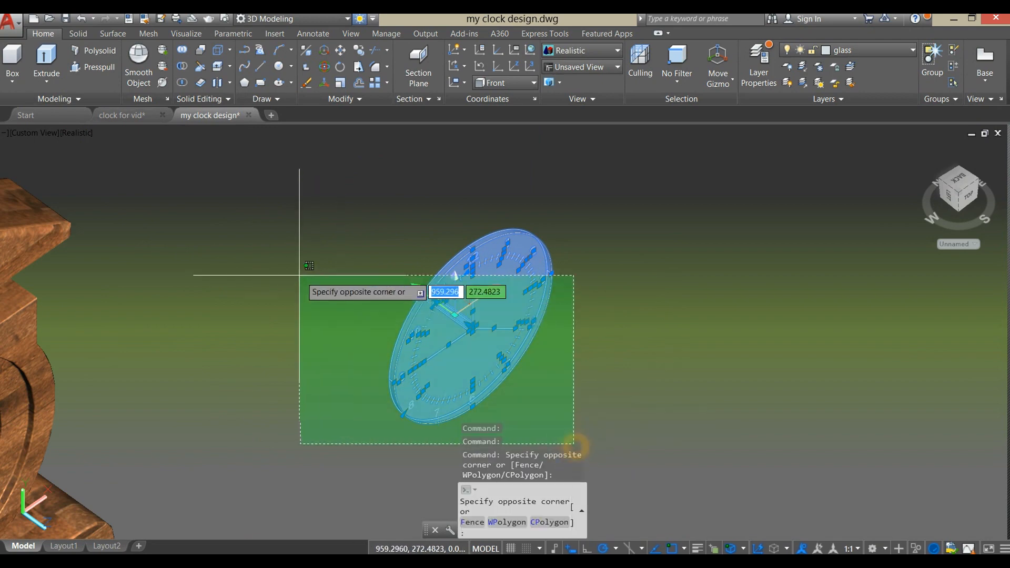
left_click(295, 217)
right_click(591, 220)
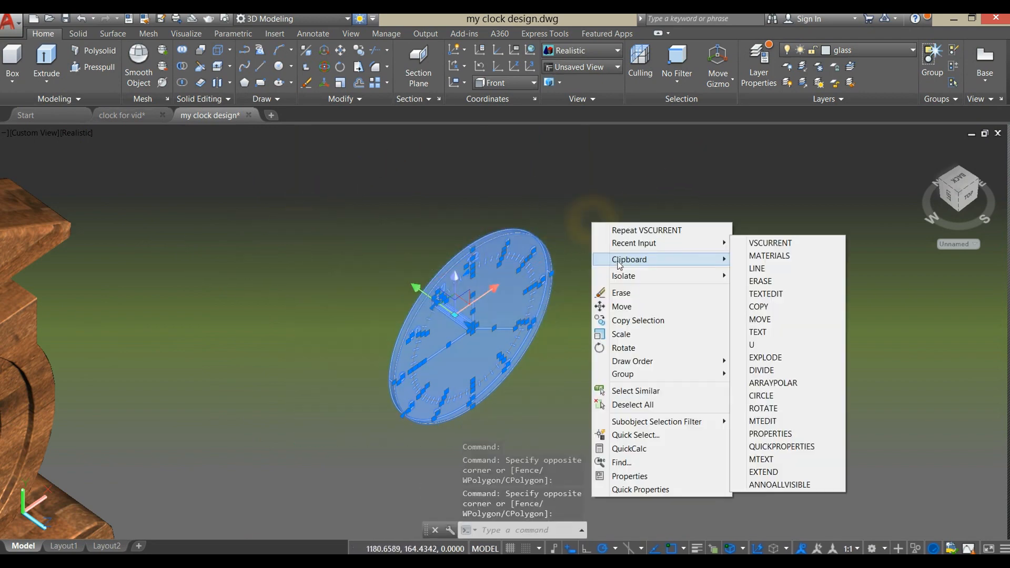
left_click(631, 309)
scroll(459, 339, "up", 2)
scroll(458, 339, "up", 4)
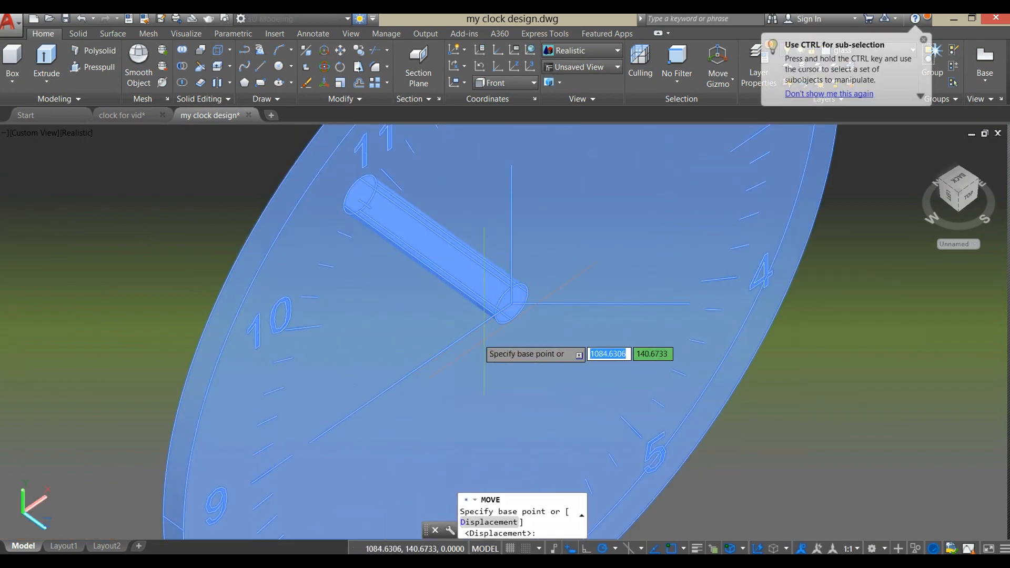
scroll(544, 304, "down", 6)
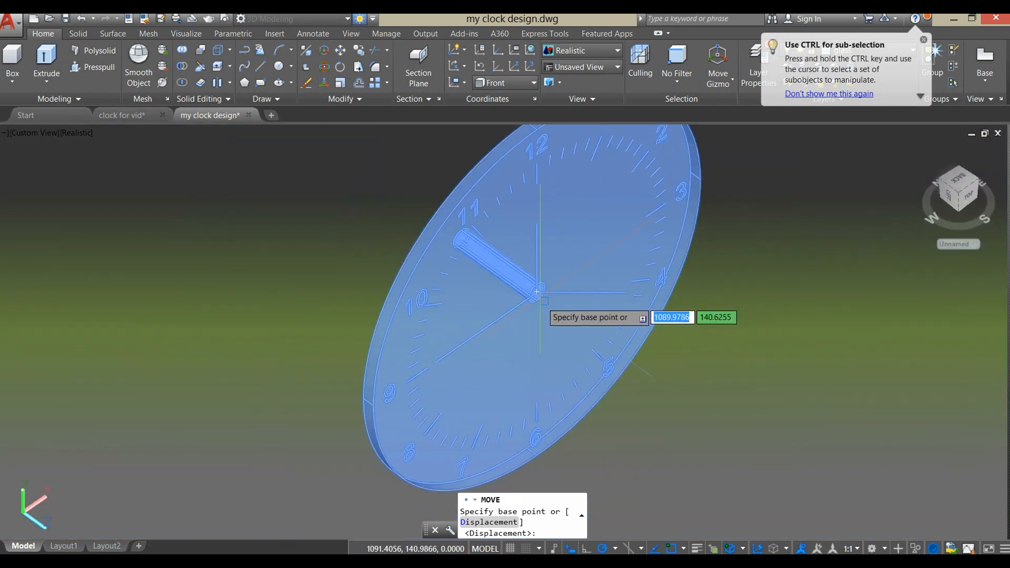
middle_click_drag(661, 315, 699, 301, "shift")
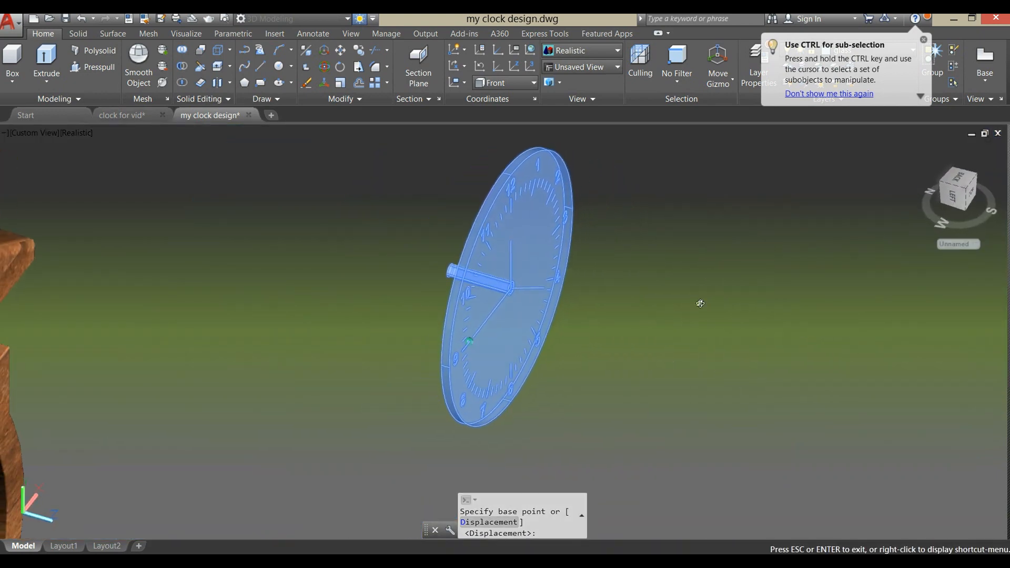
scroll(523, 299, "up", 5)
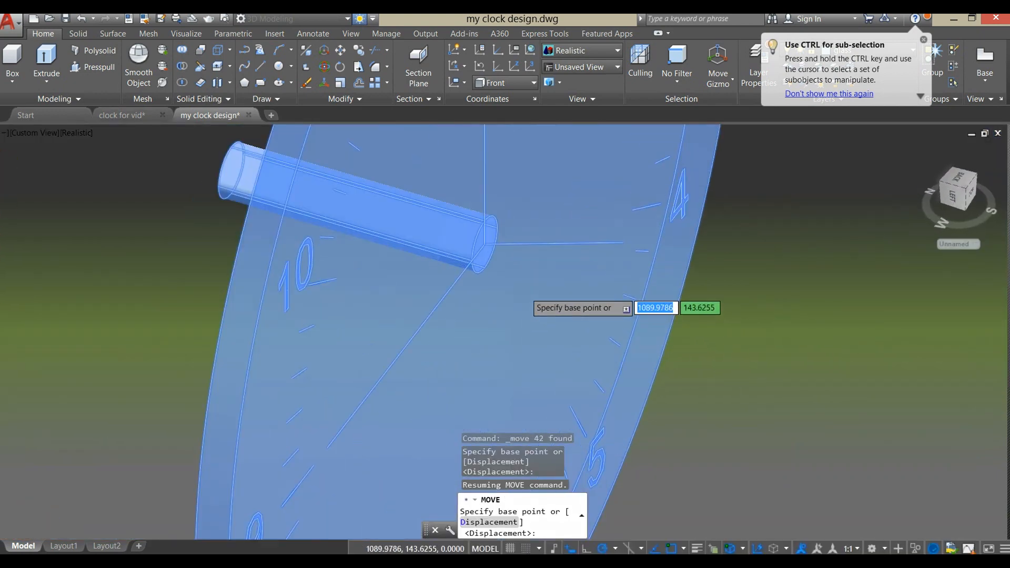
left_click(485, 243)
- Place the moved dial and shaft at the centre of the circular recess in the wooden clock body
scroll(479, 263, "down", 6)
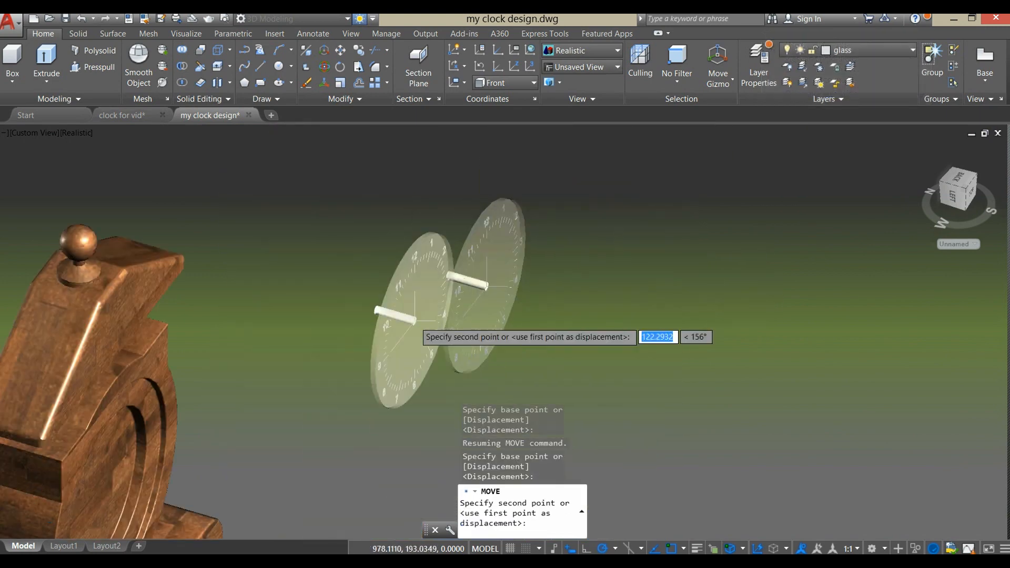
middle_click_drag(460, 241, 498, 190)
scroll(357, 287, "up", 5)
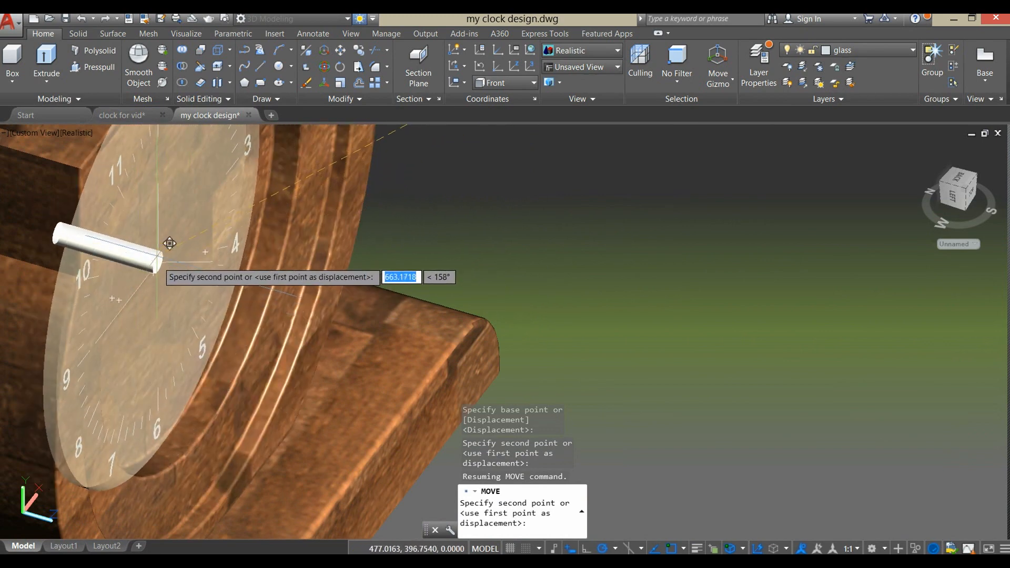
left_click(209, 254)
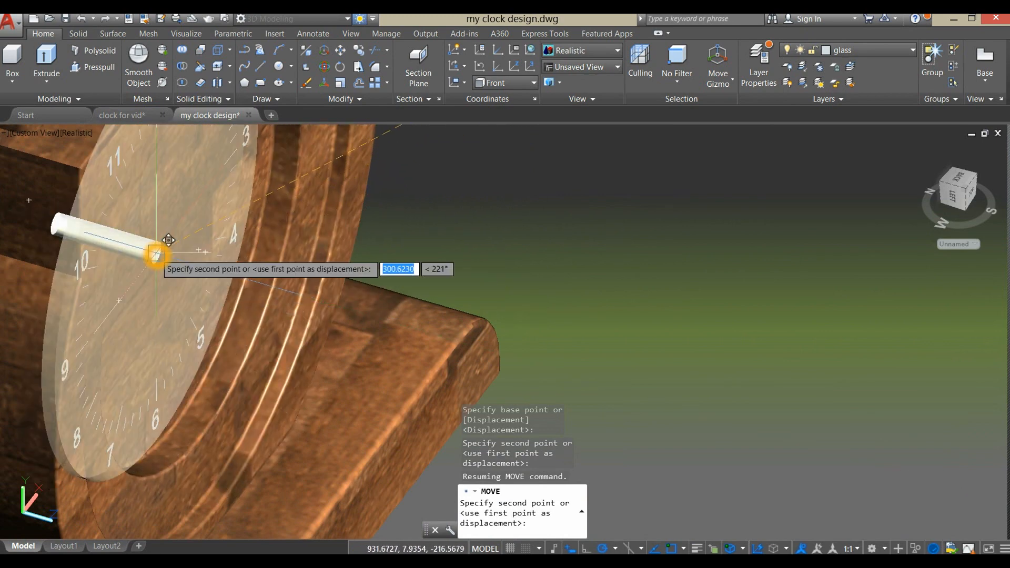
scroll(156, 254, "down", 5)
middle_click_drag(175, 260, 151, 257, "shift")
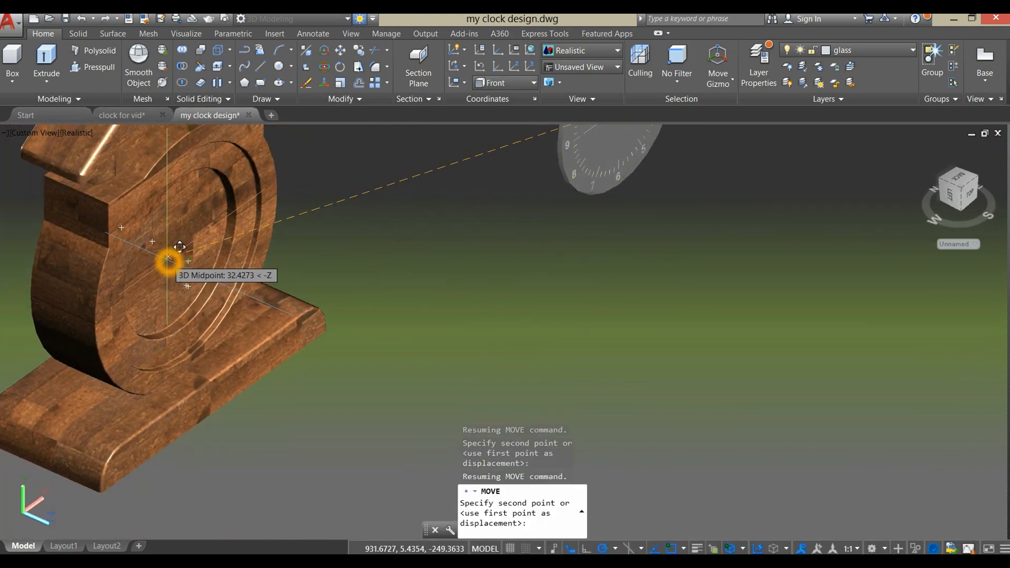
scroll(164, 263, "up", 4)
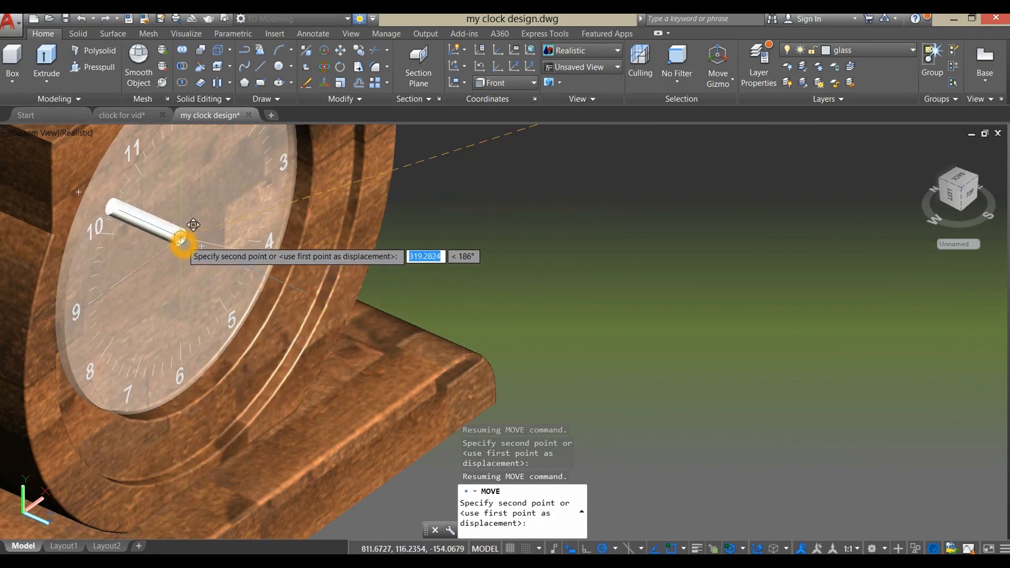
left_click(182, 239)
- Examine how the glass dial and its central shaft sit inside the clock body's recess
scroll(401, 253, "down", 5)
mouse_move(447, 242)
middle_mouse_down("shift")
mouse_move(431, 260)
mouse_move(257, 196)
mouse_move(451, 223)
middle_mouse_up("shift")
scroll(322, 252, "up", 3)
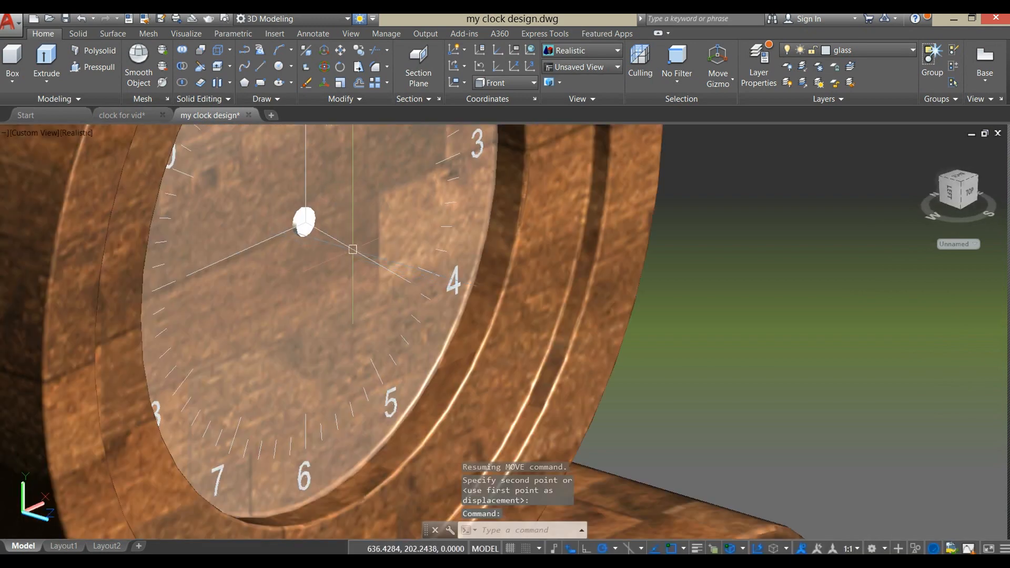
scroll(339, 244, "up", 2)
scroll(362, 257, "down", 5)
middle_click_drag(362, 257, 386, 268, "shift")
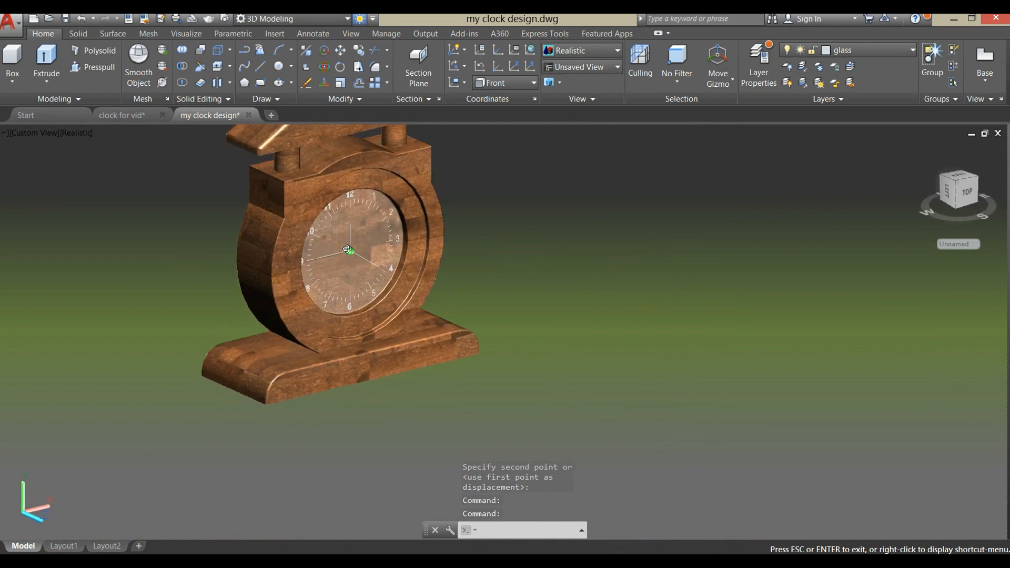
scroll(491, 243, "down", 4)
middle_click_drag(491, 243, 453, 289)
scroll(412, 269, "up", 4)
scroll(457, 265, "up", 2)
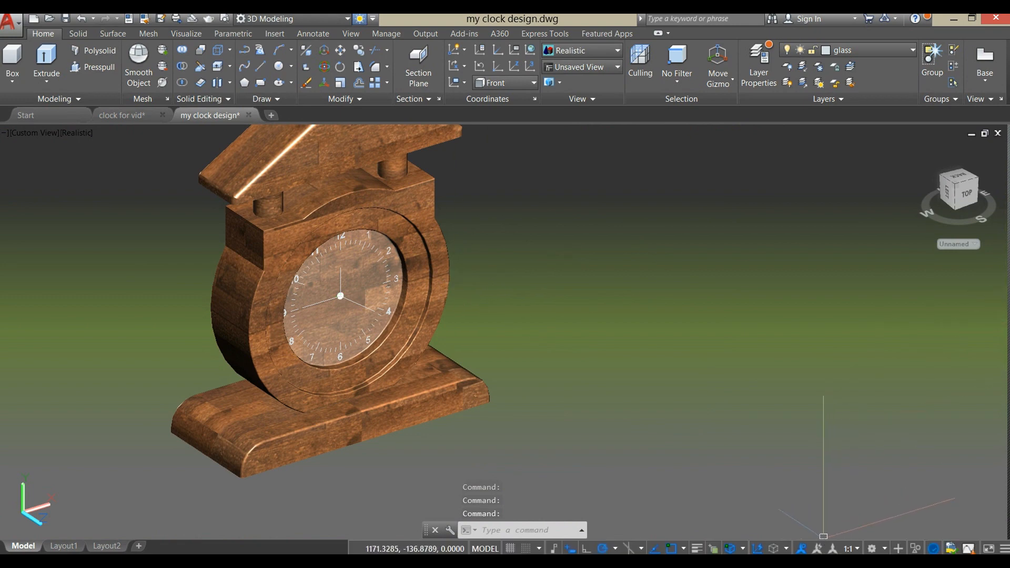
right_click(812, 561)
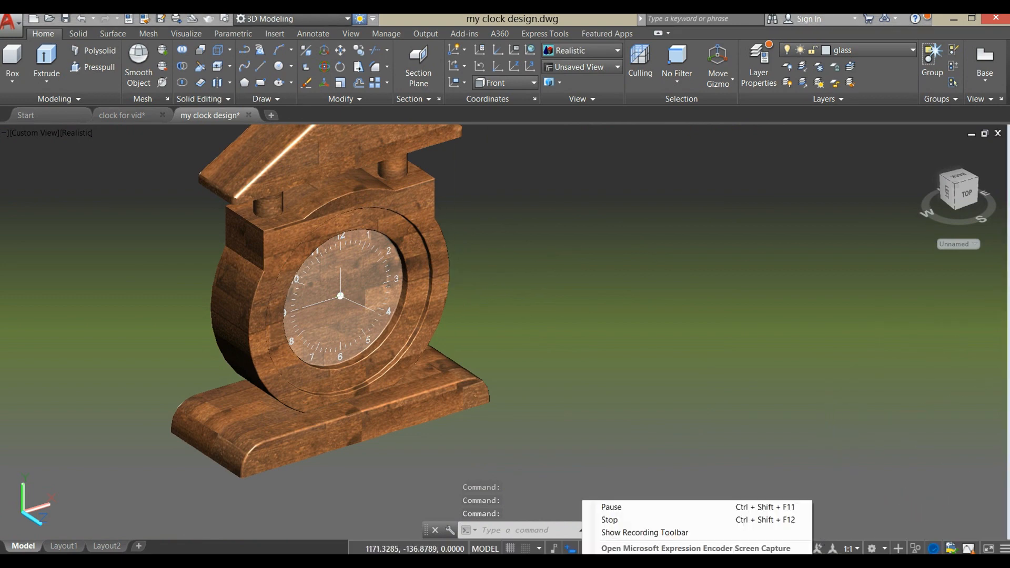
left_click(610, 519)
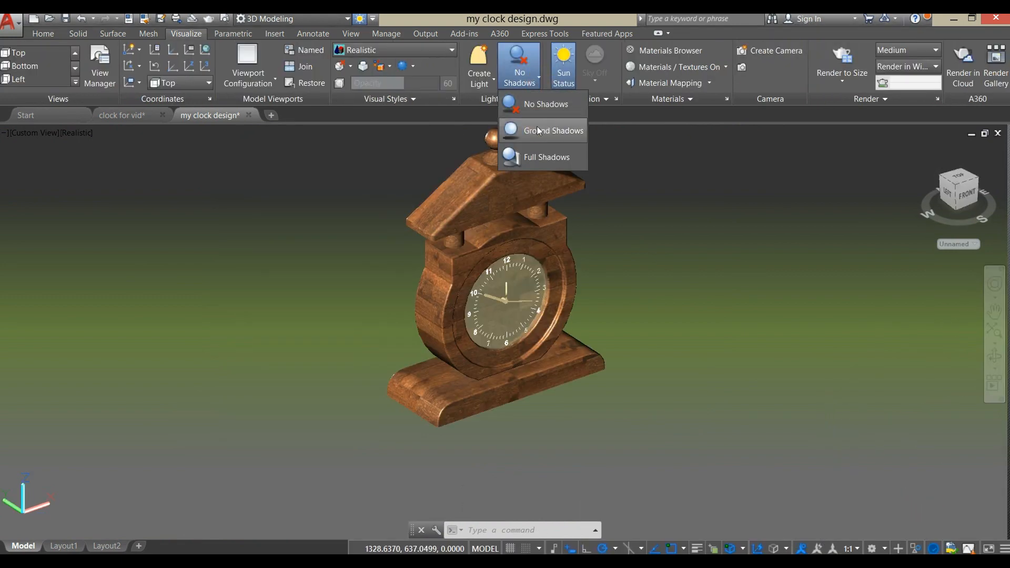
- Turn on Ground Shadows and move the entire clock slightly down so its base meets its shadow
left_click(538, 130)
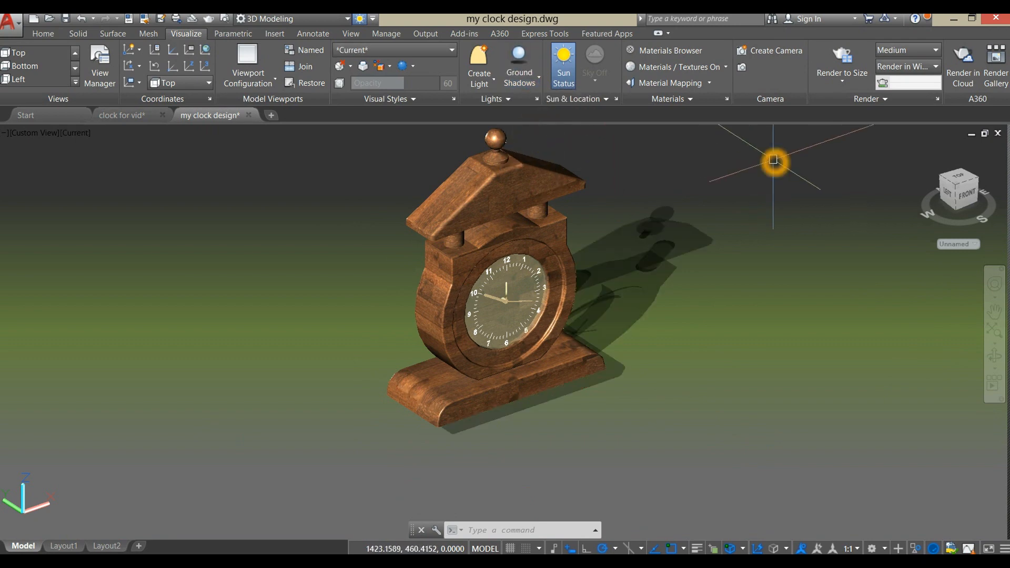
scroll(613, 264, "down", 4)
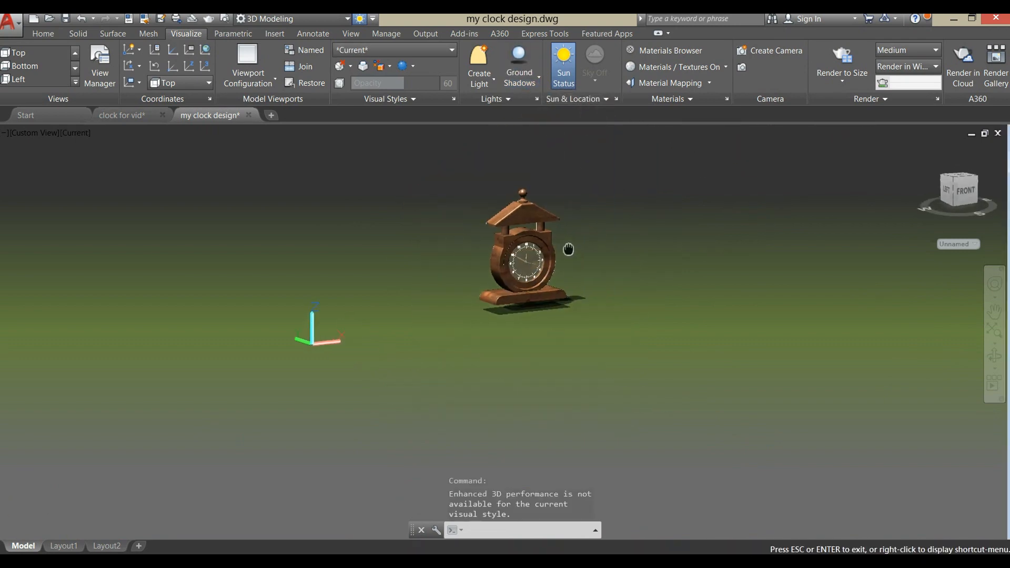
scroll(534, 255, "up", 2)
left_click(422, 148)
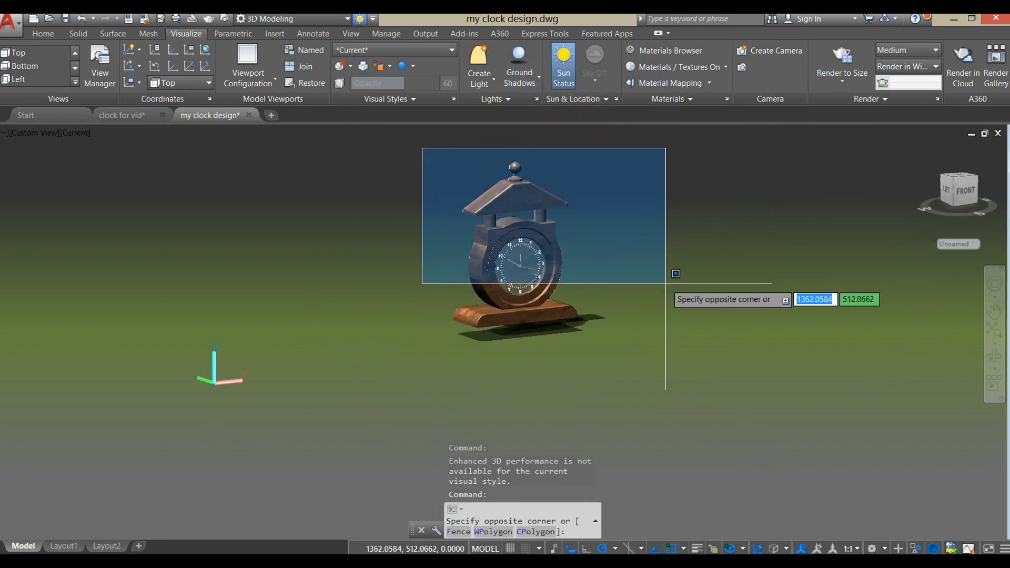
left_click(650, 334)
right_click(582, 205)
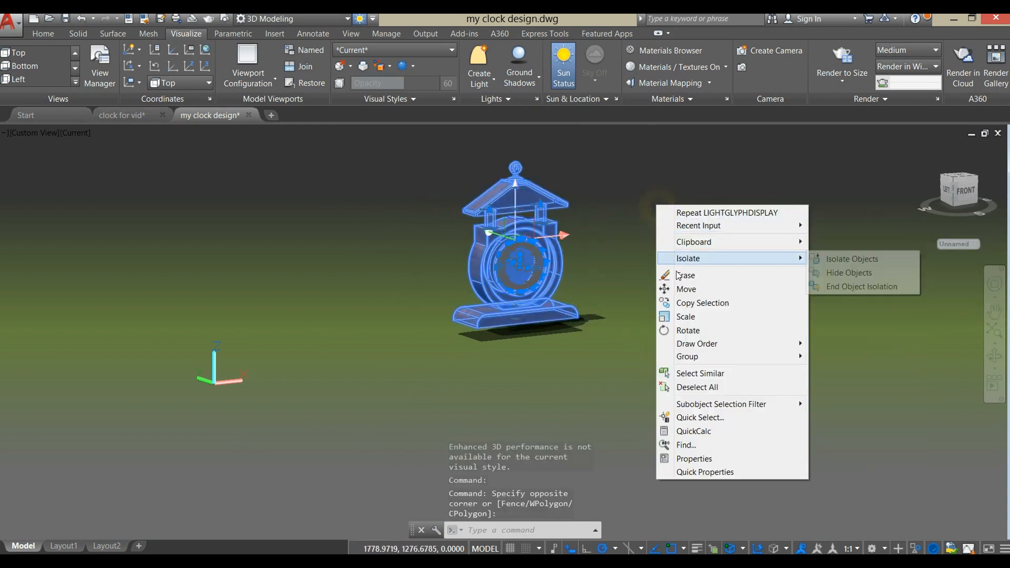
left_click(645, 289)
left_click(681, 278)
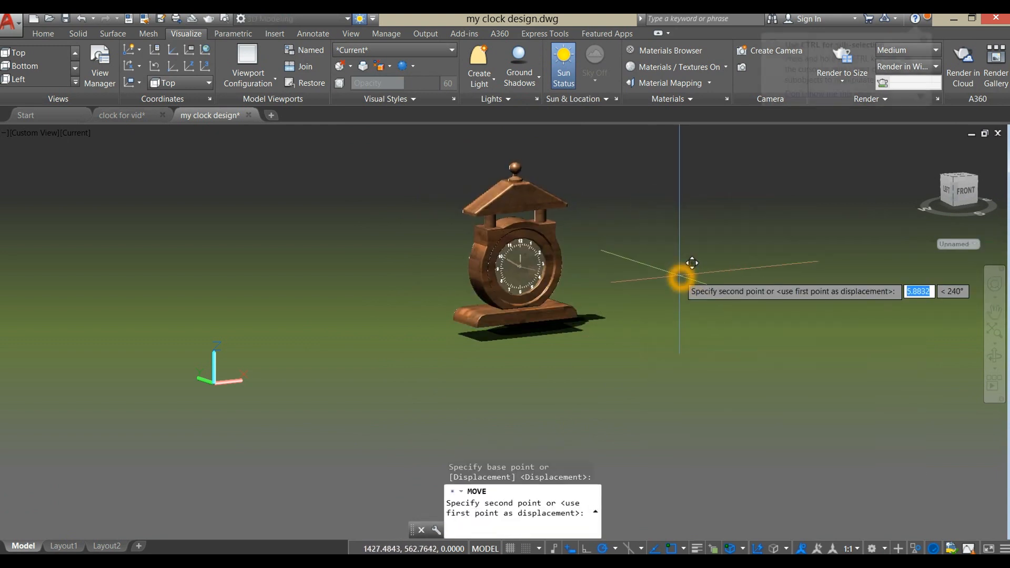
left_click(682, 291)
- Adjust the sun's date and time settings so the clock's ground shadow falls behind its left side
middle_click_drag(616, 301, 687, 327, "shift")
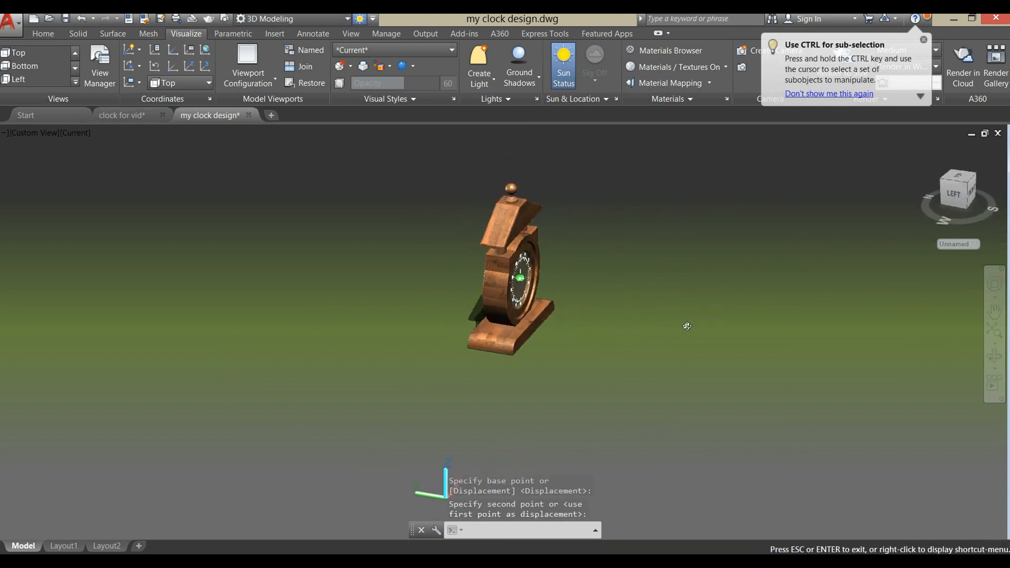
left_click(609, 99)
mouse_move(604, 140)
left_mouse_down()
mouse_move(646, 138)
mouse_move(594, 163)
mouse_move(618, 147)
left_mouse_up()
middle_click_drag(607, 277, 579, 264, "shift")
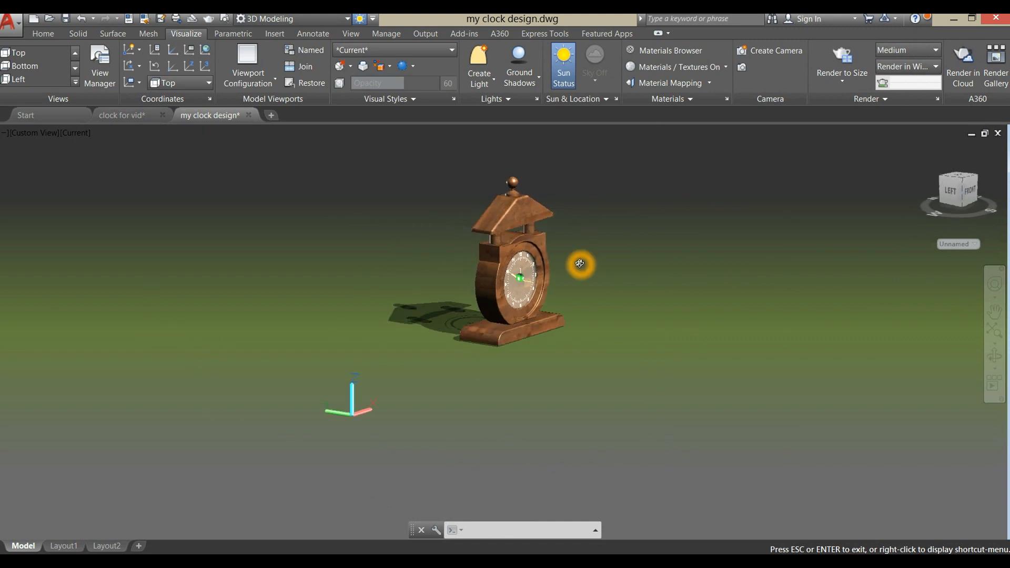
scroll(580, 264, "down", 2)
scroll(582, 261, "up", 5)
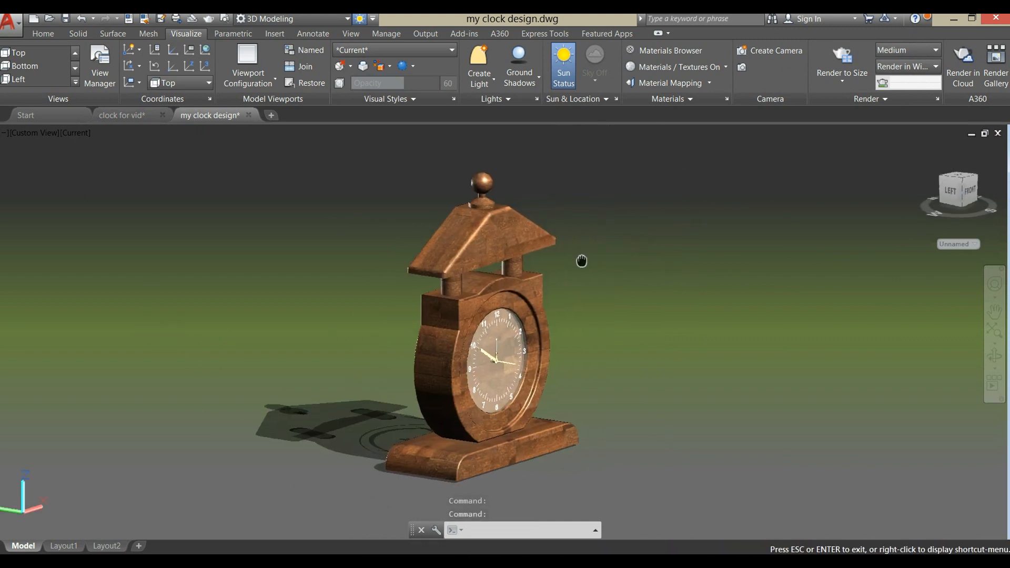
middle_click_drag(581, 261, 561, 253)
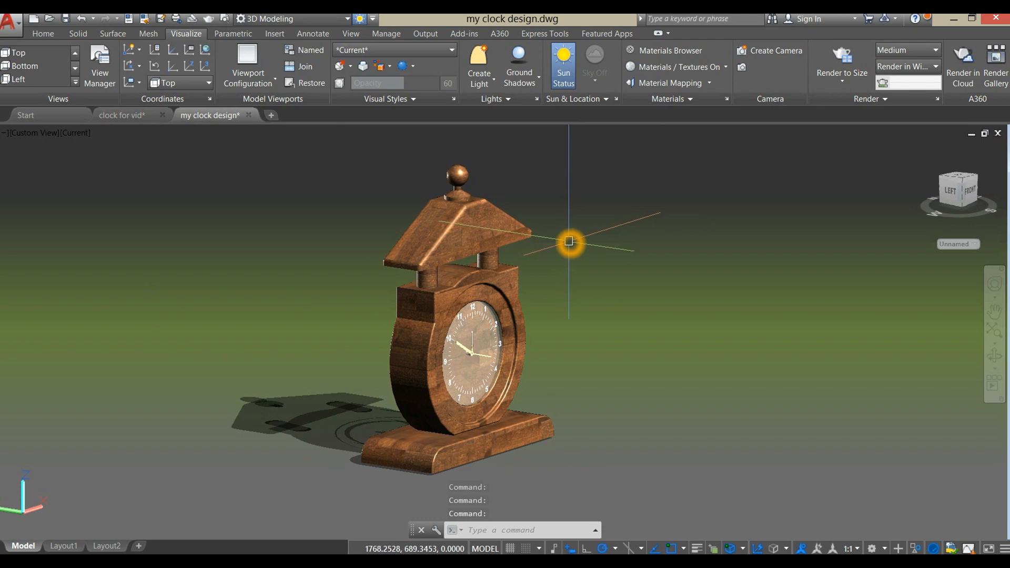